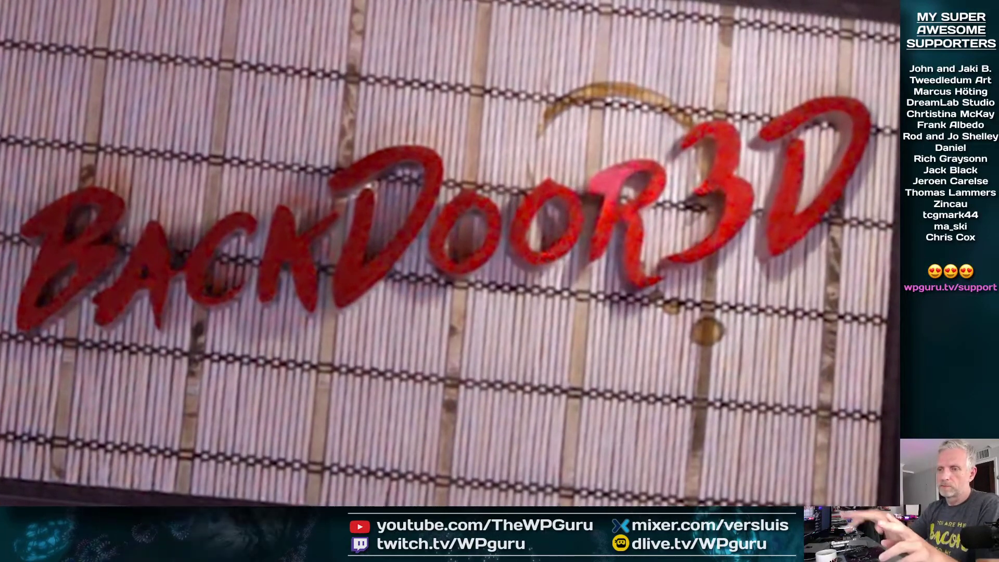
Let the Backdoor3D render finish in Movies & TV, then close the player
{"action": "mouse_move", "coordinate": [779, 383]}
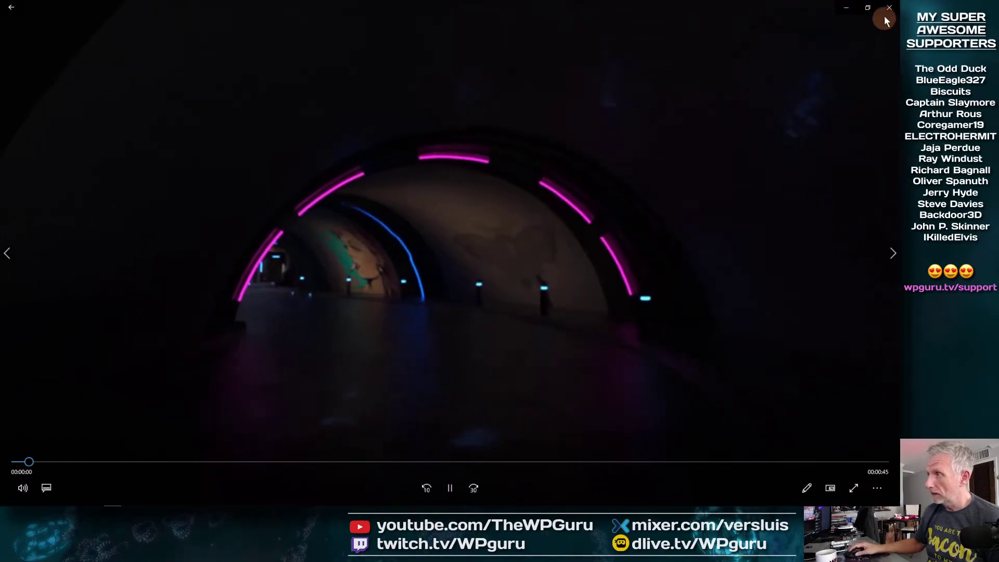
{"action": "left_click", "coordinate": [888, 8]}
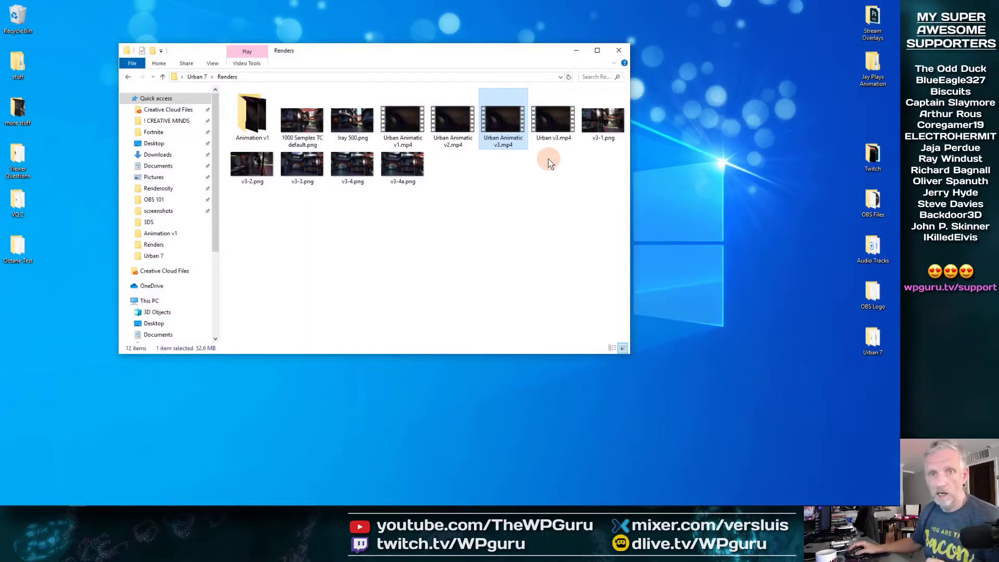
Minimize the Renders folder window and launch Adobe Premiere Pro 2020 from the Start menu
{"action": "left_click", "coordinate": [576, 50]}
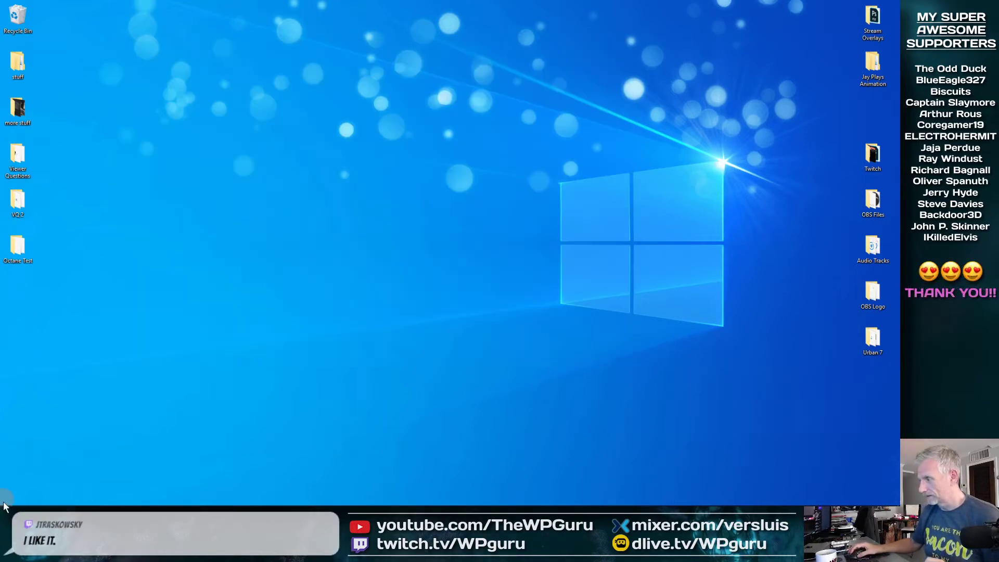
{"action": "mouse_move", "coordinate": [3, 507]}
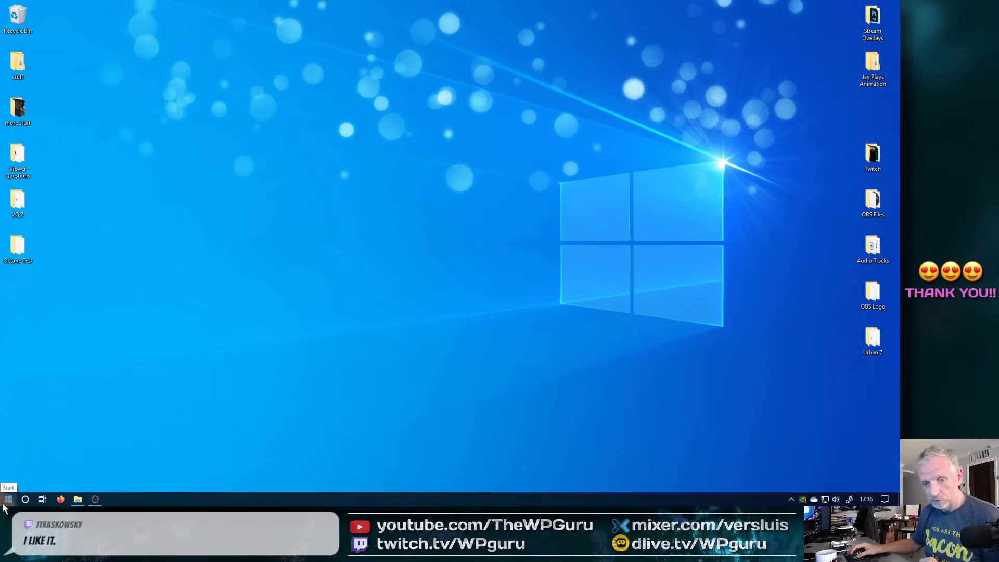
{"action": "left_click", "coordinate": [9, 500]}
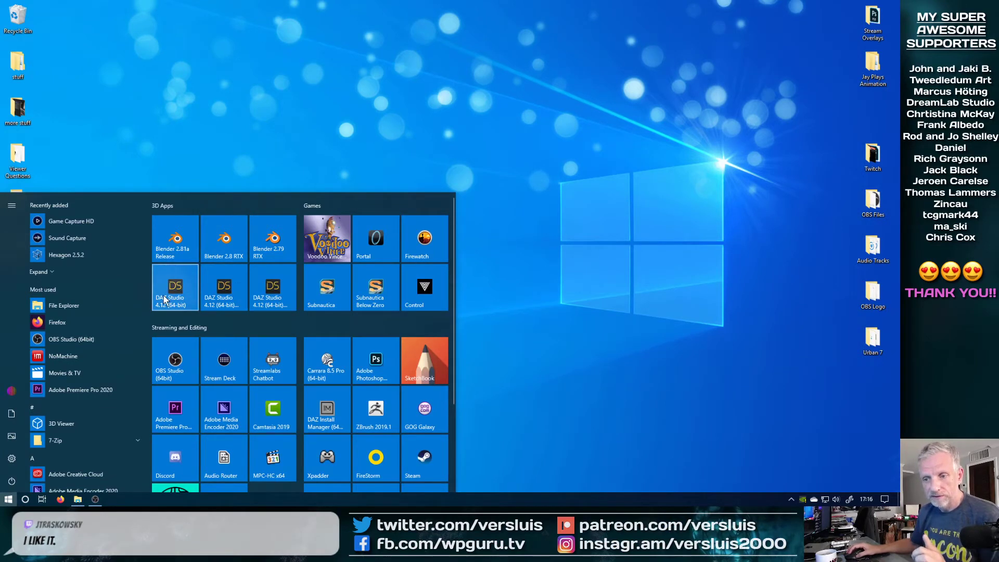
{"action": "left_click", "coordinate": [180, 398]}
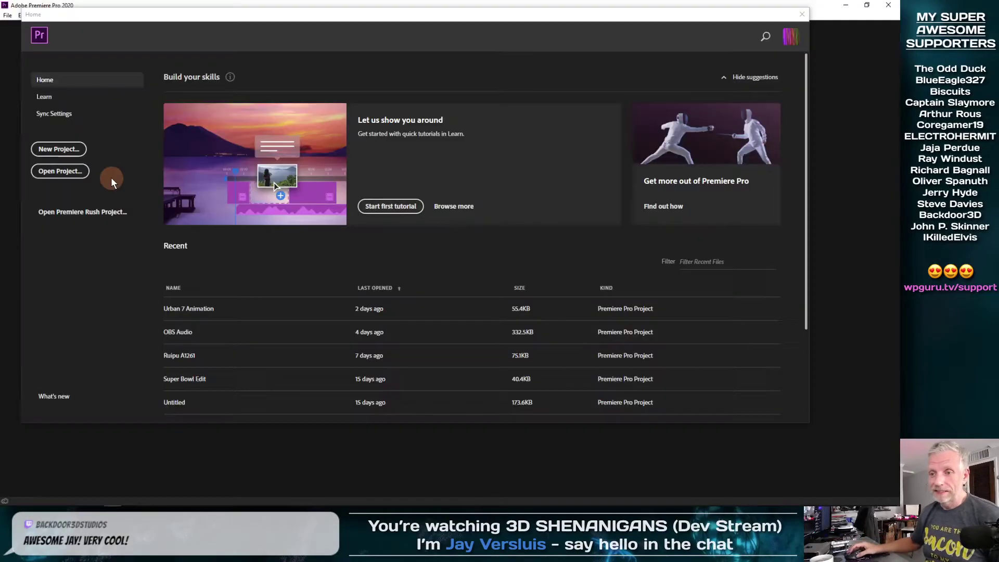
Open the Urban 7 Animation project from the Home screen's Recent list
{"action": "left_click", "coordinate": [62, 144]}
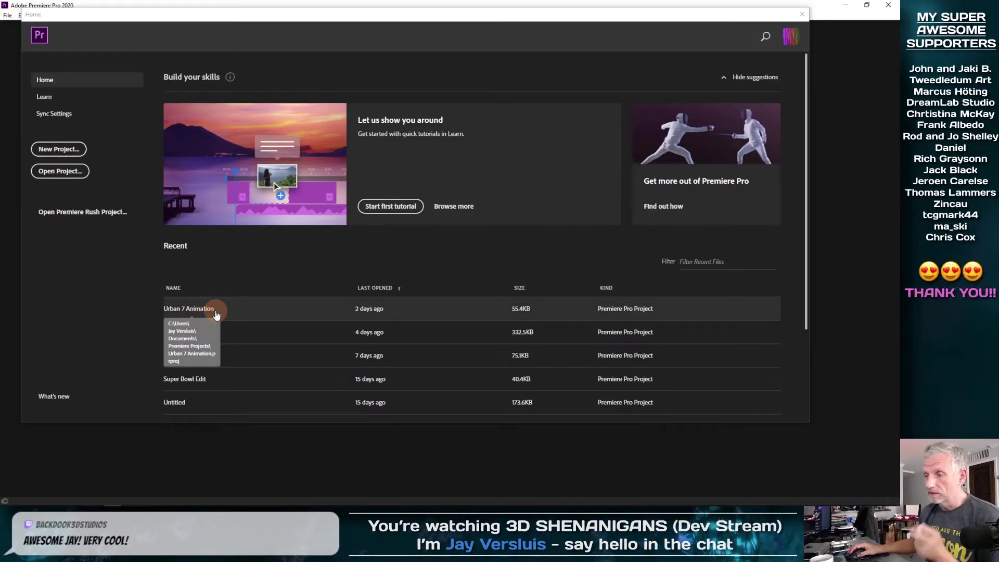
{"action": "left_click", "coordinate": [215, 312]}
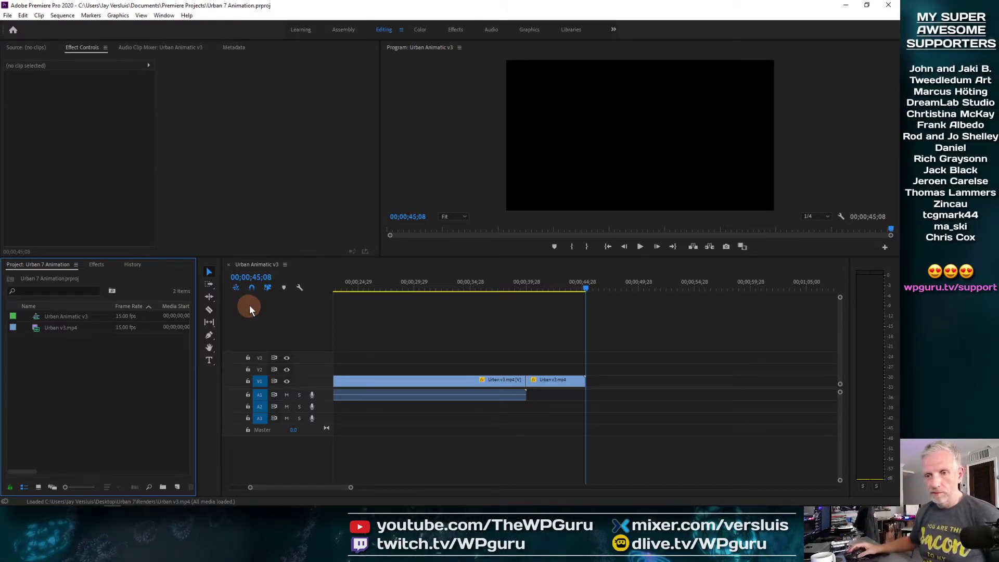
Resize the program monitor, show the source monitor, and switch to the Assembly workspace
{"action": "left_click_drag", "start_coordinate": [333, 259], "coordinate": [330, 303]}
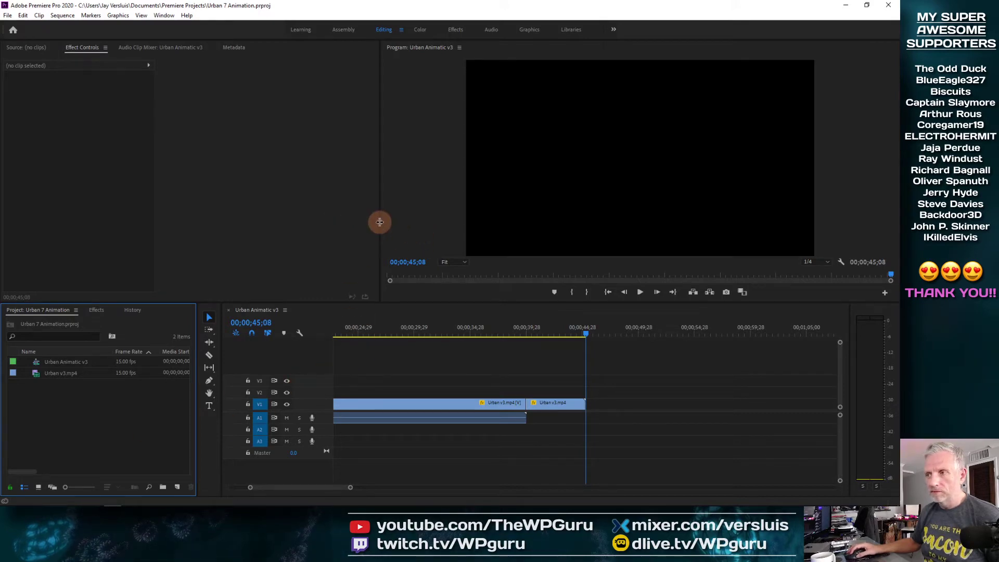
{"action": "left_click_drag", "start_coordinate": [380, 222], "coordinate": [390, 222]}
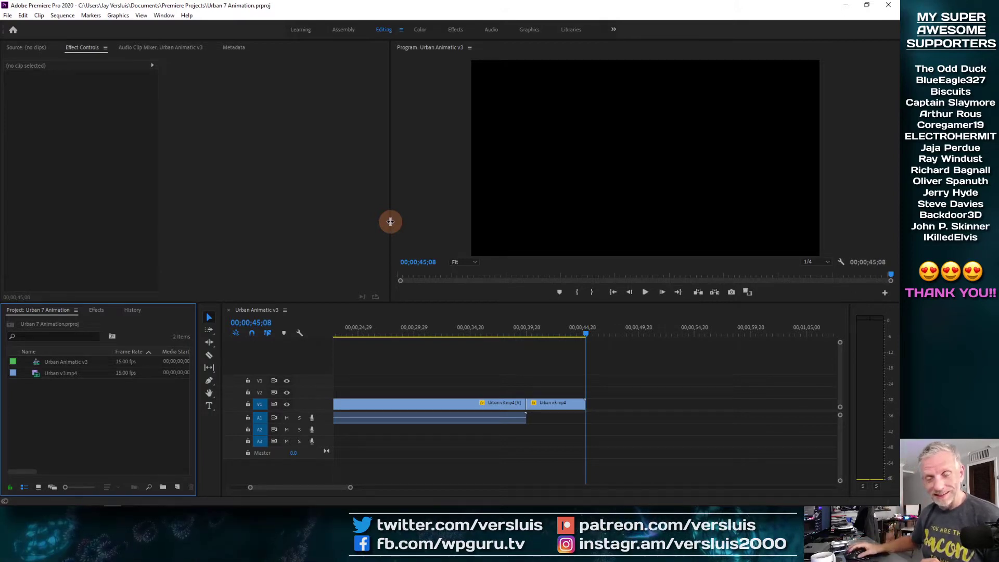
{"action": "left_click", "coordinate": [30, 47]}
{"action": "left_click", "coordinate": [56, 311]}
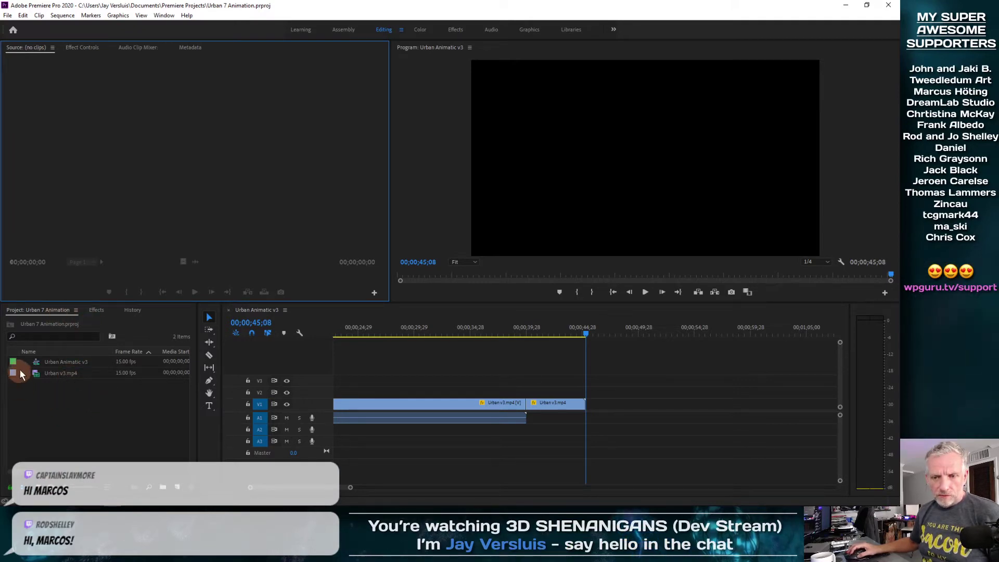
{"action": "left_click", "coordinate": [343, 30]}
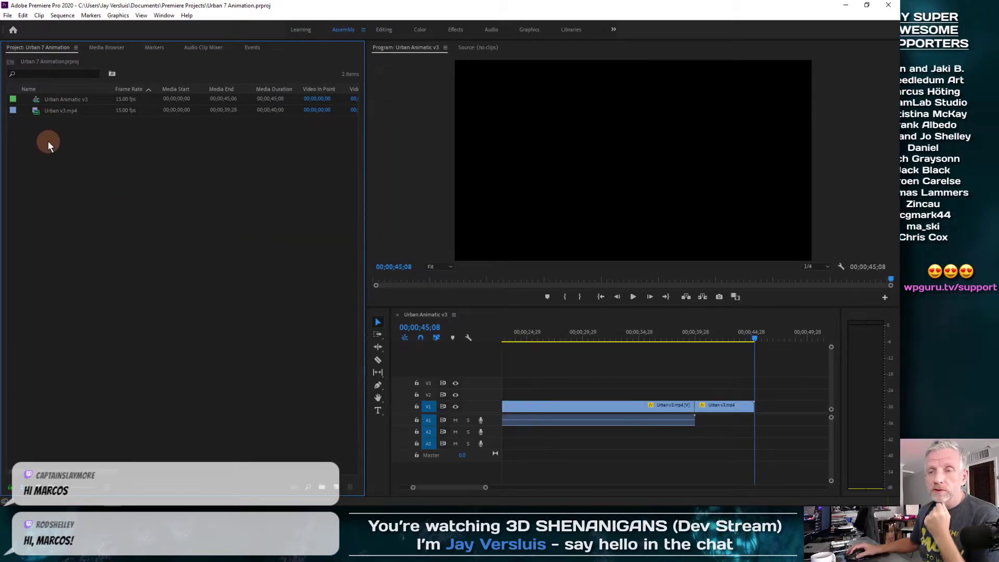
Open the Timeline preferences through Edit > Preferences
{"action": "right_click", "coordinate": [61, 172]}
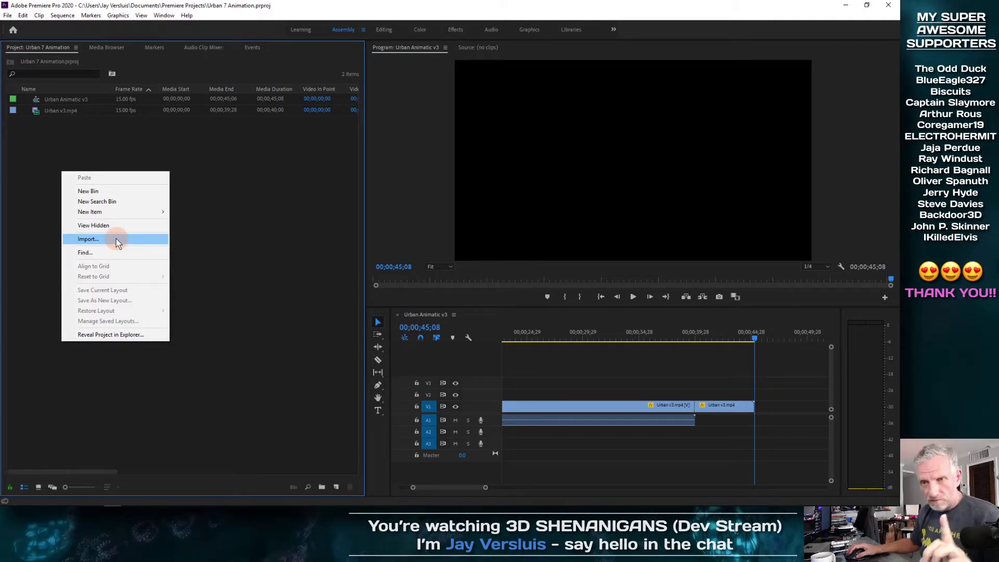
{"action": "left_click", "coordinate": [212, 202]}
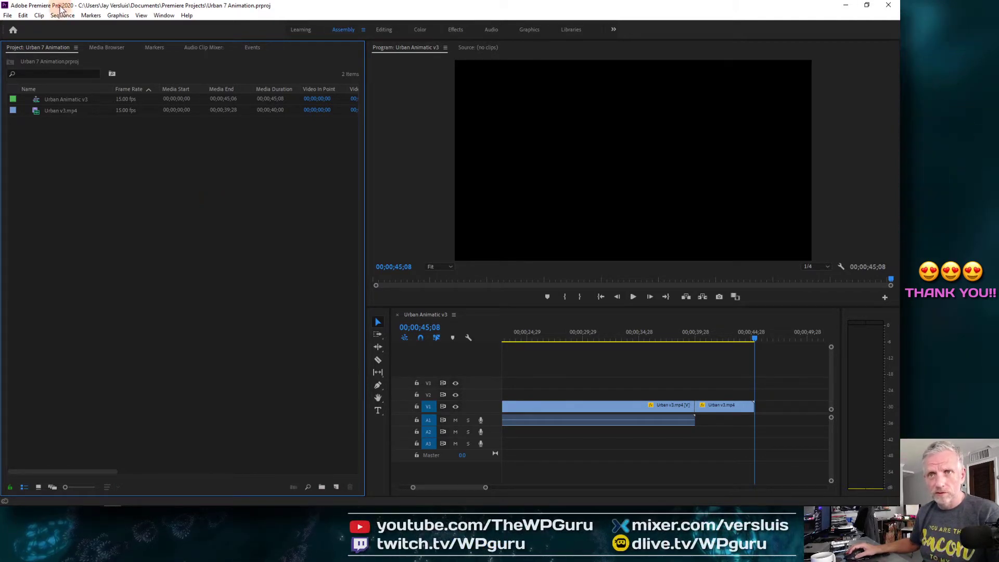
{"action": "left_click", "coordinate": [24, 15]}
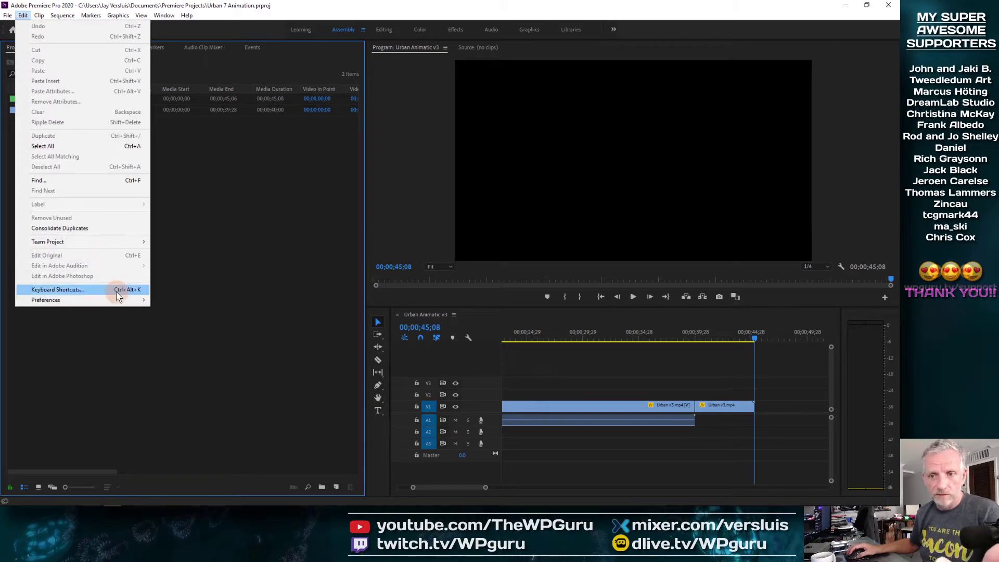
{"action": "mouse_move", "coordinate": [118, 302]}
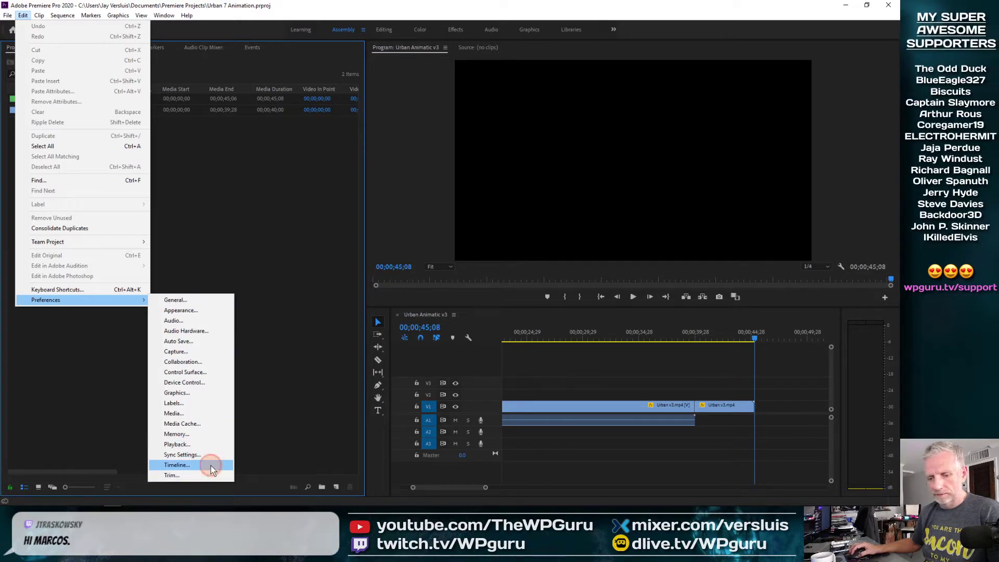
{"action": "left_click", "coordinate": [211, 466]}
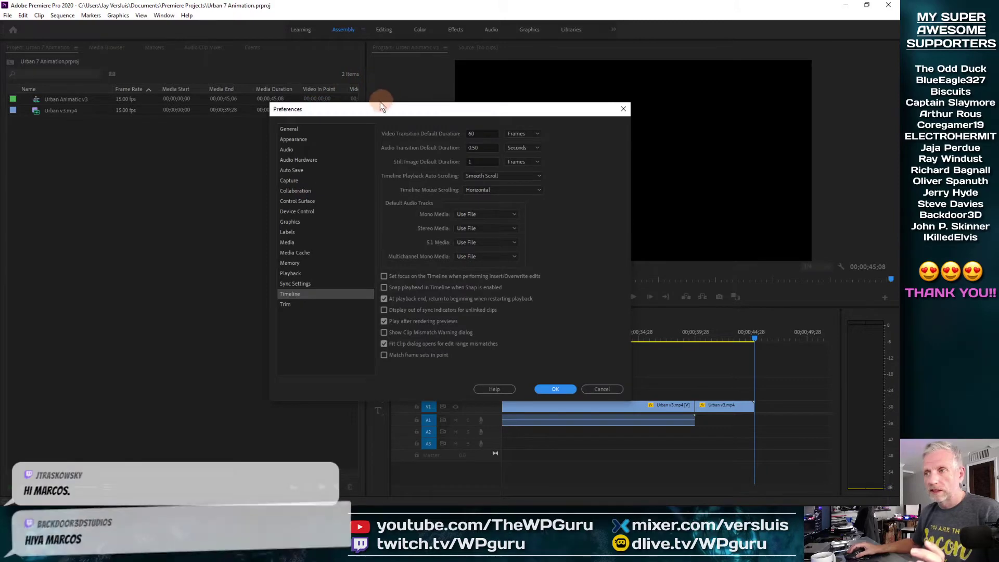
Confirm the Timeline preferences with Still Image Default Duration at 1 frame
{"action": "left_click_drag", "start_coordinate": [370, 110], "coordinate": [107, 13]}
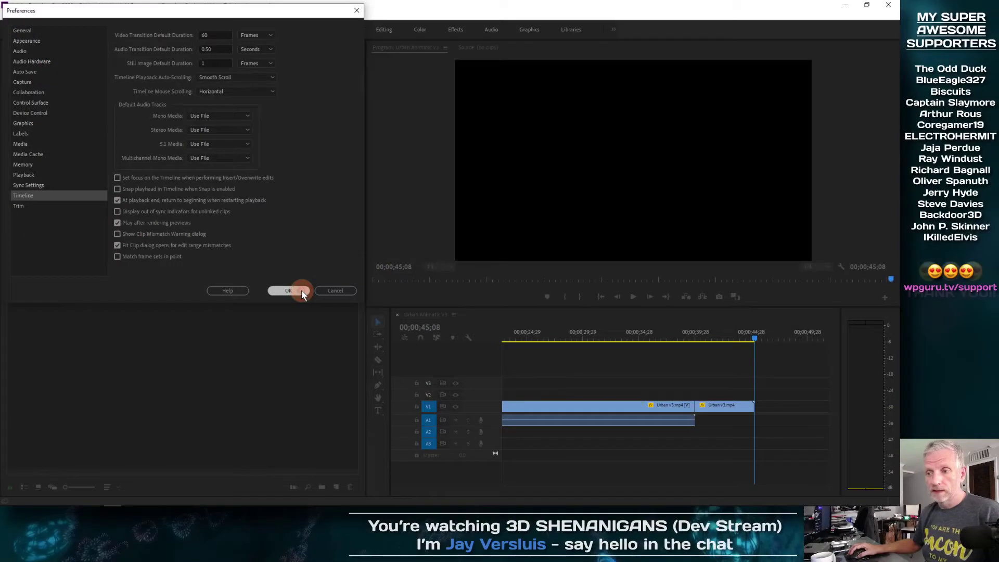
{"action": "left_click", "coordinate": [301, 289]}
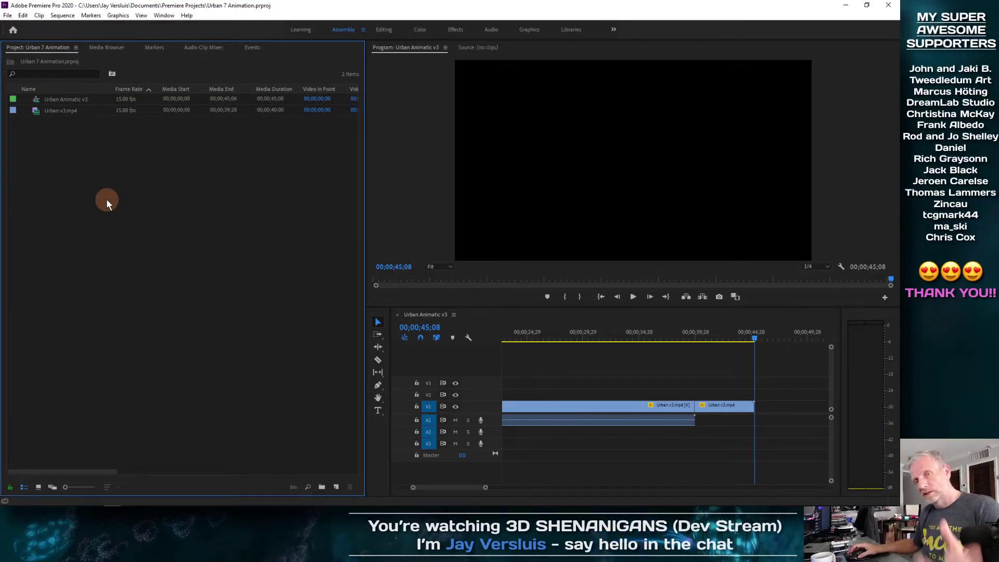
Import the Animation v1 folder from Renders as a new project bin
{"action": "right_click", "coordinate": [106, 199]}
{"action": "left_click", "coordinate": [148, 269]}
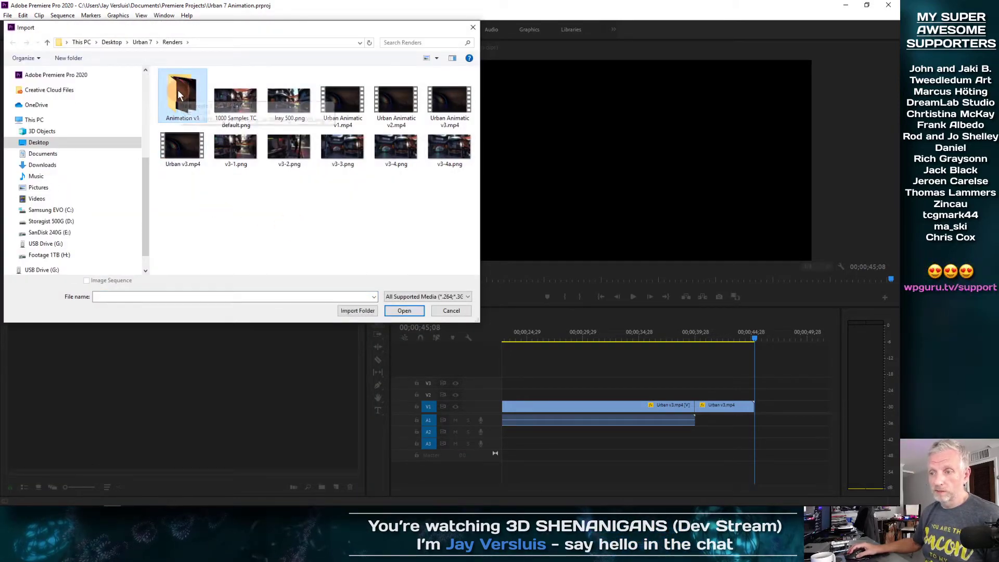
{"action": "left_click", "coordinate": [177, 90]}
{"action": "left_click", "coordinate": [357, 311]}
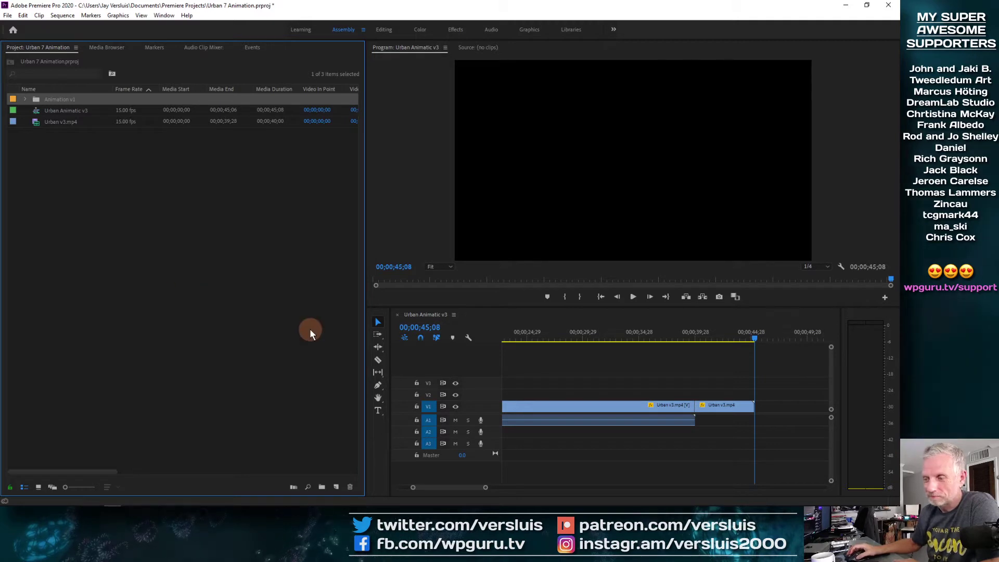
Preview the animation near 27 seconds, then start a New Item > Sequence from the Project panel
{"action": "left_click_drag", "start_coordinate": [595, 333], "coordinate": [551, 340]}
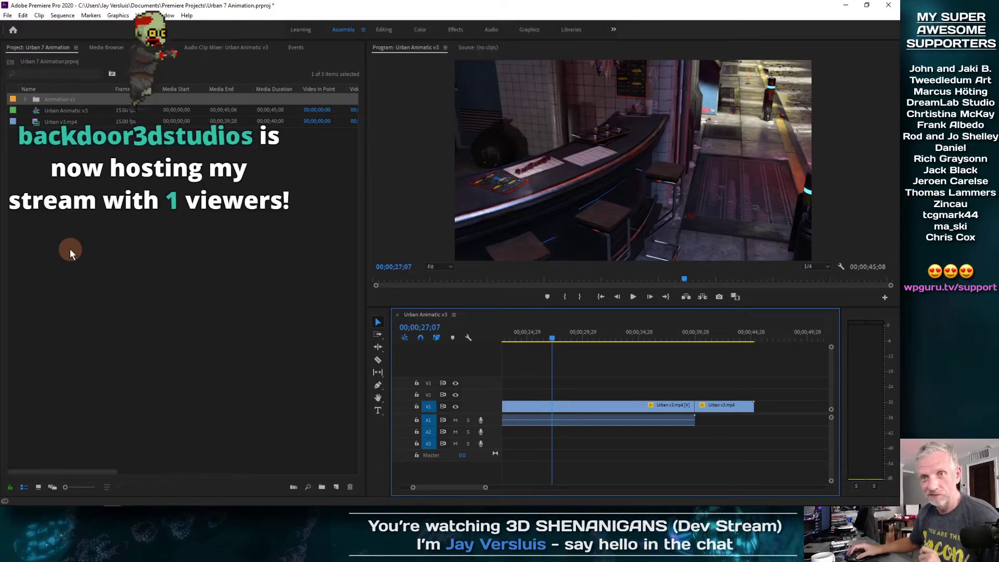
{"action": "right_click", "coordinate": [76, 202]}
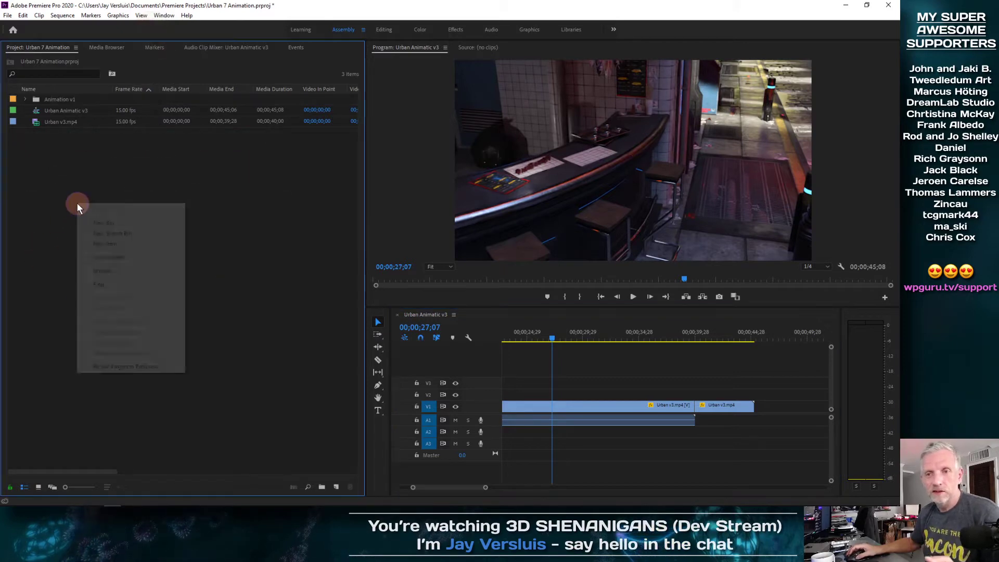
{"action": "mouse_move", "coordinate": [127, 246]}
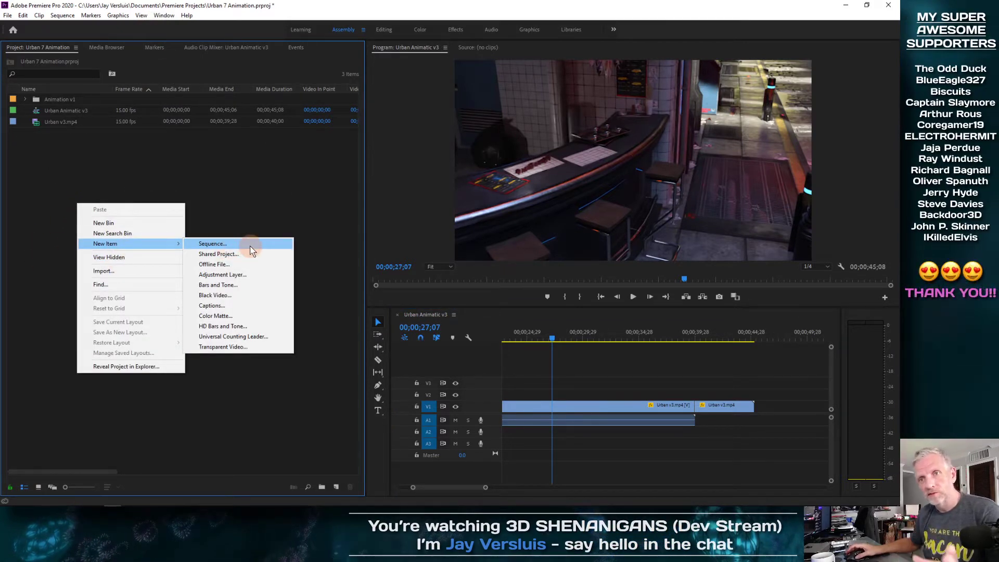
{"action": "key", "text": "Escape"}
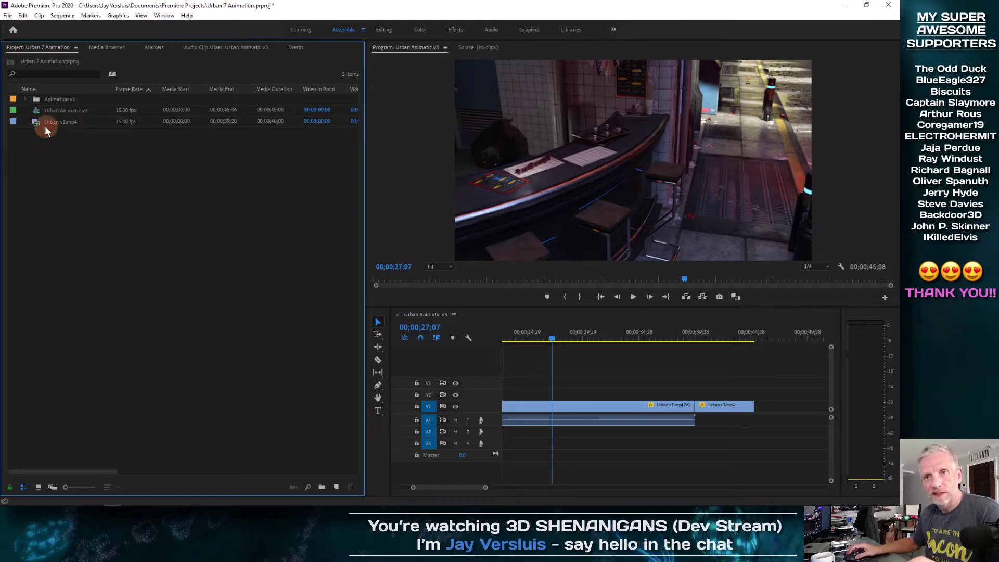
{"action": "right_click", "coordinate": [38, 123]}
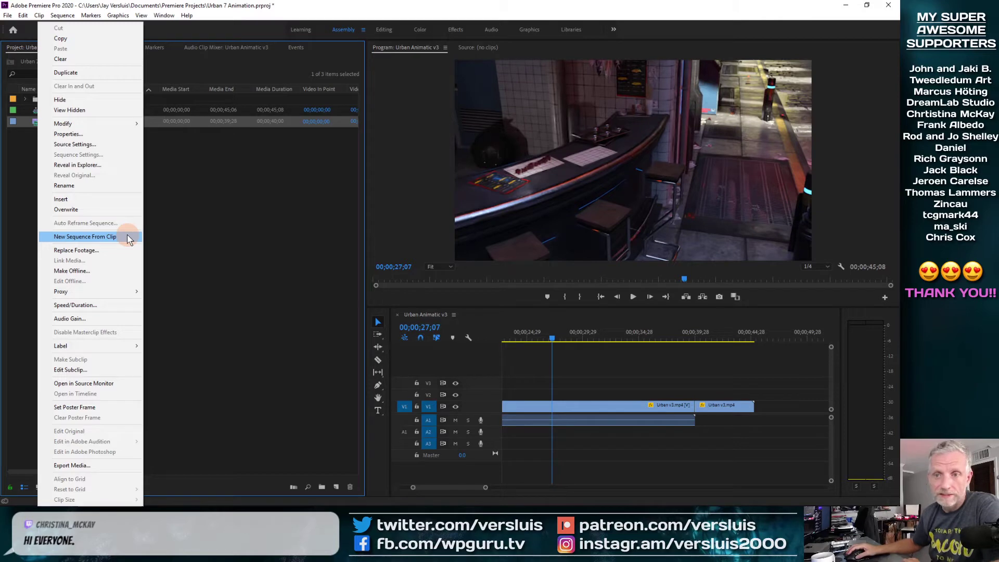
{"action": "left_click", "coordinate": [177, 233]}
{"action": "right_click", "coordinate": [121, 210]}
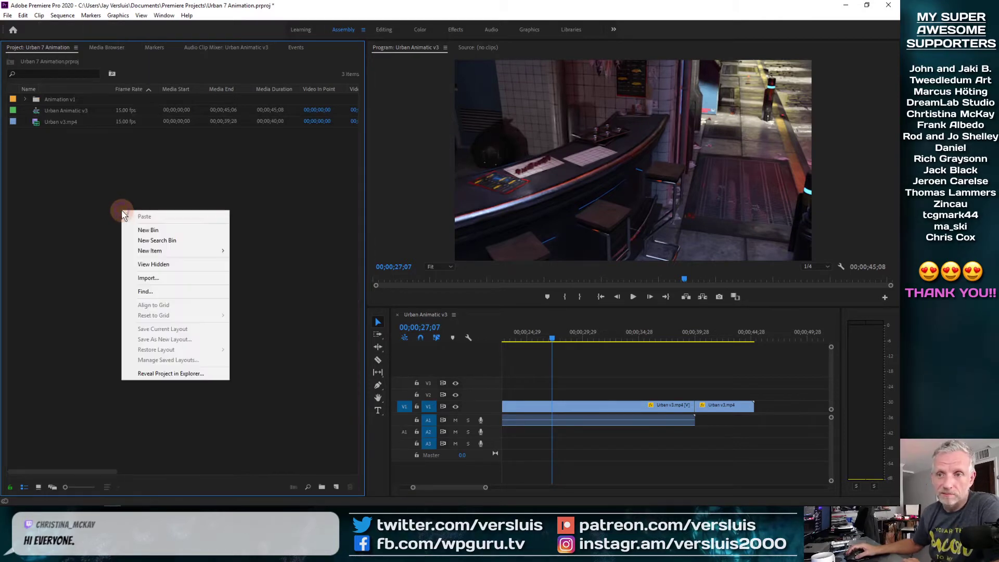
{"action": "mouse_move", "coordinate": [179, 251]}
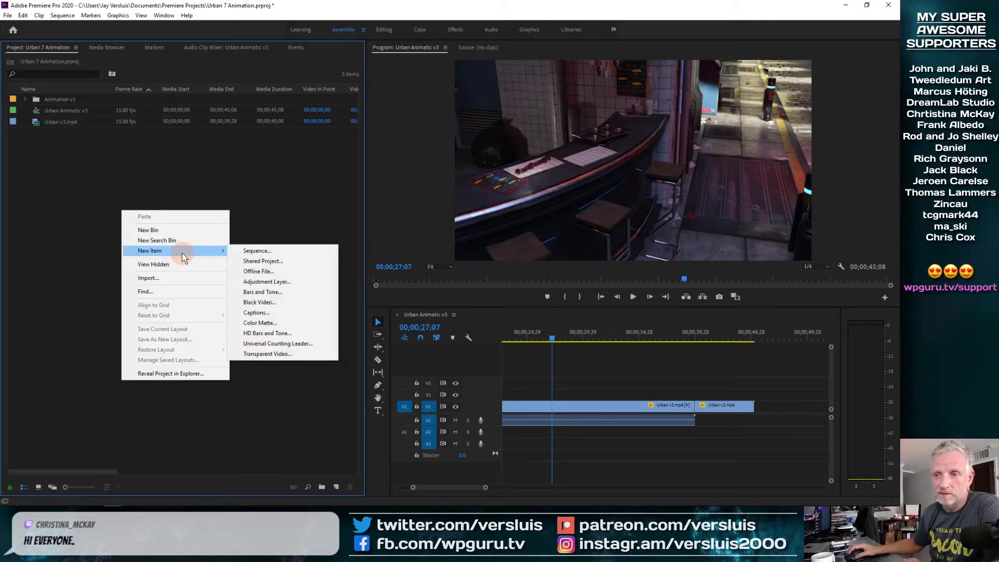
{"action": "left_click", "coordinate": [261, 252]}
Choose the DNX HQX 1080p 29.97 preset under DNxHD > 1080p 29.97
{"action": "left_click_drag", "start_coordinate": [455, 94], "coordinate": [350, 80]}
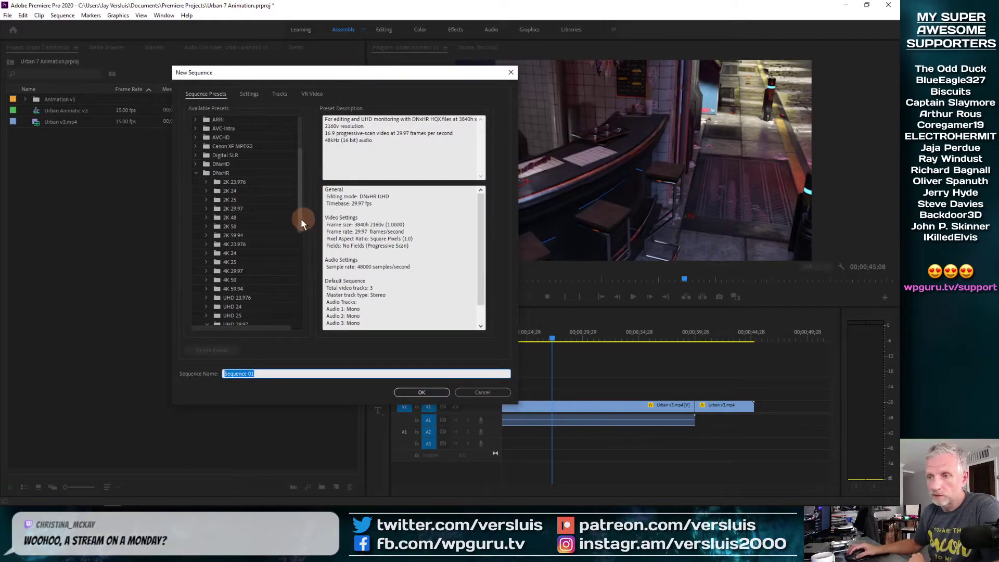
{"action": "left_click_drag", "start_coordinate": [299, 210], "coordinate": [298, 252]}
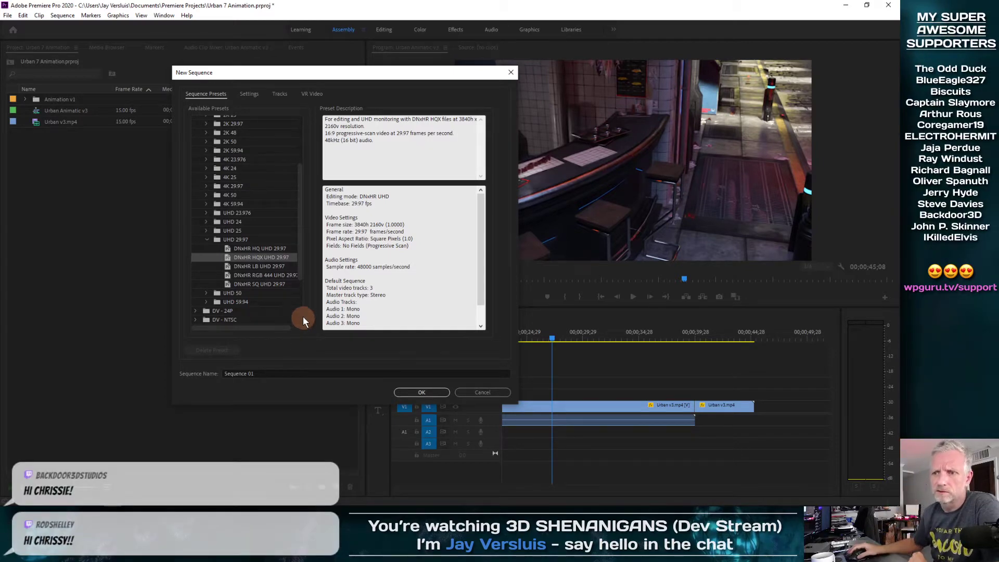
{"action": "scroll", "coordinate": [279, 241], "scroll_direction": "up", "scroll_amount": 3}
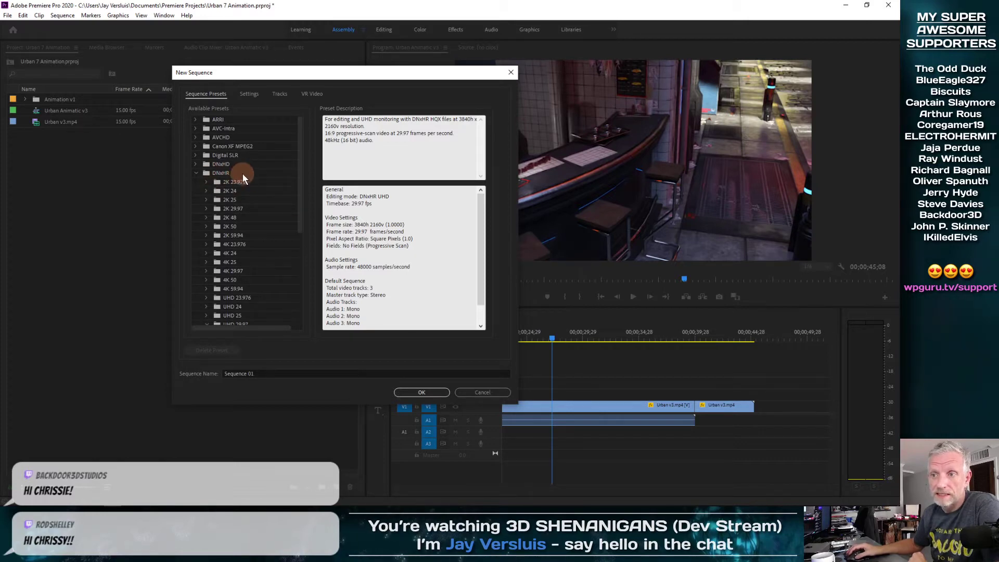
{"action": "left_click", "coordinate": [195, 171]}
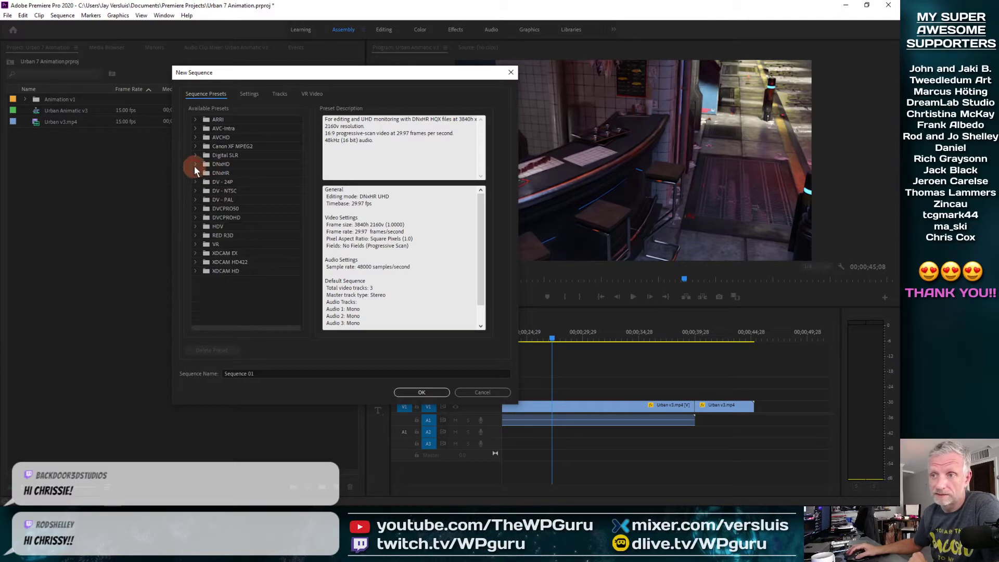
{"action": "left_click", "coordinate": [196, 164]}
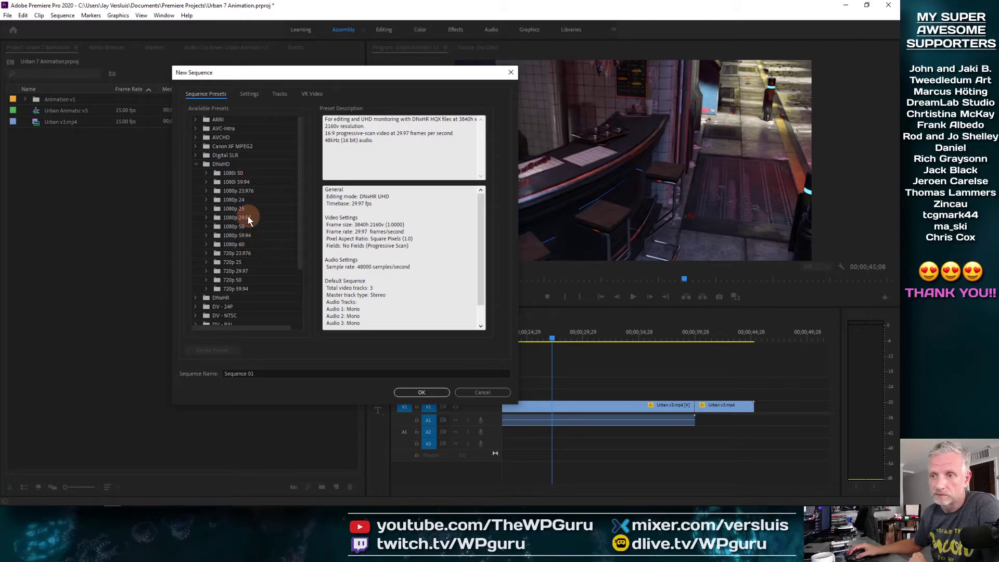
{"action": "left_click", "coordinate": [218, 218]}
{"action": "left_click", "coordinate": [205, 218]}
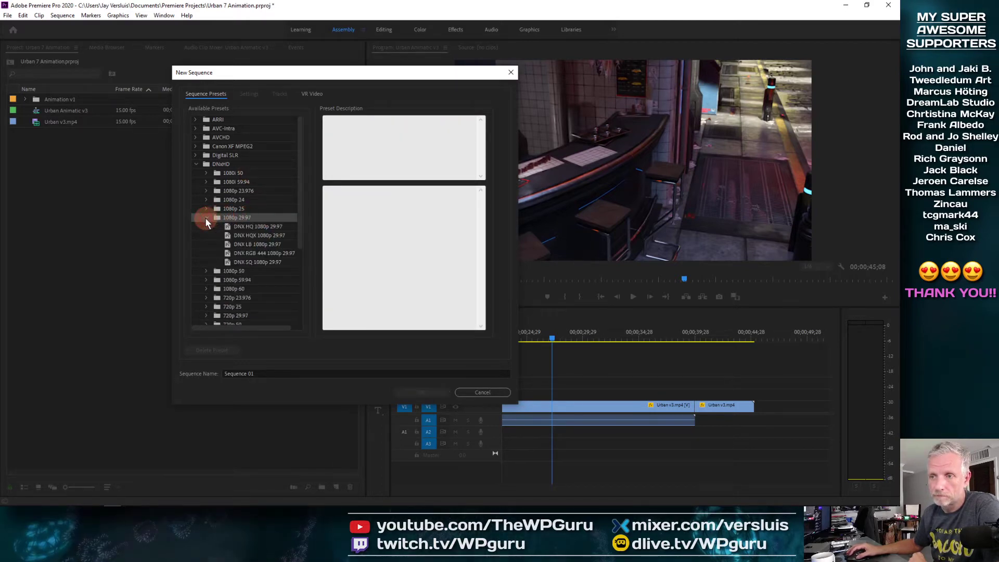
{"action": "left_click", "coordinate": [273, 234]}
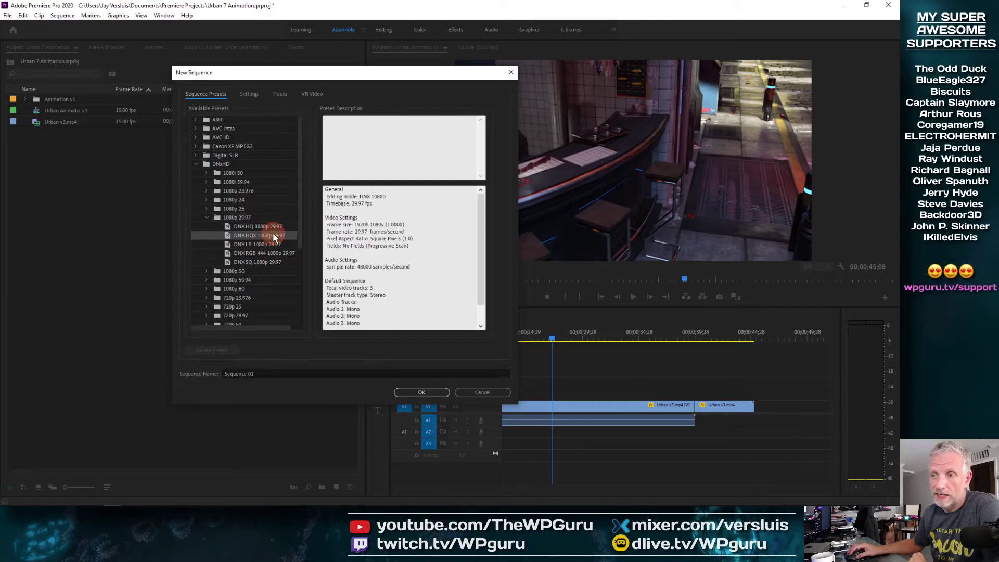
Name the sequence Urban Backdoor Stills and create it
{"action": "left_click", "coordinate": [260, 373]}
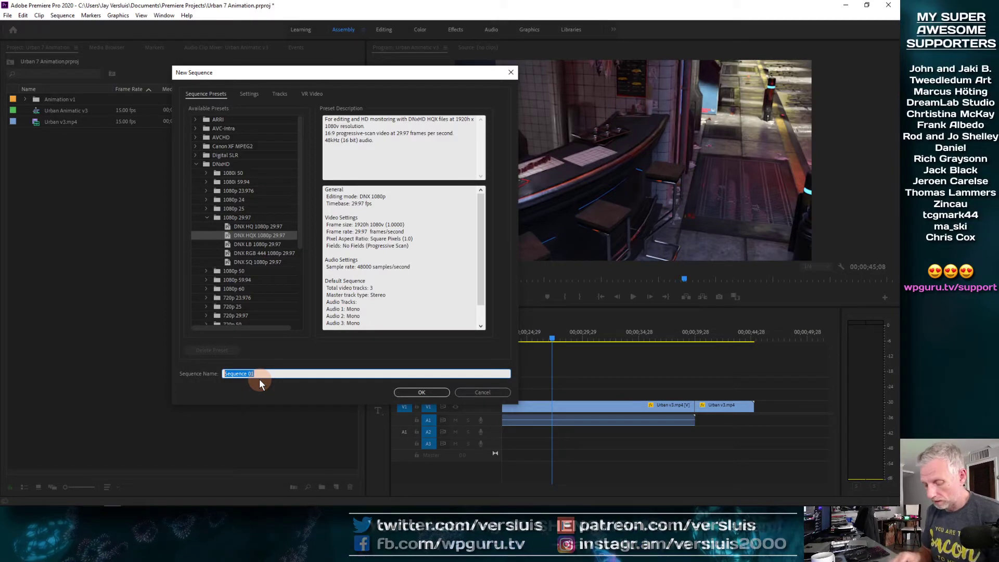
{"action": "type", "text": "an"}
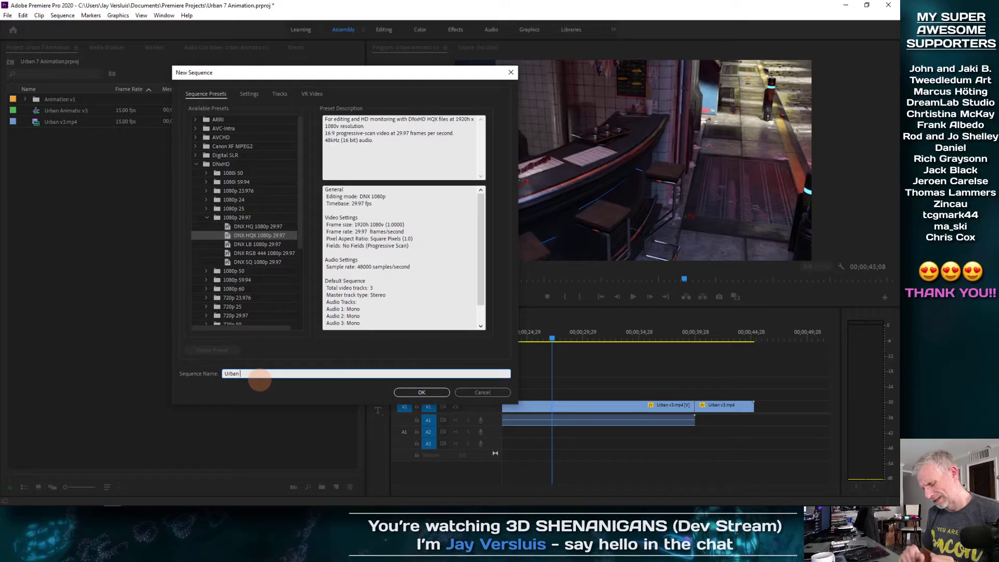
{"action": "type", "text": " Backdoor"}
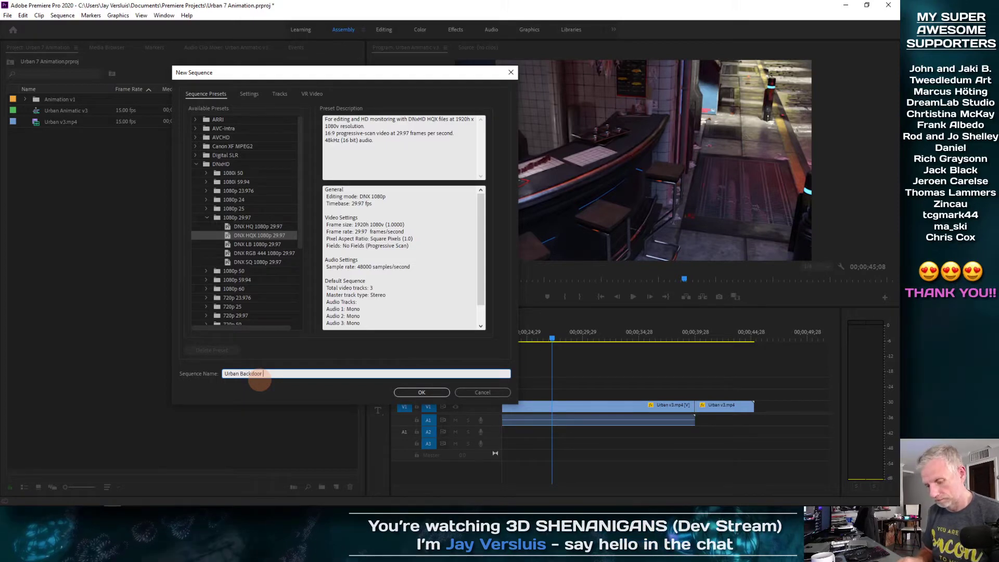
{"action": "type", "text": " Stills"}
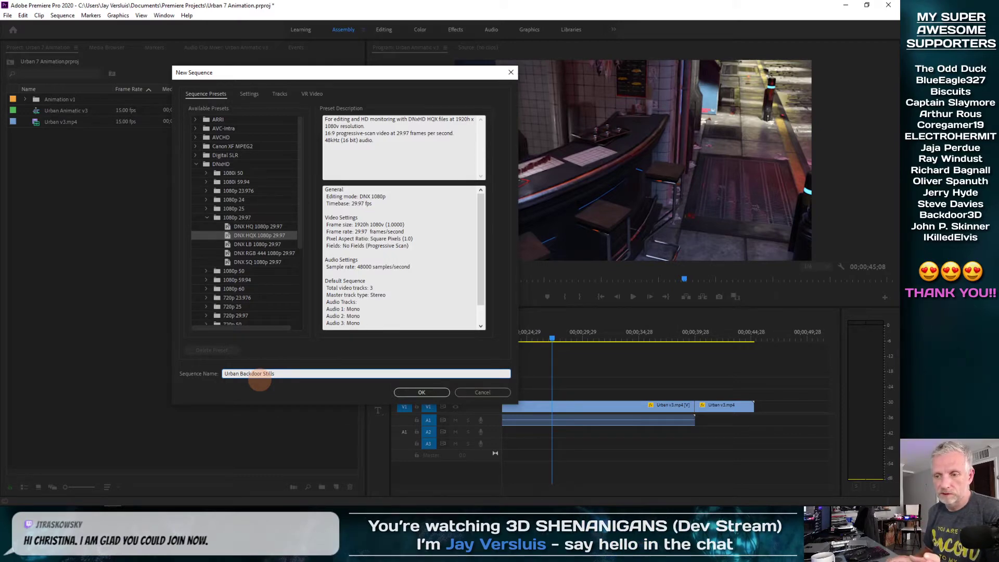
{"action": "key", "text": "shift+Left"}
{"action": "key", "text": "shift+Left"}
{"action": "key", "text": "shift+Left"}
{"action": "key", "text": "shift+Left"}
{"action": "key", "text": "shift+Left"}
{"action": "key", "text": "shift+Left"}
{"action": "key", "text": "shift+Left"}
{"action": "key", "text": "shift+Left"}
{"action": "key", "text": "shift+Left"}
{"action": "key", "text": "shift+Left"}
{"action": "key", "text": "shift+Left"}
{"action": "key", "text": "shift+Left"}
{"action": "key", "text": "shift+Left"}
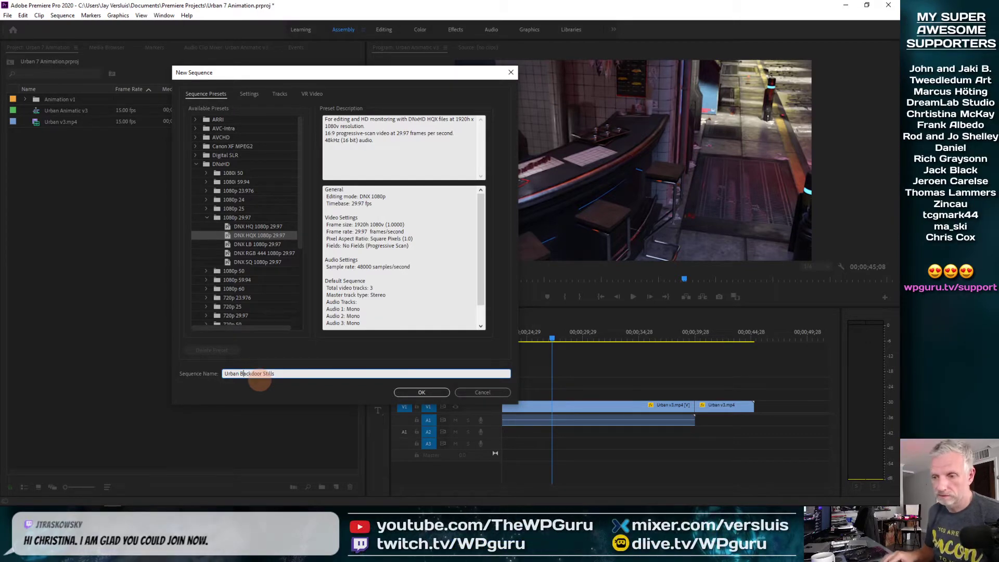
{"action": "key", "text": "Return"}
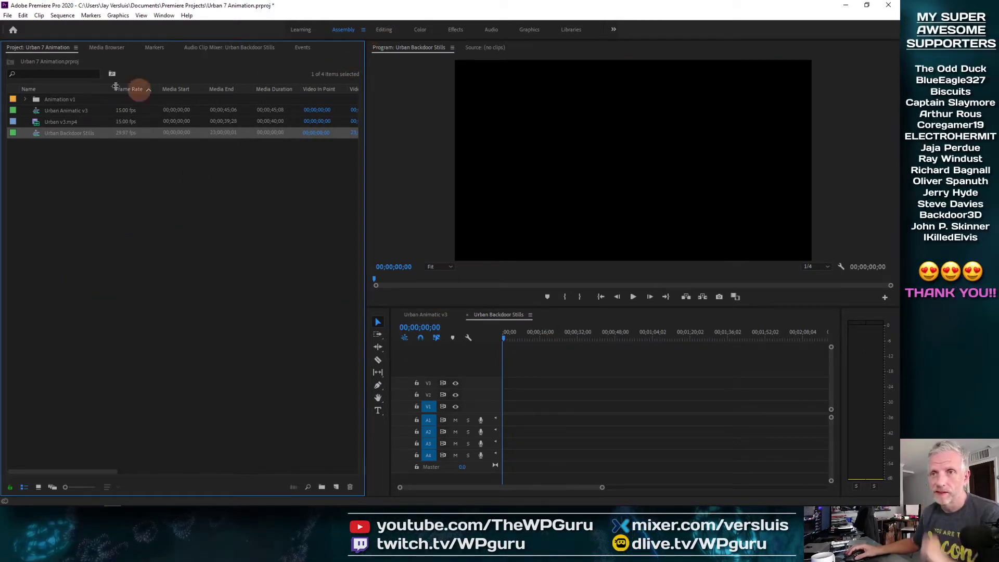
Sort the Project panel by name ascending and expand the Animation v1 bin
{"action": "left_click", "coordinate": [25, 100]}
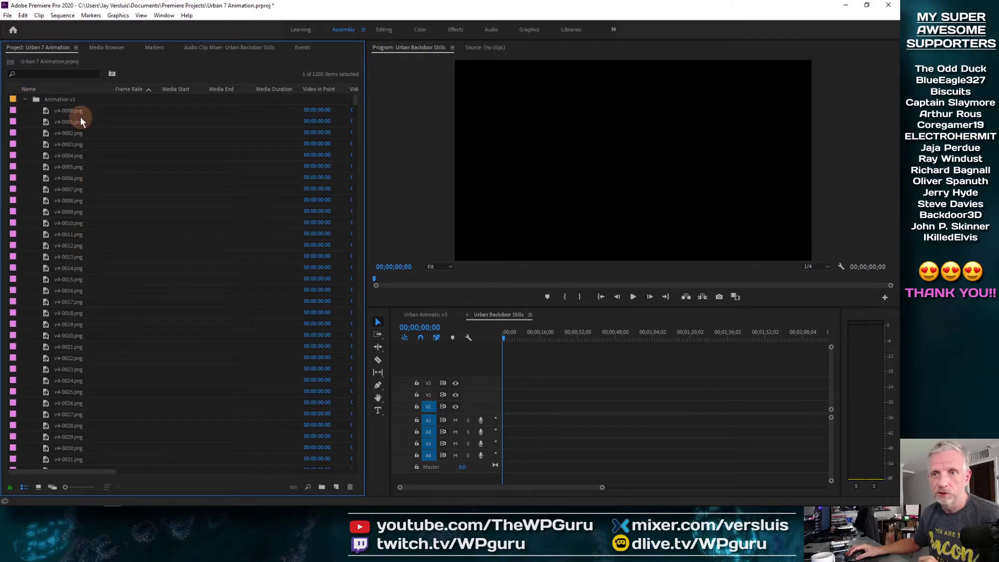
{"action": "left_click_drag", "start_coordinate": [355, 98], "coordinate": [351, 126]}
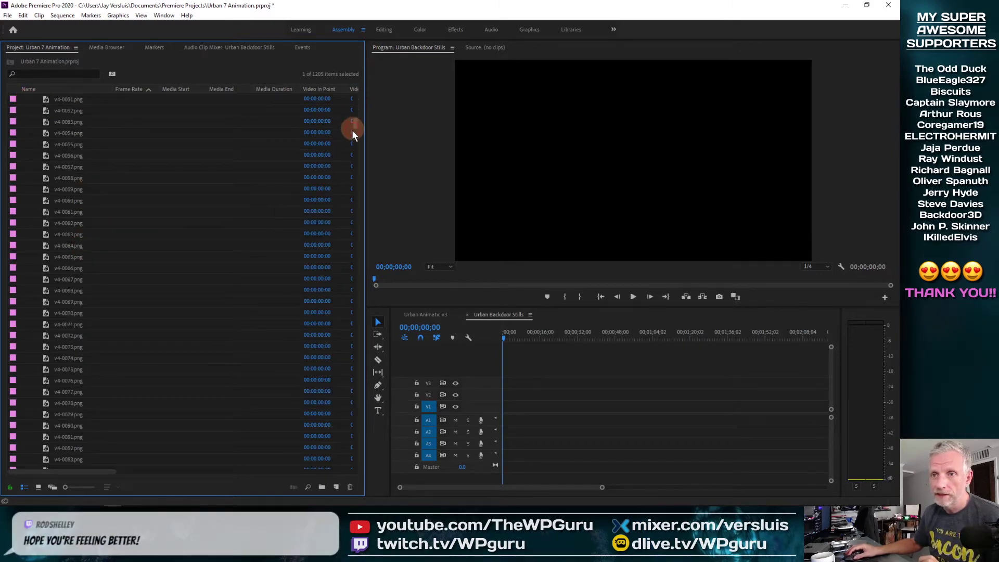
{"action": "left_click_drag", "start_coordinate": [352, 204], "coordinate": [342, 90]}
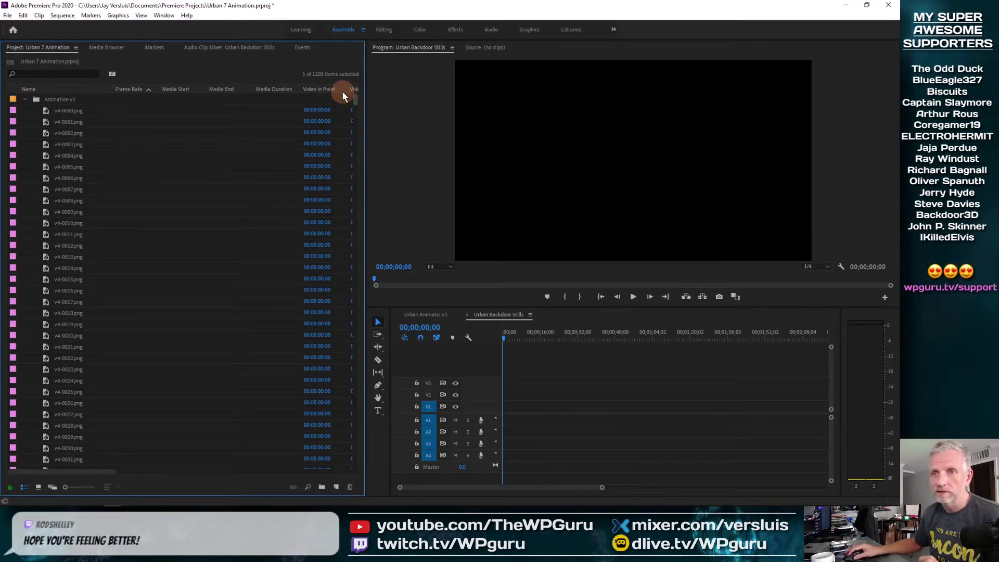
{"action": "left_click", "coordinate": [79, 88]}
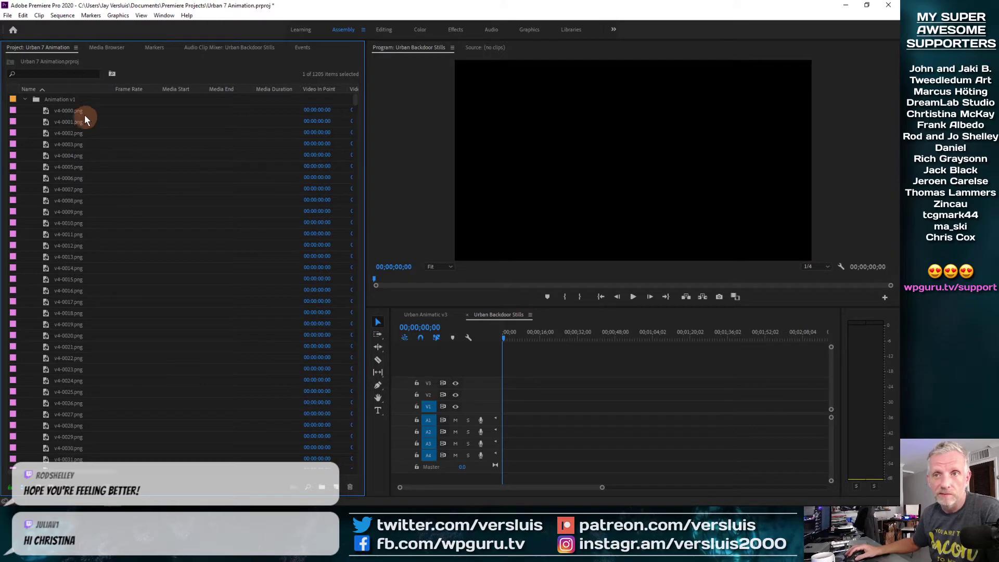
{"action": "left_click", "coordinate": [79, 90]}
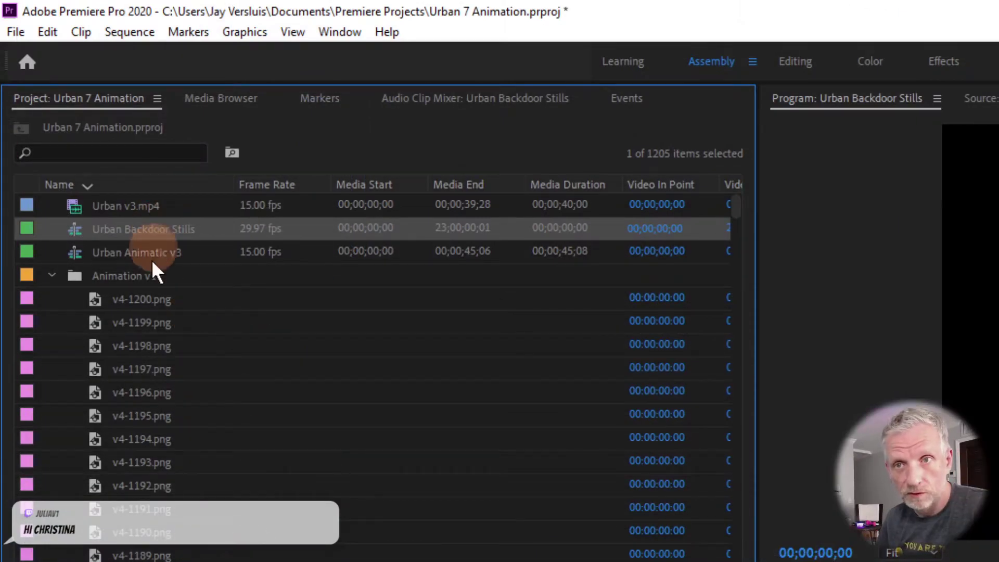
{"action": "left_click", "coordinate": [162, 186]}
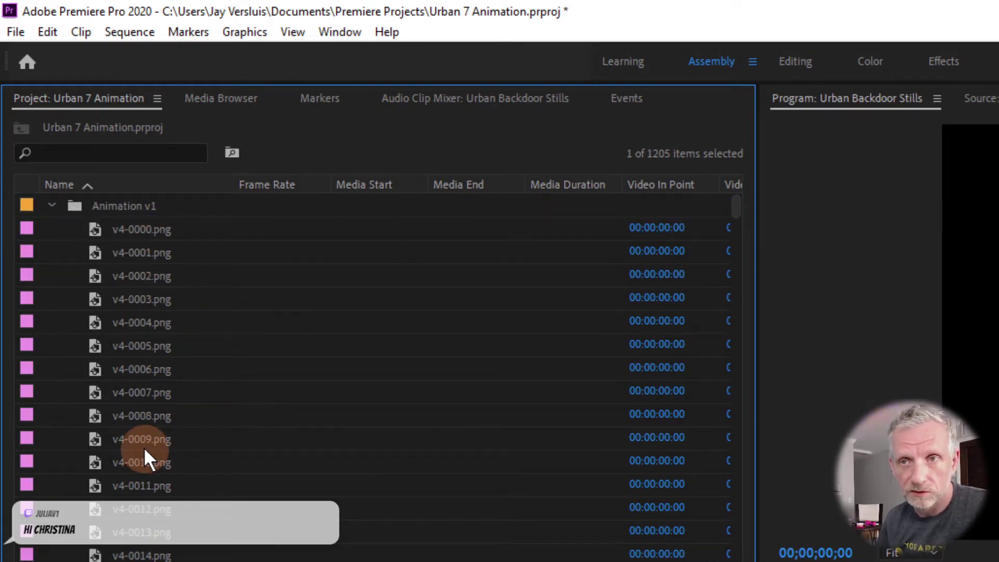
{"action": "left_click", "coordinate": [52, 205]}
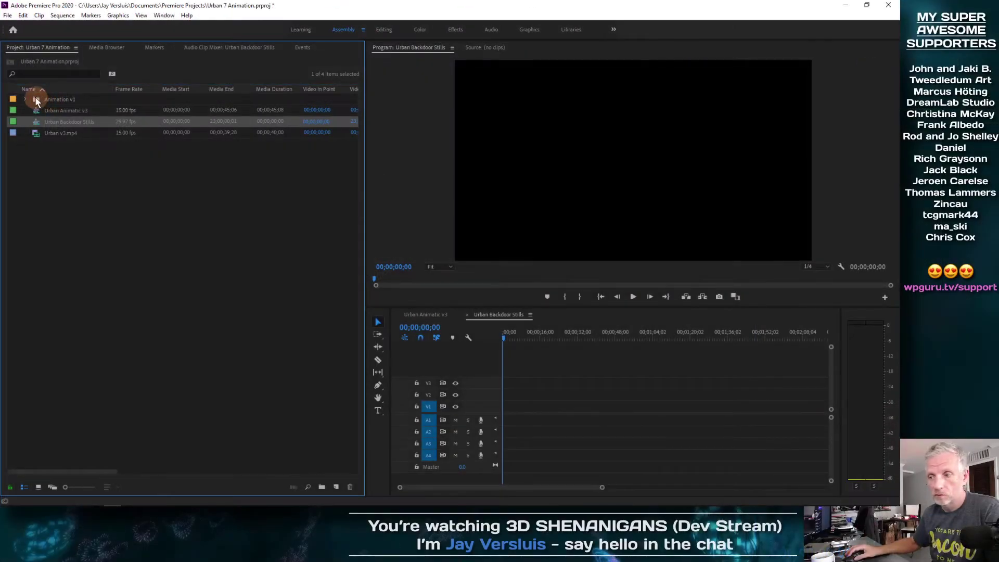
{"action": "left_click", "coordinate": [36, 101]}
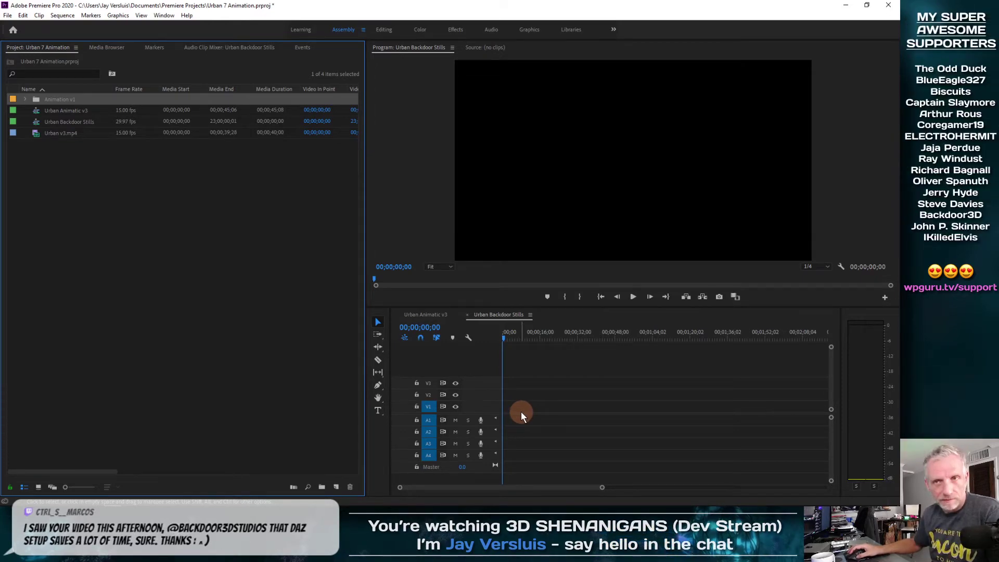
{"action": "left_click", "coordinate": [25, 99]}
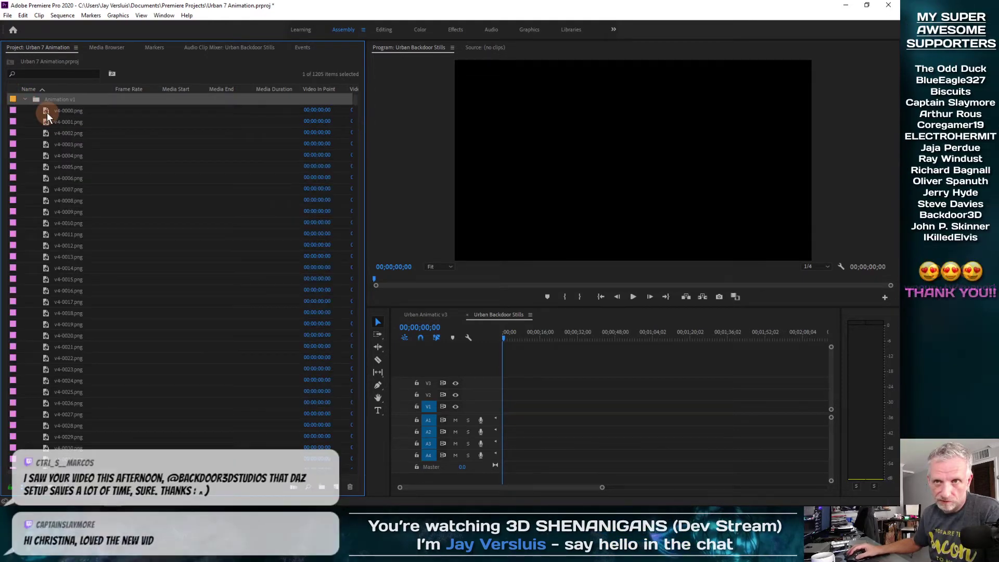
Select stills v4-0000 through v4-1200 and drag them toward the timeline's V1 track
{"action": "left_click_drag", "start_coordinate": [355, 102], "coordinate": [370, 434]}
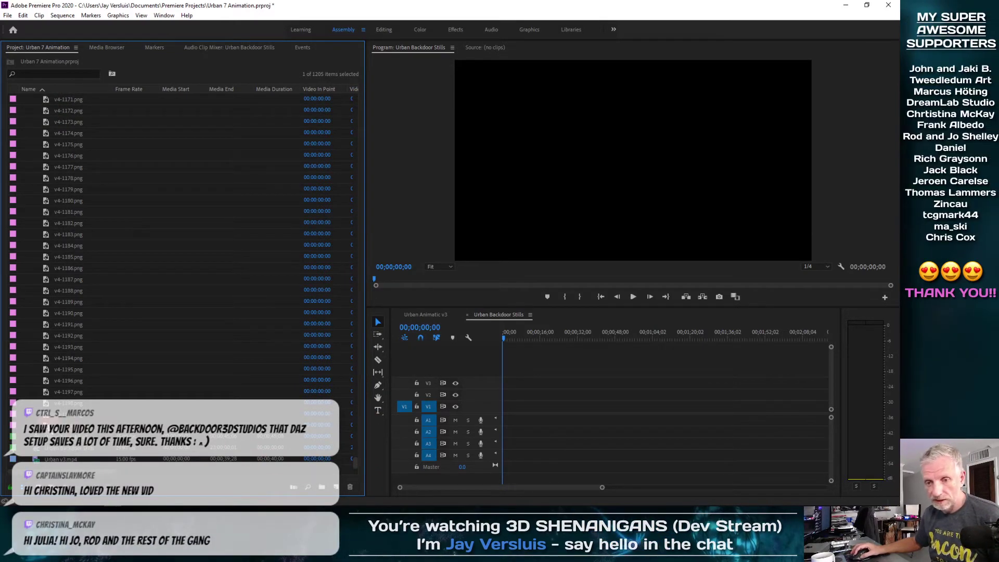
{"action": "left_click", "coordinate": [47, 425], "text": "shift"}
{"action": "left_click_drag", "start_coordinate": [175, 418], "coordinate": [560, 408]}
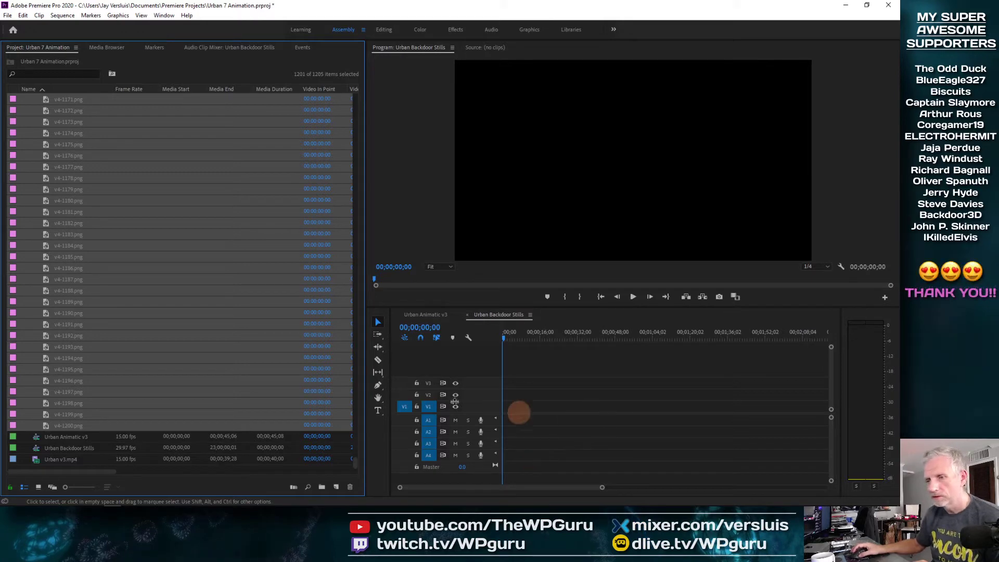
{"action": "left_click_drag", "start_coordinate": [53, 423], "coordinate": [631, 415]}
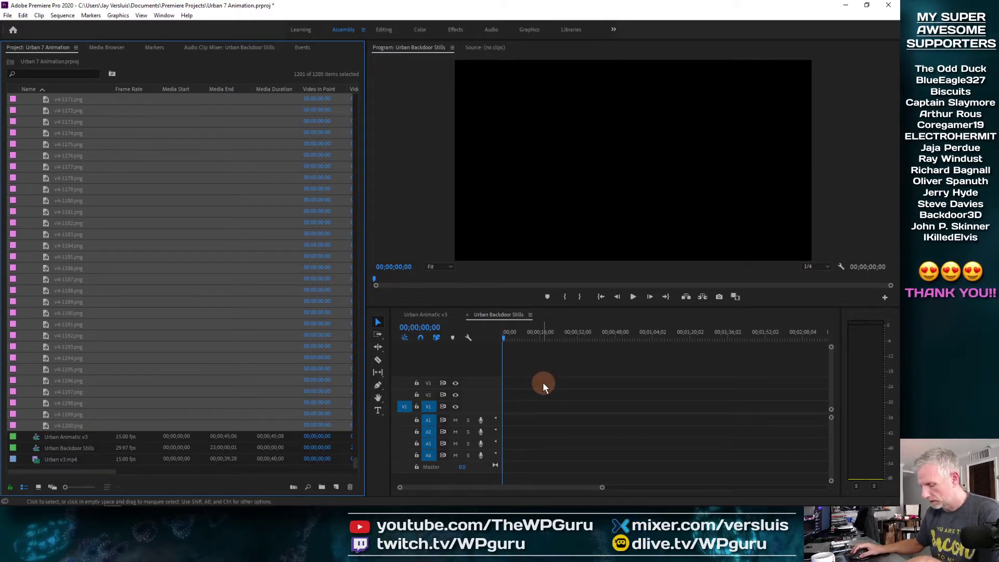
{"action": "key", "text": "equal"}
{"action": "key", "text": "equal"}
{"action": "key", "text": "minus"}
{"action": "key", "text": "minus"}
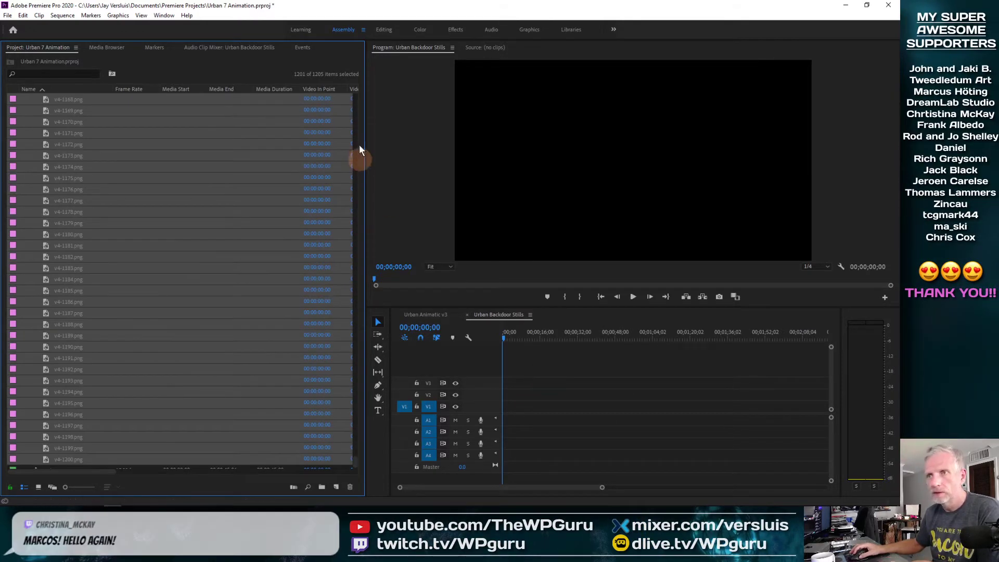
Switch to the Editing layout, zoom the timeline in, and place v4-0000.png on V3 at 00;00;00;03
{"action": "left_click", "coordinate": [382, 29]}
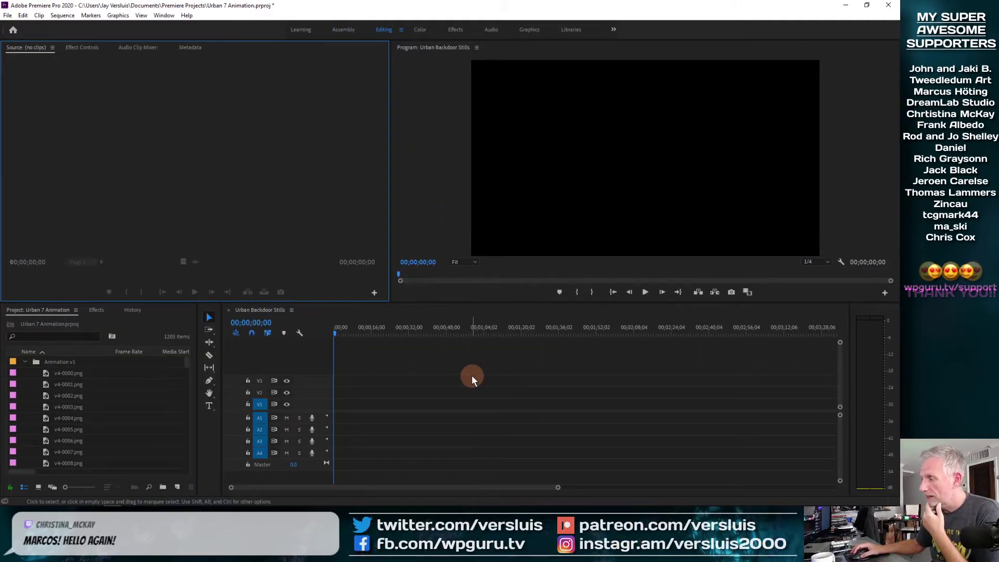
{"action": "left_click", "coordinate": [50, 373]}
{"action": "left_click", "coordinate": [322, 333]}
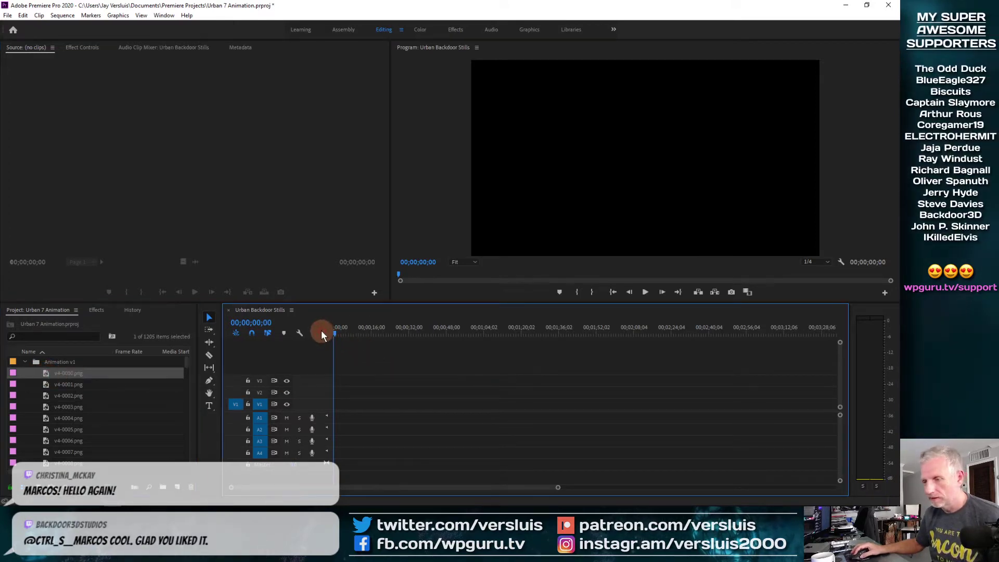
{"action": "key", "text": "equal"}
{"action": "key", "text": "equal"}
{"action": "key", "text": "equal"}
{"action": "key", "text": "equal"}
{"action": "key", "text": "equal"}
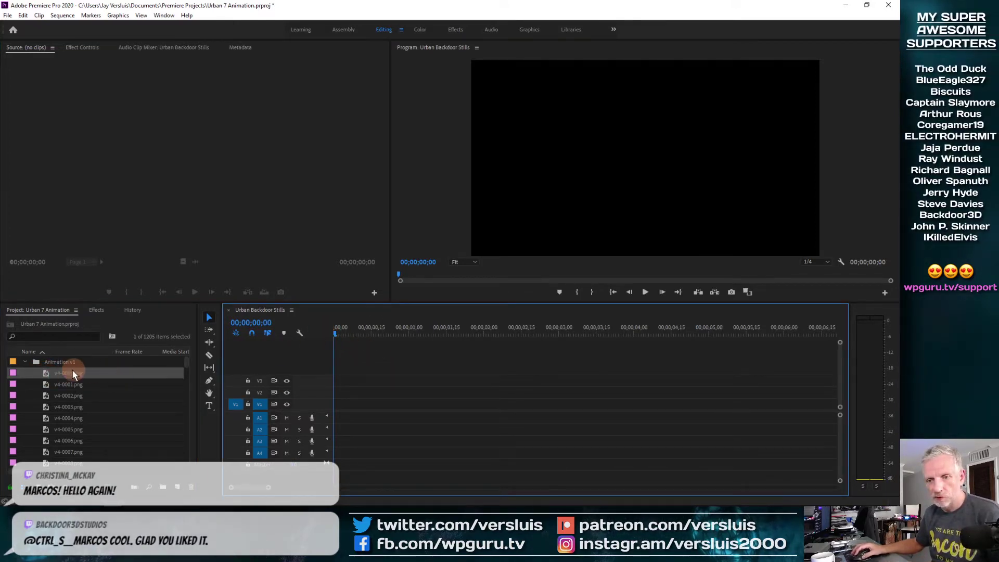
{"action": "left_click", "coordinate": [48, 377]}
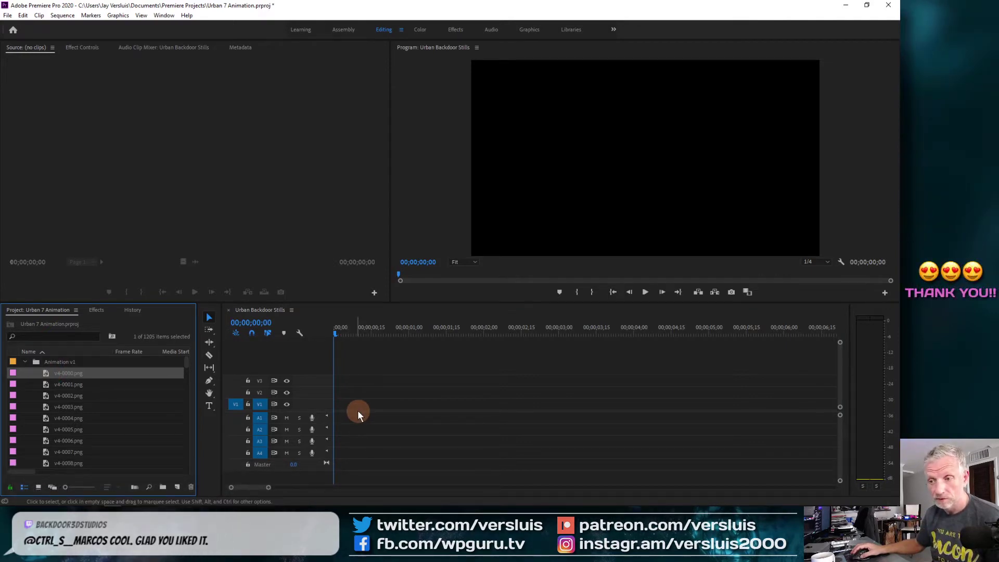
{"action": "left_click_drag", "start_coordinate": [389, 329], "coordinate": [324, 337]}
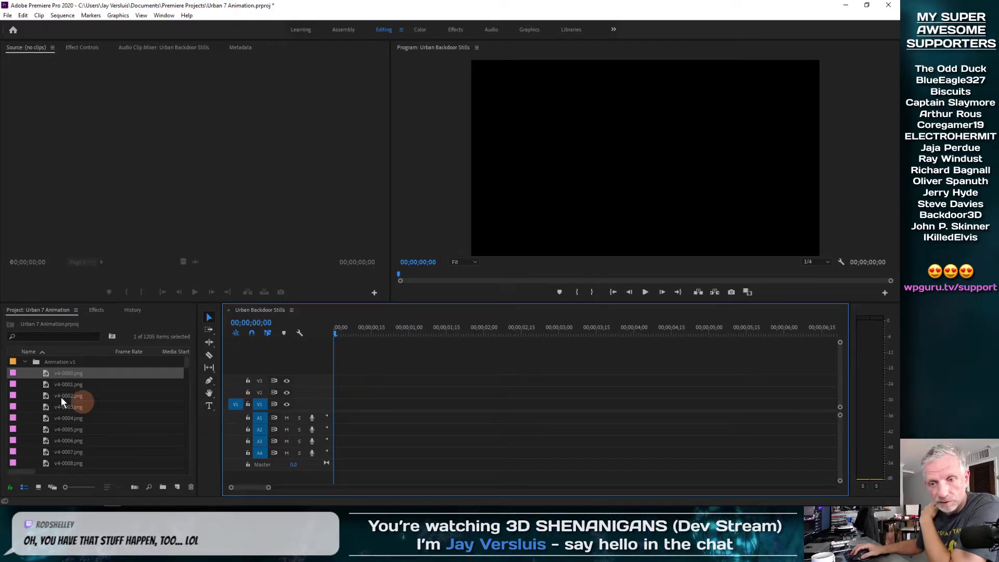
{"action": "left_click_drag", "start_coordinate": [46, 374], "coordinate": [349, 381]}
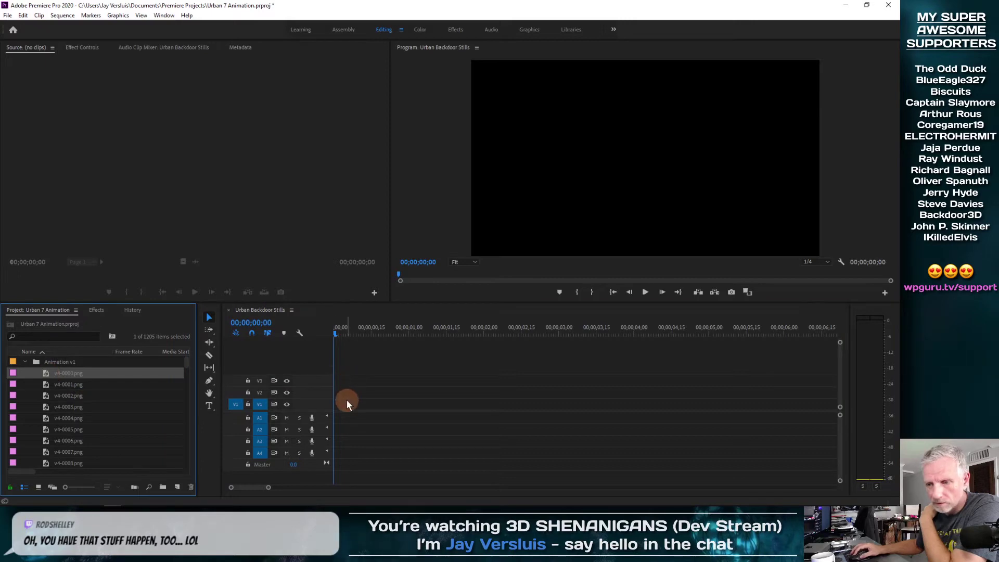
Make a test sequence from stills v4-0000 to v4-0004 and scrub through it
{"action": "left_click", "coordinate": [52, 418], "text": "shift"}
{"action": "right_click", "coordinate": [52, 418]}
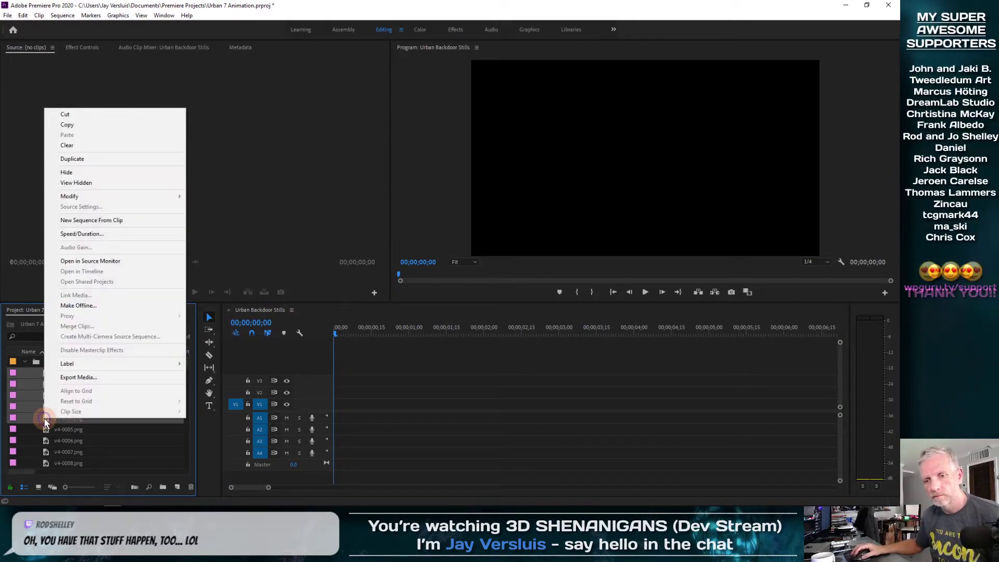
{"action": "left_click", "coordinate": [142, 224]}
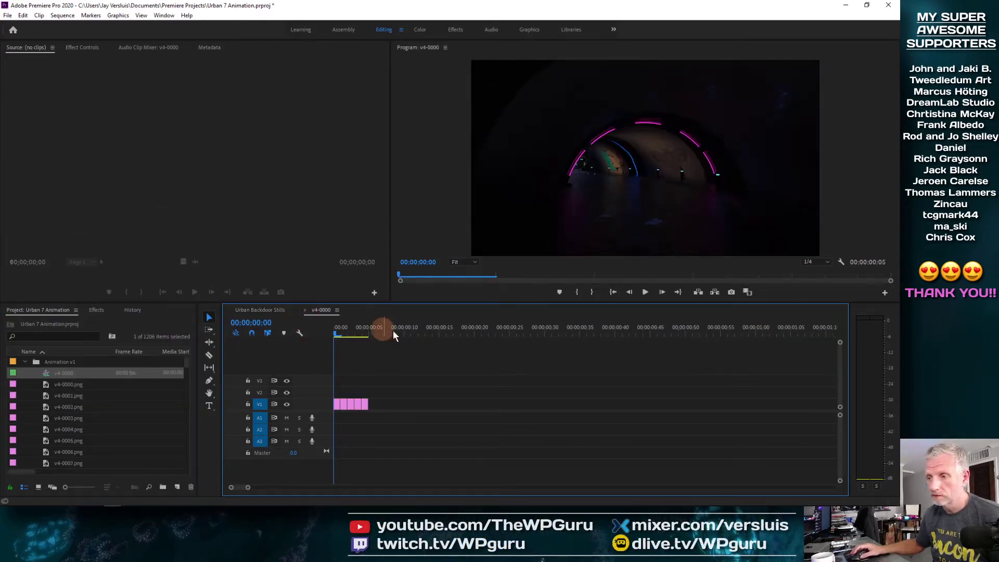
{"action": "left_click_drag", "start_coordinate": [333, 332], "coordinate": [356, 341]}
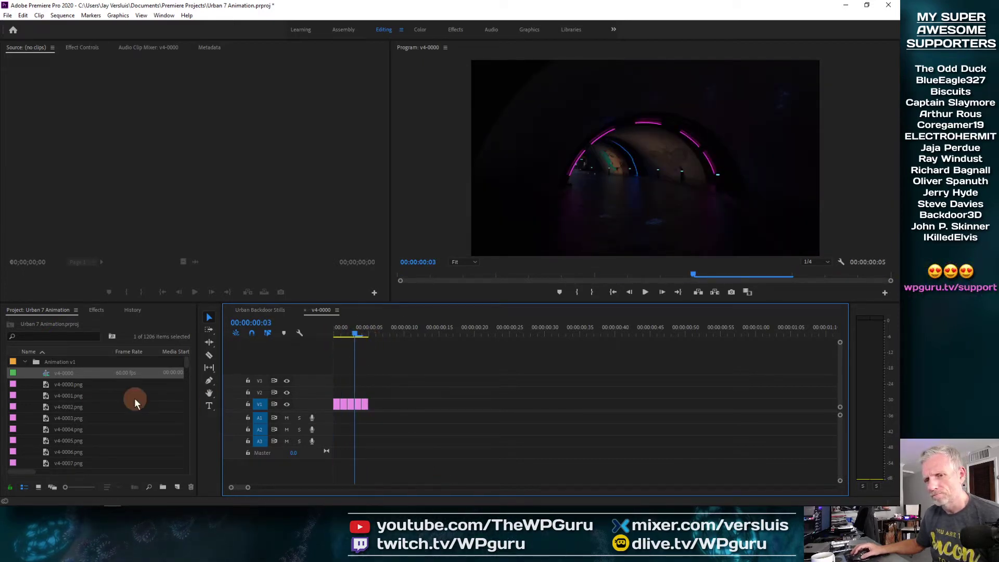
Close the v4-0000 test timeline and return to the Urban Backdoor Stills timeline
{"action": "left_click", "coordinate": [305, 310]}
{"action": "left_click", "coordinate": [260, 385]}
{"action": "right_click", "coordinate": [46, 374]}
{"action": "left_click", "coordinate": [115, 307]}
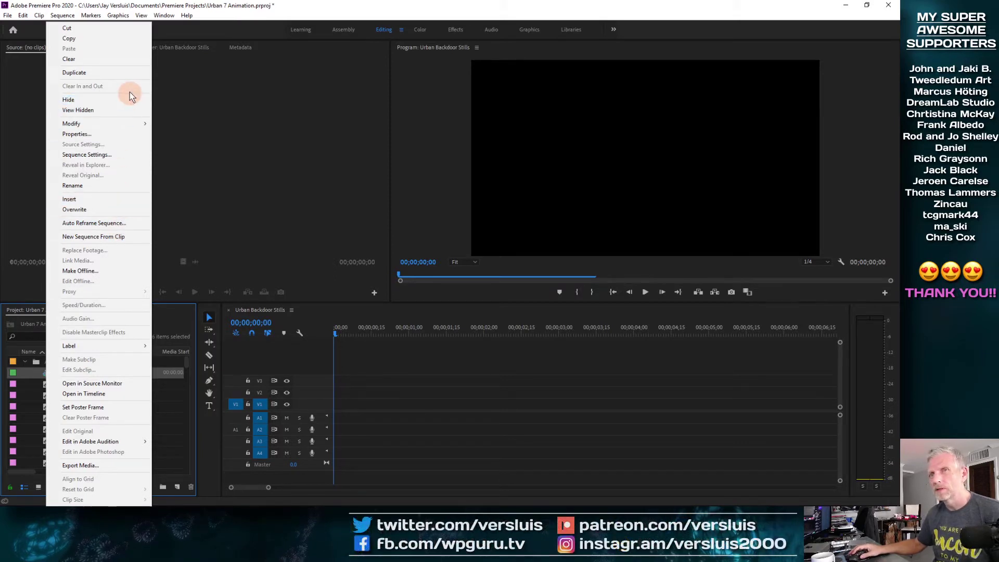
Make a new sequence from all the stills, v4-0000.png through v4-1200.png
{"action": "left_click", "coordinate": [174, 86]}
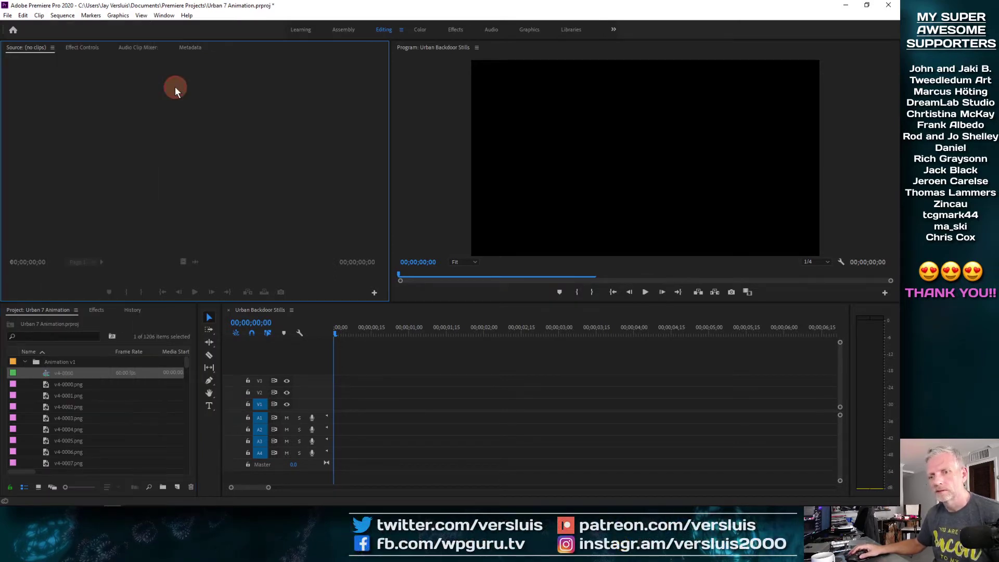
{"action": "left_click", "coordinate": [48, 384]}
{"action": "left_click_drag", "start_coordinate": [186, 362], "coordinate": [189, 475]}
{"action": "left_click", "coordinate": [49, 429], "text": "shift"}
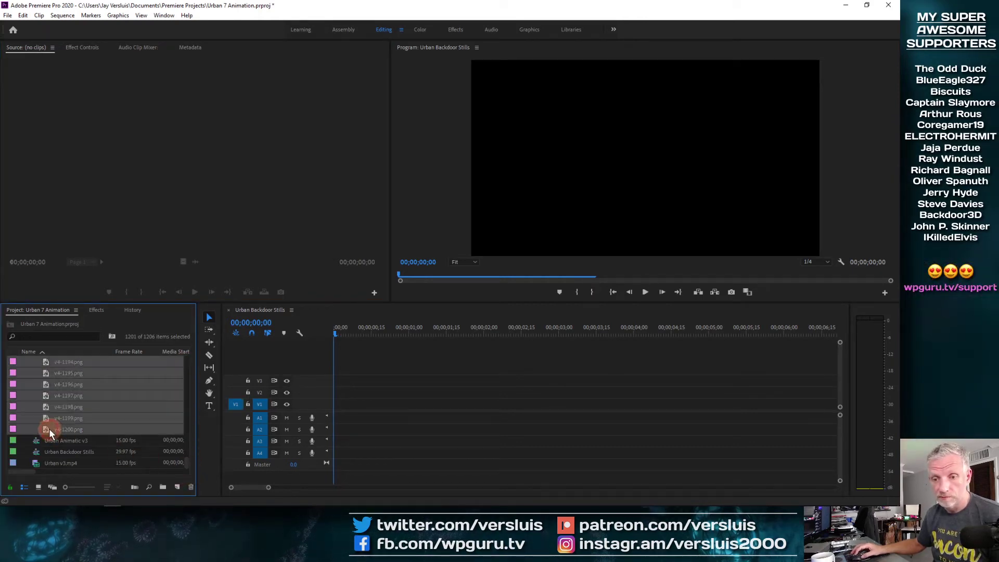
{"action": "right_click", "coordinate": [49, 429]}
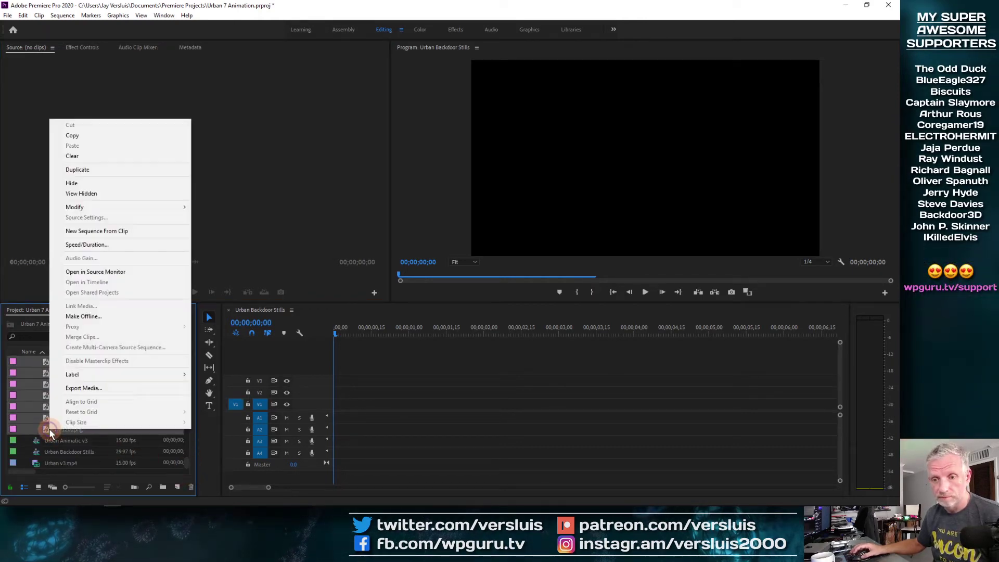
{"action": "left_click", "coordinate": [138, 234]}
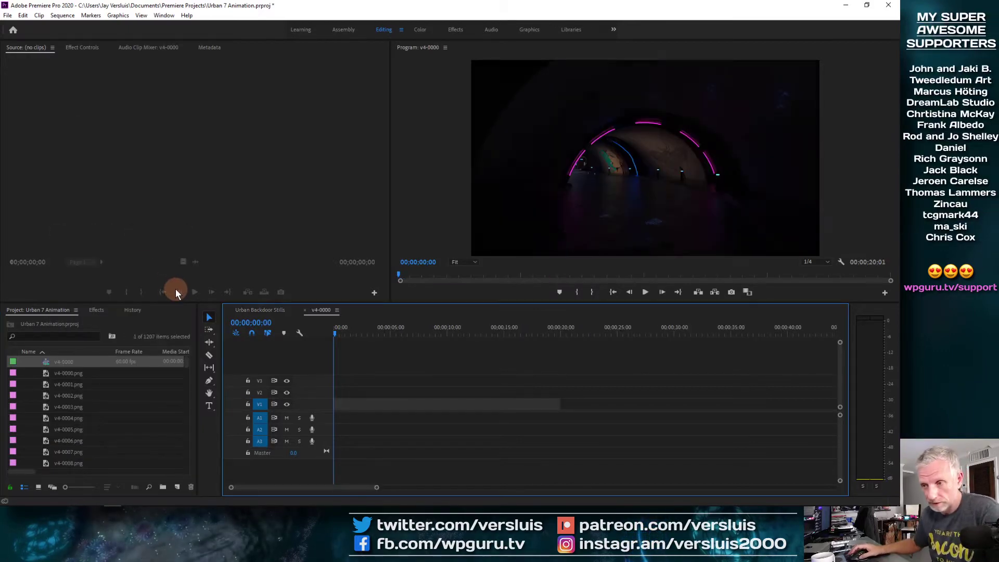
Fit the new 20-second sequence in the timeline, scrub it, and play it through
{"action": "key", "text": "backslash"}
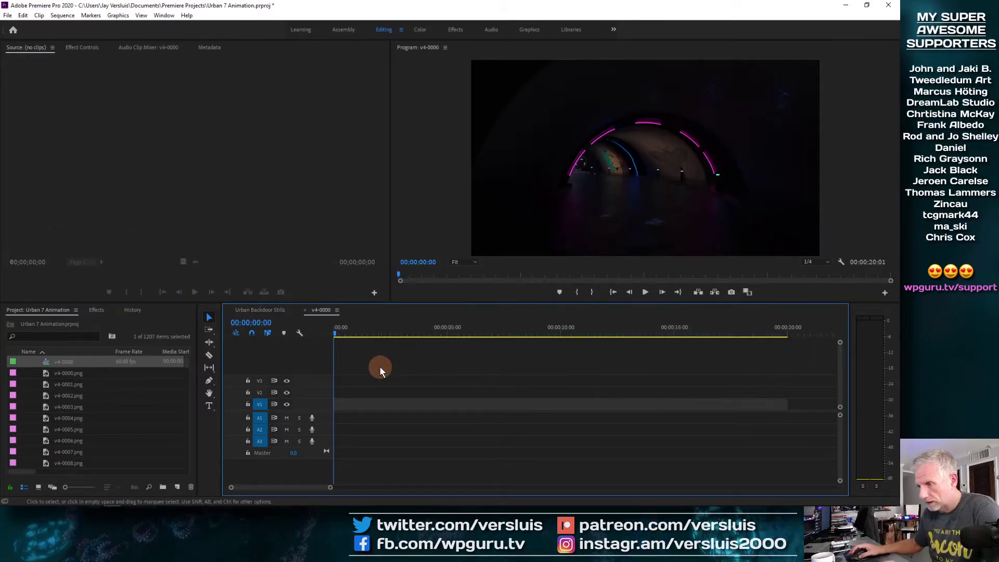
{"action": "left_click_drag", "start_coordinate": [336, 330], "coordinate": [309, 344]}
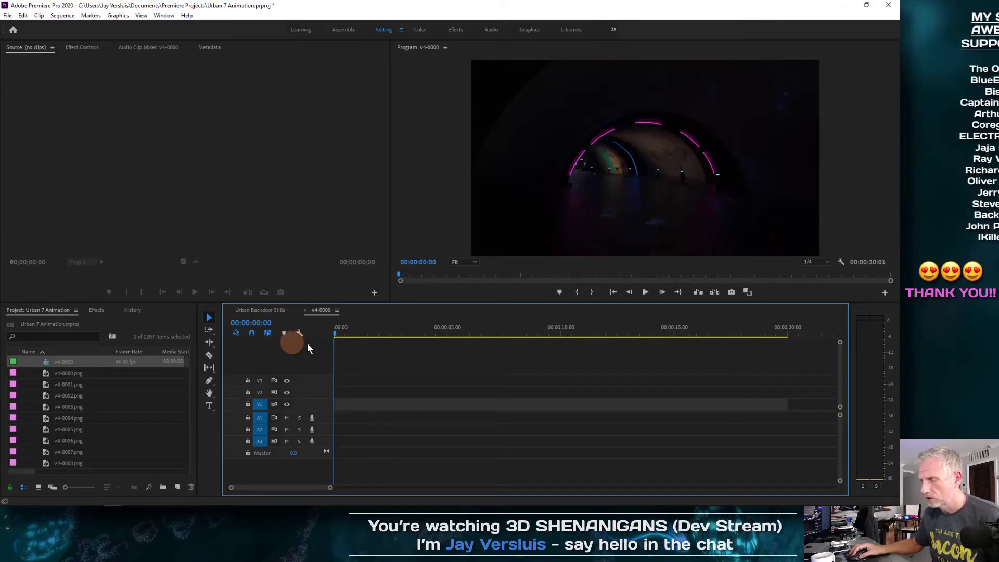
{"action": "key", "text": "space"}
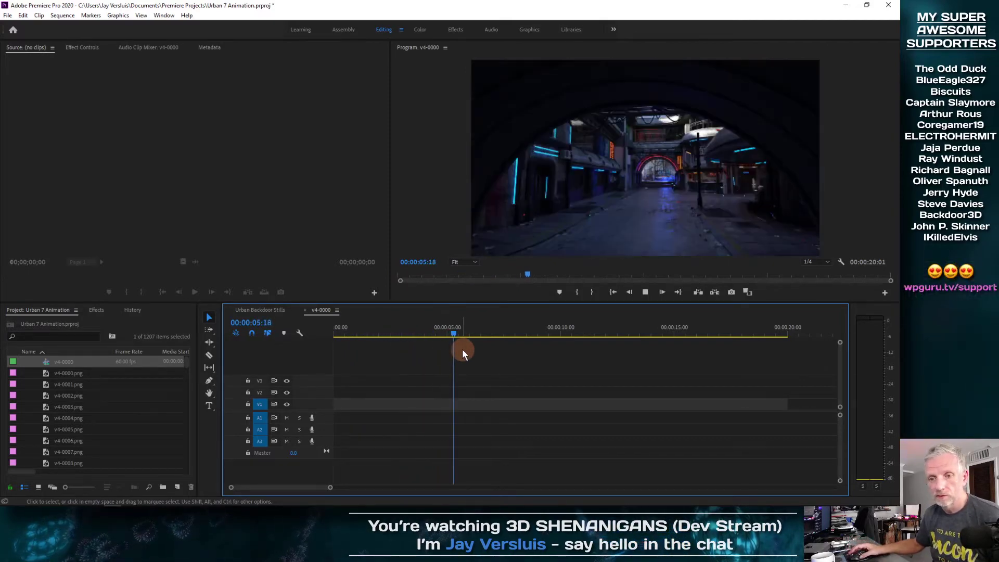
{"action": "key", "text": "space"}
Delete the five-frame test sequence and the old Urban Backdoor Stills sequence
{"action": "scroll", "coordinate": [56, 373], "scroll_direction": "up", "scroll_amount": 1}
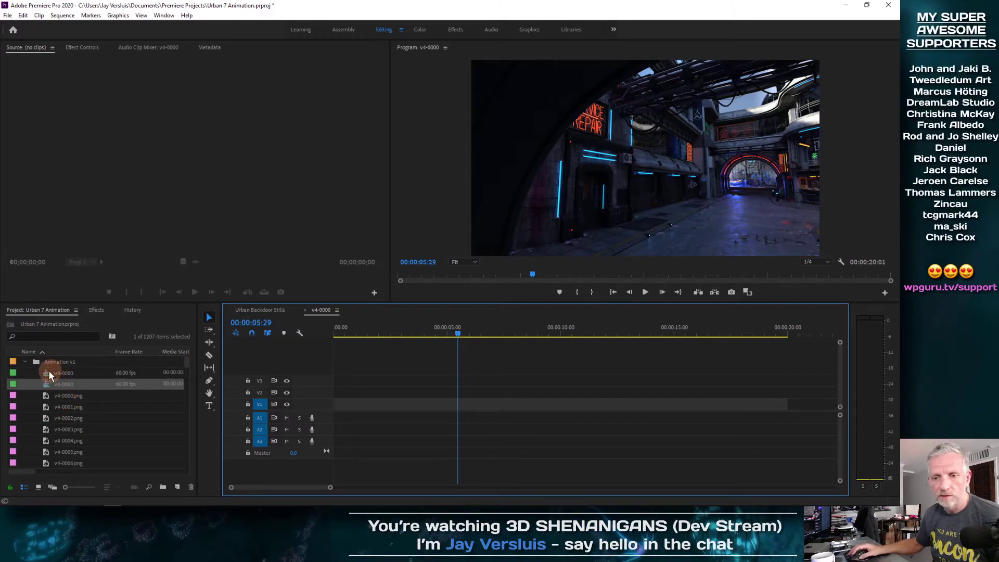
{"action": "left_click", "coordinate": [49, 372]}
{"action": "key", "text": "Delete"}
{"action": "left_click", "coordinate": [64, 375]}
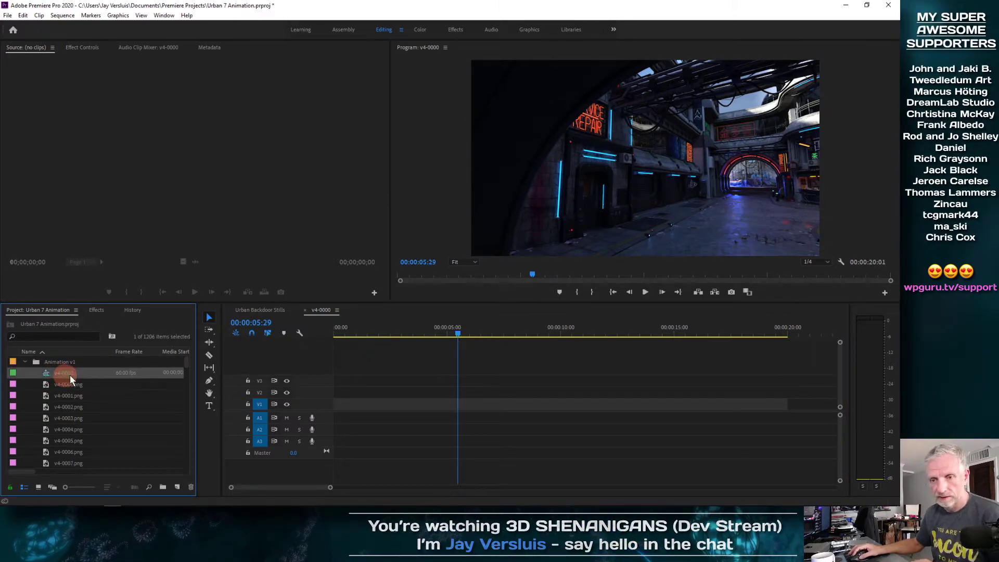
{"action": "left_click", "coordinate": [26, 361]}
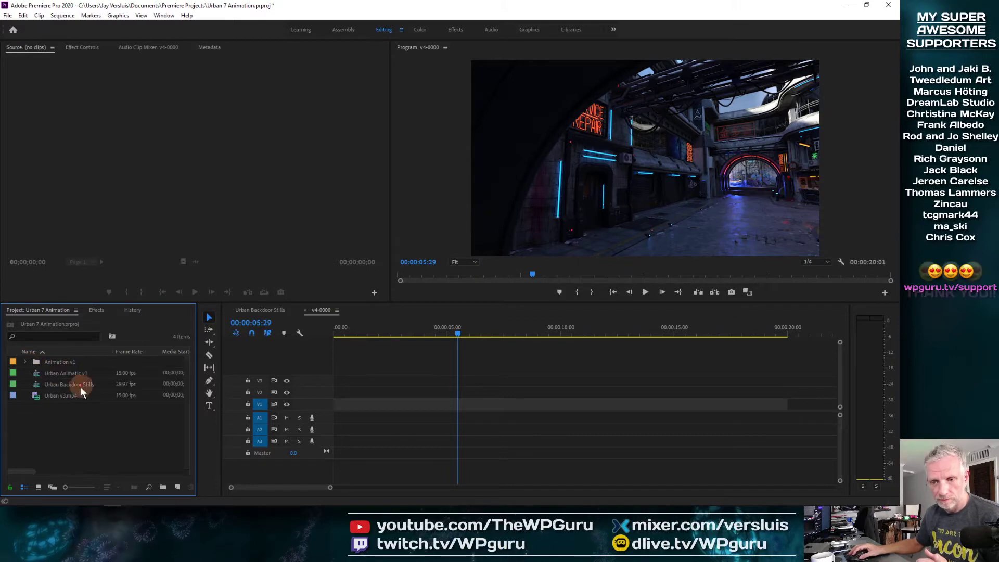
{"action": "left_click", "coordinate": [38, 385]}
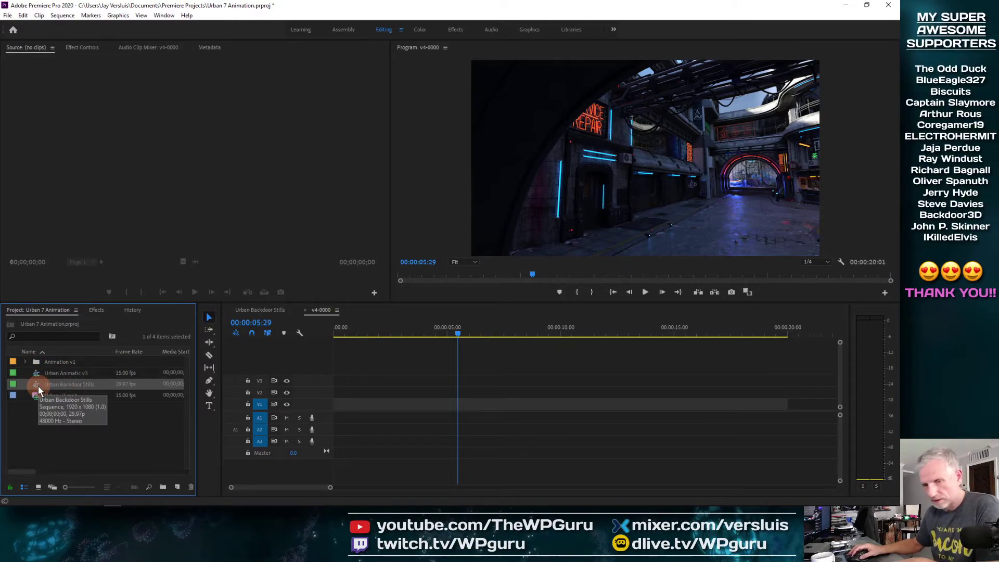
{"action": "key", "text": "Delete"}
{"action": "left_click", "coordinate": [24, 361]}
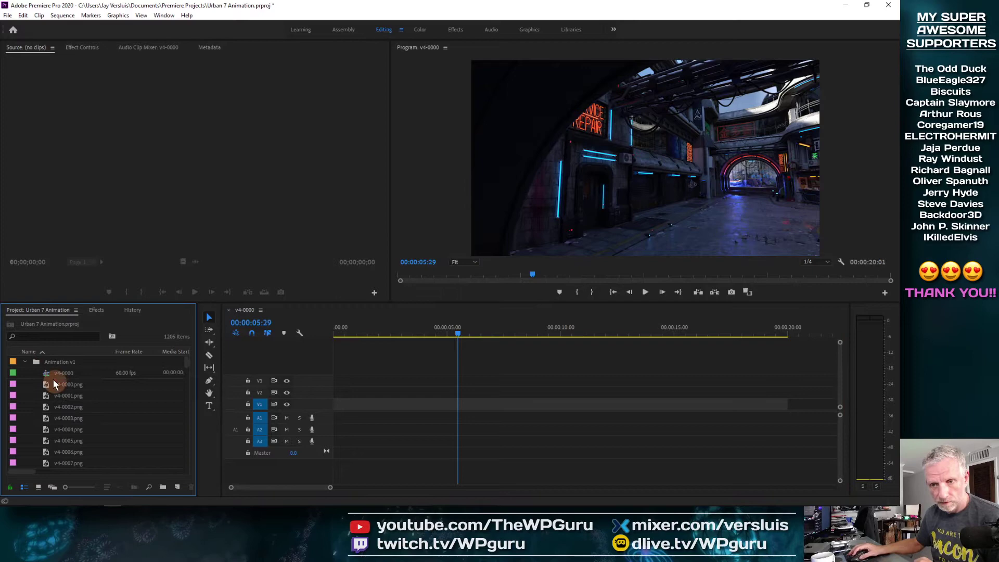
Rename the v4-0000 sequence to 'Urban Backdoor Stills', cancelling the accidental rename of the next still
{"action": "right_click", "coordinate": [48, 372]}
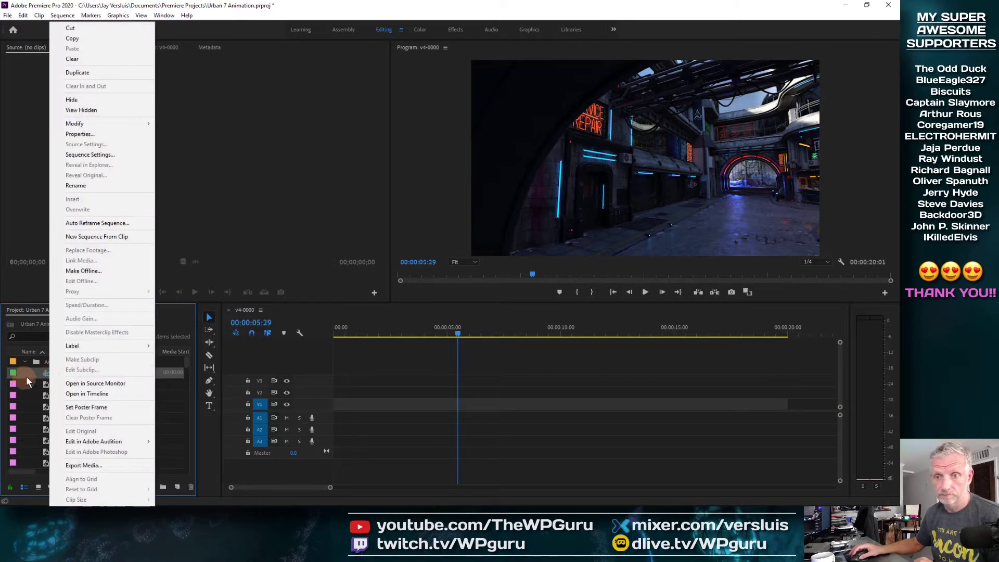
{"action": "left_click", "coordinate": [94, 185]}
{"action": "key", "text": "BackSpace"}
{"action": "type", "text": "Urban Backdoor Sti"}
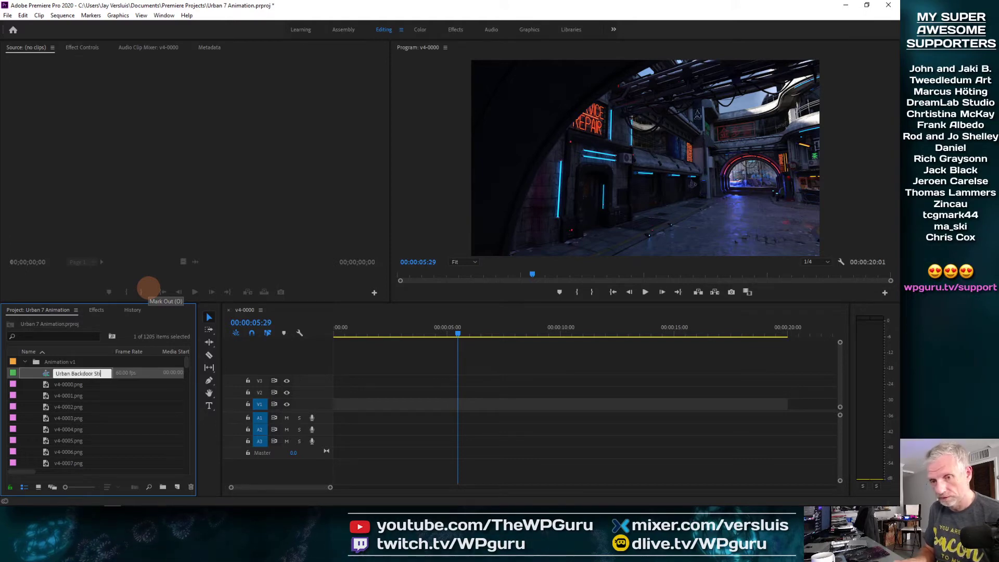
{"action": "type", "text": "lls"}
{"action": "key", "text": "Tab"}
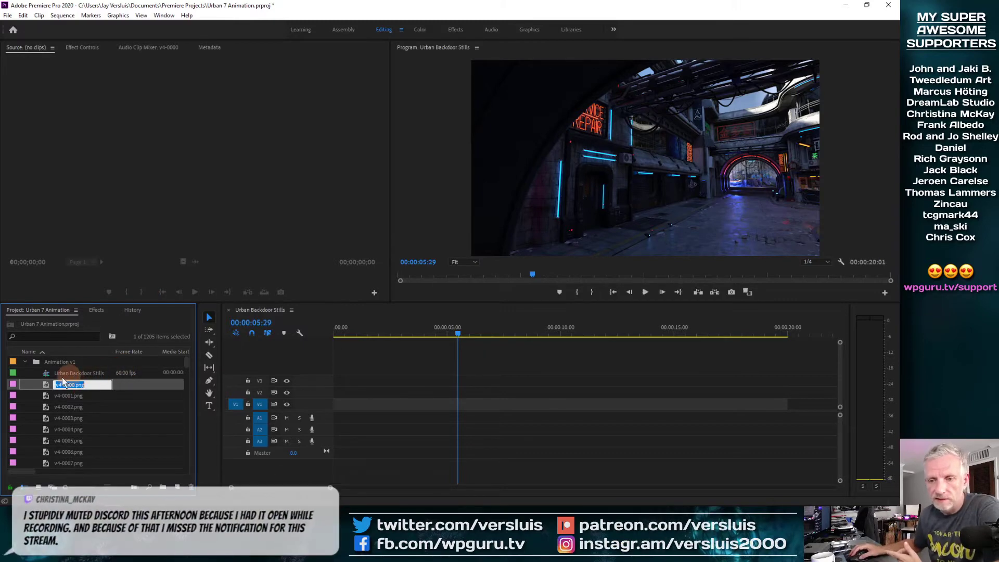
{"action": "left_click", "coordinate": [45, 375]}
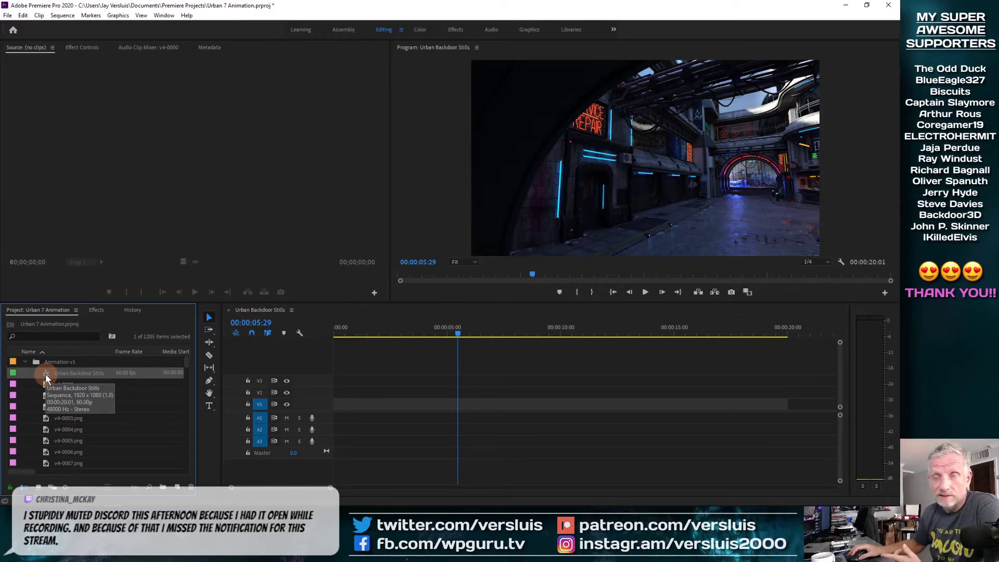
Change the sequence timebase to 29.97 frames/second and accept deleting render previews
{"action": "left_click", "coordinate": [62, 15]}
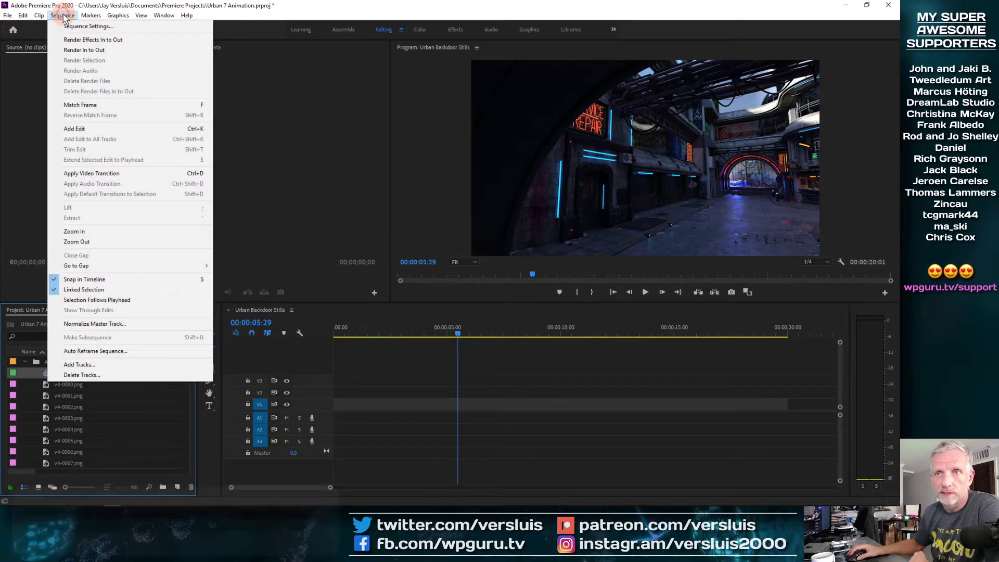
{"action": "left_click", "coordinate": [104, 26]}
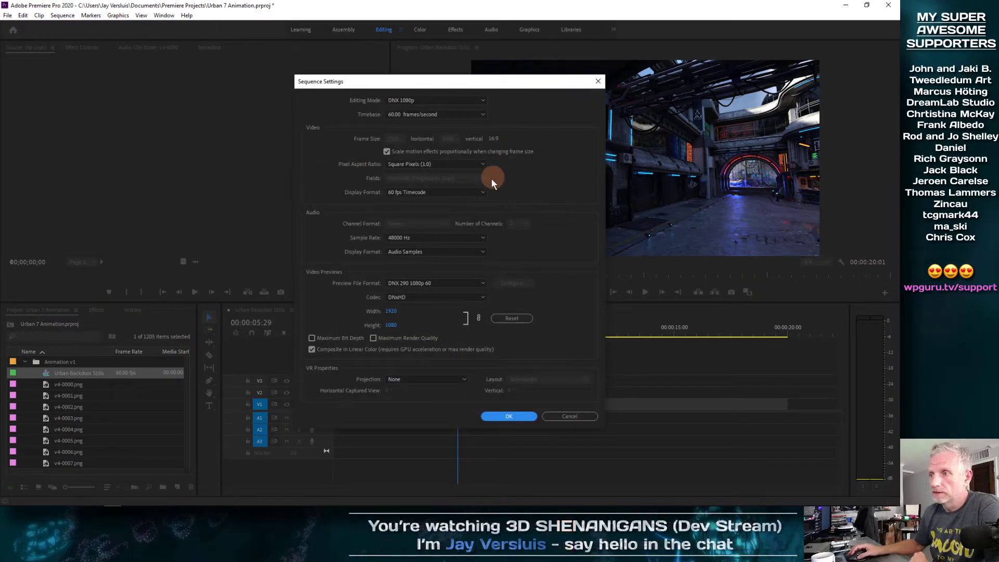
{"action": "left_click", "coordinate": [479, 191]}
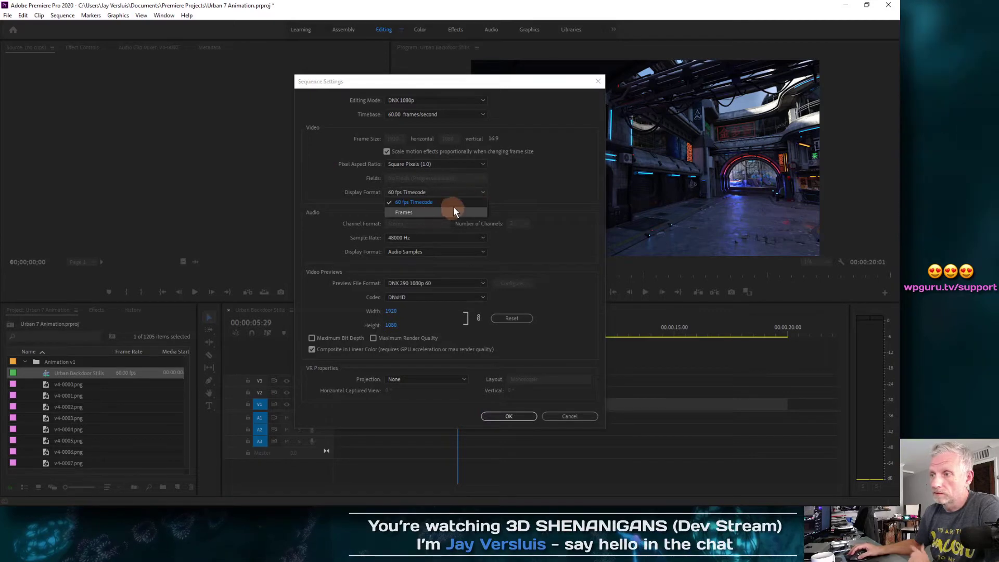
{"action": "left_click", "coordinate": [484, 192]}
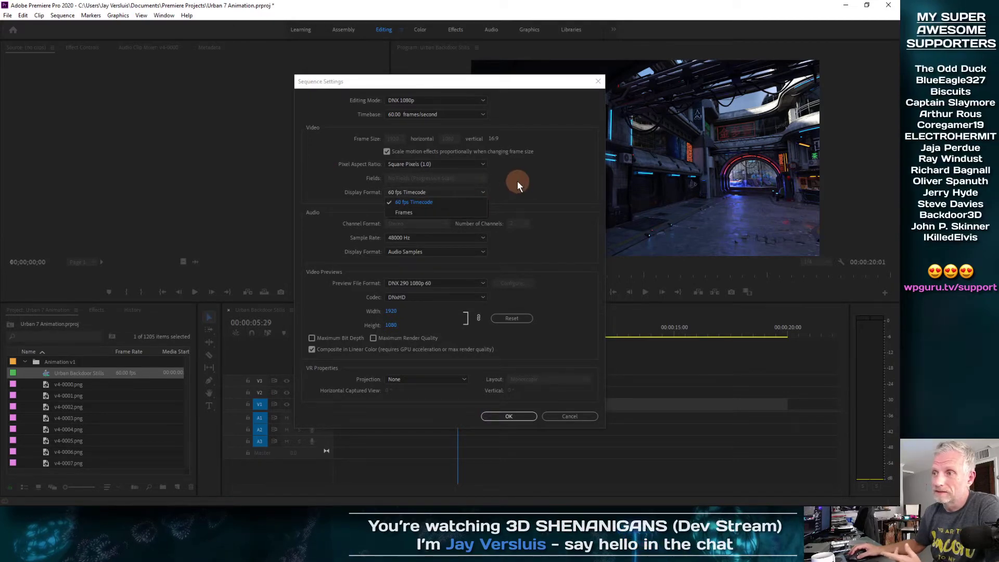
{"action": "left_click", "coordinate": [479, 113]}
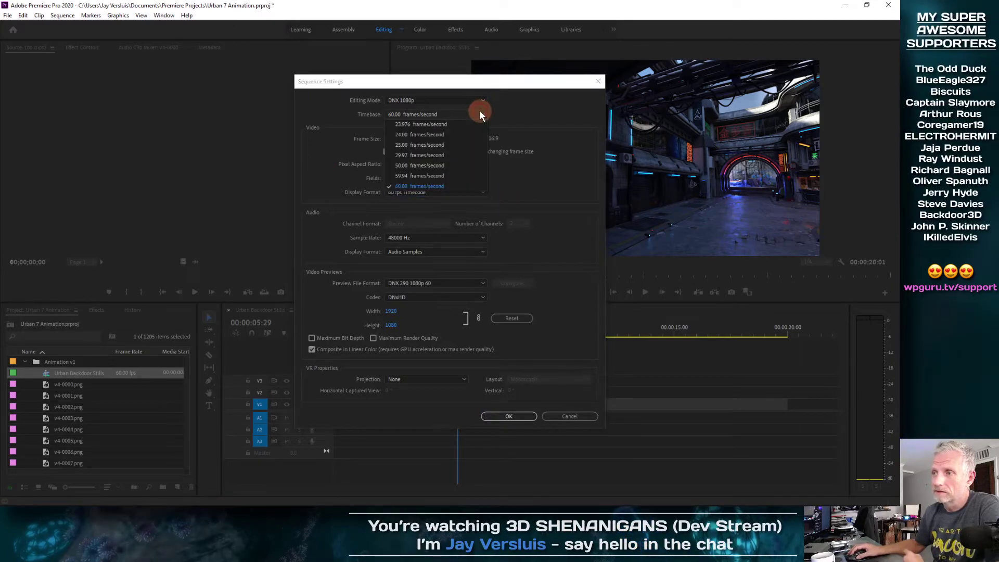
{"action": "left_click", "coordinate": [470, 152]}
{"action": "left_click", "coordinate": [516, 417]}
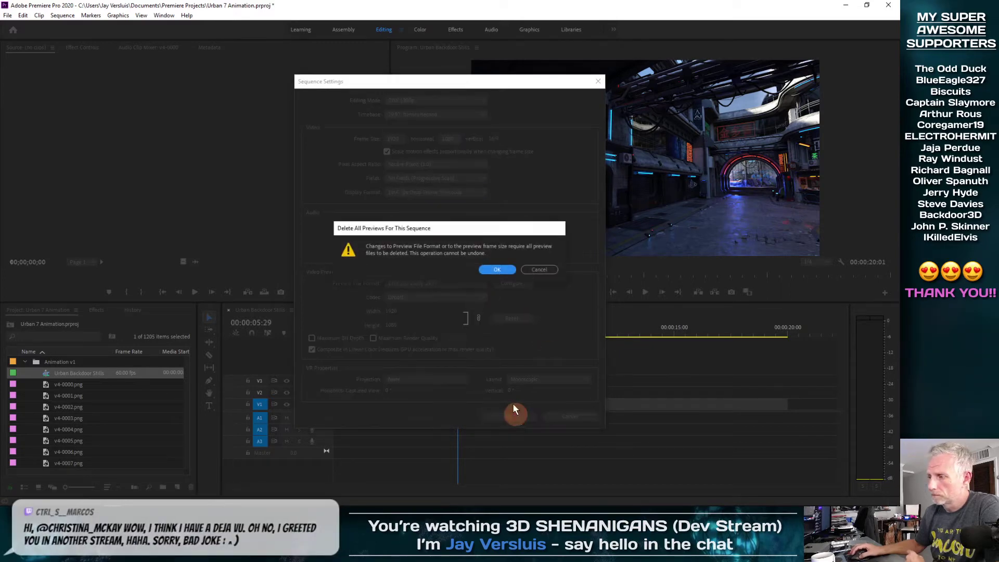
{"action": "left_click", "coordinate": [493, 270]}
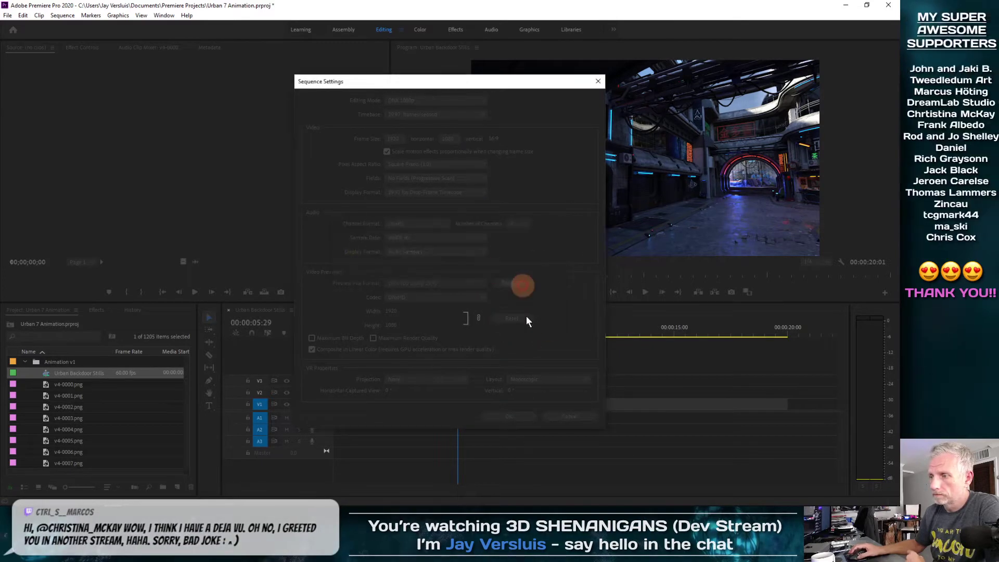
Play the sequence from the start at the new frame rate
{"action": "left_click_drag", "start_coordinate": [461, 332], "coordinate": [234, 358]}
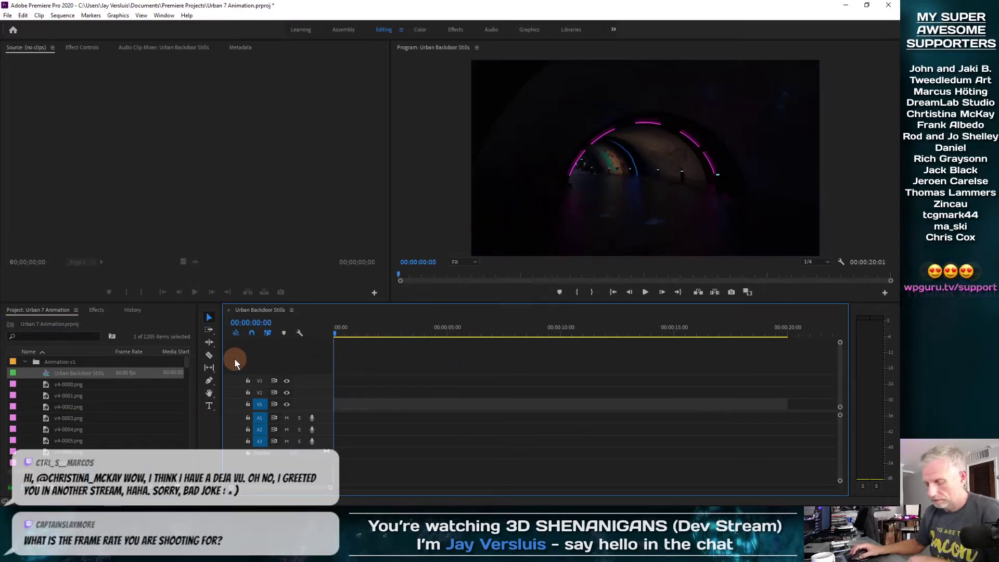
{"action": "key", "text": "space"}
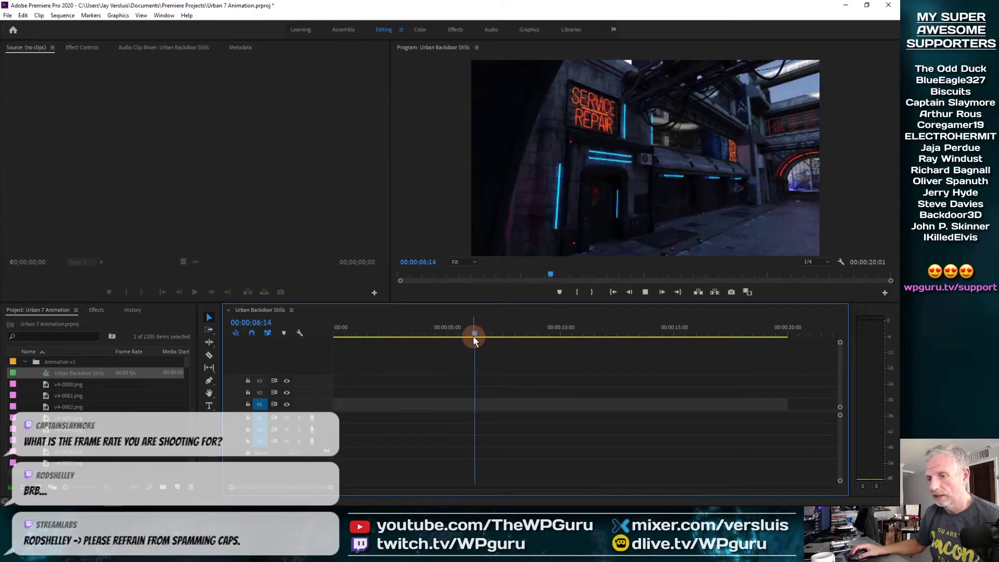
{"action": "key", "text": "space"}
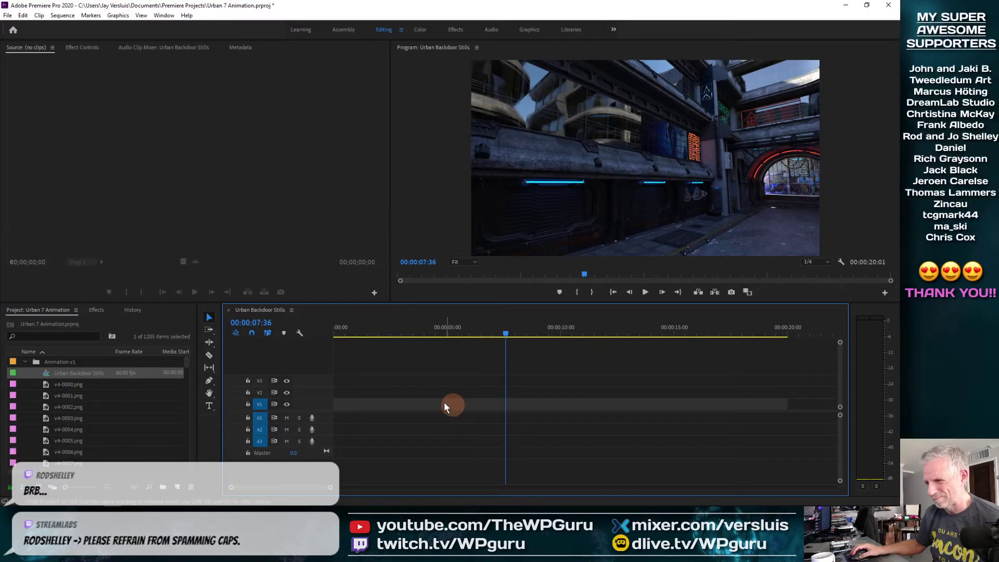
{"action": "key", "text": "Home"}
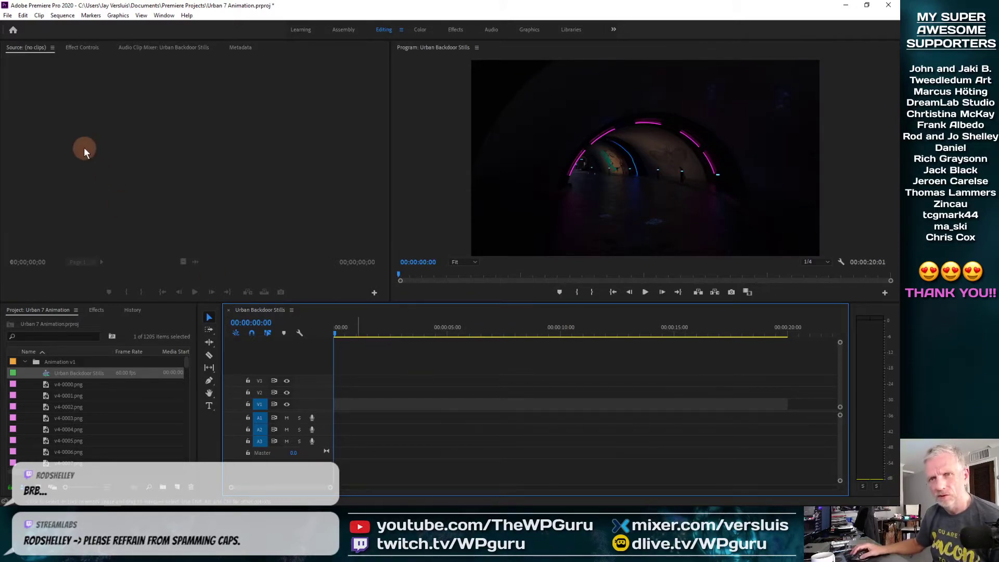
Undo back to v4-0000, check Sequence Settings unchanged, collapse Animation v1, and select Urban Animatic v3
{"action": "left_click", "coordinate": [23, 16]}
{"action": "left_click", "coordinate": [38, 26]}
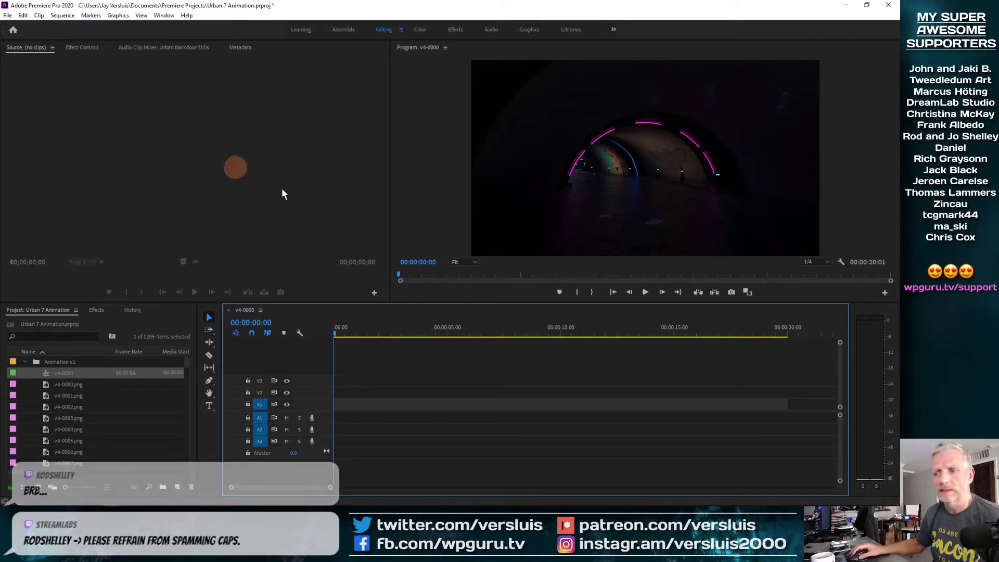
{"action": "left_click", "coordinate": [64, 16]}
{"action": "left_click", "coordinate": [77, 27]}
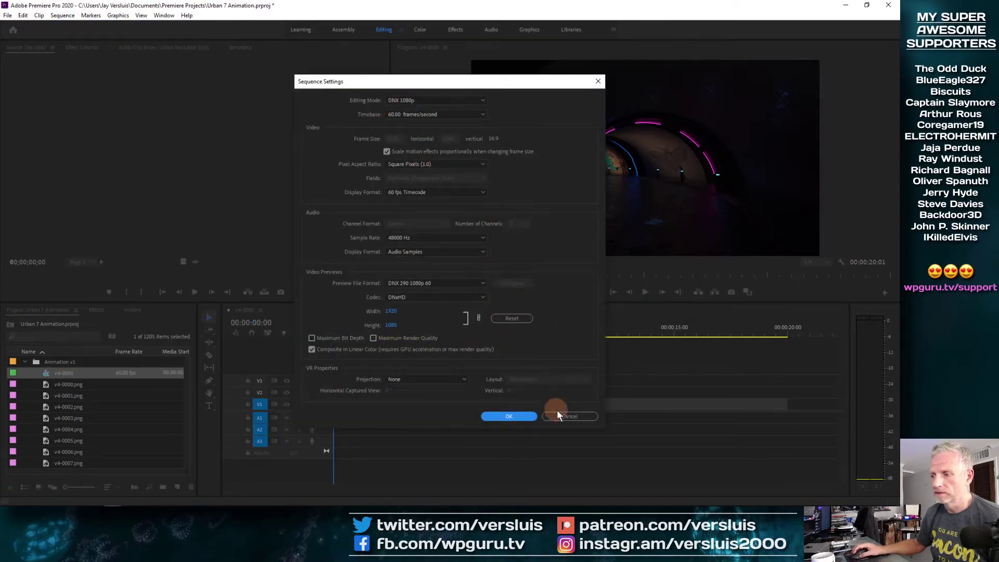
{"action": "left_click", "coordinate": [554, 412]}
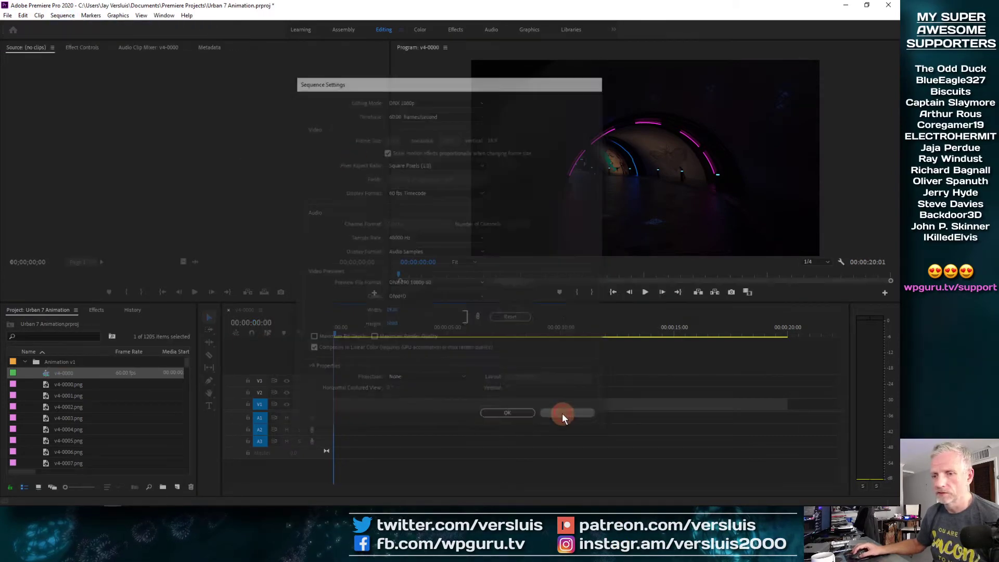
{"action": "left_click", "coordinate": [24, 361]}
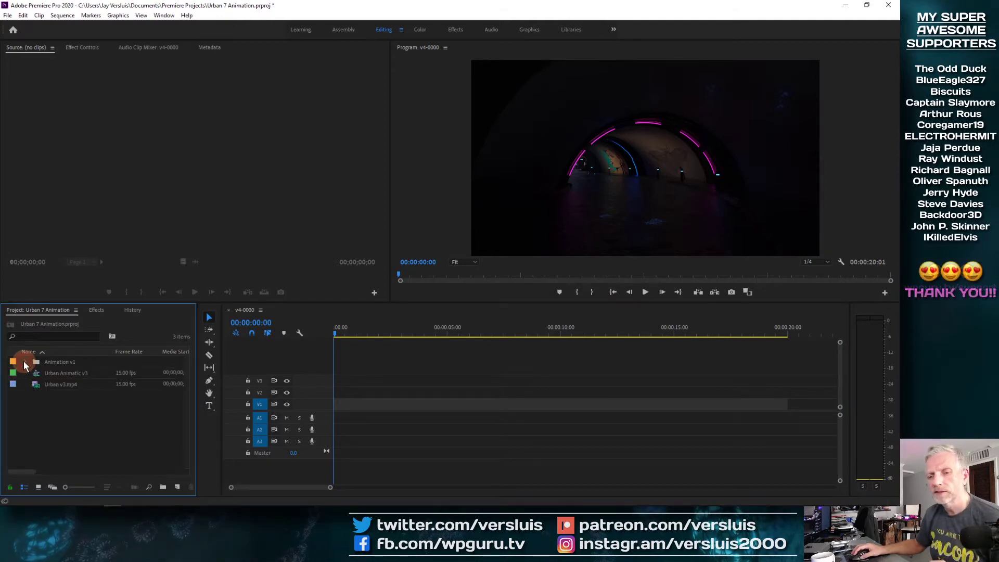
{"action": "left_click", "coordinate": [44, 408]}
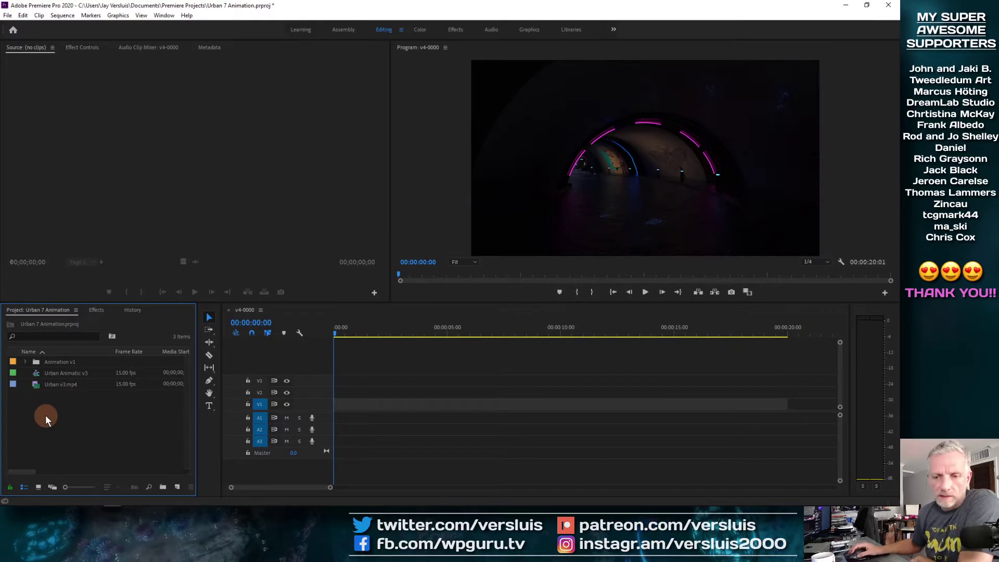
{"action": "left_click", "coordinate": [38, 373]}
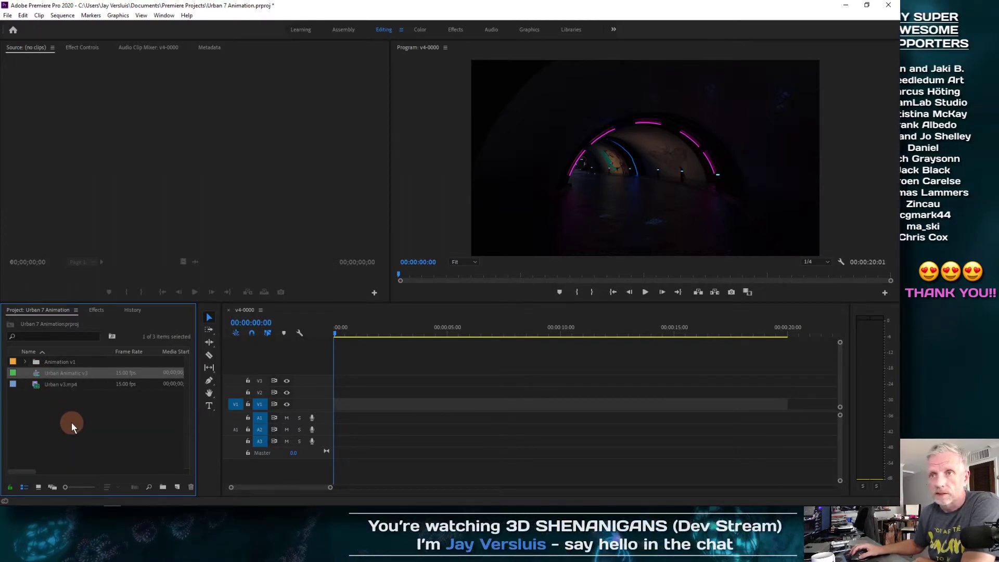
Create a new DNX HQX 1080p 29.97 sequence named Urban Final from the Project panel
{"action": "left_click", "coordinate": [62, 15]}
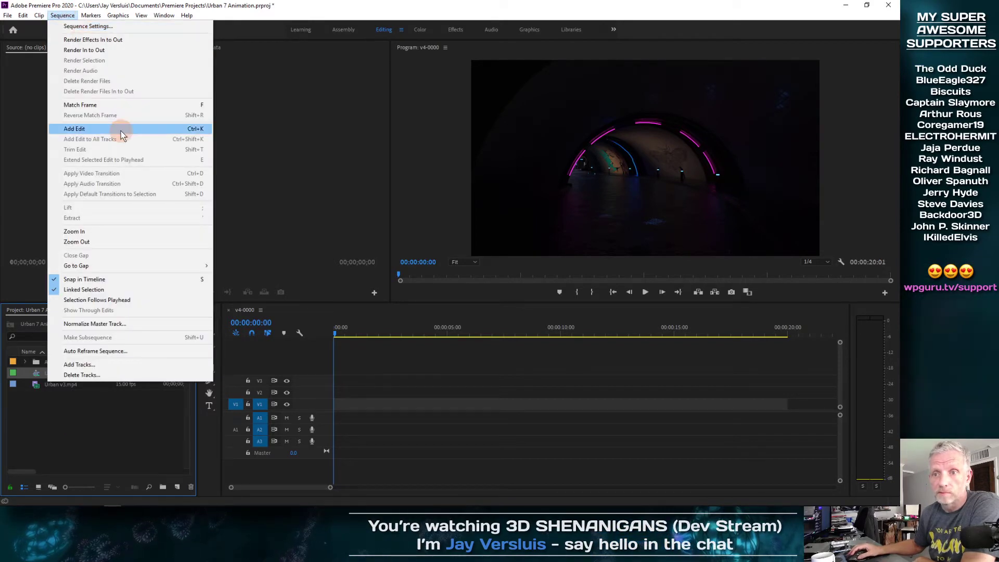
{"action": "left_click", "coordinate": [124, 42]}
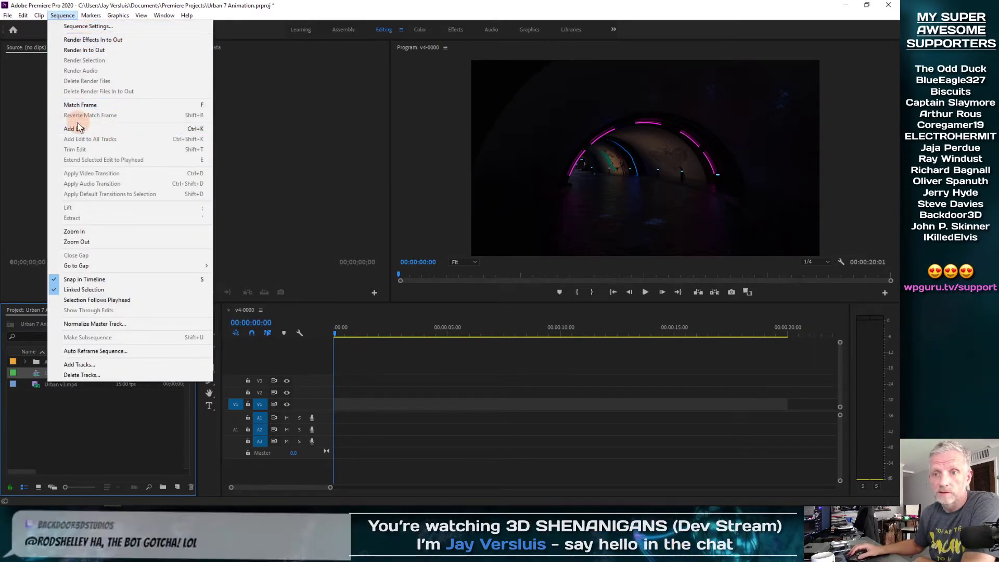
{"action": "left_click", "coordinate": [44, 131]}
{"action": "right_click", "coordinate": [65, 418]}
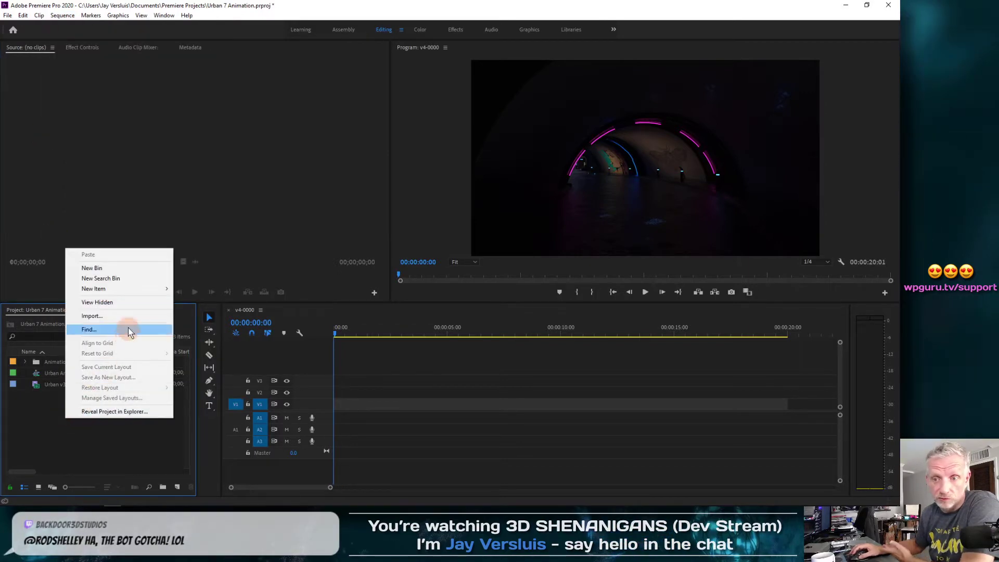
{"action": "mouse_move", "coordinate": [152, 288]}
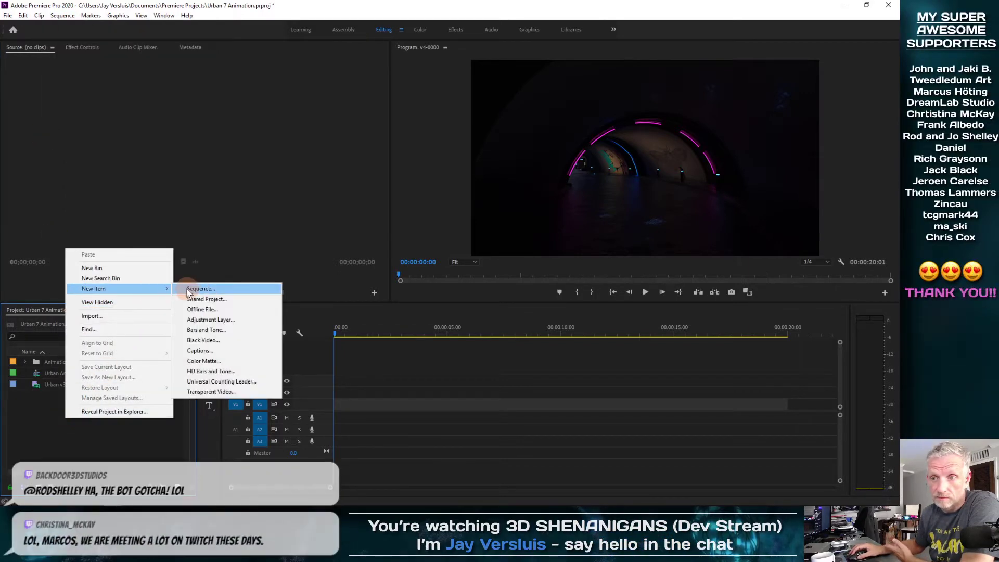
{"action": "left_click", "coordinate": [186, 289]}
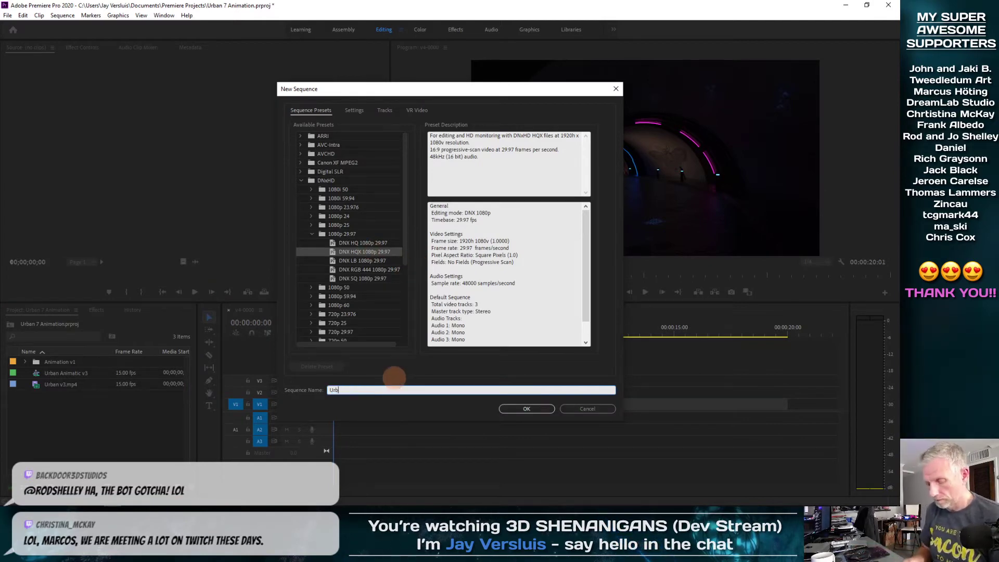
{"action": "type", "text": "an Final"}
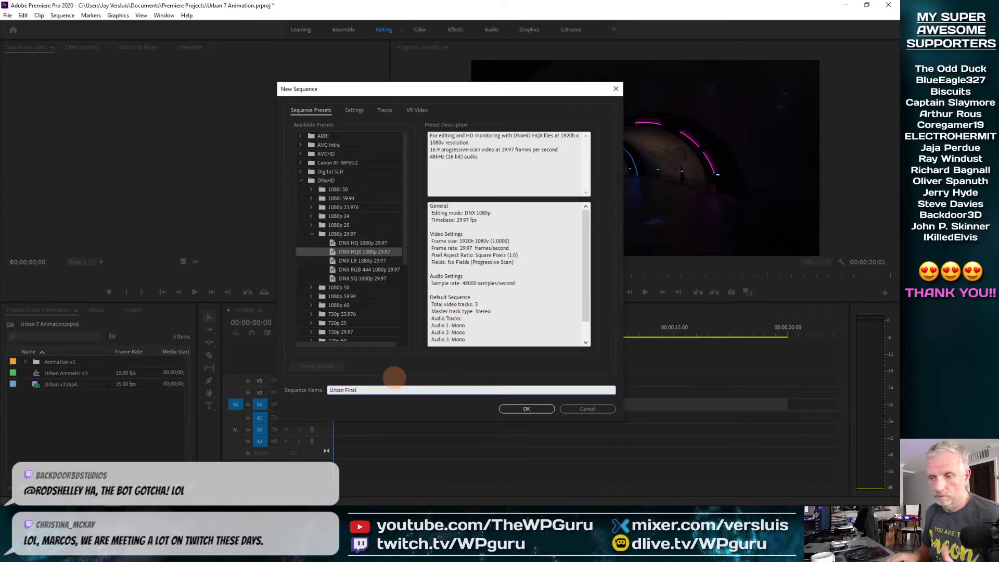
{"action": "key", "text": "Return"}
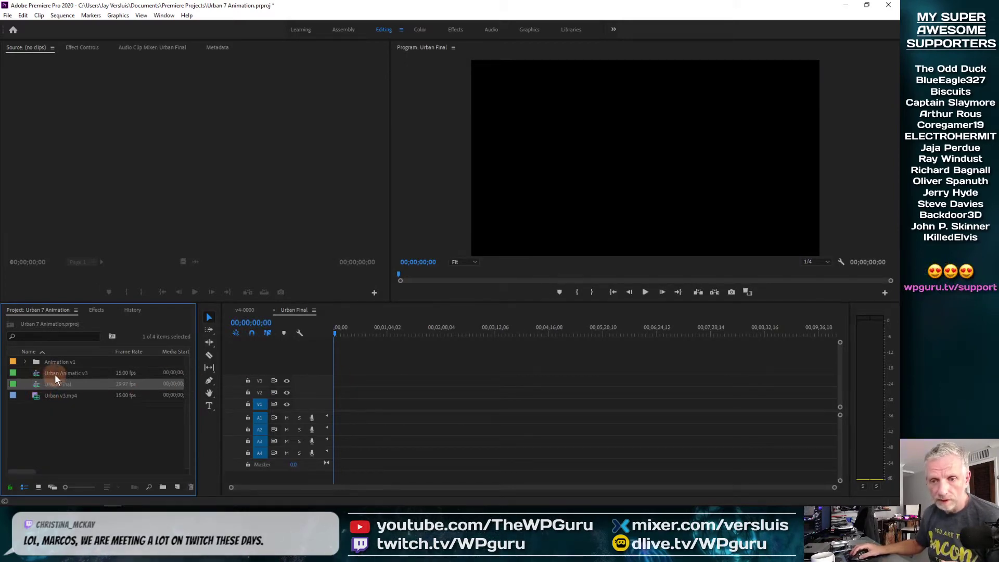
Rename the v4-0000 sequence to 'Urban Backdoor stills', switch to the Assembly workspace, and select it
{"action": "left_click", "coordinate": [25, 361]}
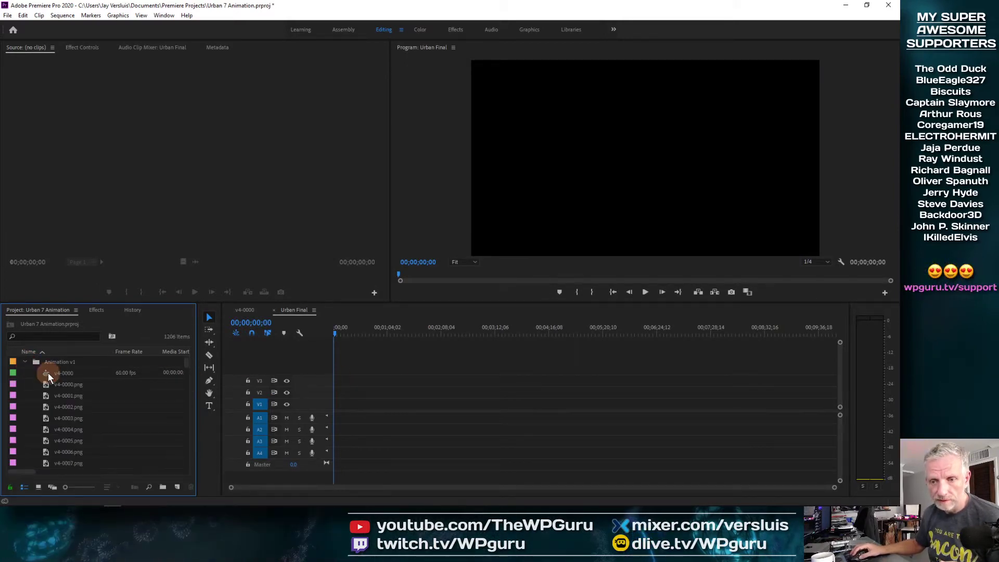
{"action": "left_click", "coordinate": [58, 374]}
{"action": "left_click", "coordinate": [68, 376]}
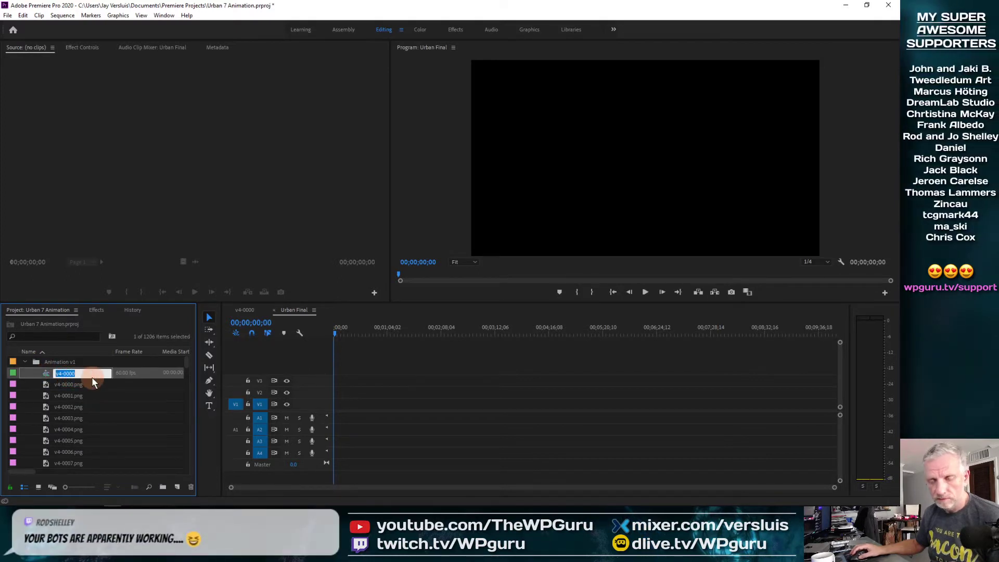
{"action": "type", "text": "Urban Backdoor D"}
{"action": "type", "text": "tills"}
{"action": "key", "text": "Tab"}
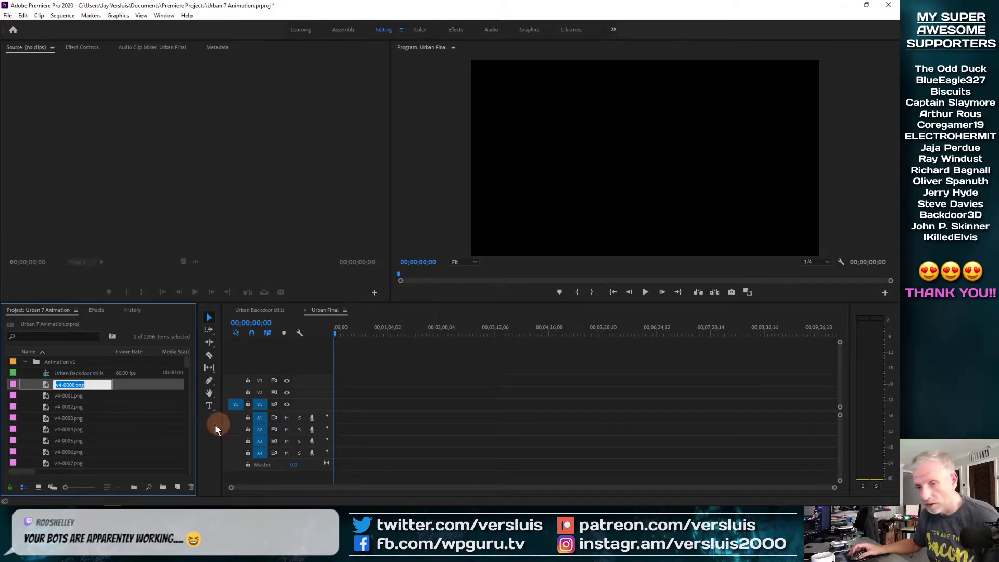
{"action": "left_click", "coordinate": [48, 374]}
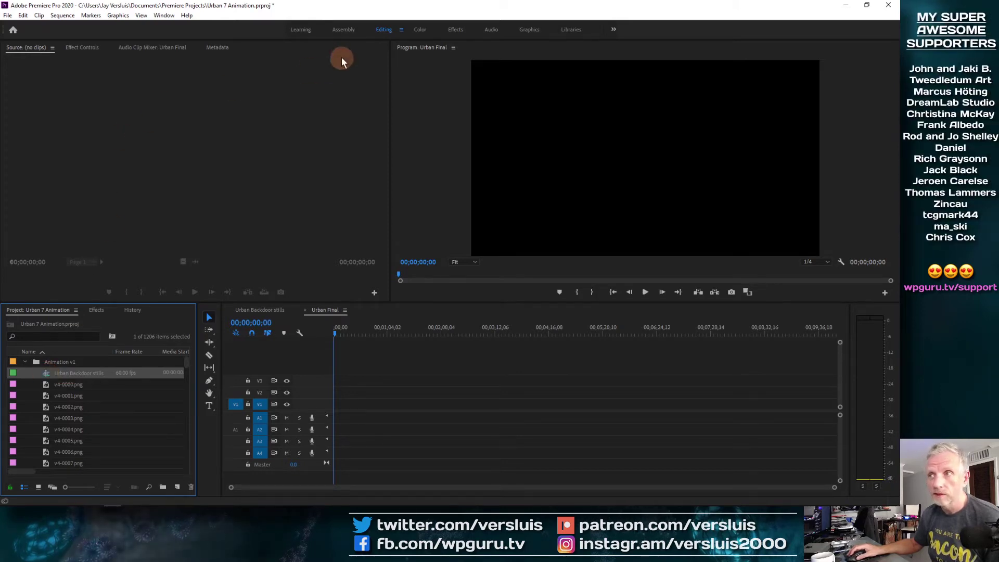
{"action": "left_click", "coordinate": [344, 29]}
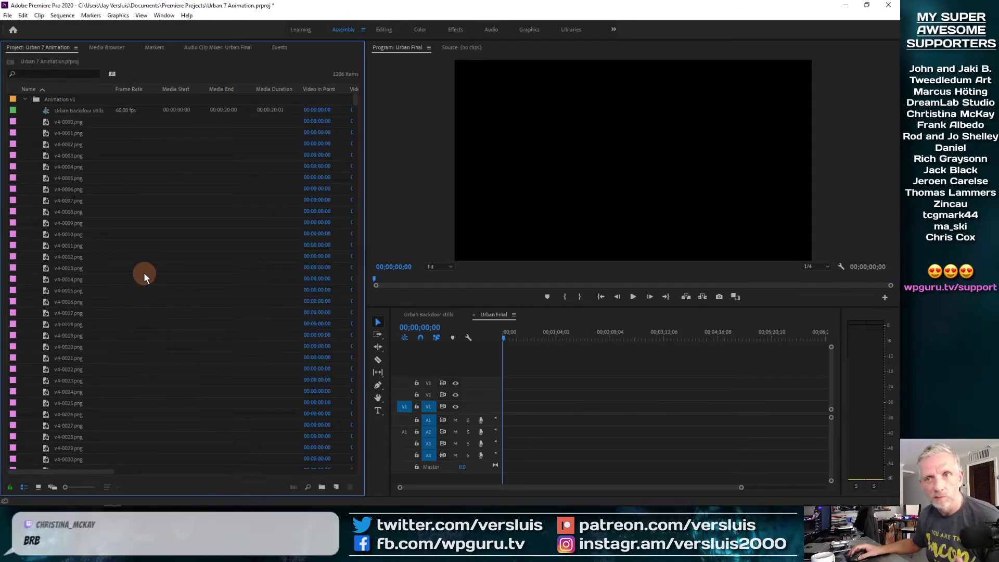
{"action": "left_click", "coordinate": [45, 111]}
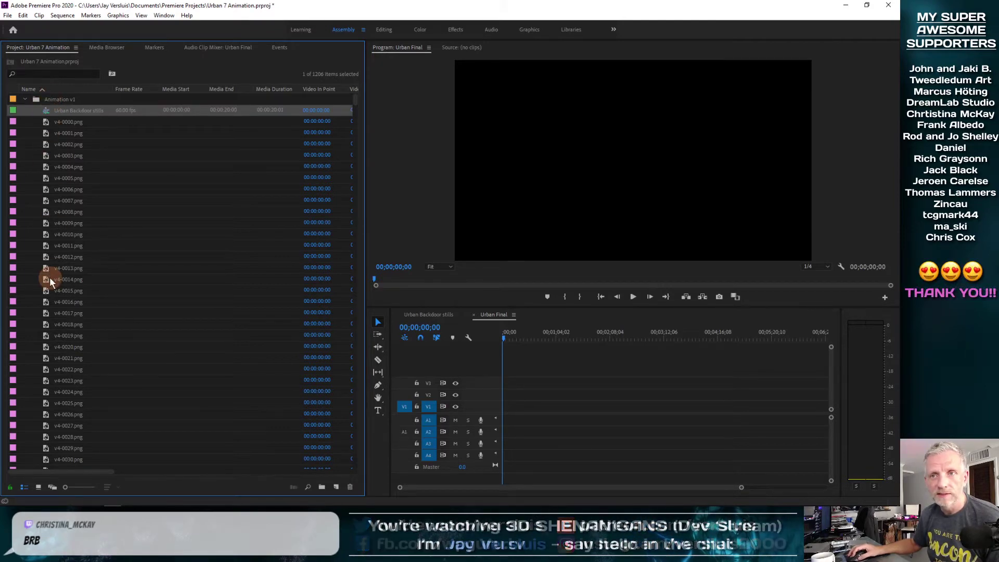
Place the Urban Backdoor stills clip on V1 of Urban Final and fit it in view
{"action": "left_click", "coordinate": [24, 99]}
{"action": "left_click", "coordinate": [24, 99]}
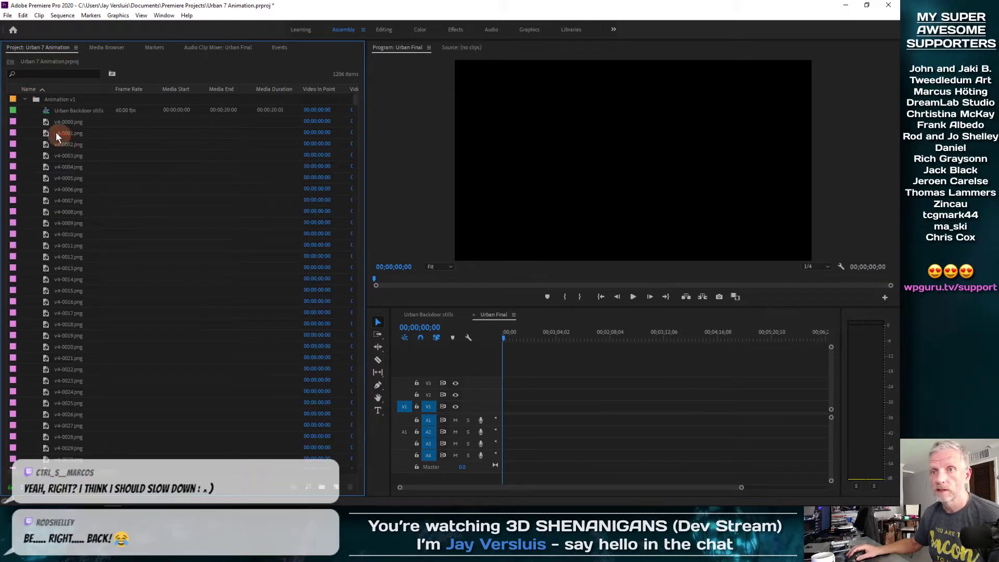
{"action": "left_click_drag", "start_coordinate": [46, 111], "coordinate": [459, 354]}
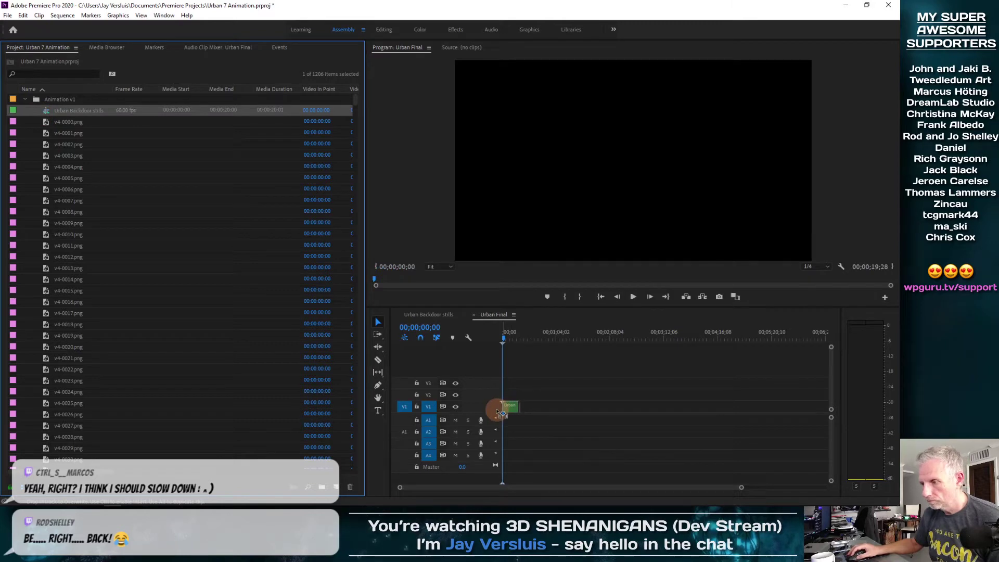
{"action": "left_click_drag", "start_coordinate": [501, 412], "coordinate": [503, 411]}
{"action": "key", "text": "backslash"}
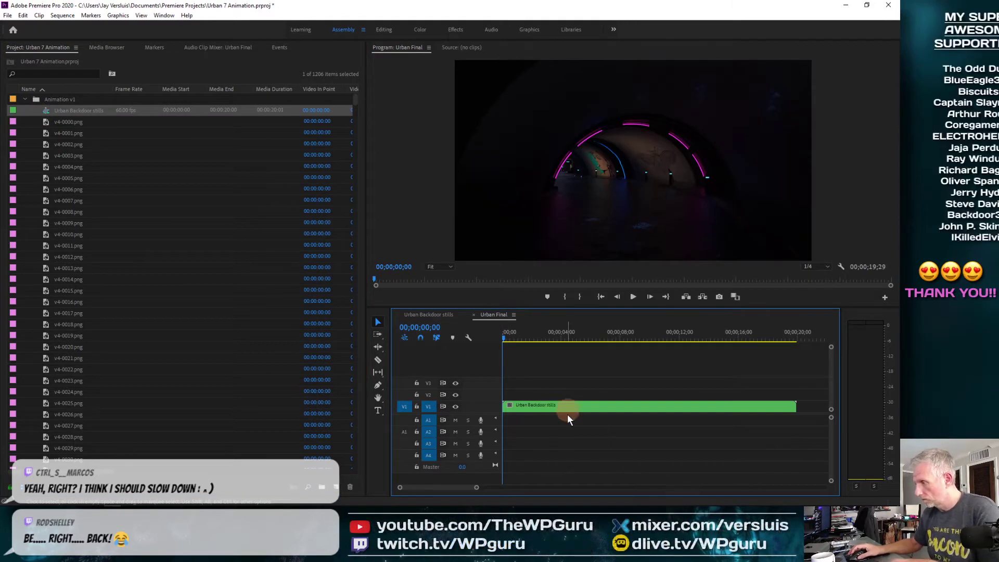
{"action": "left_click_drag", "start_coordinate": [503, 338], "coordinate": [562, 345]}
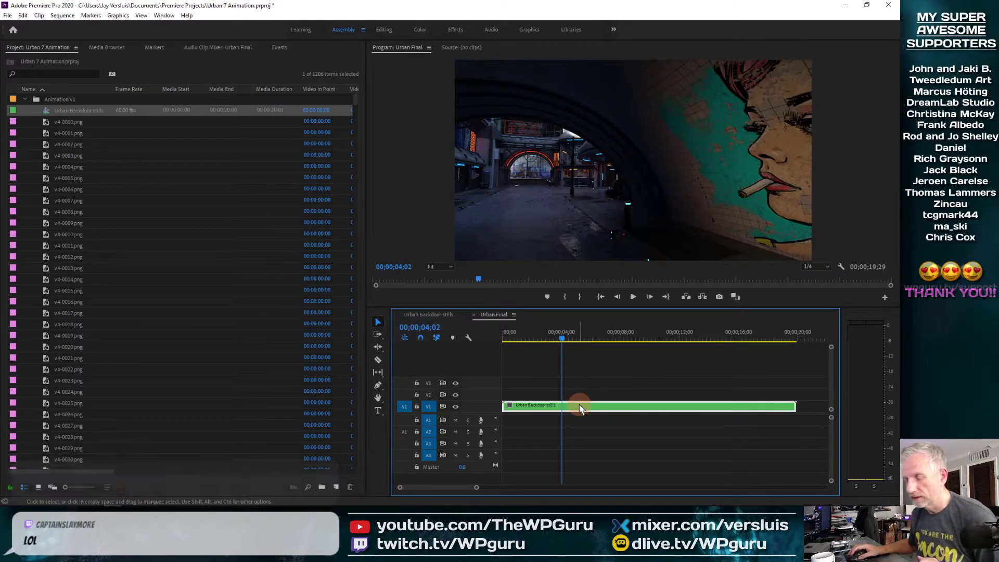
Slow the V1 clip to 50% speed so it runs 00;00;39;28
{"action": "right_click", "coordinate": [581, 408]}
{"action": "left_click", "coordinate": [645, 332]}
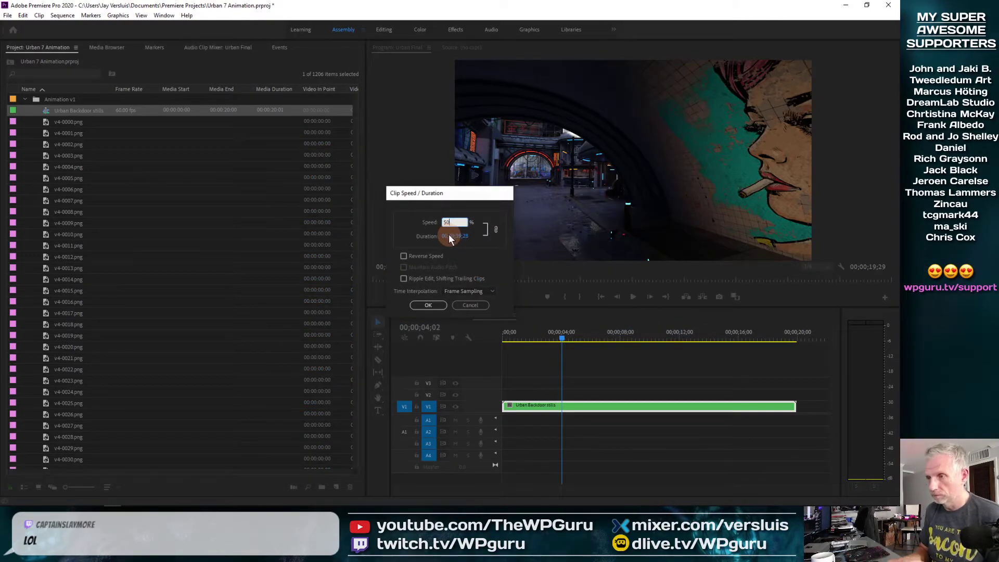
{"action": "key", "text": "Return"}
{"action": "key", "text": "minus"}
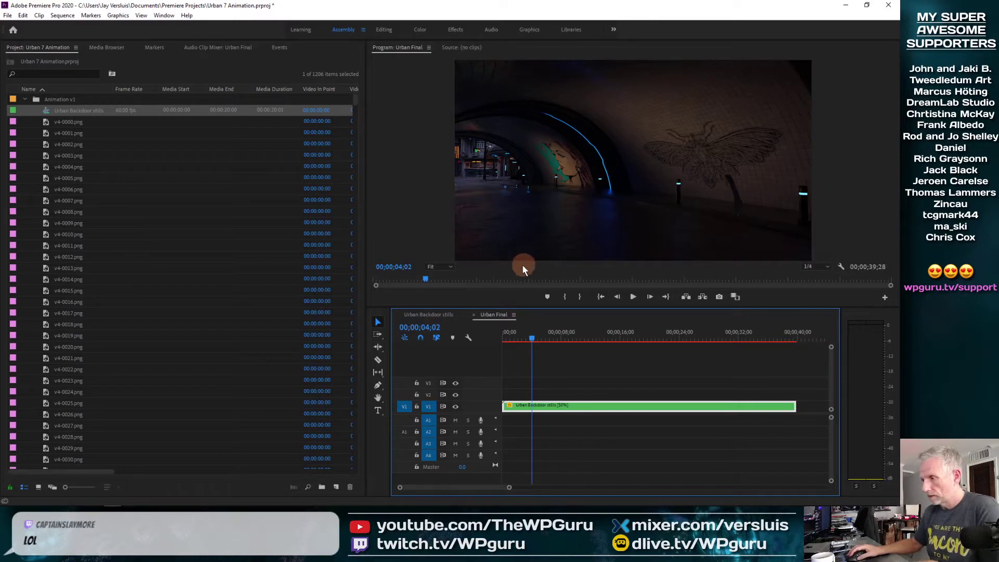
{"action": "key", "text": "Home"}
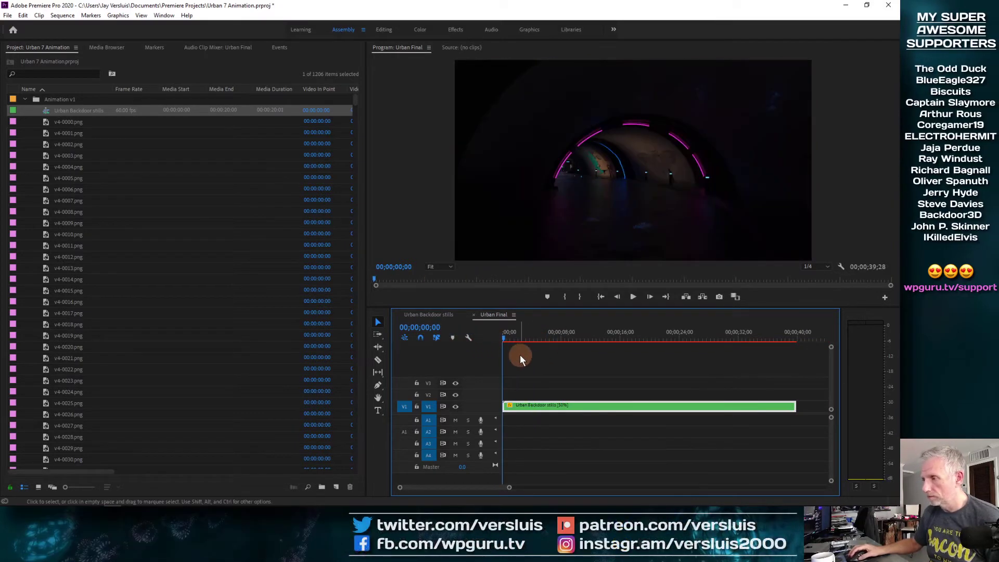
Play Urban Final, switch to the Editing layout, scrub to the BackDoor3D sign, then bring up Firefox
{"action": "key", "text": "space"}
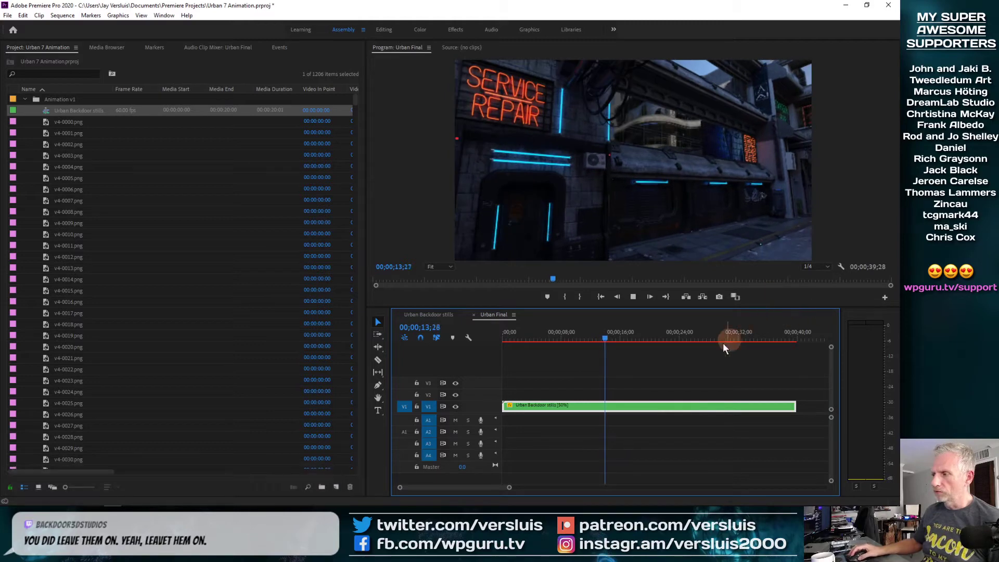
{"action": "left_click", "coordinate": [25, 100]}
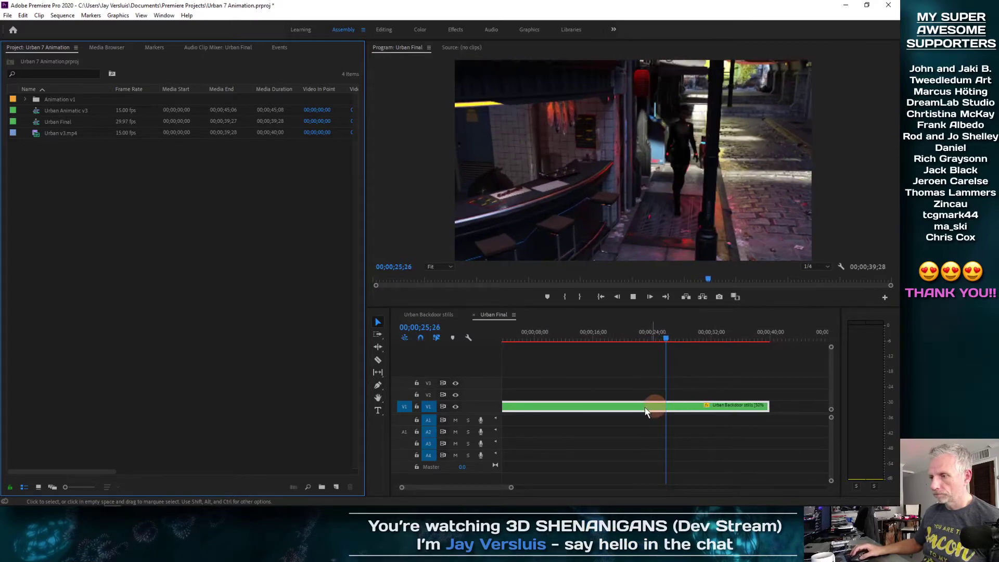
{"action": "left_click", "coordinate": [384, 30]}
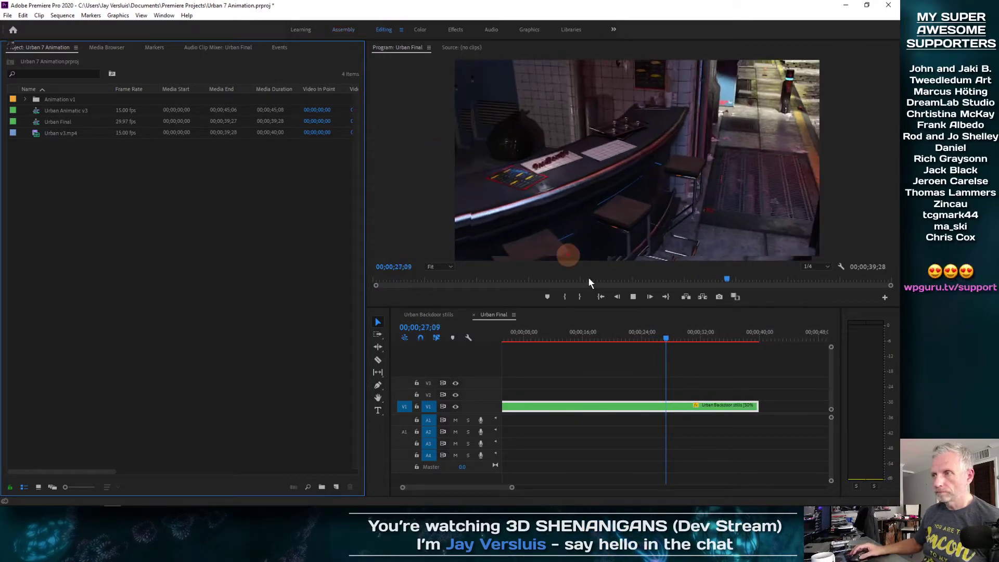
{"action": "left_click_drag", "start_coordinate": [504, 336], "coordinate": [583, 318]}
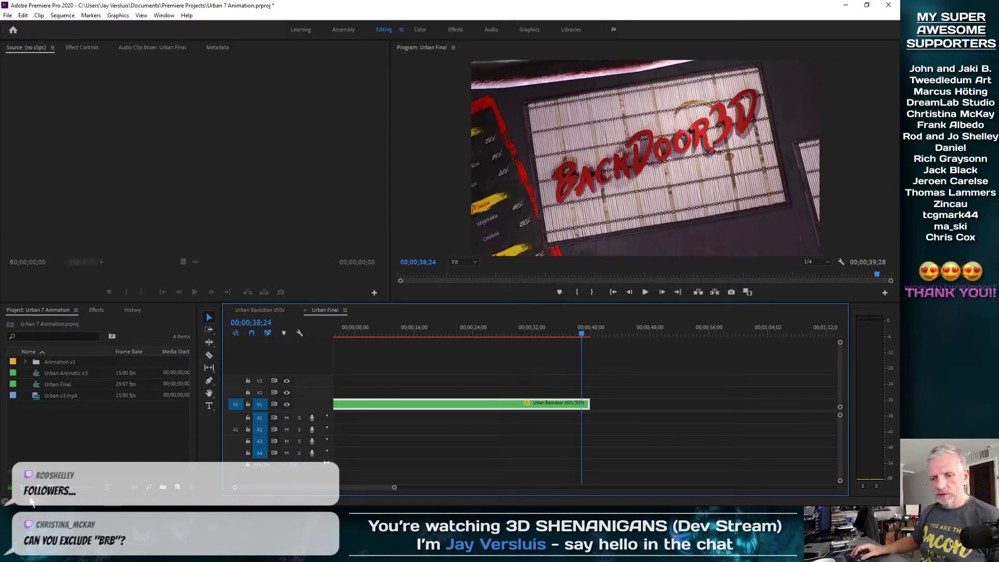
{"action": "left_click", "coordinate": [60, 502]}
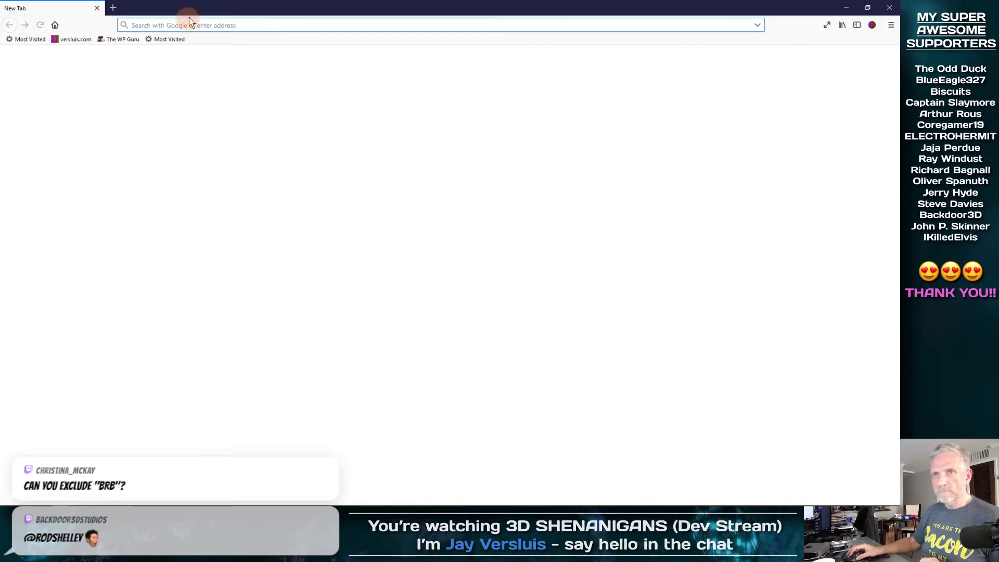
Load streamlabs.com and log in with the Twitch account
{"action": "left_click", "coordinate": [203, 16]}
{"action": "type", "text": "streamlabs.com/"}
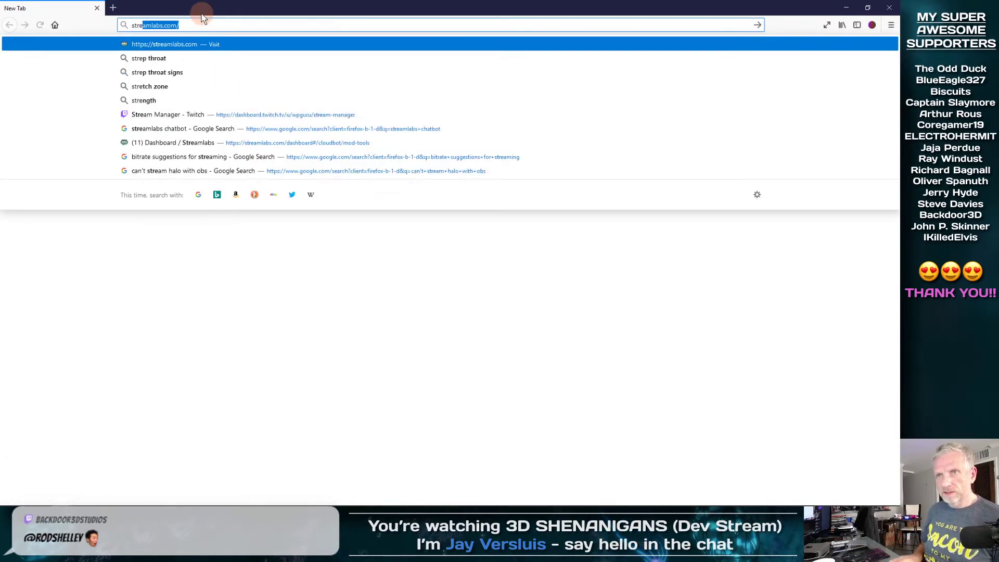
{"action": "key", "text": "Return"}
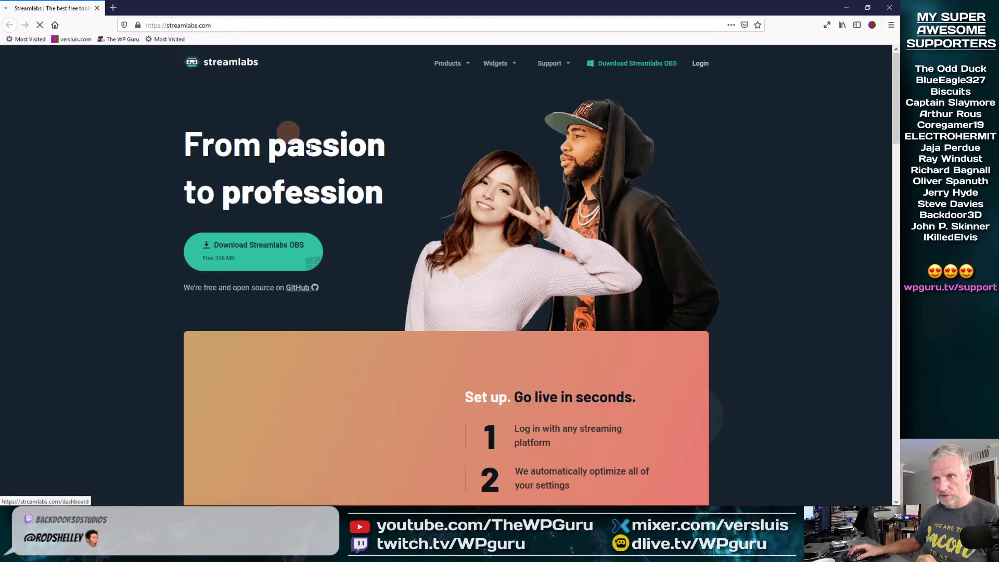
{"action": "left_click", "coordinate": [700, 63]}
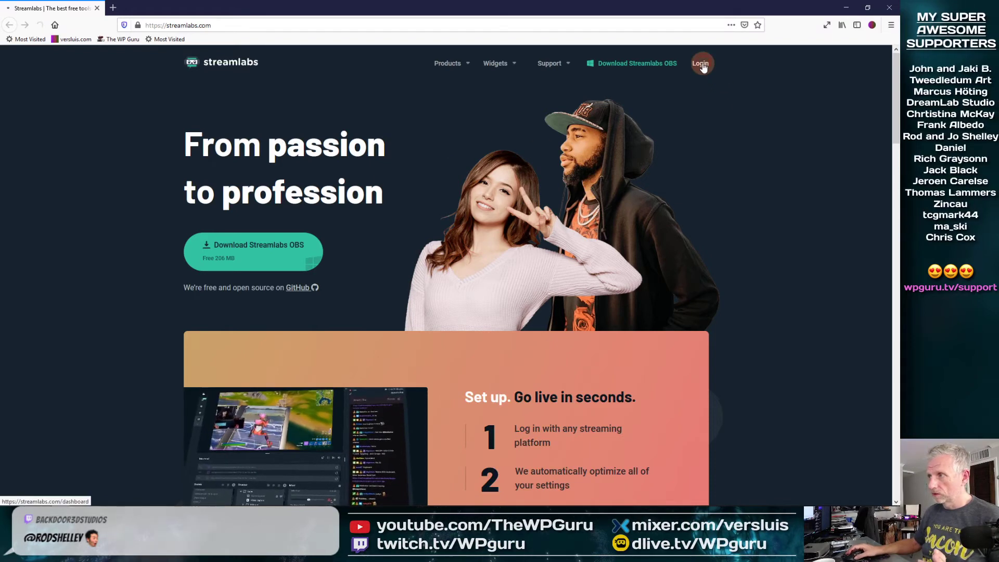
{"action": "left_click", "coordinate": [449, 292]}
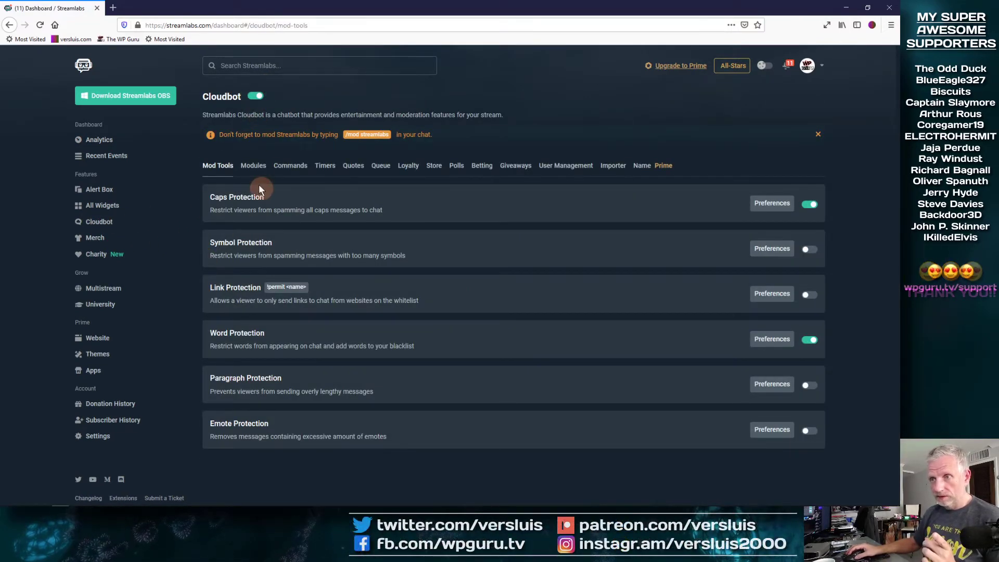
In Caps Protection Preferences, set Min. Amount of Caps to 4 and save the settings
{"action": "left_click", "coordinate": [225, 173]}
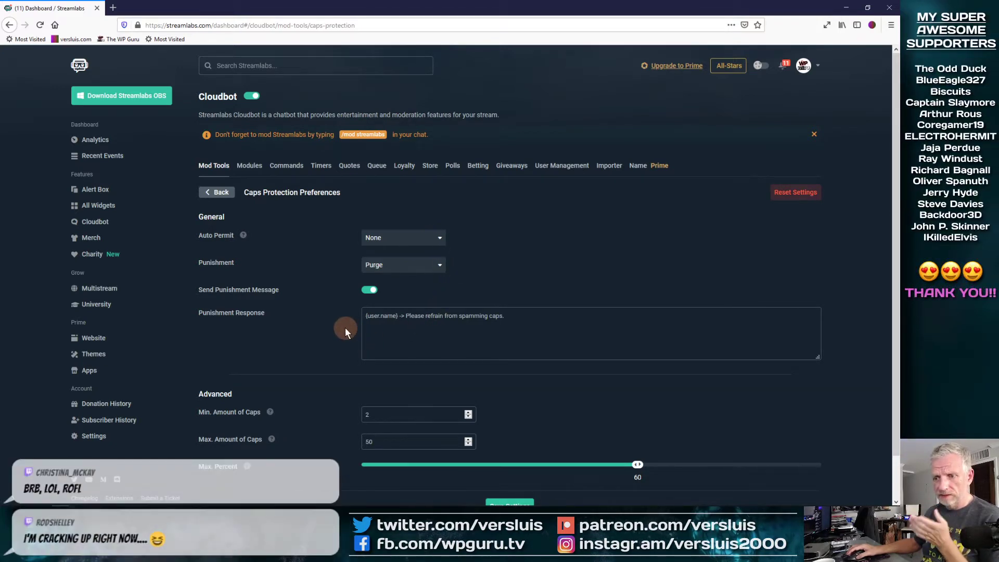
{"action": "scroll", "coordinate": [345, 327], "scroll_direction": "down", "scroll_amount": 2}
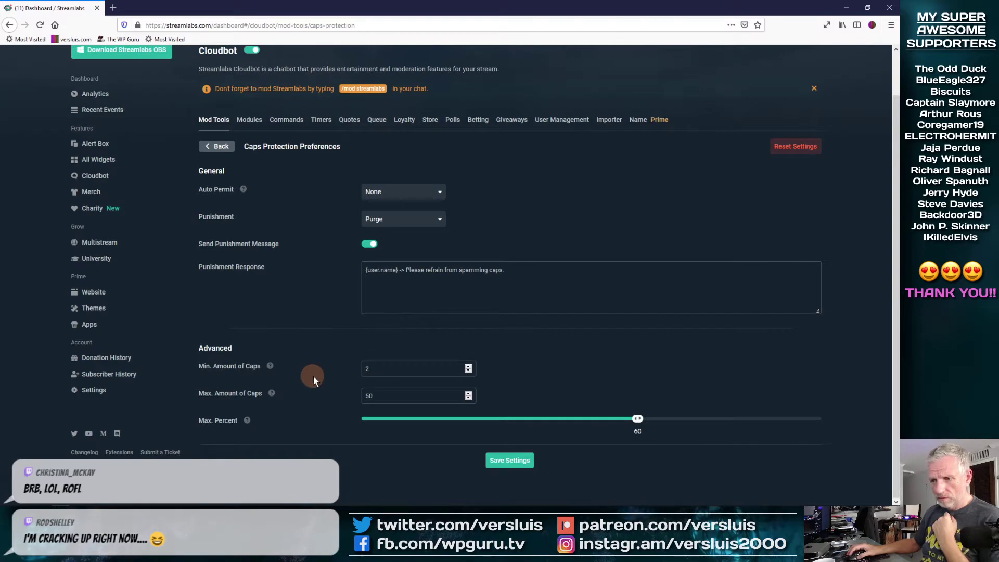
{"action": "left_click", "coordinate": [469, 369]}
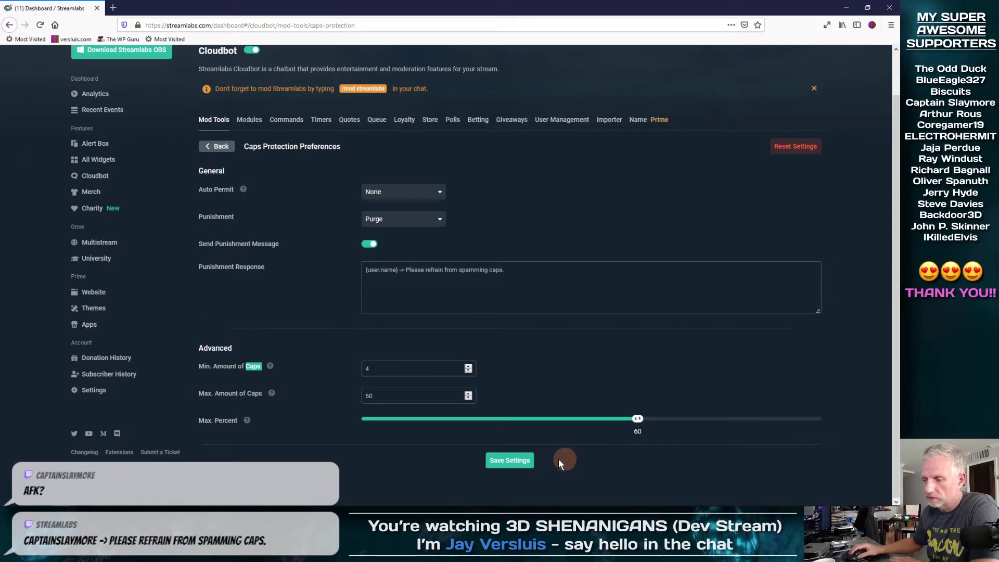
{"action": "left_click", "coordinate": [520, 463]}
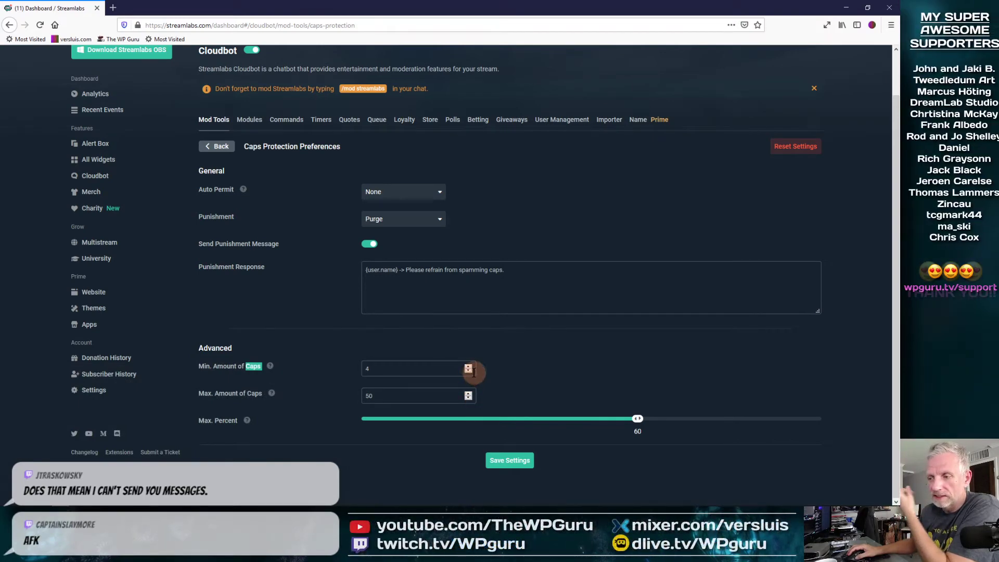
{"action": "left_click", "coordinate": [513, 376]}
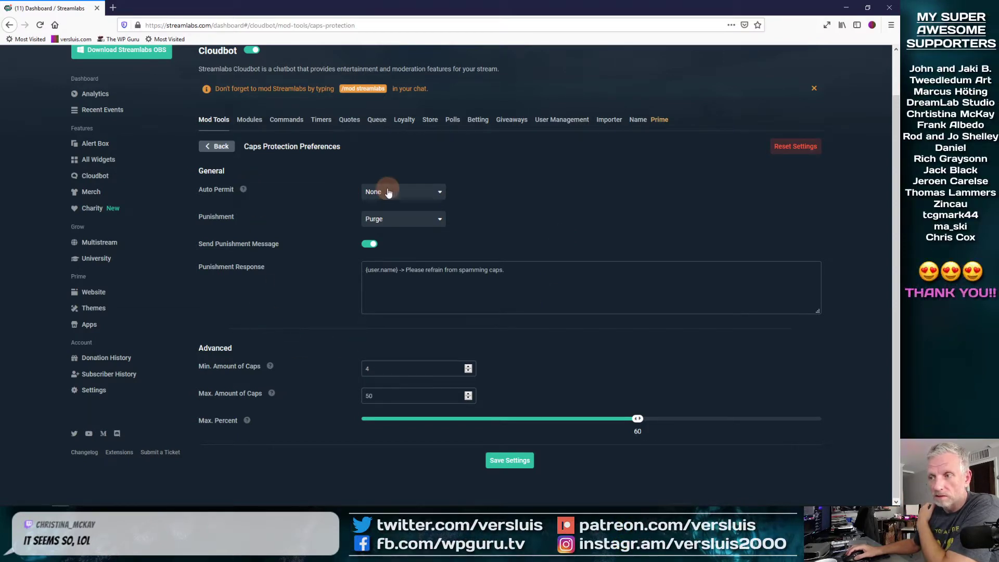
Set Caps Protection Auto Permit to Regulars, save, view the regulars list, then return to Premiere Pro
{"action": "left_click", "coordinate": [431, 193]}
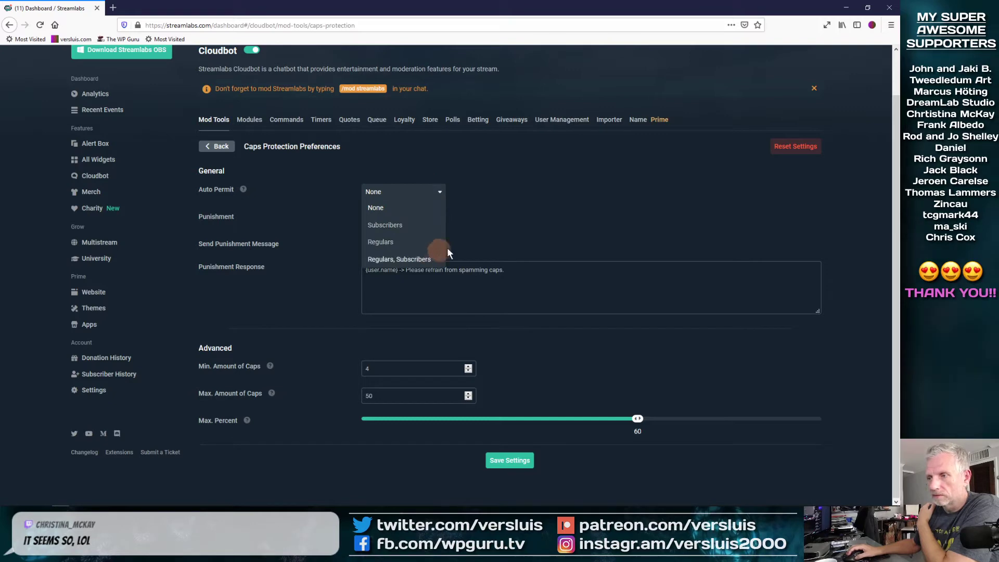
{"action": "left_click", "coordinate": [385, 244]}
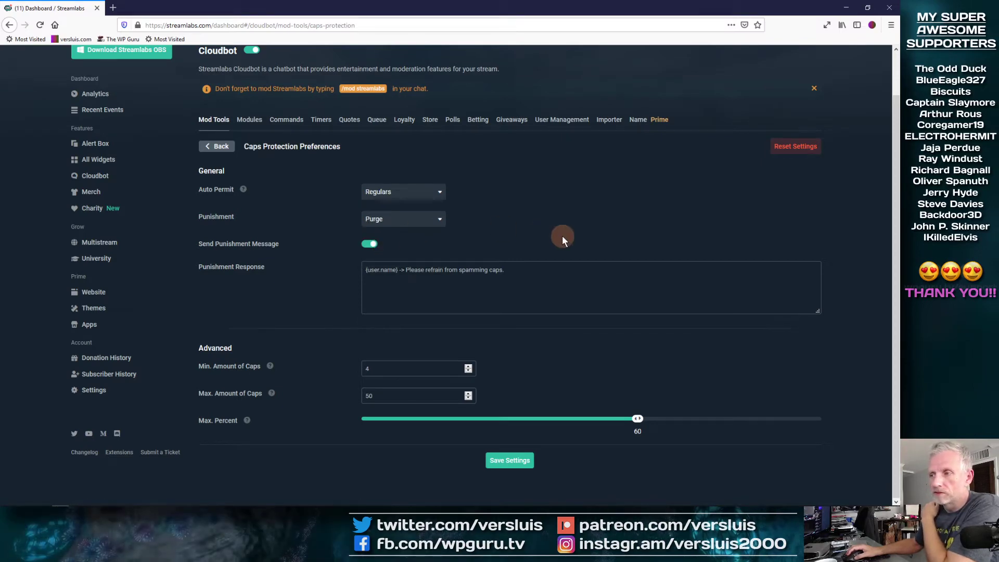
{"action": "left_click", "coordinate": [500, 464]}
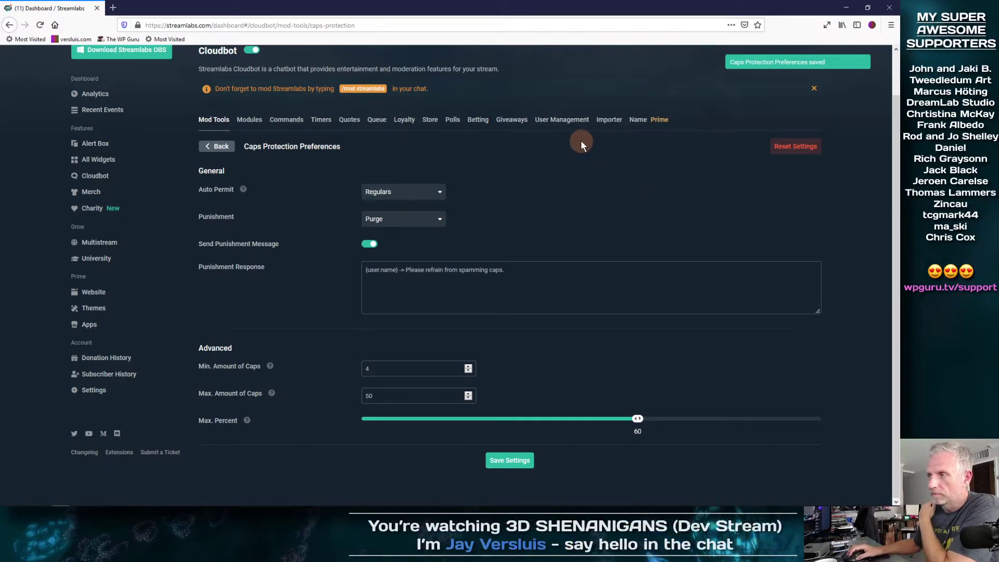
{"action": "left_click", "coordinate": [571, 119]}
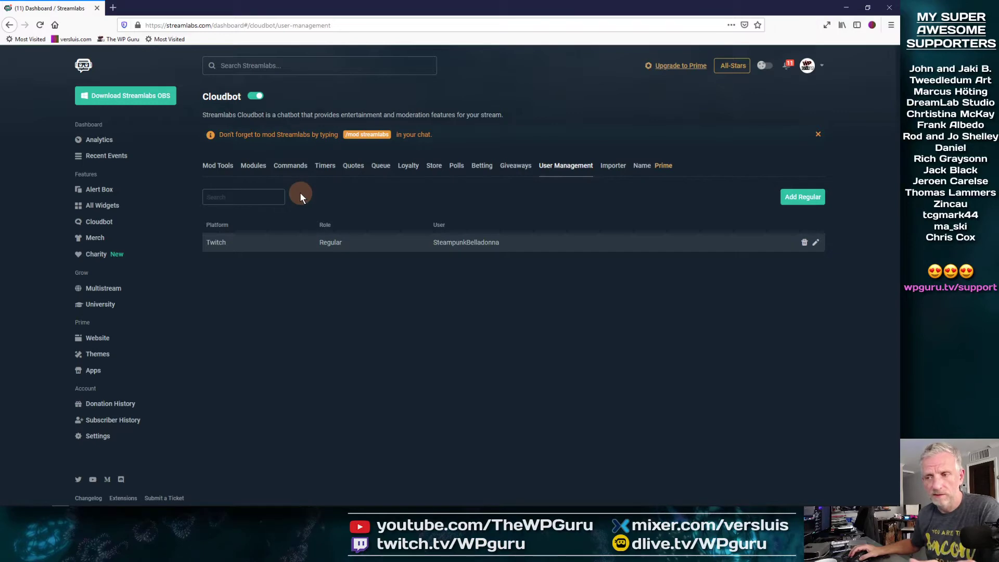
{"action": "left_click", "coordinate": [848, 10]}
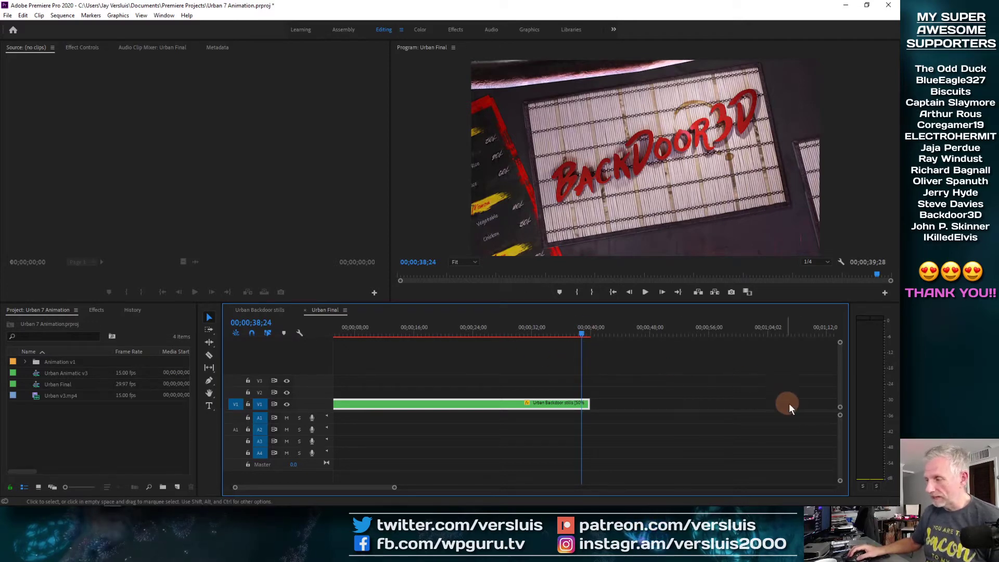
Resize the tracks, park the playhead at 00;00;32;26, and show the stills clip's Effect Controls
{"action": "left_click_drag", "start_coordinate": [840, 415], "coordinate": [841, 408]}
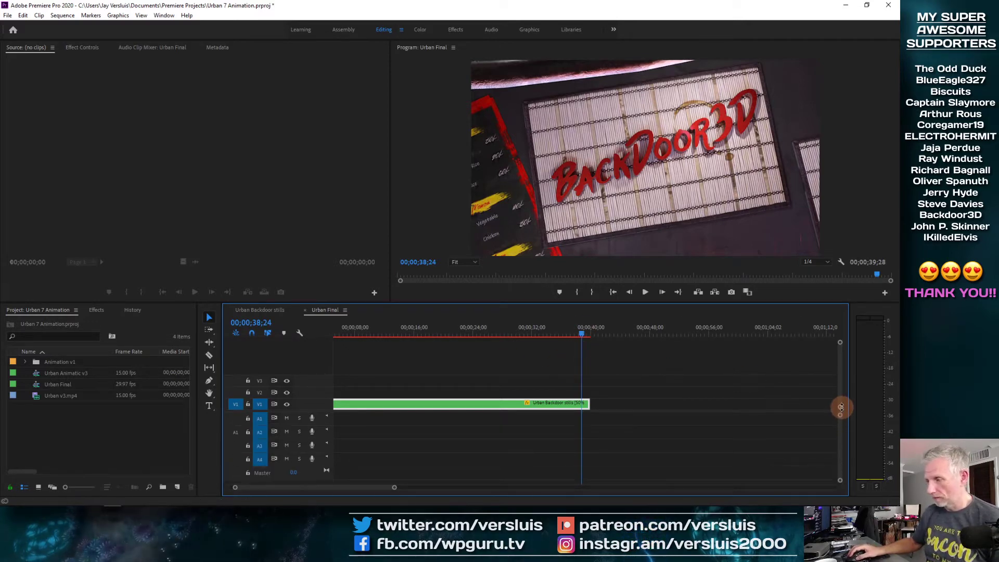
{"action": "left_click_drag", "start_coordinate": [840, 344], "coordinate": [839, 343]}
{"action": "left_click_drag", "start_coordinate": [581, 336], "coordinate": [520, 334]}
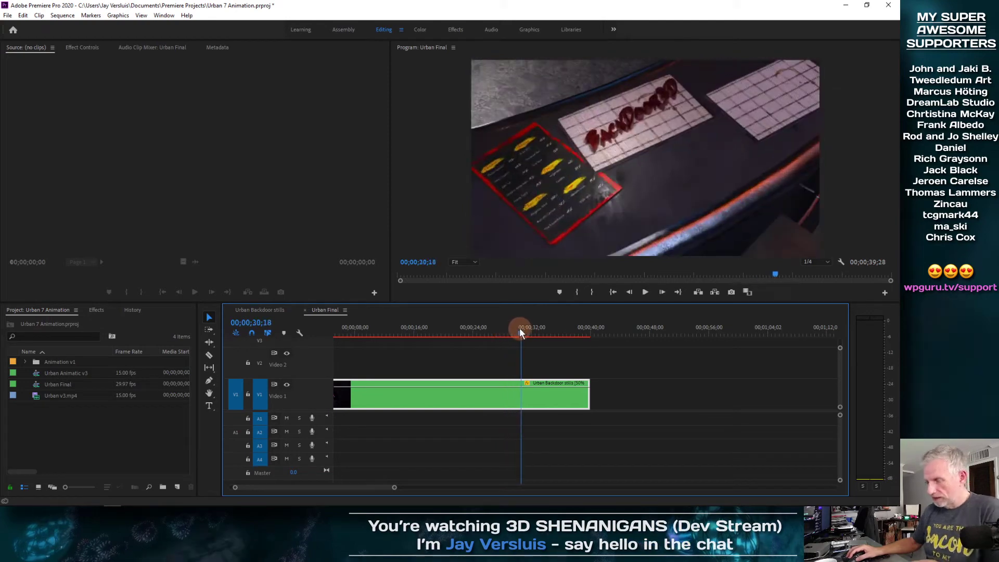
{"action": "key", "text": "equal"}
{"action": "key", "text": "equal"}
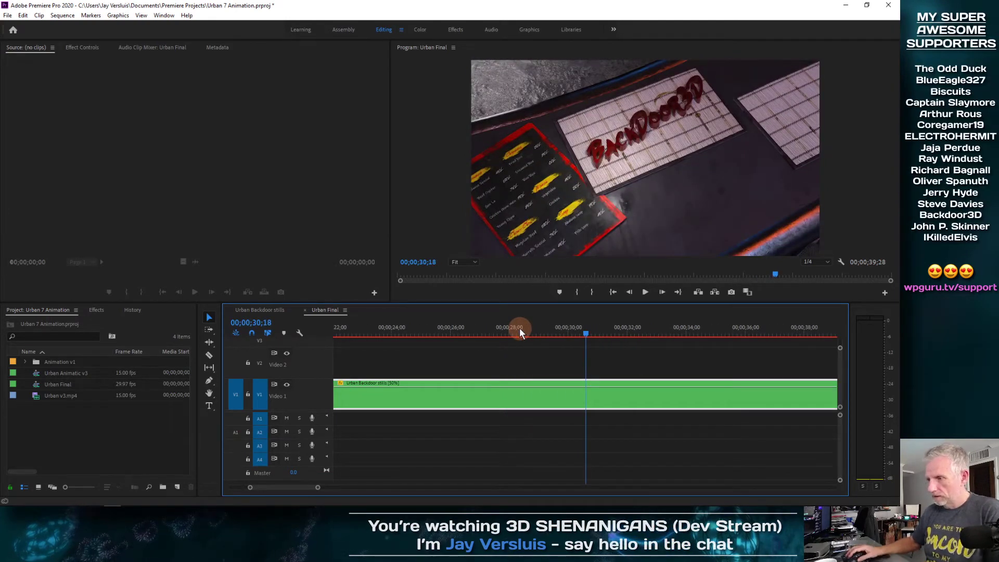
{"action": "left_click_drag", "start_coordinate": [587, 322], "coordinate": [653, 331]}
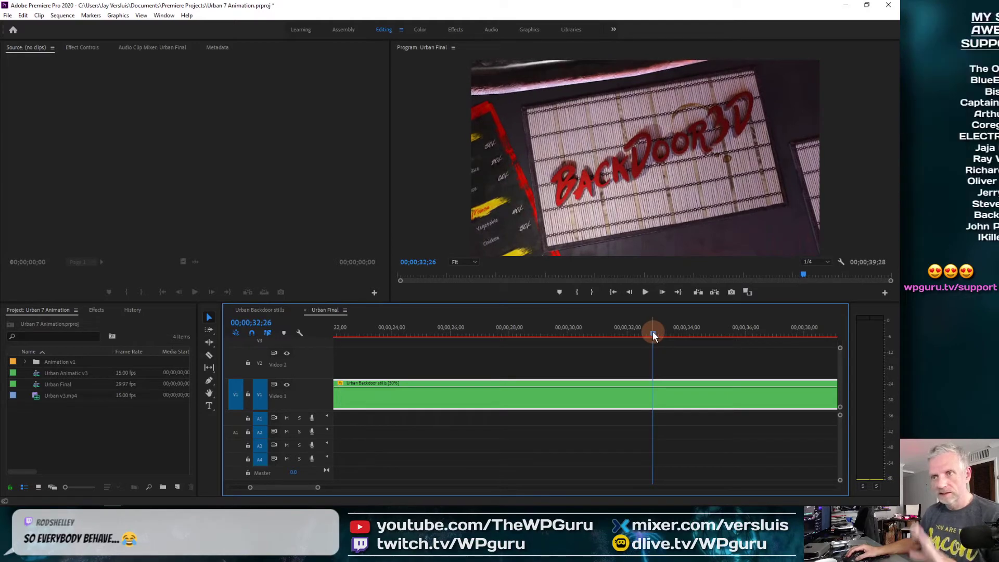
{"action": "left_click", "coordinate": [539, 313]}
{"action": "left_click", "coordinate": [82, 48]}
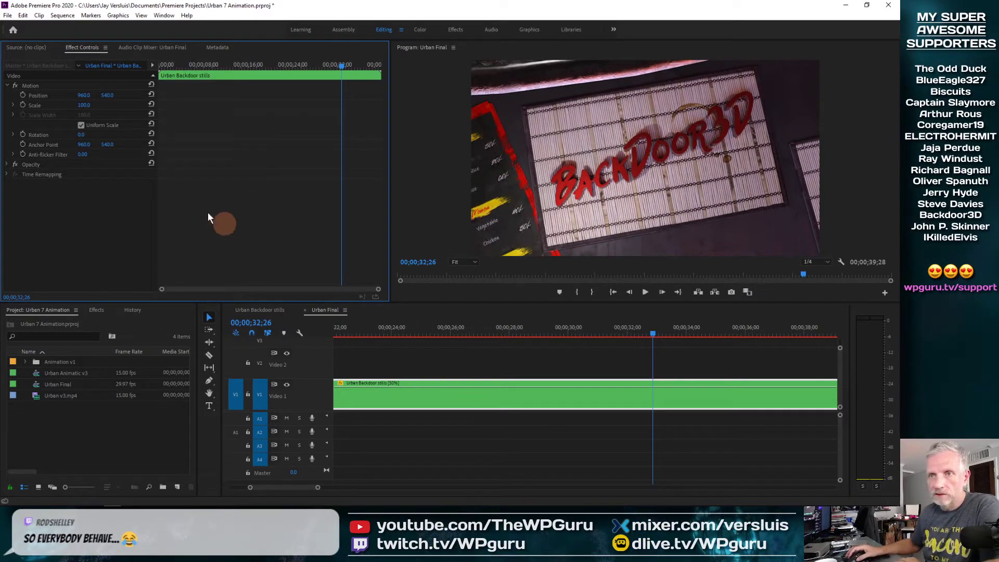
Keyframe Position (960,540) and Scale (100) at 32;26, then step to the clip's last frame
{"action": "left_click", "coordinate": [22, 96]}
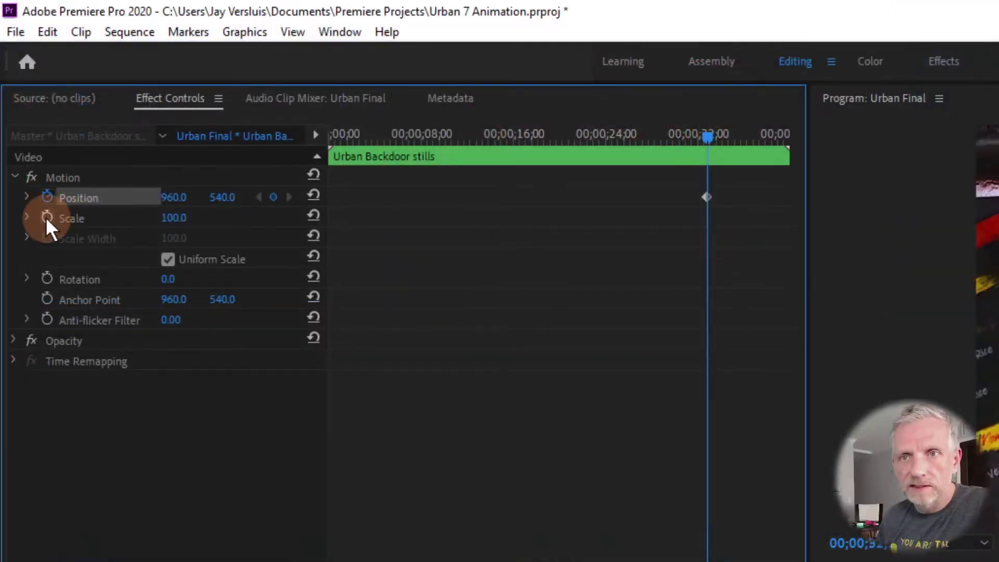
{"action": "left_click", "coordinate": [47, 218]}
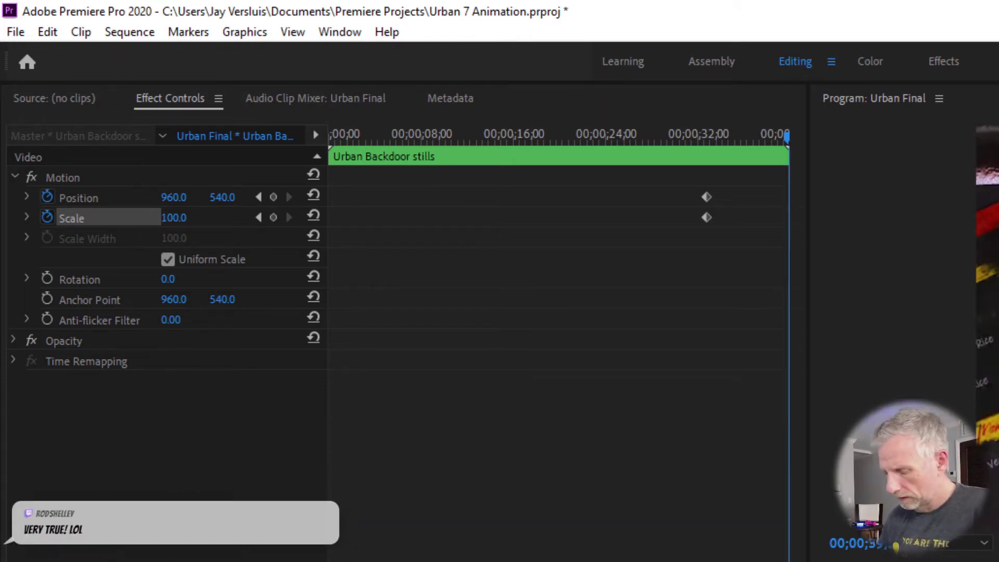
{"action": "key", "text": "Right"}
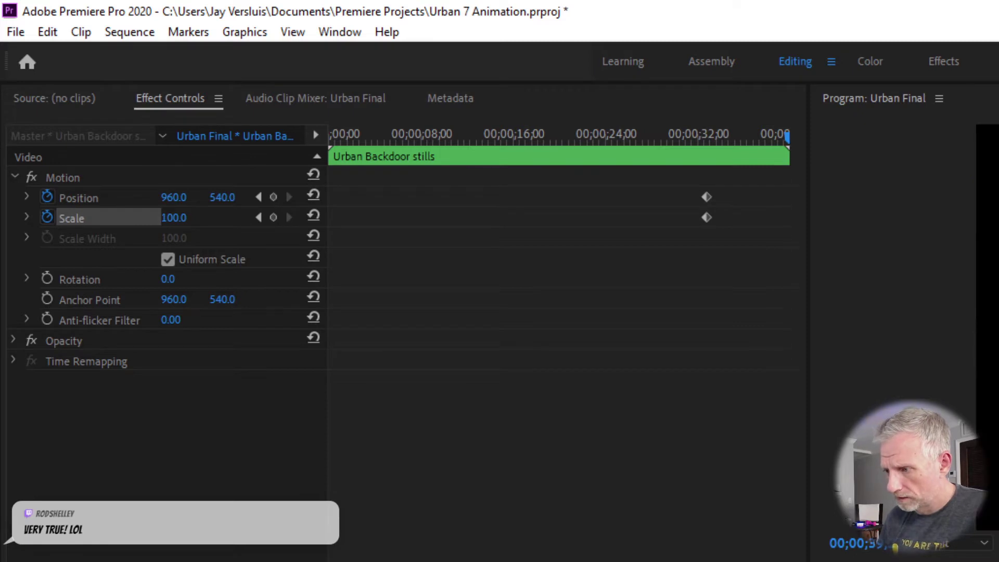
{"action": "key", "text": "Left"}
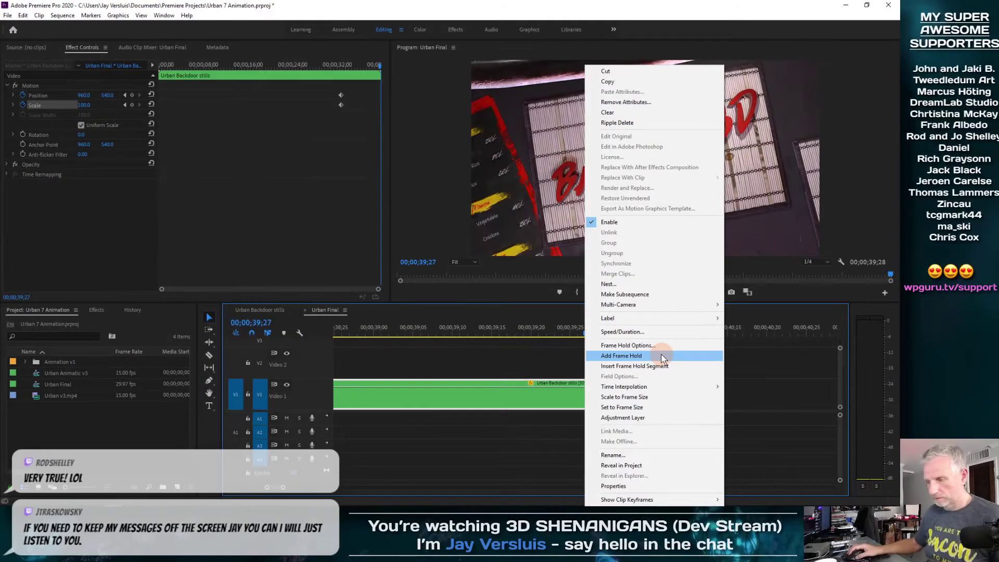
Add a frame hold at the stills clip's last frame, splitting it at 39;22
{"action": "left_click", "coordinate": [661, 358]}
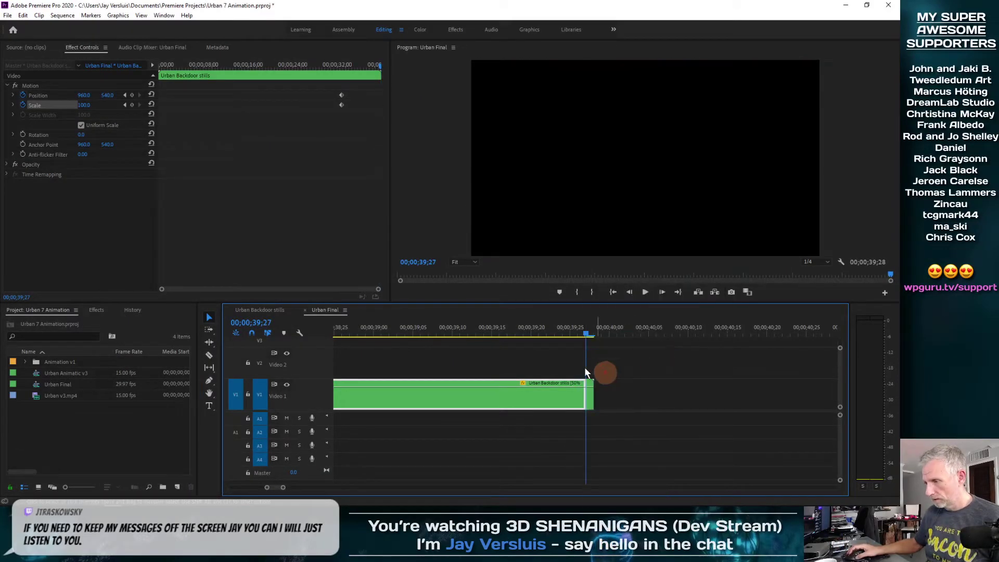
{"action": "left_click", "coordinate": [575, 336]}
{"action": "mouse_move", "coordinate": [575, 335]}
{"action": "left_mouse_down"}
{"action": "mouse_move", "coordinate": [590, 333]}
{"action": "mouse_move", "coordinate": [538, 338]}
{"action": "mouse_move", "coordinate": [599, 331]}
{"action": "mouse_move", "coordinate": [522, 336]}
{"action": "mouse_move", "coordinate": [594, 333]}
{"action": "mouse_move", "coordinate": [581, 333]}
{"action": "left_mouse_up"}
{"action": "left_click", "coordinate": [573, 359]}
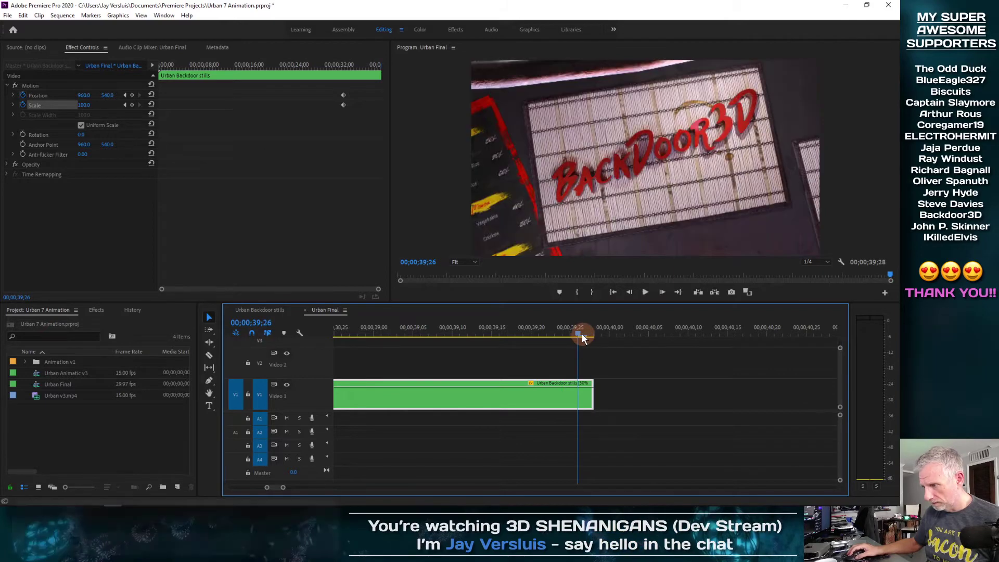
{"action": "right_click", "coordinate": [582, 401]}
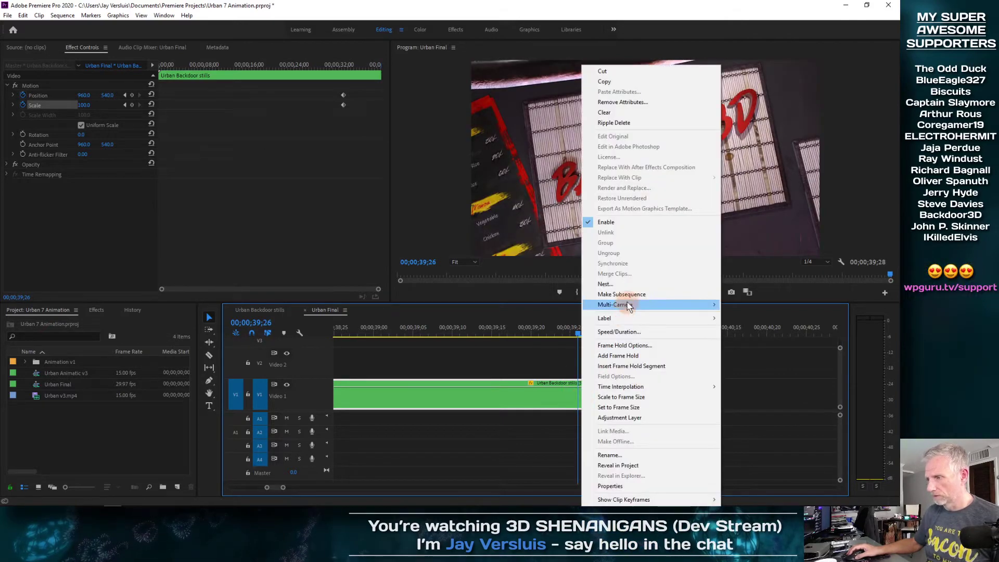
{"action": "left_click", "coordinate": [633, 356]}
{"action": "mouse_move", "coordinate": [578, 332]}
{"action": "left_mouse_down"}
{"action": "mouse_move", "coordinate": [560, 337]}
{"action": "mouse_move", "coordinate": [595, 335]}
{"action": "mouse_move", "coordinate": [574, 335]}
{"action": "mouse_move", "coordinate": [585, 337]}
{"action": "left_mouse_up"}
Lengthen the held frame so it runs to about 45;00
{"action": "left_click_drag", "start_coordinate": [593, 394], "coordinate": [838, 395]}
{"action": "left_click_drag", "start_coordinate": [539, 333], "coordinate": [782, 342]}
{"action": "left_click_drag", "start_coordinate": [532, 345], "coordinate": [479, 341]}
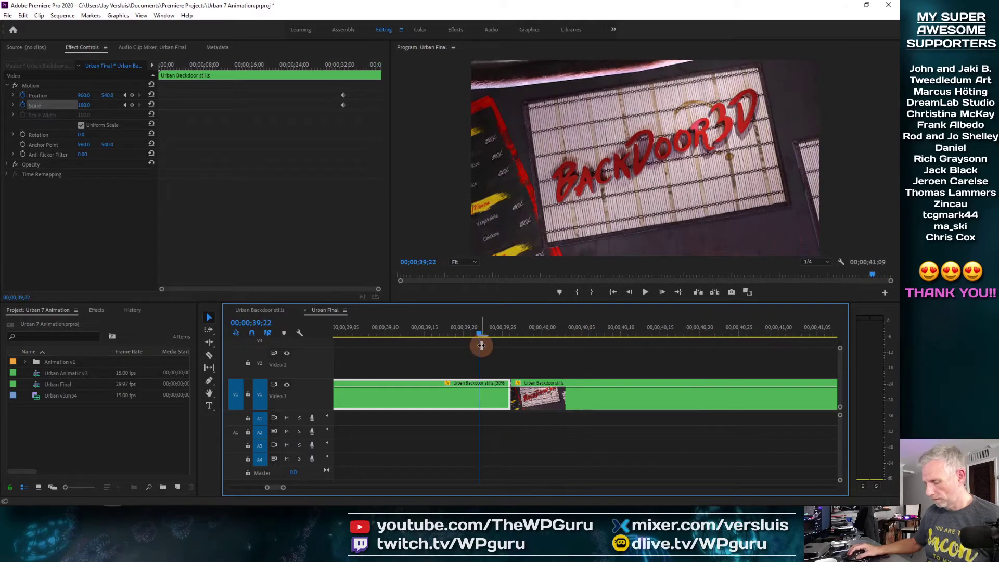
{"action": "key", "text": "backslash"}
{"action": "left_click_drag", "start_coordinate": [772, 332], "coordinate": [829, 326]}
{"action": "left_click_drag", "start_coordinate": [790, 399], "coordinate": [828, 399]}
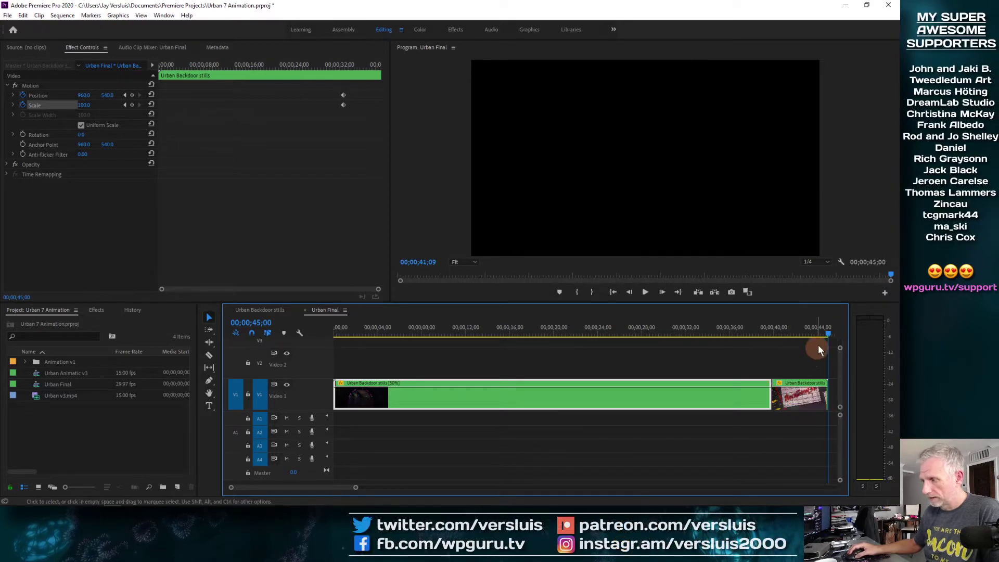
{"action": "left_click", "coordinate": [803, 332]}
Zoom the timeline in closely around 34-35 seconds and preview briefly
{"action": "left_click_drag", "start_coordinate": [770, 342], "coordinate": [727, 341]}
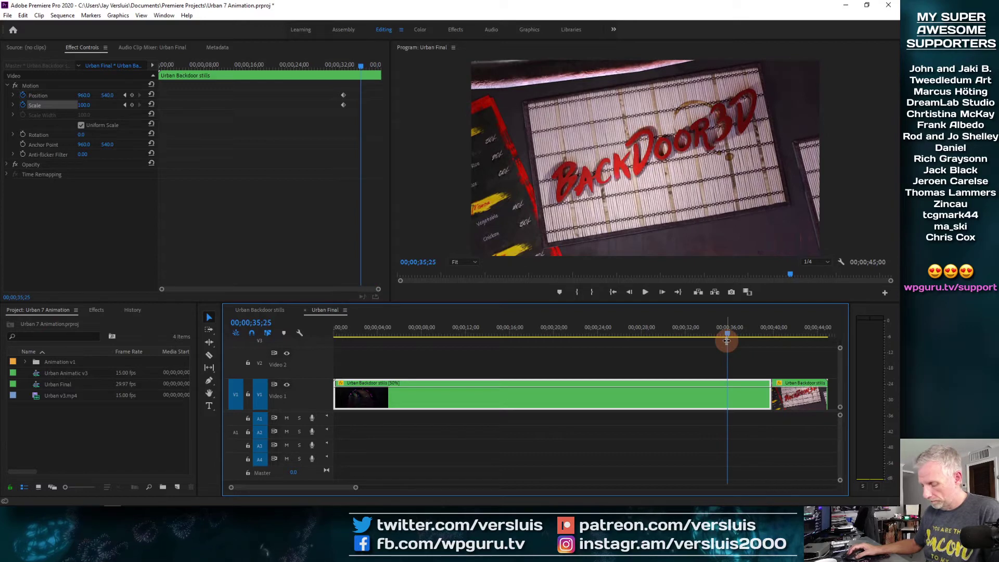
{"action": "key", "text": "equal"}
{"action": "key", "text": "equal"}
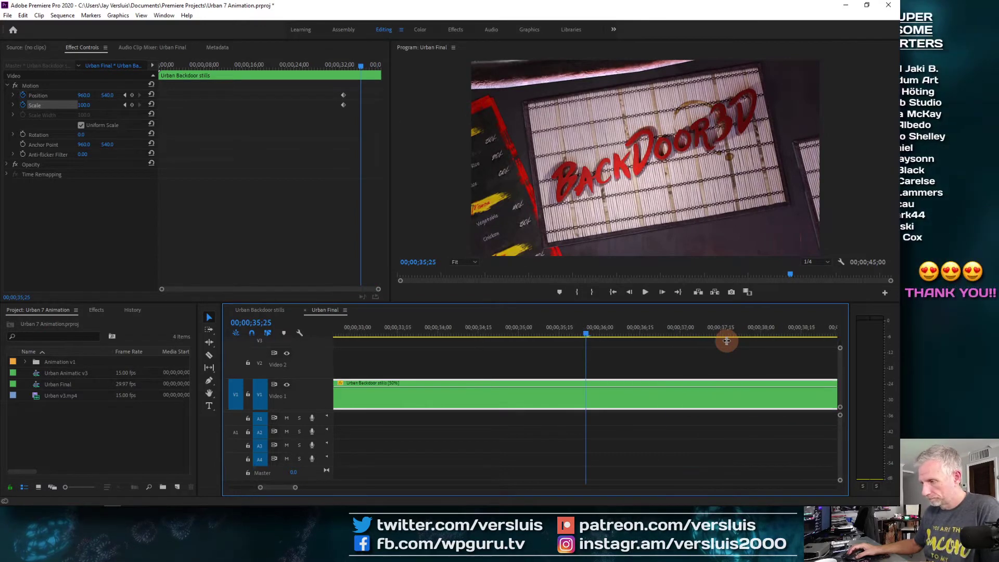
{"action": "key", "text": "equal"}
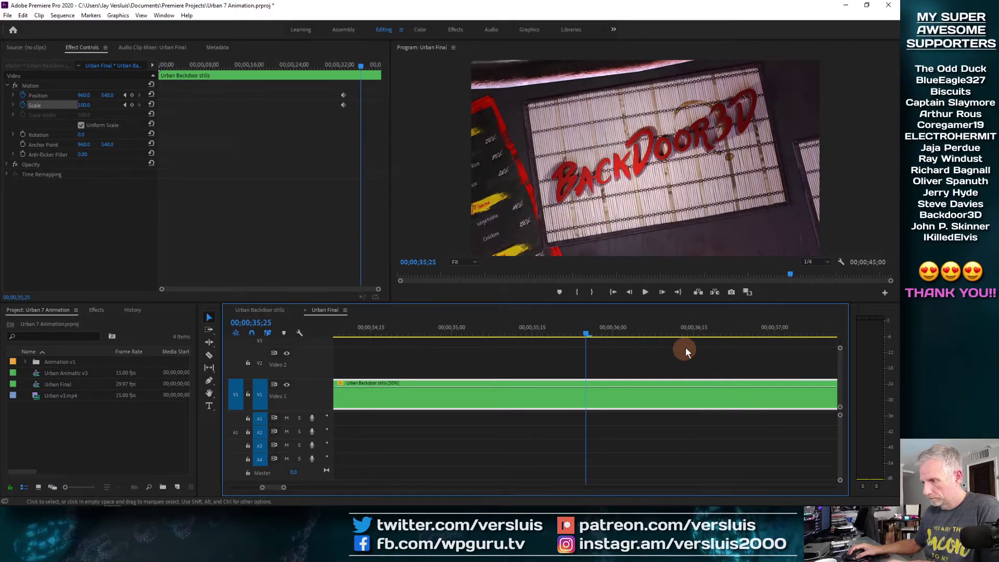
{"action": "key", "text": "space"}
{"action": "left_click_drag", "start_coordinate": [594, 336], "coordinate": [766, 366]}
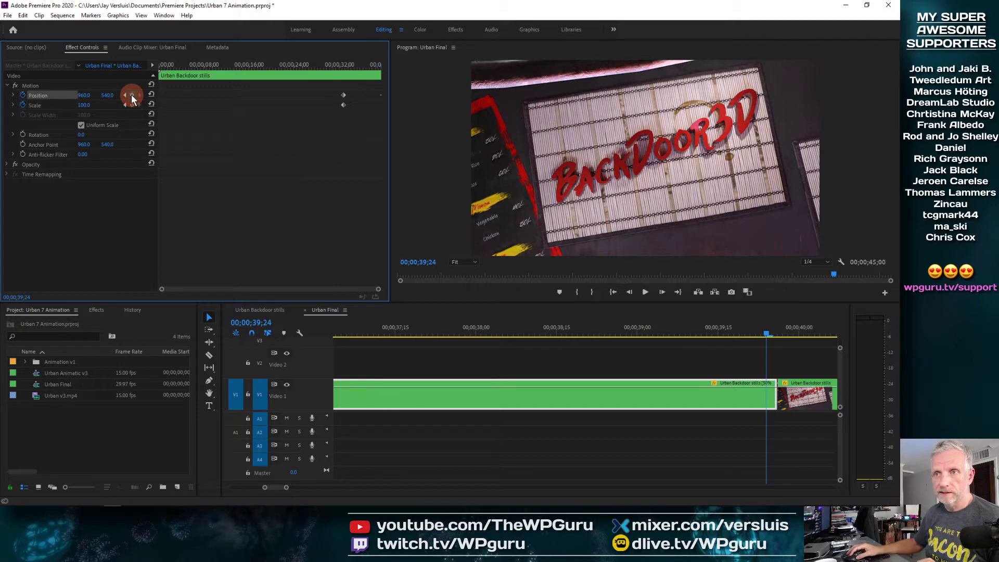
Preview from the 32;26 keyframe to the end and try a larger Scale, then undo it
{"action": "left_click", "coordinate": [319, 171]}
{"action": "left_click", "coordinate": [767, 335]}
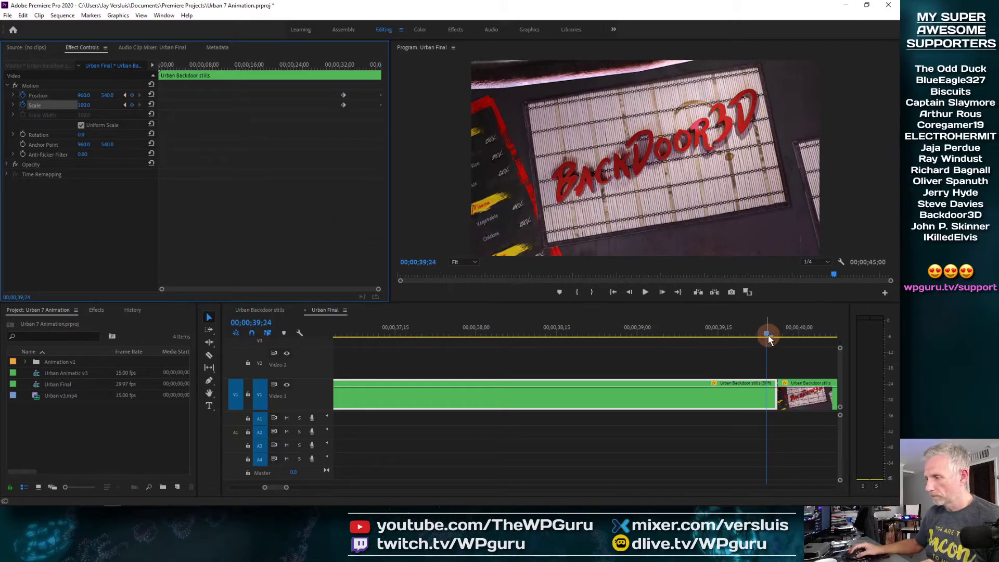
{"action": "mouse_move", "coordinate": [370, 68]}
{"action": "left_mouse_down", "text": "shift"}
{"action": "mouse_move", "coordinate": [358, 63]}
{"action": "mouse_move", "coordinate": [388, 69]}
{"action": "mouse_move", "coordinate": [353, 69]}
{"action": "mouse_move", "coordinate": [378, 74]}
{"action": "left_mouse_up", "text": "shift"}
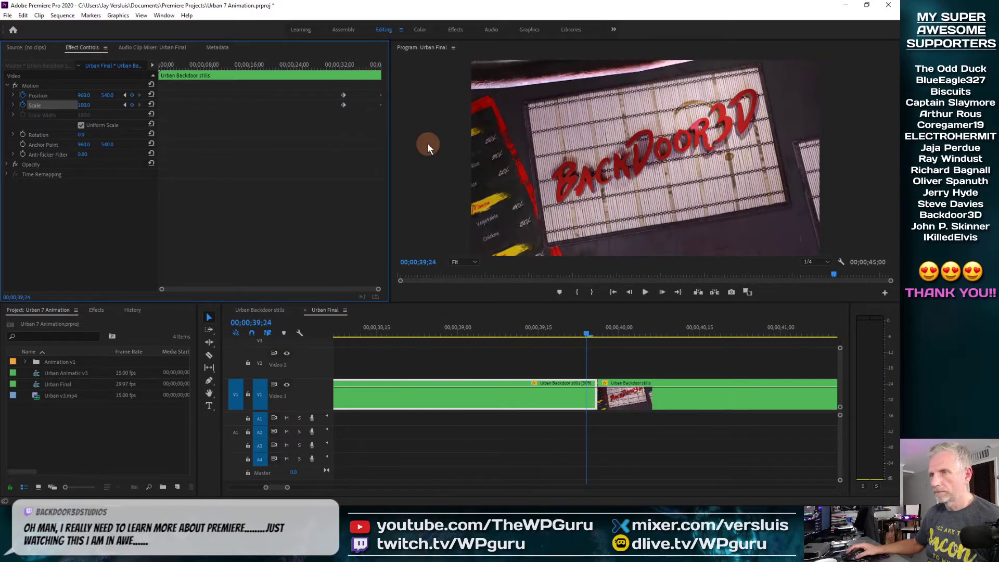
{"action": "left_click", "coordinate": [84, 105]}
{"action": "left_click_drag", "start_coordinate": [84, 108], "coordinate": [86, 104]}
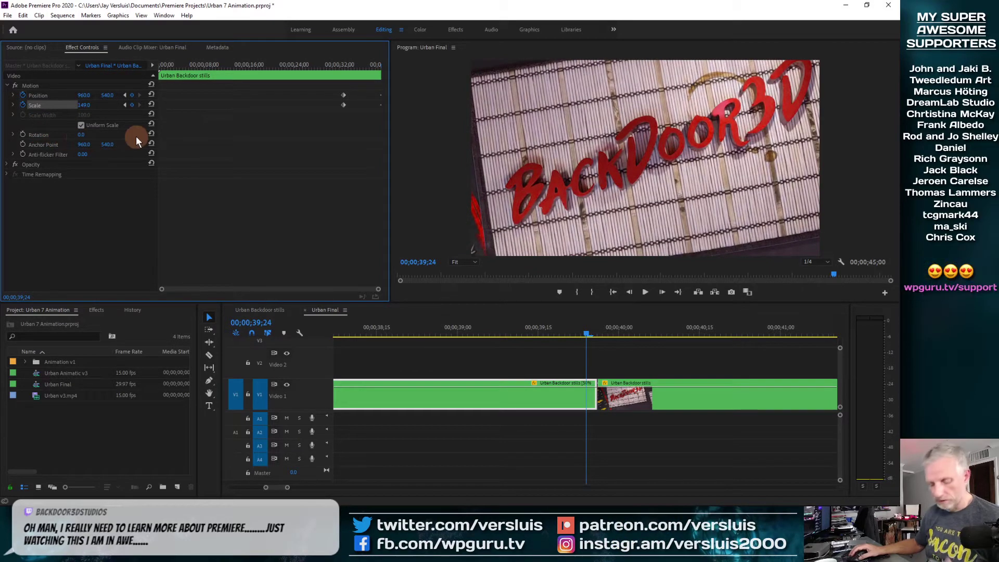
{"action": "key", "text": "ctrl+z"}
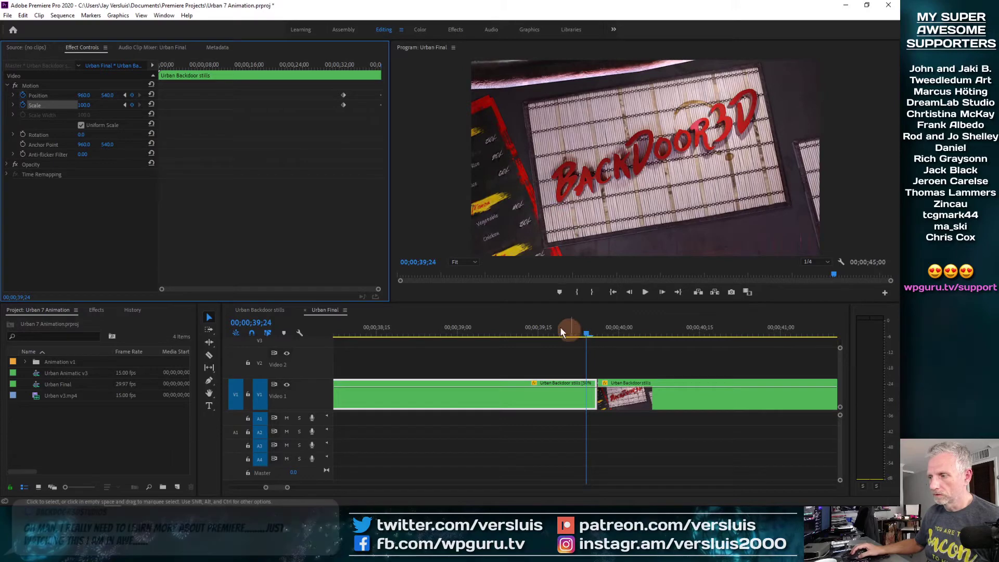
Add Rotation keyframes at 32;26 and at 39;24
{"action": "left_click", "coordinate": [345, 64]}
{"action": "left_click", "coordinate": [23, 135]}
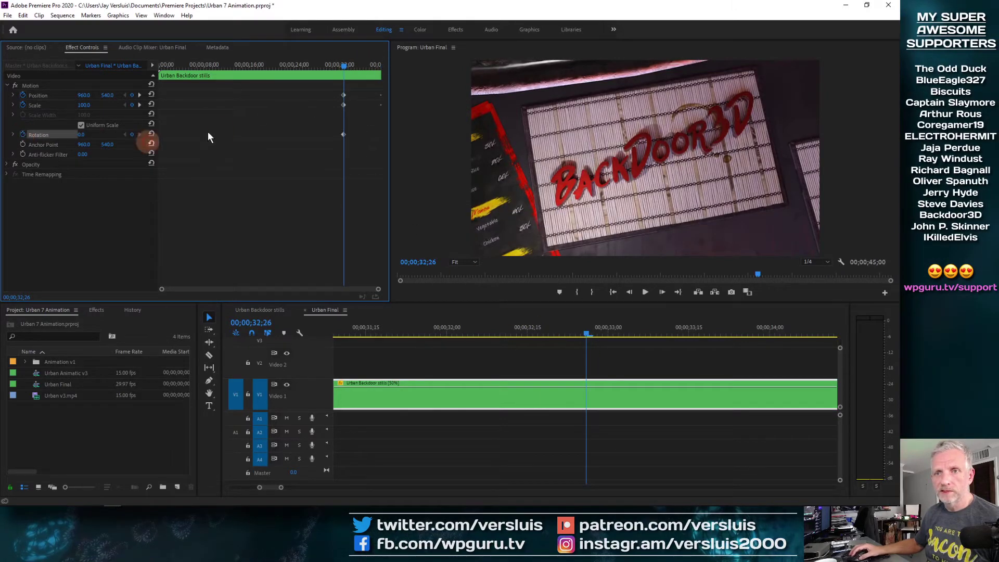
{"action": "left_click", "coordinate": [364, 64]}
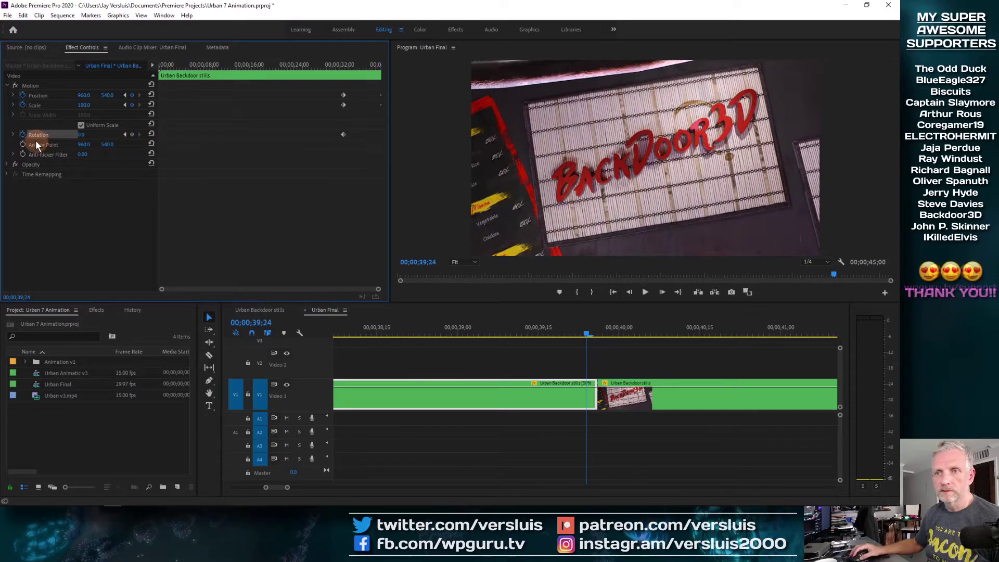
{"action": "left_click", "coordinate": [133, 135]}
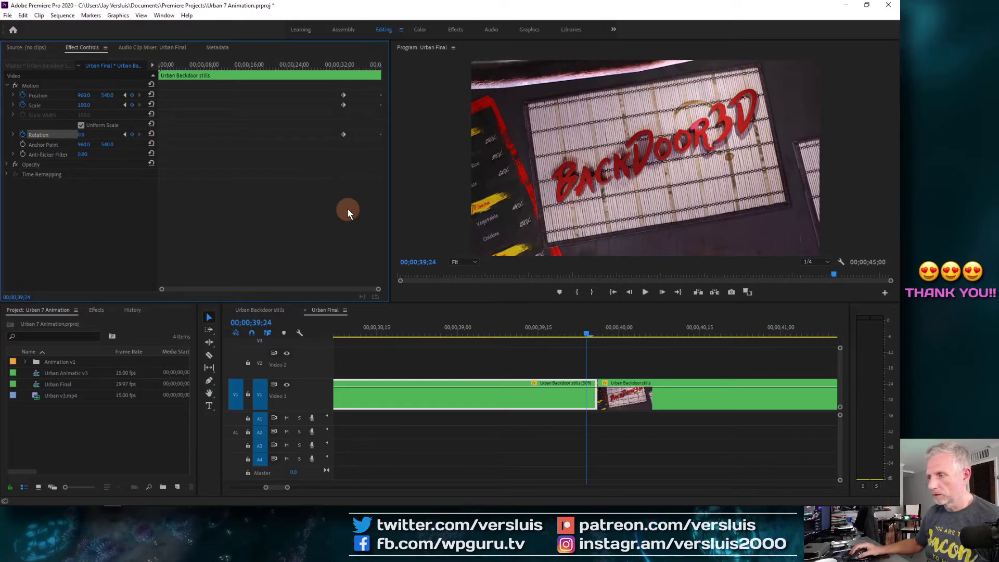
At 39;24, tilt the image about 18 degrees, set X to 839, Scale 140, and save
{"action": "left_click_drag", "start_coordinate": [82, 106], "coordinate": [110, 102]}
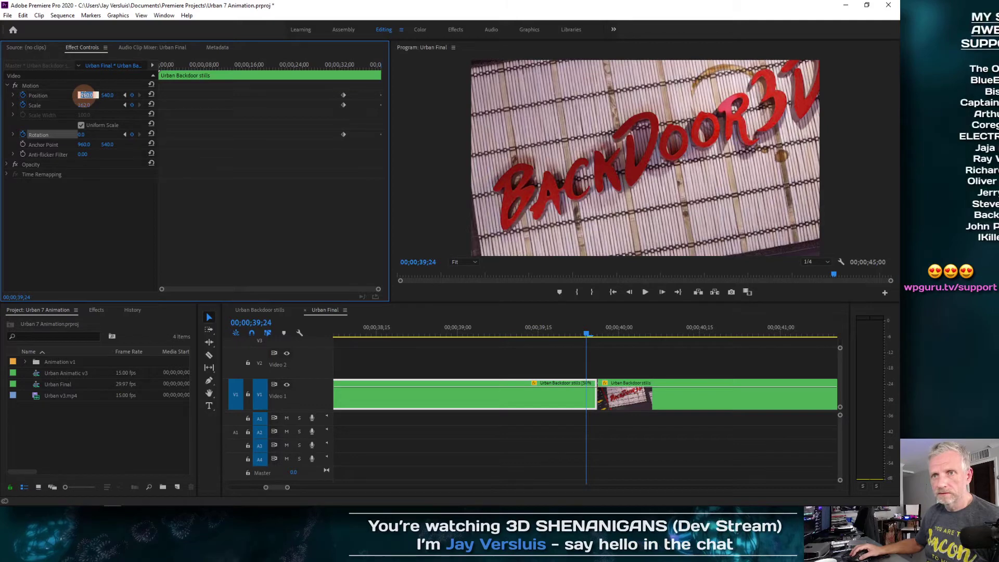
{"action": "left_click_drag", "start_coordinate": [90, 134], "coordinate": [1, 99]}
{"action": "left_click_drag", "start_coordinate": [89, 96], "coordinate": [116, 94]}
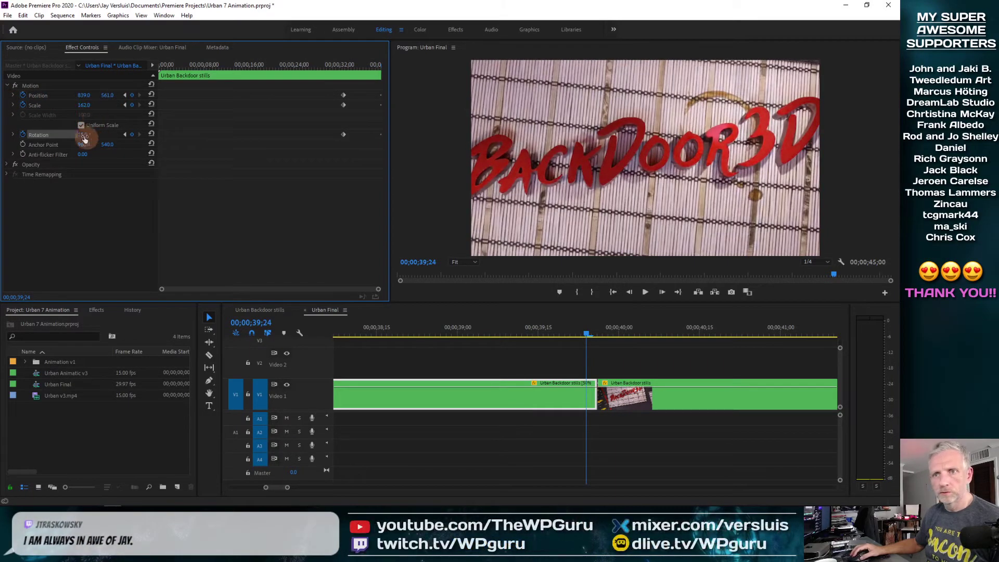
{"action": "left_click", "coordinate": [90, 105]}
{"action": "type", "text": "140"}
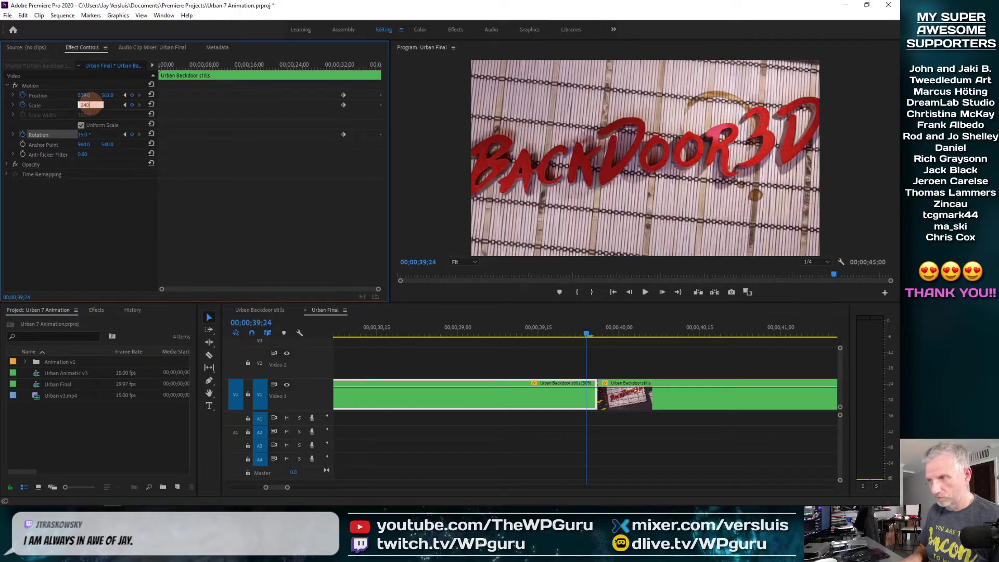
{"action": "key", "text": "Return"}
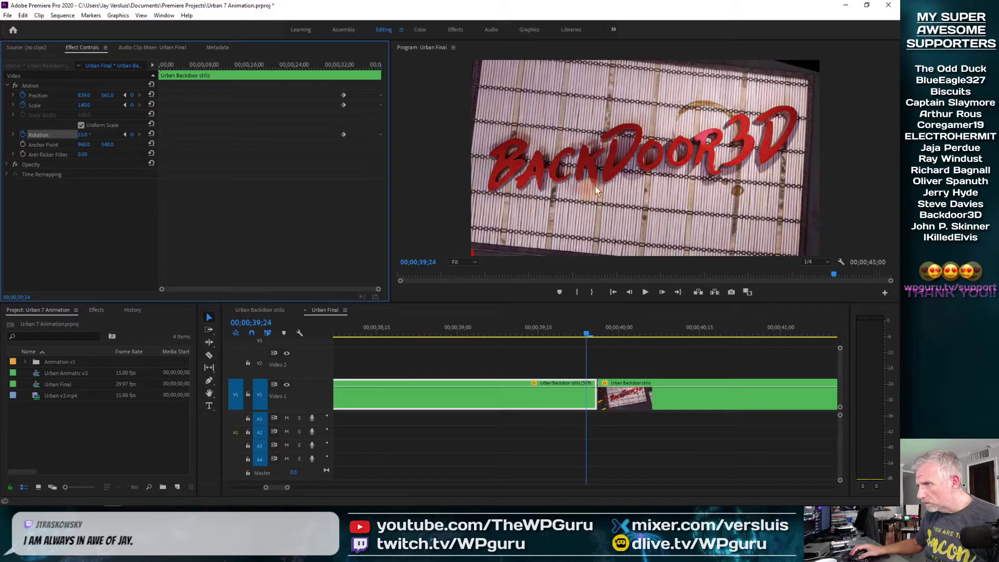
{"action": "key", "text": "ctrl+s"}
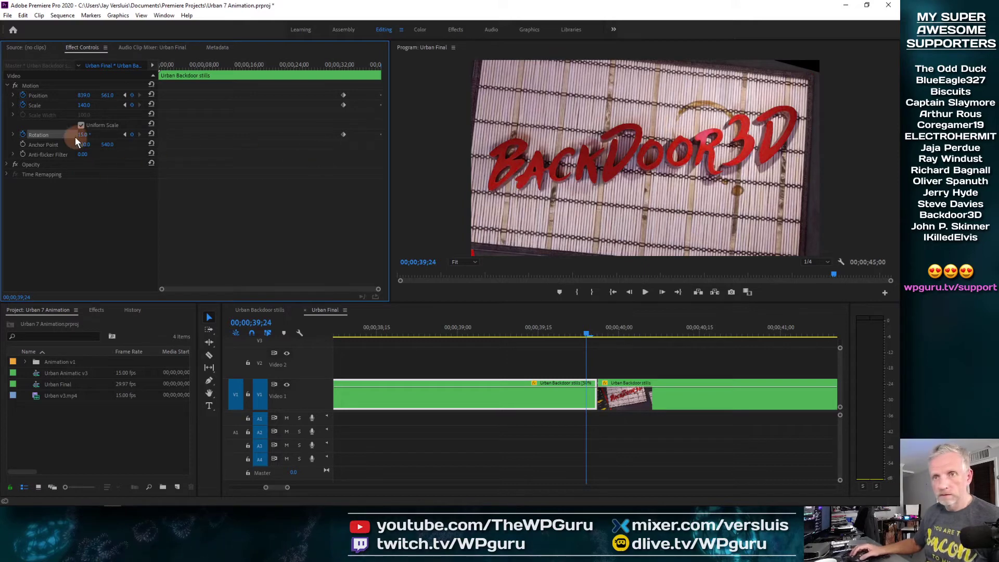
Raise Scale to 145 and nudge Position X to 850
{"action": "left_click", "coordinate": [85, 105]}
{"action": "type", "text": "1"}
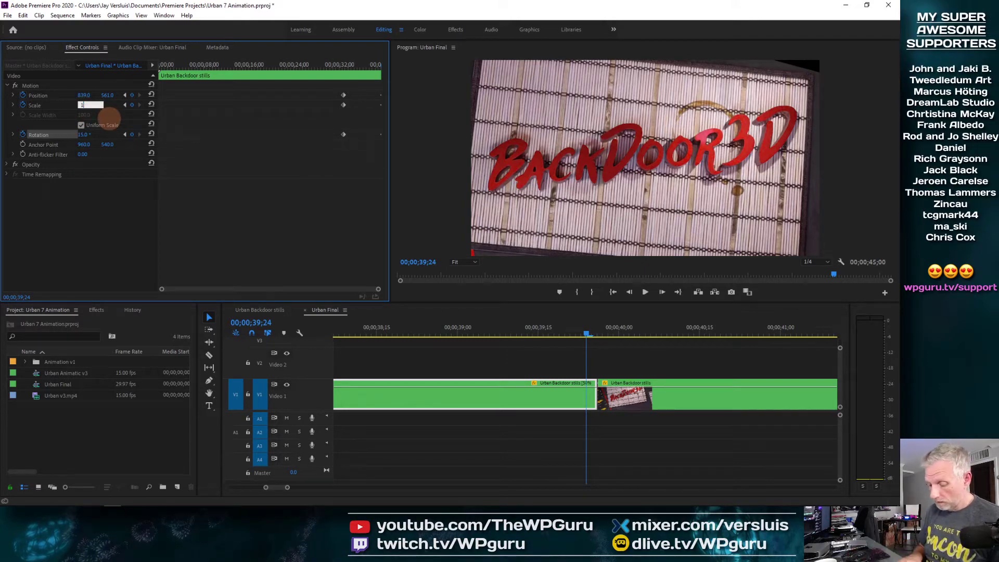
{"action": "type", "text": "45"}
{"action": "key", "text": "Return"}
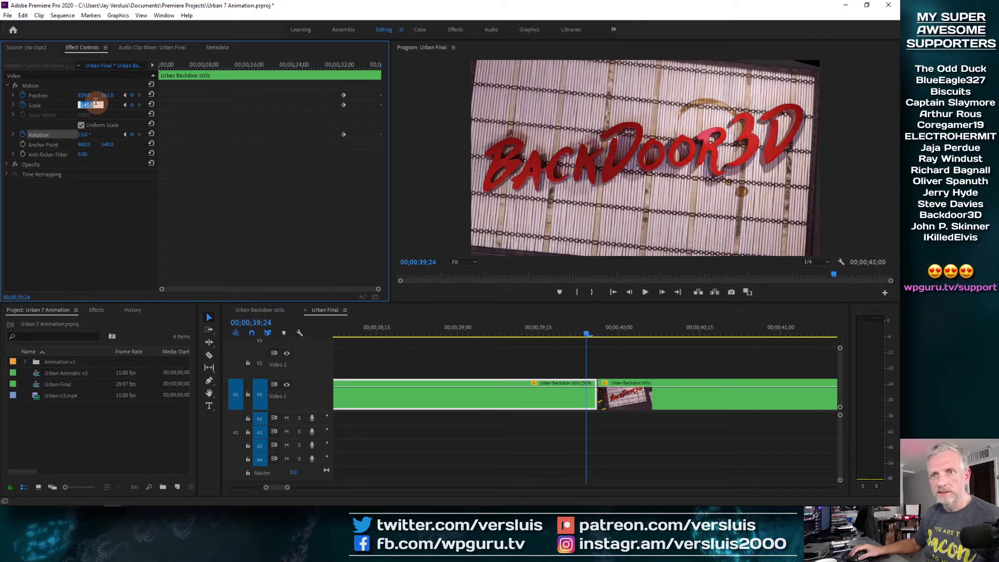
{"action": "left_click", "coordinate": [85, 95]}
{"action": "left_click_drag", "start_coordinate": [85, 95], "coordinate": [103, 99]}
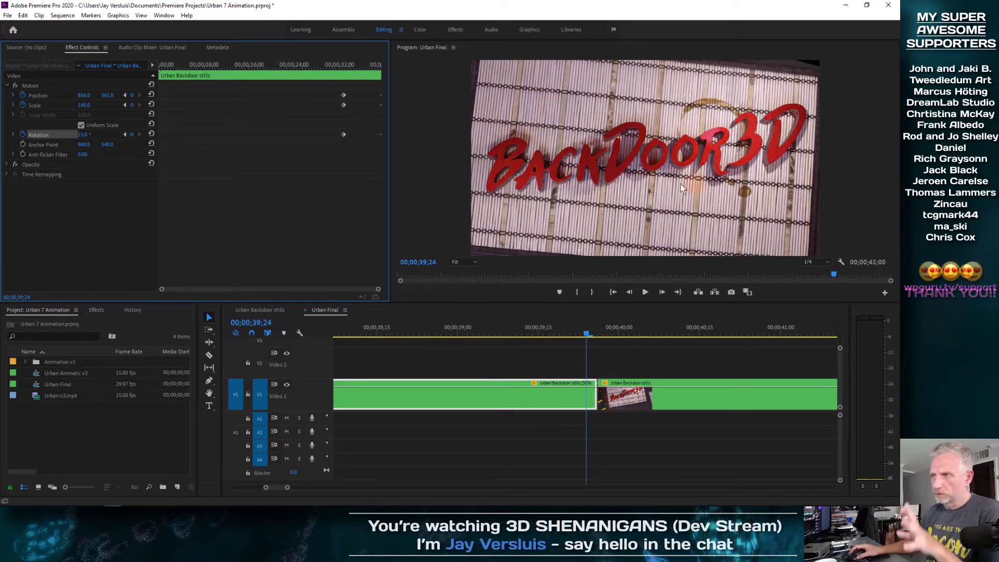
Show safe margins on the Program monitor and raise the final frame's Scale to 150
{"action": "right_click", "coordinate": [588, 144]}
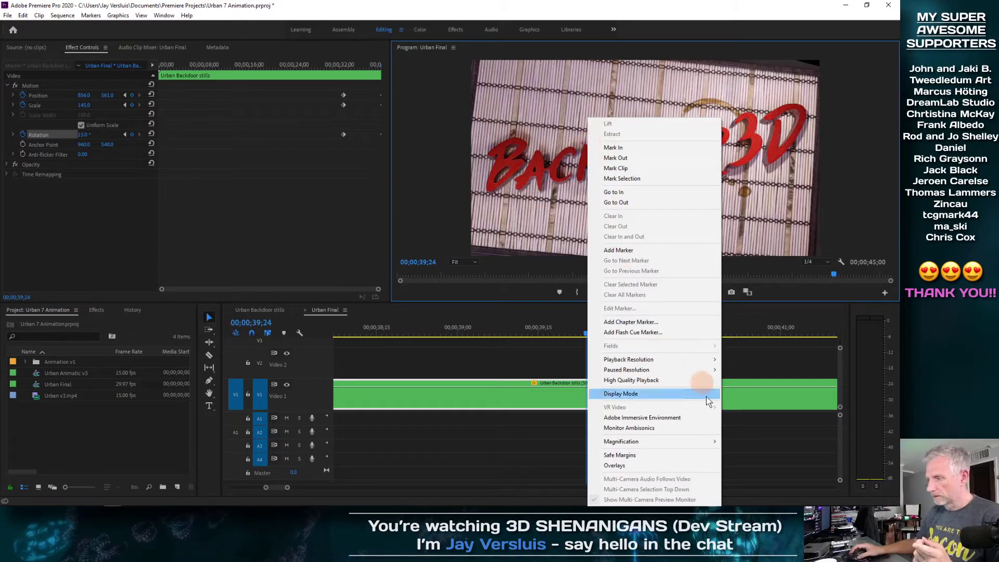
{"action": "left_click", "coordinate": [696, 457]}
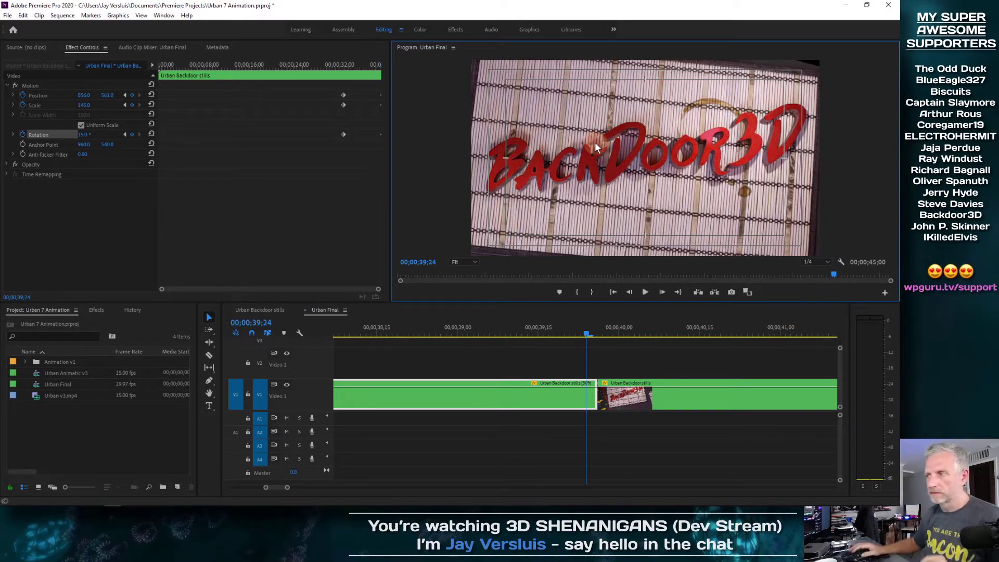
{"action": "left_click", "coordinate": [82, 104]}
{"action": "type", "text": "1"}
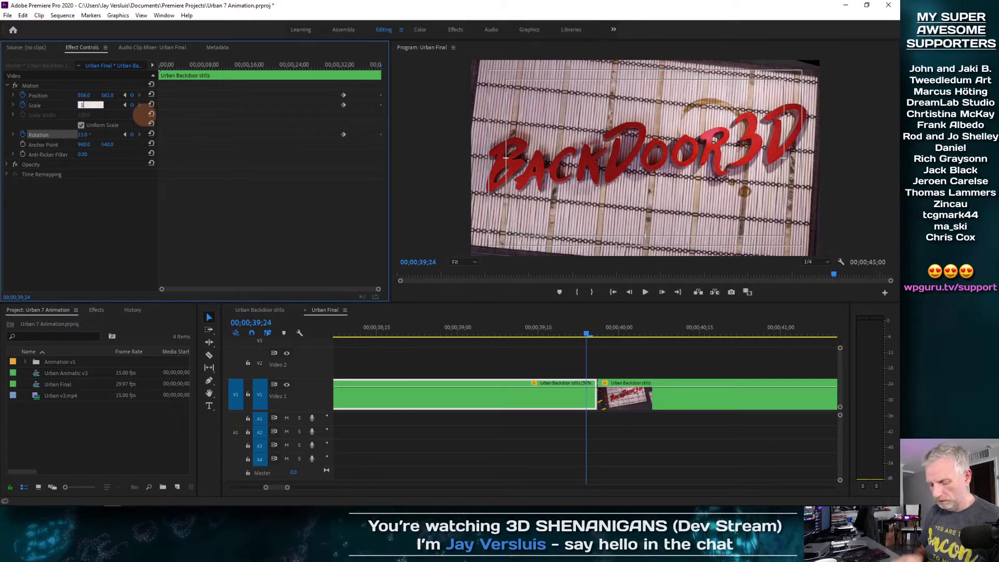
{"action": "type", "text": "48"}
{"action": "key", "text": "Return"}
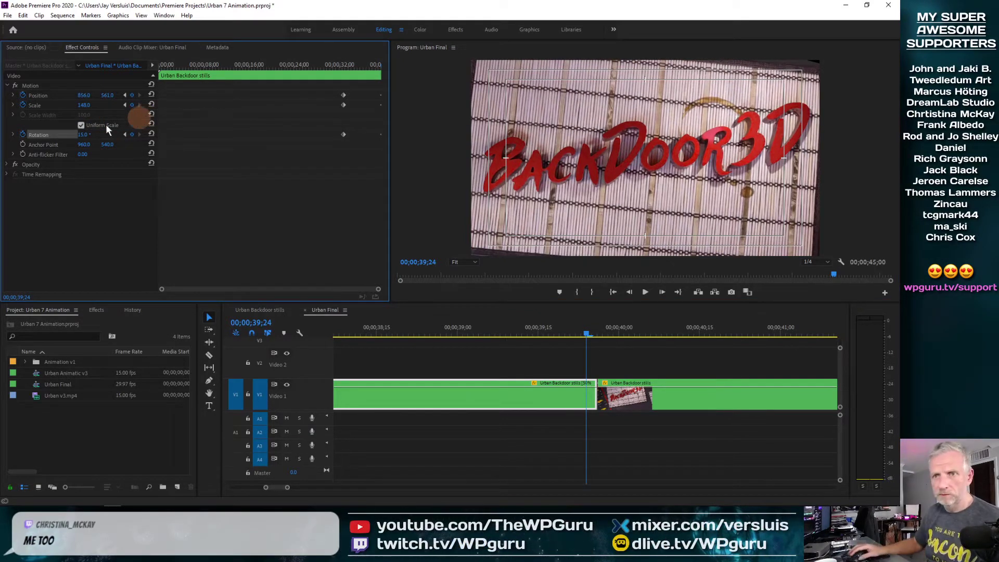
{"action": "left_click", "coordinate": [84, 107]}
{"action": "type", "text": "150"}
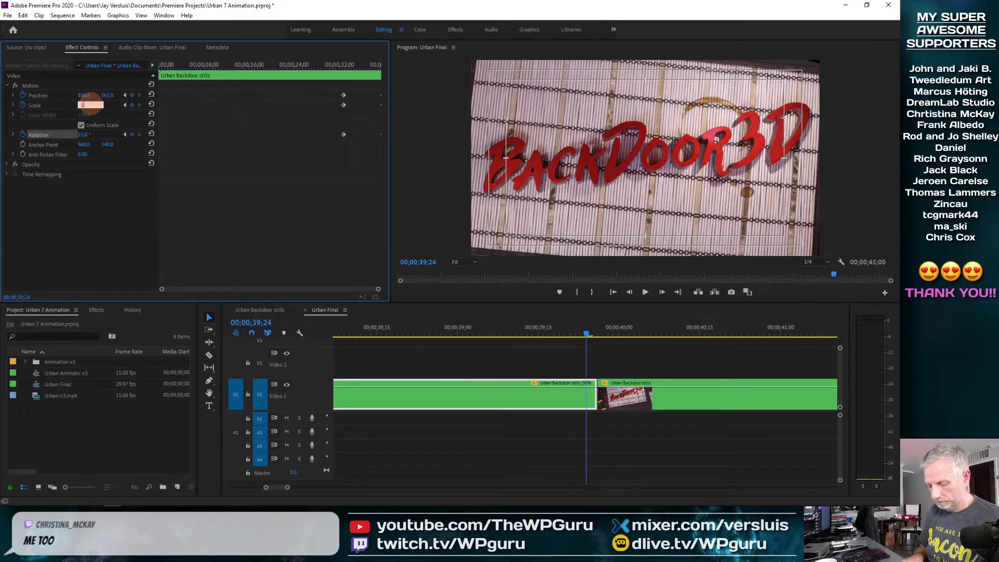
{"action": "key", "text": "Return"}
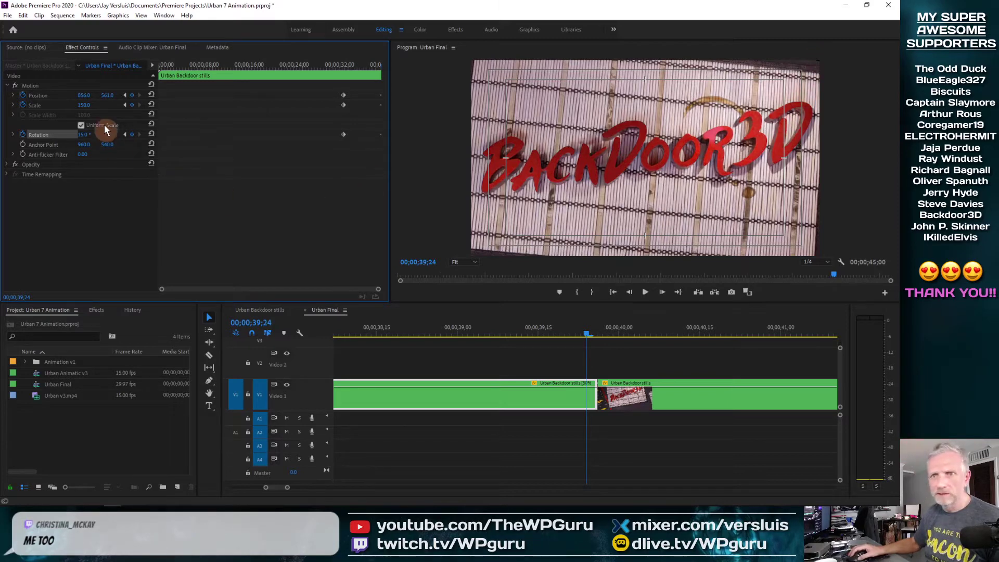
Adjust Position Y, tilt the image to 40 degrees, then turn off safe margins
{"action": "left_click", "coordinate": [107, 95]}
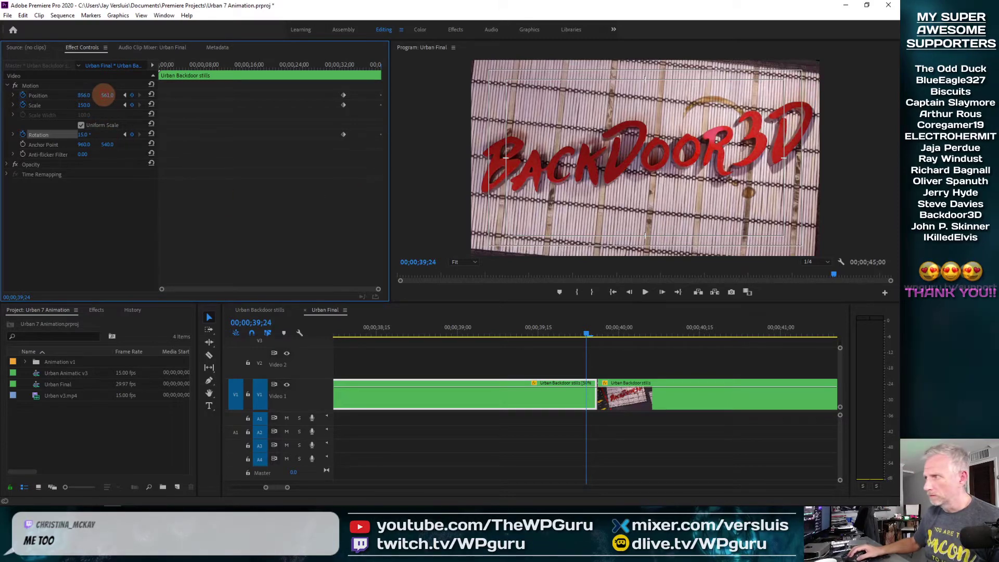
{"action": "key", "text": "Escape"}
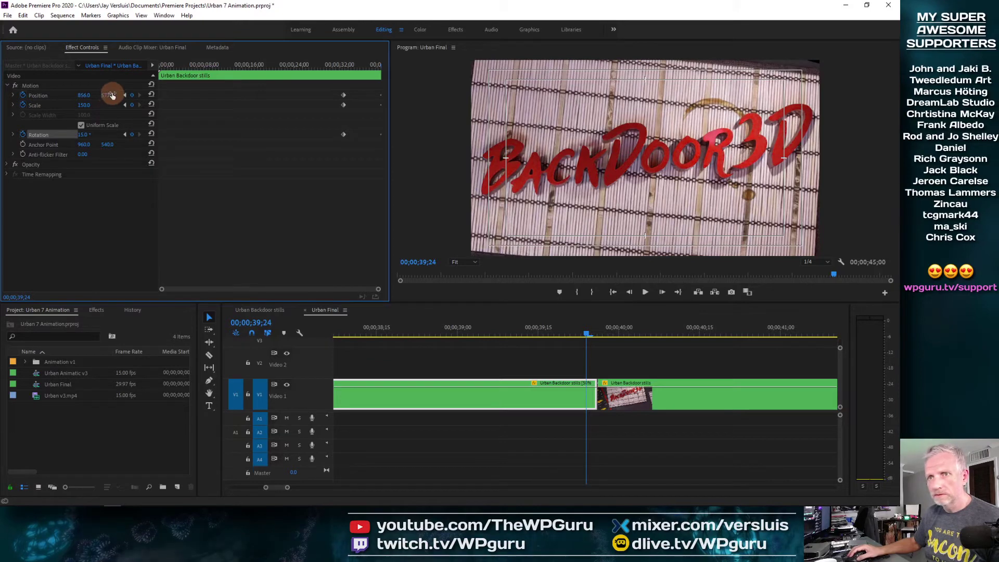
{"action": "left_click_drag", "start_coordinate": [103, 95], "coordinate": [84, 95]}
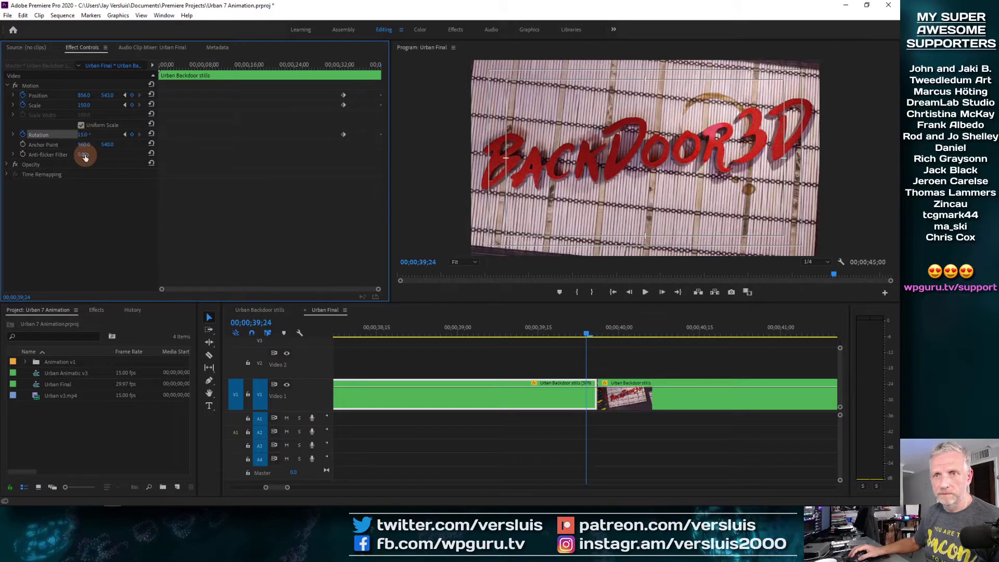
{"action": "mouse_move", "coordinate": [82, 134]}
{"action": "left_mouse_down"}
{"action": "mouse_move", "coordinate": [95, 134]}
{"action": "mouse_move", "coordinate": [77, 135]}
{"action": "left_mouse_up"}
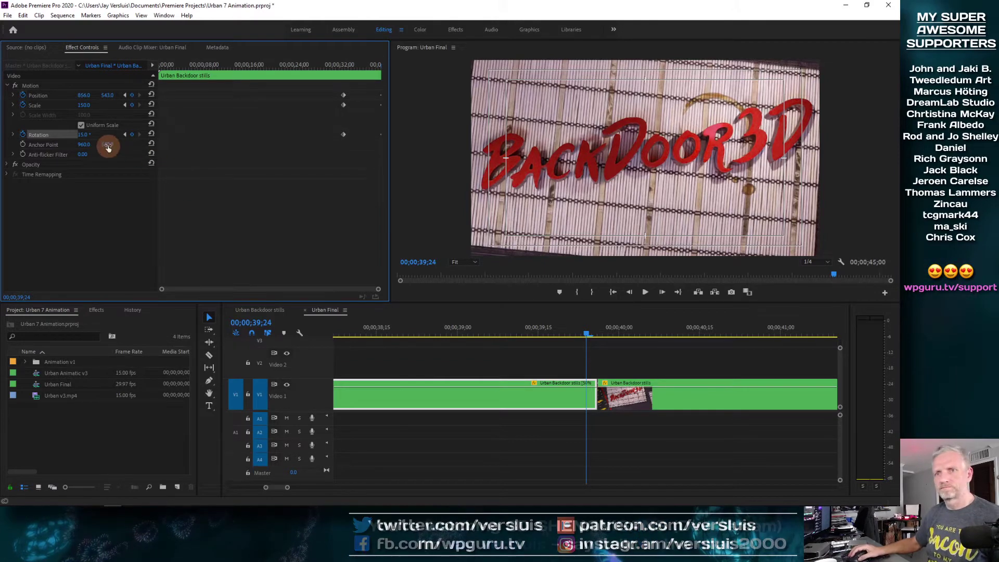
{"action": "left_click_drag", "start_coordinate": [106, 95], "coordinate": [139, 91]}
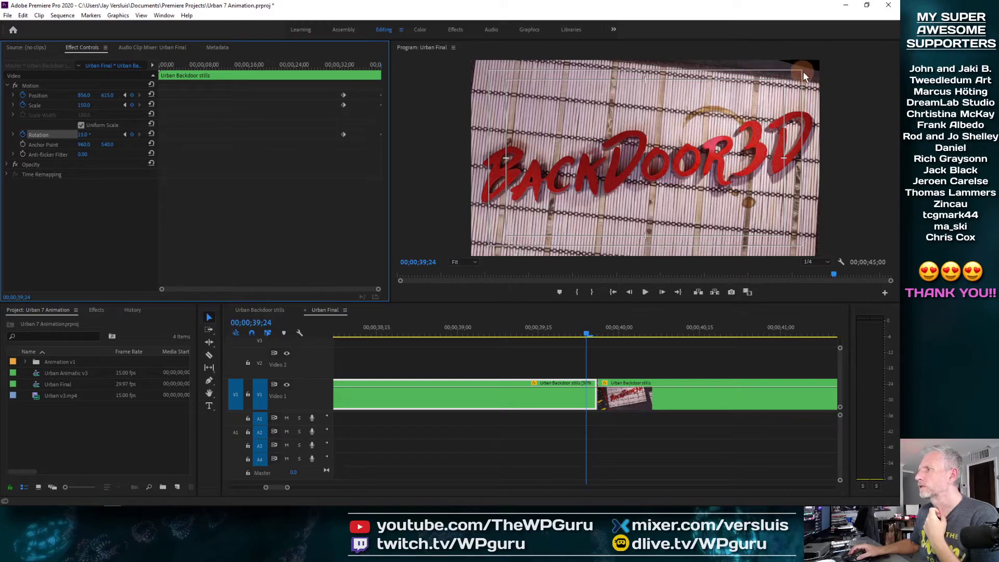
{"action": "right_click", "coordinate": [751, 118]}
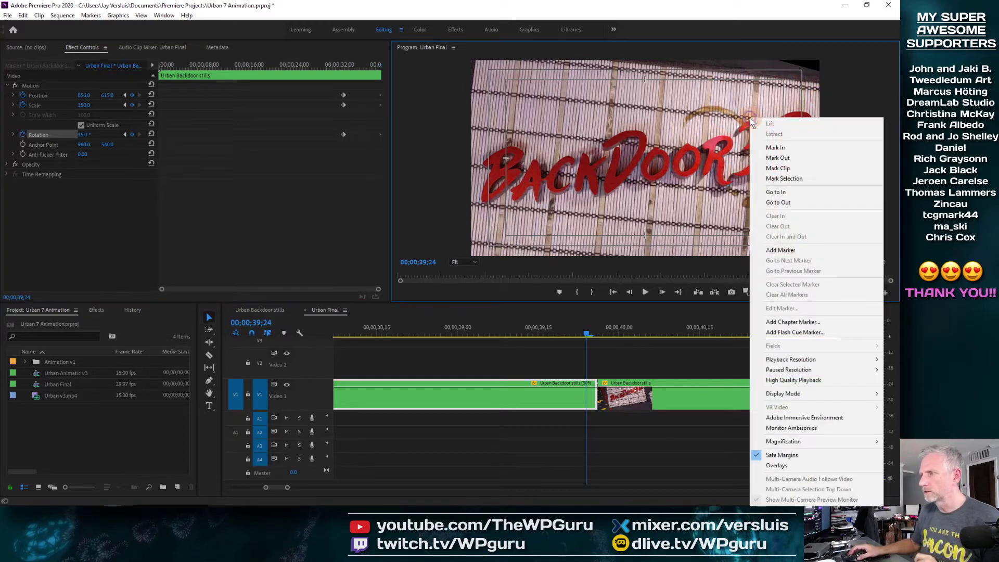
{"action": "left_click", "coordinate": [826, 454]}
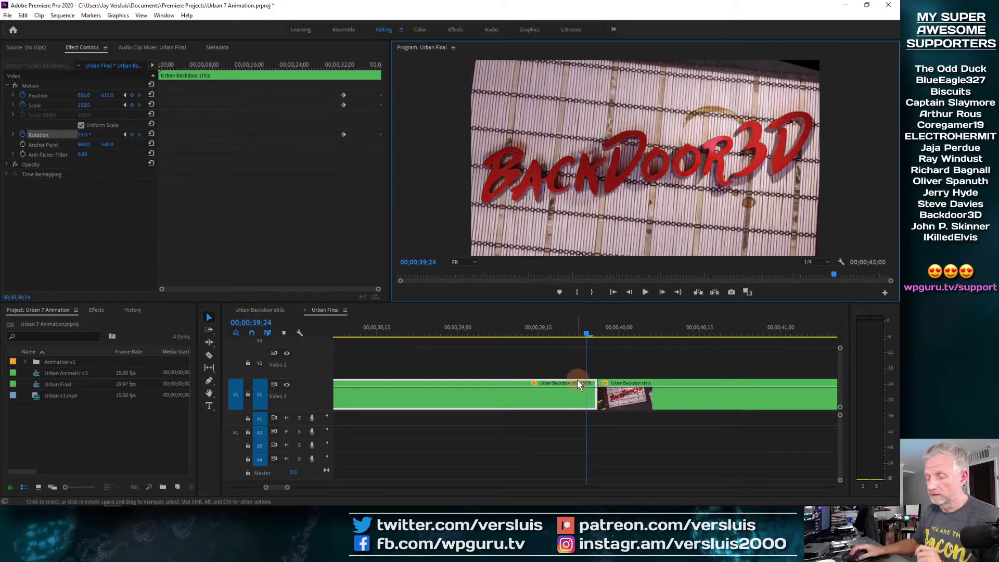
Move both stills clips from Video 1 up to Video 2
{"action": "left_click", "coordinate": [533, 401]}
{"action": "left_click_drag", "start_coordinate": [534, 402], "coordinate": [529, 359]}
{"action": "left_click_drag", "start_coordinate": [650, 397], "coordinate": [650, 370]}
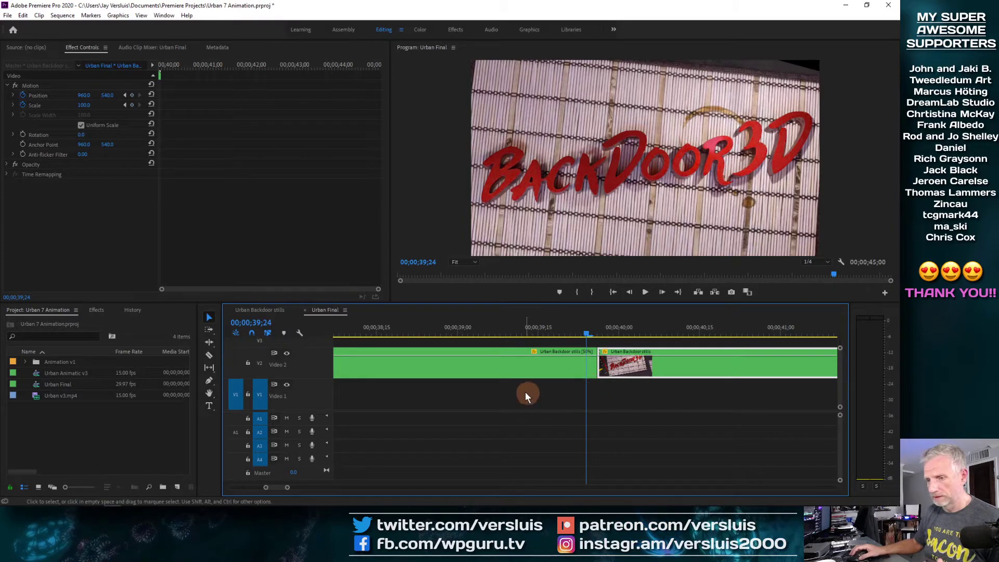
Start a new 1920x1080 Color Matte from the Project panel
{"action": "right_click", "coordinate": [20, 428]}
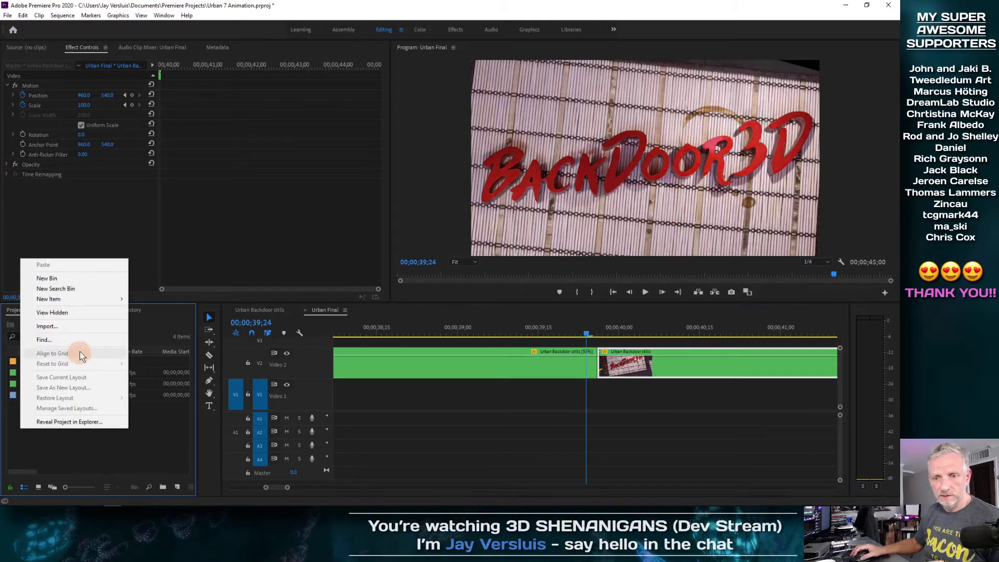
{"action": "mouse_move", "coordinate": [91, 299]}
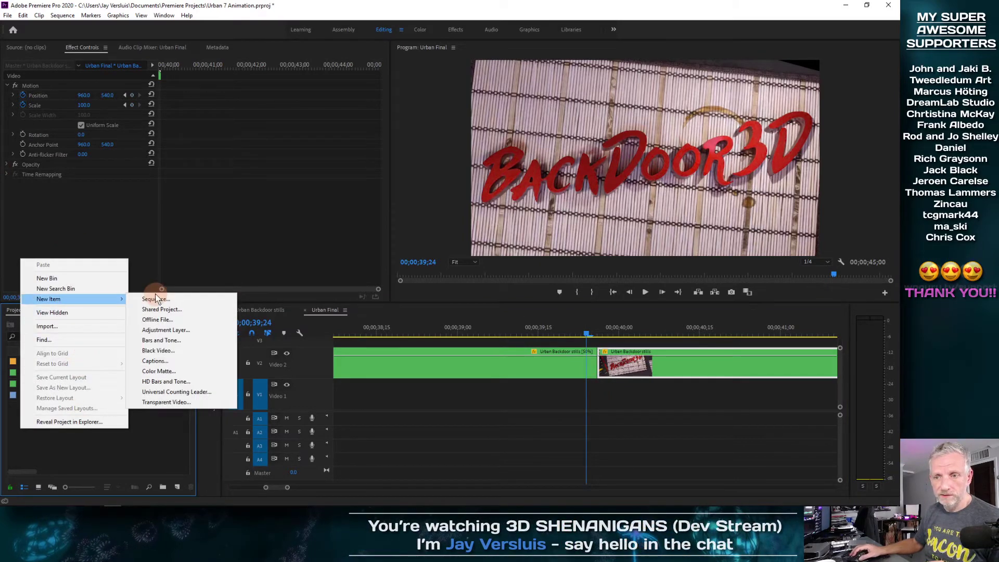
{"action": "left_click", "coordinate": [196, 371]}
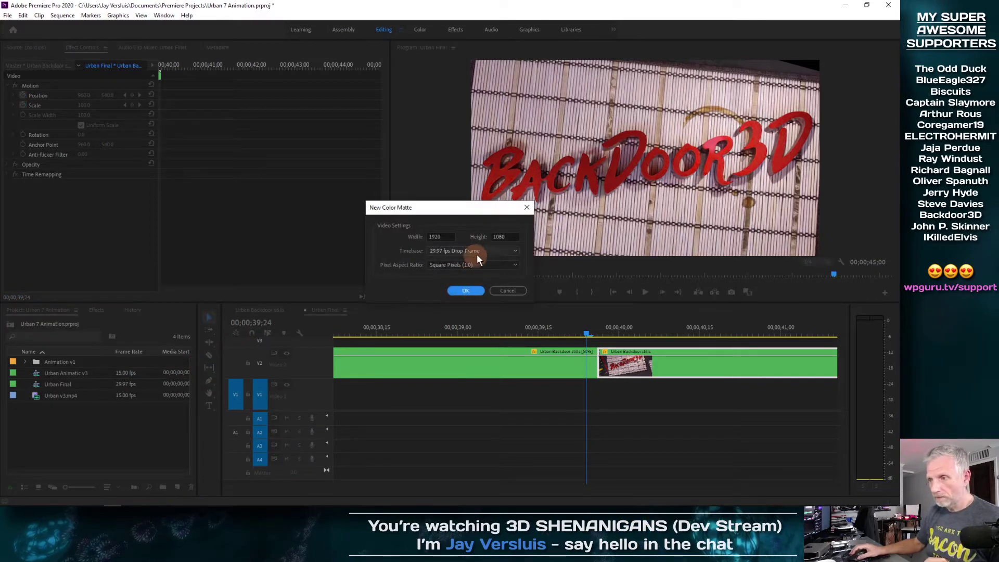
{"action": "left_click", "coordinate": [471, 291]}
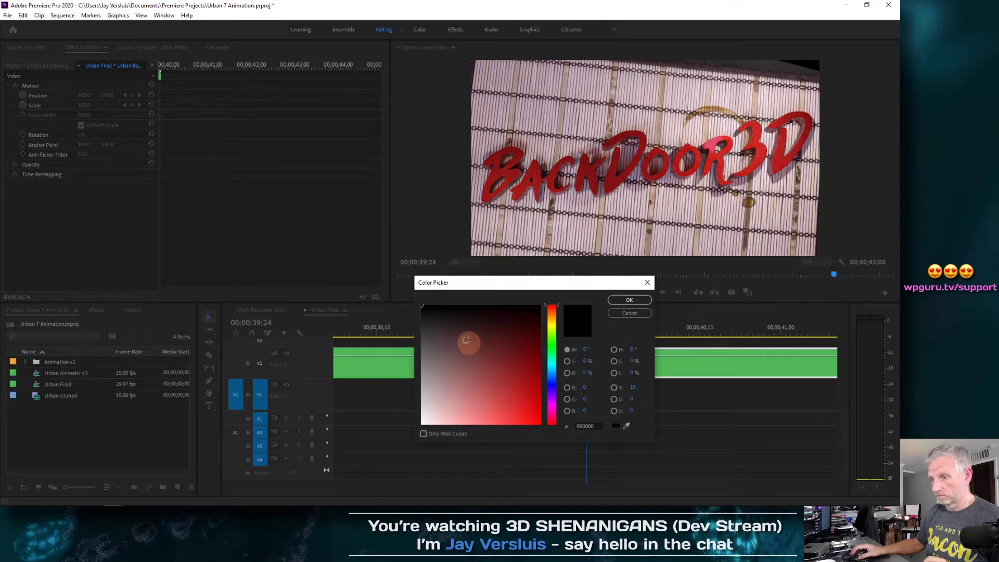
Eyedrop a dark grey from the program frame for the matte and name it Grey
{"action": "left_click_drag", "start_coordinate": [626, 424], "coordinate": [807, 66]}
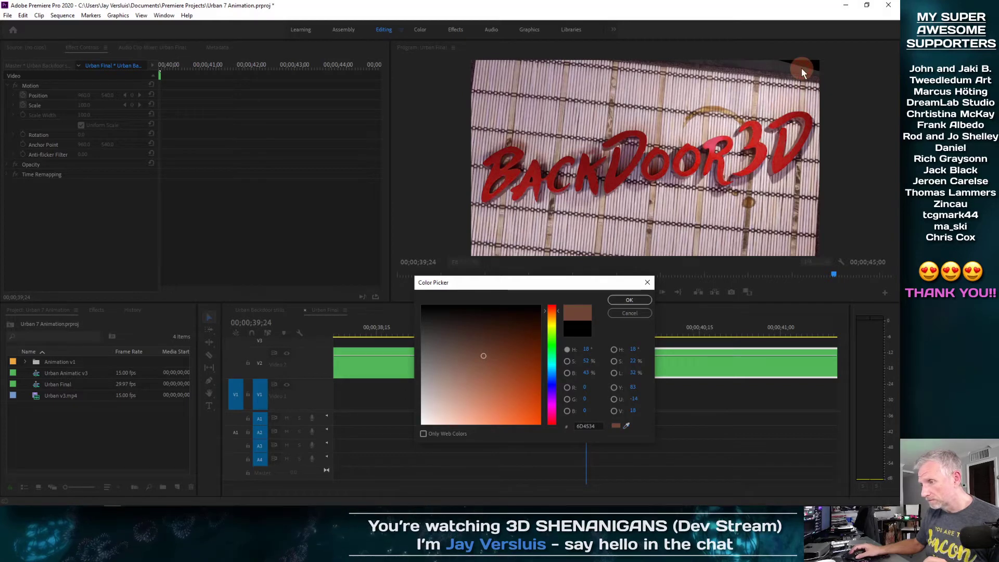
{"action": "left_click_drag", "start_coordinate": [756, 66], "coordinate": [666, 283]}
{"action": "left_click_drag", "start_coordinate": [632, 409], "coordinate": [788, 62]}
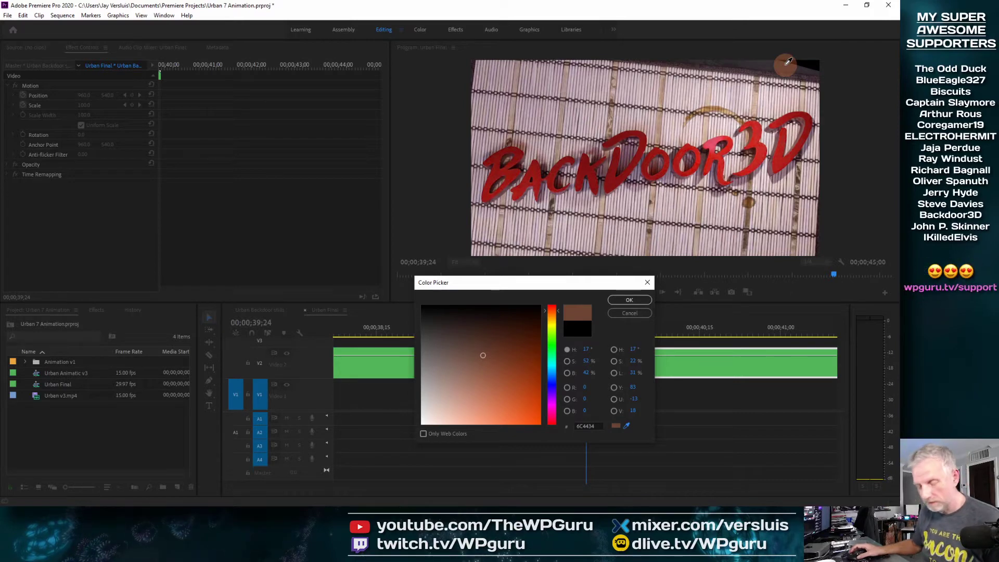
{"action": "mouse_move", "coordinate": [789, 499]}
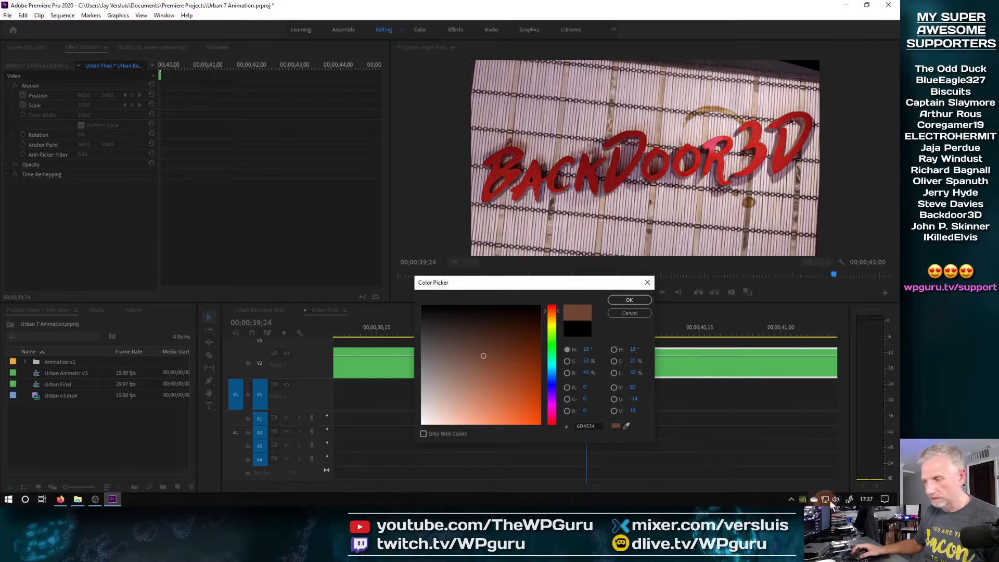
{"action": "left_click", "coordinate": [791, 499]}
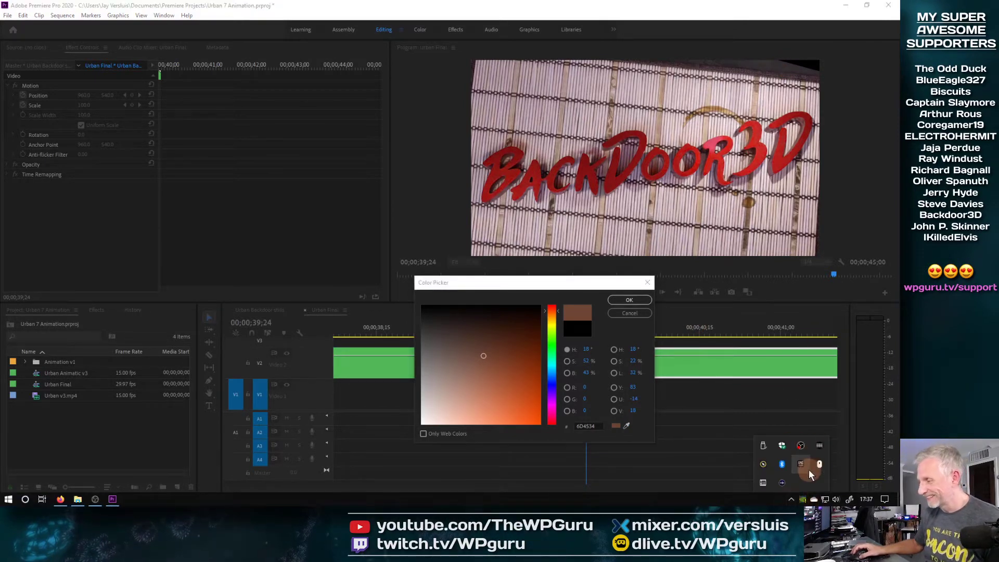
{"action": "left_click", "coordinate": [760, 466]}
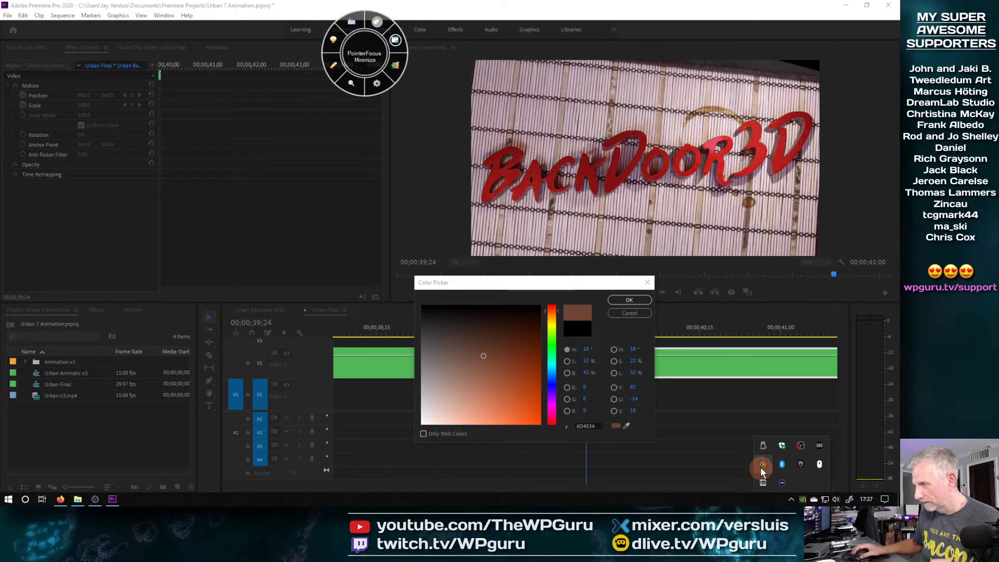
{"action": "left_click", "coordinate": [395, 66]}
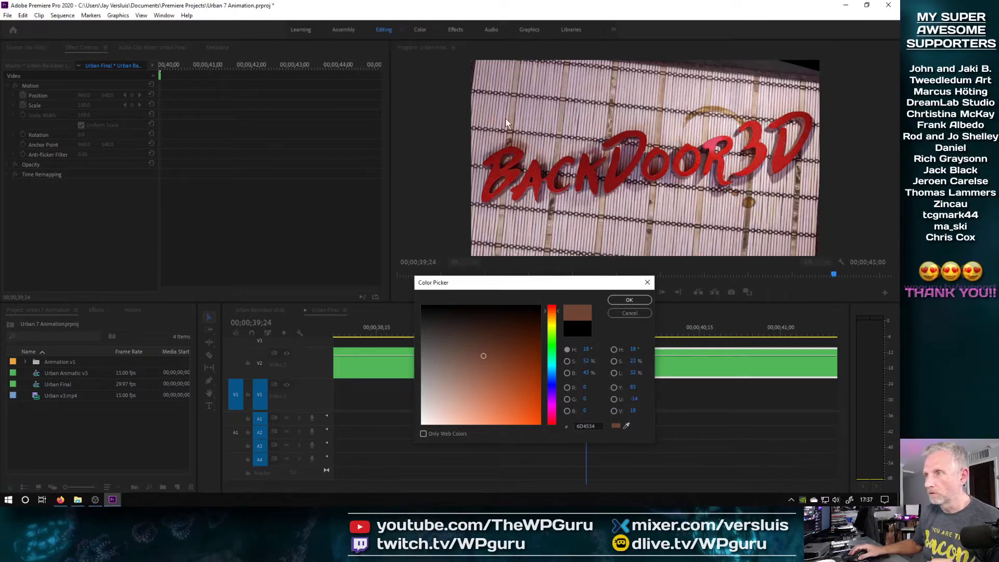
{"action": "left_click", "coordinate": [626, 426]}
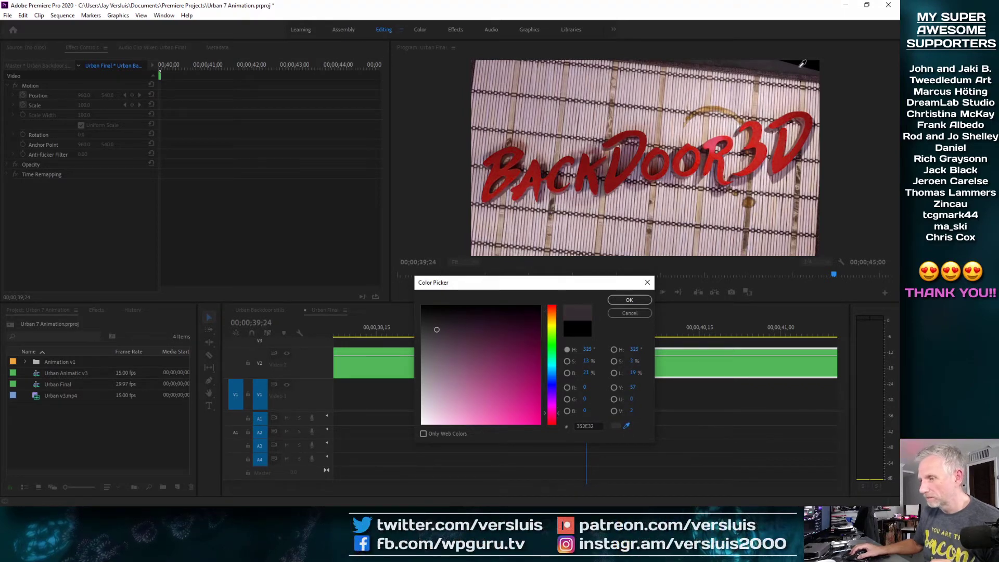
{"action": "left_click", "coordinate": [643, 300]}
{"action": "type", "text": "Gret"}
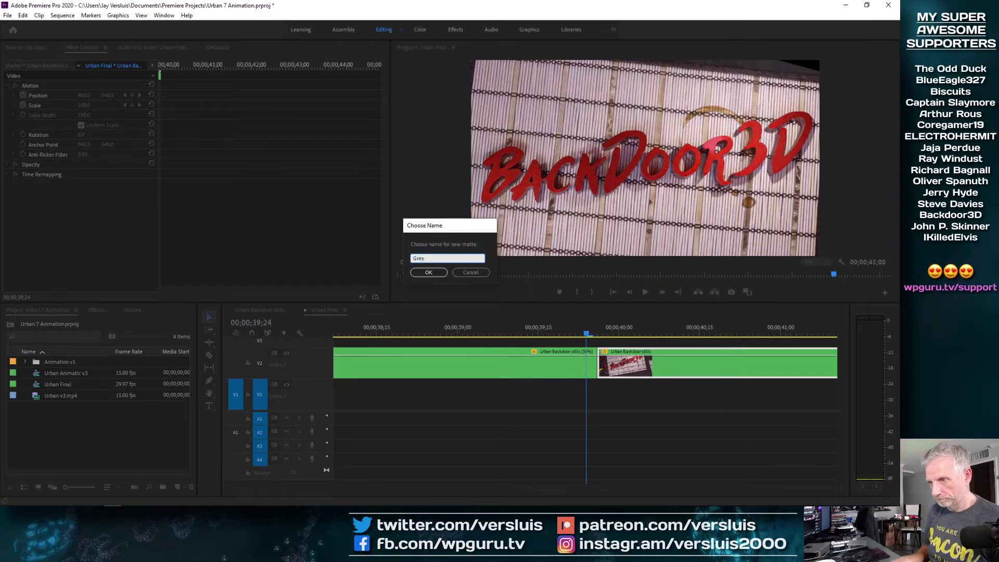
{"action": "left_click", "coordinate": [429, 273]}
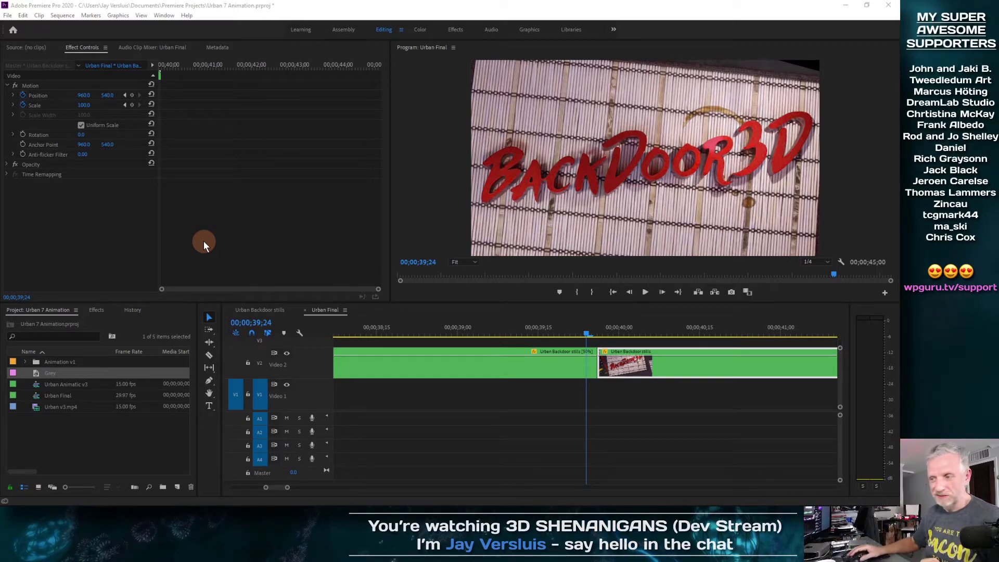
Set a new Speed/Duration for the Grey matte, then drag it onto Video 1
{"action": "right_click", "coordinate": [37, 374]}
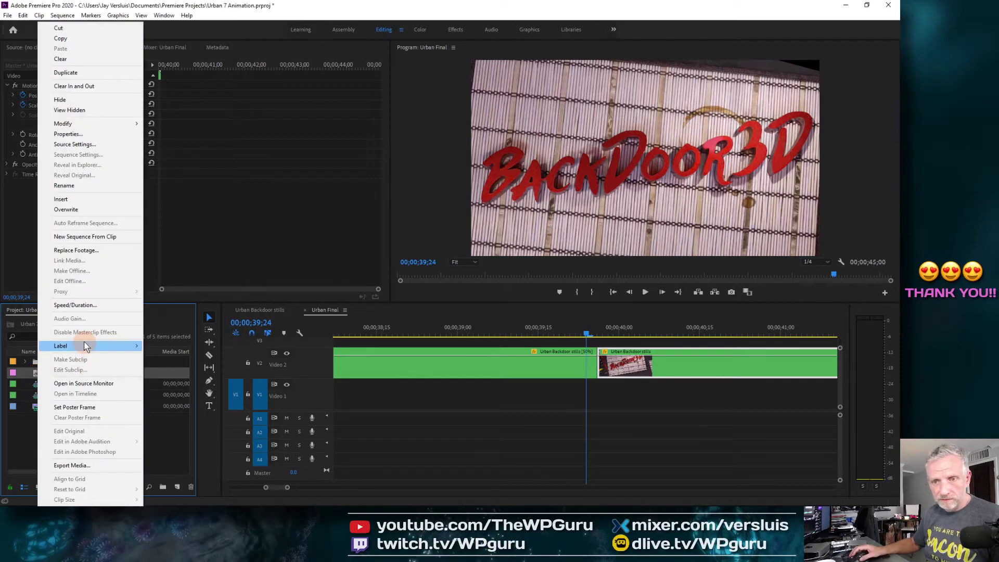
{"action": "left_click", "coordinate": [83, 305]}
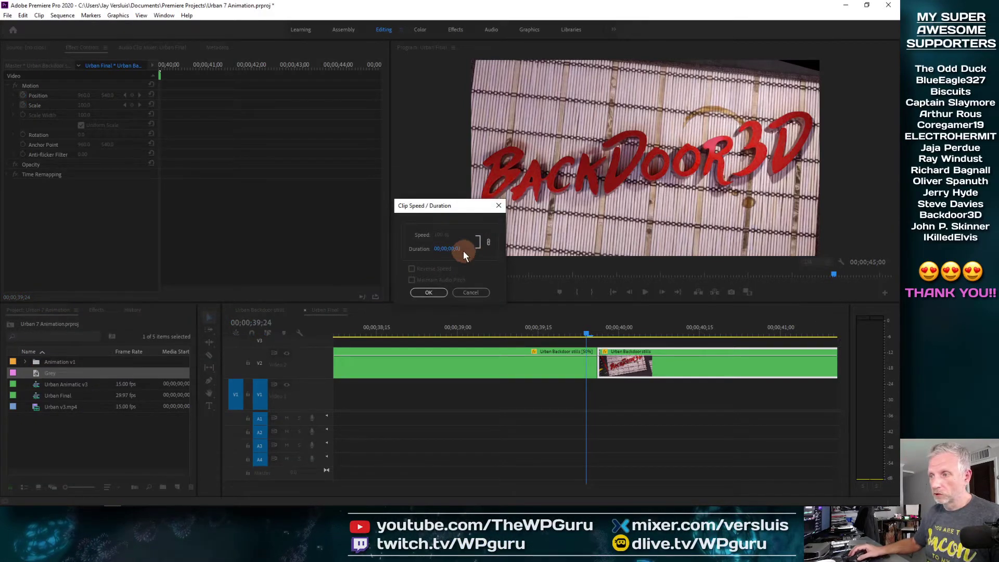
{"action": "left_click", "coordinate": [450, 249]}
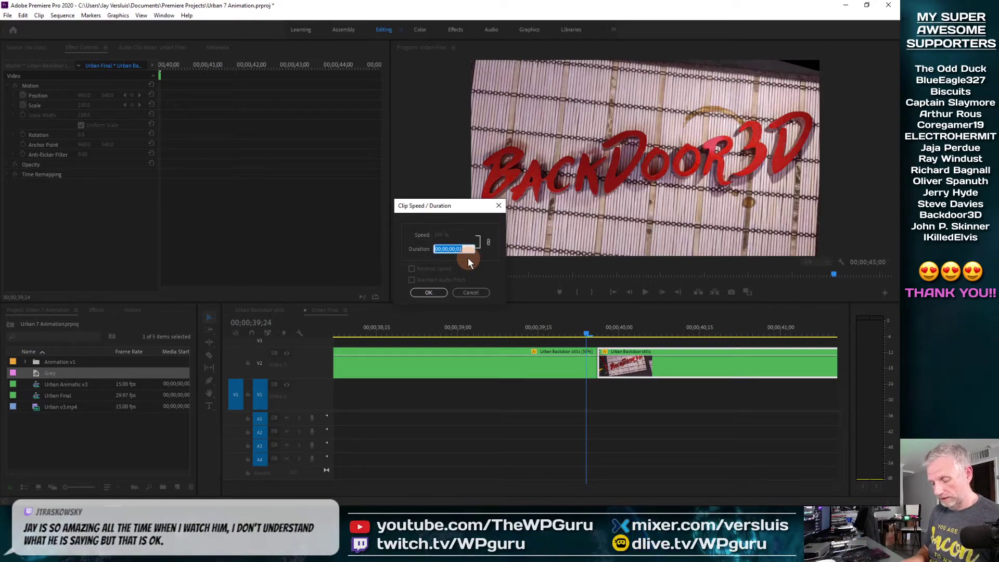
{"action": "key", "text": "Return"}
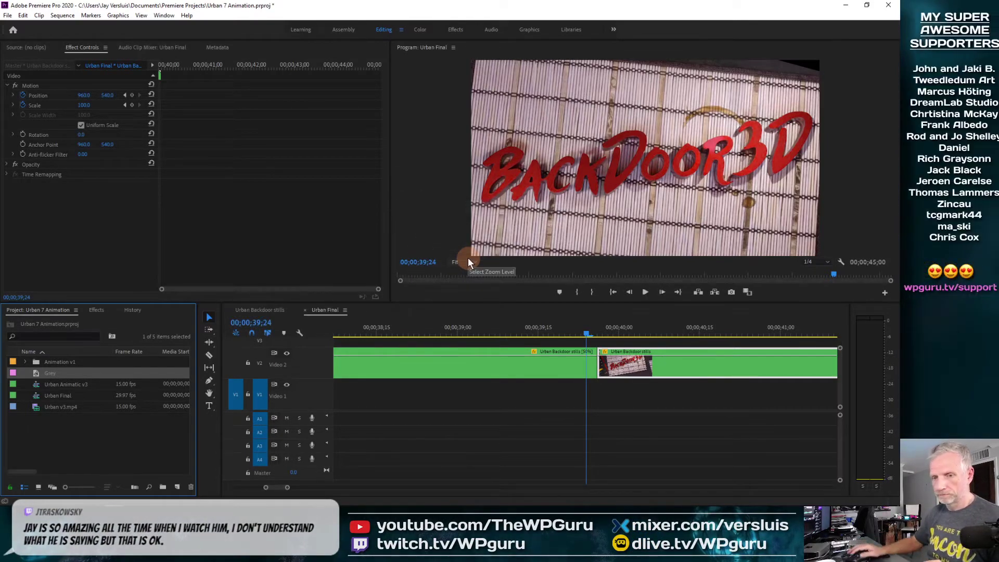
{"action": "left_click_drag", "start_coordinate": [34, 373], "coordinate": [416, 393]}
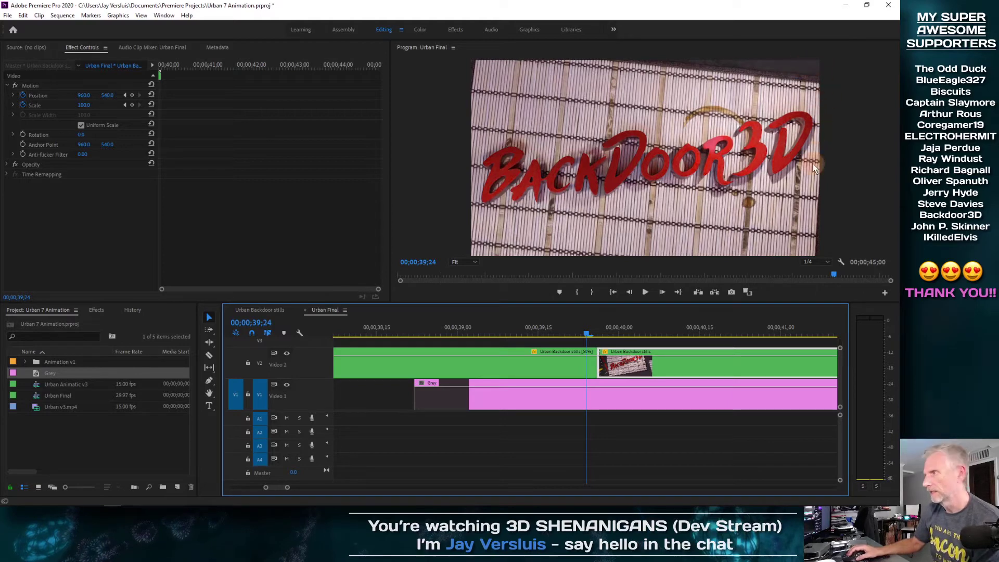
{"action": "left_click", "coordinate": [489, 400]}
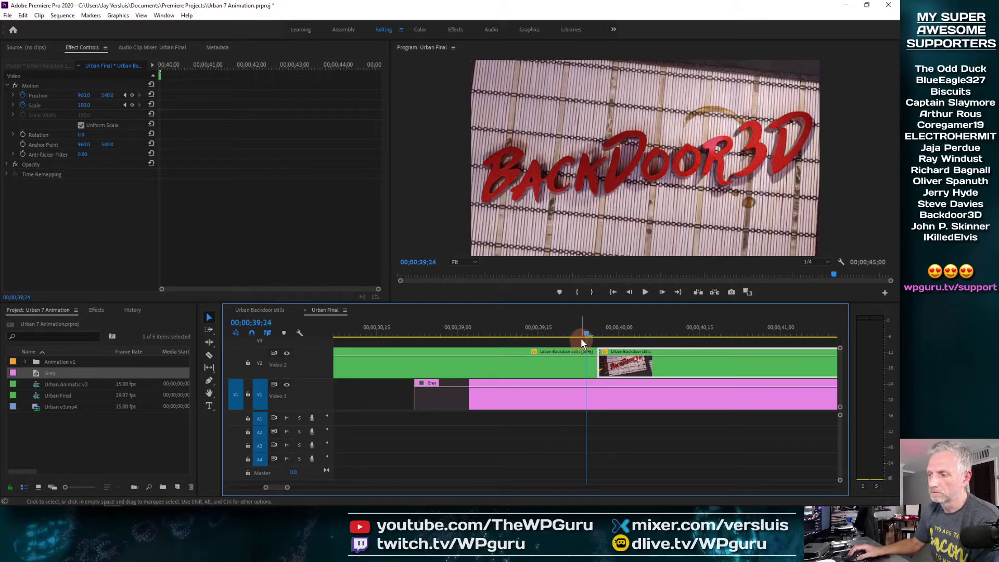
Move the Grey matte earlier to about 32 seconds and extend its end to the stills' end
{"action": "left_click", "coordinate": [475, 462]}
{"action": "key", "text": "minus"}
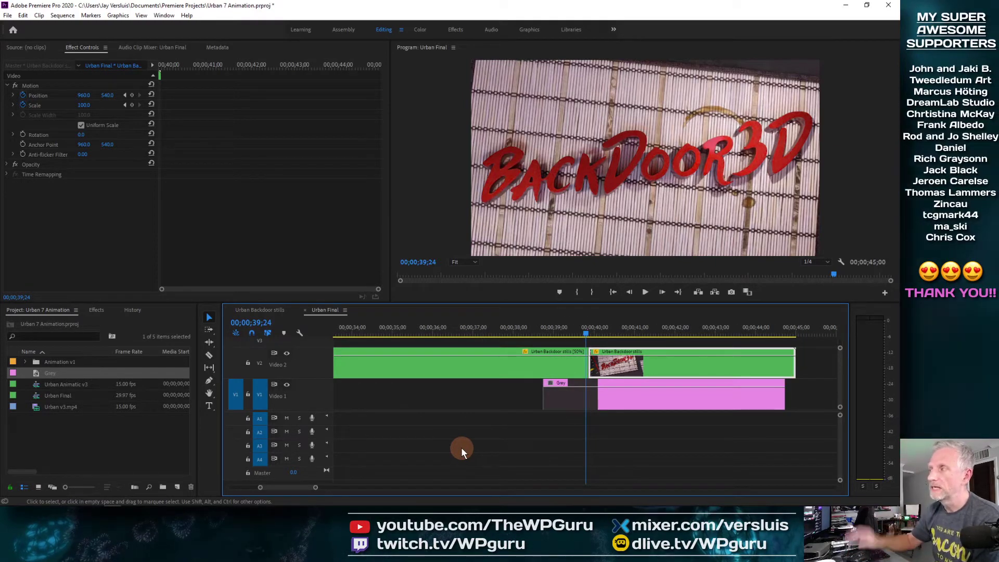
{"action": "left_click_drag", "start_coordinate": [582, 331], "coordinate": [377, 354]}
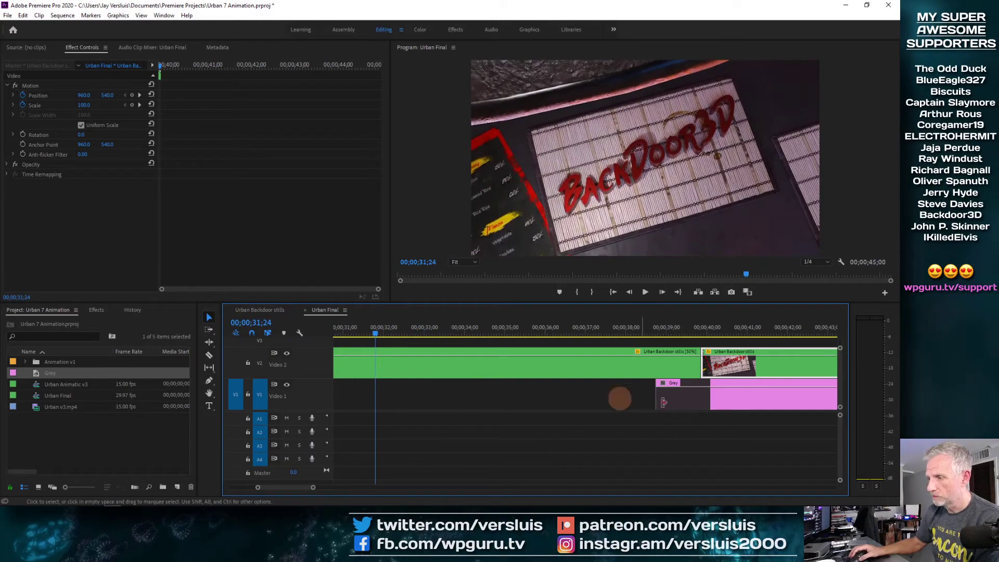
{"action": "left_click_drag", "start_coordinate": [696, 408], "coordinate": [419, 410]}
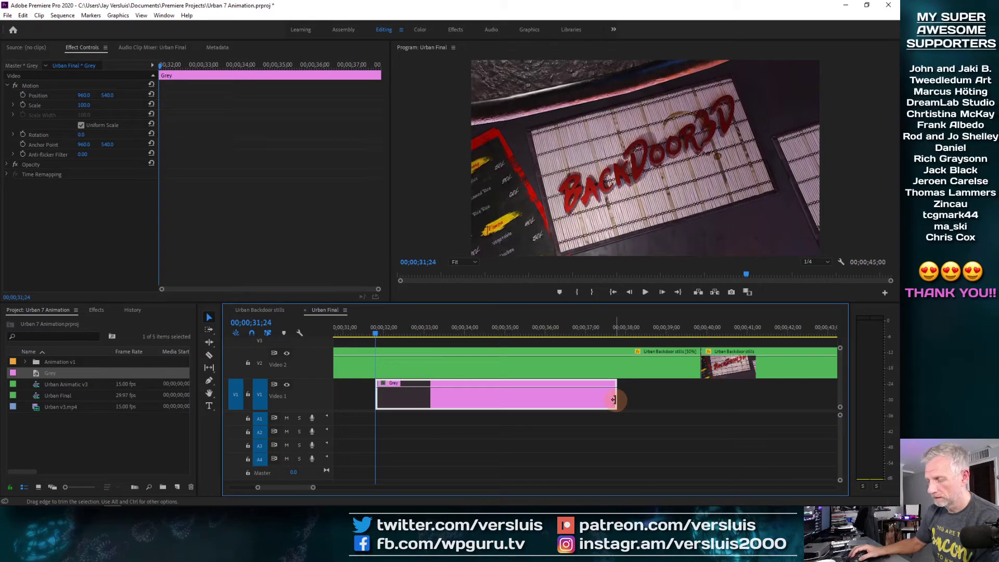
{"action": "key", "text": "minus"}
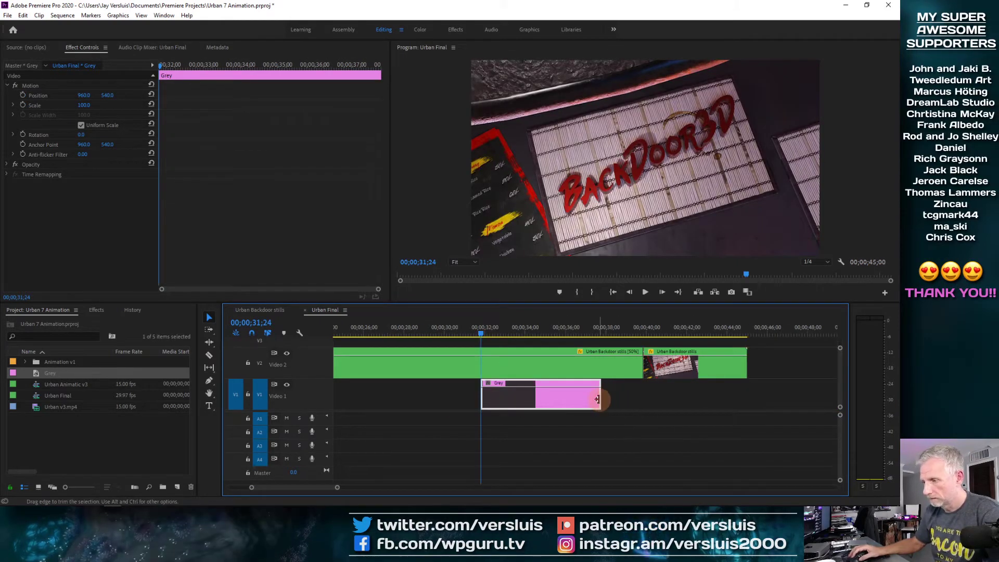
{"action": "left_click_drag", "start_coordinate": [615, 399], "coordinate": [757, 399]}
Play back and scrub between 32 and 39 seconds to review the matte under the stills
{"action": "key", "text": "space"}
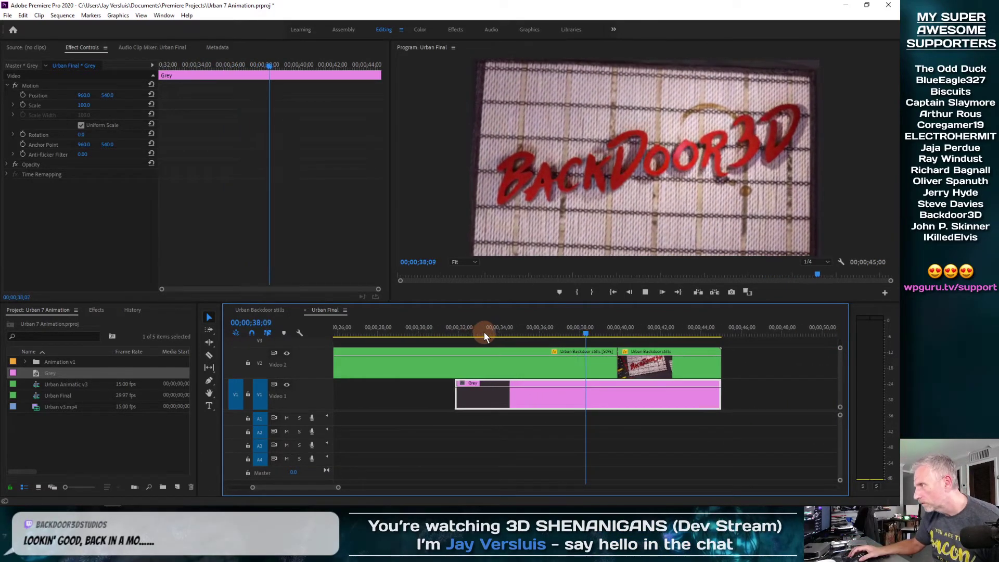
{"action": "key", "text": "space"}
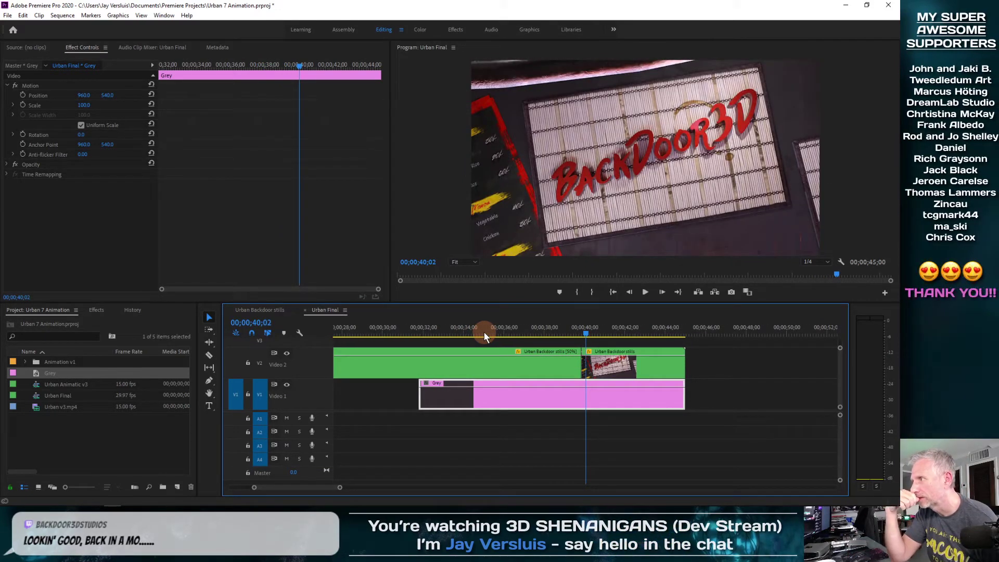
{"action": "left_click_drag", "start_coordinate": [484, 332], "coordinate": [433, 332]}
{"action": "left_click_drag", "start_coordinate": [444, 331], "coordinate": [480, 345]}
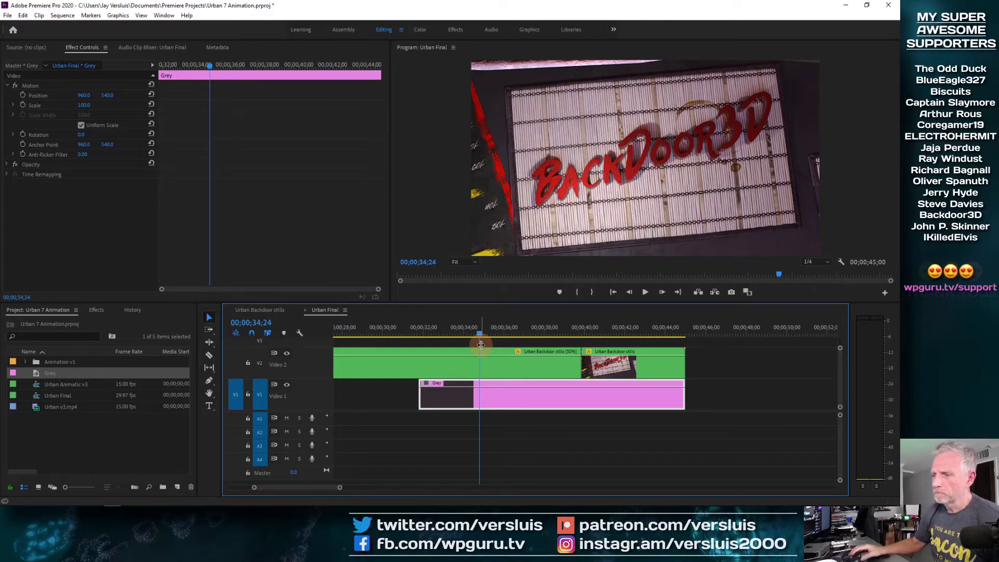
{"action": "left_click_drag", "start_coordinate": [482, 339], "coordinate": [573, 338]}
{"action": "left_click", "coordinate": [625, 371]}
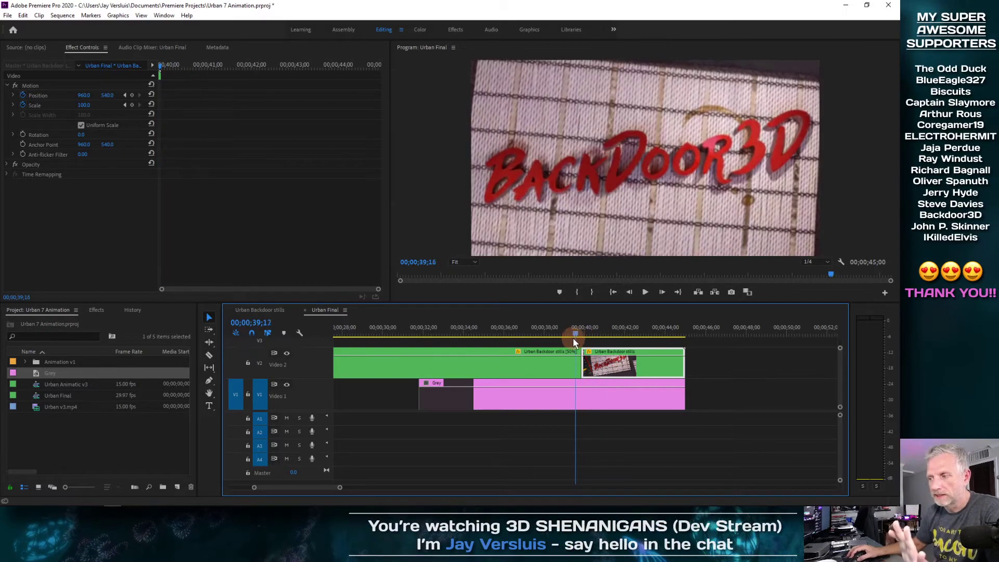
Select the first Backdoor stills clip and zoom in on its end near 39;18
{"action": "left_click", "coordinate": [558, 370]}
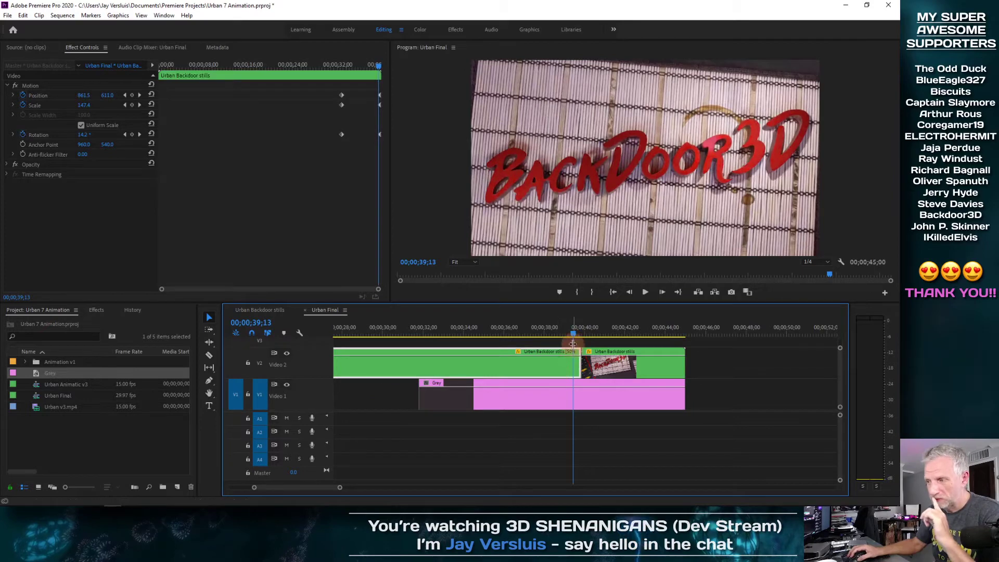
{"action": "left_click", "coordinate": [367, 142]}
{"action": "left_click_drag", "start_coordinate": [376, 66], "coordinate": [385, 66]}
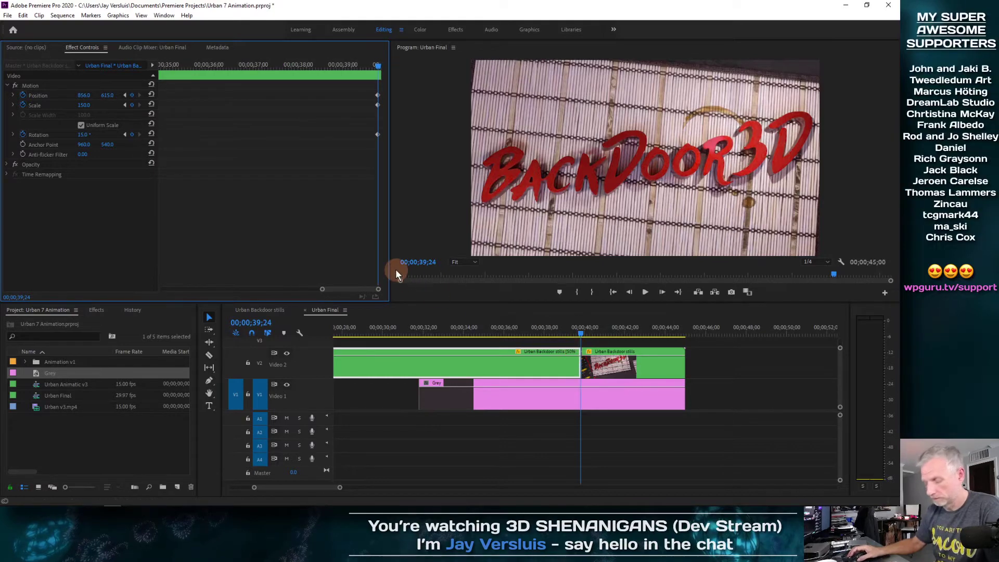
{"action": "left_click", "coordinate": [535, 331]}
{"action": "key", "text": "equal"}
{"action": "key", "text": "equal"}
{"action": "mouse_move", "coordinate": [703, 323]}
{"action": "left_mouse_down"}
{"action": "mouse_move", "coordinate": [779, 321]}
{"action": "mouse_move", "coordinate": [776, 351]}
{"action": "left_mouse_up"}
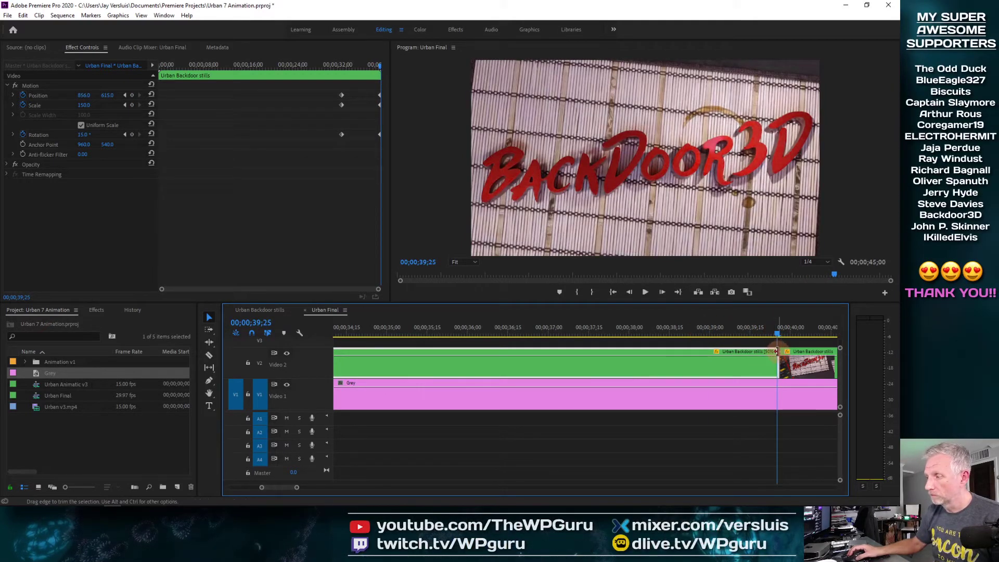
{"action": "right_click", "coordinate": [777, 352]}
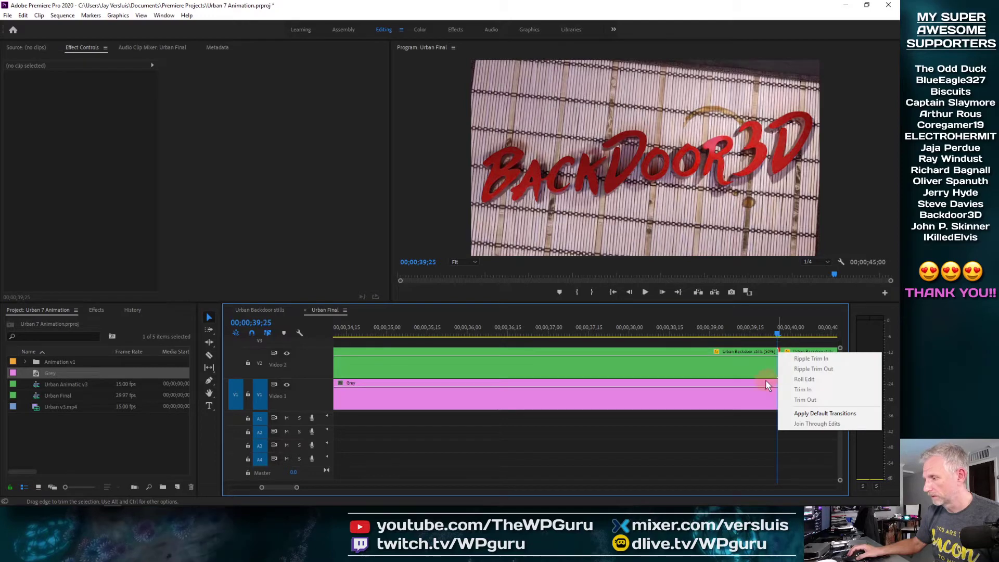
{"action": "left_click", "coordinate": [759, 327]}
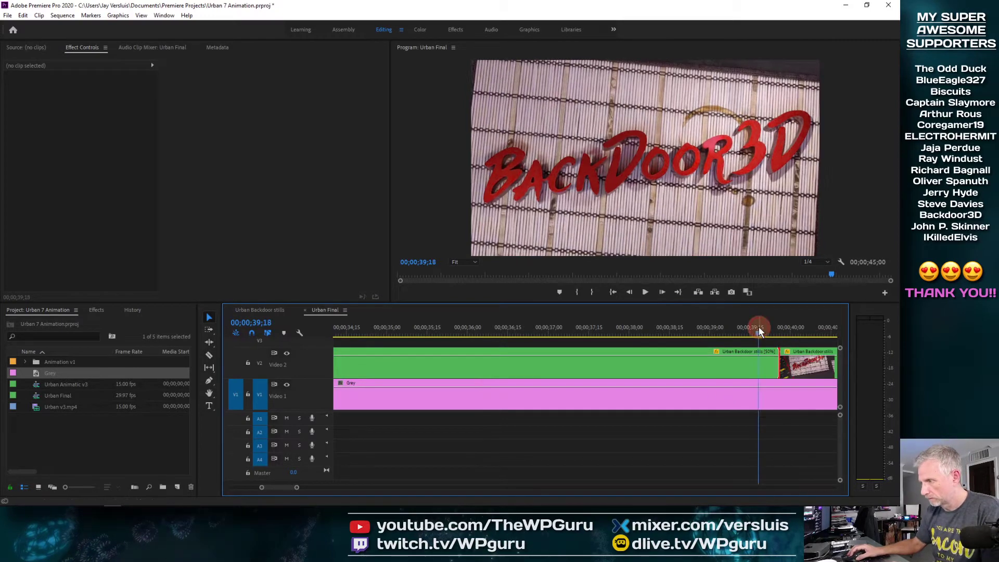
{"action": "key", "text": "equal"}
{"action": "key", "text": "equal"}
Copy the first stills clip's Motion keyframes
{"action": "right_click", "coordinate": [697, 358]}
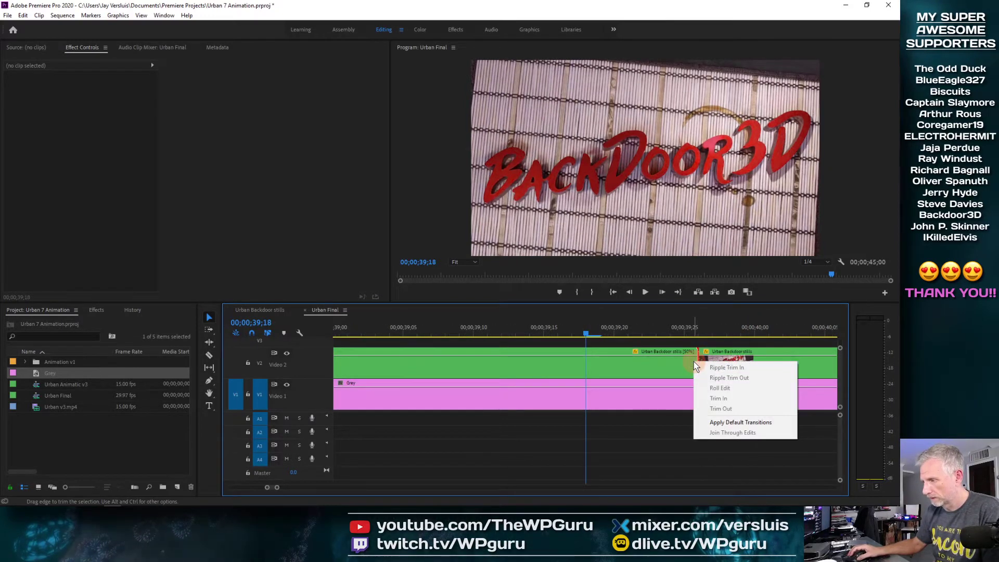
{"action": "left_click", "coordinate": [671, 371]}
{"action": "right_click", "coordinate": [670, 371]}
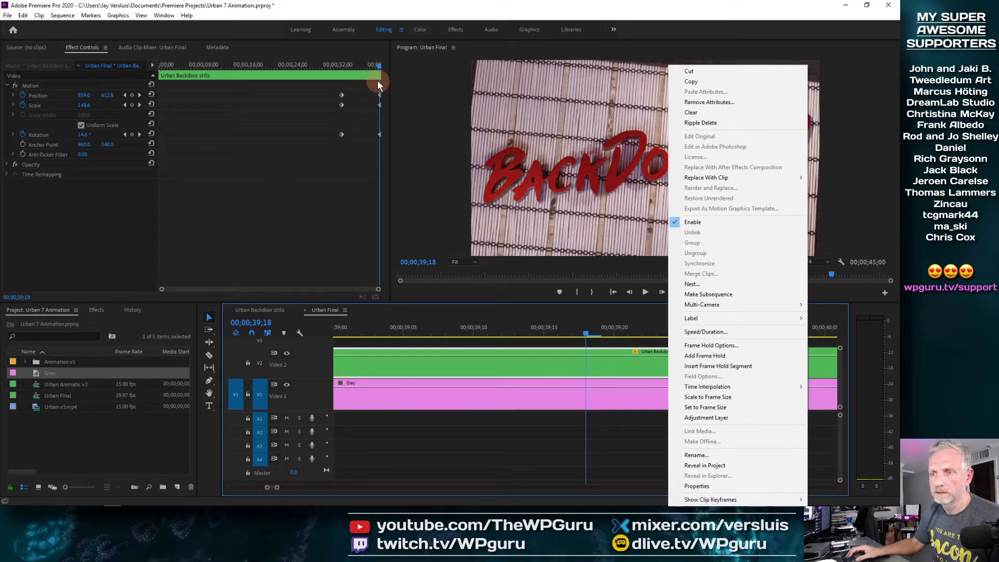
{"action": "right_click", "coordinate": [379, 94]}
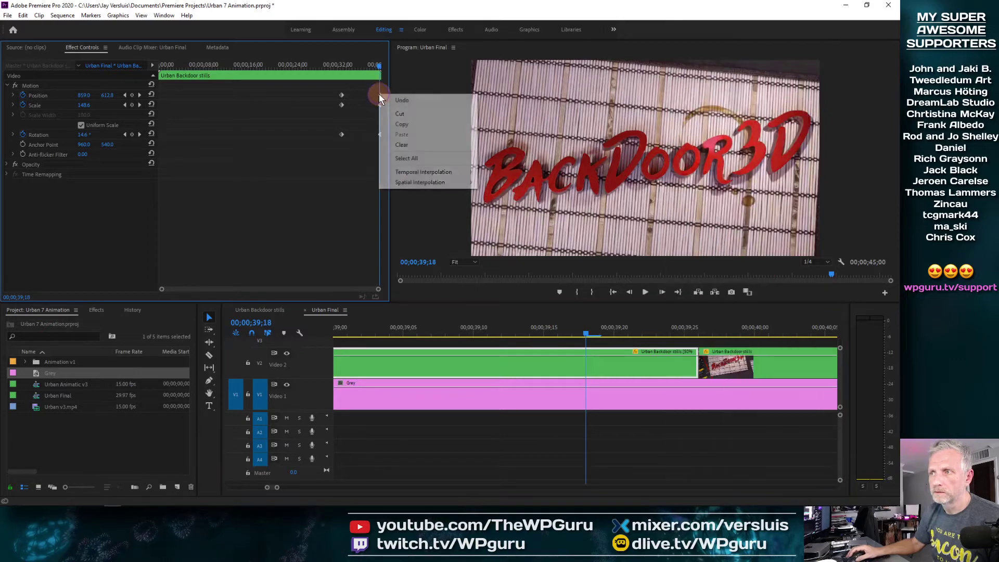
{"action": "left_click", "coordinate": [411, 124]}
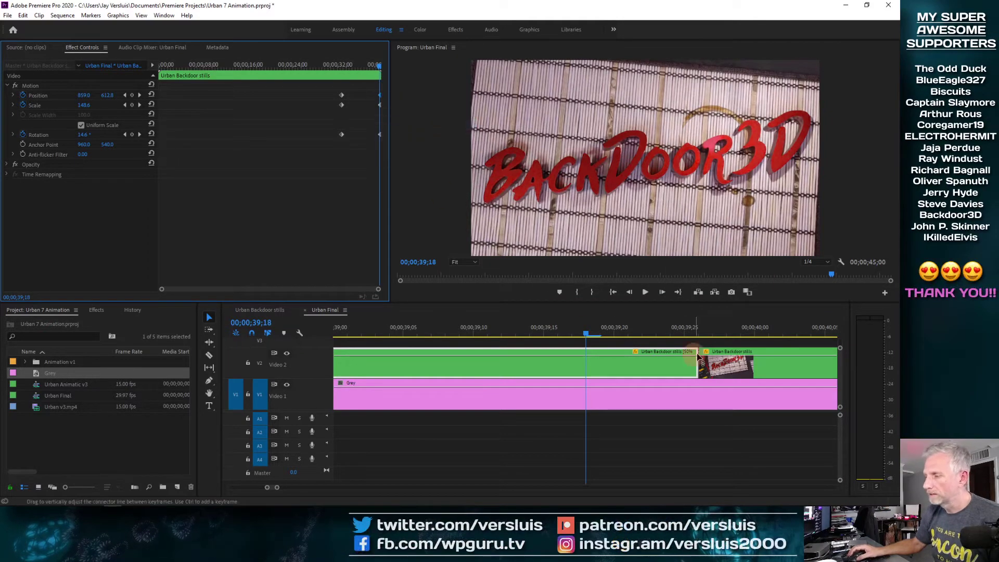
Copy the first Backdoor stills clip with its attributes
{"action": "left_click", "coordinate": [727, 333]}
{"action": "right_click", "coordinate": [739, 362]}
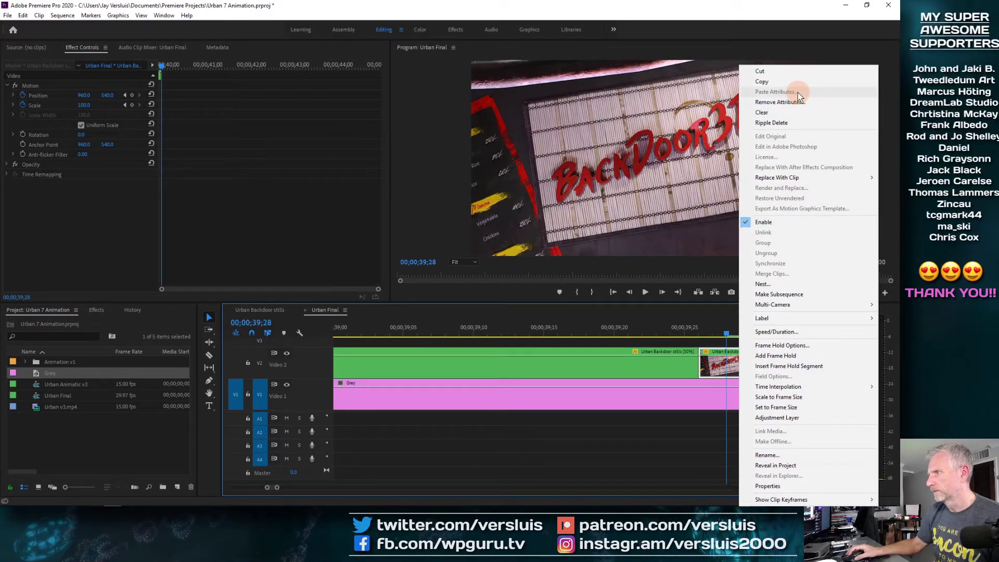
{"action": "left_click", "coordinate": [676, 372]}
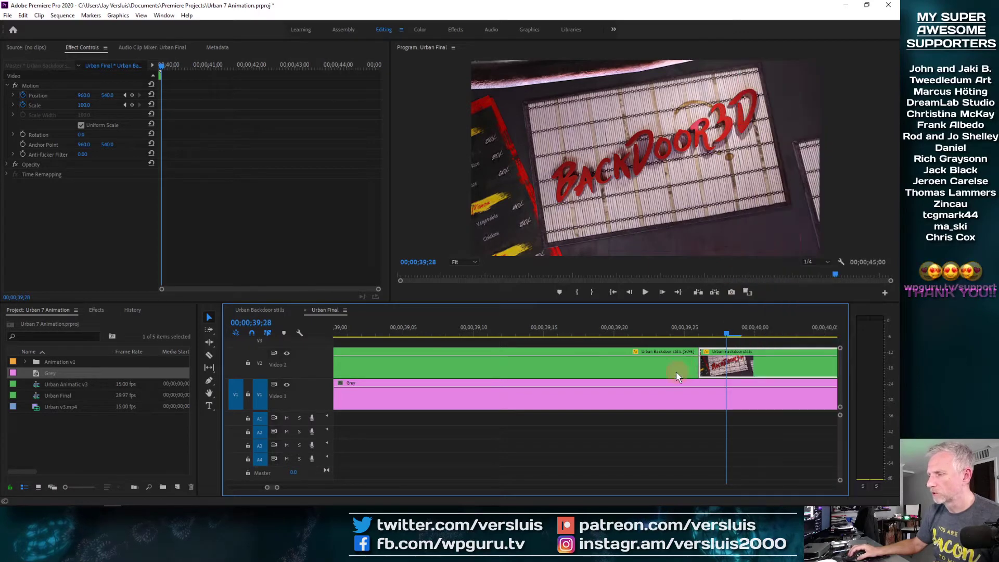
{"action": "right_click", "coordinate": [672, 368]}
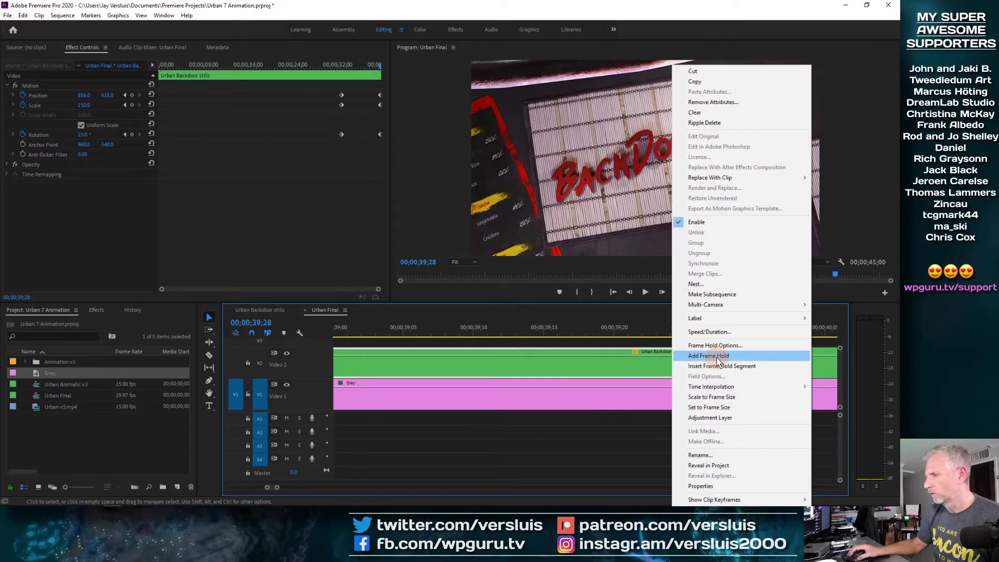
{"action": "left_click", "coordinate": [763, 82]}
{"action": "left_click", "coordinate": [667, 365]}
{"action": "right_click", "coordinate": [667, 366]}
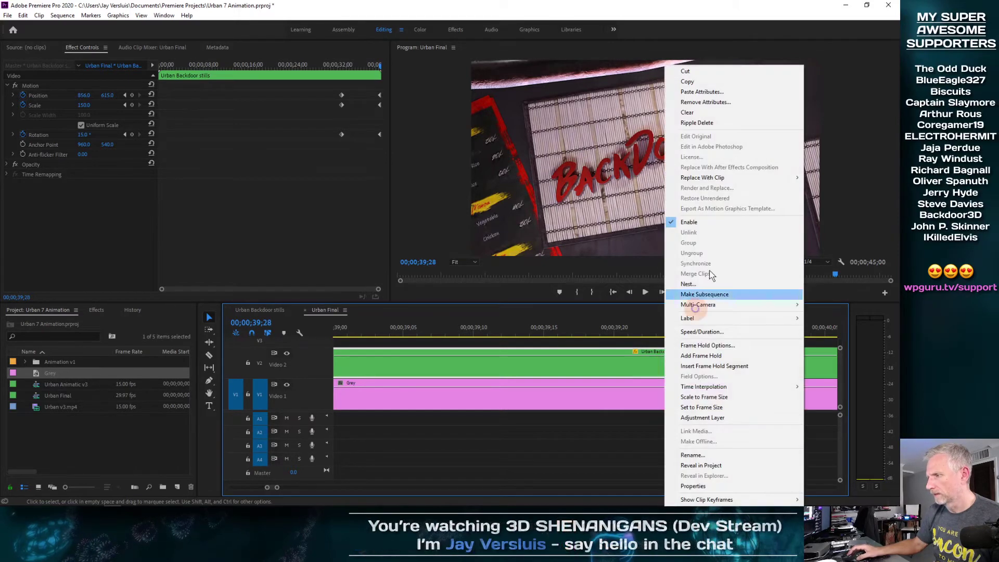
{"action": "left_click", "coordinate": [742, 84]}
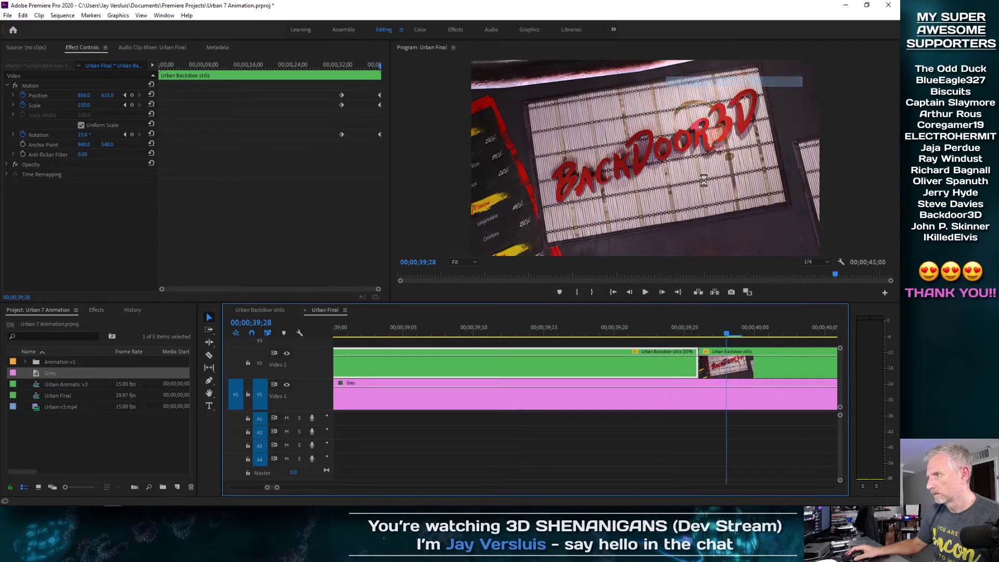
Paste only the Motion attributes onto the following stills clip
{"action": "right_click", "coordinate": [769, 368]}
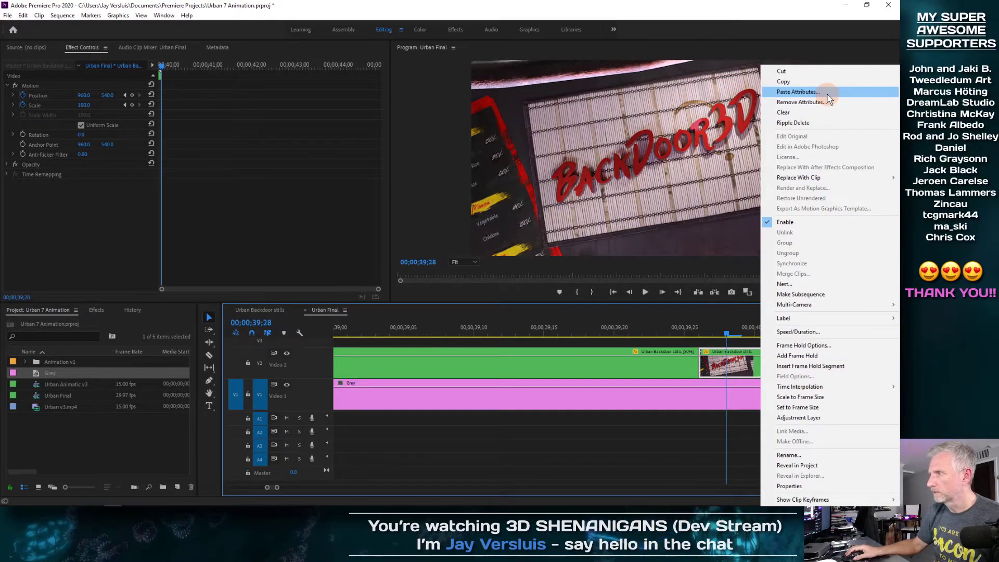
{"action": "left_click", "coordinate": [827, 95]}
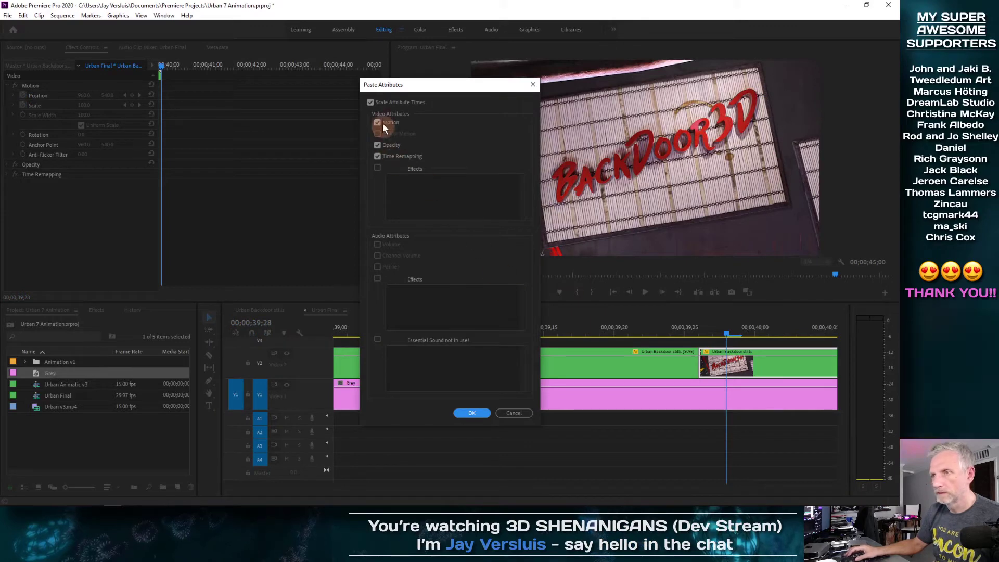
{"action": "left_click", "coordinate": [472, 412]}
{"action": "left_click", "coordinate": [627, 413]}
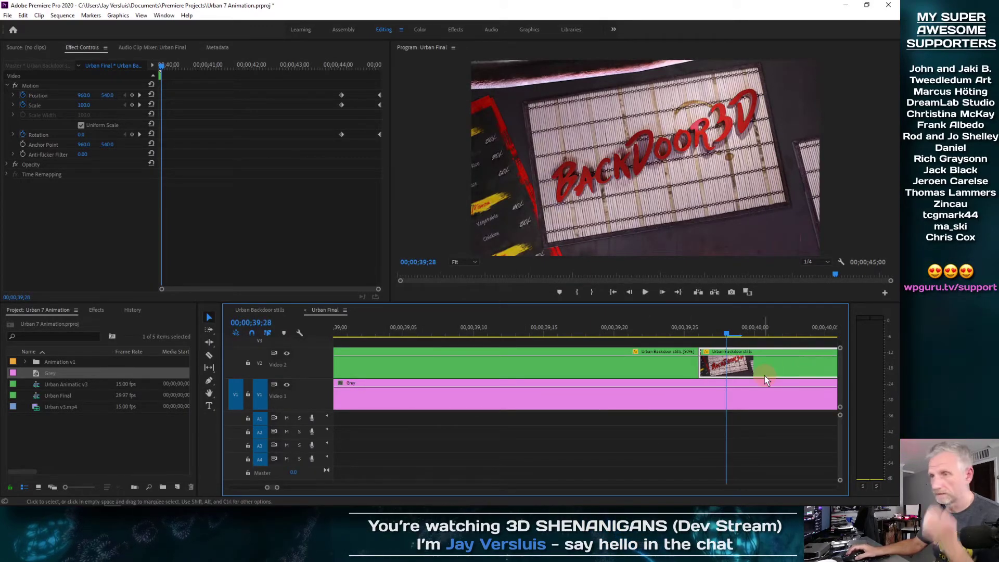
Delete the second stills clip on Video 2 after reviewing around 39;18
{"action": "left_click_drag", "start_coordinate": [728, 334], "coordinate": [682, 340]}
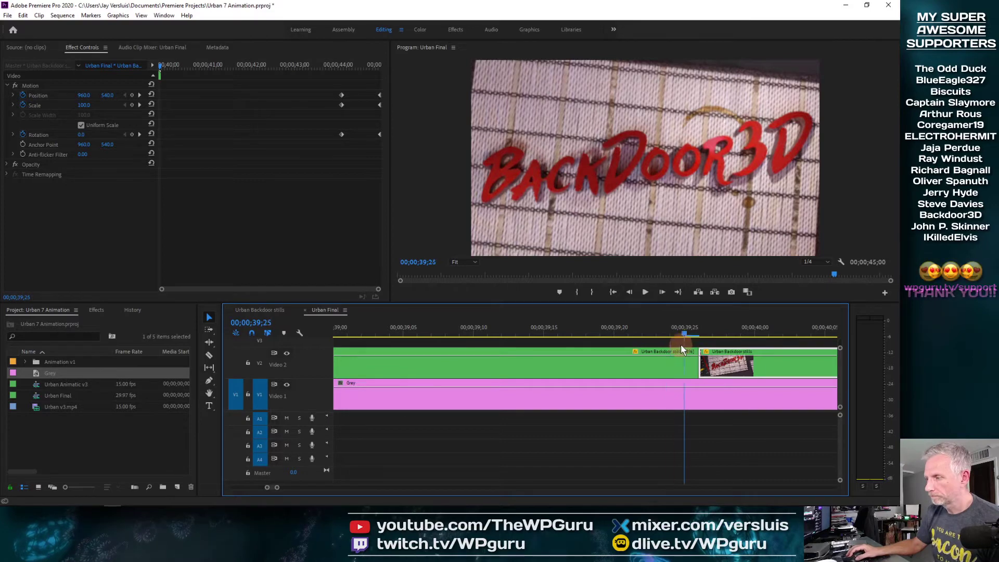
{"action": "mouse_move", "coordinate": [681, 347]}
{"action": "left_mouse_down"}
{"action": "mouse_move", "coordinate": [598, 358]}
{"action": "mouse_move", "coordinate": [747, 345]}
{"action": "mouse_move", "coordinate": [590, 356]}
{"action": "mouse_move", "coordinate": [704, 340]}
{"action": "mouse_move", "coordinate": [663, 354]}
{"action": "left_mouse_up"}
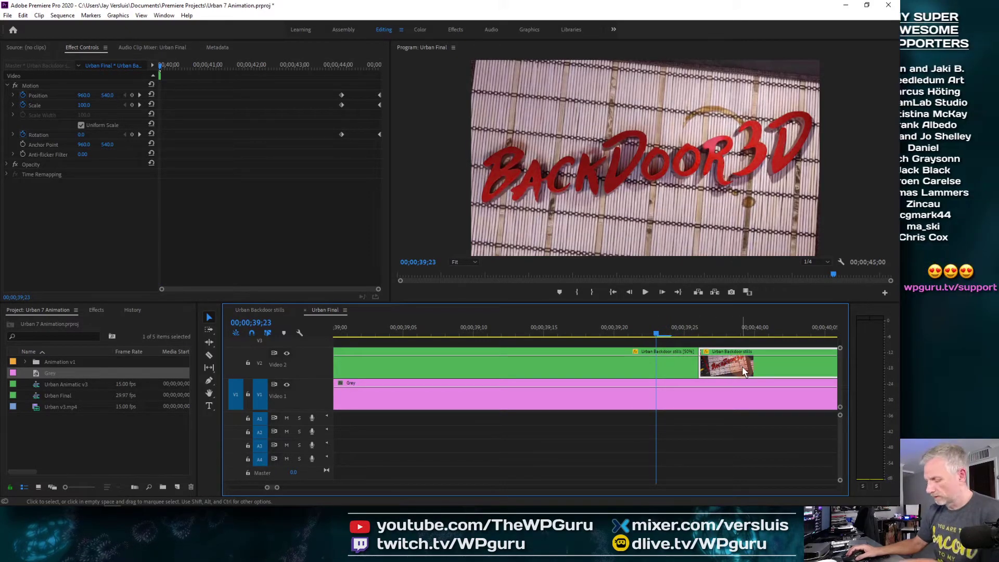
{"action": "key", "text": "Delete"}
{"action": "left_click_drag", "start_coordinate": [656, 334], "coordinate": [687, 333]}
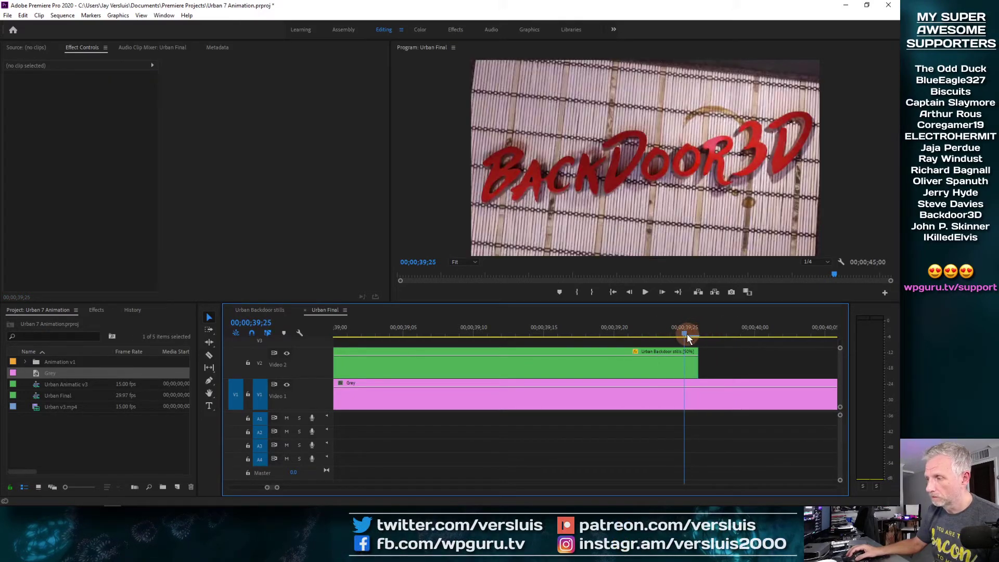
Add a frame hold to the stills clip, then undo the unwanted extra hold segment
{"action": "left_click", "coordinate": [687, 365]}
{"action": "right_click", "coordinate": [688, 365]}
{"action": "left_click", "coordinate": [734, 366]}
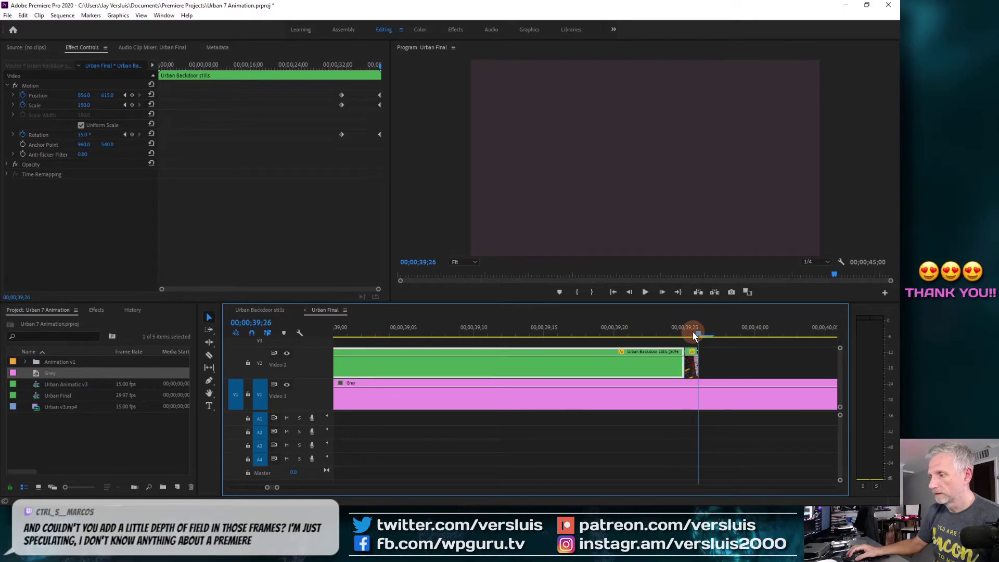
{"action": "left_click", "coordinate": [697, 367]}
{"action": "left_click_drag", "start_coordinate": [696, 368], "coordinate": [848, 361]}
{"action": "left_click_drag", "start_coordinate": [800, 338], "coordinate": [585, 353]}
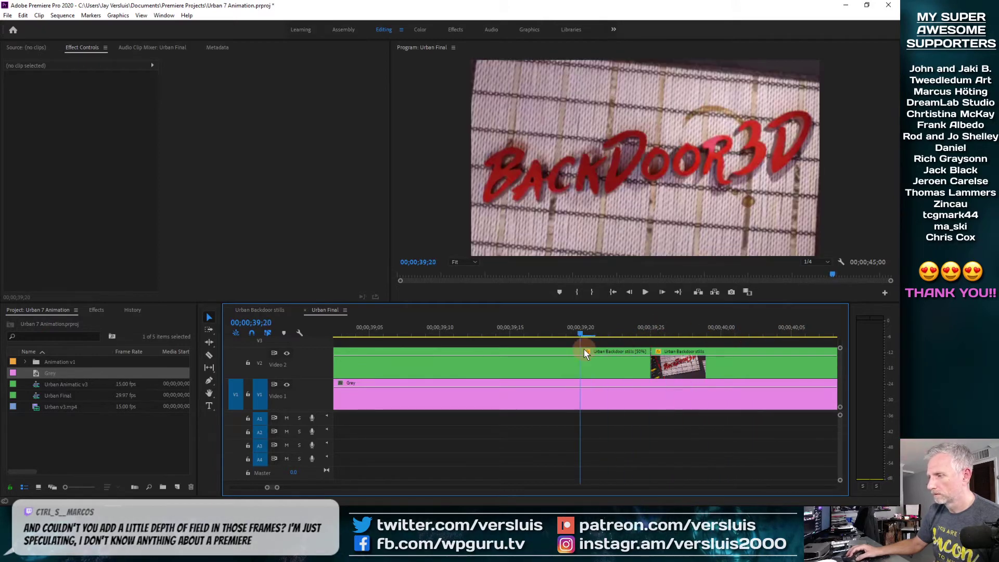
{"action": "left_click", "coordinate": [788, 370]}
{"action": "key", "text": "ctrl+z"}
{"action": "key", "text": "ctrl+z"}
Add a frame hold at 39;24 and extend the hold over the Grey matte
{"action": "left_click_drag", "start_coordinate": [654, 329], "coordinate": [636, 331]}
{"action": "right_click", "coordinate": [655, 366]}
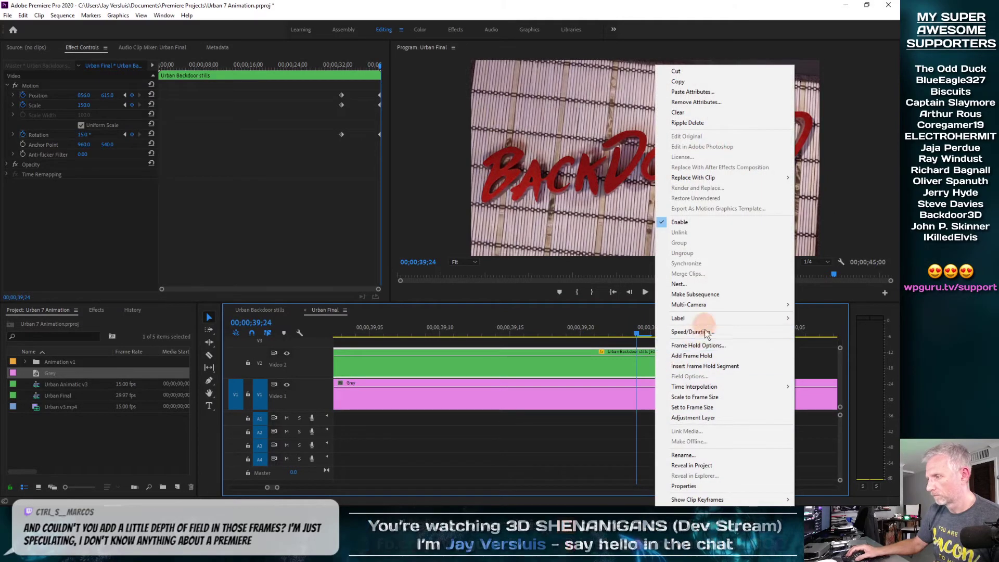
{"action": "left_click", "coordinate": [692, 355]}
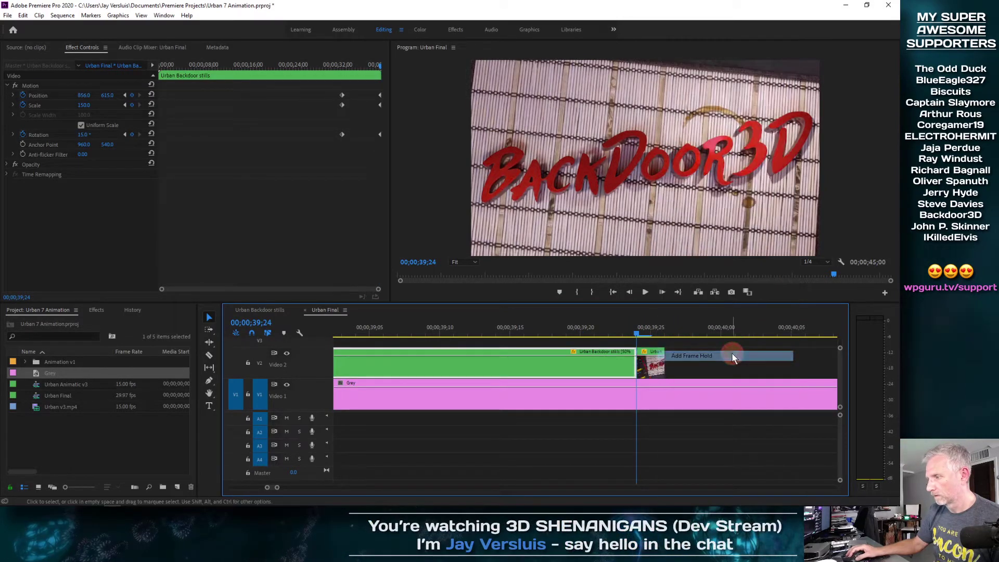
{"action": "left_click", "coordinate": [645, 335]}
{"action": "left_click_drag", "start_coordinate": [644, 335], "coordinate": [839, 360]}
{"action": "left_click_drag", "start_coordinate": [621, 337], "coordinate": [673, 337]}
{"action": "key", "text": "backslash"}
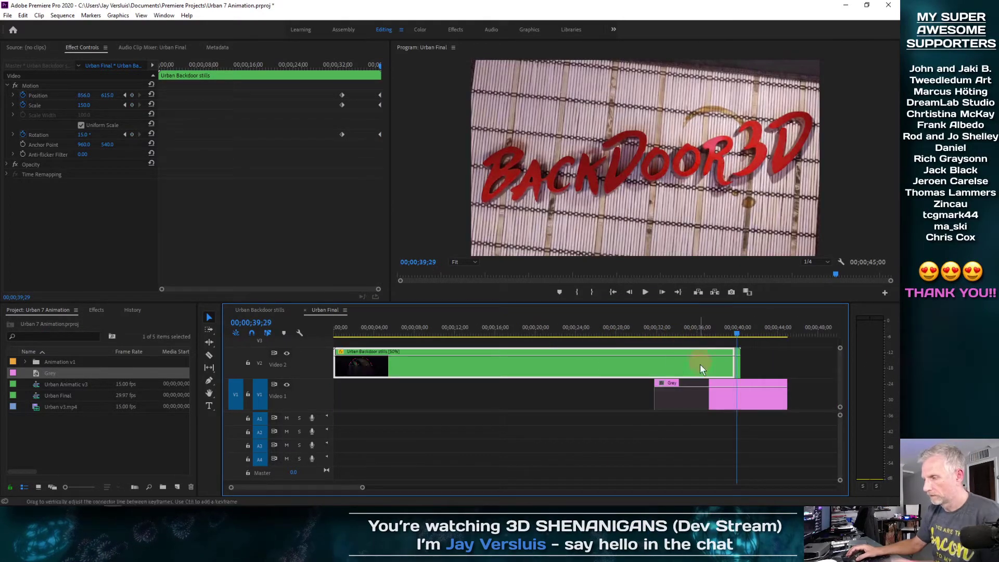
{"action": "left_click_drag", "start_coordinate": [746, 362], "coordinate": [787, 363]}
{"action": "left_click_drag", "start_coordinate": [735, 334], "coordinate": [686, 333]}
Save the project with Ctrl+S and scrub through the zoom-in animation up to 38;28
{"action": "key", "text": "ctrl+s"}
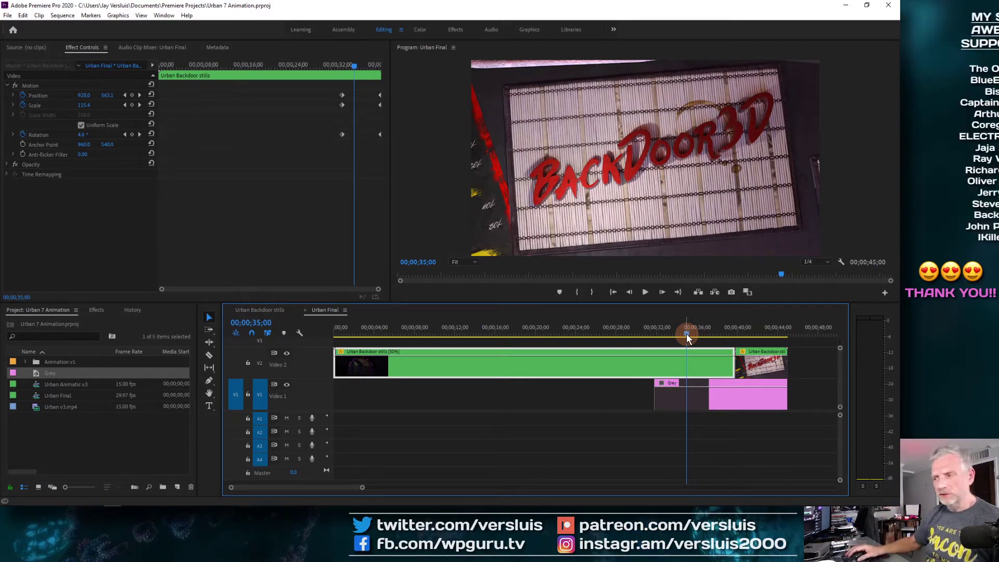
{"action": "mouse_move", "coordinate": [686, 333]}
{"action": "left_mouse_down"}
{"action": "mouse_move", "coordinate": [626, 341]}
{"action": "mouse_move", "coordinate": [700, 327]}
{"action": "left_mouse_up"}
{"action": "key", "text": "="}
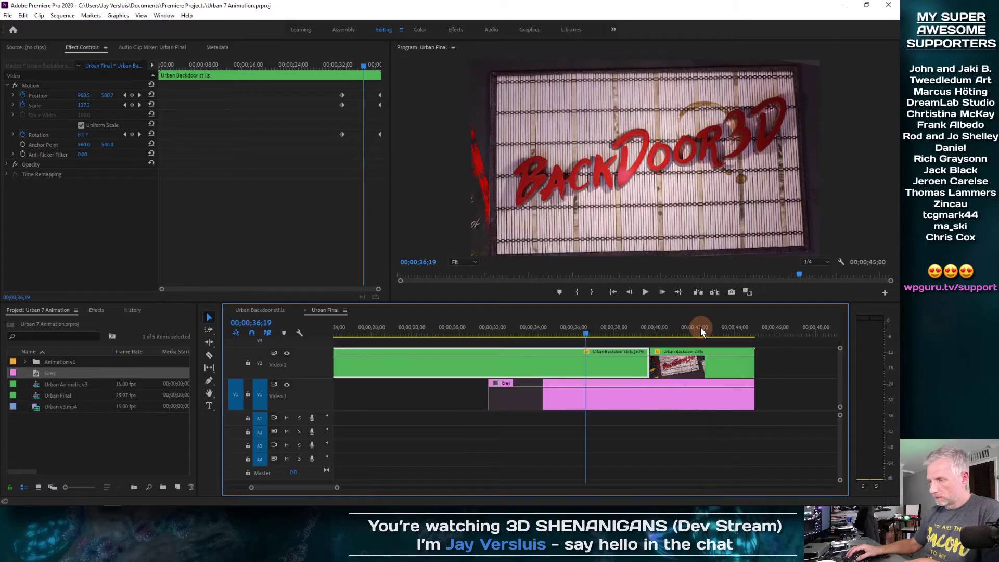
{"action": "left_click_drag", "start_coordinate": [583, 336], "coordinate": [510, 345]}
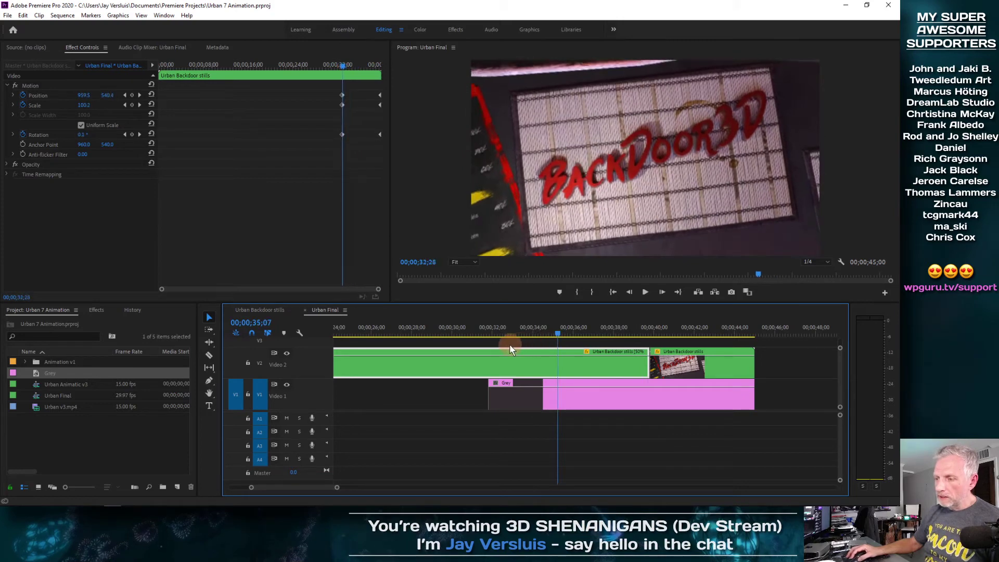
Drag Change Color from Video Effects > Color Correction onto the Grey matte clip
{"action": "left_click", "coordinate": [532, 405]}
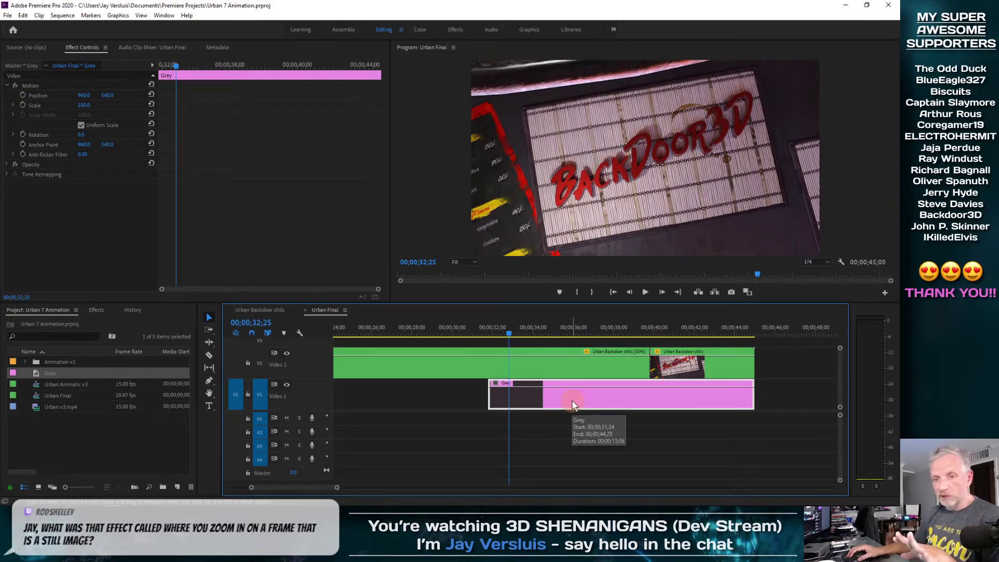
{"action": "left_click", "coordinate": [95, 310]}
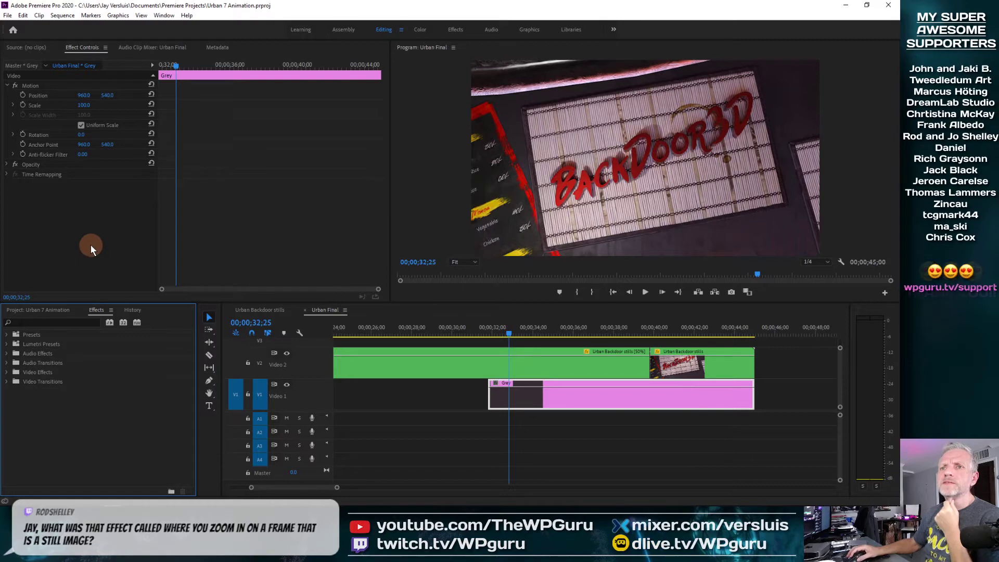
{"action": "left_click", "coordinate": [7, 372]}
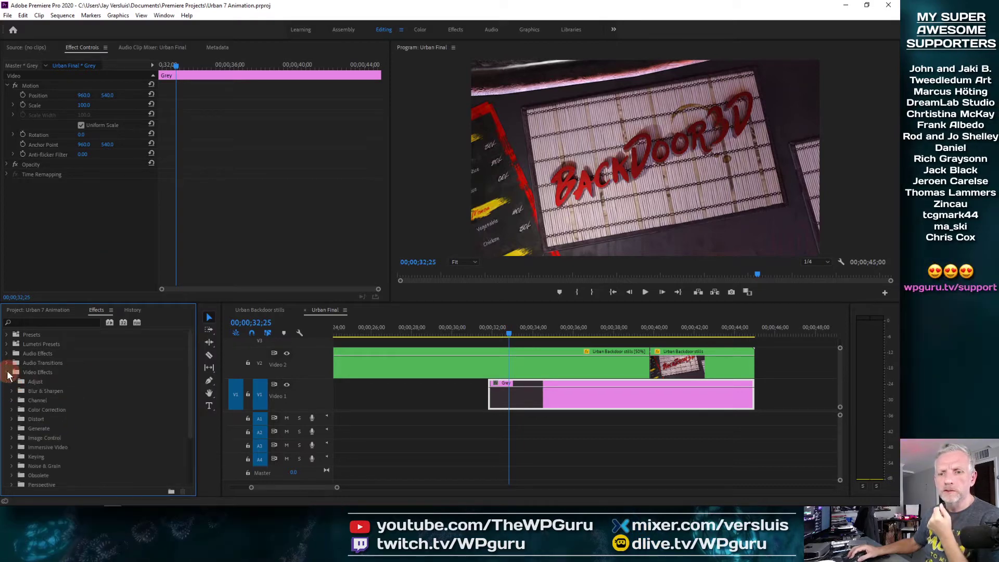
{"action": "left_click", "coordinate": [12, 410]}
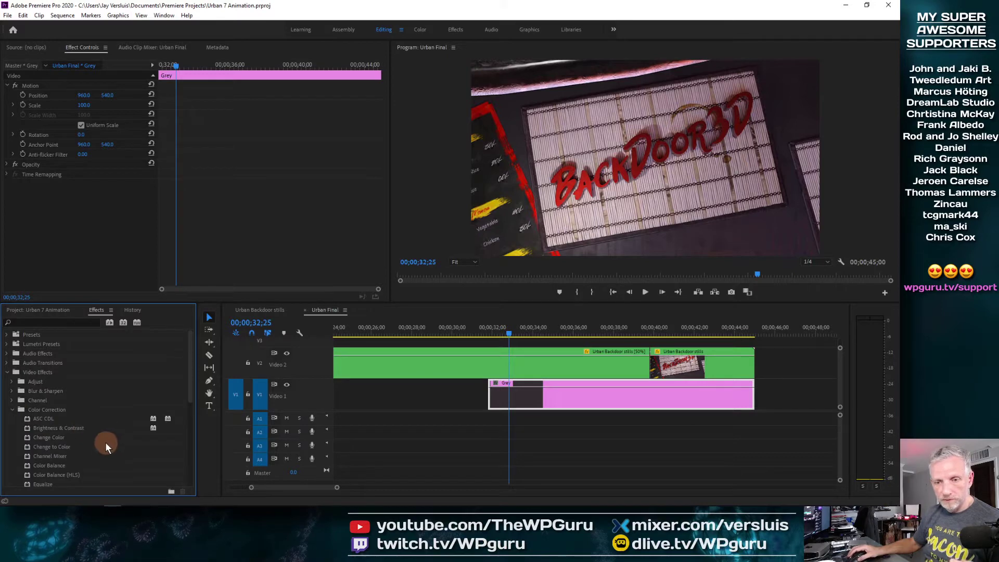
{"action": "scroll", "coordinate": [105, 442], "scroll_direction": "down", "scroll_amount": 1}
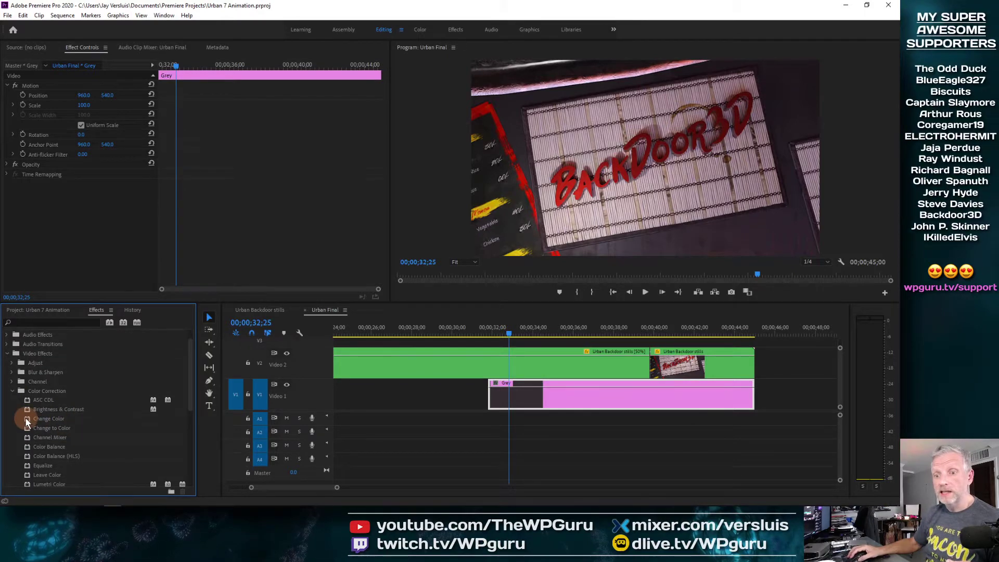
{"action": "left_click_drag", "start_coordinate": [26, 422], "coordinate": [524, 406]}
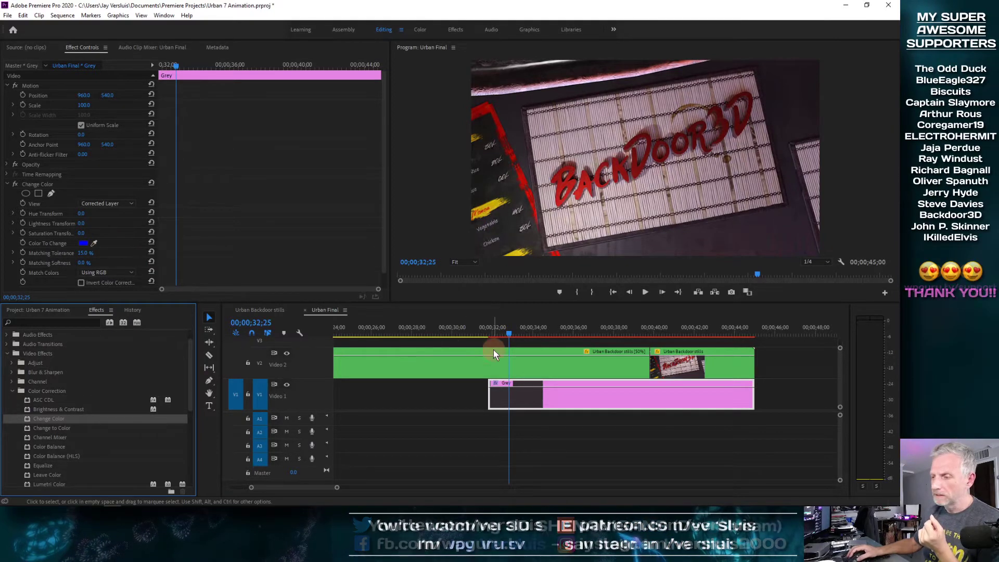
Delete Change Color, try Brightness & Contrast on the Grey clip, then remove it
{"action": "left_click", "coordinate": [7, 184]}
{"action": "left_click", "coordinate": [35, 184]}
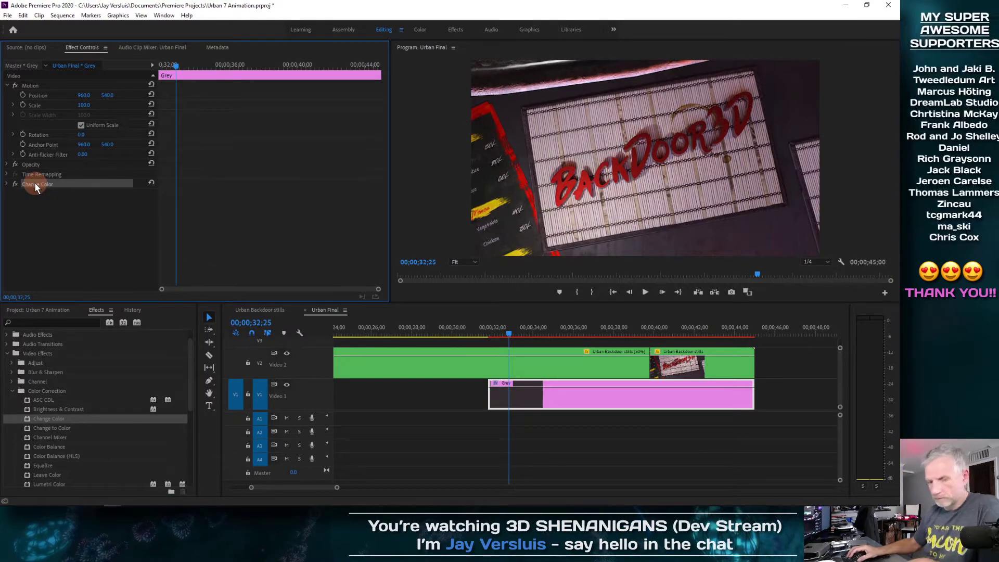
{"action": "key", "text": "Delete"}
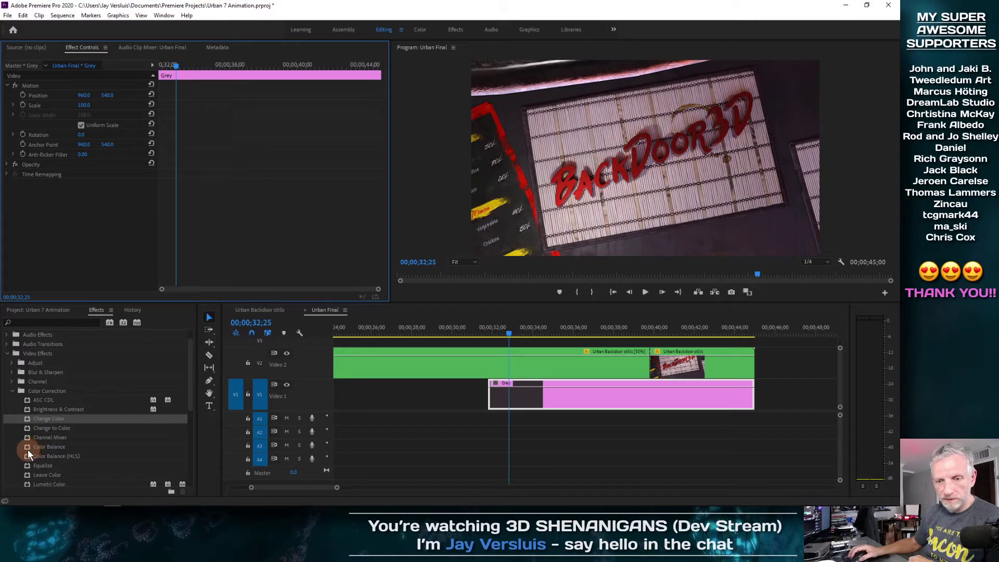
{"action": "scroll", "coordinate": [28, 454], "scroll_direction": "down", "scroll_amount": 1}
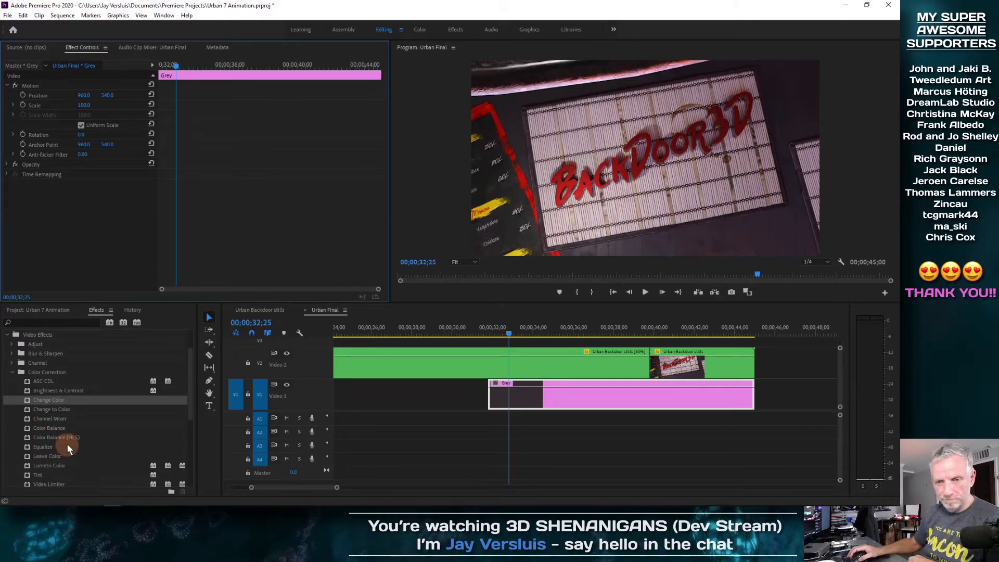
{"action": "left_click_drag", "start_coordinate": [26, 390], "coordinate": [550, 396]}
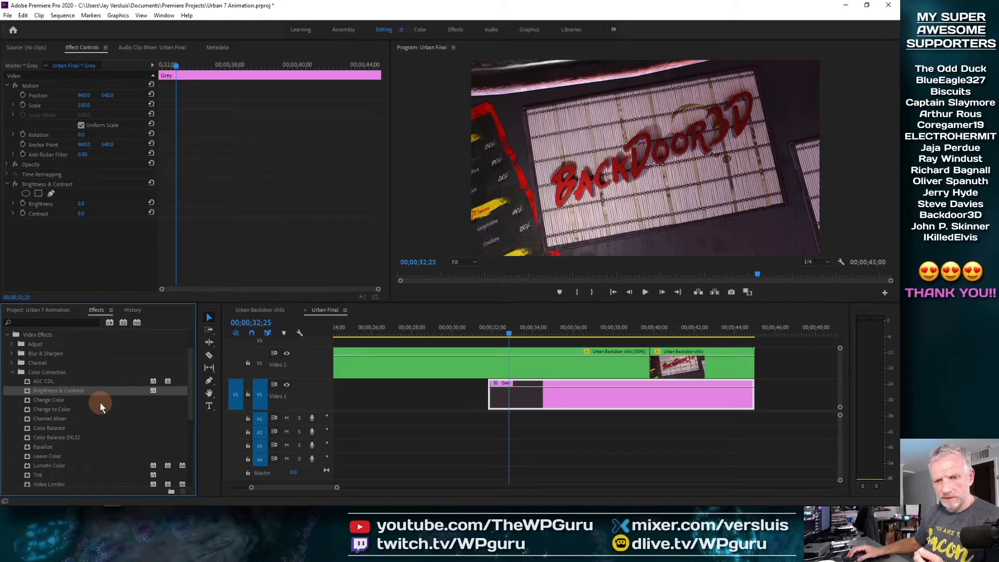
{"action": "left_click", "coordinate": [27, 183]}
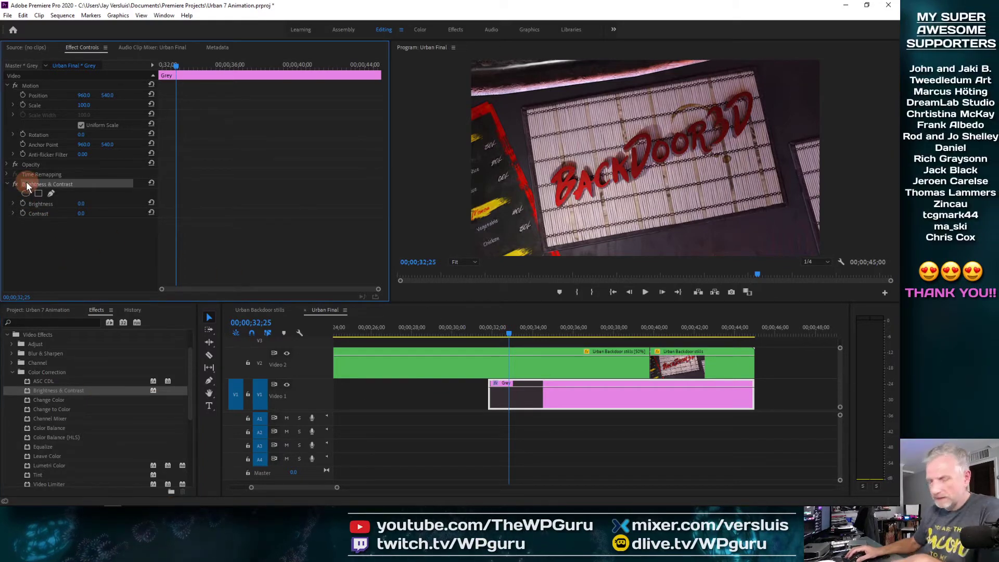
{"action": "key", "text": "Delete"}
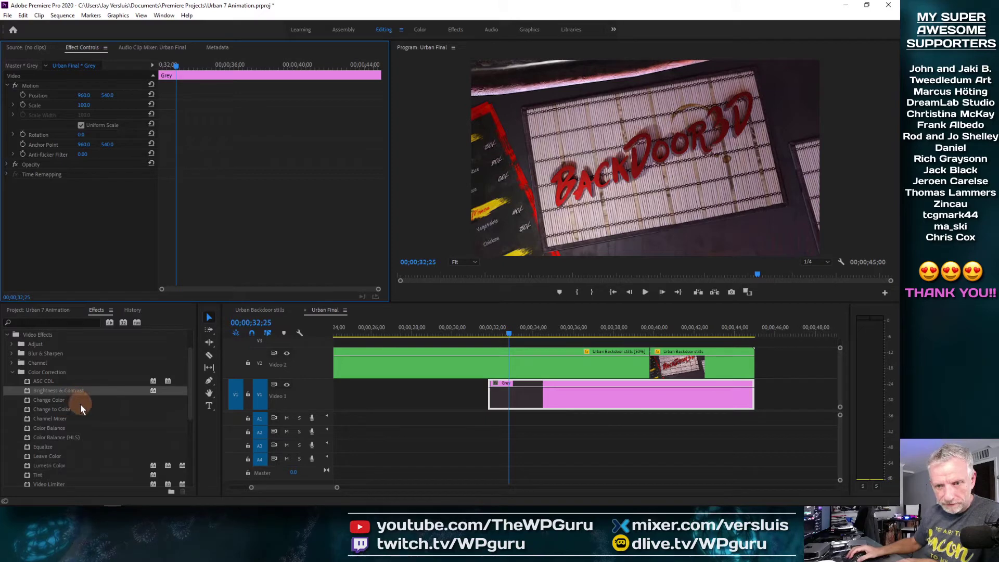
Try Change to Color and then Color Balance on the Grey clip, deleting each
{"action": "left_click_drag", "start_coordinate": [49, 409], "coordinate": [553, 406]}
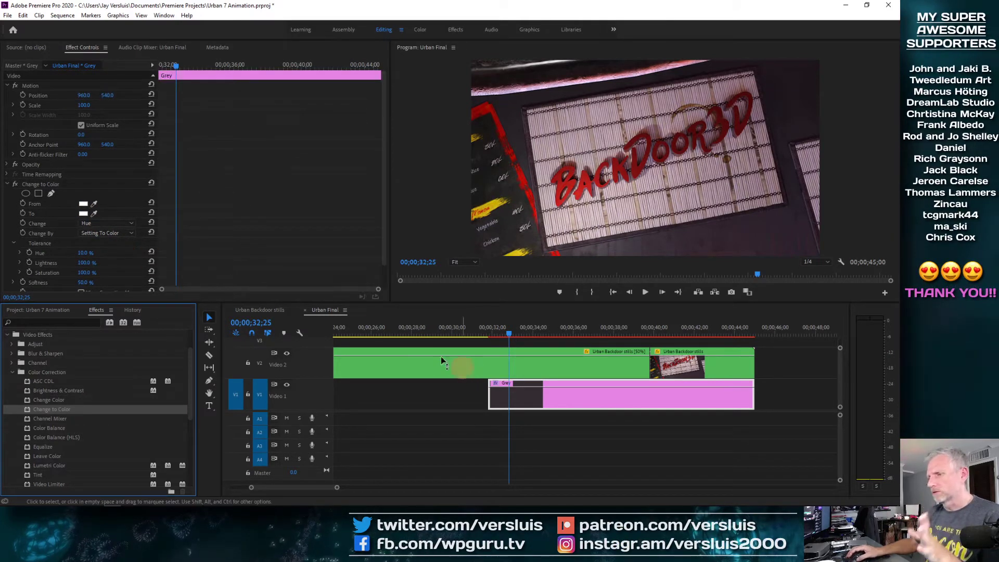
{"action": "left_click", "coordinate": [45, 183]}
{"action": "key", "text": "Delete"}
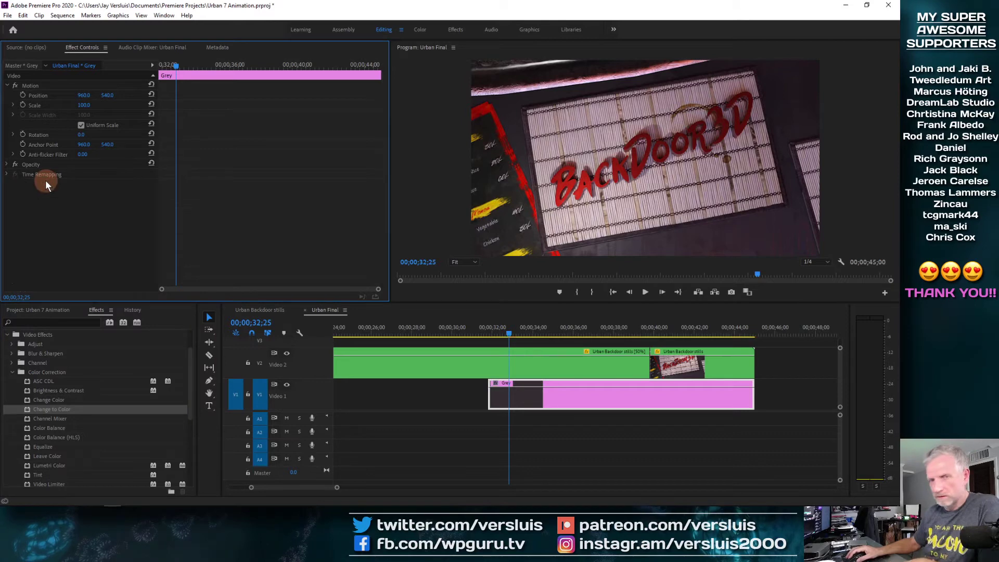
{"action": "left_click", "coordinate": [27, 429]}
{"action": "left_click_drag", "start_coordinate": [27, 429], "coordinate": [530, 404]}
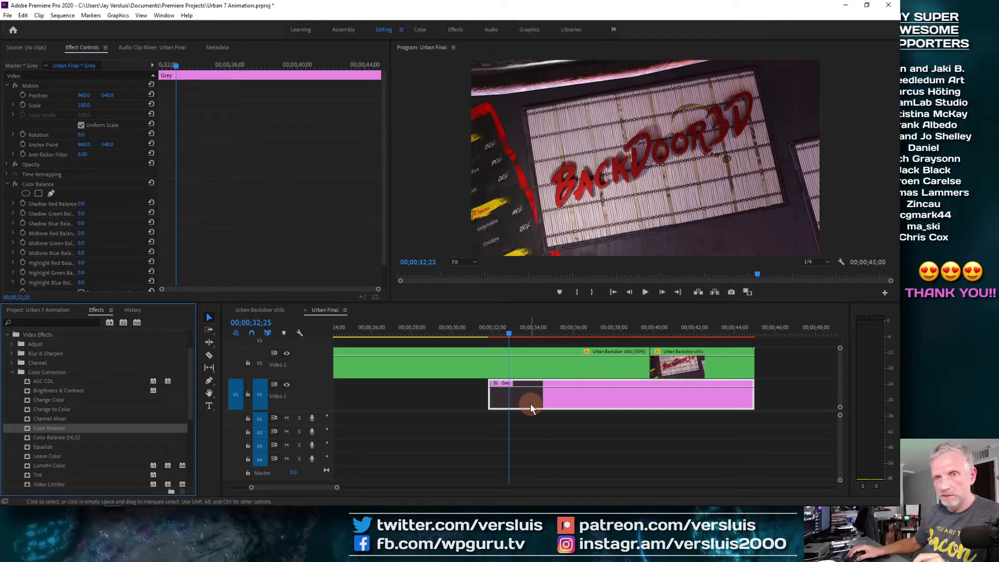
{"action": "scroll", "coordinate": [108, 213], "scroll_direction": "down", "scroll_amount": 2}
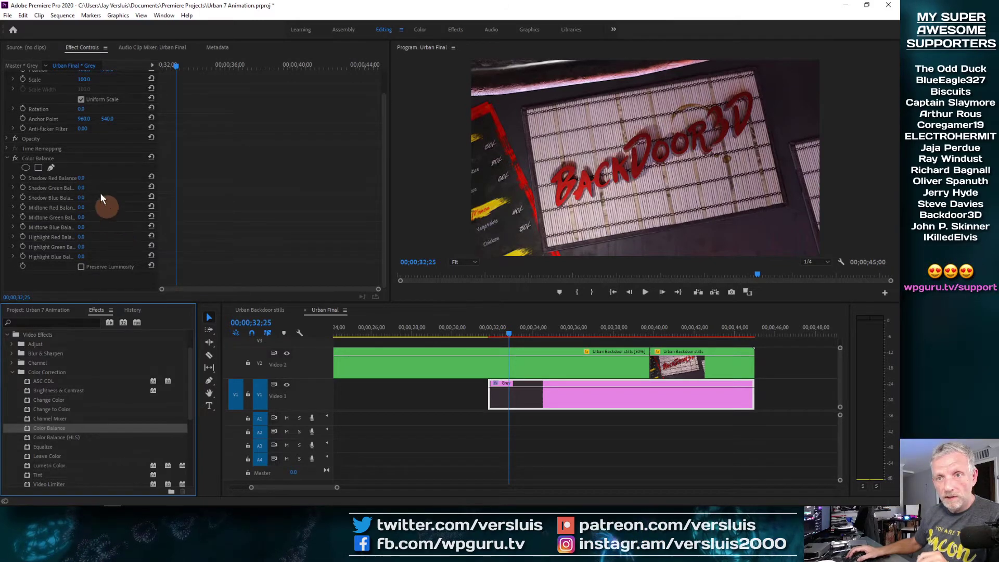
{"action": "left_click", "coordinate": [82, 159]}
{"action": "key", "text": "Delete"}
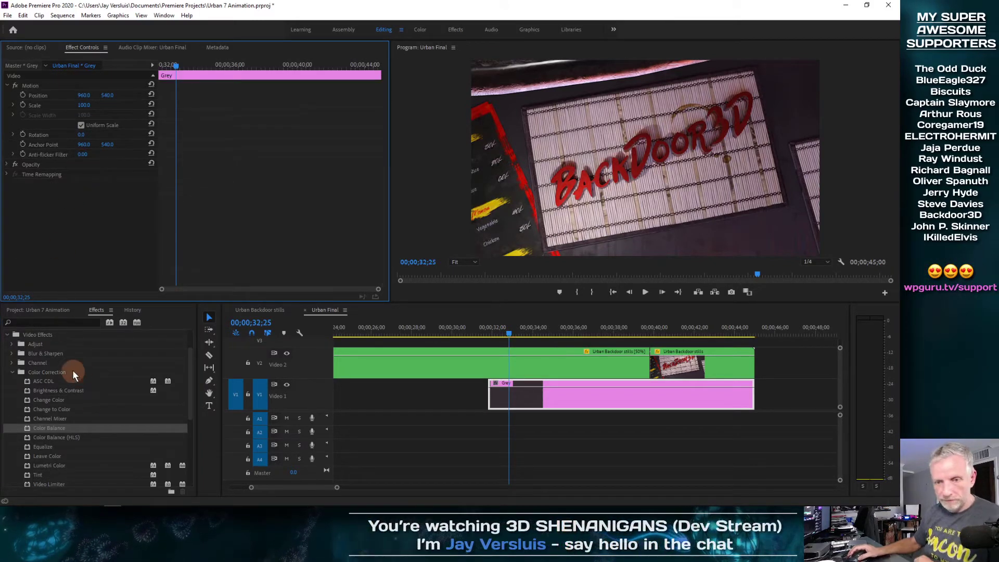
Apply Brightness & Contrast to the Grey matte clip
{"action": "scroll", "coordinate": [68, 445], "scroll_direction": "down", "scroll_amount": 1}
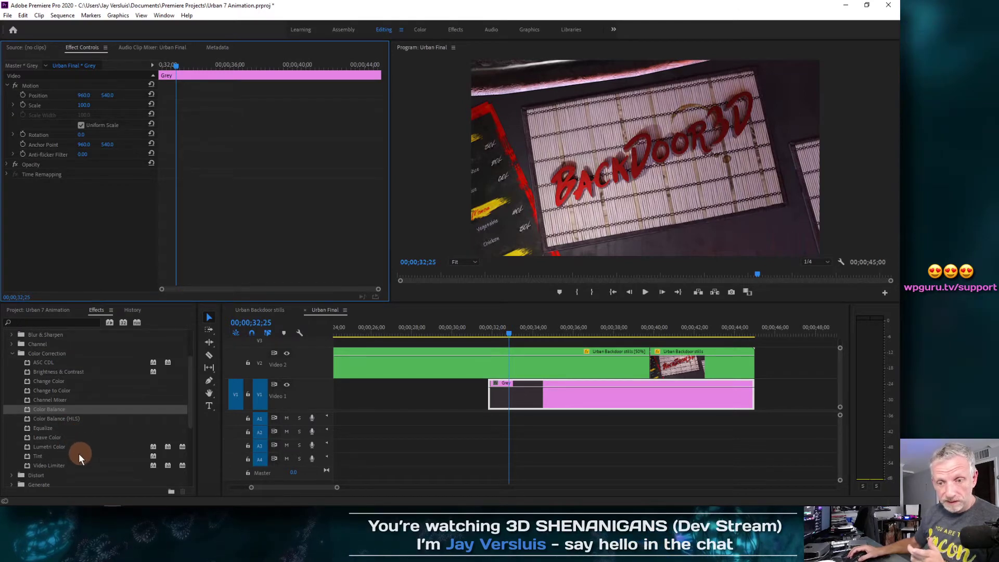
{"action": "scroll", "coordinate": [48, 456], "scroll_direction": "up", "scroll_amount": 1}
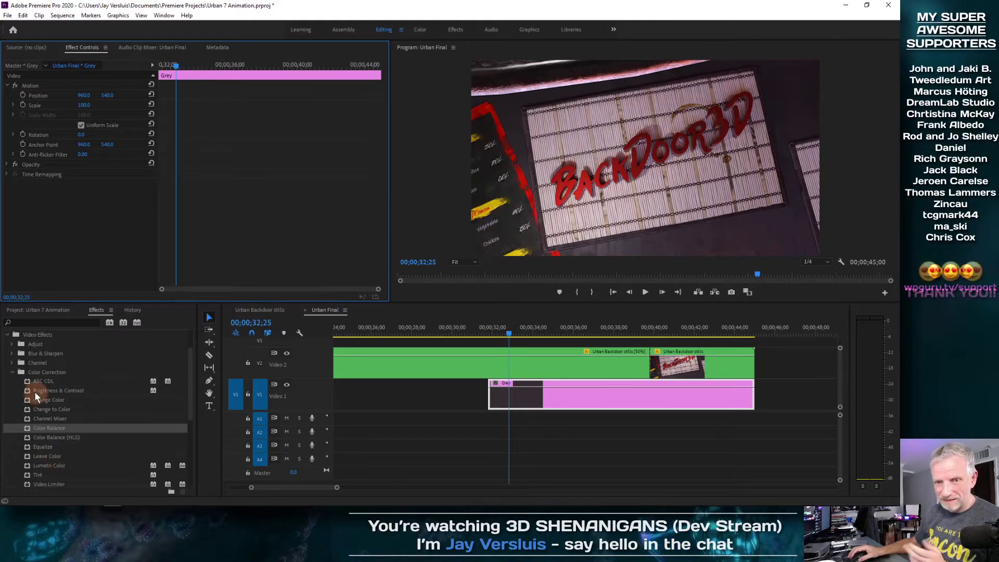
{"action": "left_click_drag", "start_coordinate": [26, 390], "coordinate": [531, 406]}
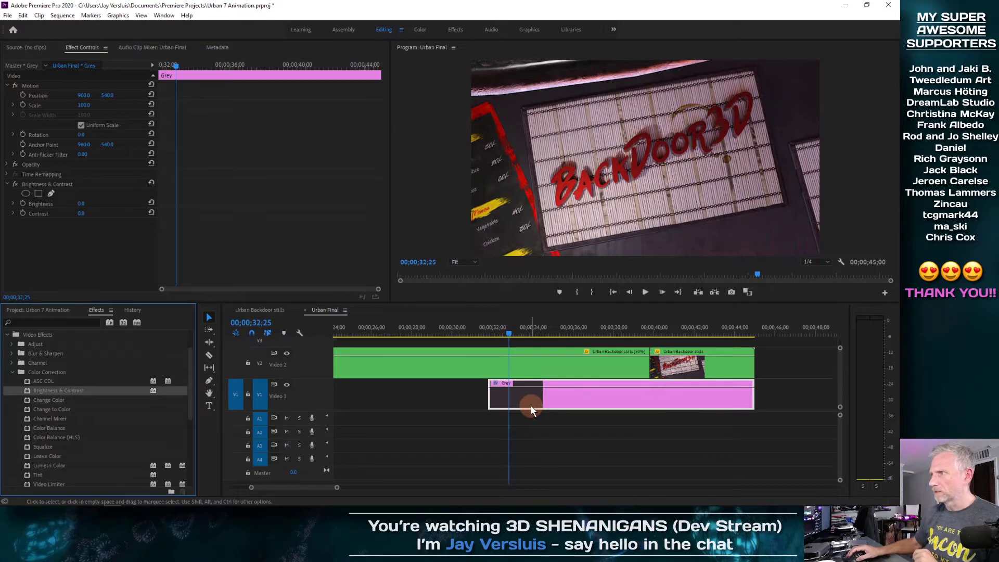
Enable Brightness and Contrast keyframing on the Grey clip at 39;19
{"action": "left_click_drag", "start_coordinate": [508, 333], "coordinate": [648, 329]}
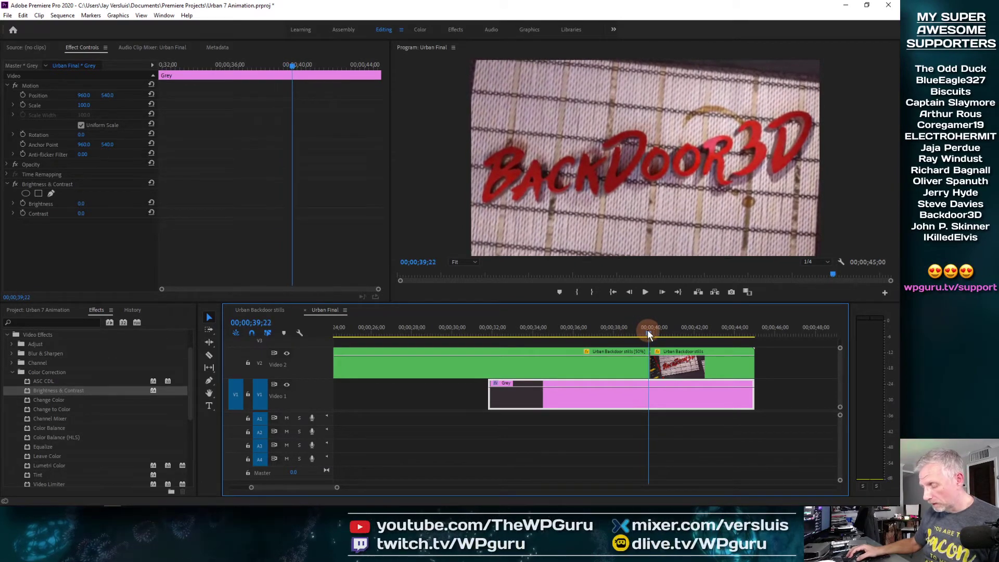
{"action": "key", "text": "="}
{"action": "mouse_move", "coordinate": [586, 332]}
{"action": "left_mouse_down"}
{"action": "mouse_move", "coordinate": [552, 336]}
{"action": "mouse_move", "coordinate": [582, 335]}
{"action": "left_mouse_up"}
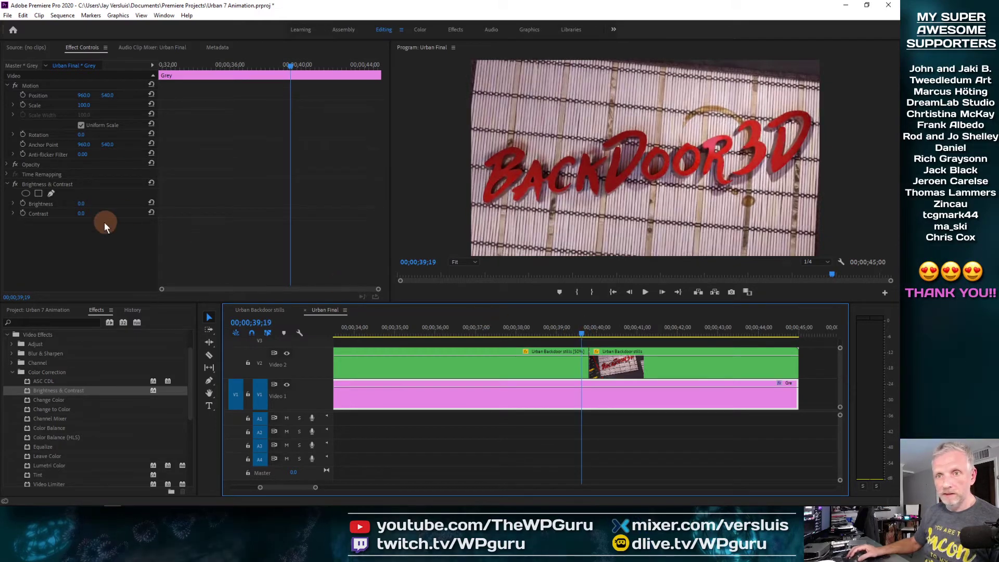
{"action": "left_click", "coordinate": [23, 203]}
{"action": "left_click", "coordinate": [23, 213]}
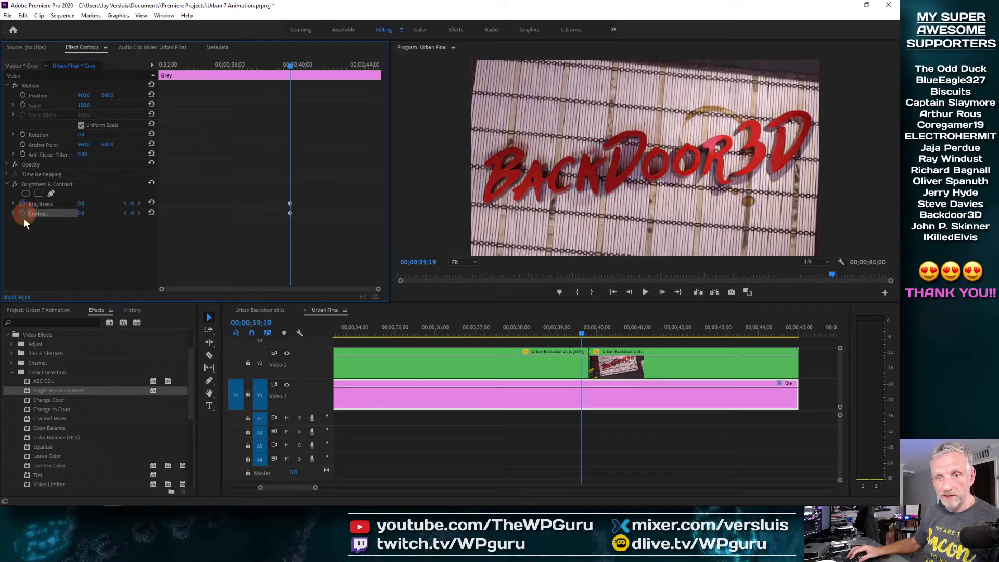
Add Brightness and Contrast keyframes at 32;21
{"action": "left_click_drag", "start_coordinate": [581, 339], "coordinate": [467, 329]}
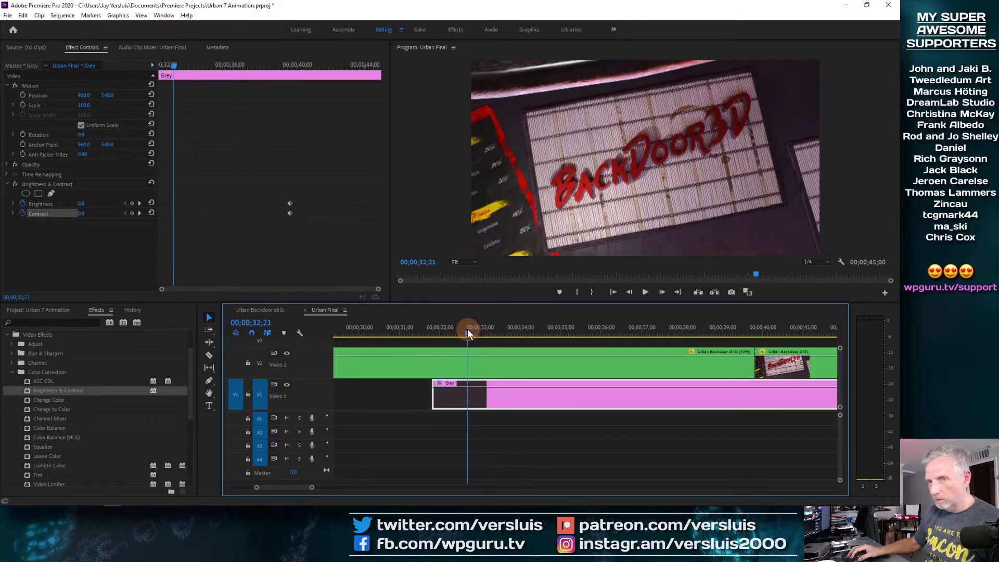
{"action": "left_click", "coordinate": [131, 203]}
{"action": "left_click", "coordinate": [132, 213]}
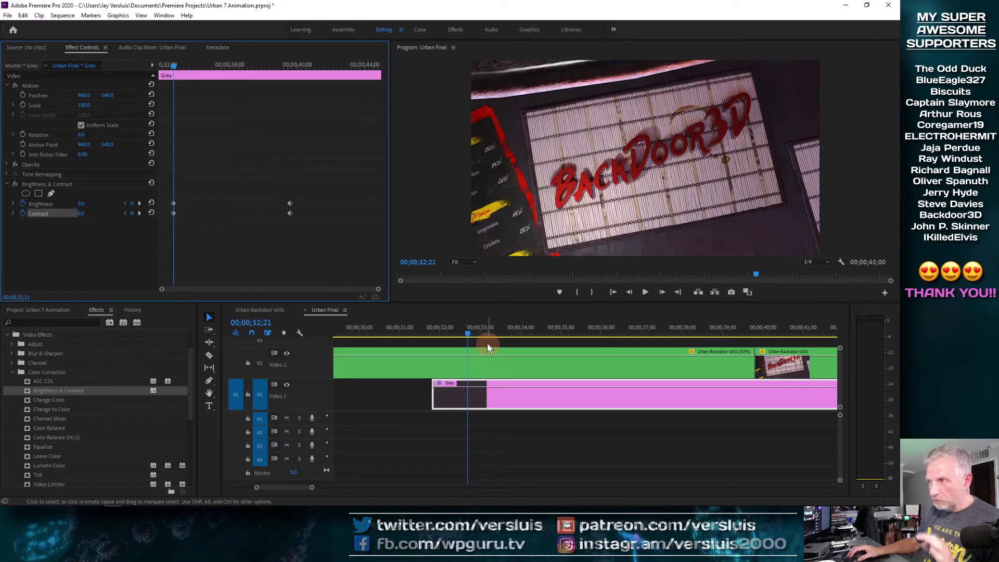
{"action": "left_click_drag", "start_coordinate": [467, 330], "coordinate": [530, 328]}
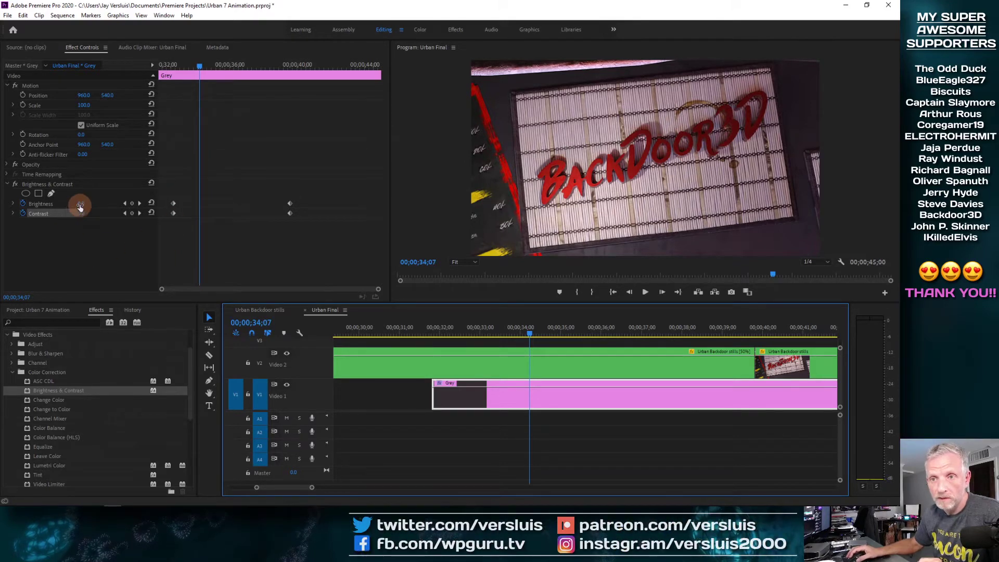
Lower Brightness to about -30 at 34;07, then darken it slightly further near 36 seconds
{"action": "left_click_drag", "start_coordinate": [81, 205], "coordinate": [70, 203]}
{"action": "left_click_drag", "start_coordinate": [528, 335], "coordinate": [618, 329]}
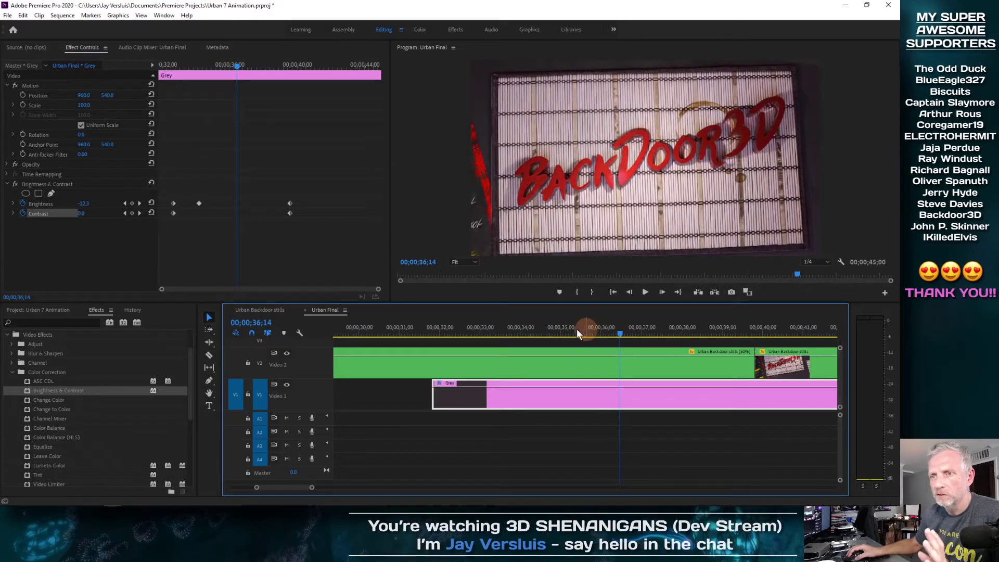
{"action": "left_click", "coordinate": [84, 203]}
{"action": "left_click_drag", "start_coordinate": [79, 205], "coordinate": [77, 205]}
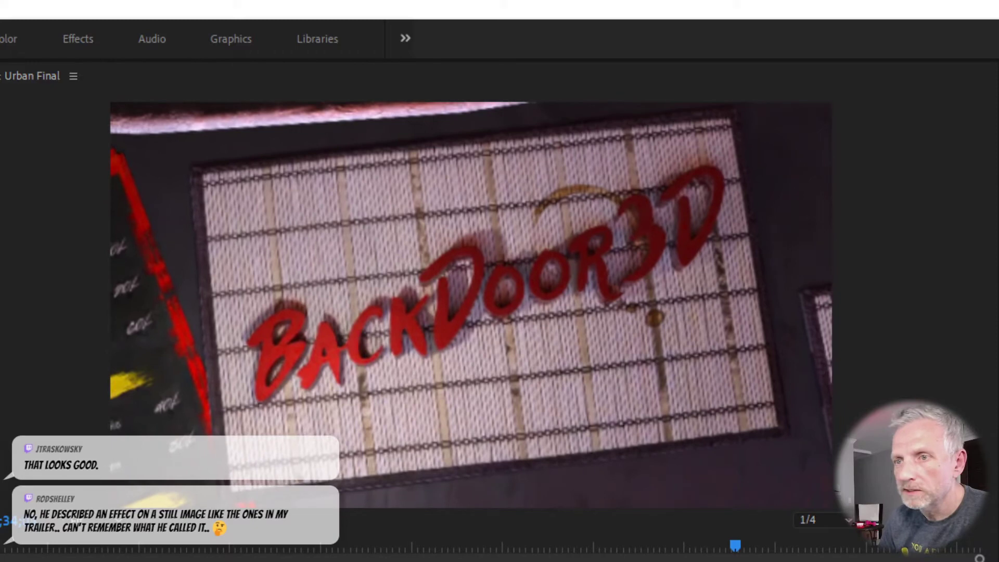
{"action": "key", "text": "Left"}
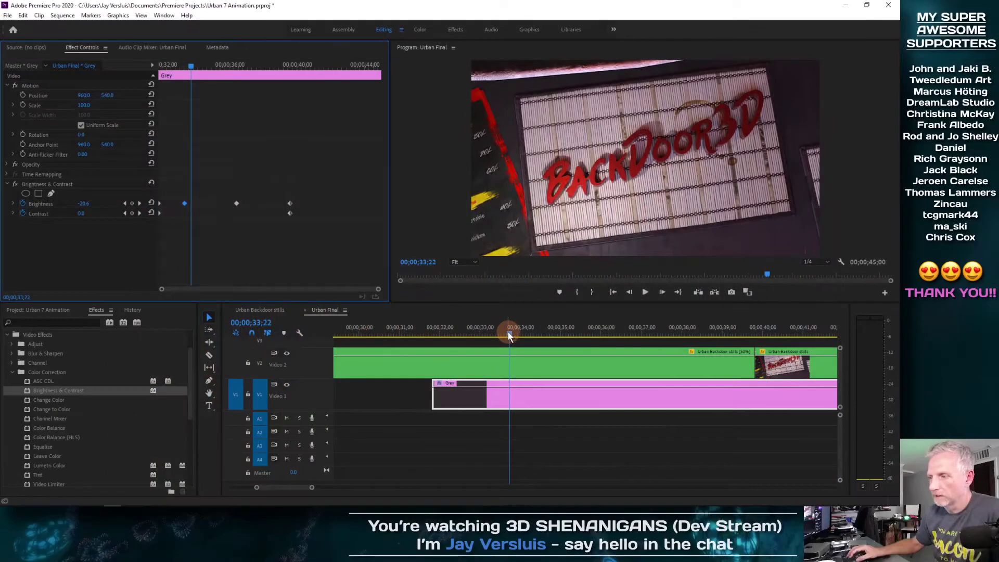
{"action": "left_click_drag", "start_coordinate": [508, 332], "coordinate": [406, 338]}
{"action": "left_click_drag", "start_coordinate": [437, 342], "coordinate": [668, 333]}
{"action": "left_click_drag", "start_coordinate": [564, 336], "coordinate": [404, 335]}
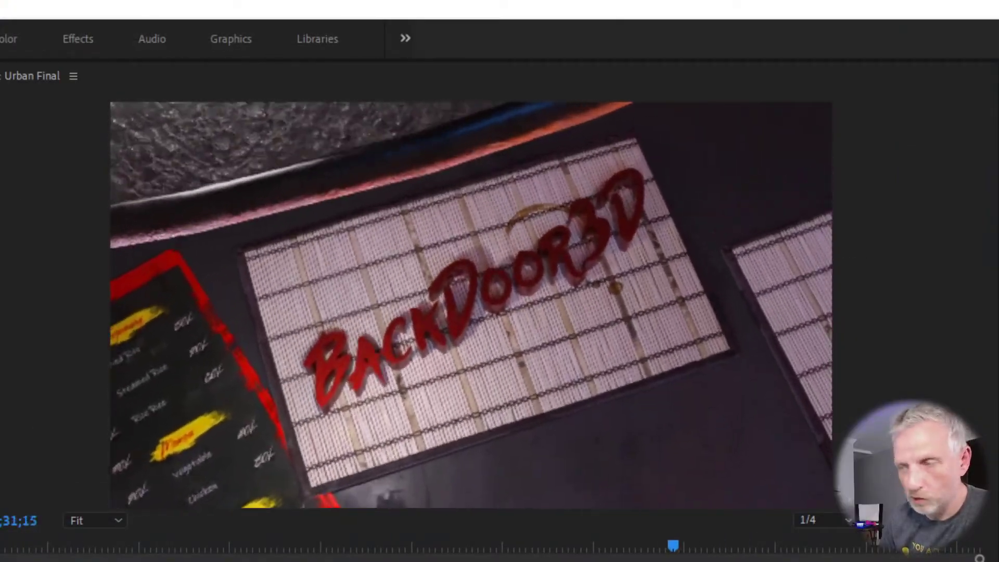
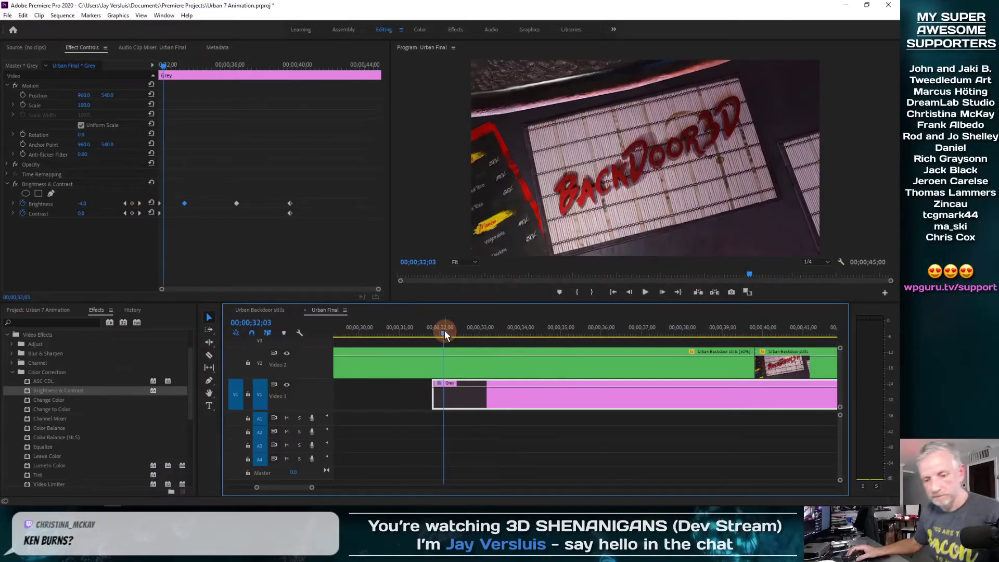
Fit the Urban Final timeline, scrub from 0;00 to the BackDoor3D sign, and save the Urban 7 Animation project
{"action": "key", "text": "backslash"}
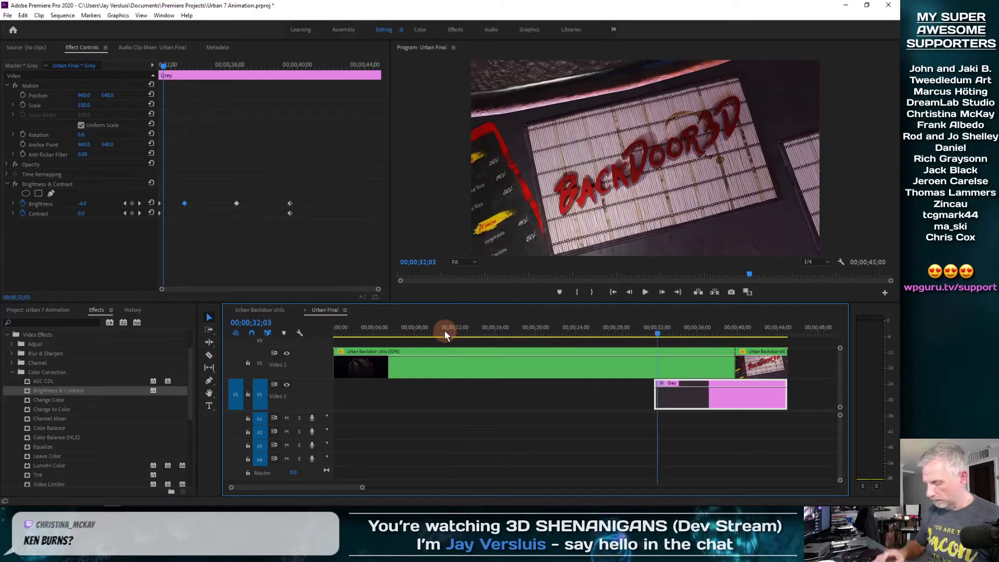
{"action": "left_click_drag", "start_coordinate": [656, 336], "coordinate": [319, 348]}
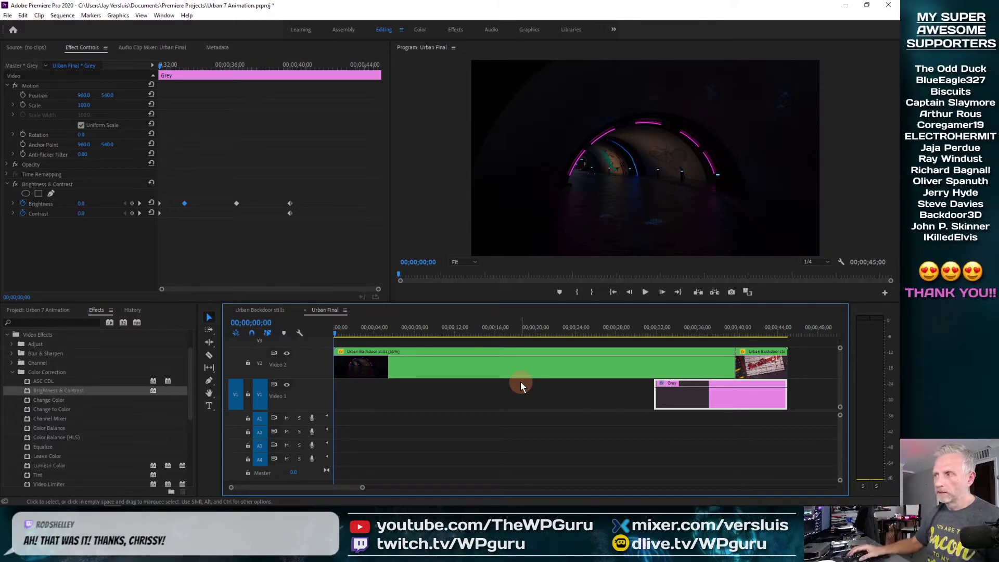
{"action": "left_click_drag", "start_coordinate": [656, 337], "coordinate": [290, 345]}
{"action": "key", "text": "ctrl+s"}
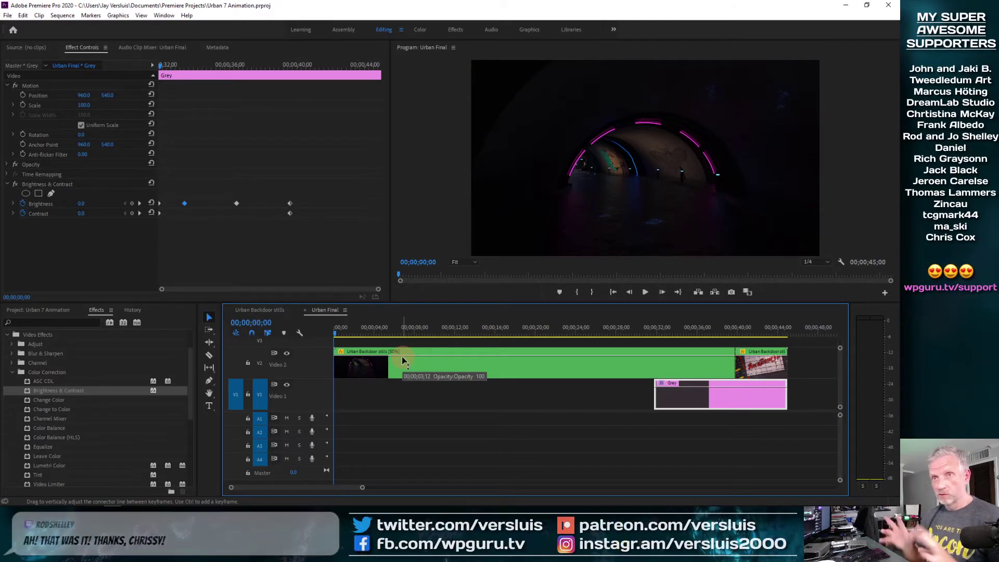
In the H.264 Export Settings, name the output Urban Final.mp4 in the Urban 7 > Renders folder
{"action": "left_click", "coordinate": [6, 16]}
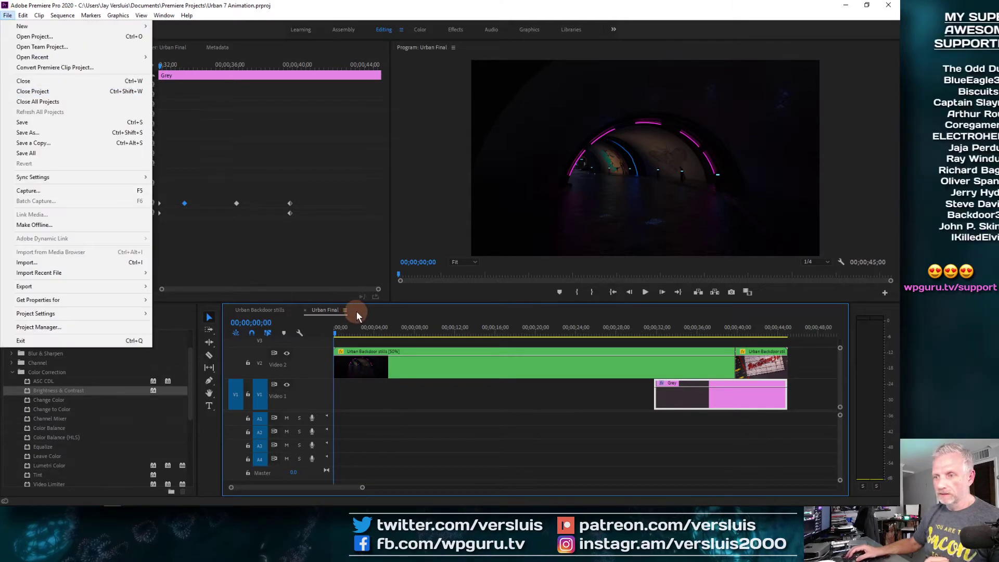
{"action": "left_click", "coordinate": [360, 313]}
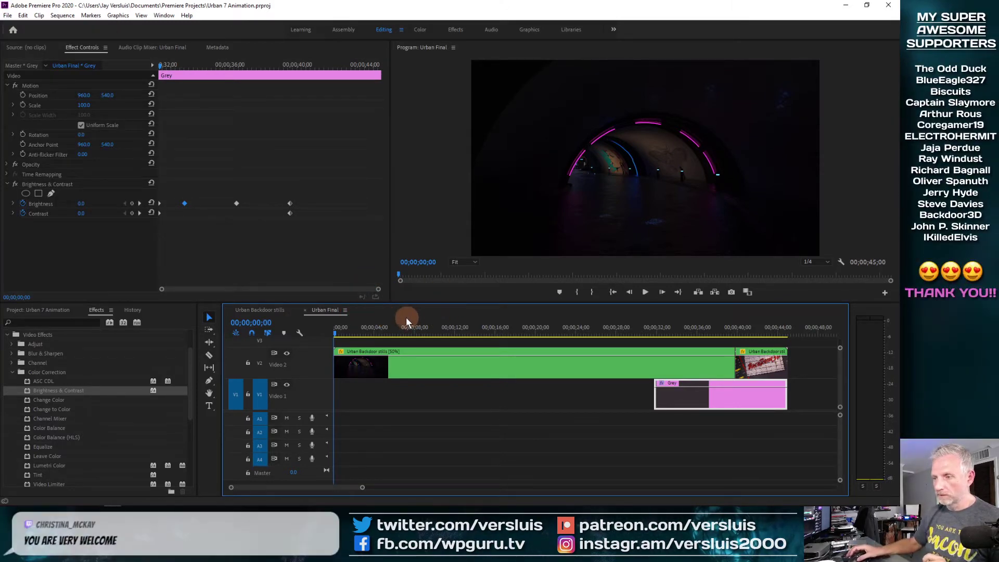
{"action": "key", "text": "ctrl+m"}
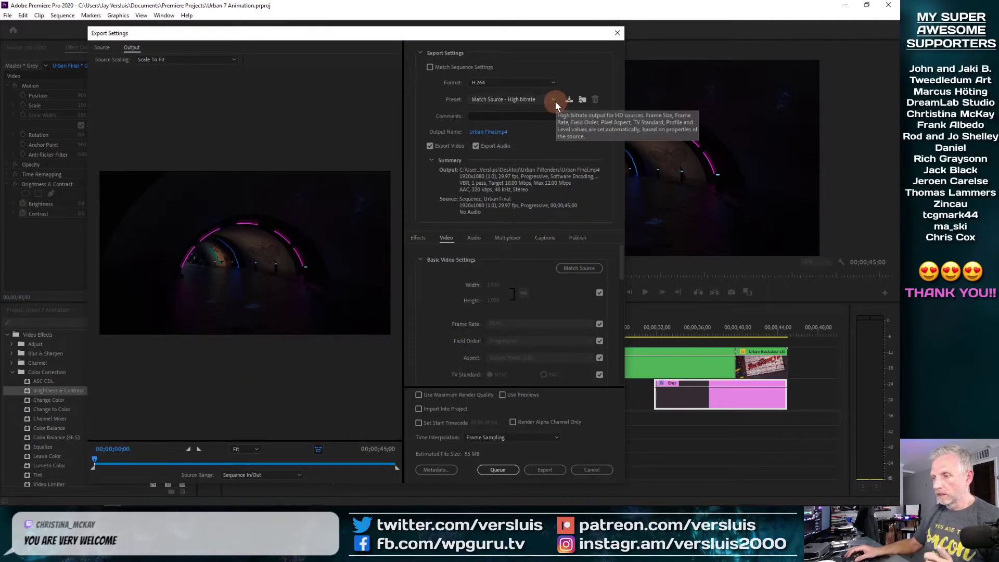
{"action": "left_click", "coordinate": [500, 132]}
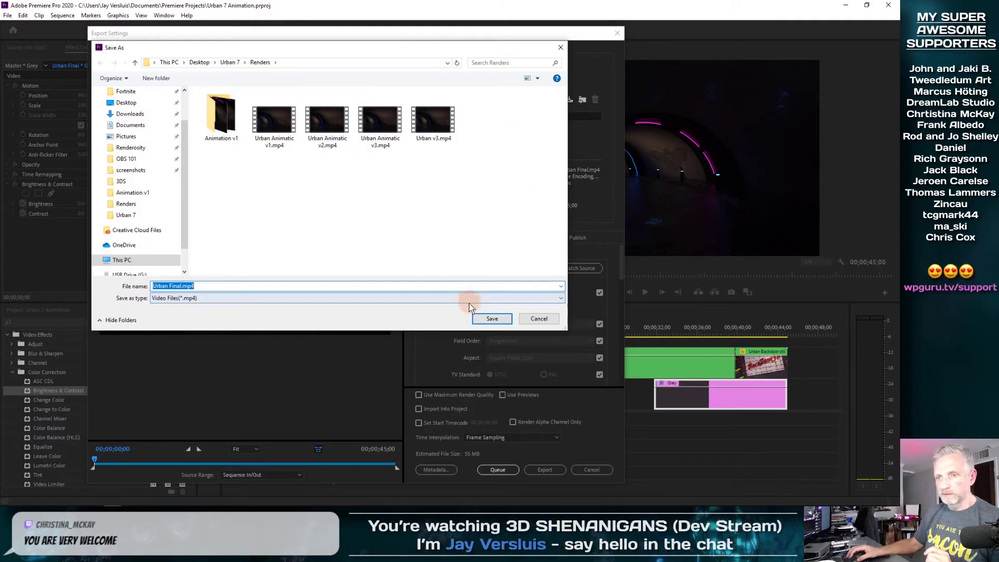
{"action": "left_click", "coordinate": [291, 286]}
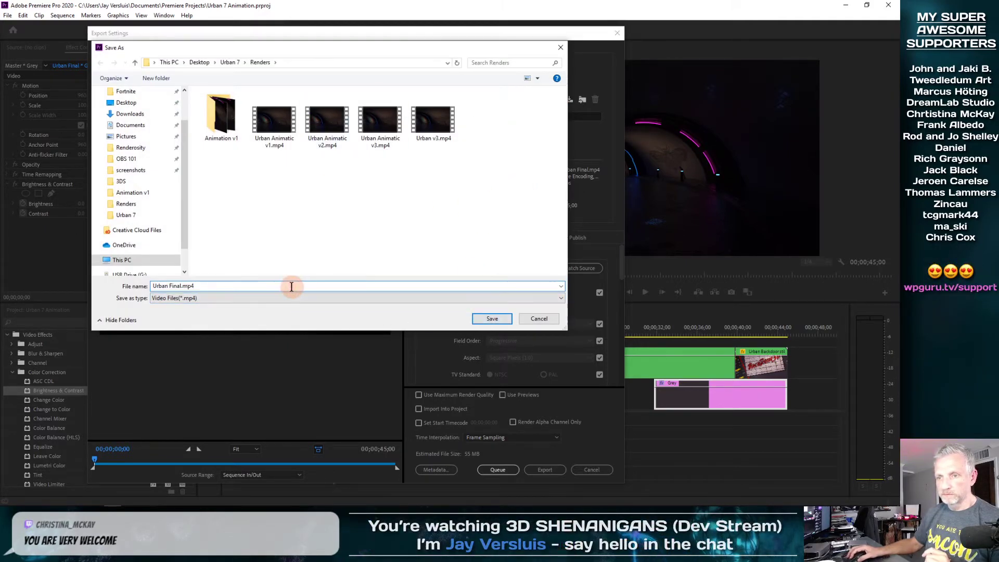
{"action": "left_click", "coordinate": [492, 318]}
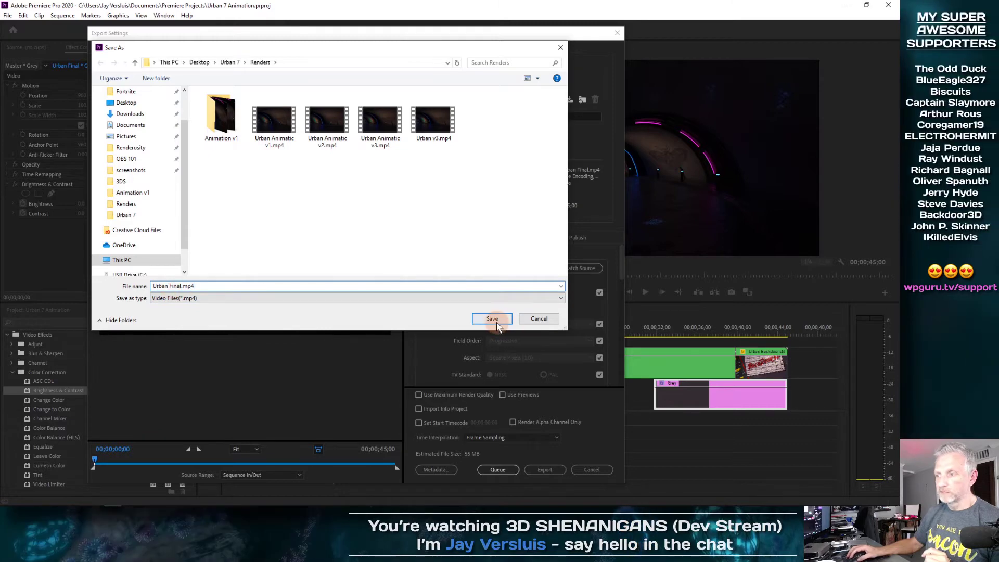
Turn off audio export and start encoding Urban Final to H.264
{"action": "left_click", "coordinate": [508, 470]}
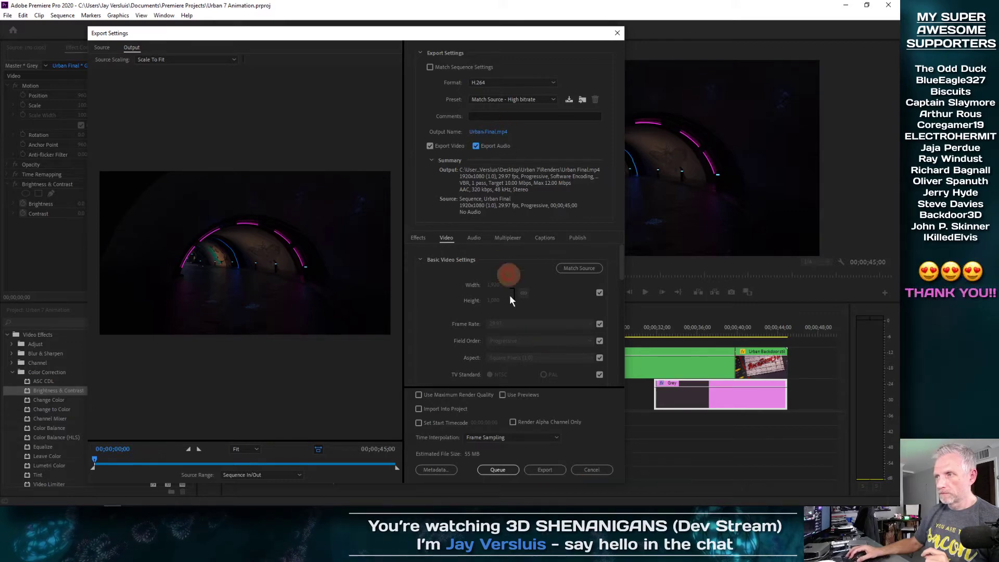
{"action": "left_click", "coordinate": [546, 469]}
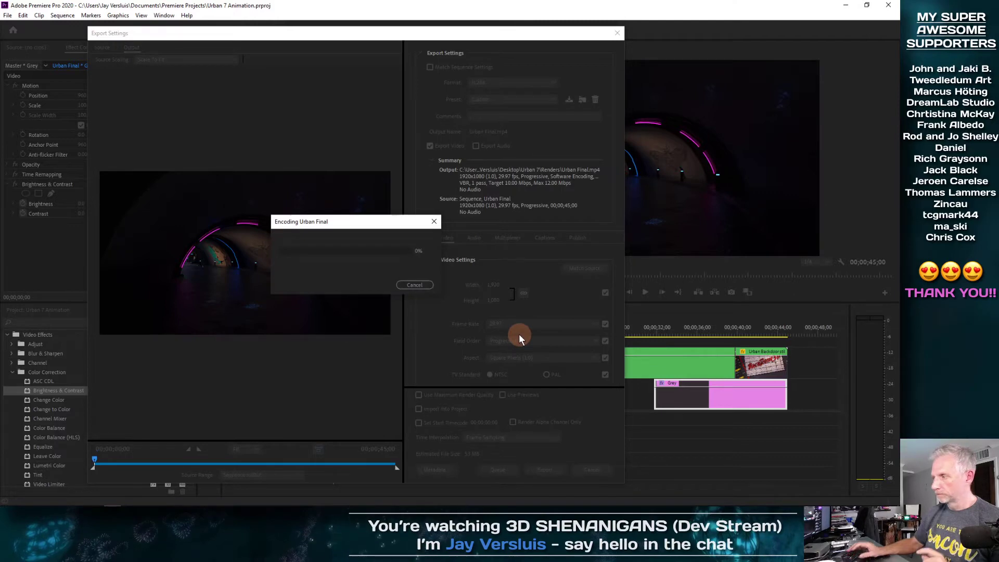
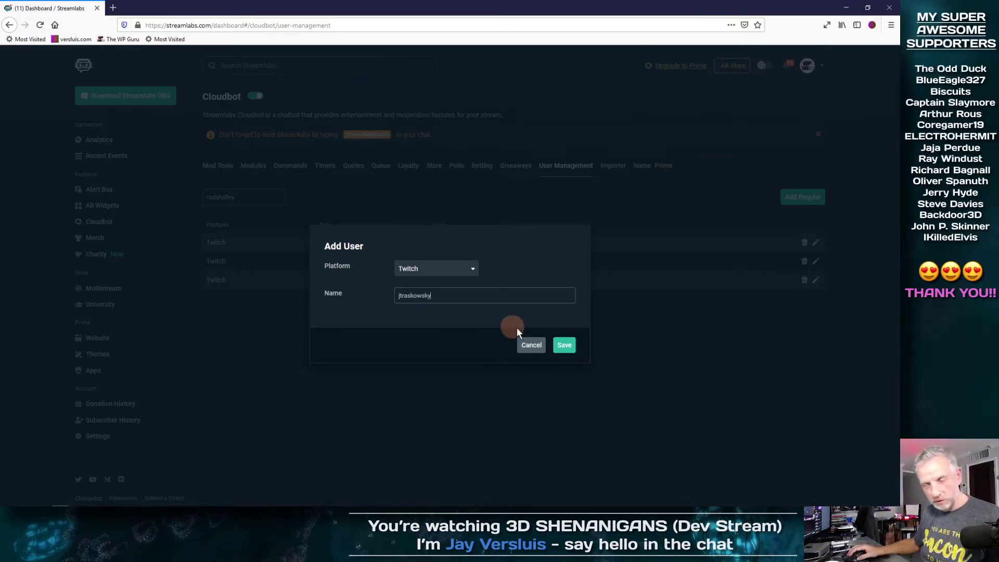
Enter a viewer's Twitch username and save them as a Streamlabs Cloudbot regular
{"action": "left_click", "coordinate": [564, 345]}
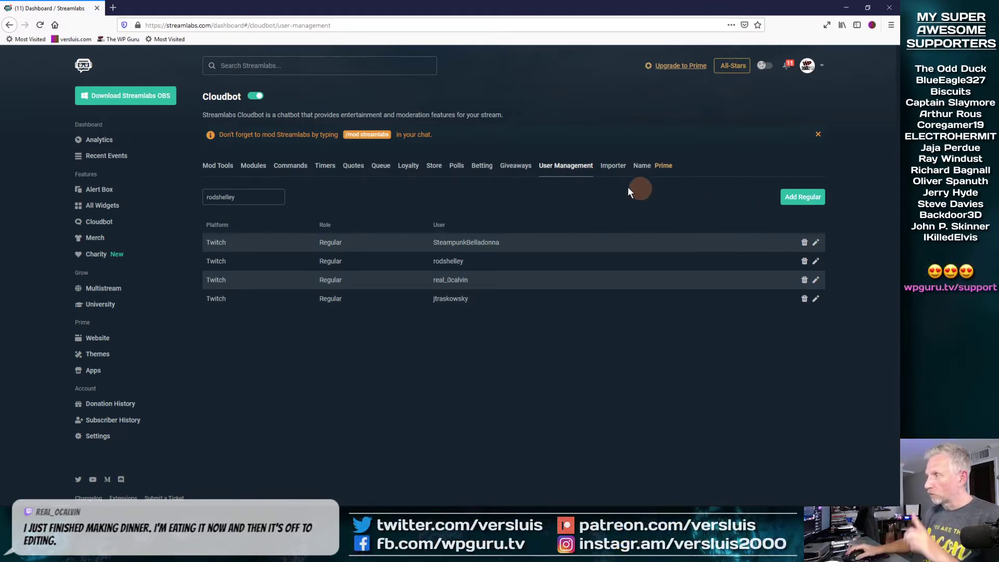
Add a second Twitch viewer's username to the Cloudbot regulars list
{"action": "left_click", "coordinate": [801, 196]}
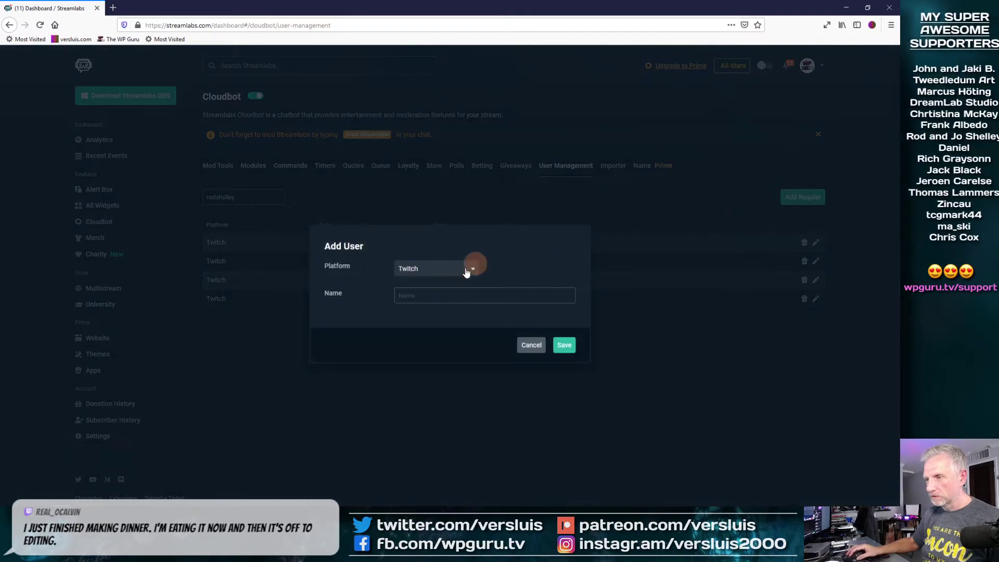
{"action": "type", "text": "Ctr"}
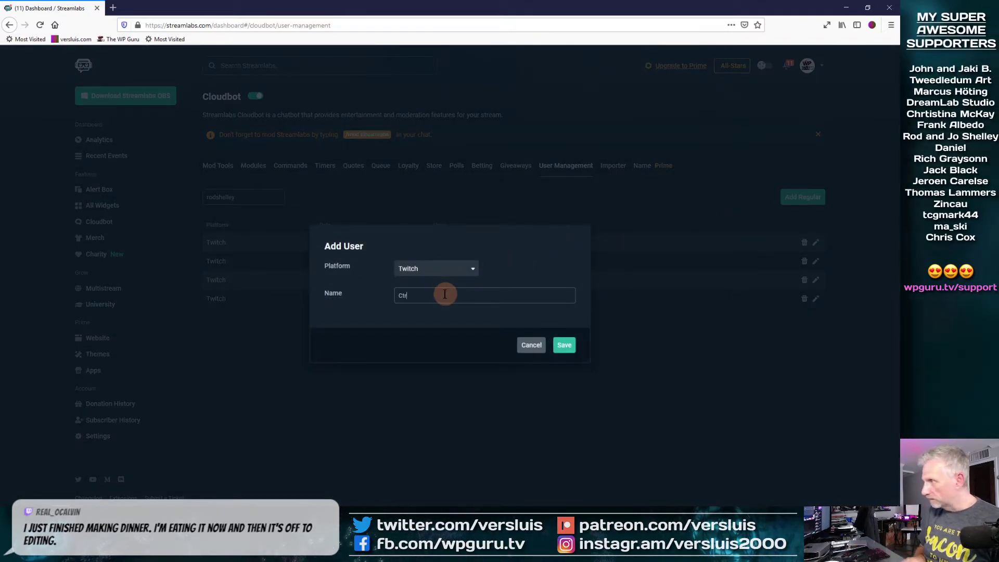
{"action": "type", "text": "l_S_"}
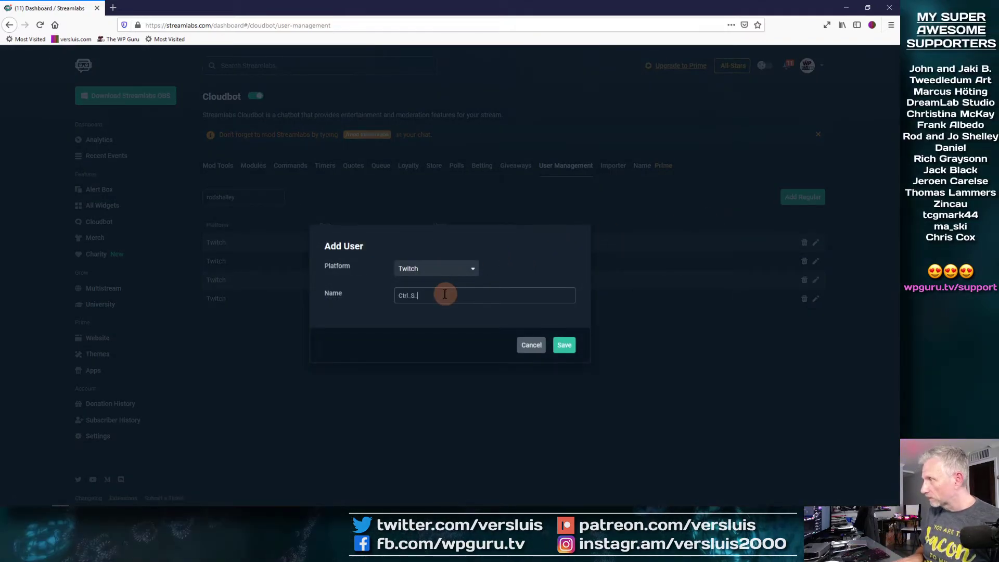
{"action": "type", "text": "_Marcos"}
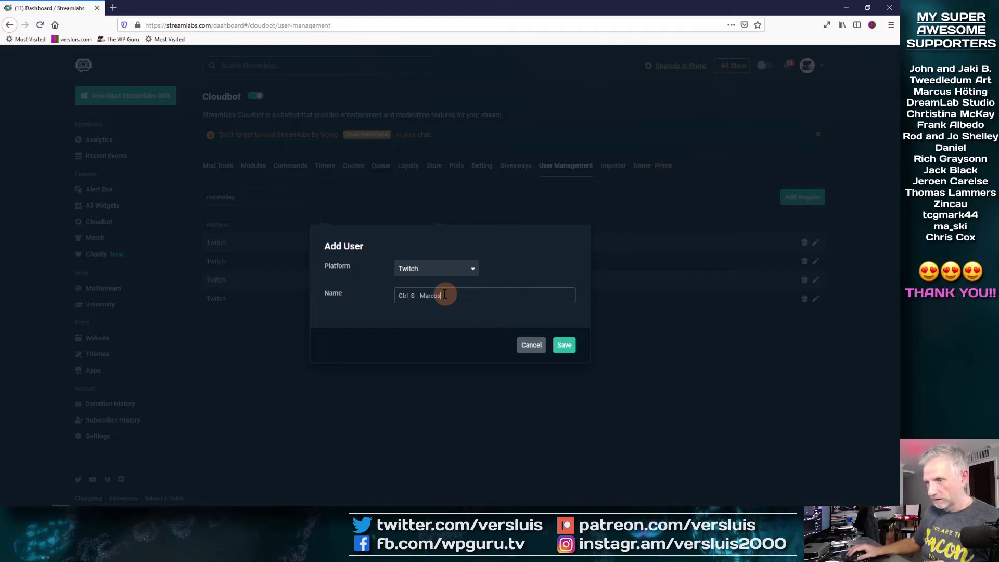
{"action": "left_click", "coordinate": [564, 346]}
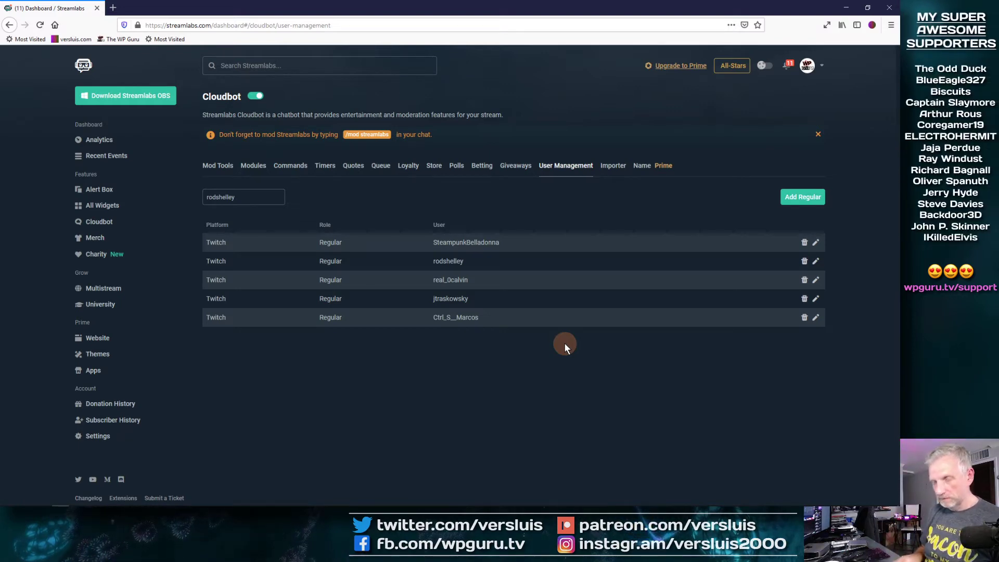
Add one more Twitch viewer as a regular, then minimize Firefox
{"action": "left_click", "coordinate": [789, 199]}
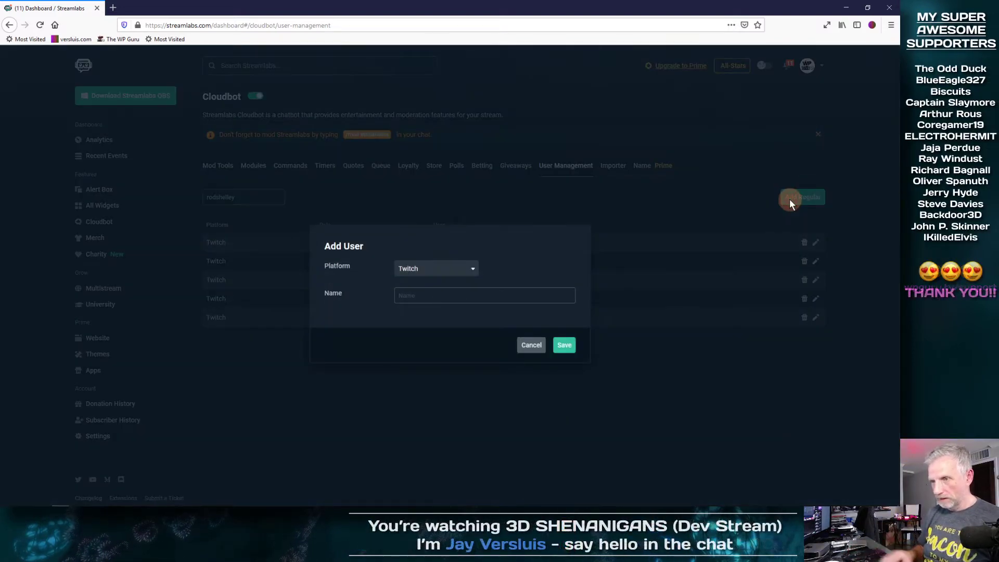
{"action": "type", "text": "captainSlaymore"}
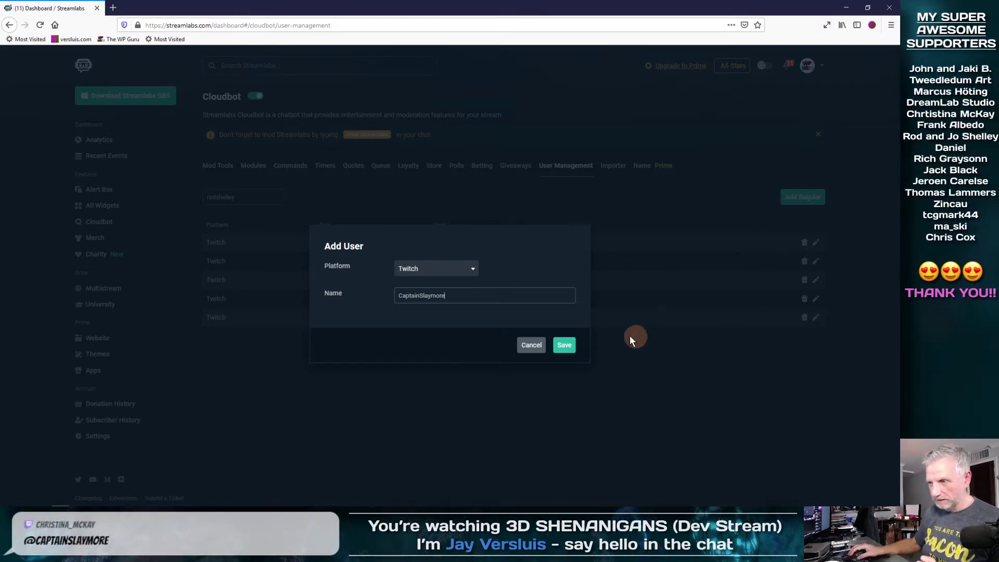
{"action": "left_click", "coordinate": [566, 348]}
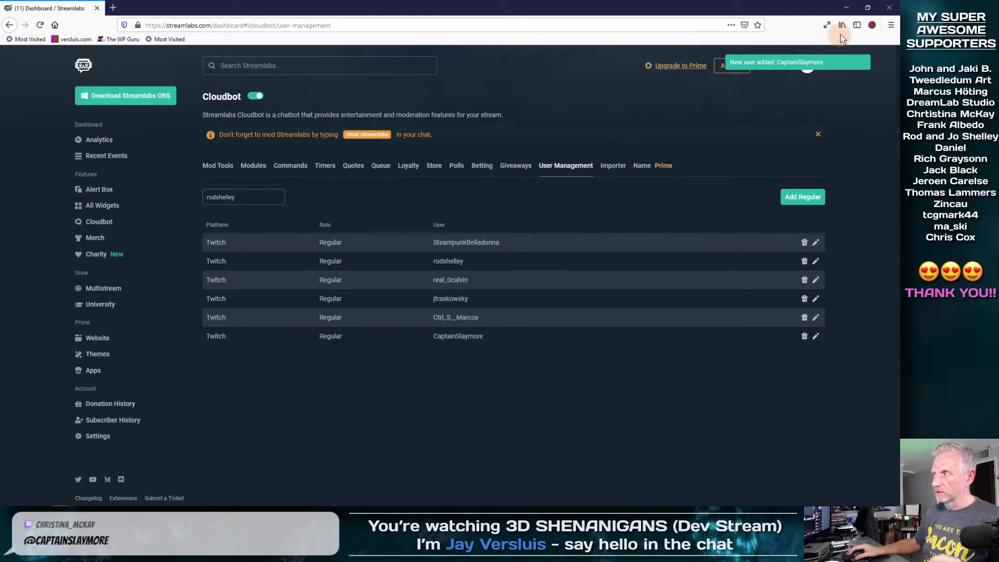
{"action": "left_click", "coordinate": [846, 7]}
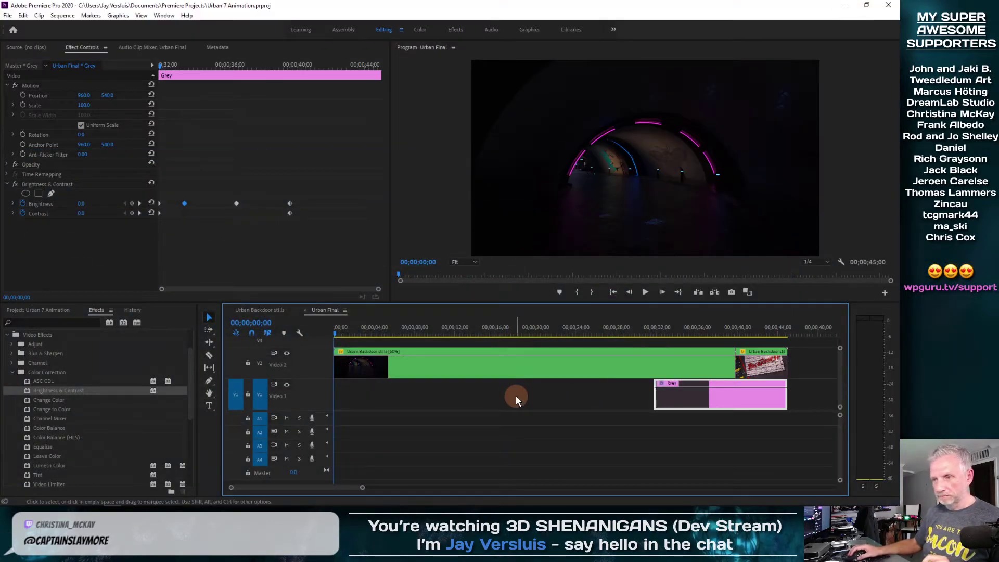
Open Urban Final.mp4 from the desktop's Urban 7 > Renders folder
{"action": "left_click", "coordinate": [846, 5]}
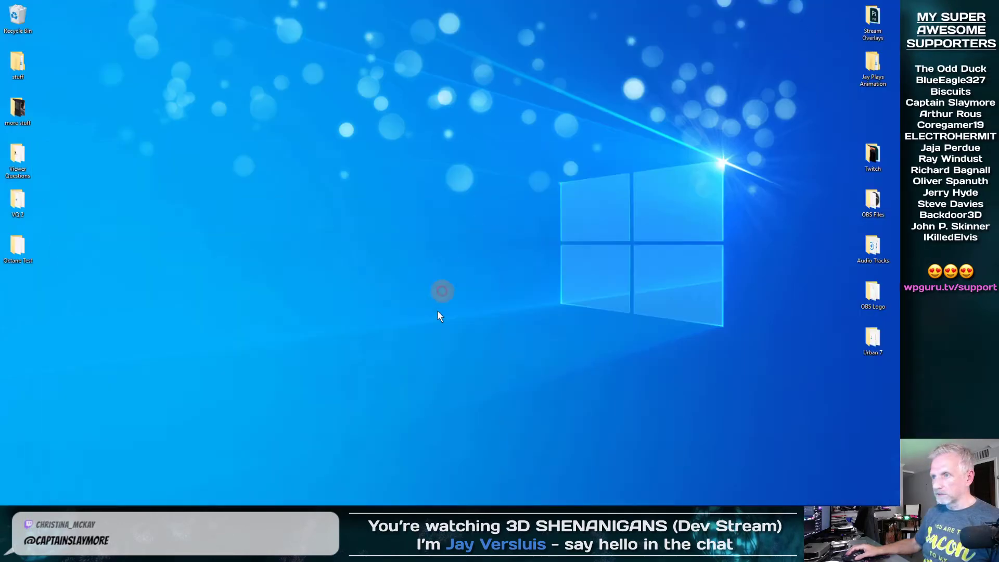
{"action": "double_click", "coordinate": [874, 339]}
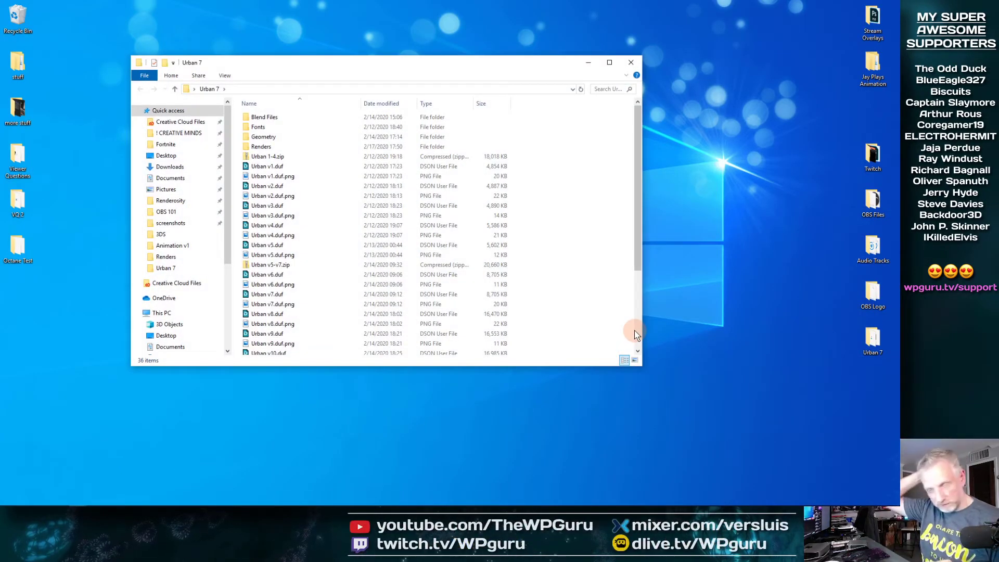
{"action": "left_click_drag", "start_coordinate": [448, 63], "coordinate": [388, 35]}
{"action": "left_click", "coordinate": [61, 503]}
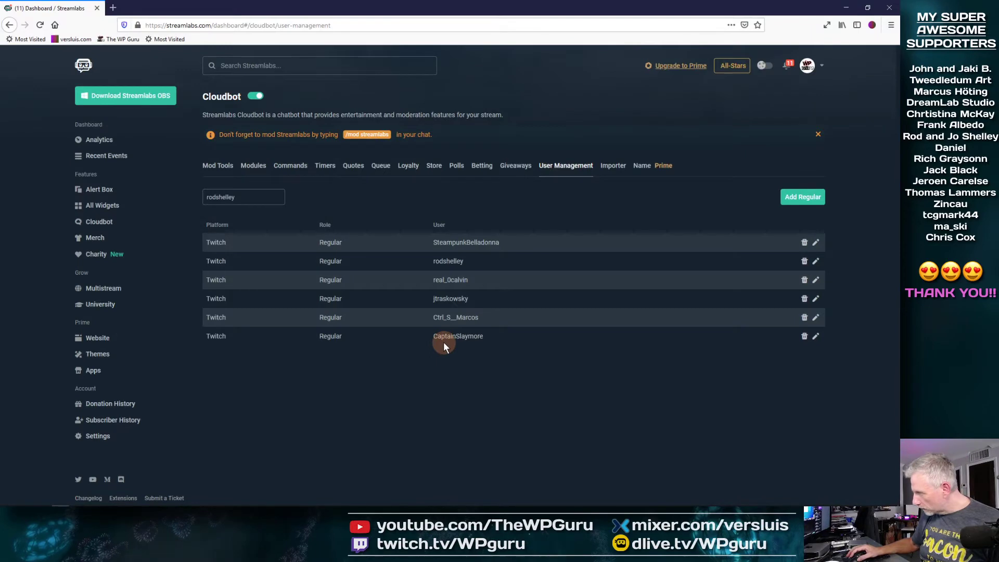
{"action": "left_click", "coordinate": [848, 7]}
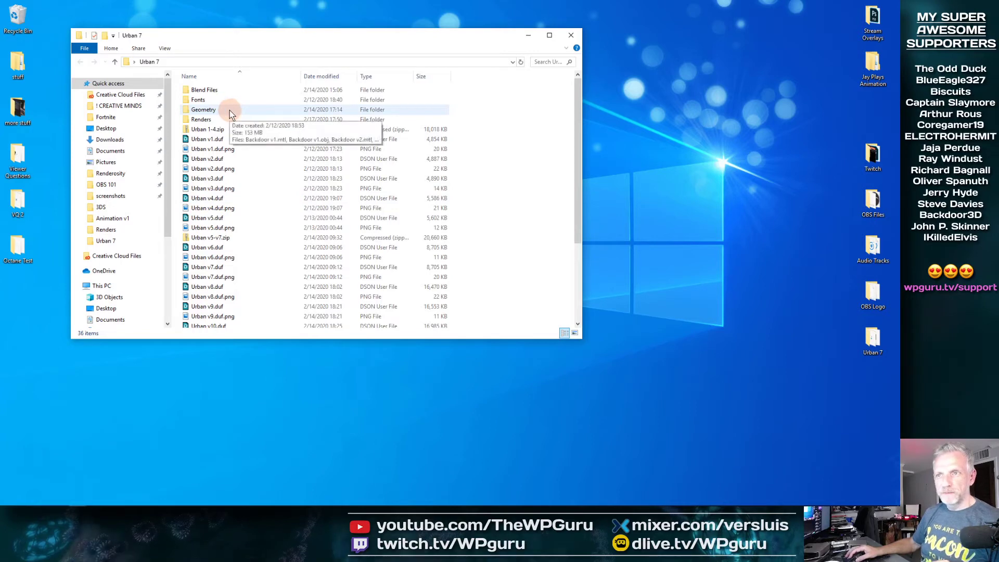
{"action": "double_click", "coordinate": [218, 119]}
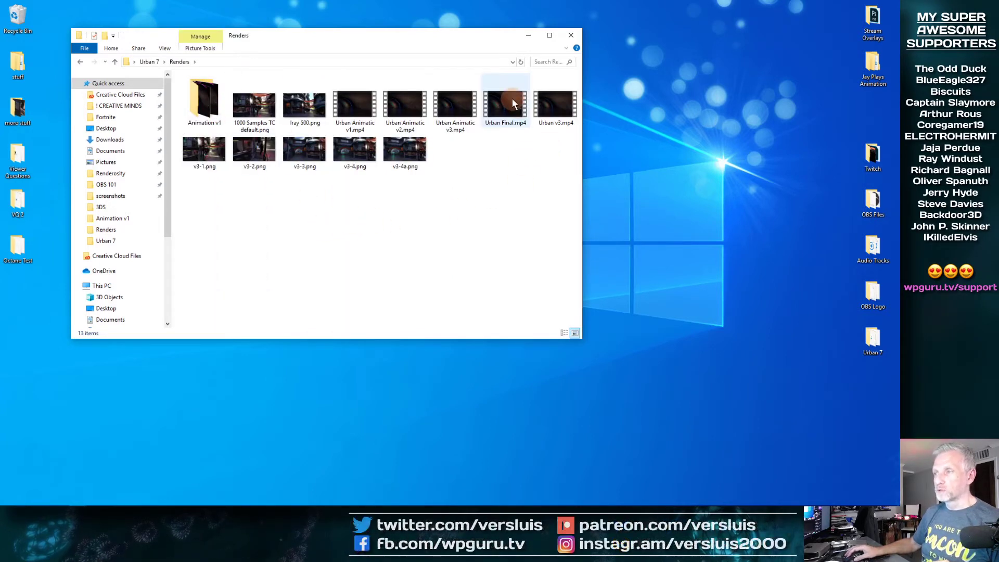
{"action": "mouse_move", "coordinate": [513, 104]}
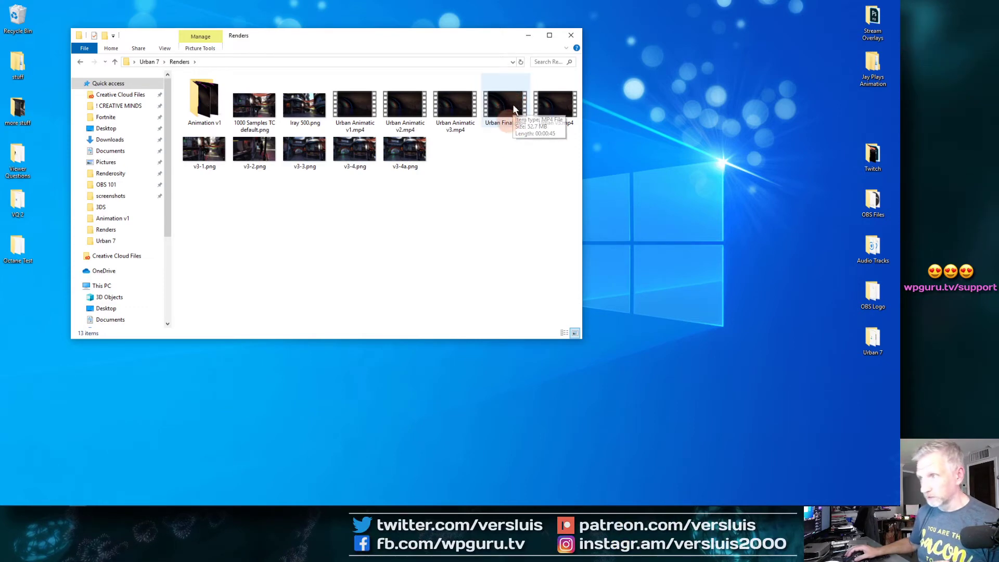
{"action": "double_click", "coordinate": [514, 100]}
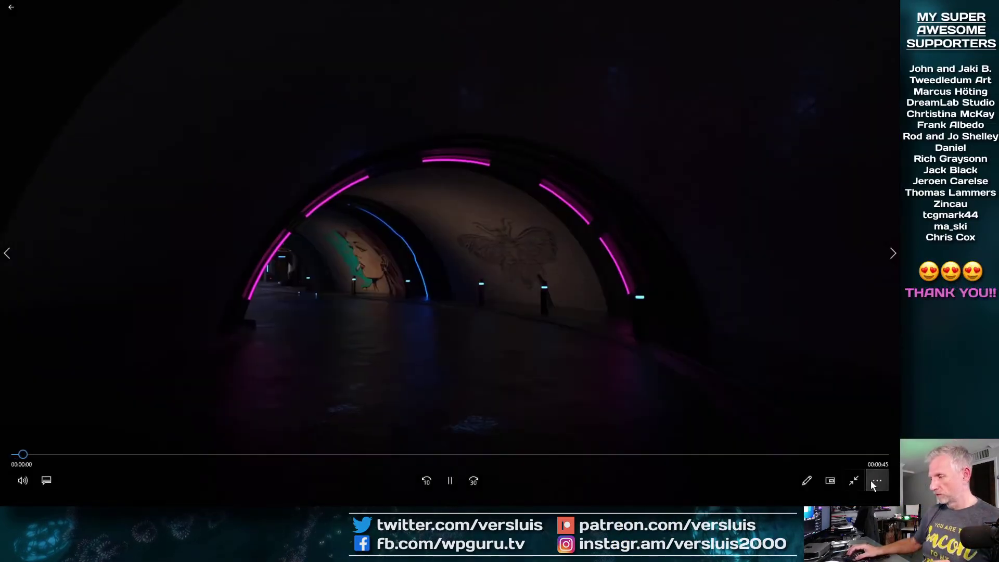
Play Urban Final.mp4 on repeat through the BackDoor3D sign, then pause and close the player
{"action": "left_click", "coordinate": [877, 481]}
{"action": "left_click", "coordinate": [870, 432]}
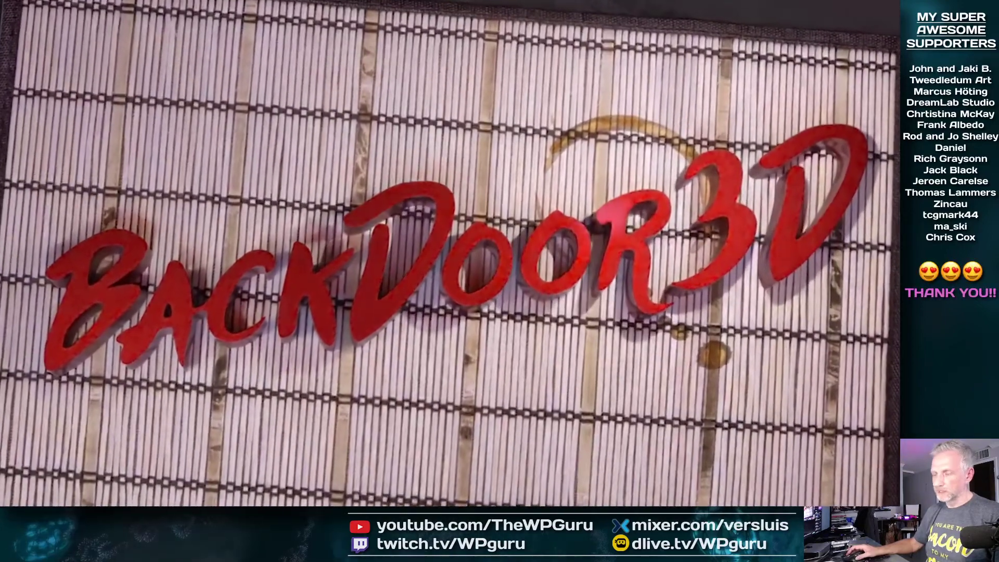
{"action": "mouse_move", "coordinate": [536, 482]}
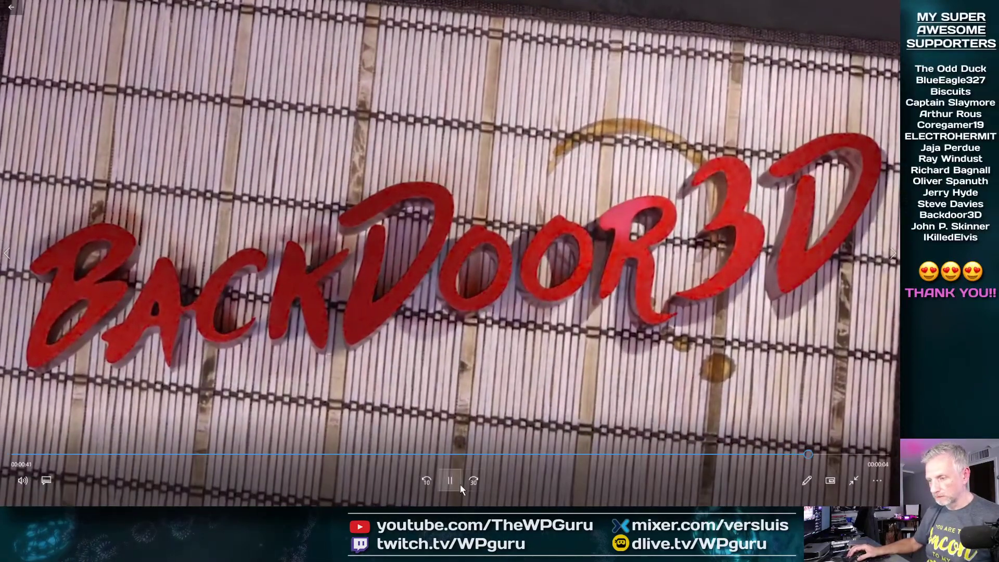
{"action": "left_click", "coordinate": [457, 477]}
{"action": "left_click", "coordinate": [854, 481]}
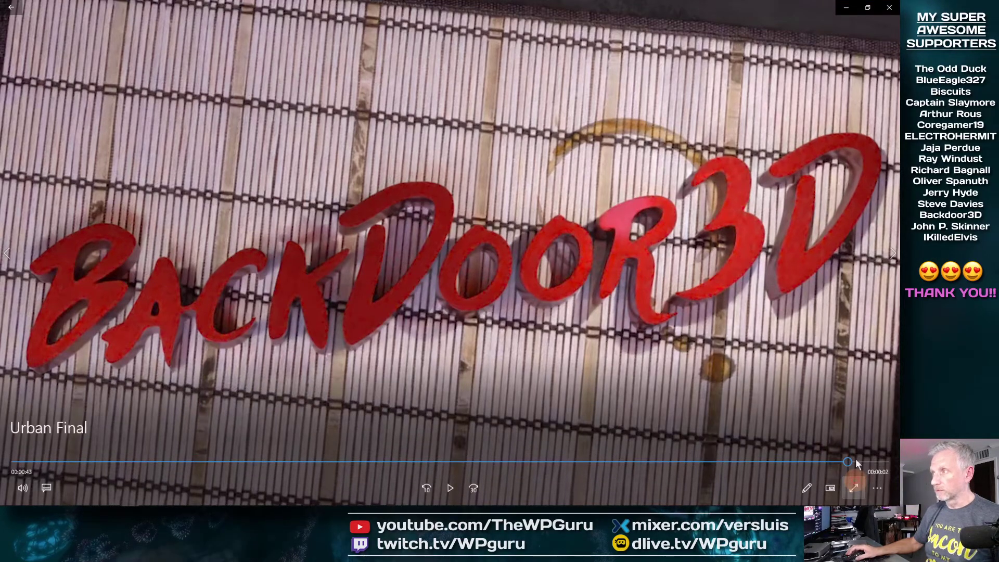
{"action": "left_click", "coordinate": [891, 10]}
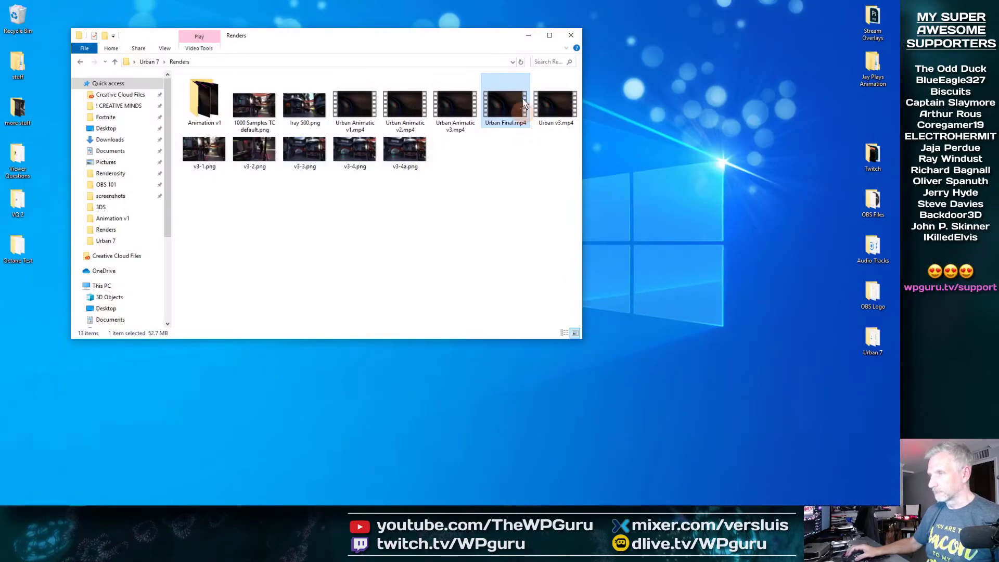
Browse the ! Blender Files and ! Animation folders inside Creative Cloud Files
{"action": "left_click", "coordinate": [528, 35]}
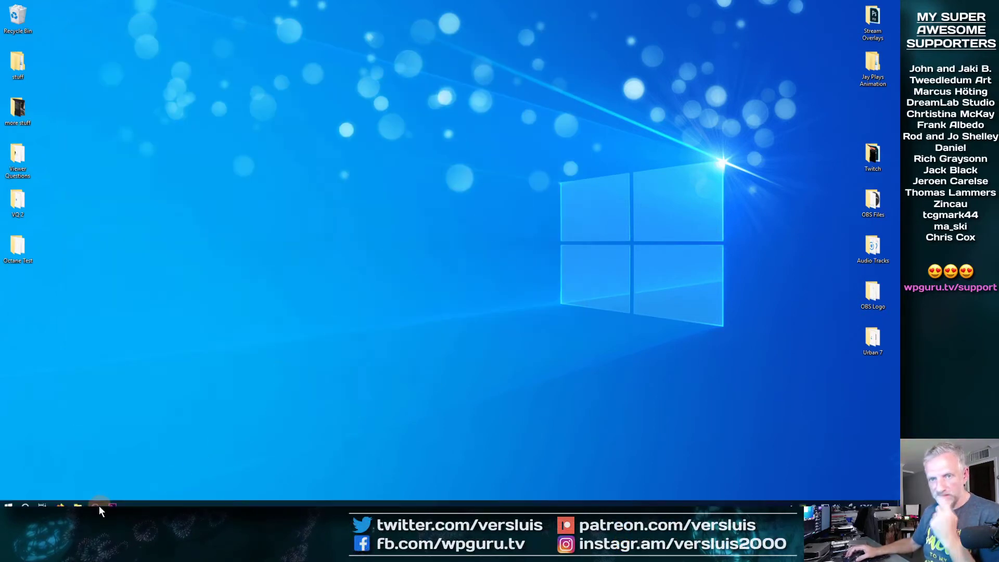
{"action": "mouse_move", "coordinate": [79, 503]}
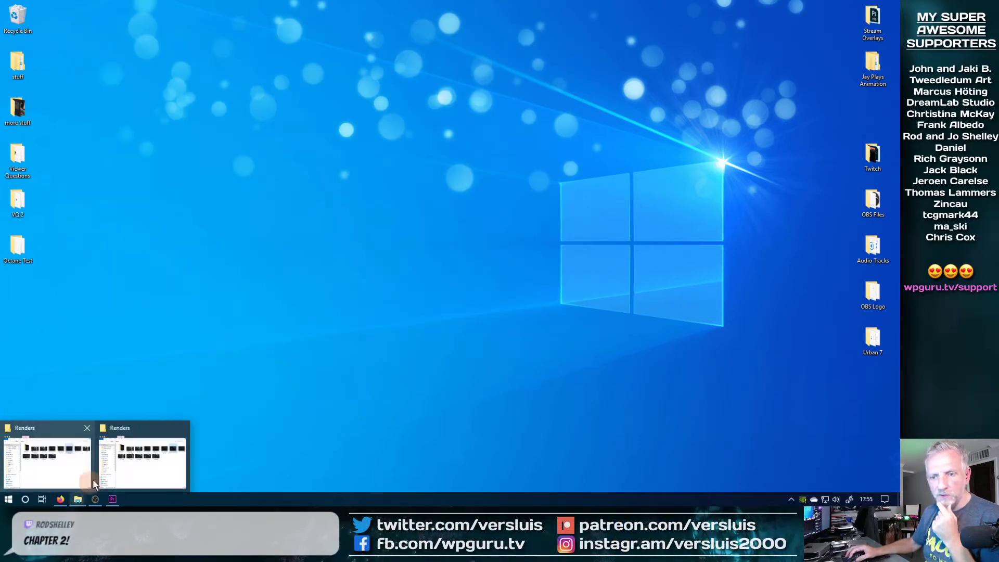
{"action": "left_click", "coordinate": [70, 462]}
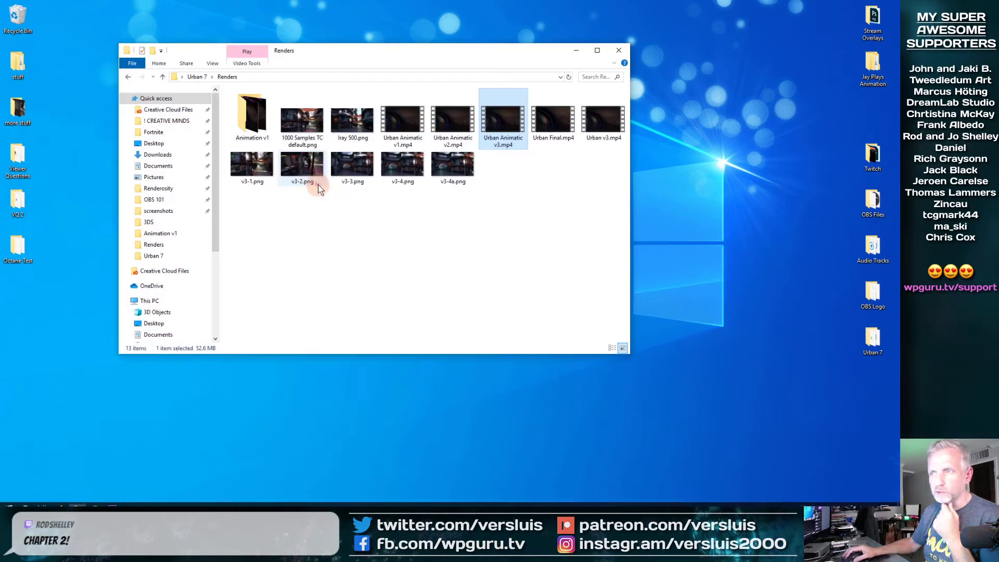
{"action": "left_click", "coordinate": [192, 115]}
{"action": "double_click", "coordinate": [284, 115]}
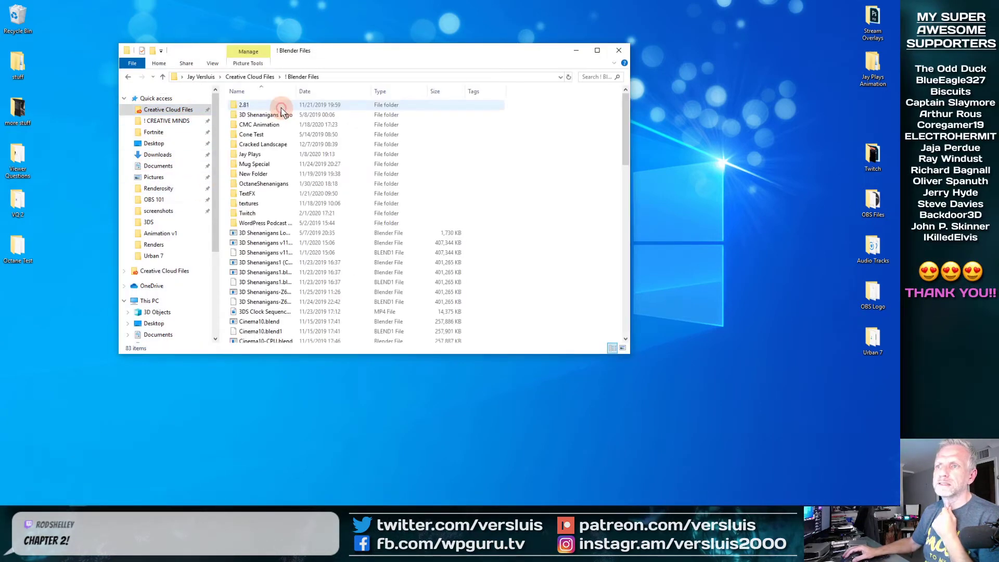
{"action": "left_click", "coordinate": [163, 77]}
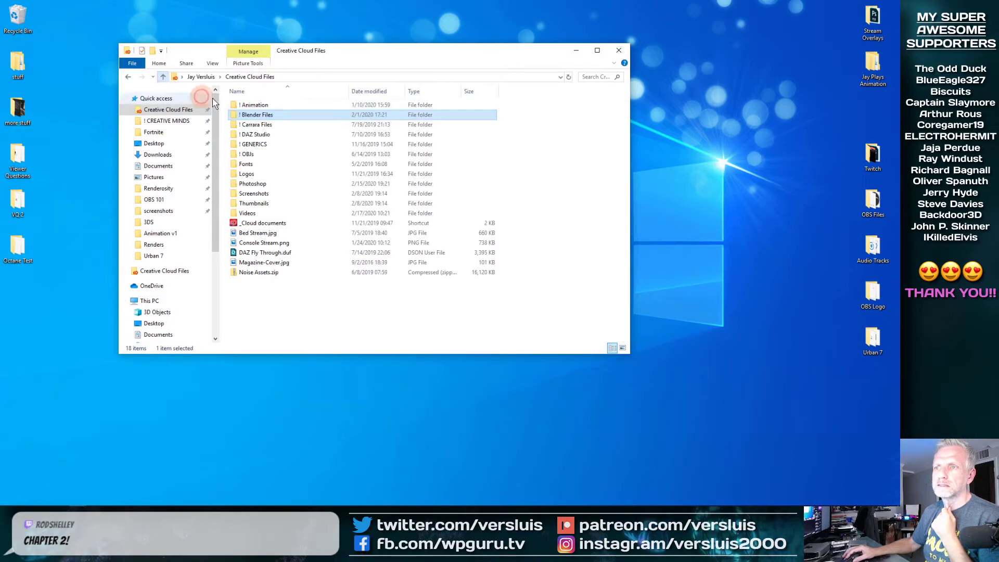
{"action": "double_click", "coordinate": [265, 106]}
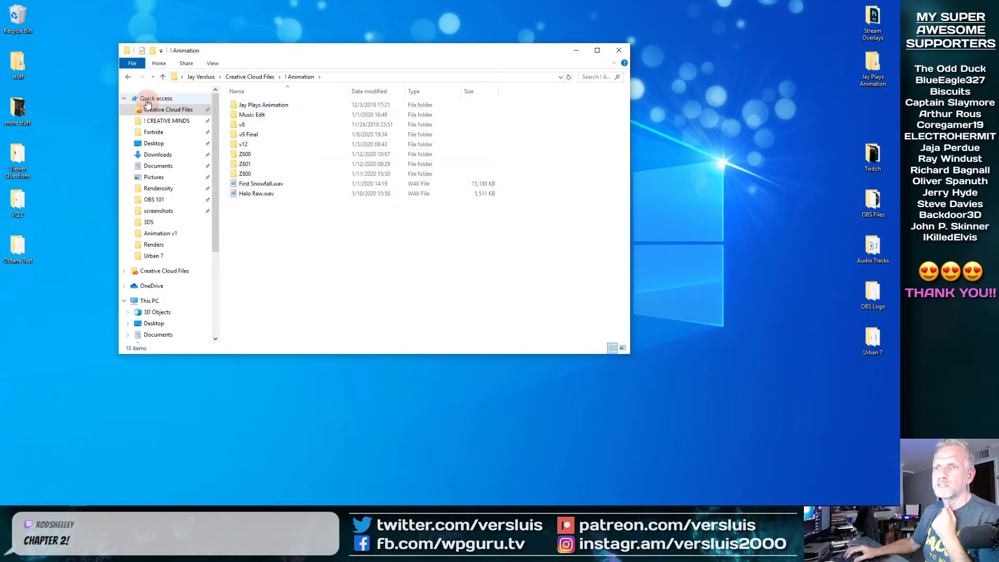
{"action": "left_click", "coordinate": [163, 77]}
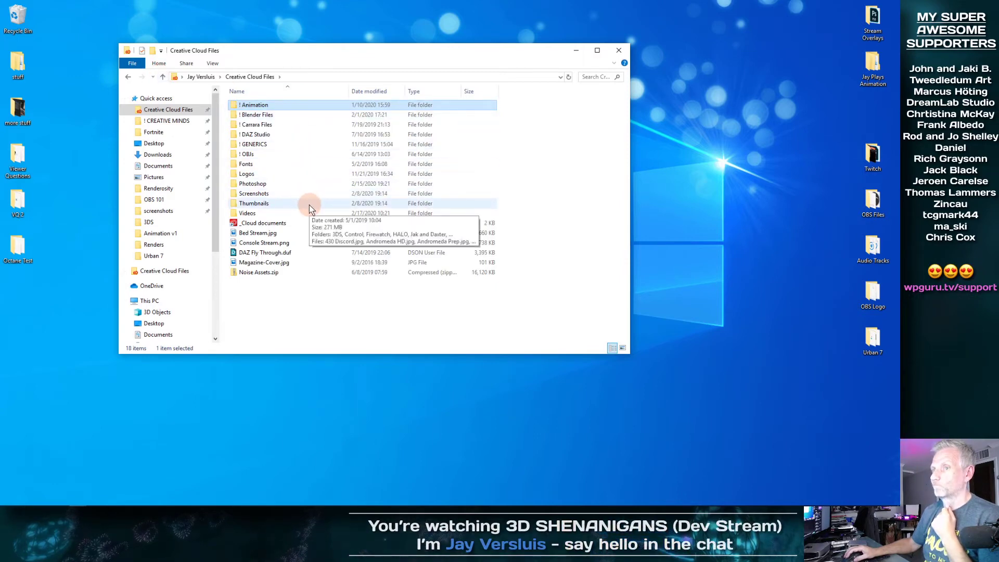
Look through Videos > Loops and Streaming Bits, then play 3DS Animation Comp 2019.mp4 from Loops
{"action": "double_click", "coordinate": [288, 216]}
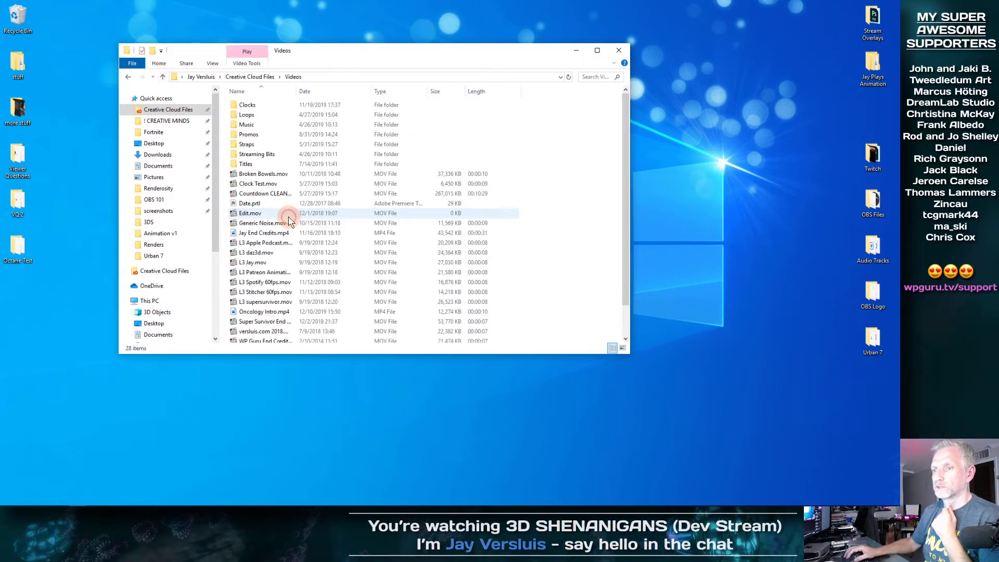
{"action": "double_click", "coordinate": [269, 115]}
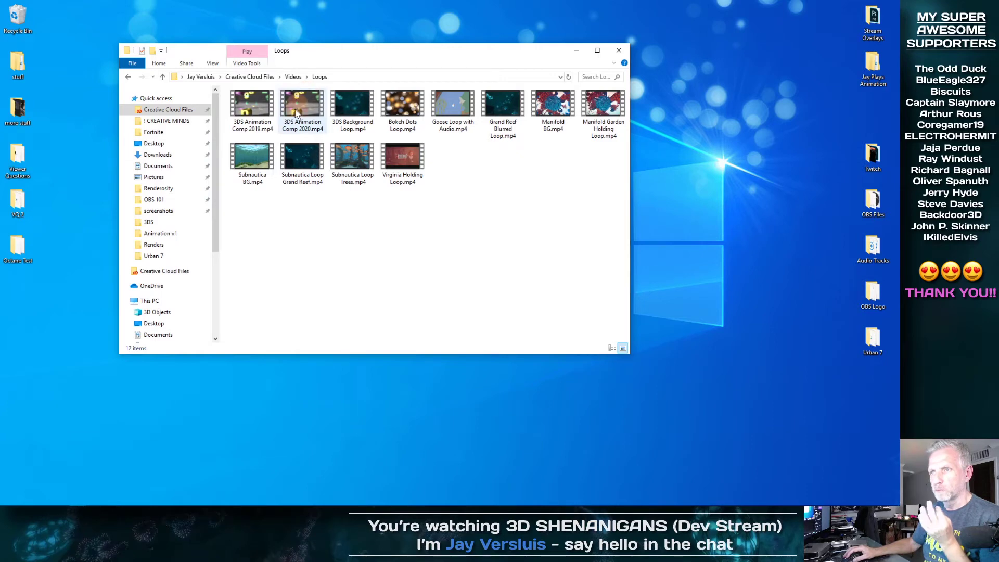
{"action": "left_click", "coordinate": [162, 77]}
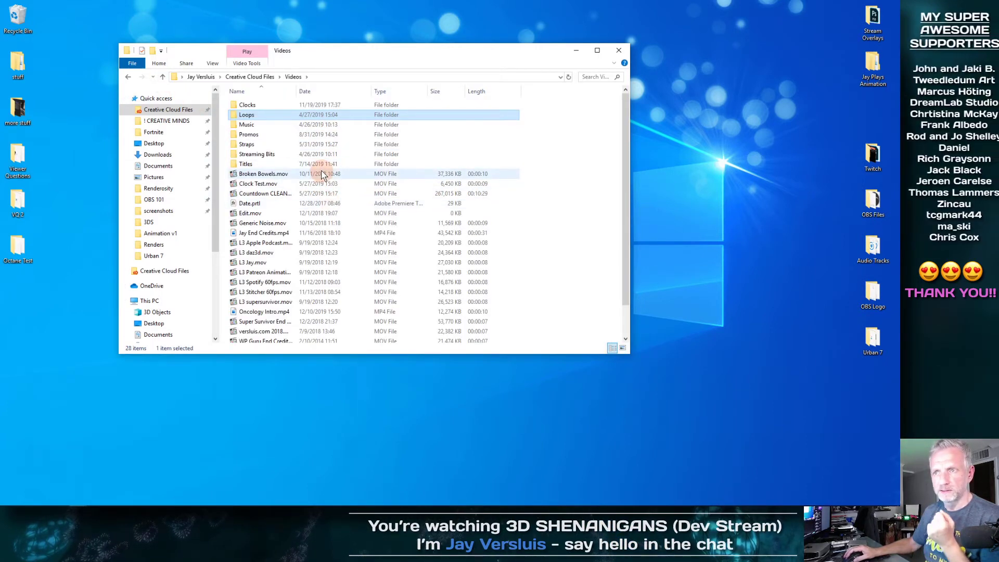
{"action": "double_click", "coordinate": [285, 157]}
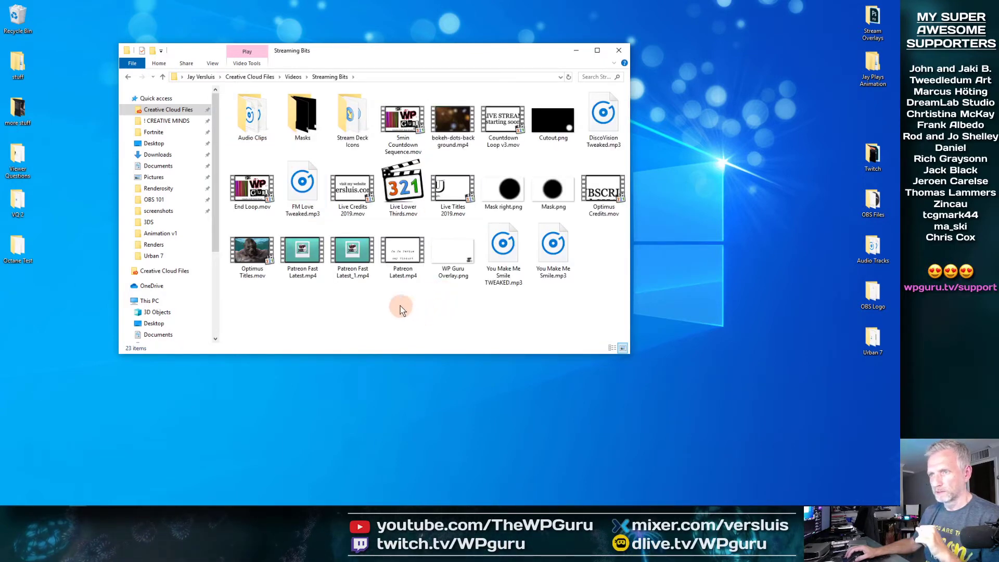
{"action": "left_click", "coordinate": [162, 77]}
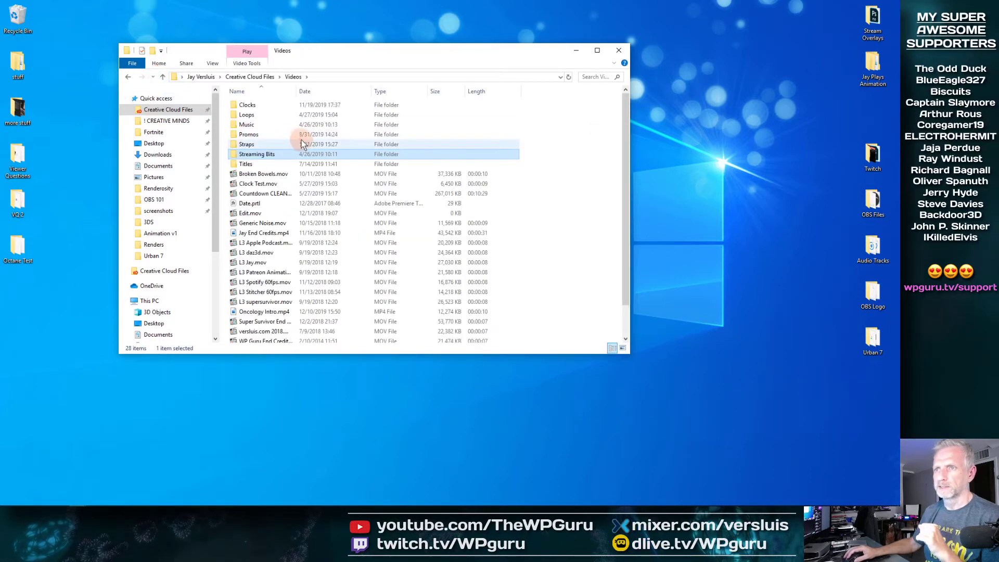
{"action": "double_click", "coordinate": [248, 115]}
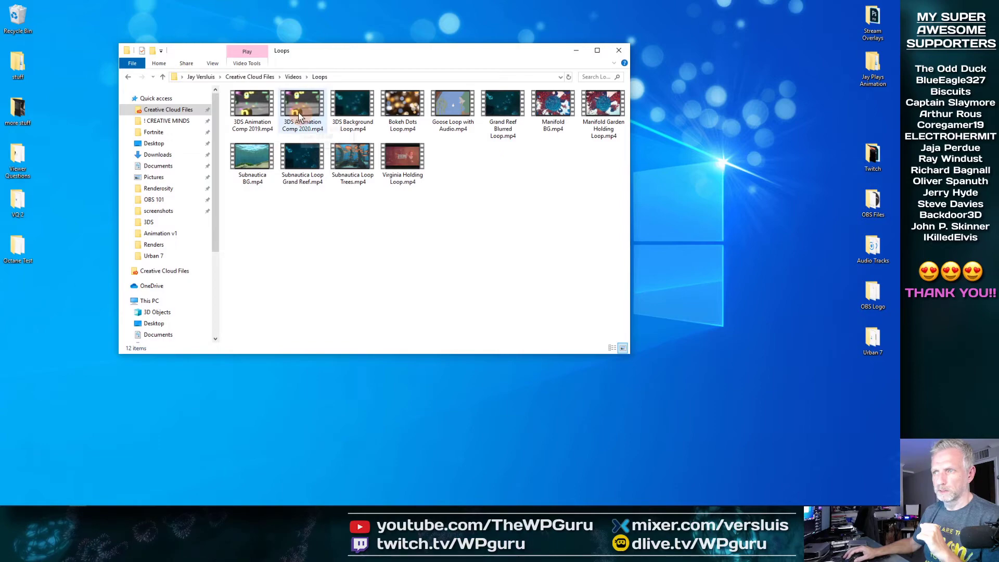
{"action": "double_click", "coordinate": [263, 110]}
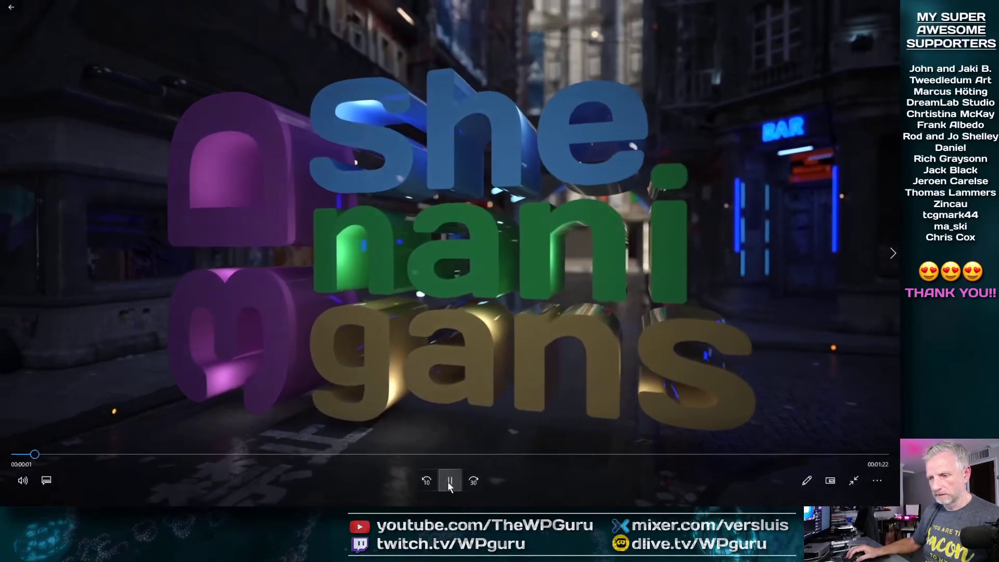
Skip 3DS Animation Comp 2019 toward its end, rewind three times to rewatch the logo, and pause at 1:12
{"action": "left_click", "coordinate": [449, 481]}
{"action": "left_click_drag", "start_coordinate": [40, 455], "coordinate": [711, 472]}
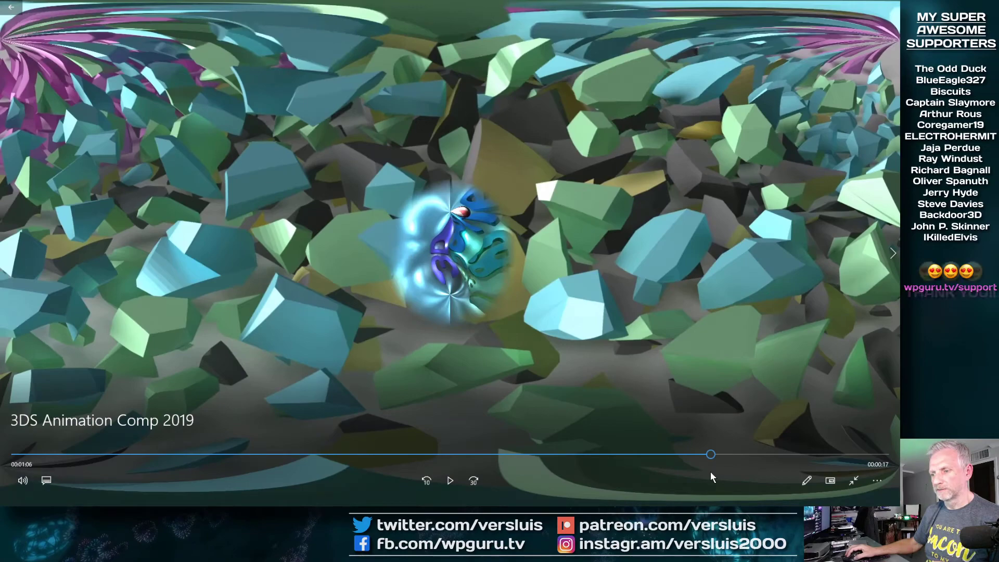
{"action": "left_click", "coordinate": [443, 482]}
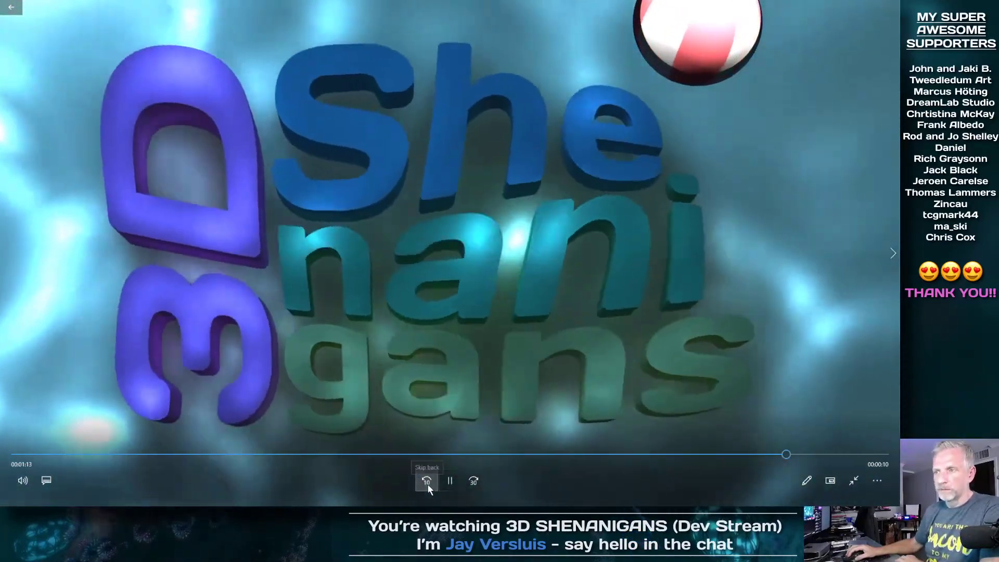
{"action": "left_click", "coordinate": [428, 484]}
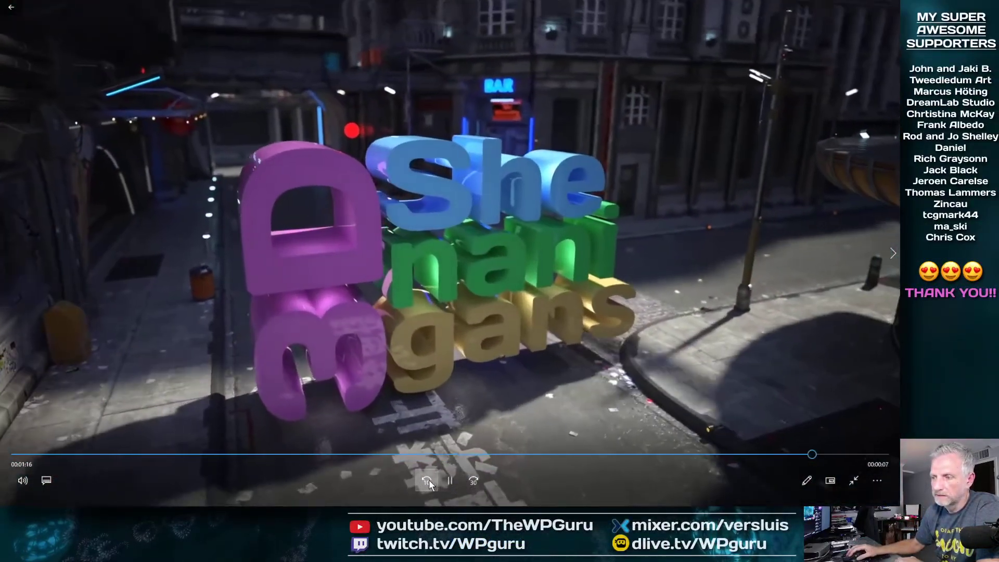
{"action": "left_click", "coordinate": [427, 479]}
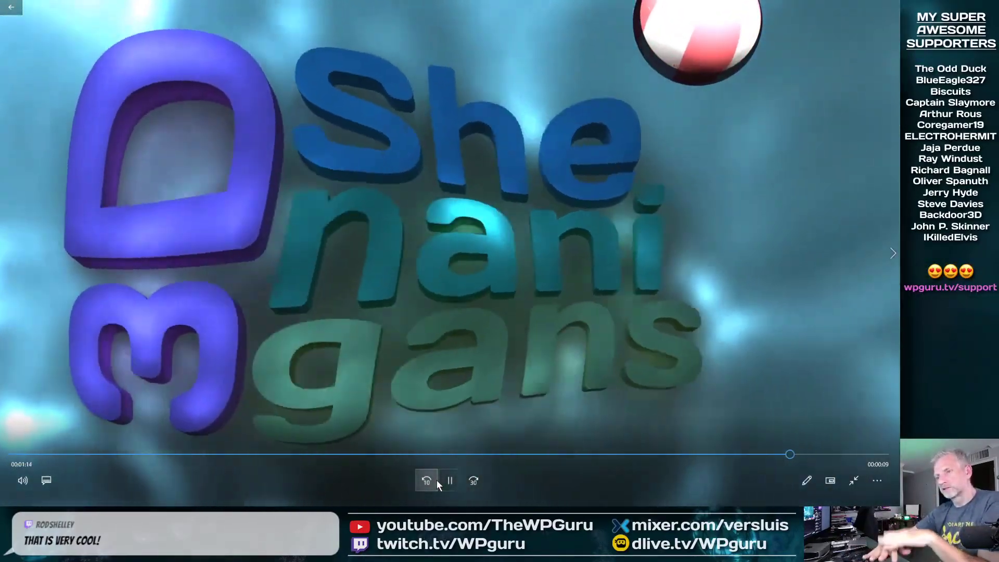
{"action": "left_click", "coordinate": [435, 480]}
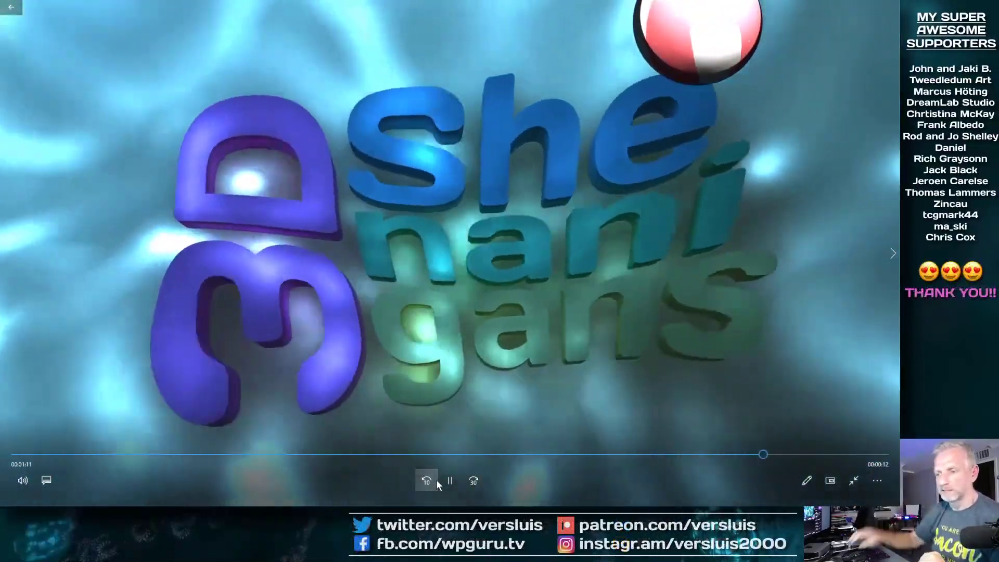
{"action": "left_click", "coordinate": [451, 480]}
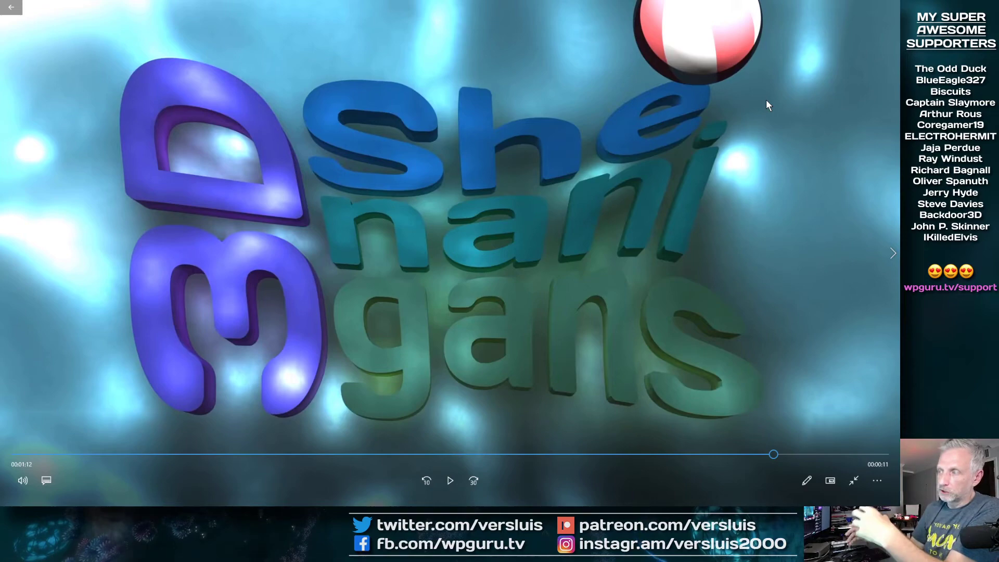
Drag back to 1:07, replay the 3D Shenanigans logo with two ten-second rewinds, and pause at 1:11
{"action": "left_click_drag", "start_coordinate": [772, 453], "coordinate": [714, 458]}
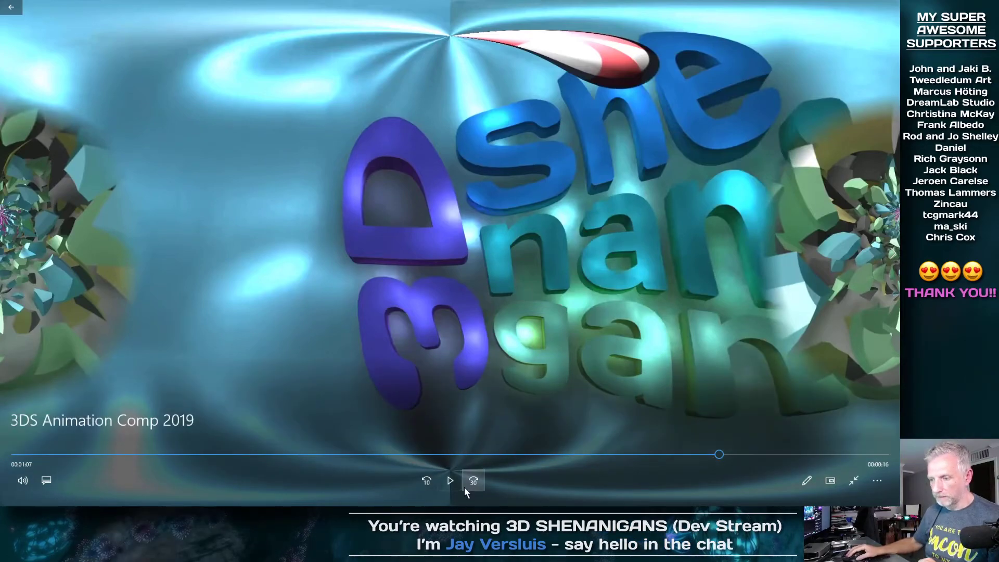
{"action": "left_click", "coordinate": [447, 483]}
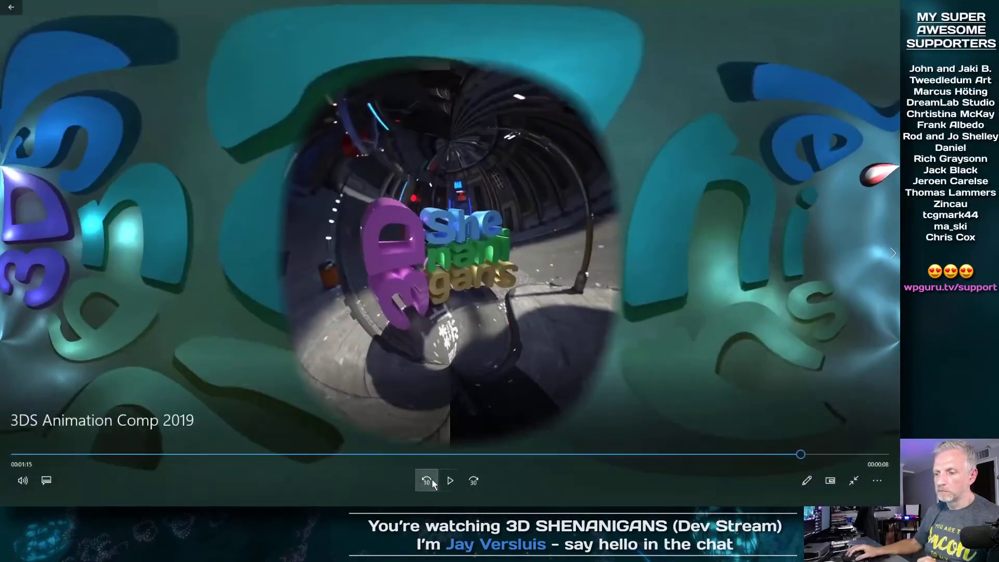
{"action": "left_click", "coordinate": [427, 481]}
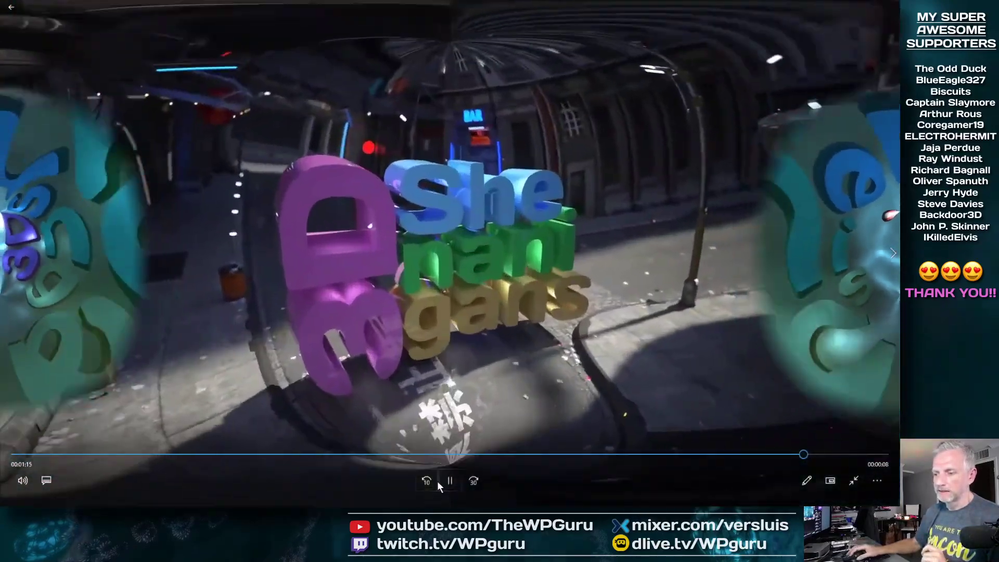
{"action": "left_click", "coordinate": [433, 480]}
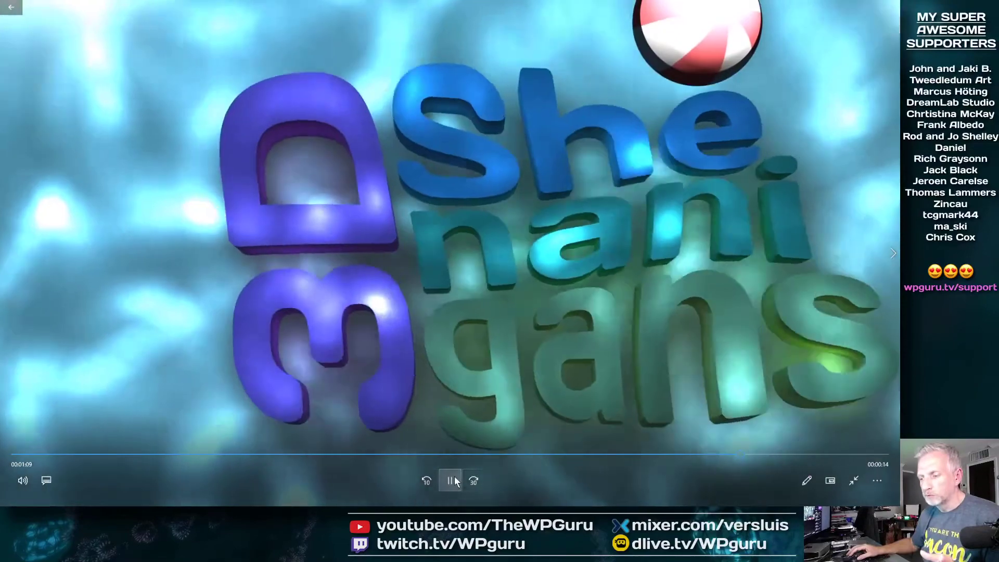
{"action": "left_click", "coordinate": [451, 480]}
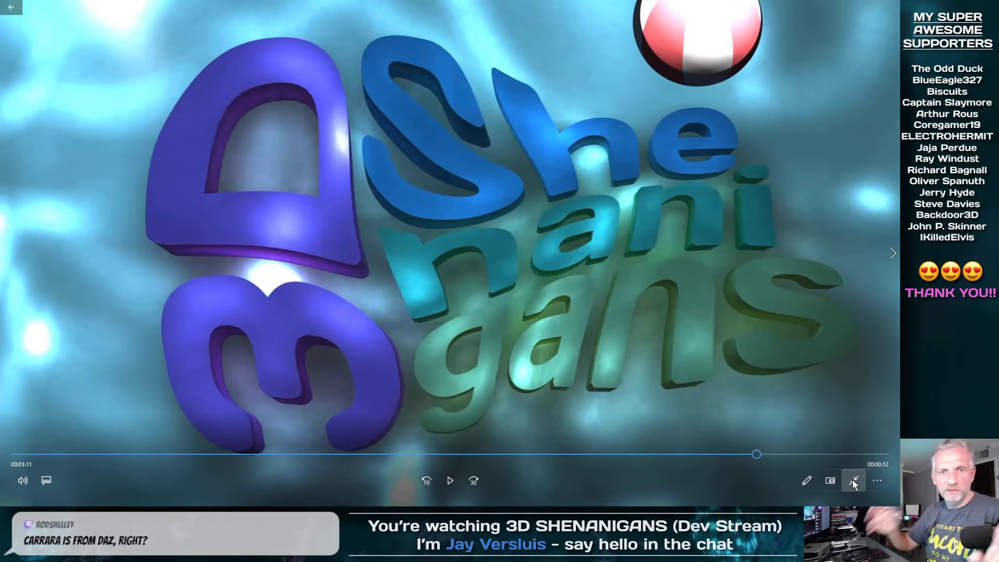
Exit full screen, close Movies & TV and minimize the Loops folder
{"action": "left_click", "coordinate": [853, 482]}
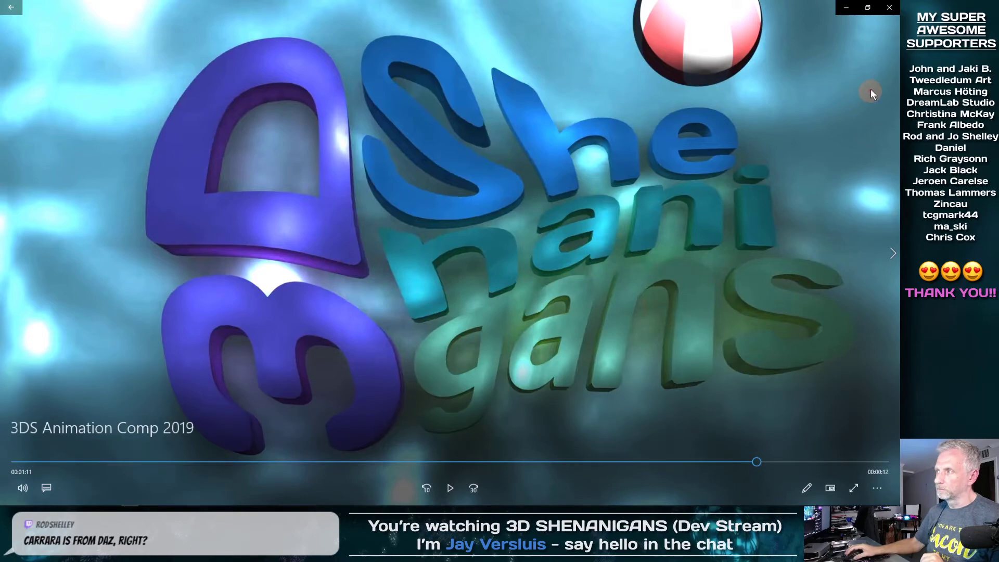
{"action": "left_click", "coordinate": [888, 8]}
{"action": "left_click", "coordinate": [573, 51]}
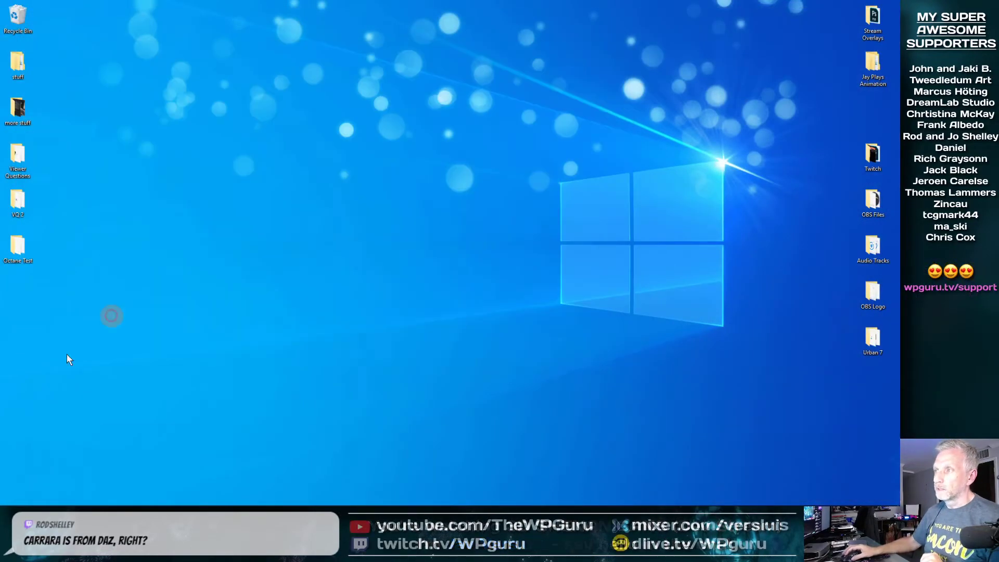
Save the Urban 7 Animation project via File > Save and close Premiere Pro
{"action": "mouse_move", "coordinate": [7, 504]}
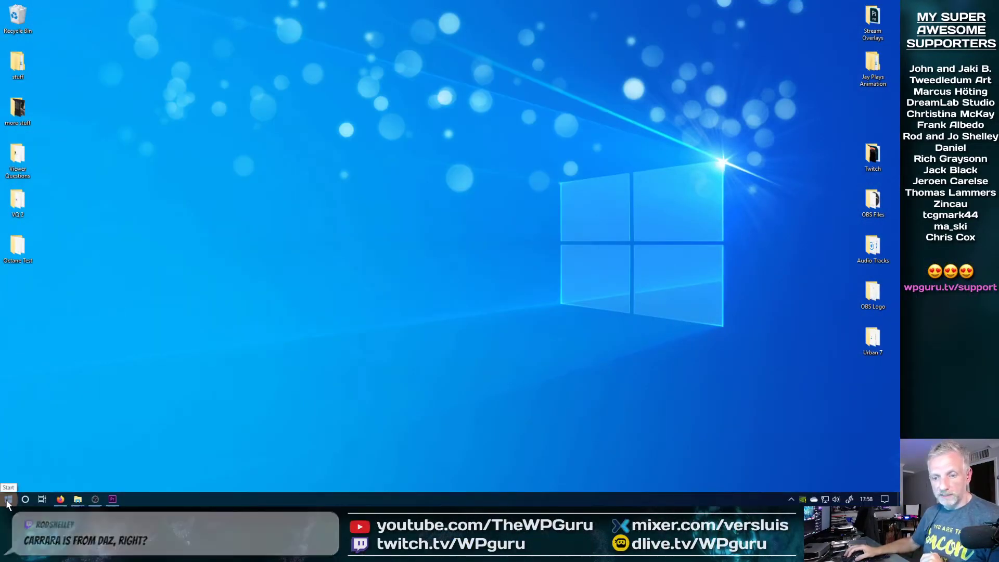
{"action": "left_click", "coordinate": [111, 503]}
{"action": "left_click", "coordinate": [9, 16]}
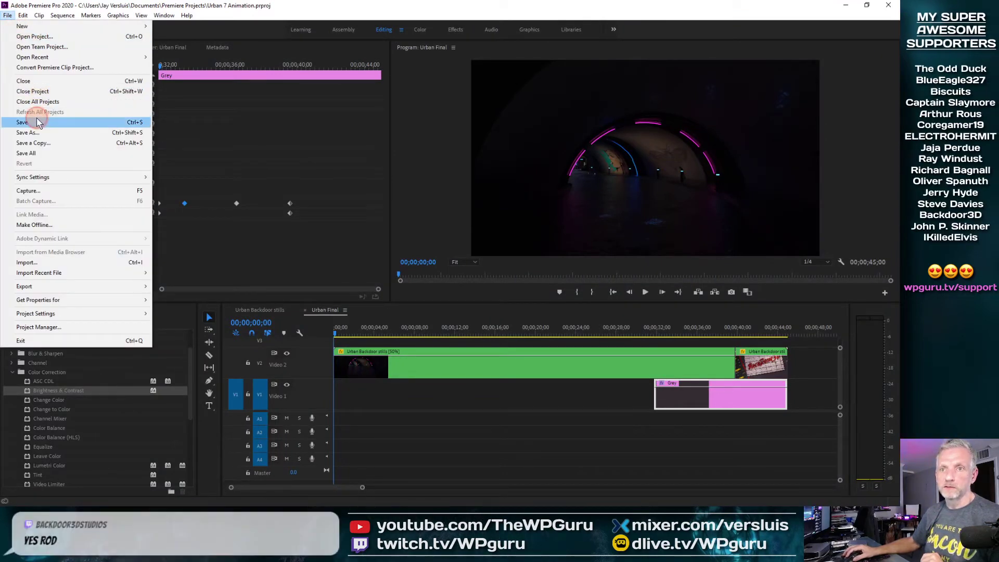
{"action": "left_click", "coordinate": [38, 122]}
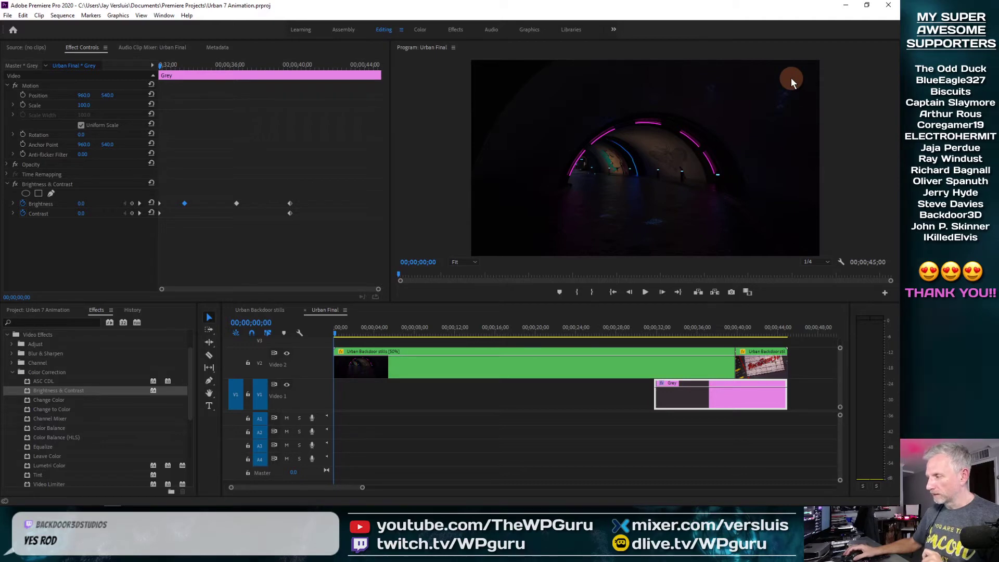
{"action": "left_click", "coordinate": [888, 6]}
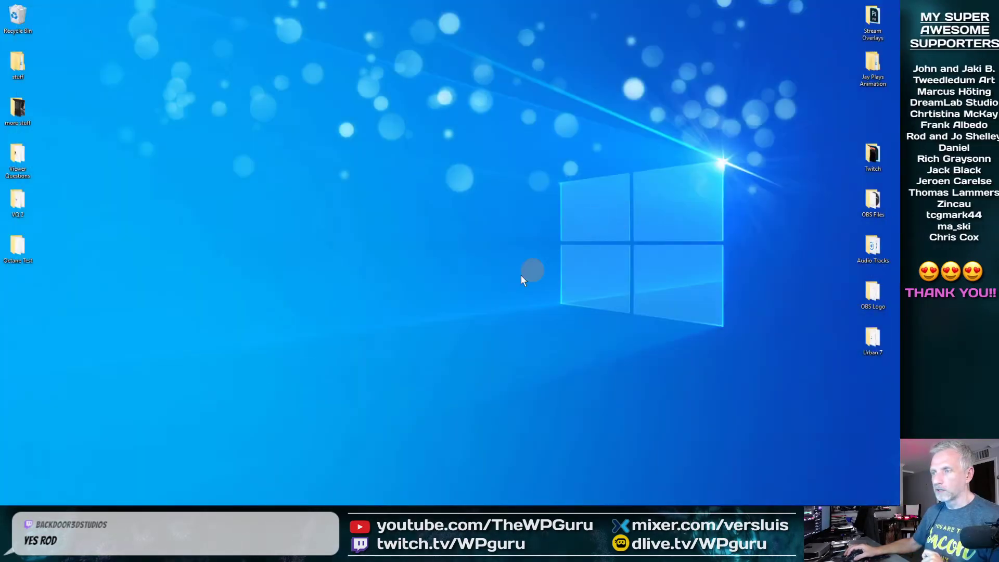
Launch Carrara 8.5 Pro from its Start menu tile
{"action": "mouse_move", "coordinate": [165, 503]}
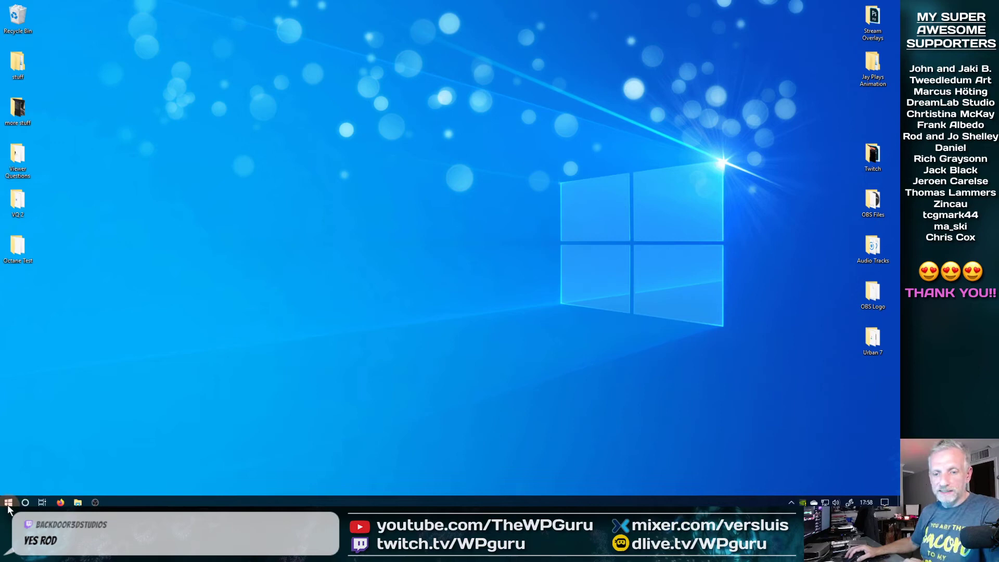
{"action": "left_click", "coordinate": [9, 504]}
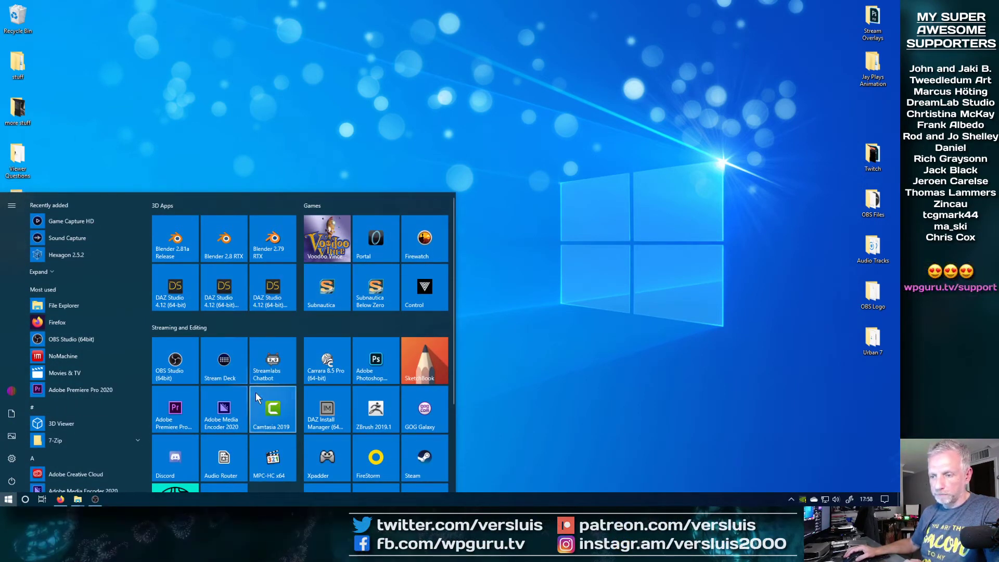
{"action": "scroll", "coordinate": [255, 393], "scroll_direction": "down", "scroll_amount": 1}
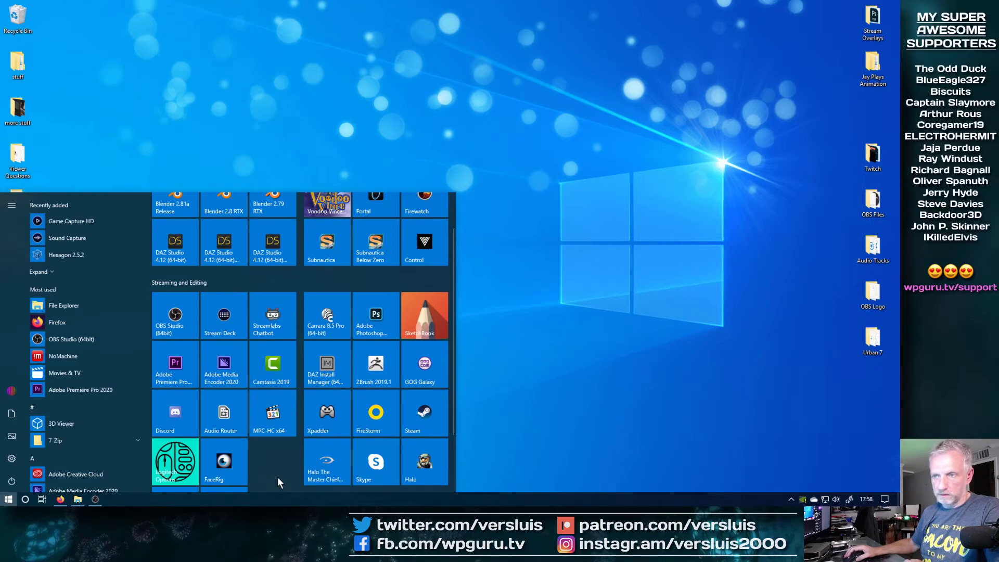
{"action": "scroll", "coordinate": [277, 477], "scroll_direction": "up", "scroll_amount": 1}
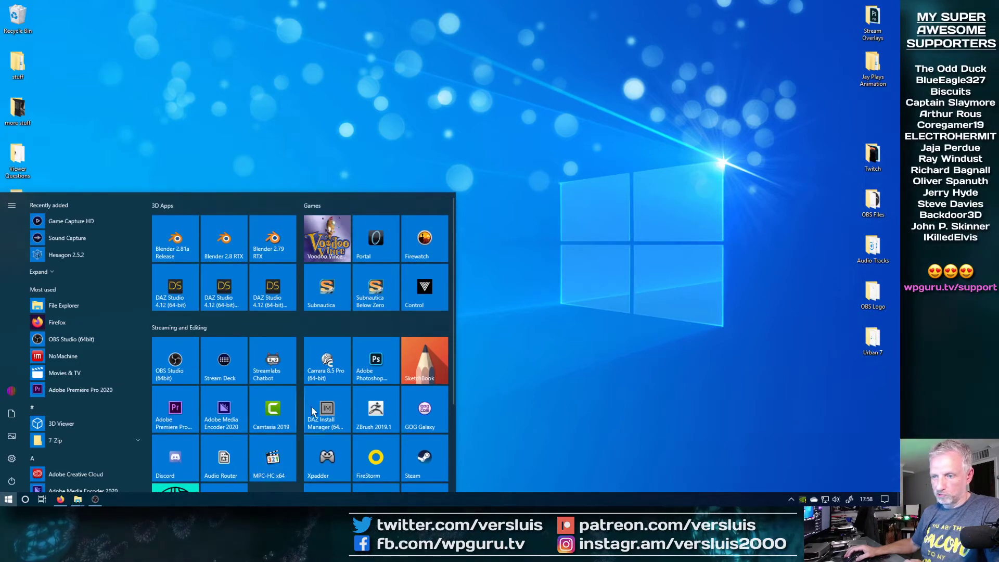
{"action": "left_click", "coordinate": [334, 375]}
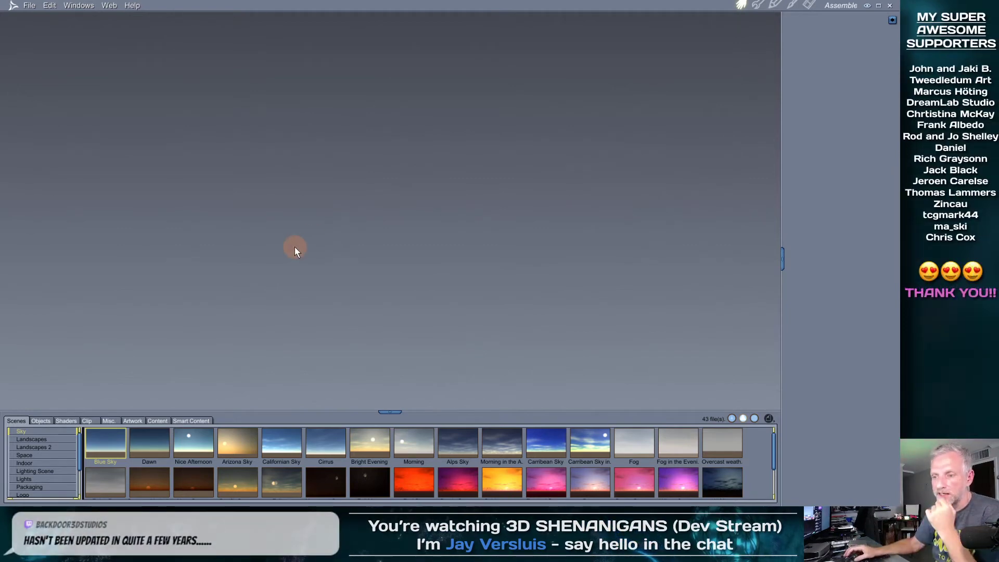
Drag the Scenes browser splitter up to show three rows of Sky presets, then open the Help menu
{"action": "left_click_drag", "start_coordinate": [424, 412], "coordinate": [427, 364]}
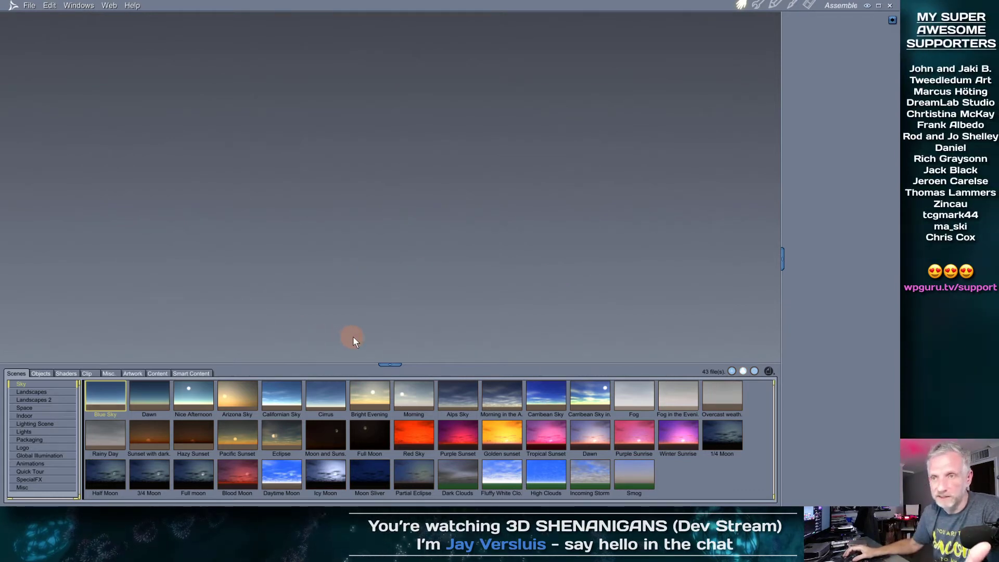
{"action": "left_click", "coordinate": [132, 6]}
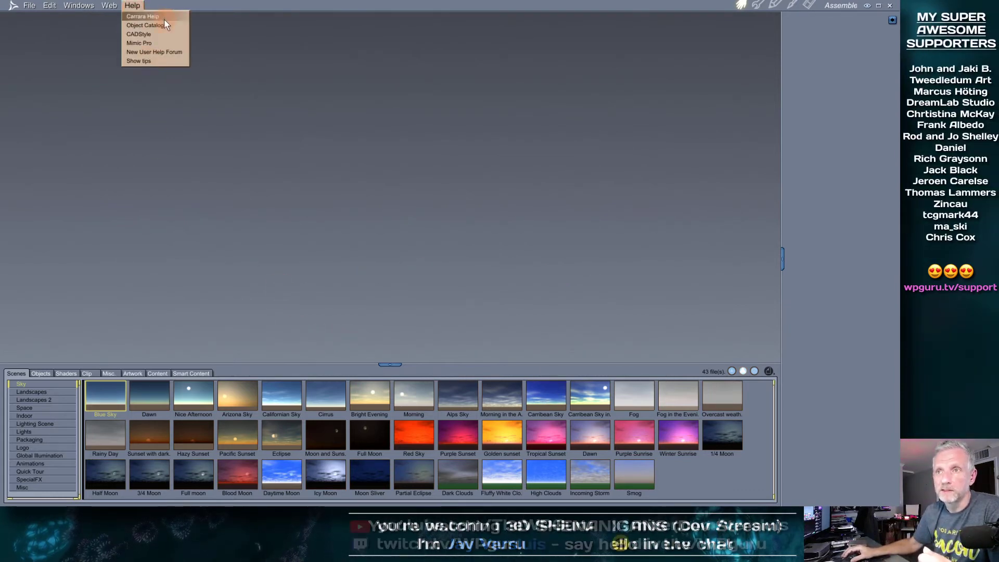
{"action": "left_click", "coordinate": [13, 6]}
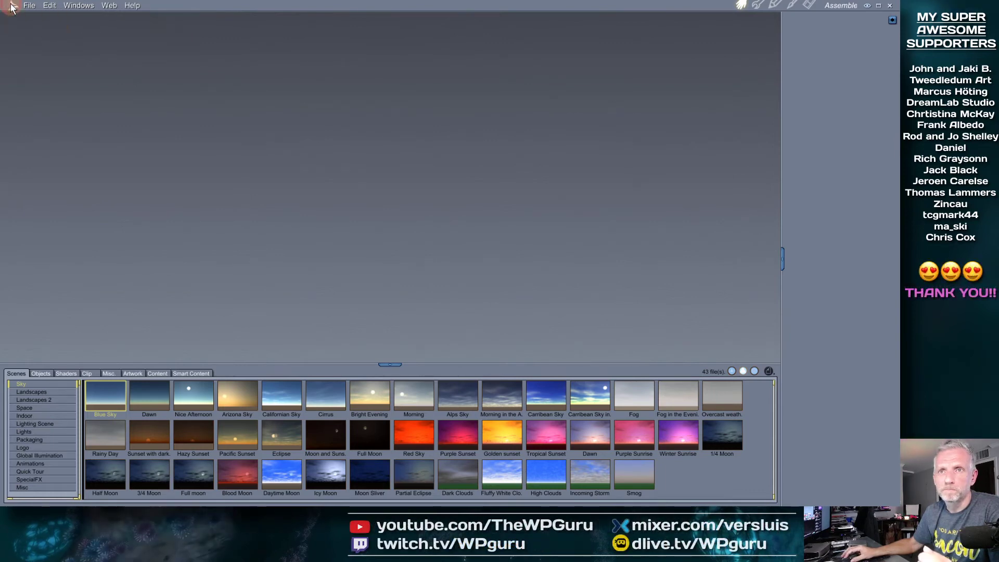
{"action": "left_click", "coordinate": [13, 6]}
{"action": "left_click", "coordinate": [17, 17]}
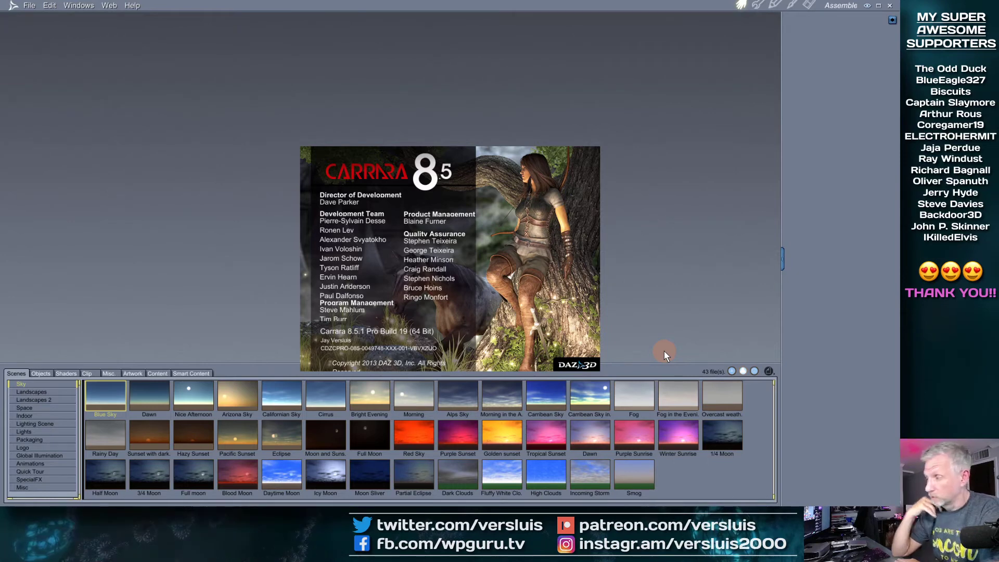
{"action": "left_click", "coordinate": [579, 261]}
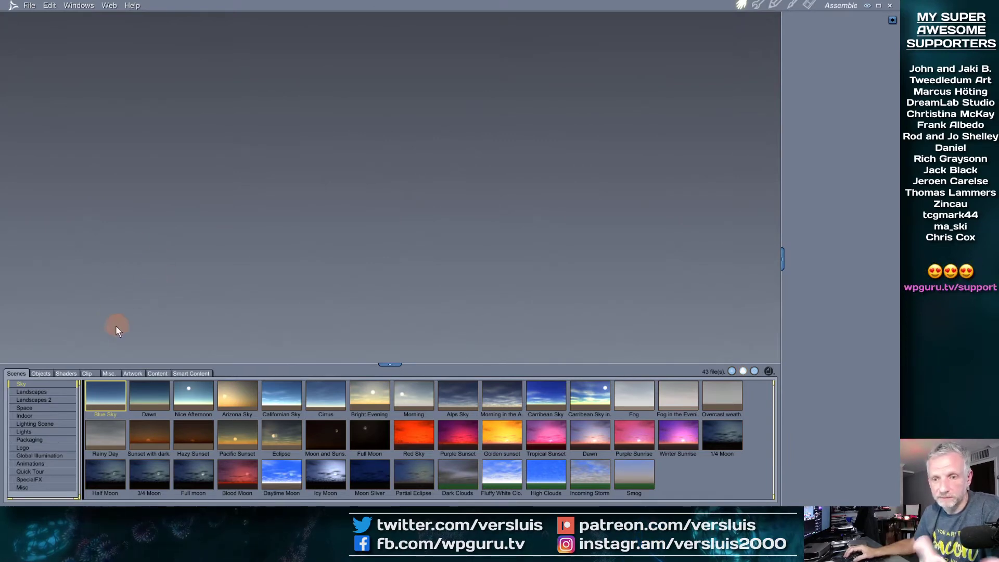
Create a new scene from the Scene Wizard's Global Illumination > Cornet HDRI preset
{"action": "left_click", "coordinate": [34, 8]}
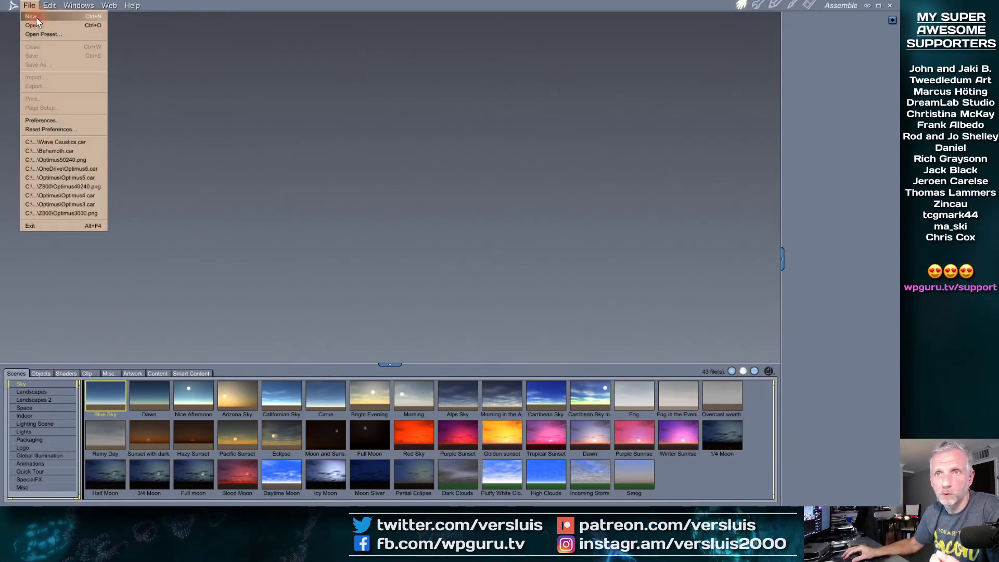
{"action": "left_click", "coordinate": [36, 17]}
{"action": "left_click_drag", "start_coordinate": [468, 190], "coordinate": [445, 158]}
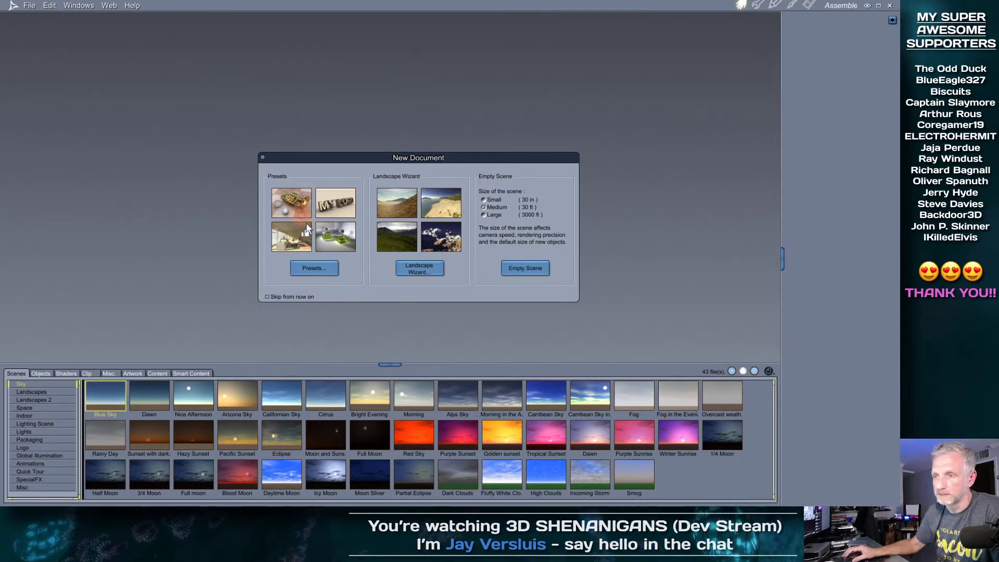
{"action": "left_click", "coordinate": [313, 267]}
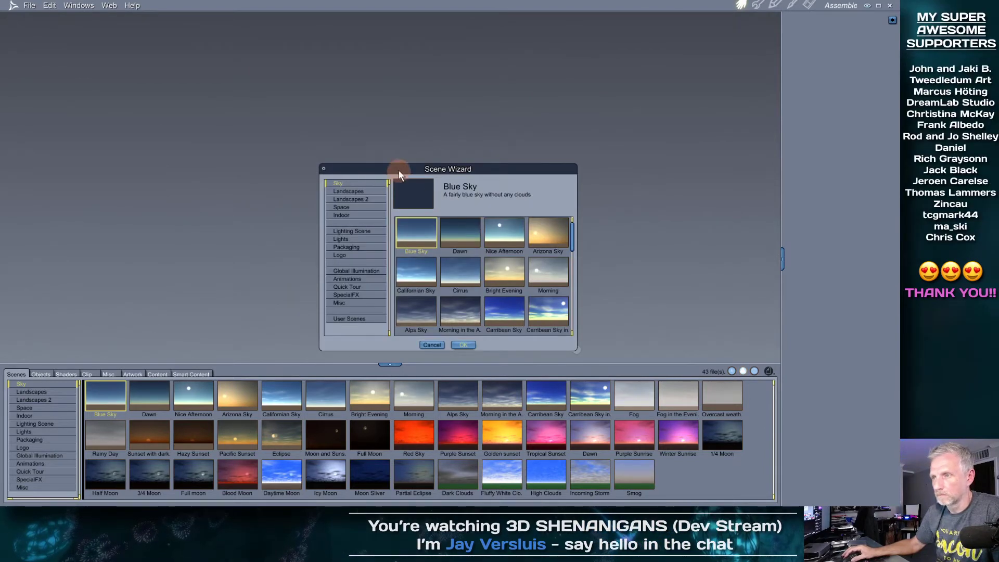
{"action": "left_click_drag", "start_coordinate": [398, 170], "coordinate": [350, 119]}
{"action": "left_click", "coordinate": [311, 163]}
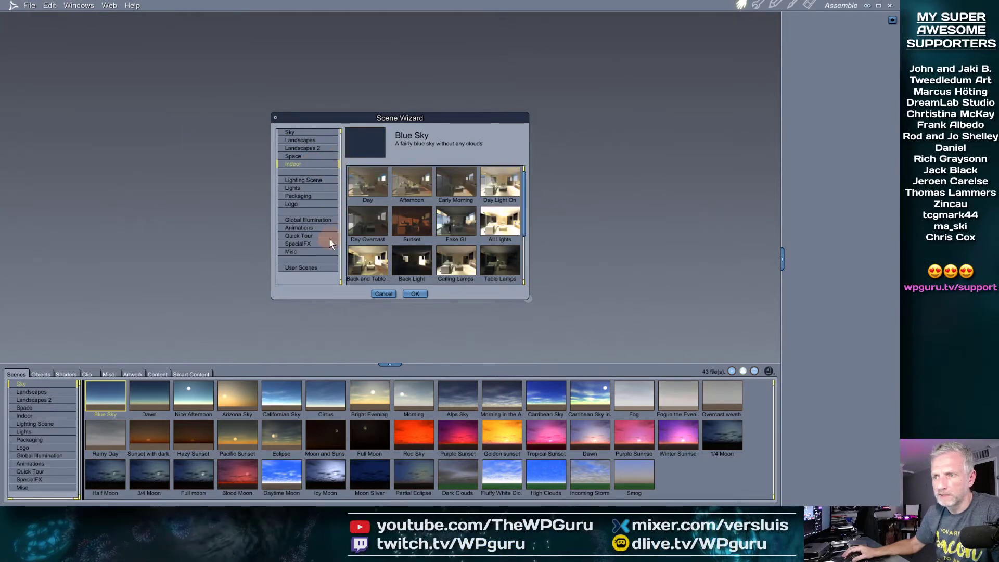
{"action": "left_click", "coordinate": [321, 219]}
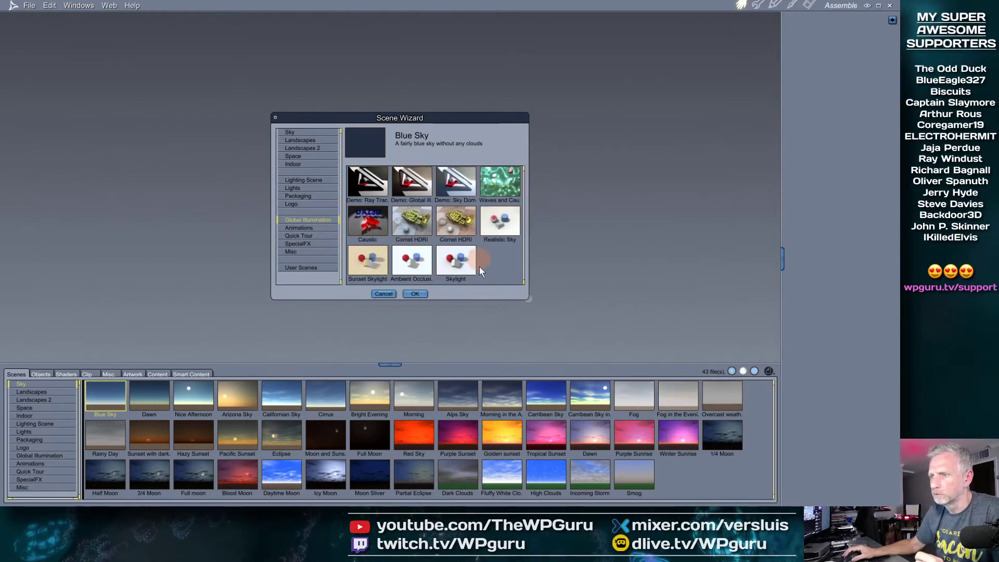
{"action": "left_click", "coordinate": [456, 216]}
{"action": "left_click", "coordinate": [412, 294]}
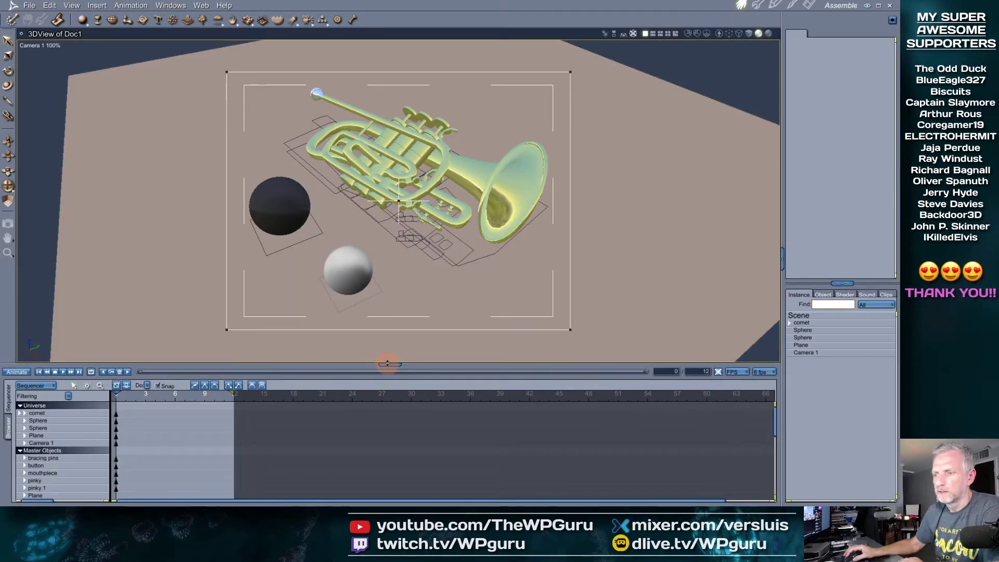
{"action": "left_click_drag", "start_coordinate": [386, 366], "coordinate": [388, 415]}
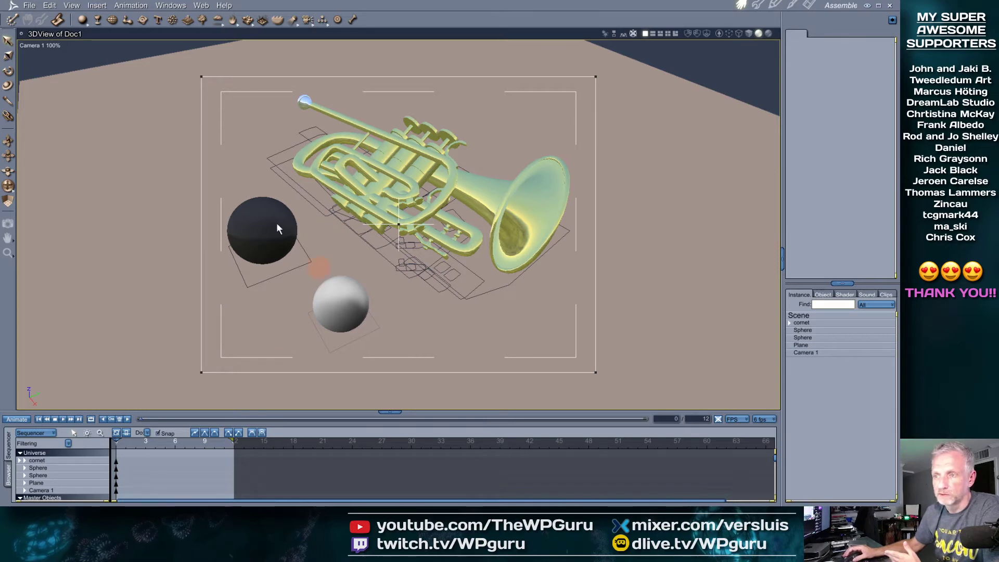
Set the render output to 1280 × 720 pixels with Keep Proportions checked, then start a render
{"action": "left_click", "coordinate": [809, 5]}
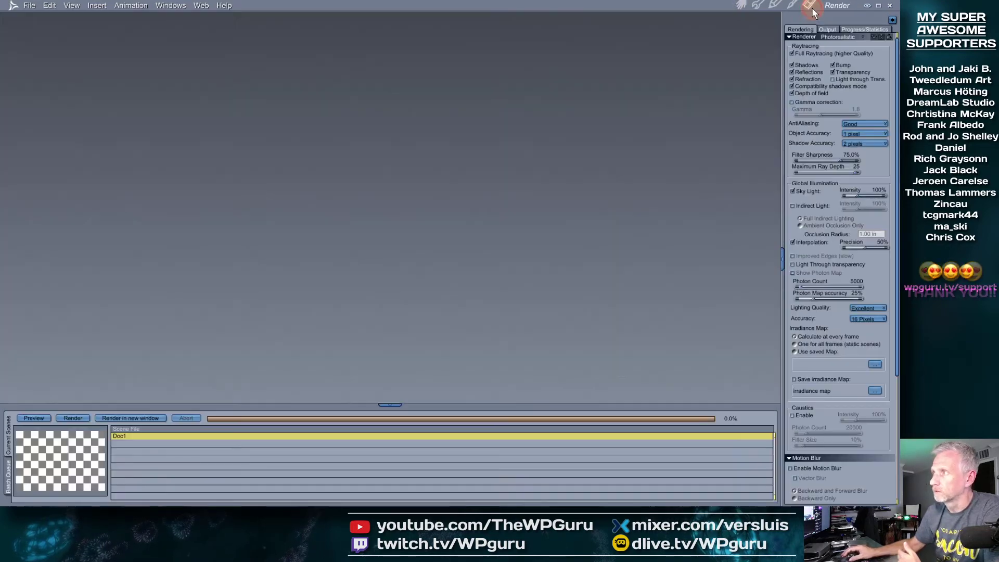
{"action": "left_click", "coordinate": [829, 30]}
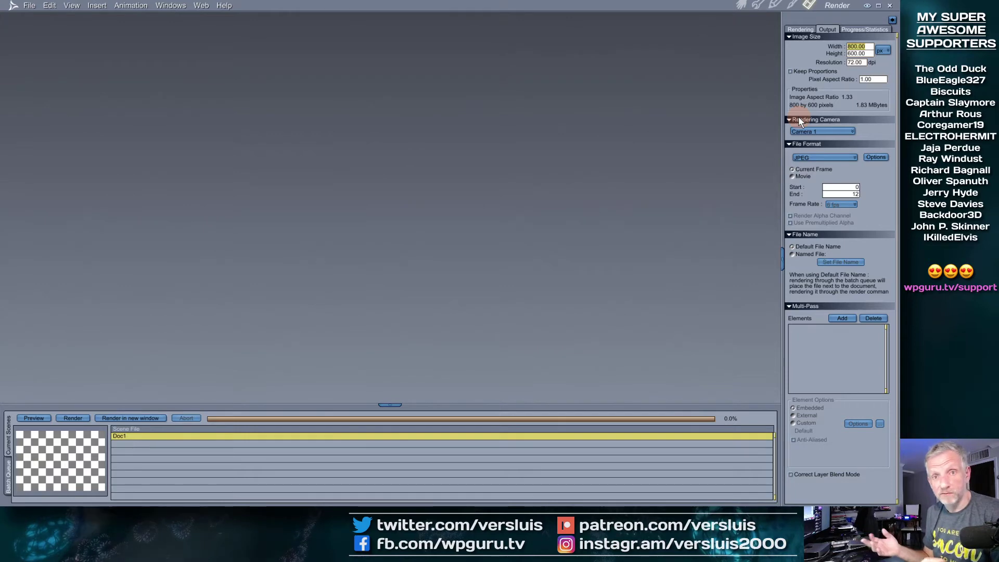
{"action": "type", "text": "1280"}
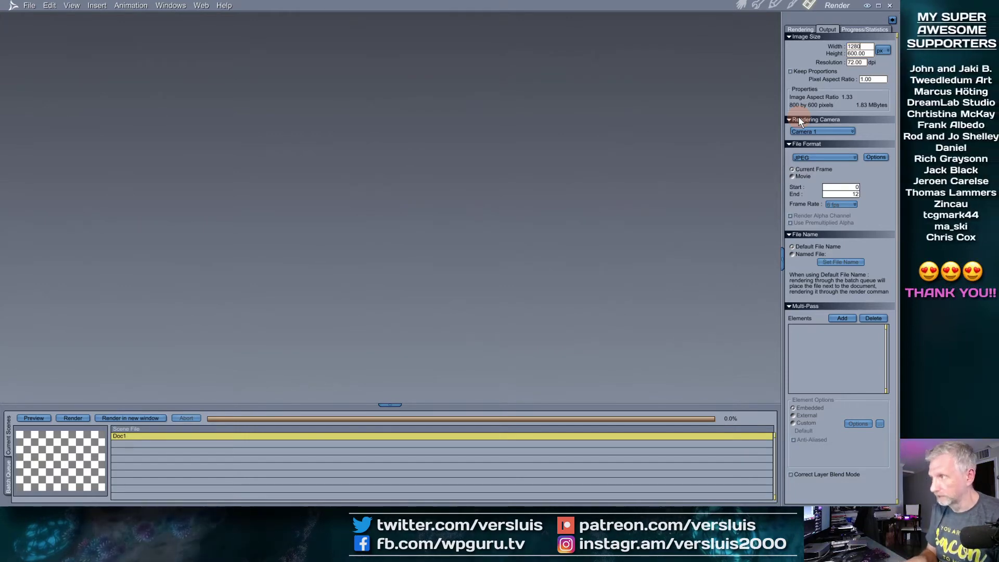
{"action": "key", "text": "Tab"}
{"action": "type", "text": "729"}
{"action": "key", "text": "Return"}
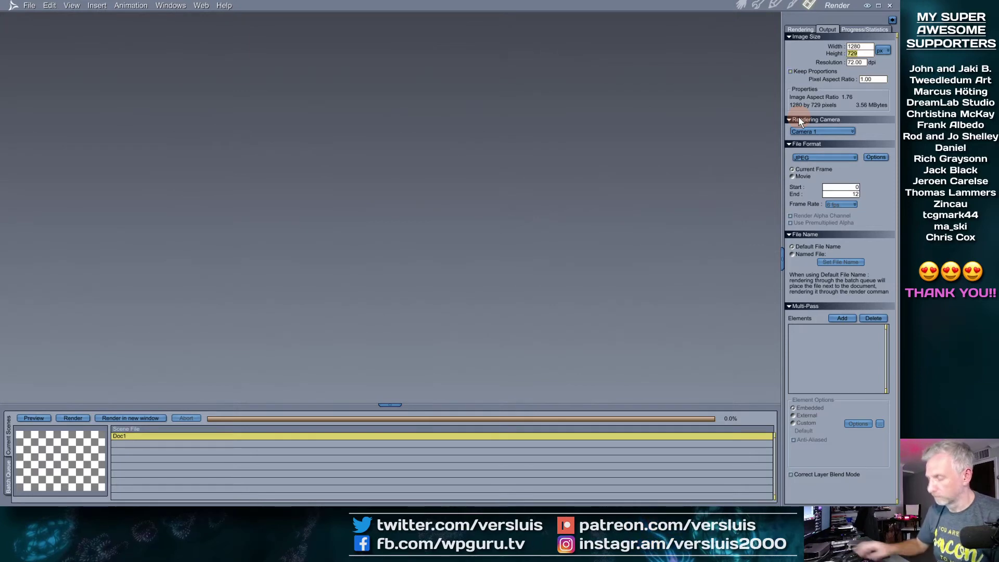
{"action": "type", "text": "720"}
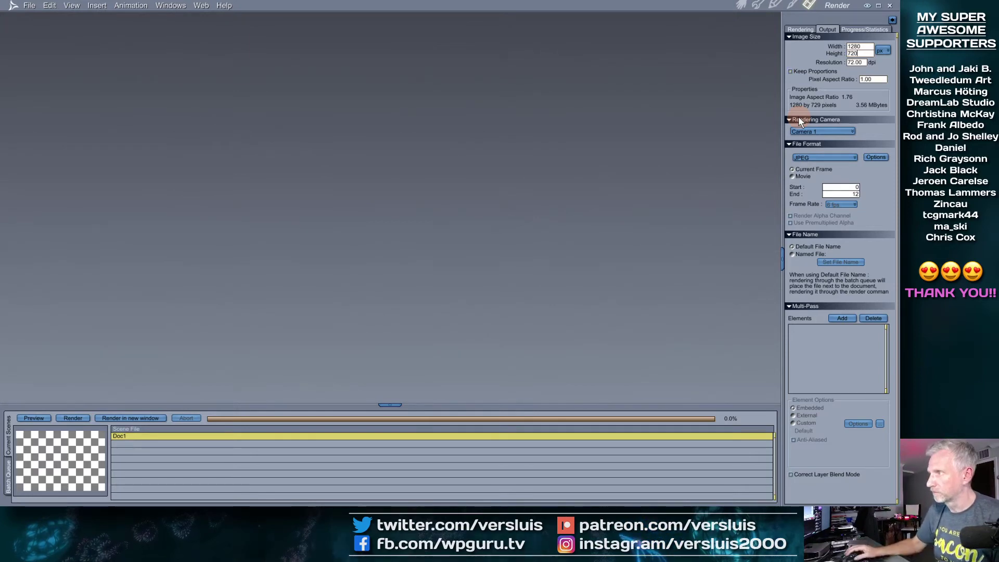
{"action": "left_click", "coordinate": [790, 71]}
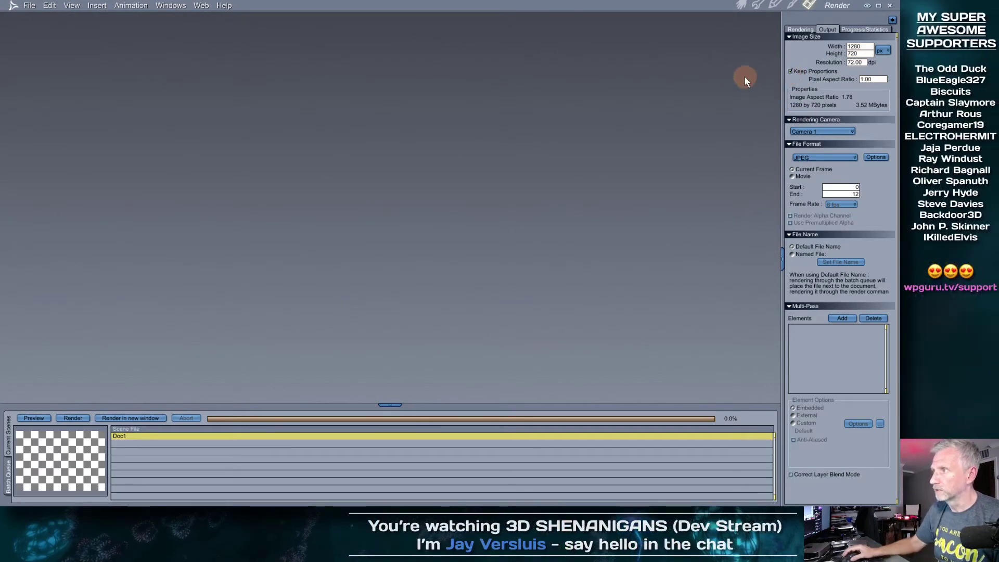
{"action": "left_click", "coordinate": [741, 5]}
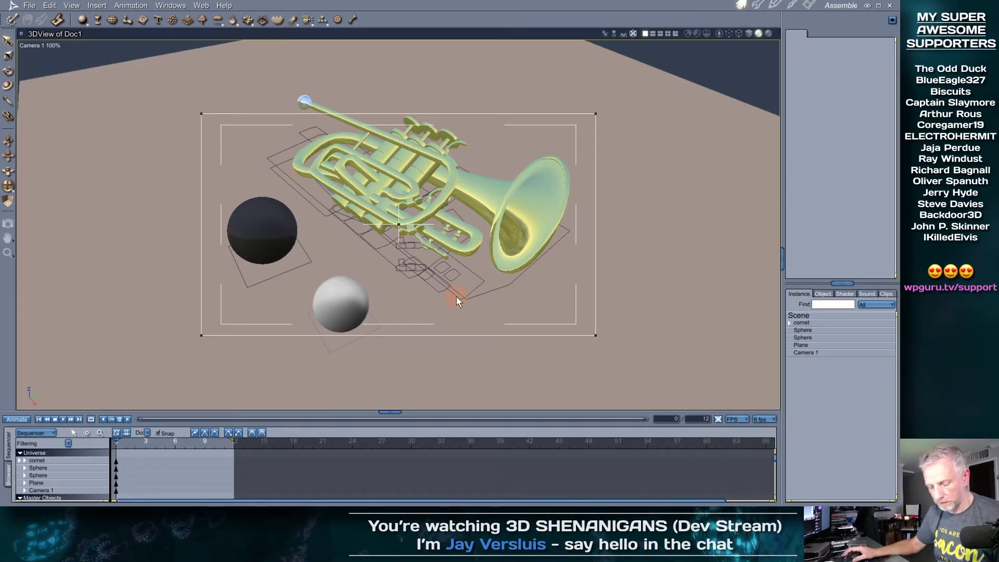
{"action": "key", "text": "ctrl+r"}
Enlarge the render window to review the 1280×720 cornet render, then close Doc2.jpg
{"action": "left_click_drag", "start_coordinate": [512, 342], "coordinate": [636, 394]}
{"action": "left_click_drag", "start_coordinate": [401, 406], "coordinate": [474, 461]}
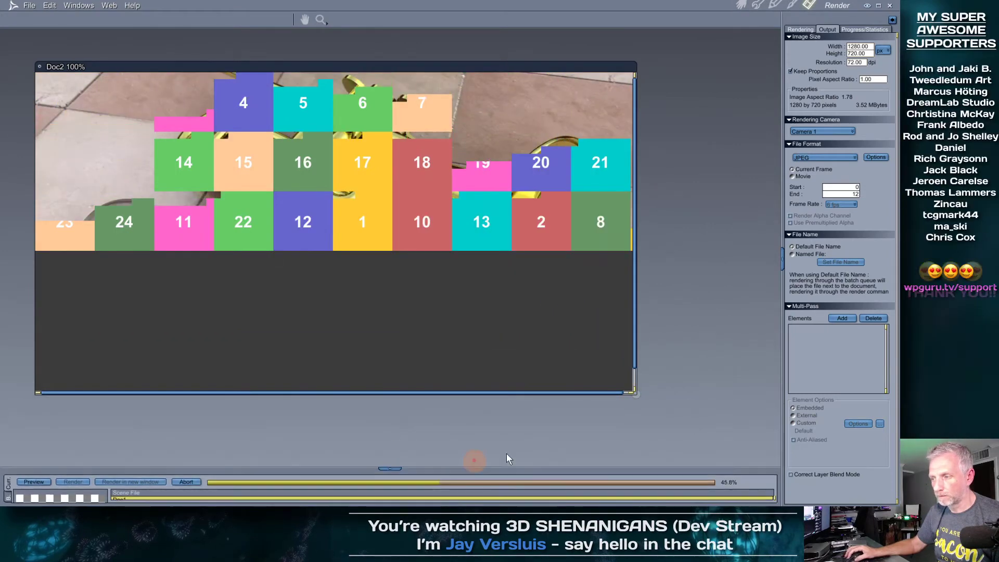
{"action": "left_click_drag", "start_coordinate": [636, 391], "coordinate": [666, 426]}
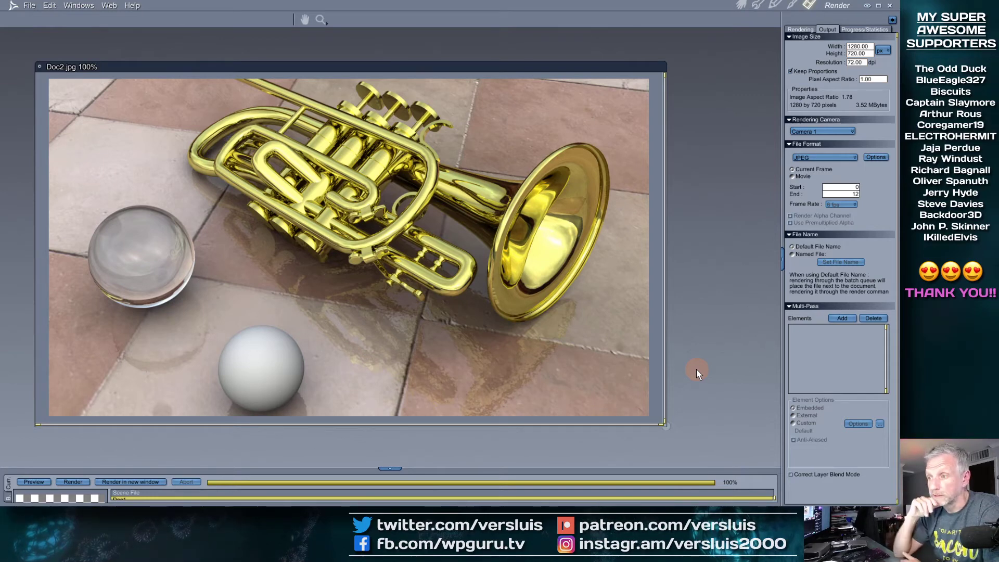
{"action": "left_click", "coordinate": [40, 66]}
Discard the Doc2 render without saving and return to the Assemble room
{"action": "left_click", "coordinate": [418, 287]}
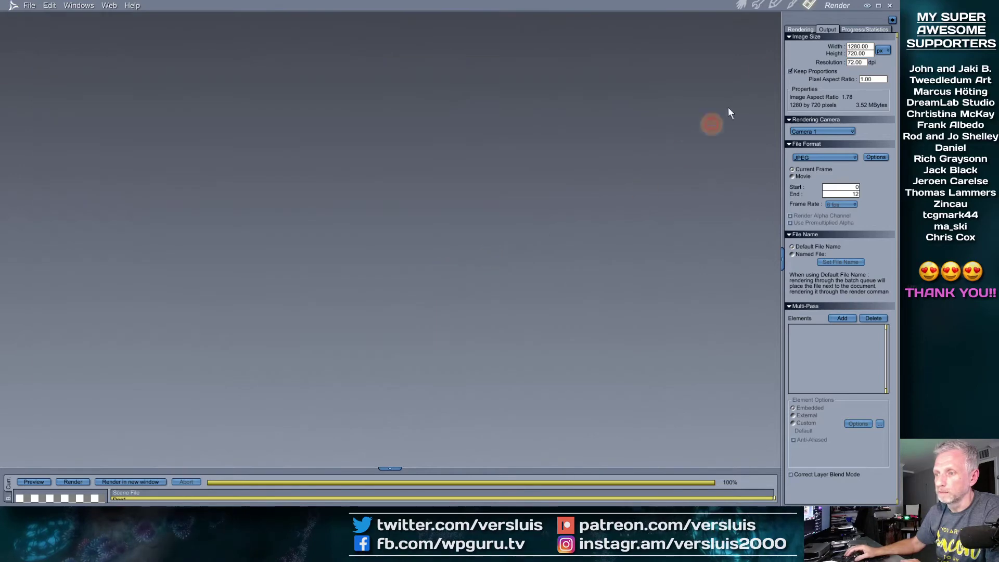
{"action": "left_click", "coordinate": [737, 5]}
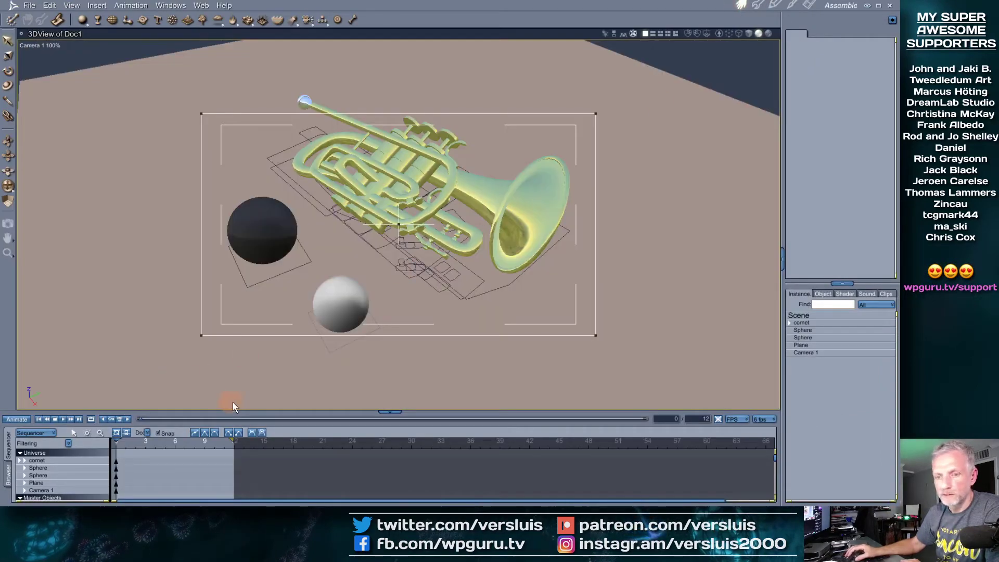
{"action": "left_click_drag", "start_coordinate": [302, 413], "coordinate": [302, 318]}
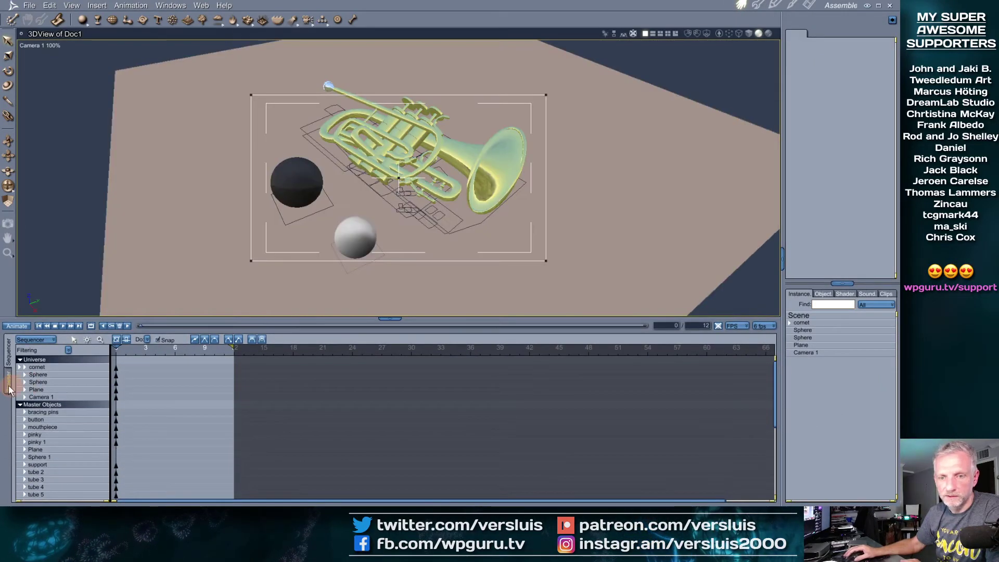
Apply the Purple, Cloudy glass shader from Shaders > Glass to the white sphere
{"action": "left_click", "coordinate": [8, 385]}
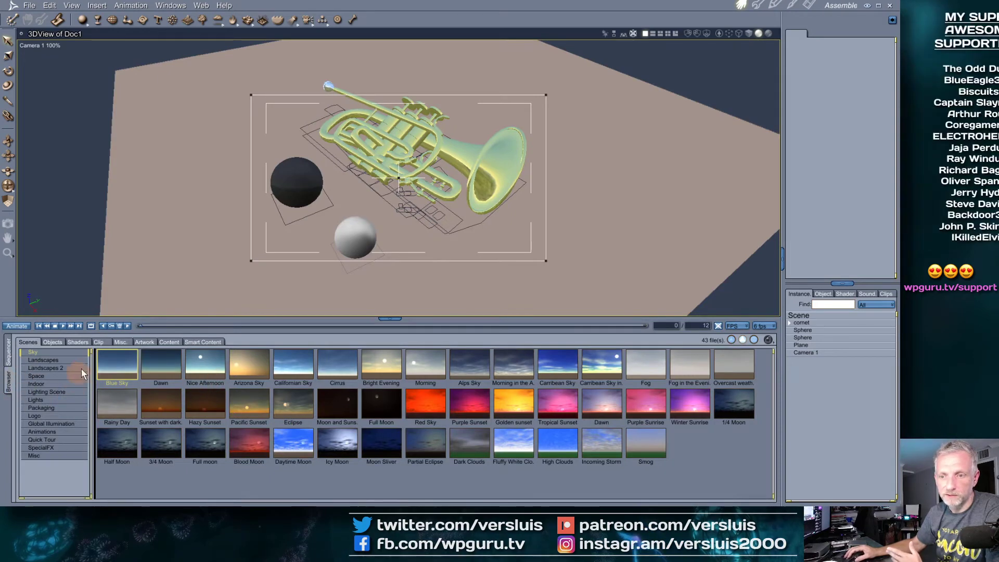
{"action": "left_click", "coordinate": [179, 346]}
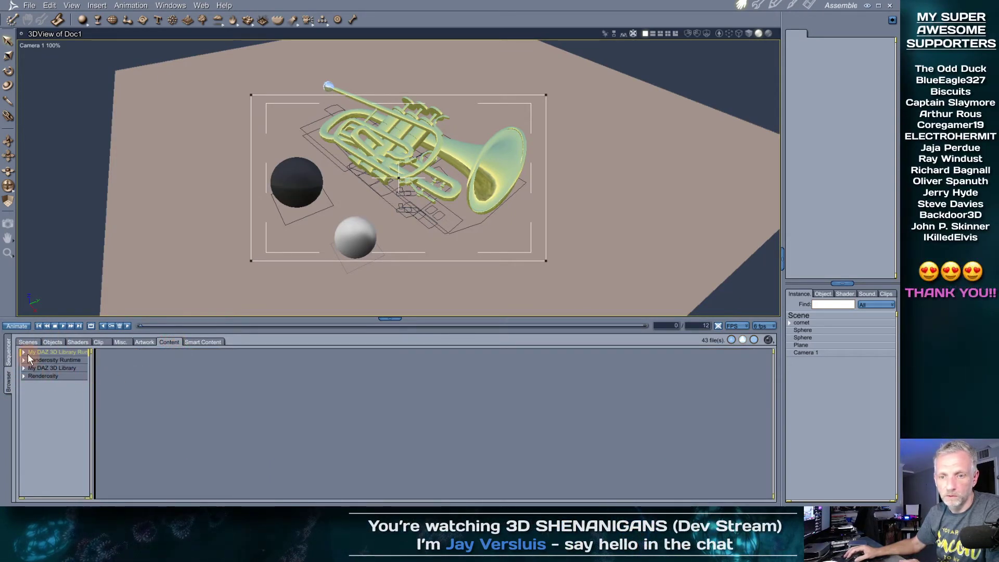
{"action": "left_click", "coordinate": [24, 368]}
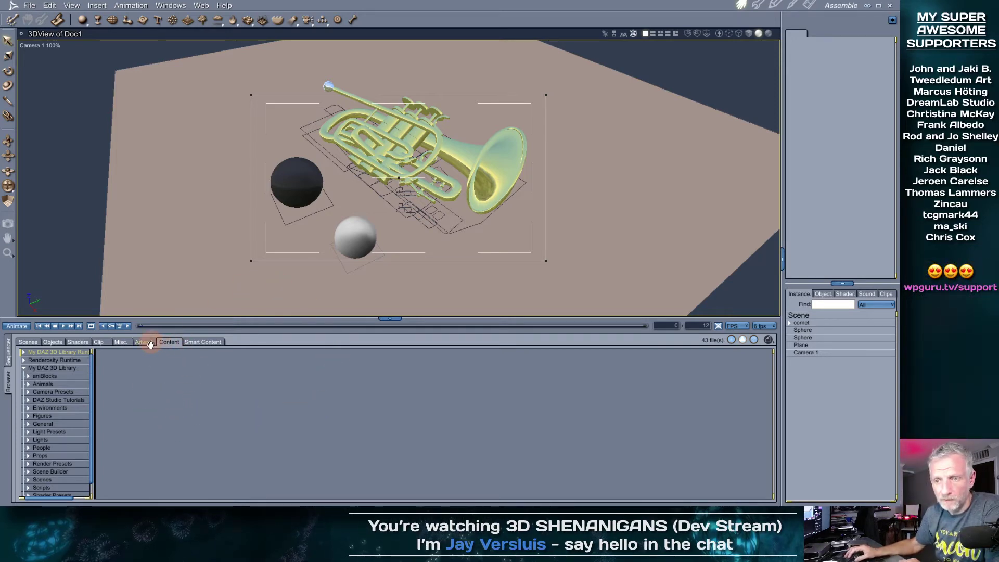
{"action": "left_click", "coordinate": [78, 342]}
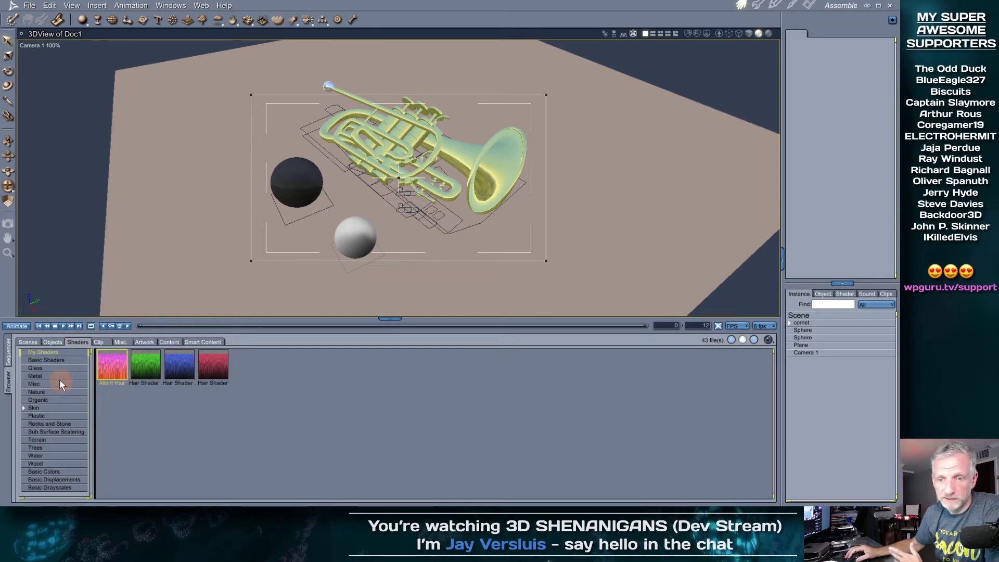
{"action": "left_click", "coordinate": [67, 368]}
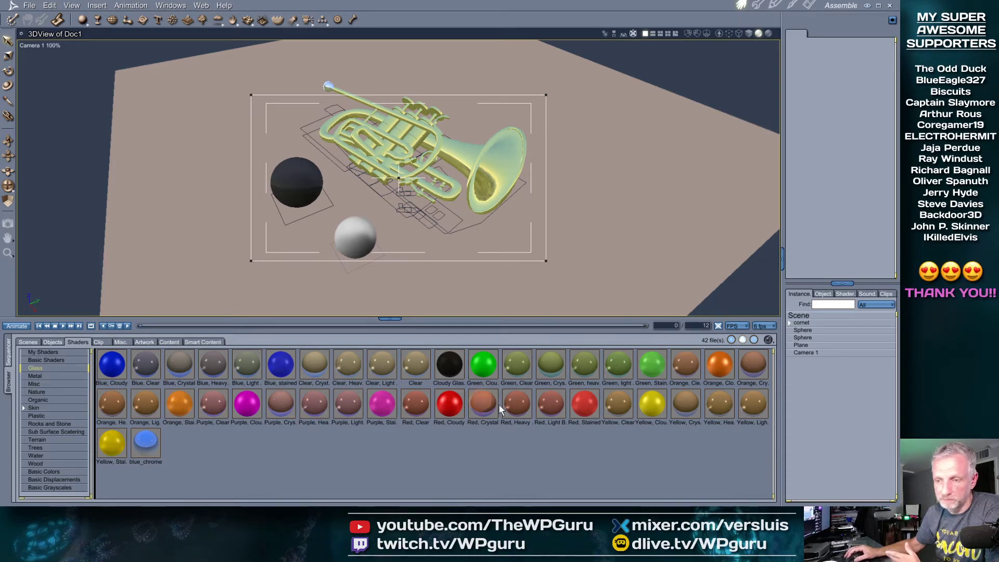
{"action": "left_click_drag", "start_coordinate": [251, 405], "coordinate": [348, 238]}
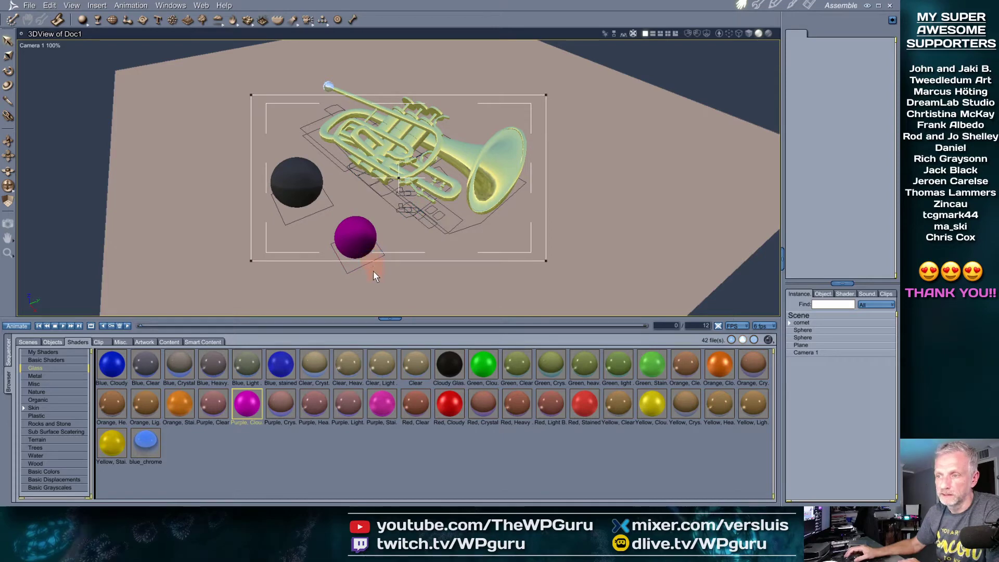
{"action": "left_click_drag", "start_coordinate": [384, 319], "coordinate": [381, 362]}
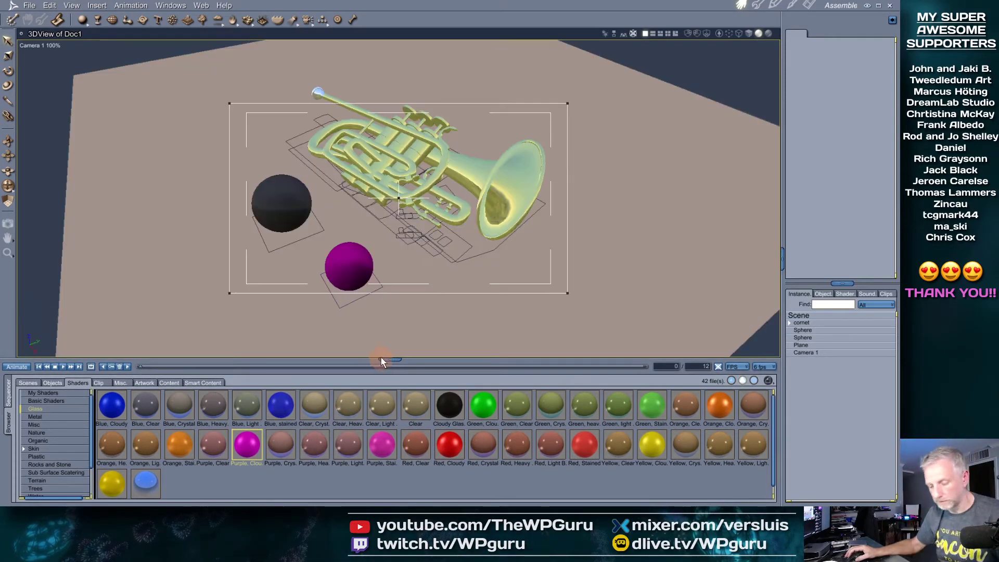
{"action": "left_click", "coordinate": [809, 5]}
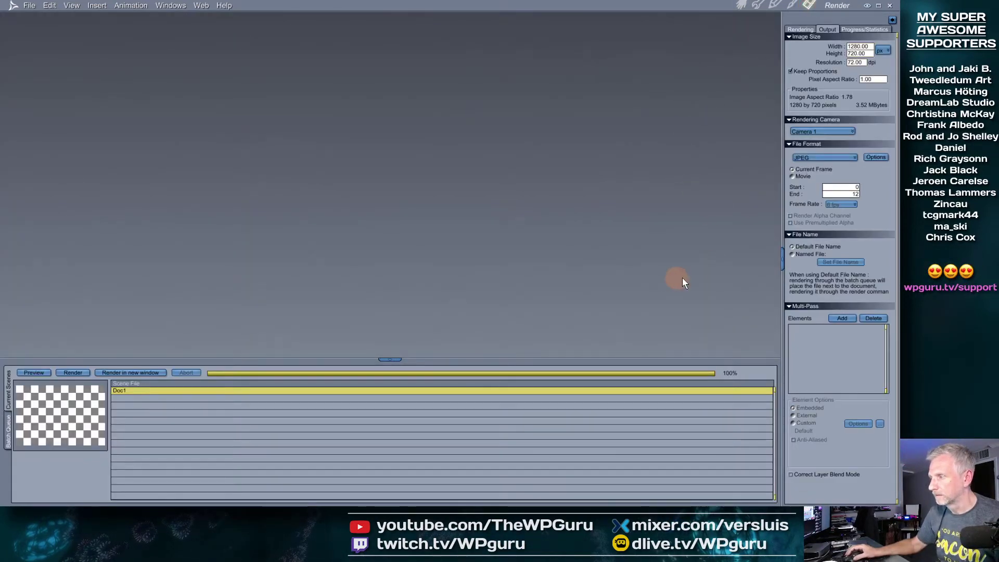
Set the Rendering tab's Tile Size to 16 under Miscellaneous
{"action": "left_click", "coordinate": [799, 29]}
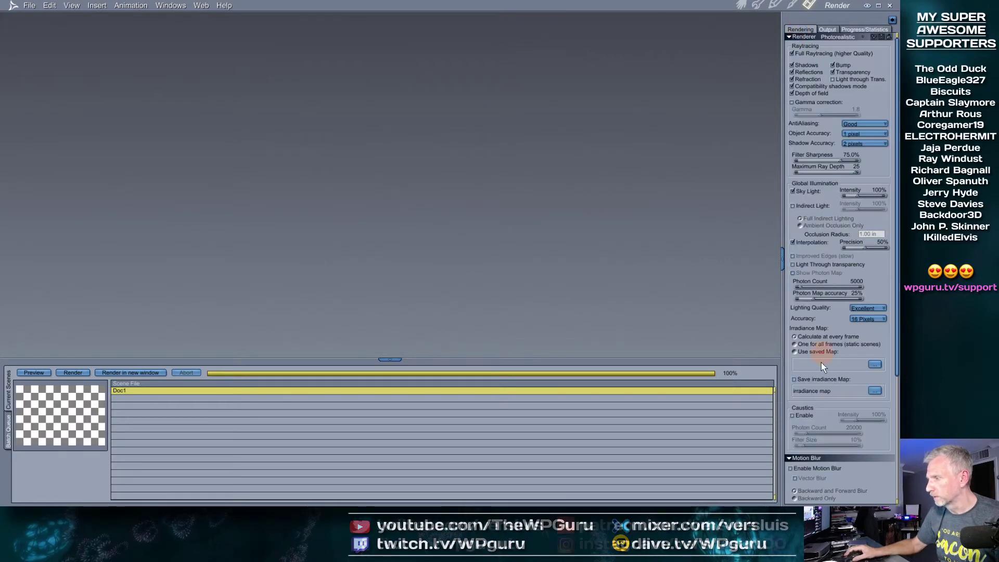
{"action": "scroll", "coordinate": [823, 355], "scroll_direction": "down", "scroll_amount": 5}
{"action": "left_click", "coordinate": [880, 449]}
{"action": "type", "text": "32"}
{"action": "left_click_drag", "start_coordinate": [807, 457], "coordinate": [795, 458]}
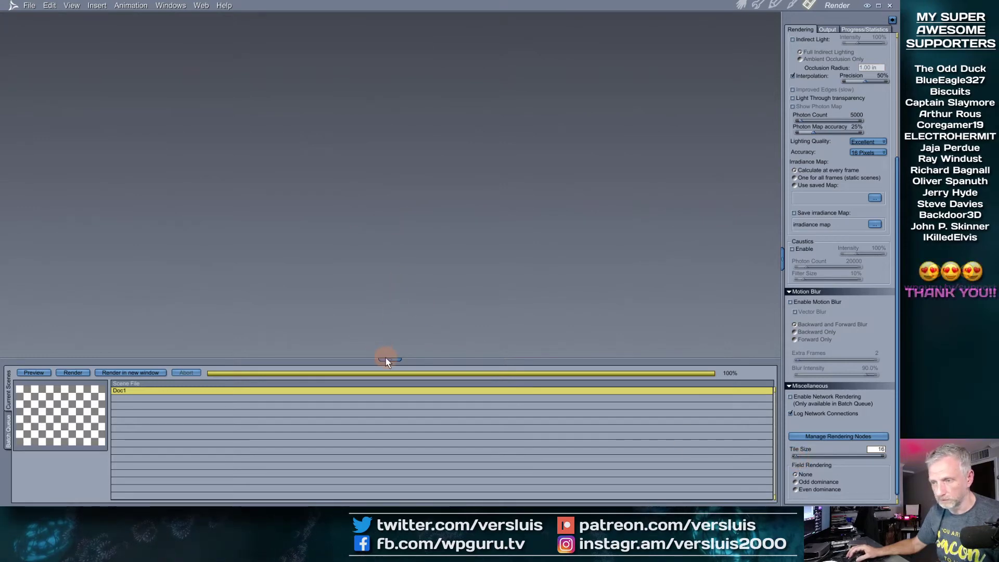
{"action": "left_click_drag", "start_coordinate": [388, 358], "coordinate": [388, 405]}
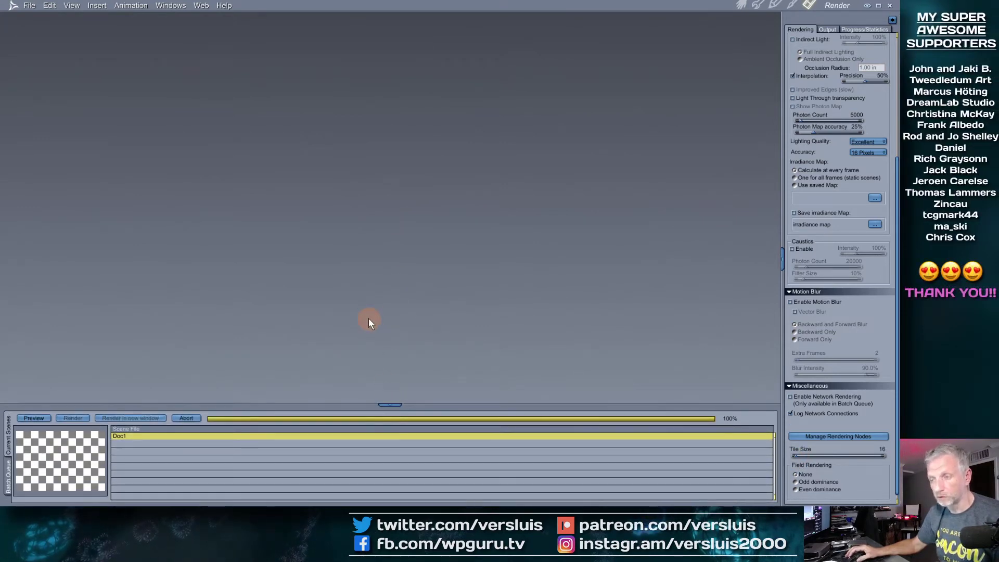
Re-render the cornet scene and enlarge the Doc3 render window
{"action": "key", "text": "ctrl+r"}
{"action": "left_click_drag", "start_coordinate": [509, 346], "coordinate": [690, 403]}
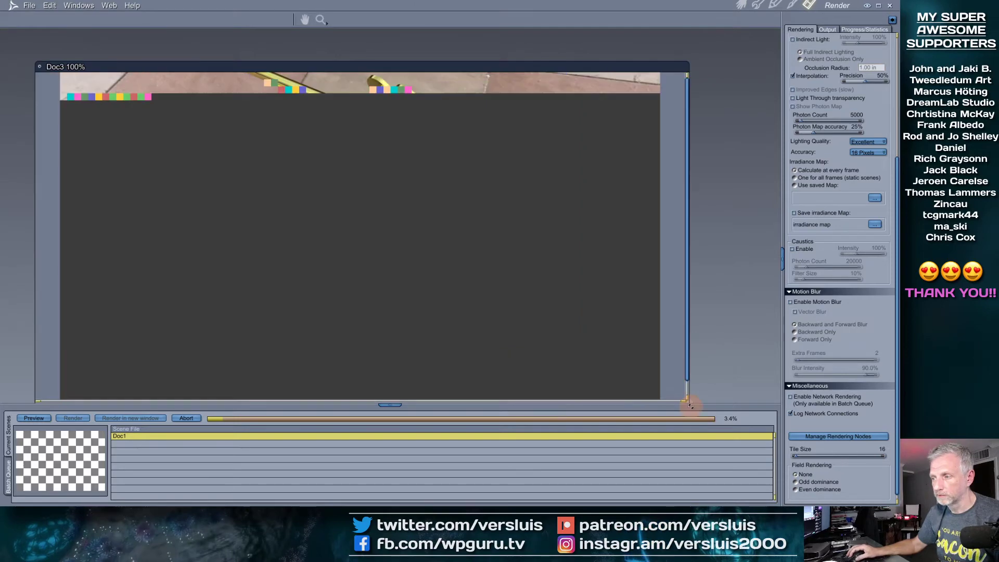
{"action": "left_click_drag", "start_coordinate": [521, 67], "coordinate": [515, 43]}
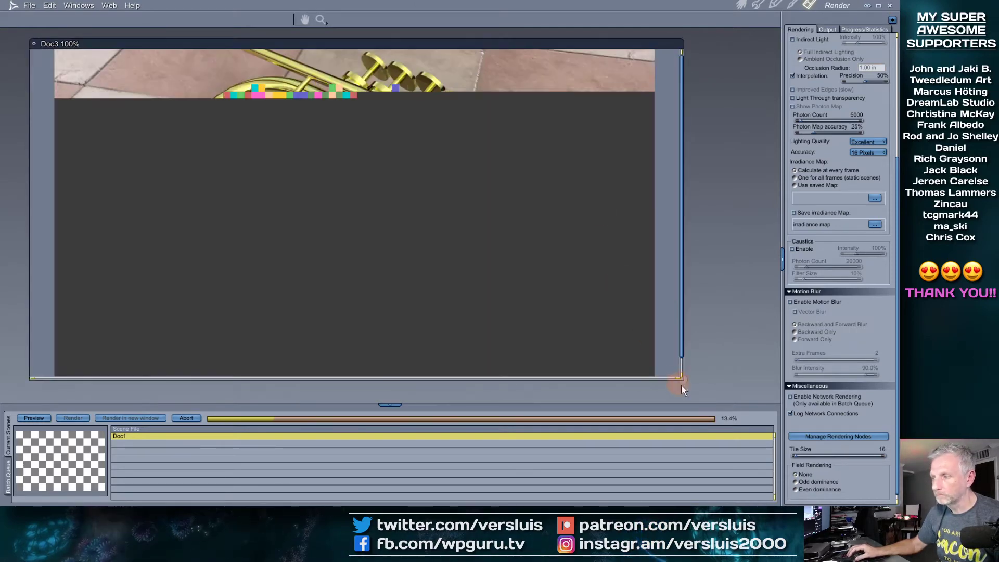
{"action": "left_click_drag", "start_coordinate": [683, 380], "coordinate": [685, 399]}
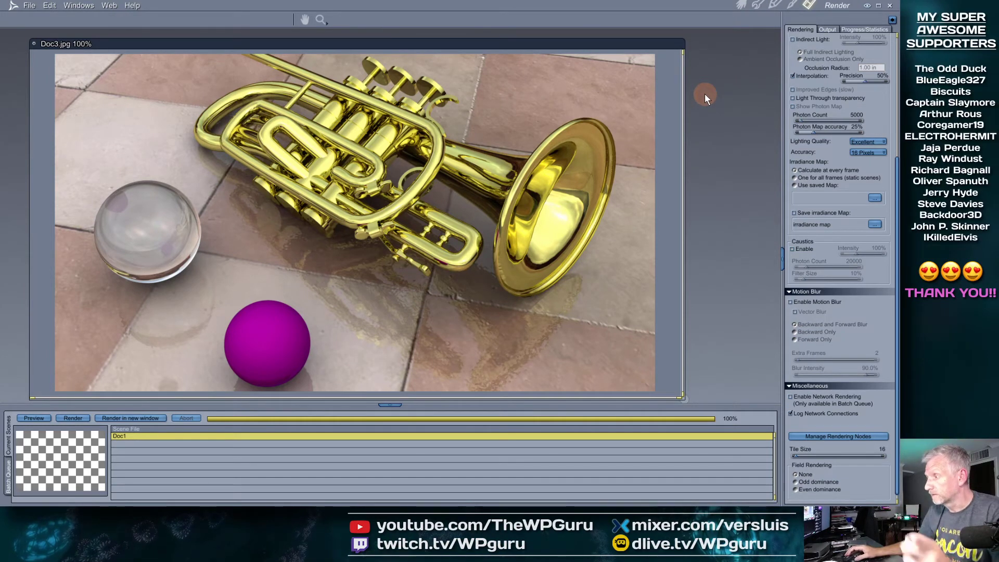
Back in Assemble, list the metal shaders and drop the Palladium shader into the scene
{"action": "left_click", "coordinate": [741, 5]}
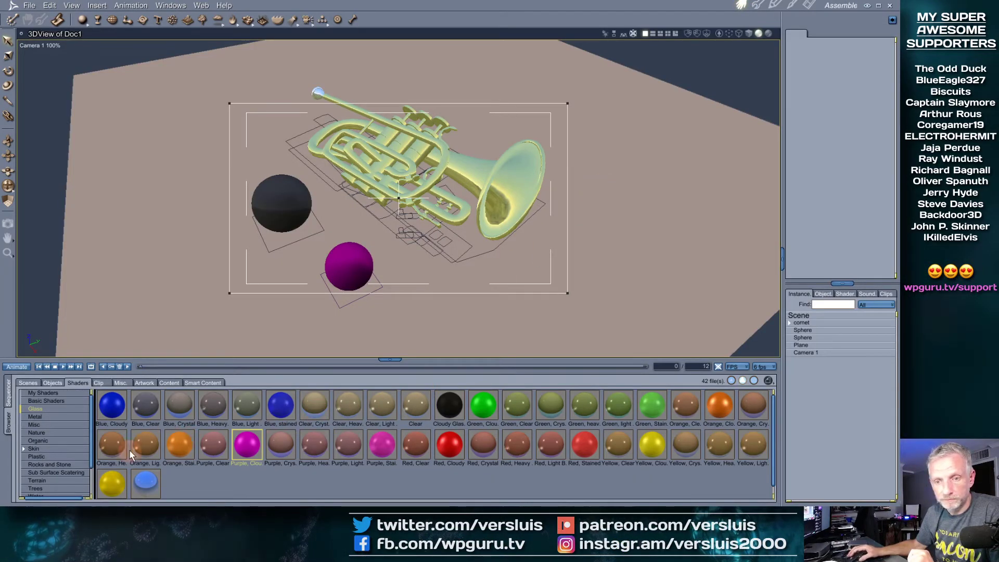
{"action": "left_click", "coordinate": [48, 417]}
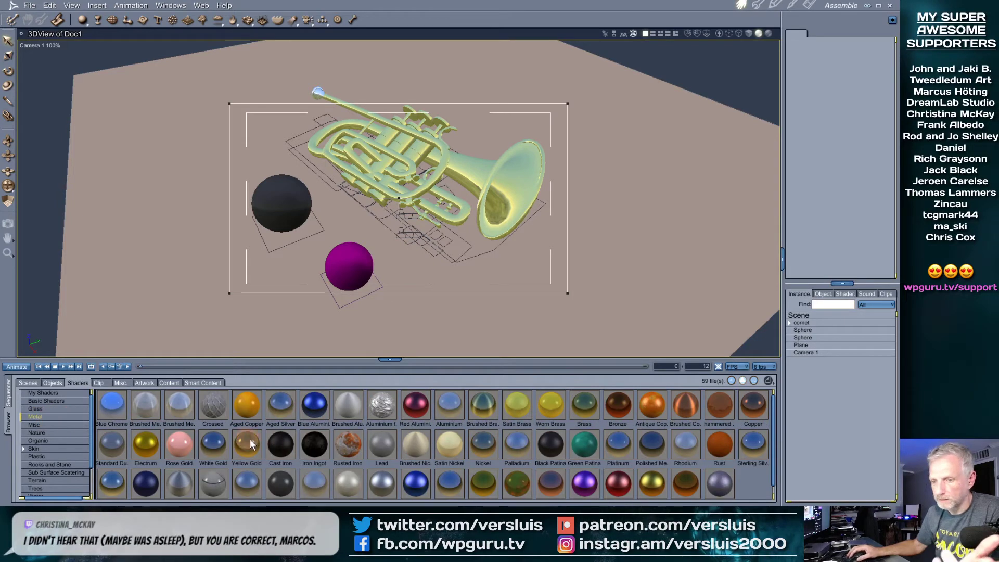
{"action": "scroll", "coordinate": [268, 467], "scroll_direction": "down", "scroll_amount": 1}
{"action": "left_click_drag", "start_coordinate": [315, 433], "coordinate": [349, 266]}
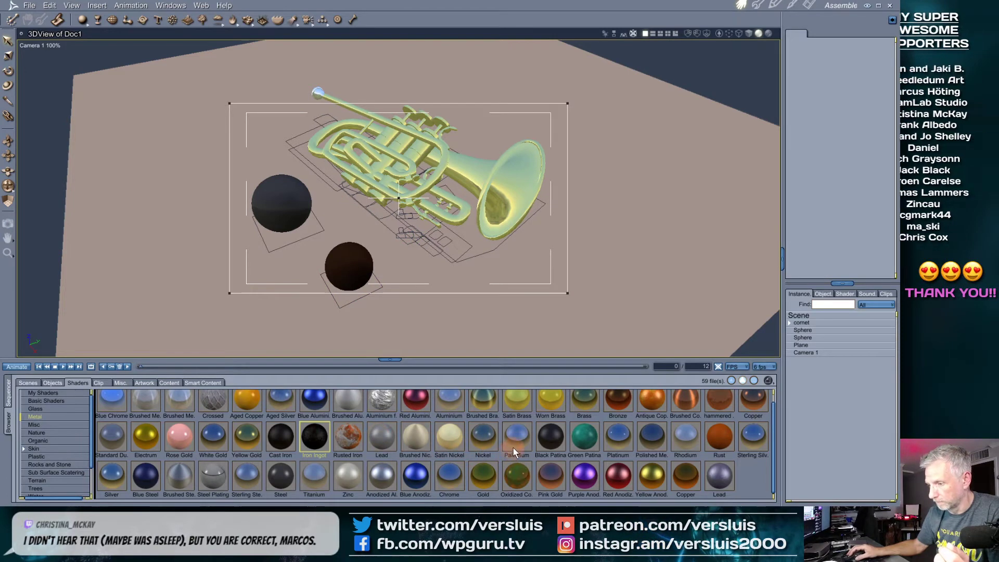
{"action": "left_click_drag", "start_coordinate": [517, 439], "coordinate": [295, 214]}
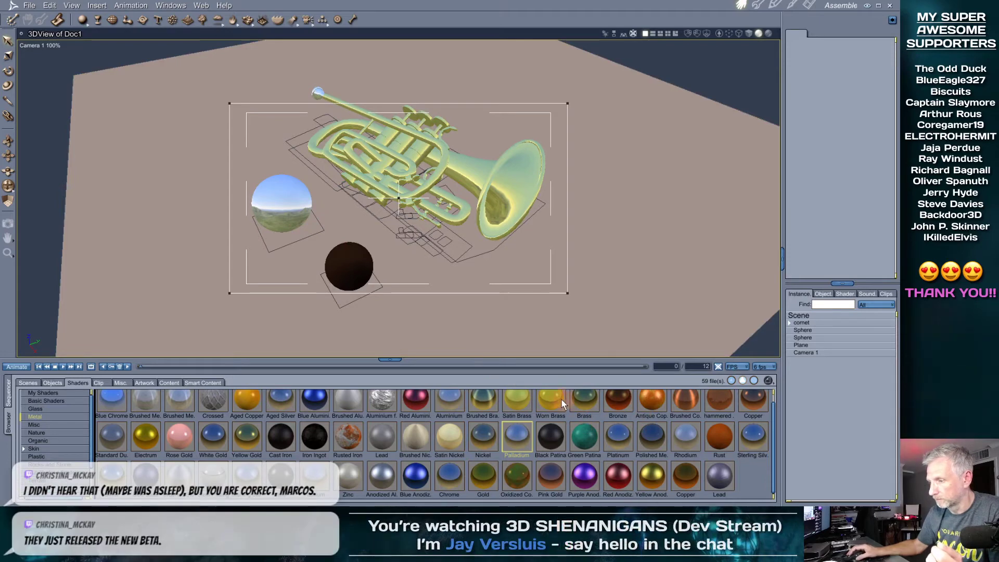
Put Worn Brass on the bell and slide, reusing its master shader, and Antique Copper on the inner tubes
{"action": "left_click_drag", "start_coordinate": [556, 398], "coordinate": [486, 214]}
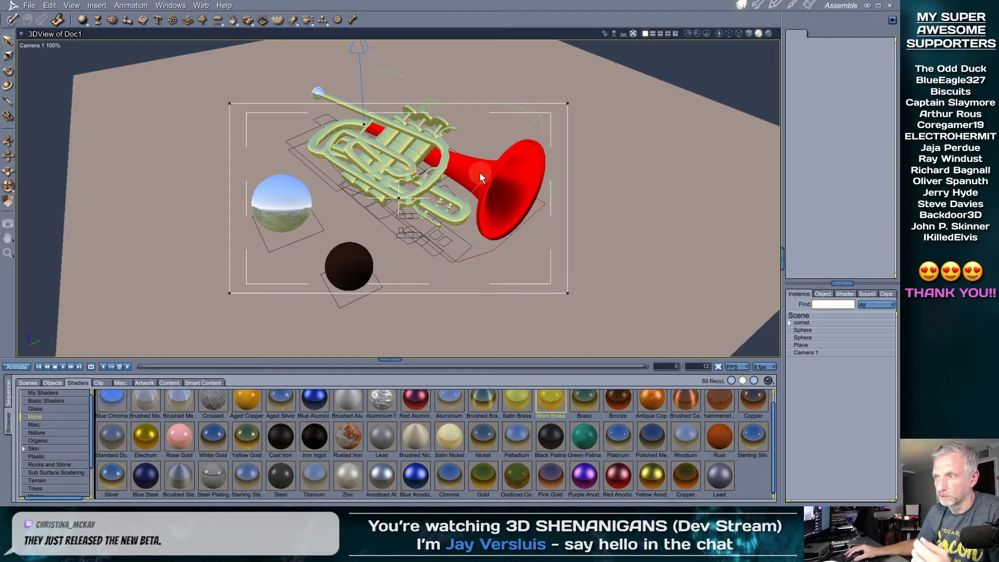
{"action": "left_click_drag", "start_coordinate": [480, 177], "coordinate": [481, 177]}
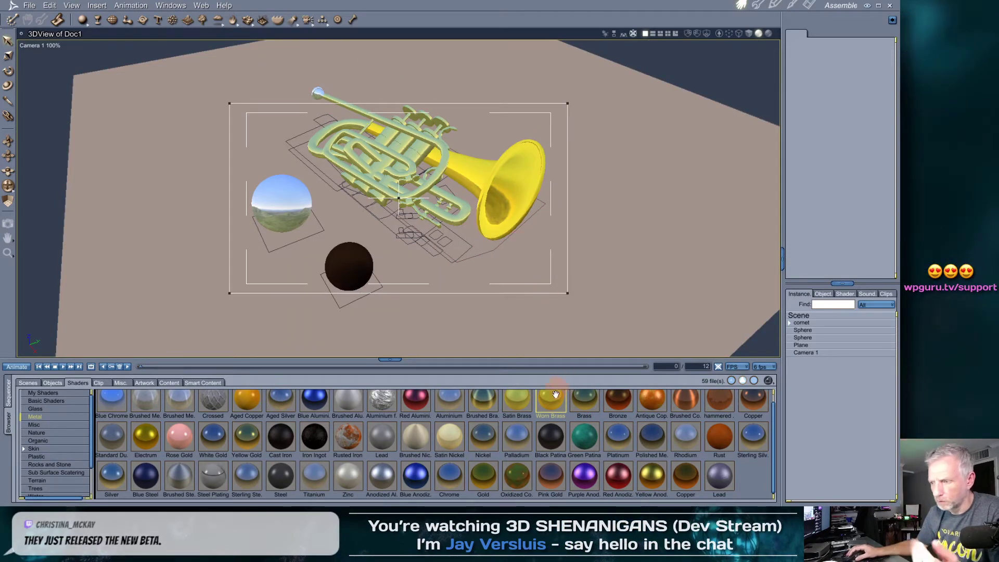
{"action": "left_click_drag", "start_coordinate": [552, 402], "coordinate": [444, 216]}
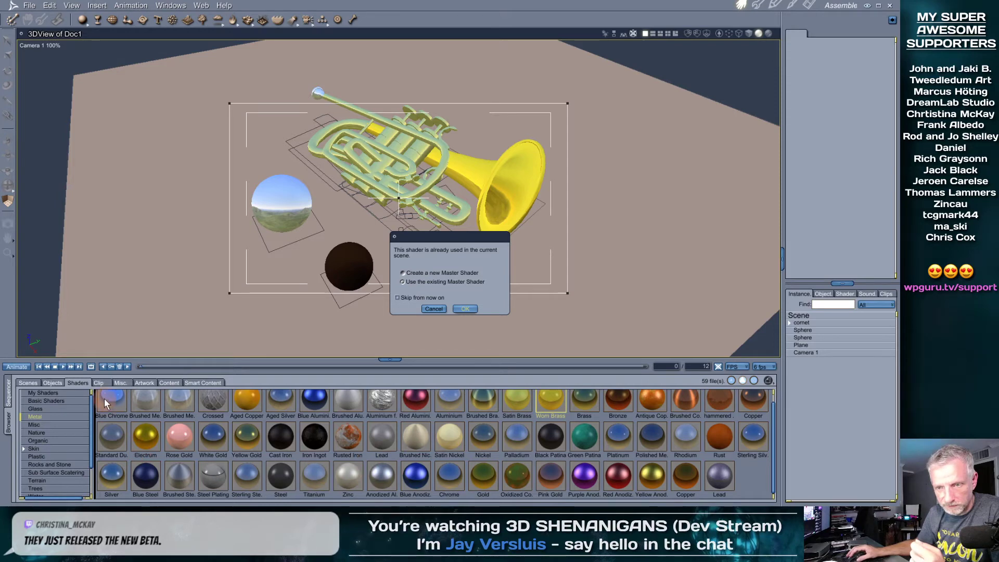
{"action": "left_click", "coordinate": [465, 309]}
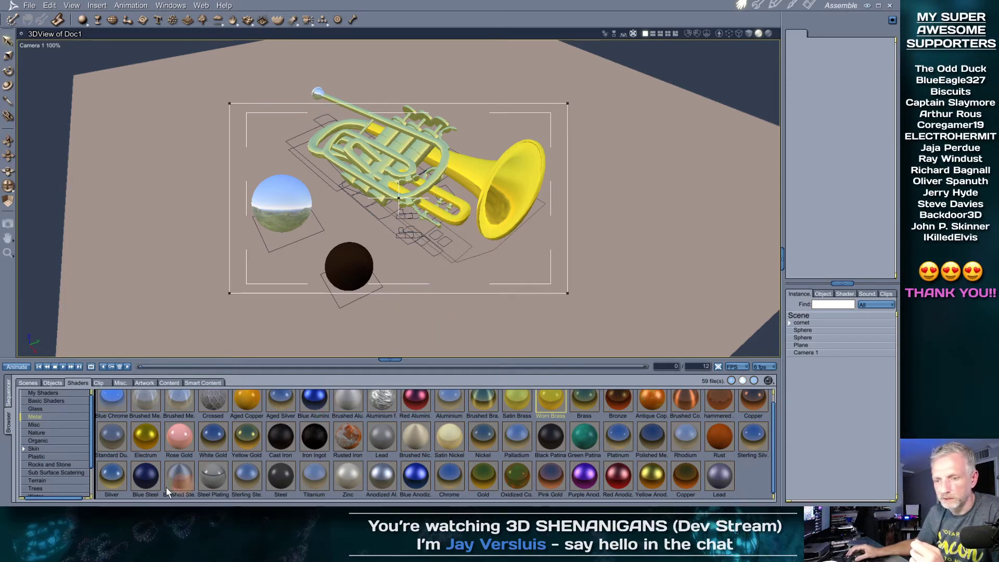
{"action": "left_click_drag", "start_coordinate": [113, 401], "coordinate": [317, 99]}
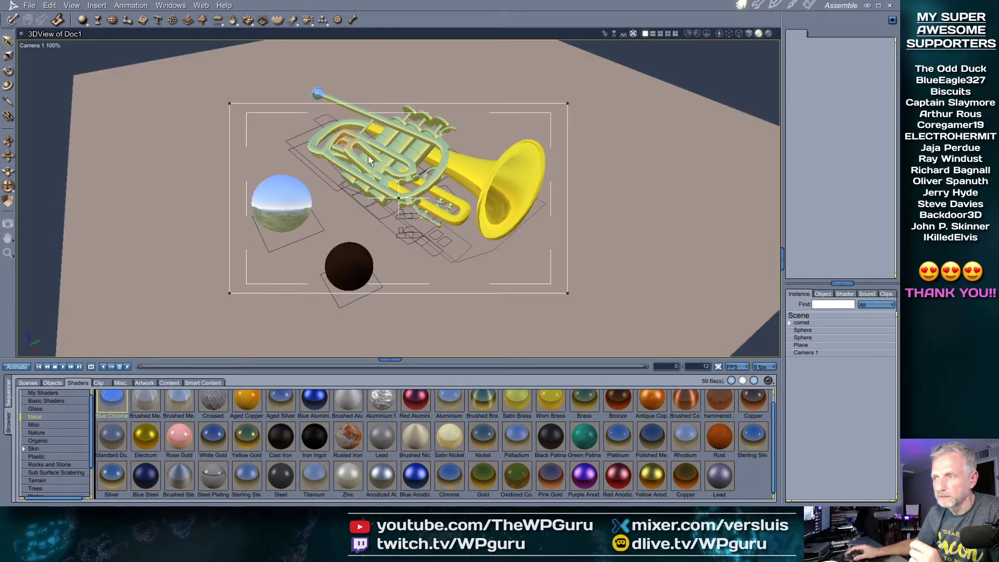
{"action": "left_click_drag", "start_coordinate": [656, 404], "coordinate": [382, 167]}
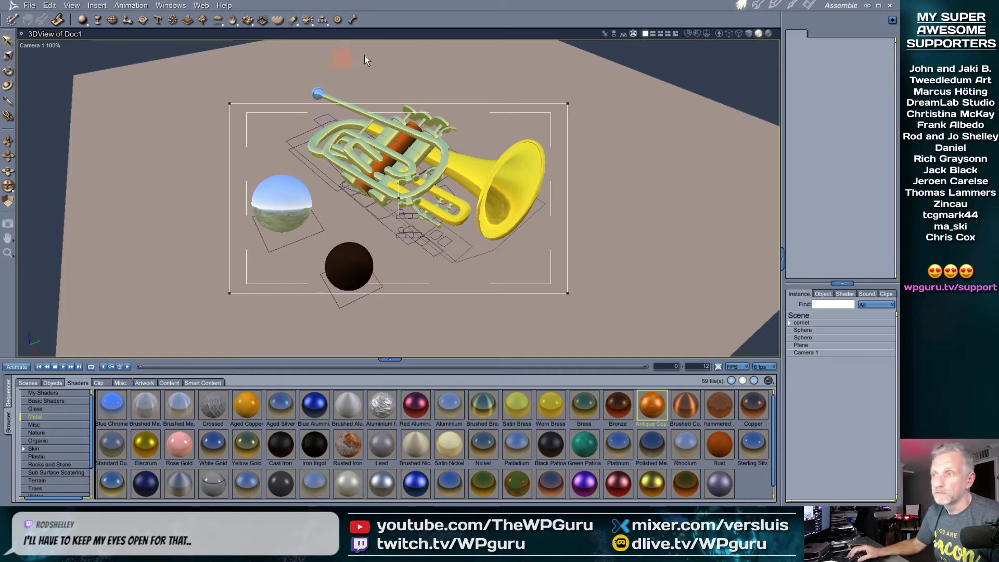
Render the cornet scene with Ctrl+R to check the Worn Brass and Antique Copper finishes
{"action": "key", "text": "ctrl+r"}
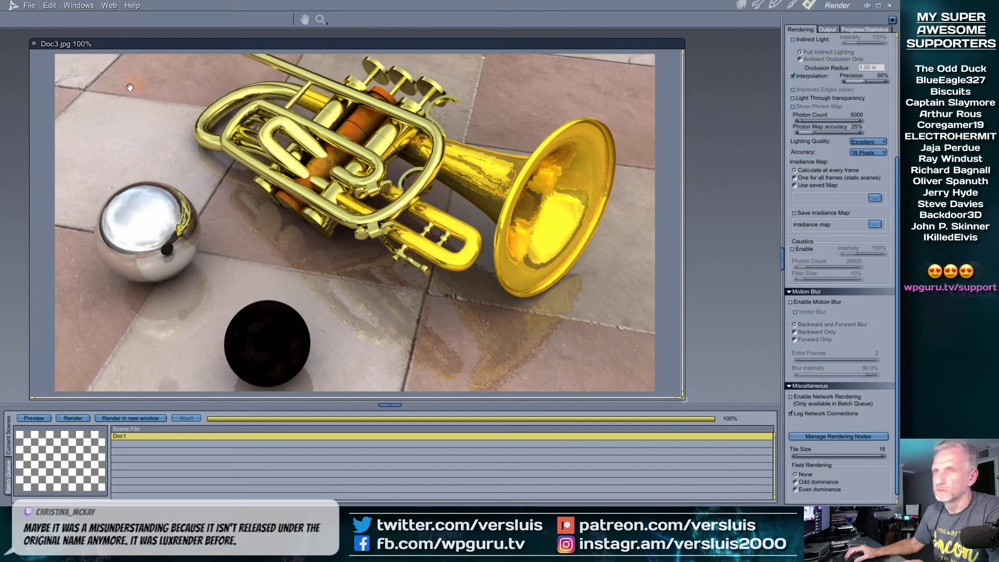
Close the Doc3.jpg trumpet render without saving and return to Assemble
{"action": "left_click", "coordinate": [35, 44]}
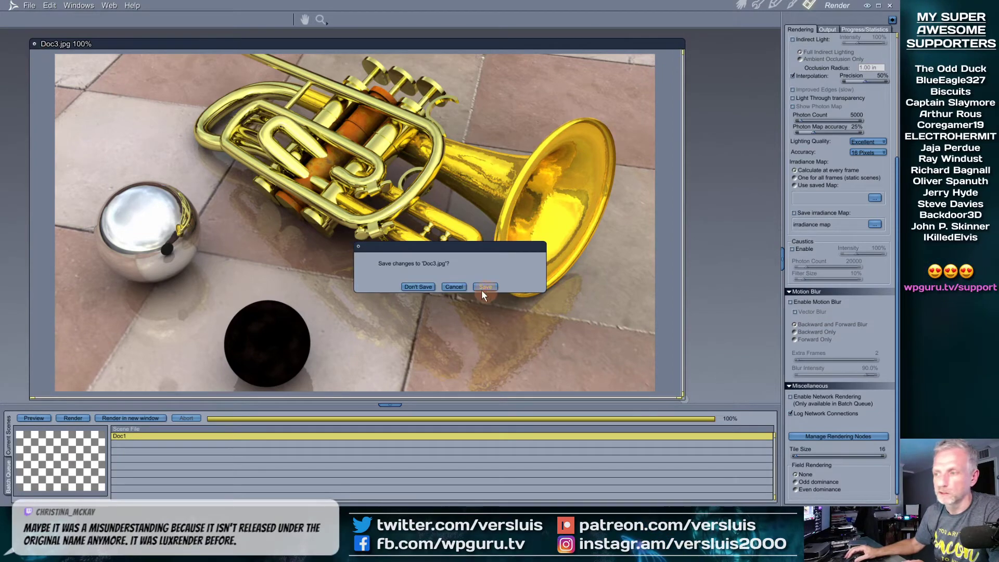
{"action": "left_click", "coordinate": [419, 287]}
{"action": "left_click", "coordinate": [741, 5]}
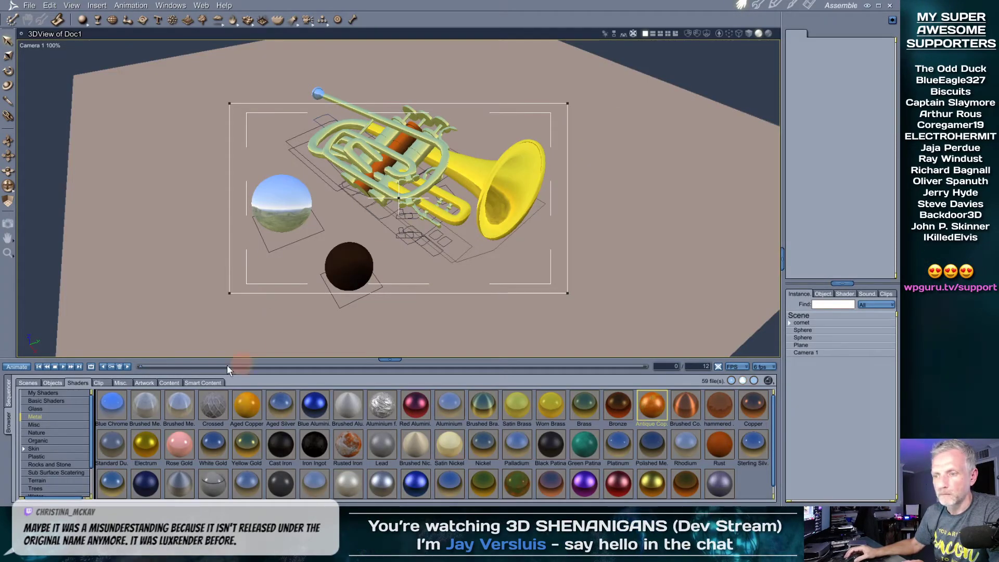
Close the cornet scene Doc1 without saving changes
{"action": "left_click", "coordinate": [31, 6]}
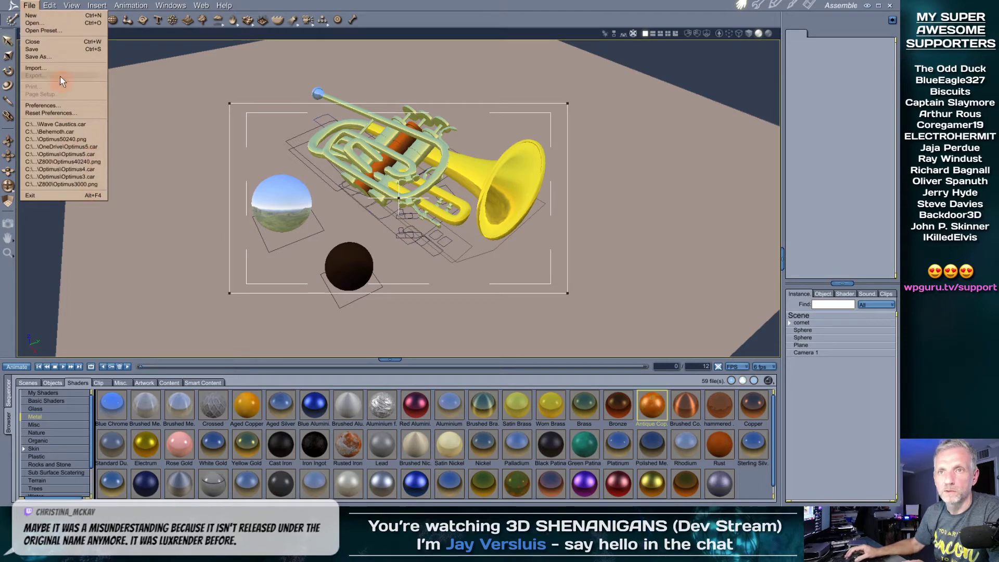
{"action": "left_click", "coordinate": [69, 42]}
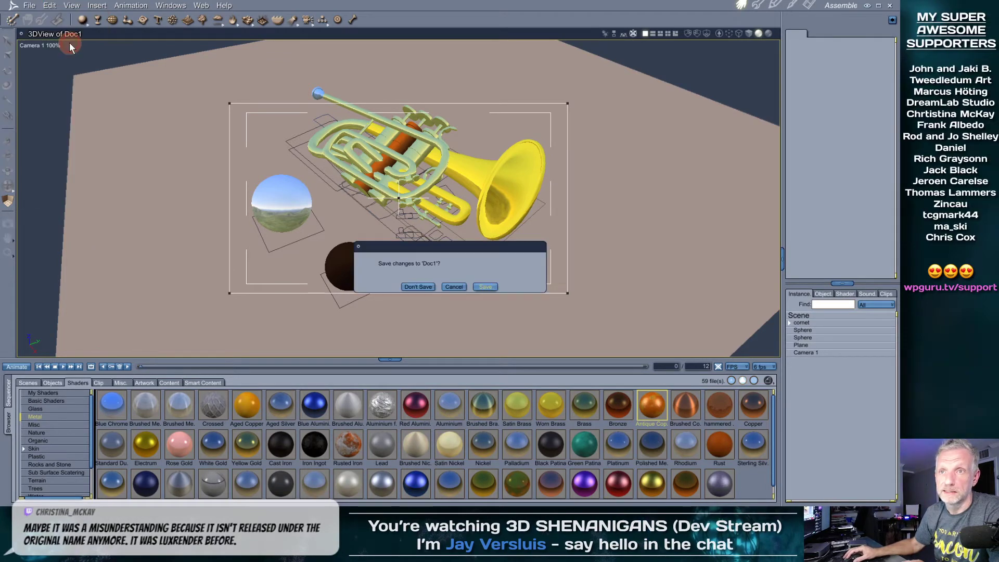
{"action": "left_click", "coordinate": [422, 286]}
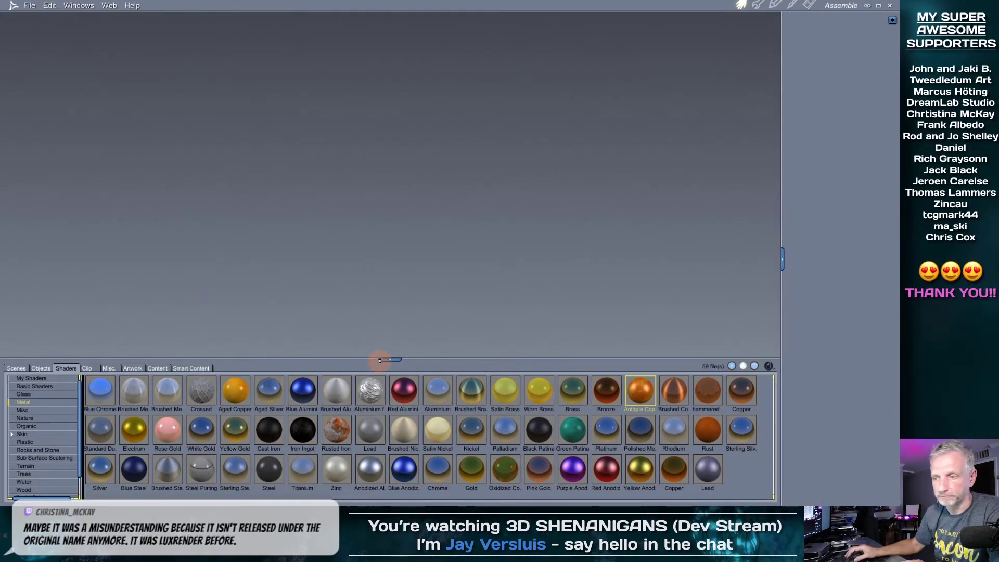
Open the Red desert sample scene from Scenes > Landscapes 2
{"action": "left_click", "coordinate": [16, 369]}
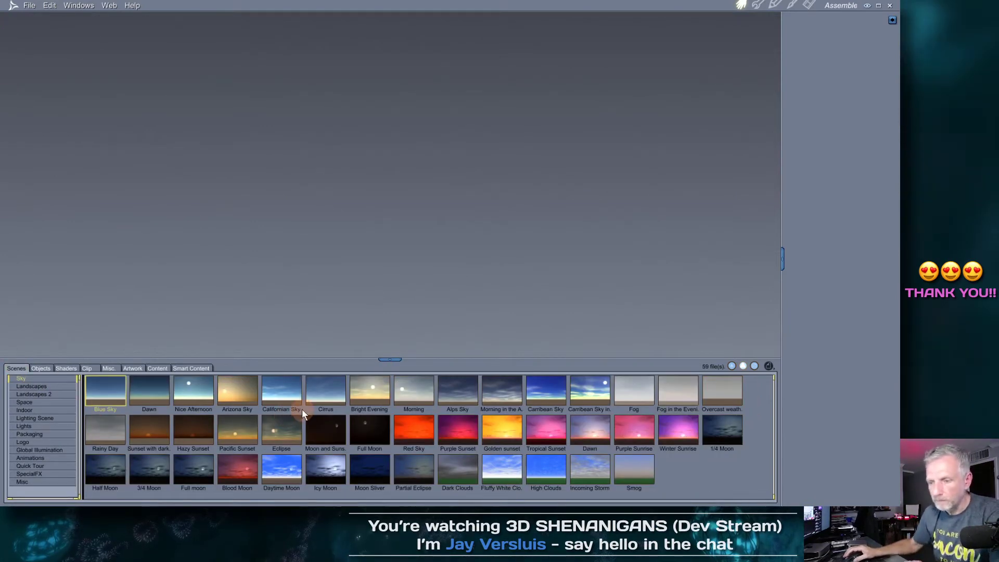
{"action": "left_click_drag", "start_coordinate": [387, 359], "coordinate": [387, 314]}
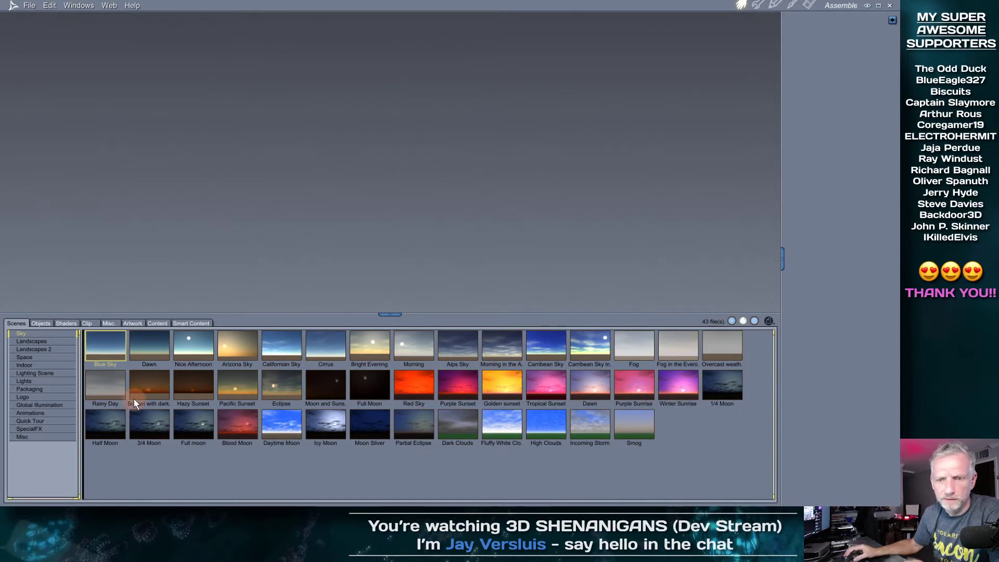
{"action": "left_click", "coordinate": [67, 341]}
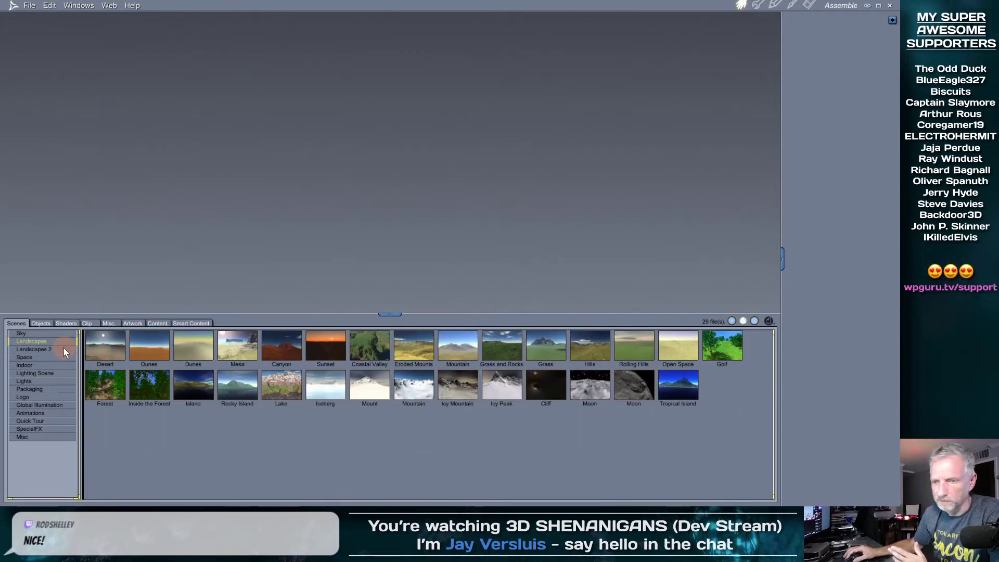
{"action": "left_click", "coordinate": [64, 350]}
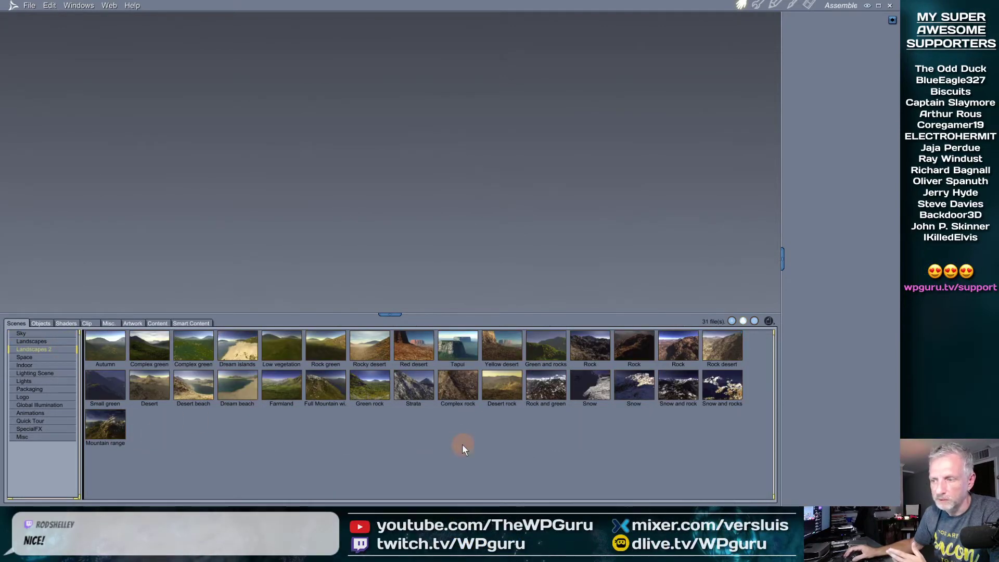
{"action": "double_click", "coordinate": [414, 354]}
{"action": "left_click_drag", "start_coordinate": [404, 319], "coordinate": [388, 411]}
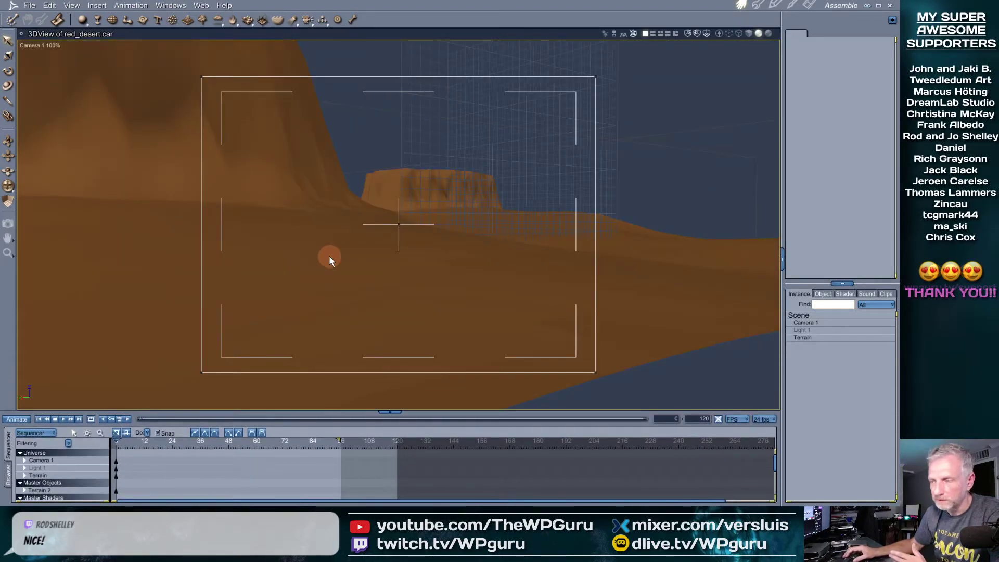
Enter a render output width of 1280 pixels in the Render room's Output tab
{"action": "left_click", "coordinate": [808, 6]}
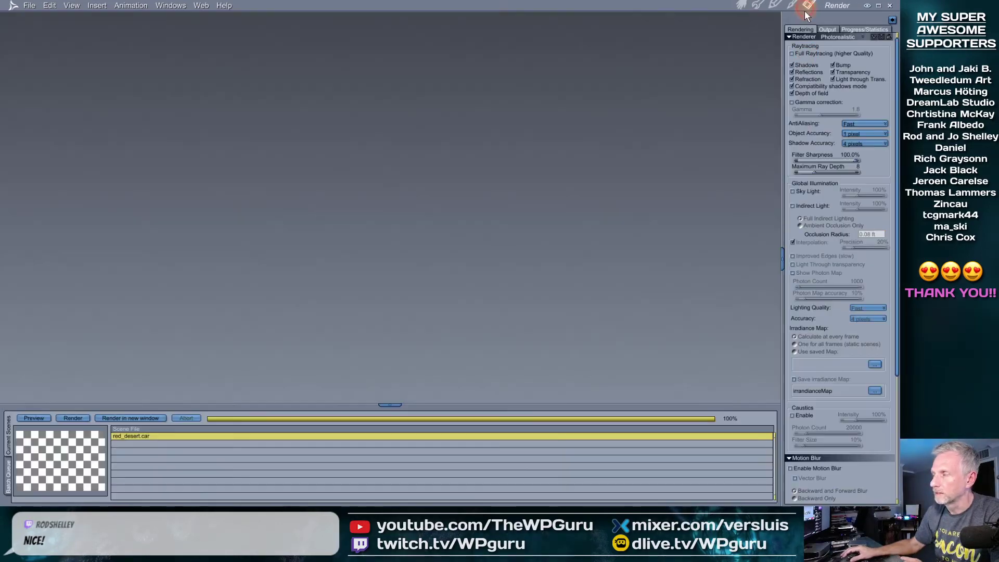
{"action": "left_click", "coordinate": [827, 29]}
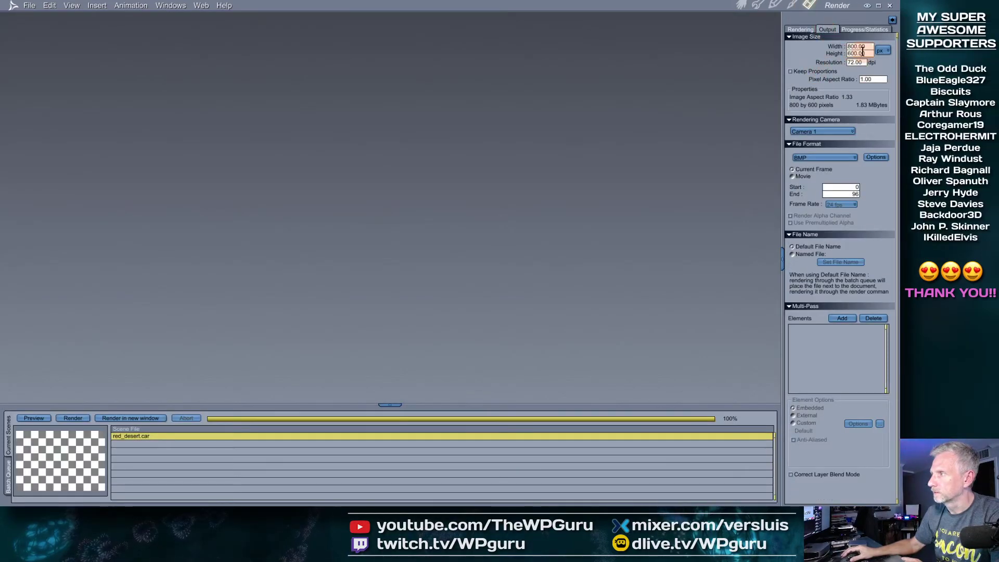
{"action": "type", "text": "1280"}
{"action": "key", "text": "Tab"}
Set height to 720, render the red desert, enlarge the render window, then close Doc4.bmp
{"action": "type", "text": "720"}
{"action": "key", "text": "Return"}
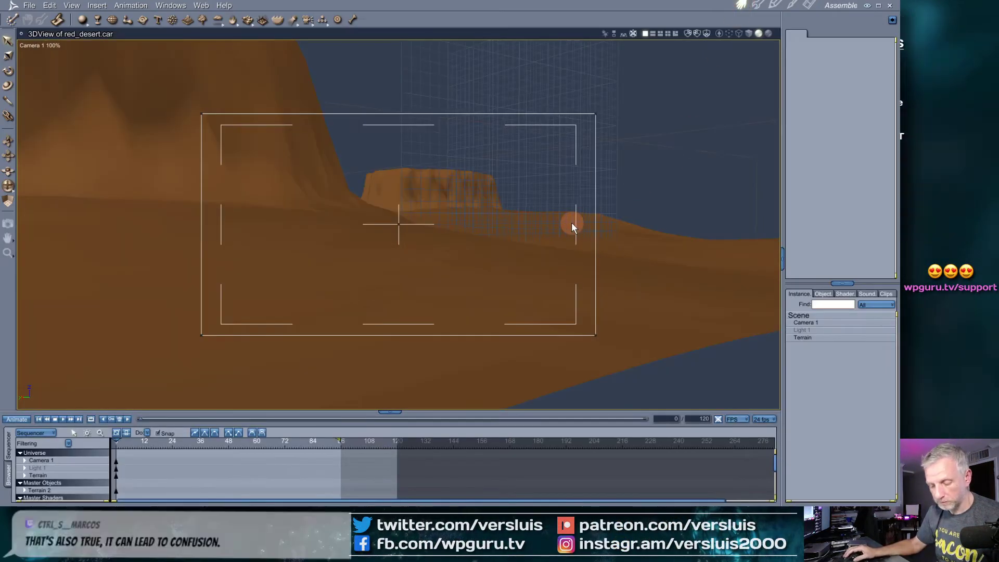
{"action": "key", "text": "ctrl+r"}
{"action": "left_click_drag", "start_coordinate": [509, 339], "coordinate": [664, 400]}
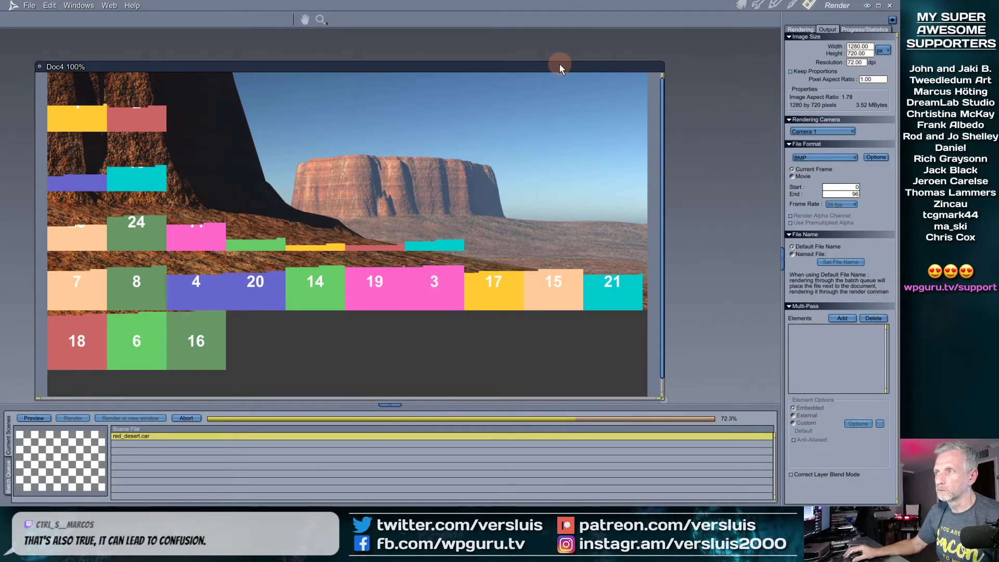
{"action": "left_click_drag", "start_coordinate": [560, 64], "coordinate": [557, 44]}
{"action": "left_click_drag", "start_coordinate": [662, 379], "coordinate": [682, 408]}
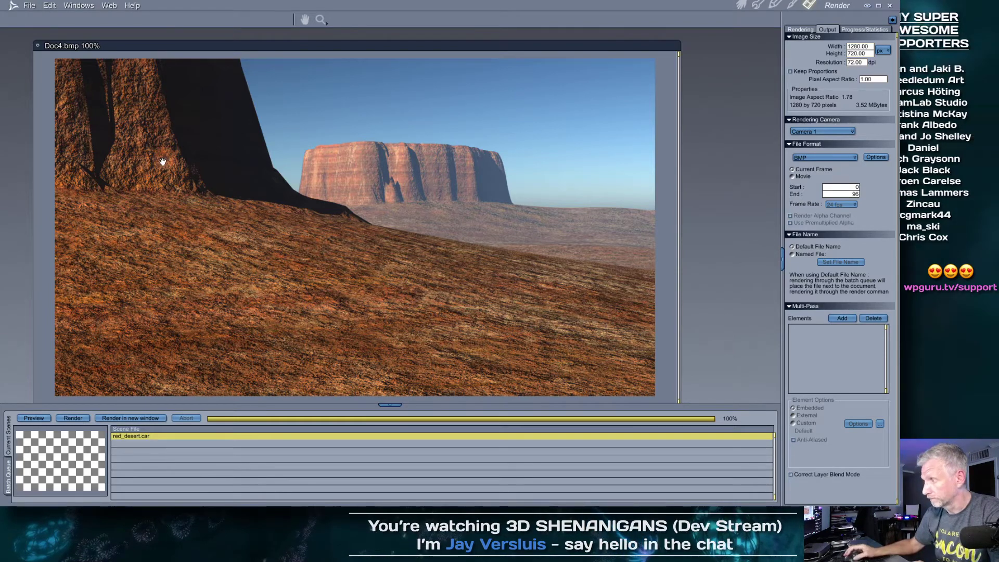
{"action": "left_click", "coordinate": [37, 46]}
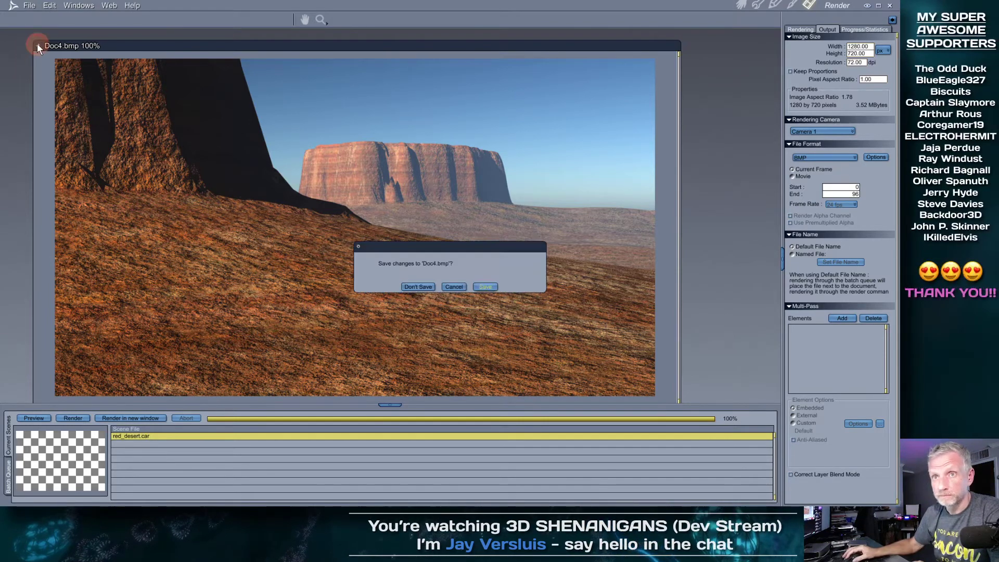
Discard the desert render, then zoom out, orbit, and select the terrain to view its properties
{"action": "left_click", "coordinate": [418, 287]}
{"action": "left_click", "coordinate": [744, 6]}
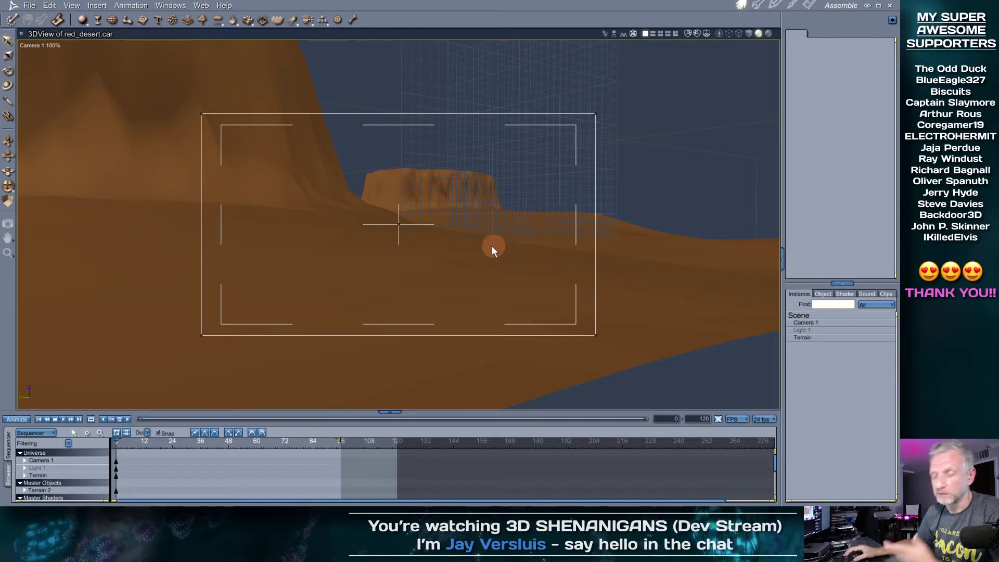
{"action": "scroll", "coordinate": [429, 297], "scroll_direction": "down", "scroll_amount": 6}
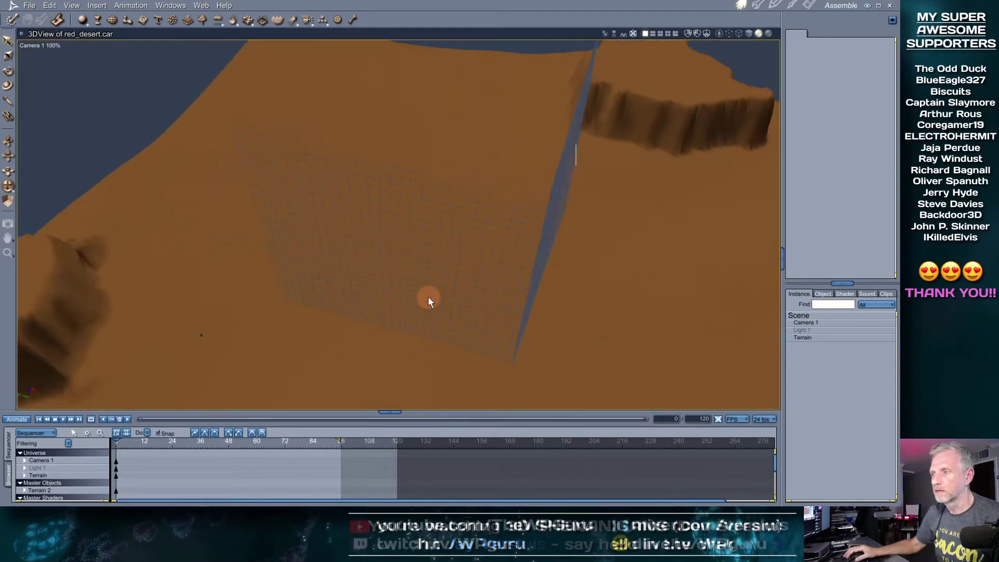
{"action": "left_click_drag", "start_coordinate": [288, 313], "coordinate": [391, 274]}
{"action": "left_click", "coordinate": [391, 273]}
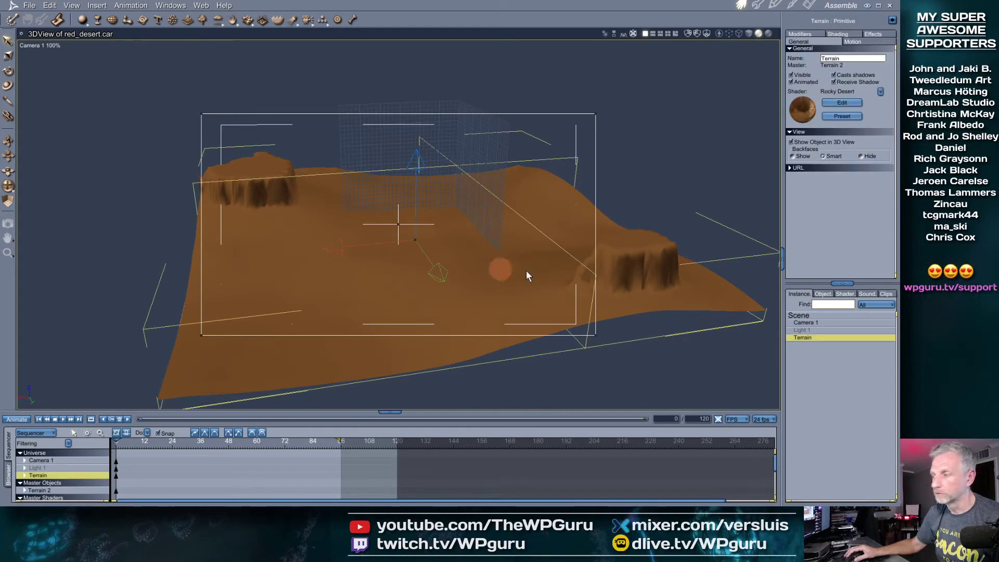
{"action": "mouse_move", "coordinate": [314, 263]}
{"action": "left_mouse_down"}
{"action": "mouse_move", "coordinate": [350, 273]}
{"action": "mouse_move", "coordinate": [330, 252]}
{"action": "left_mouse_up"}
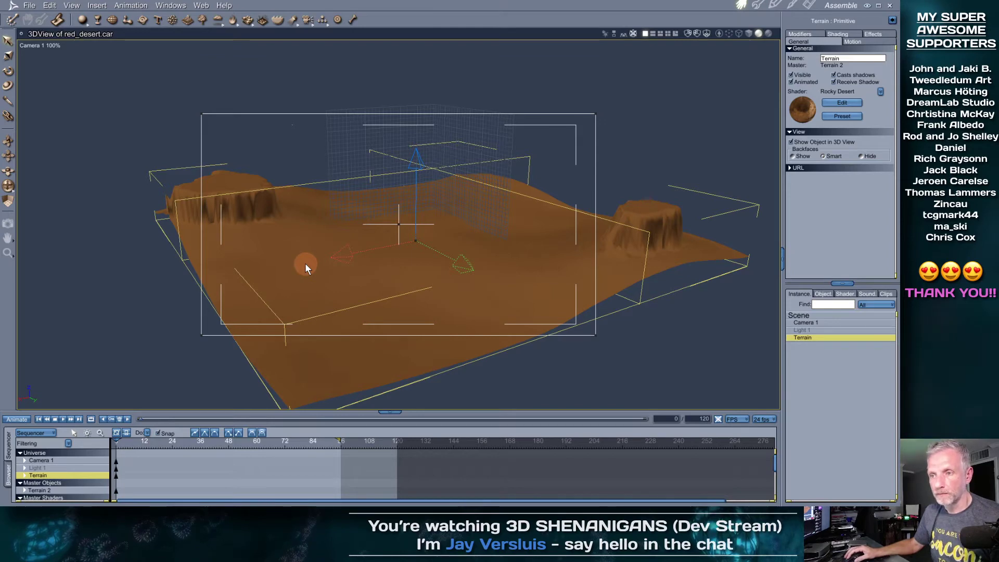
Close the red desert scene without saving changes
{"action": "left_click", "coordinate": [31, 5]}
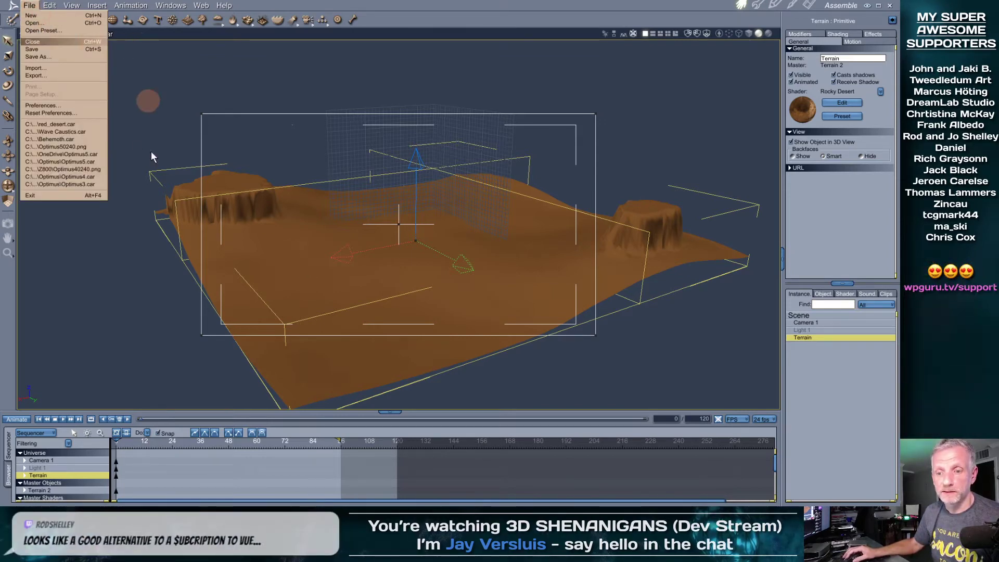
{"action": "left_click", "coordinate": [255, 418]}
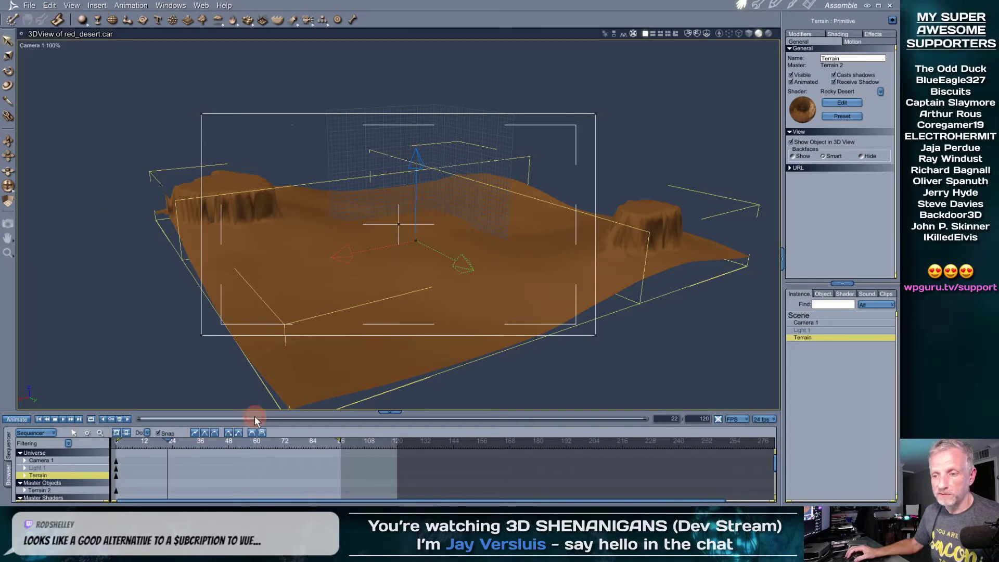
{"action": "left_click", "coordinate": [29, 5]}
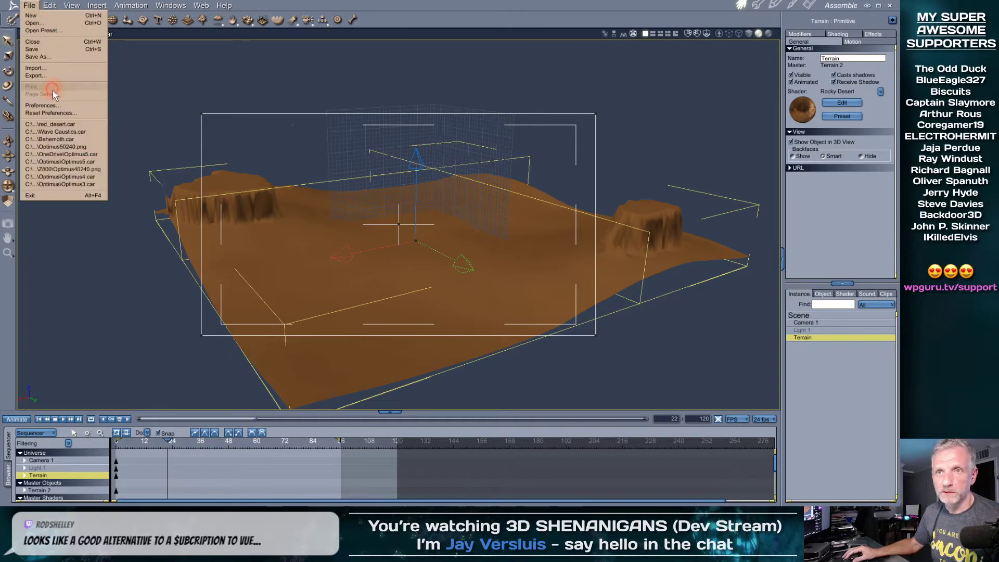
{"action": "left_click", "coordinate": [58, 42]}
{"action": "left_click", "coordinate": [418, 286]}
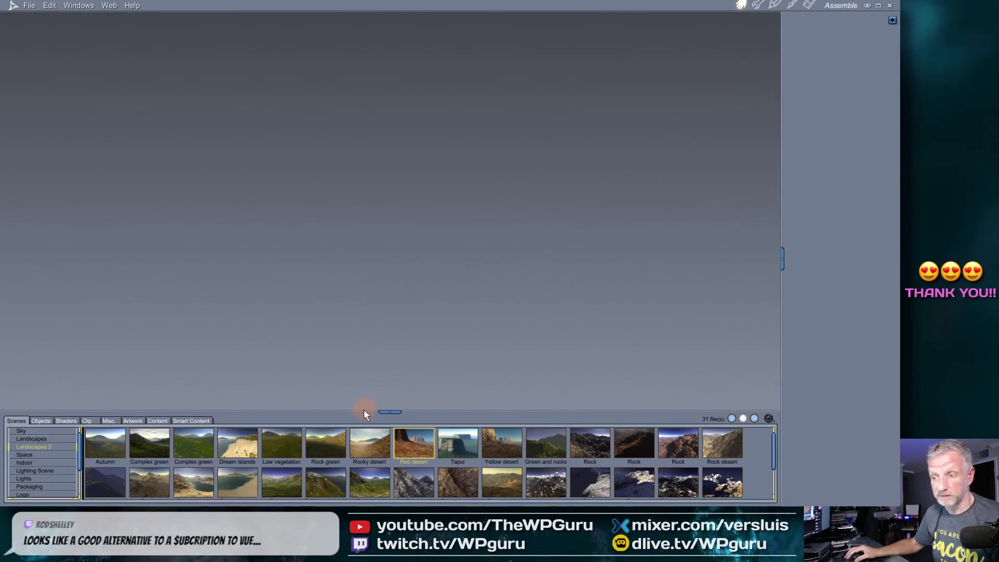
Enlarge the scene browser and step through Space, Indoor, Lighting Scene to Packaging samples
{"action": "left_click_drag", "start_coordinate": [361, 411], "coordinate": [361, 337]}
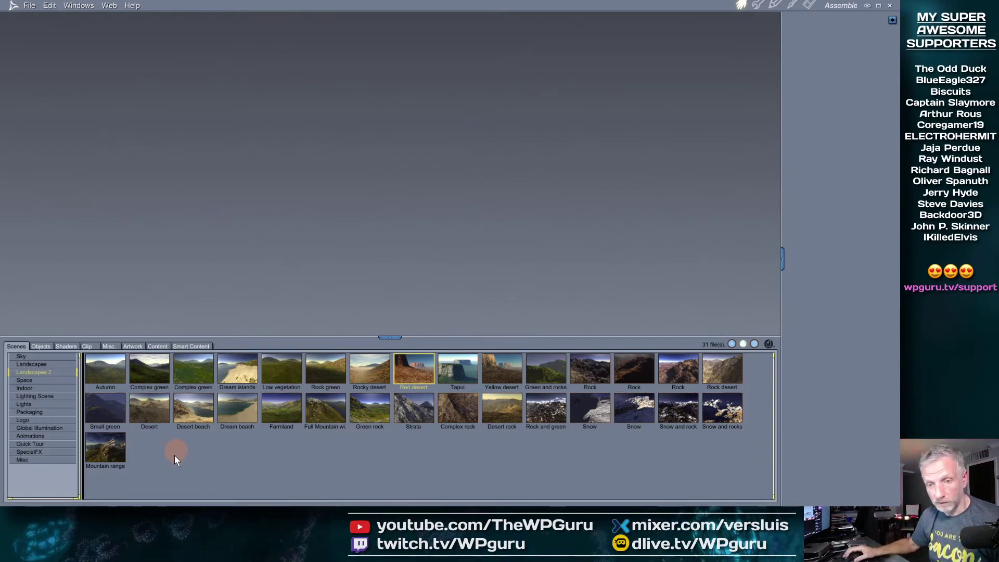
{"action": "left_click", "coordinate": [68, 381]}
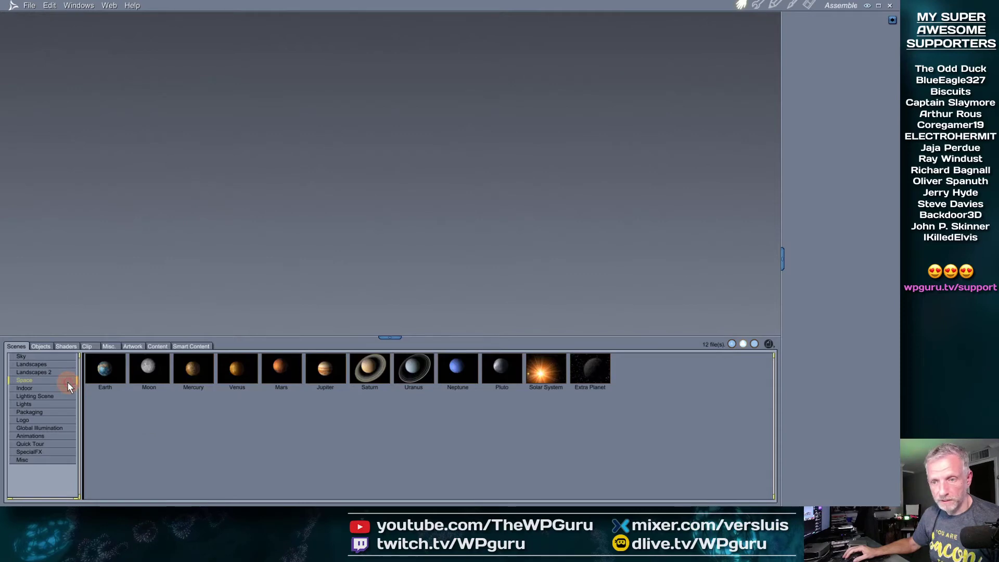
{"action": "left_click", "coordinate": [45, 389]}
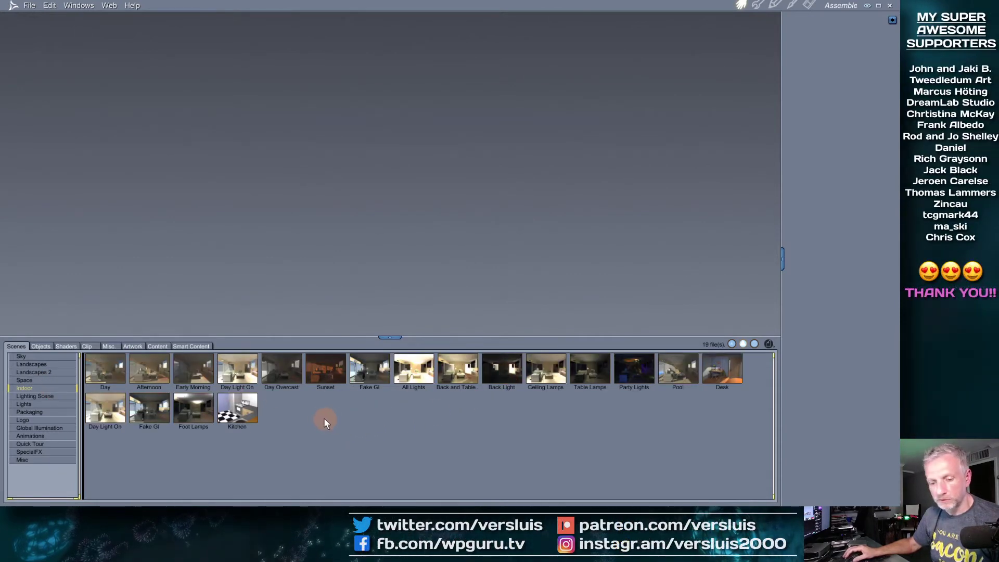
{"action": "left_click", "coordinate": [51, 396]}
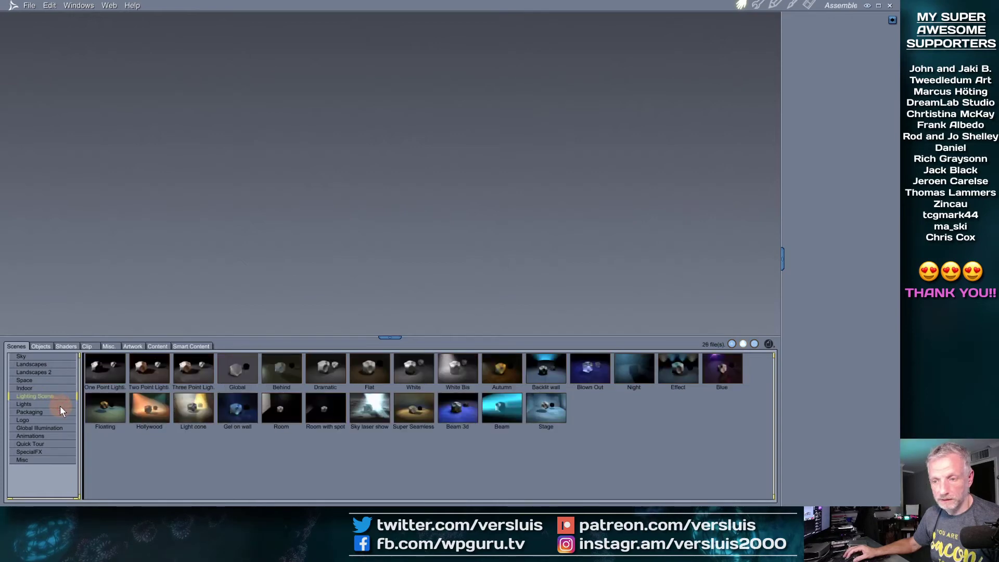
{"action": "left_click", "coordinate": [64, 412]}
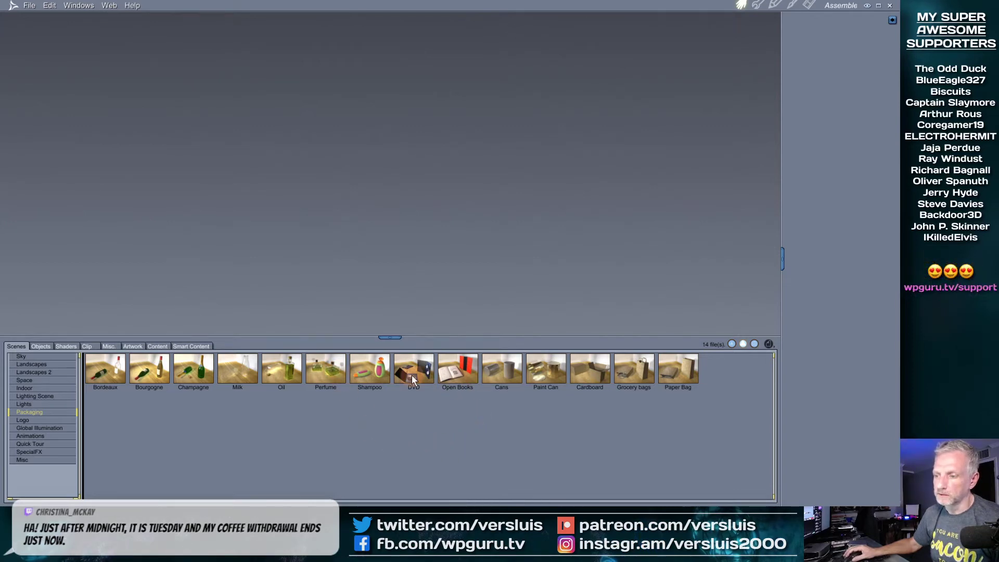
Open the Perfume packaging sample and render it with Ctrl+R
{"action": "double_click", "coordinate": [336, 370]}
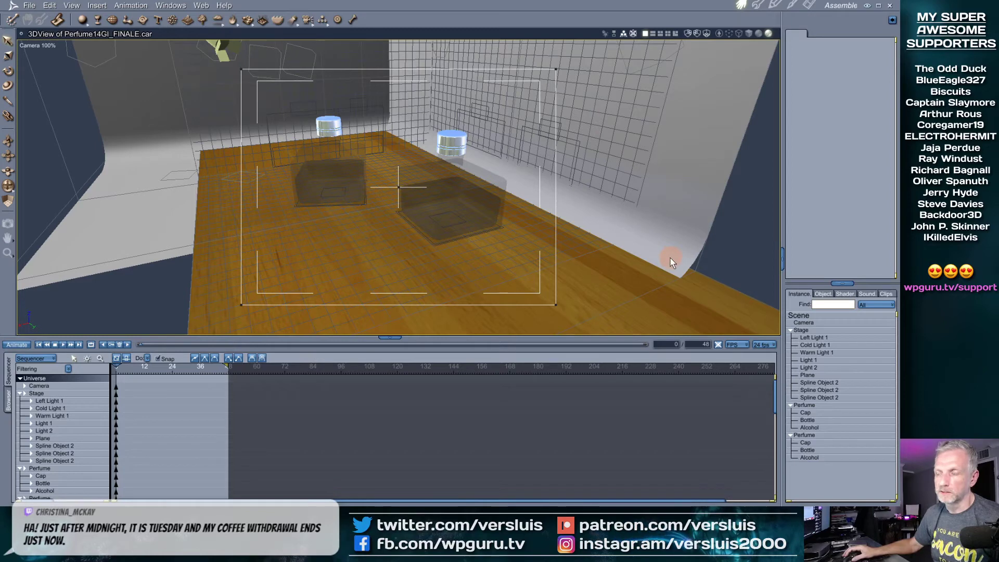
{"action": "key", "text": "ctrl+r"}
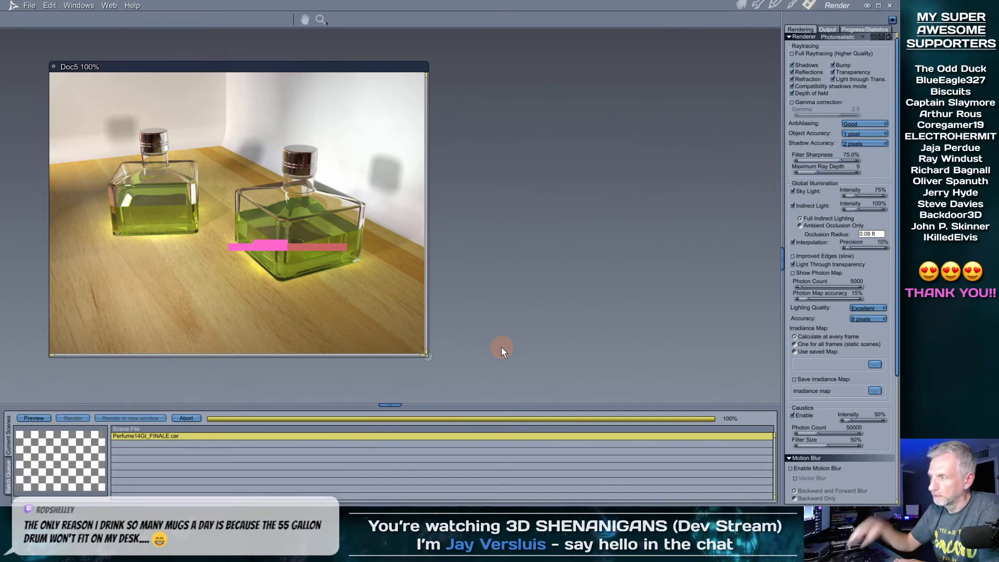
Close the Doc5.tif perfume render, choosing not to save it
{"action": "left_click_drag", "start_coordinate": [899, 151], "coordinate": [895, 331]}
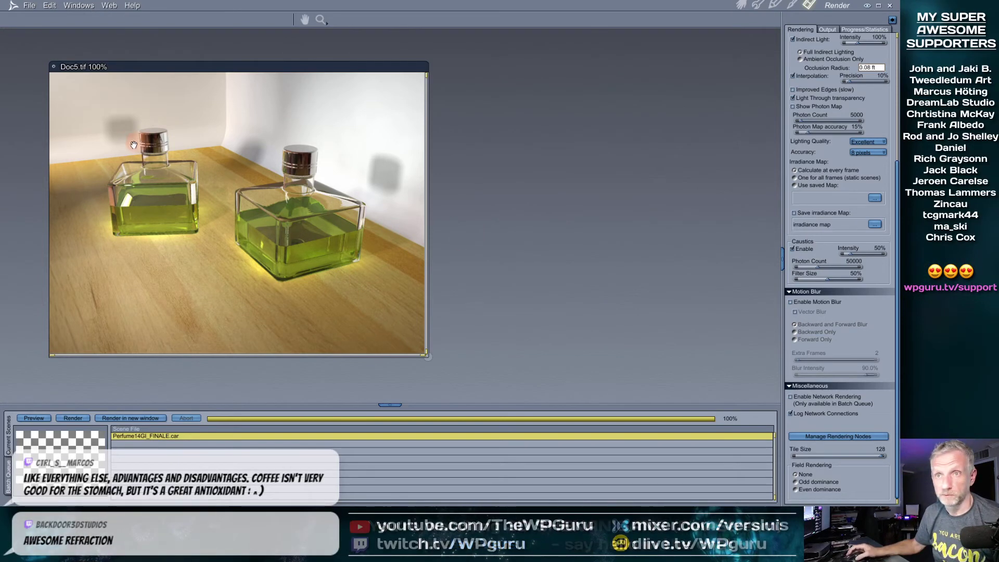
{"action": "left_click", "coordinate": [53, 66]}
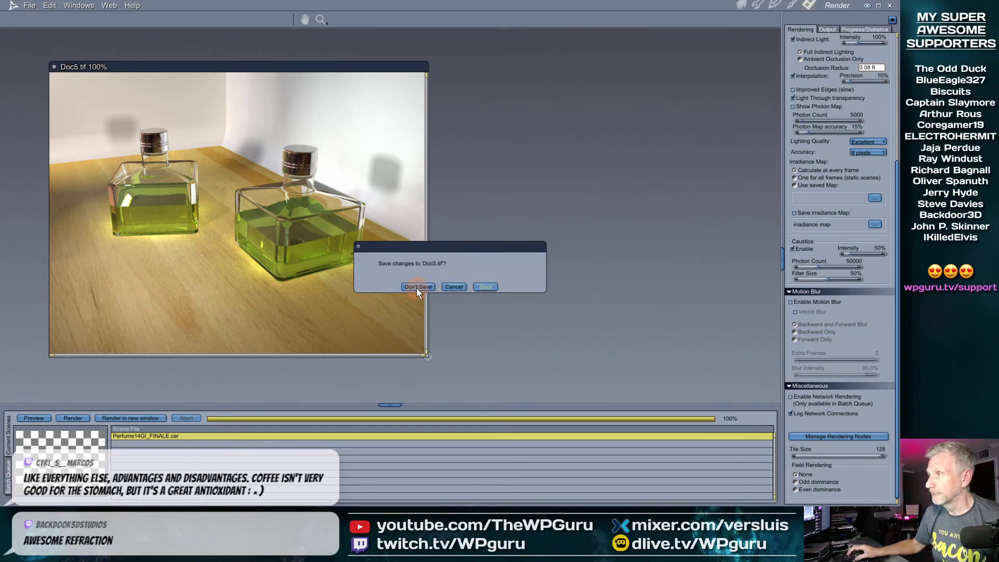
{"action": "left_click", "coordinate": [418, 286]}
Back in the Assemble room, browse the sample library's Logo and Global Illumination scenes, ending on Logo
{"action": "left_click", "coordinate": [746, 5]}
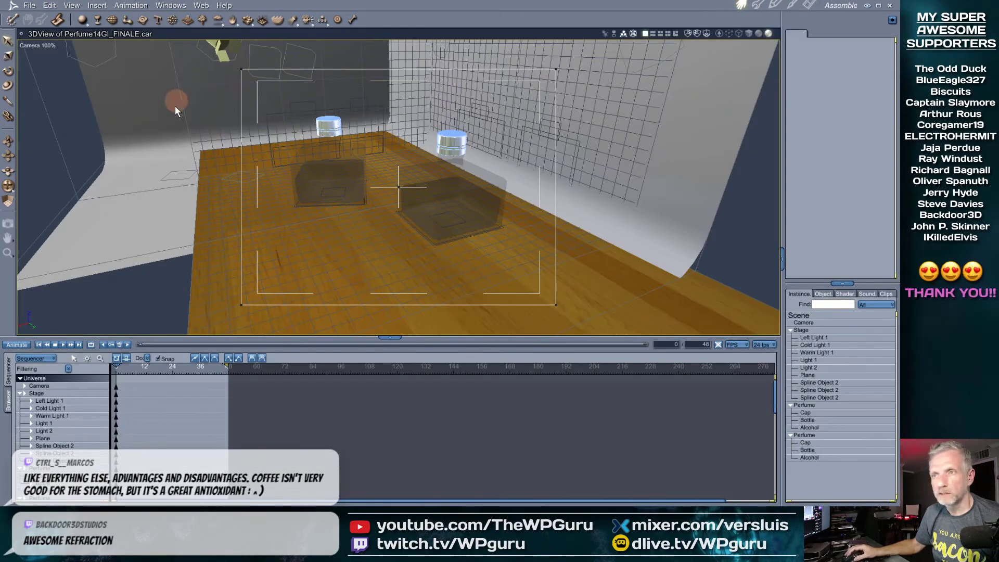
{"action": "left_click", "coordinate": [8, 401]}
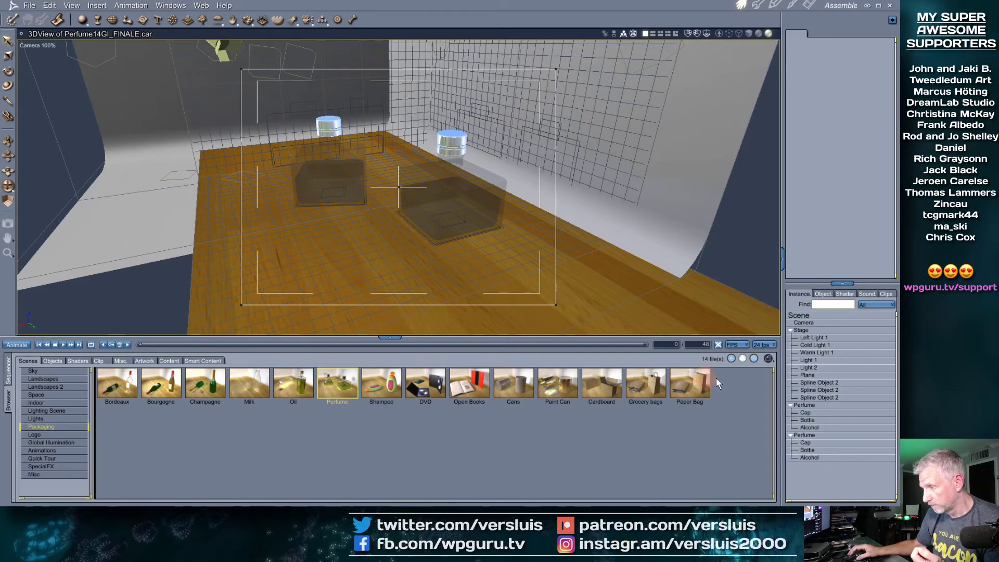
{"action": "left_click", "coordinate": [68, 433]}
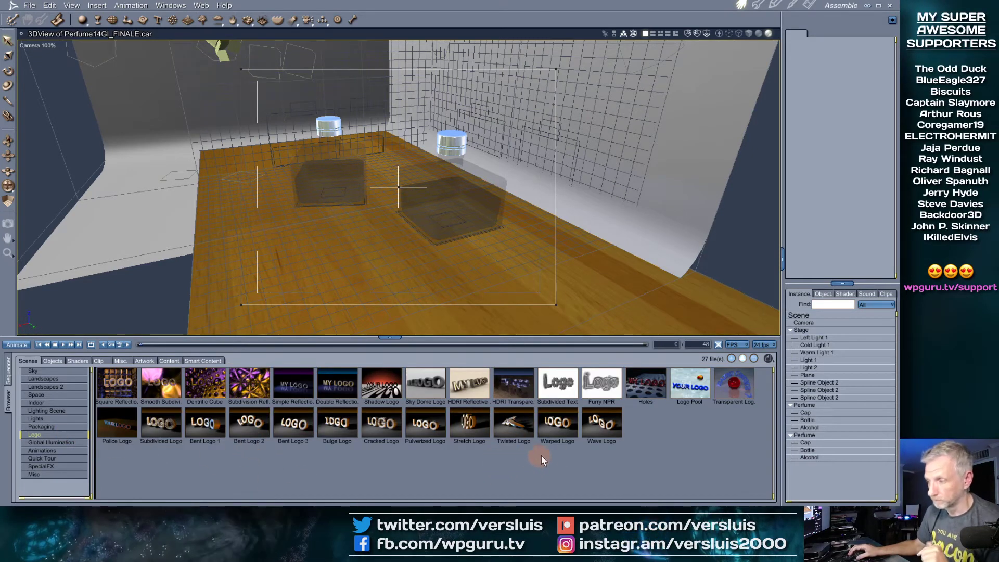
{"action": "left_click", "coordinate": [700, 384]}
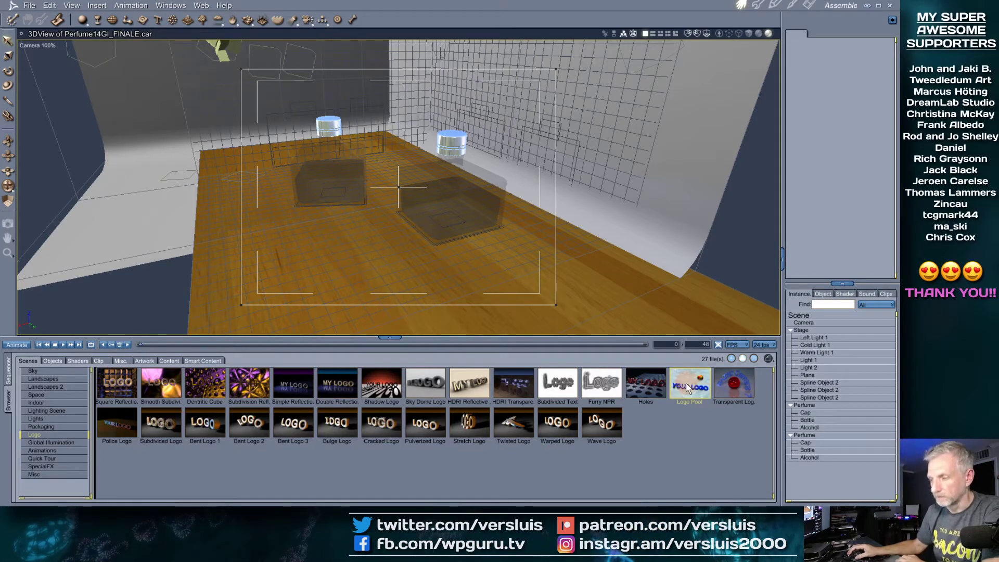
{"action": "left_click", "coordinate": [677, 415]}
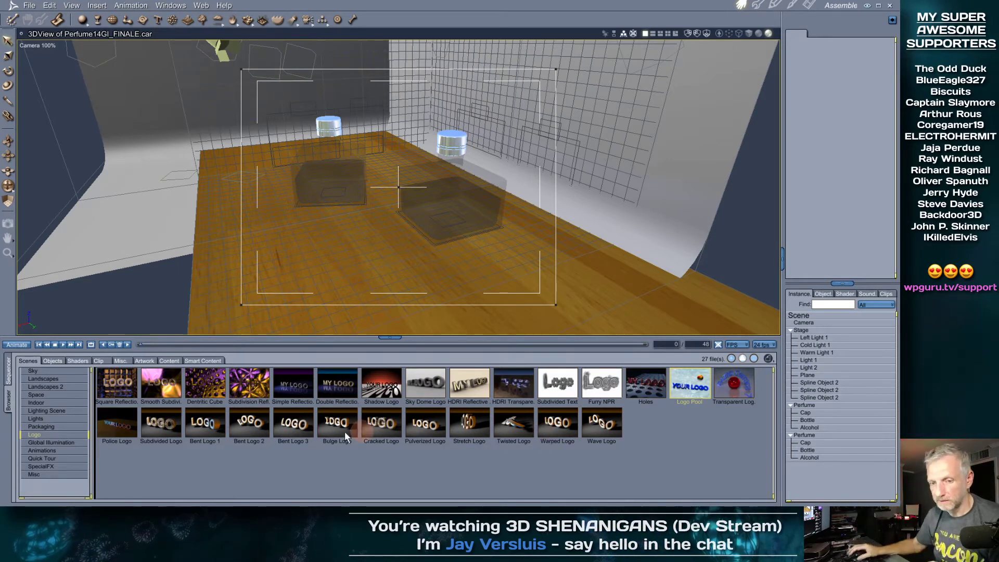
{"action": "left_click", "coordinate": [39, 442]}
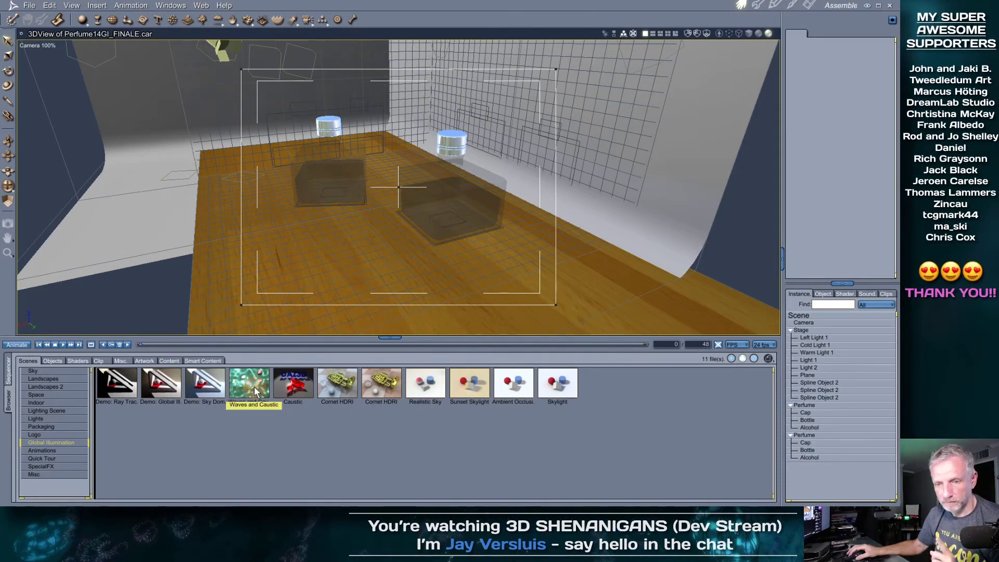
{"action": "left_click", "coordinate": [75, 434]}
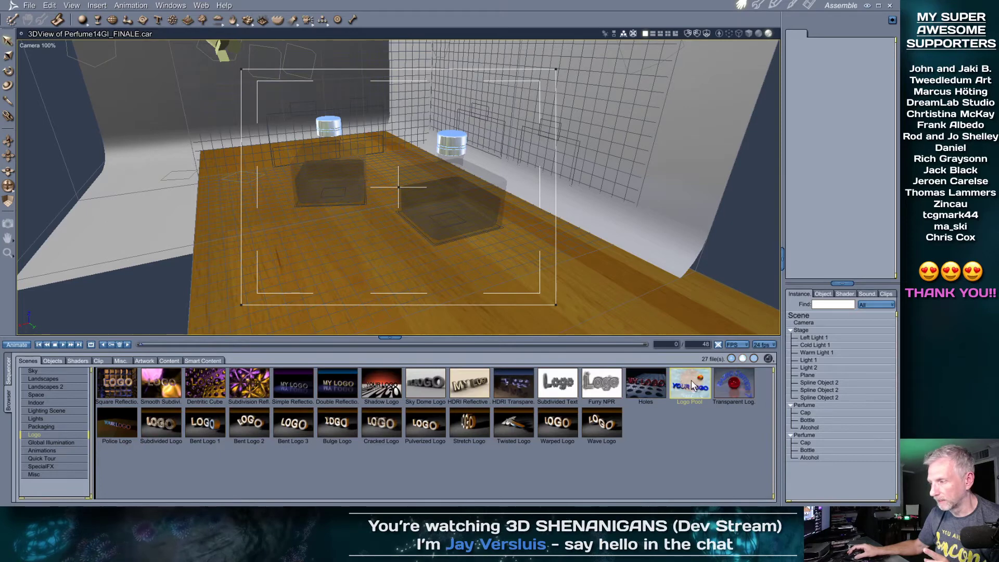
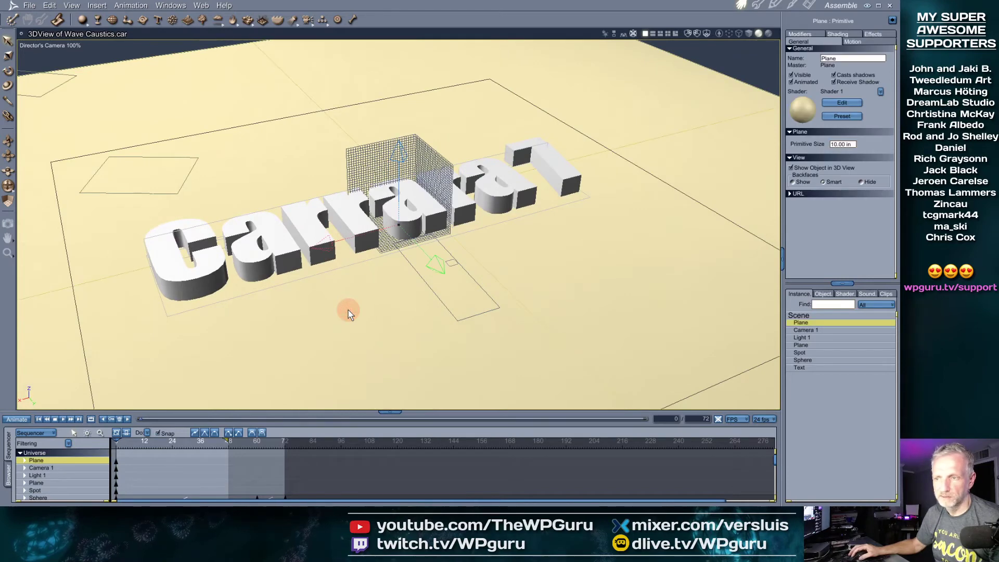
Select the Carrara 7 text and hide both grid walls around it, undoing an accidental move
{"action": "left_click", "coordinate": [316, 232]}
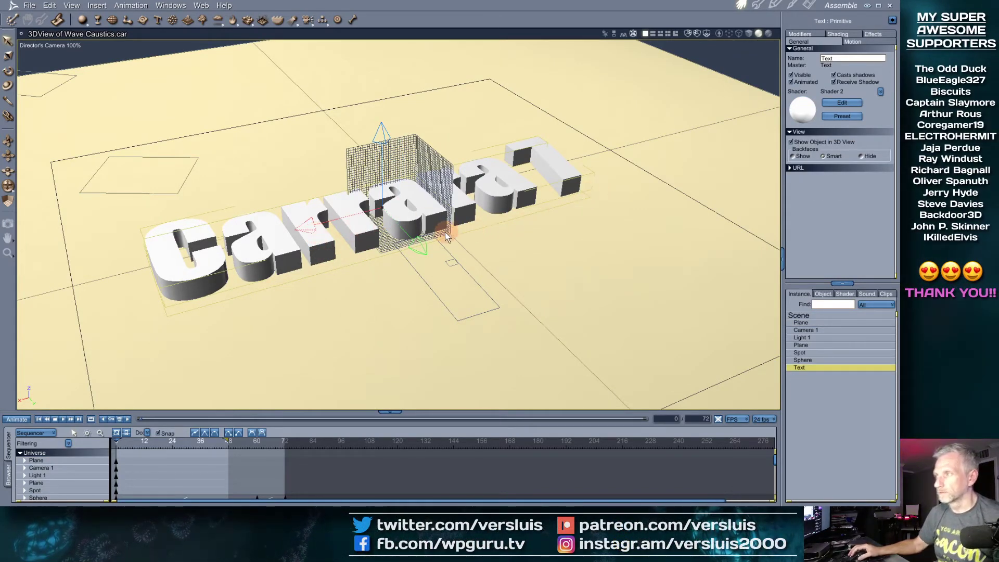
{"action": "mouse_move", "coordinate": [409, 269]}
{"action": "middle_mouse_down"}
{"action": "mouse_move", "coordinate": [393, 305]}
{"action": "mouse_move", "coordinate": [419, 263]}
{"action": "mouse_move", "coordinate": [410, 268]}
{"action": "middle_mouse_up"}
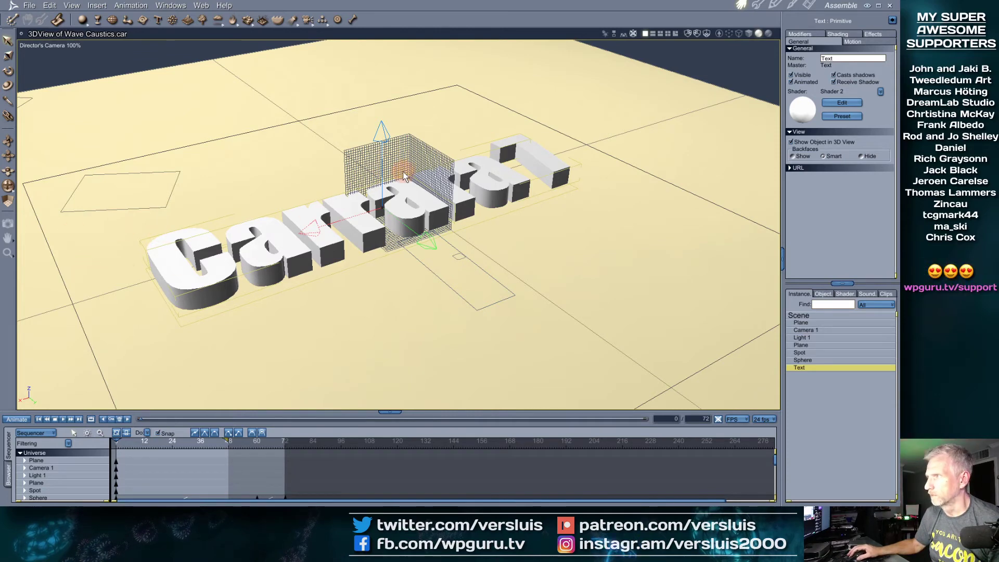
{"action": "left_click", "coordinate": [687, 33]}
{"action": "left_click", "coordinate": [696, 33]}
{"action": "middle_click_drag", "start_coordinate": [550, 155], "coordinate": [508, 154]}
{"action": "scroll", "coordinate": [508, 162], "scroll_direction": "down", "scroll_amount": 8}
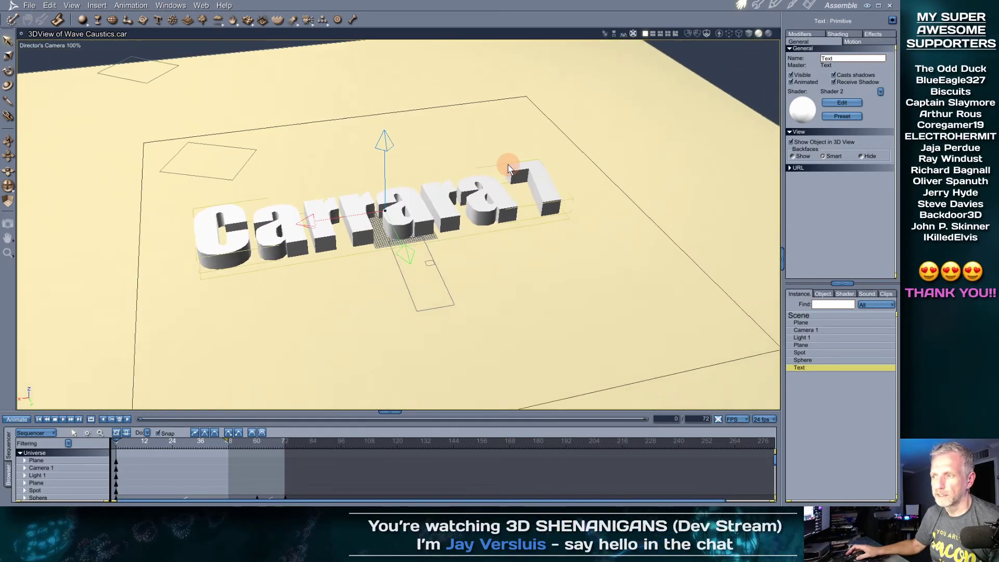
{"action": "scroll", "coordinate": [508, 167], "scroll_direction": "down", "scroll_amount": 8}
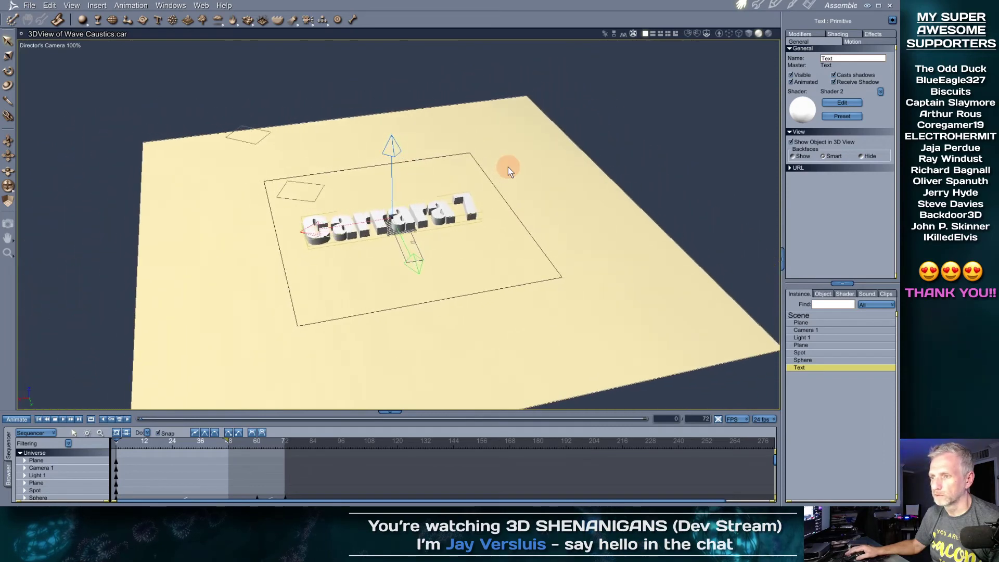
{"action": "scroll", "coordinate": [508, 166], "scroll_direction": "down", "scroll_amount": 8}
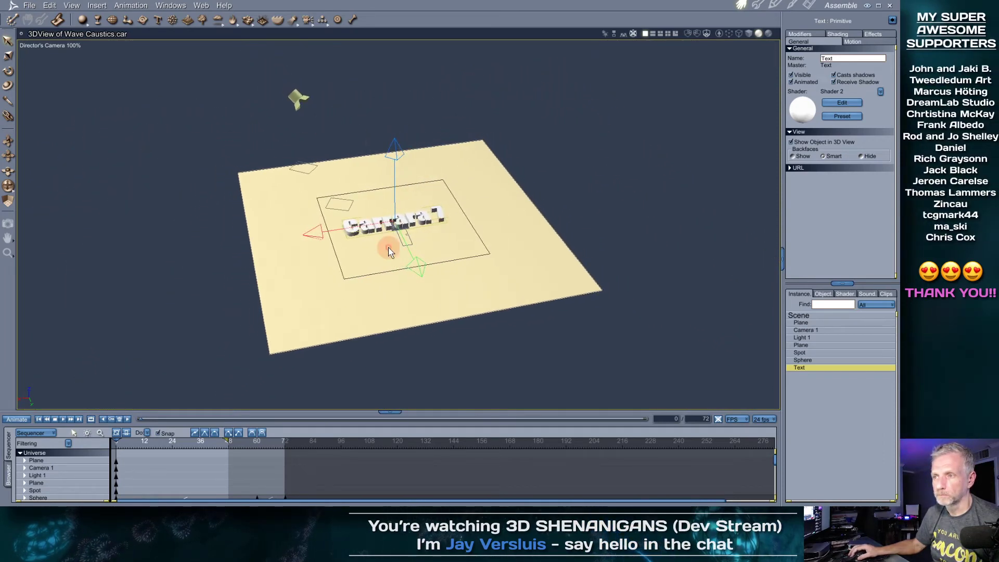
{"action": "left_click_drag", "start_coordinate": [435, 169], "coordinate": [400, 271], "text": "shift"}
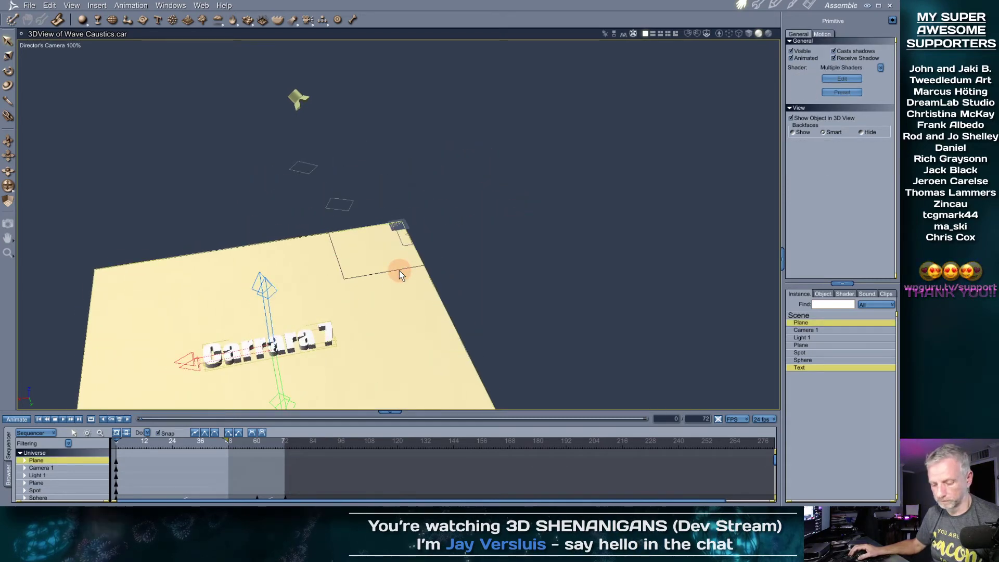
{"action": "key", "text": "ctrl+z"}
{"action": "mouse_move", "coordinate": [472, 197]}
{"action": "middle_mouse_down"}
{"action": "mouse_move", "coordinate": [464, 261]}
{"action": "mouse_move", "coordinate": [479, 324]}
{"action": "mouse_move", "coordinate": [445, 256]}
{"action": "mouse_move", "coordinate": [517, 198]}
{"action": "mouse_move", "coordinate": [470, 321]}
{"action": "mouse_move", "coordinate": [475, 363]}
{"action": "mouse_move", "coordinate": [460, 309]}
{"action": "mouse_move", "coordinate": [527, 278]}
{"action": "mouse_move", "coordinate": [463, 209]}
{"action": "middle_mouse_up"}
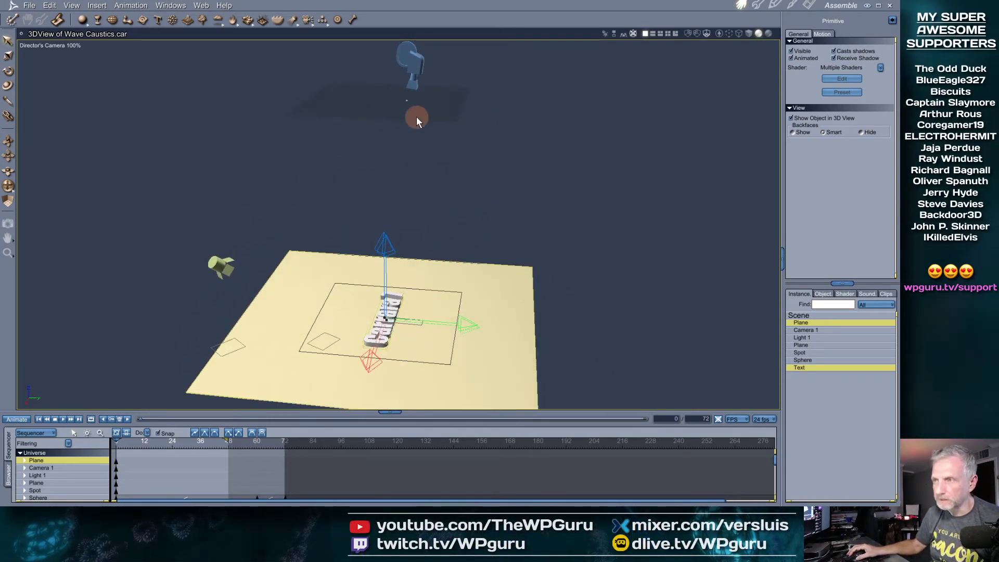
Inspect Camera 1 and the Spot light's cone, then go to the Render room
{"action": "left_click", "coordinate": [402, 101]}
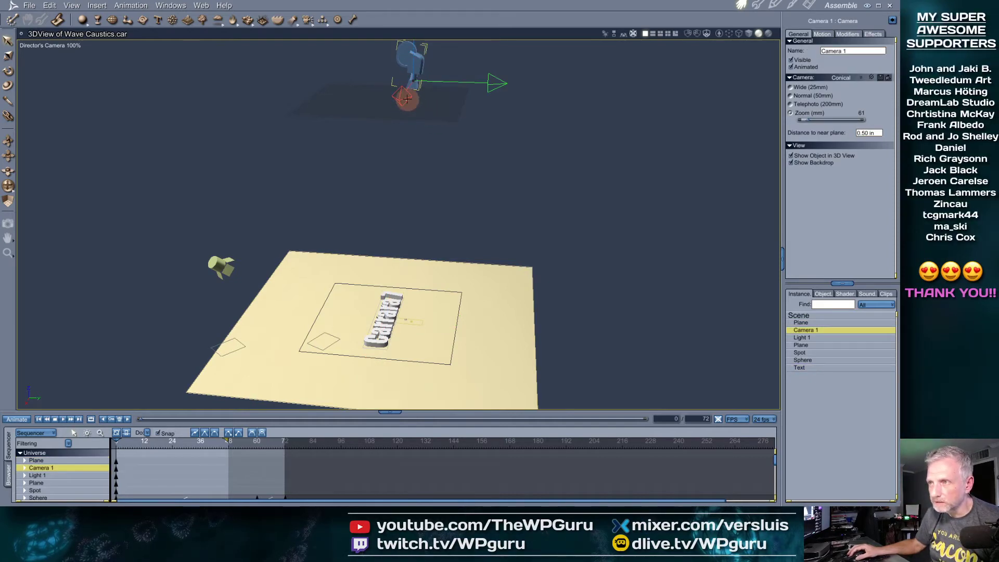
{"action": "mouse_move", "coordinate": [451, 157]}
{"action": "middle_mouse_down"}
{"action": "mouse_move", "coordinate": [435, 194]}
{"action": "mouse_move", "coordinate": [383, 97]}
{"action": "mouse_move", "coordinate": [408, 115]}
{"action": "mouse_move", "coordinate": [405, 195]}
{"action": "mouse_move", "coordinate": [410, 116]}
{"action": "mouse_move", "coordinate": [404, 177]}
{"action": "middle_mouse_up"}
{"action": "left_click", "coordinate": [210, 260]}
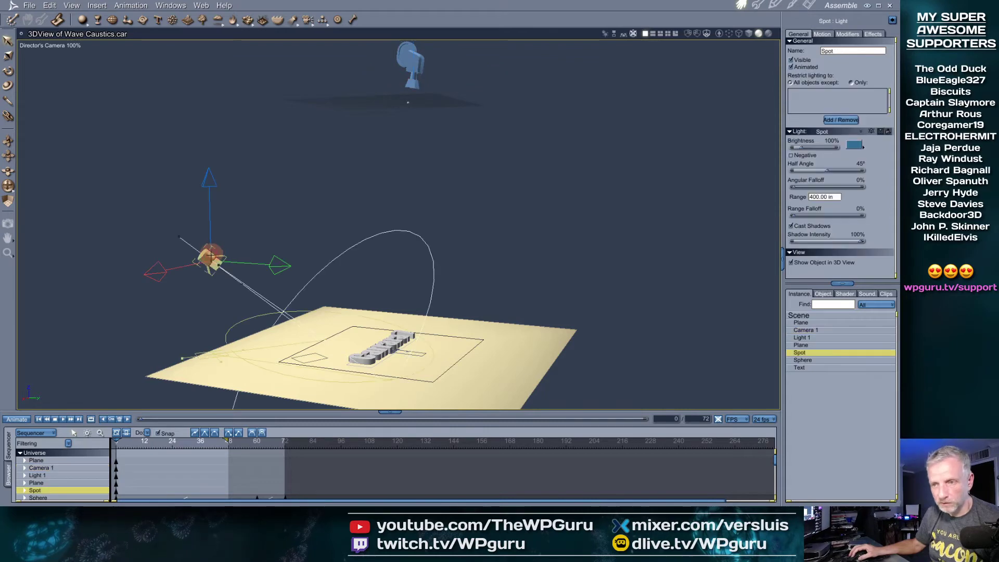
{"action": "mouse_move", "coordinate": [457, 364]}
{"action": "middle_mouse_down"}
{"action": "mouse_move", "coordinate": [426, 370]}
{"action": "mouse_move", "coordinate": [446, 370]}
{"action": "middle_mouse_up"}
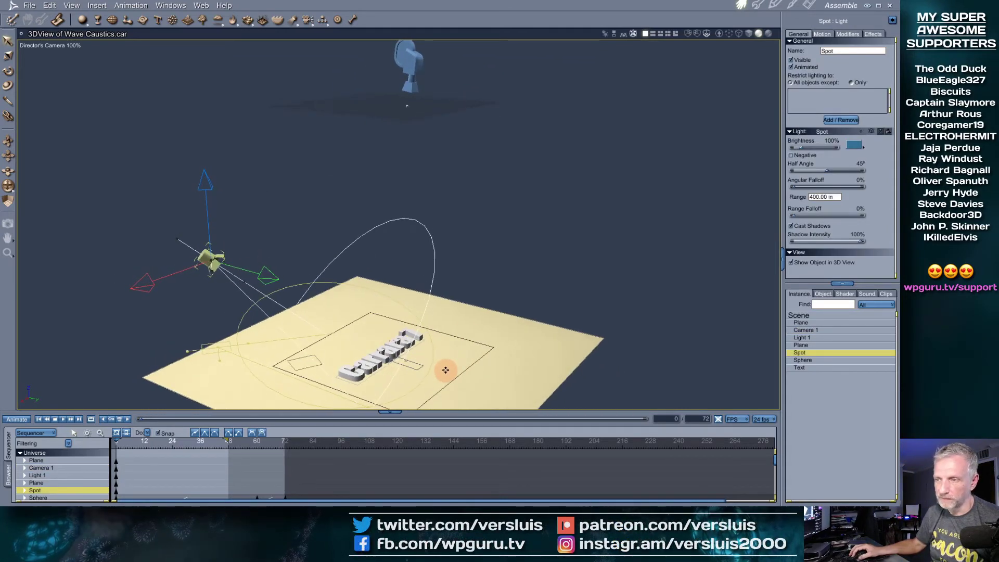
{"action": "left_click", "coordinate": [809, 5]}
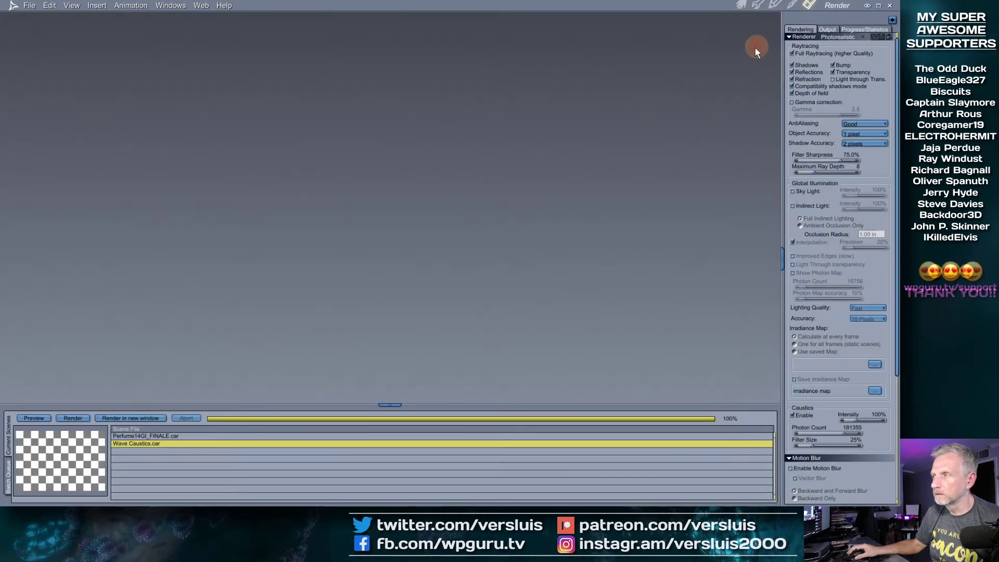
Set the output image size to 1280 x 720 with proportions unlocked, then relock them
{"action": "left_click", "coordinate": [829, 31]}
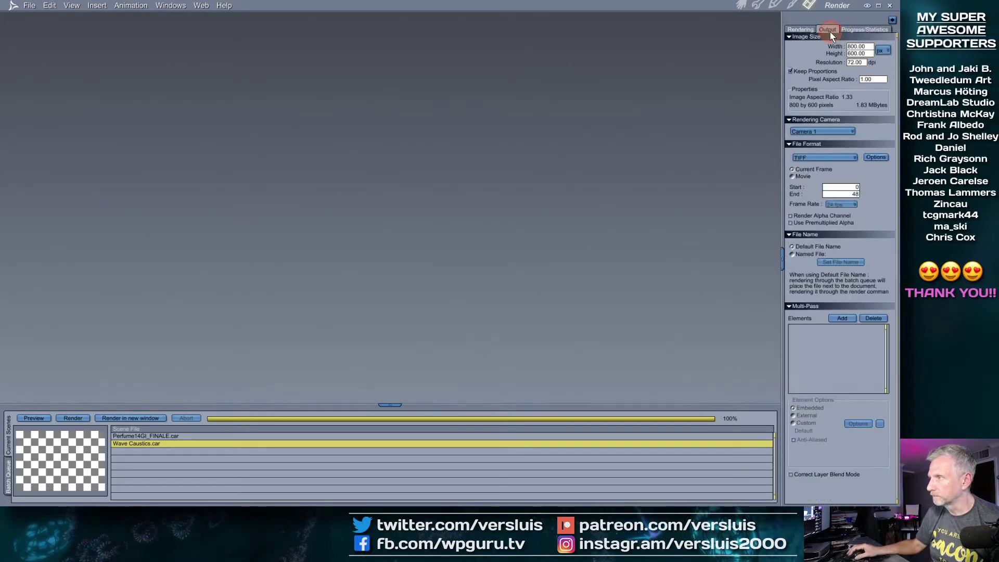
{"action": "left_click", "coordinate": [790, 72]}
{"action": "left_click", "coordinate": [865, 48]}
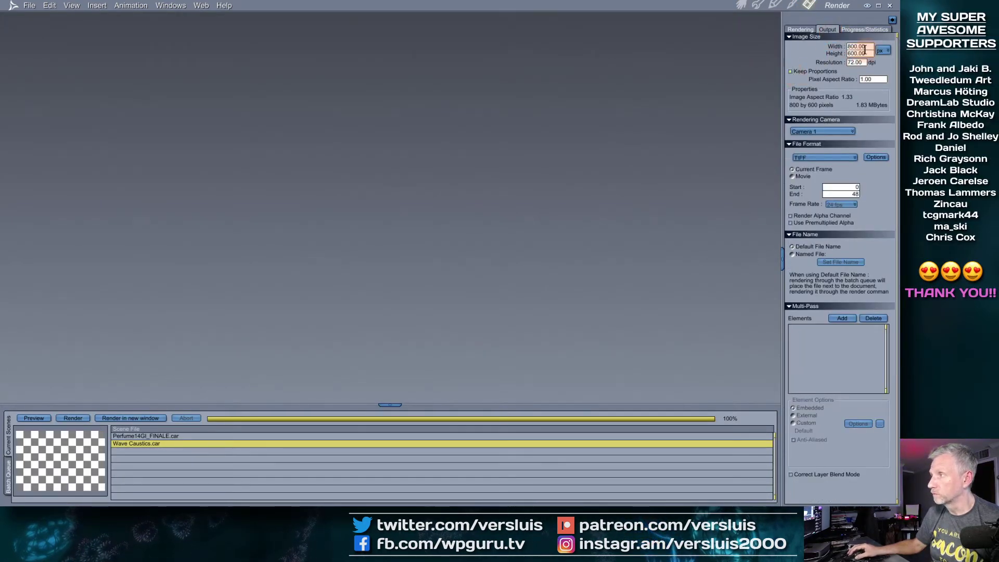
{"action": "type", "text": "1280"}
{"action": "key", "text": "Tab"}
{"action": "type", "text": "720"}
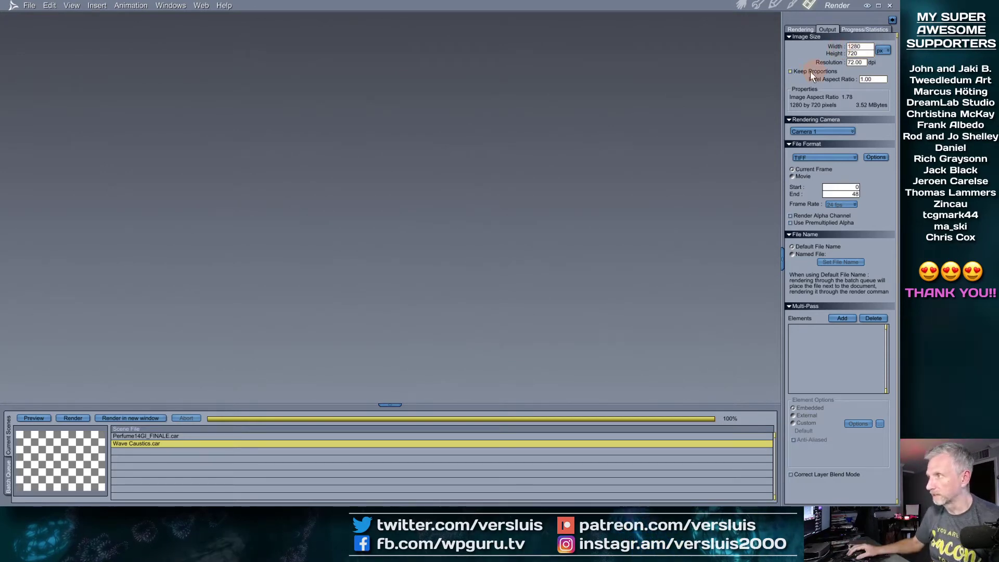
{"action": "left_click", "coordinate": [791, 72]}
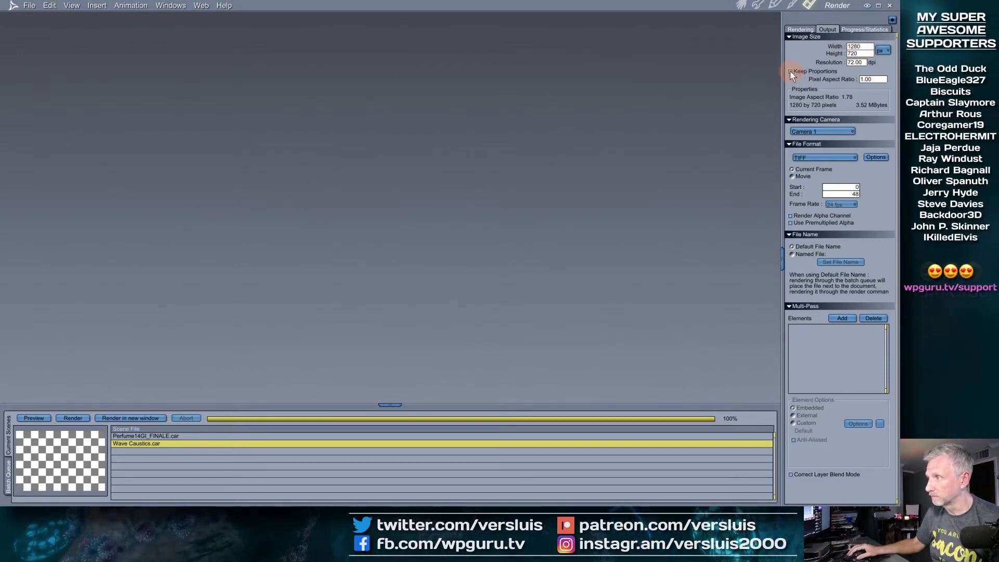
Lower the tile size to 16 in the renderer settings and start the render
{"action": "left_click", "coordinate": [800, 29]}
{"action": "scroll", "coordinate": [846, 183], "scroll_direction": "down", "scroll_amount": 4}
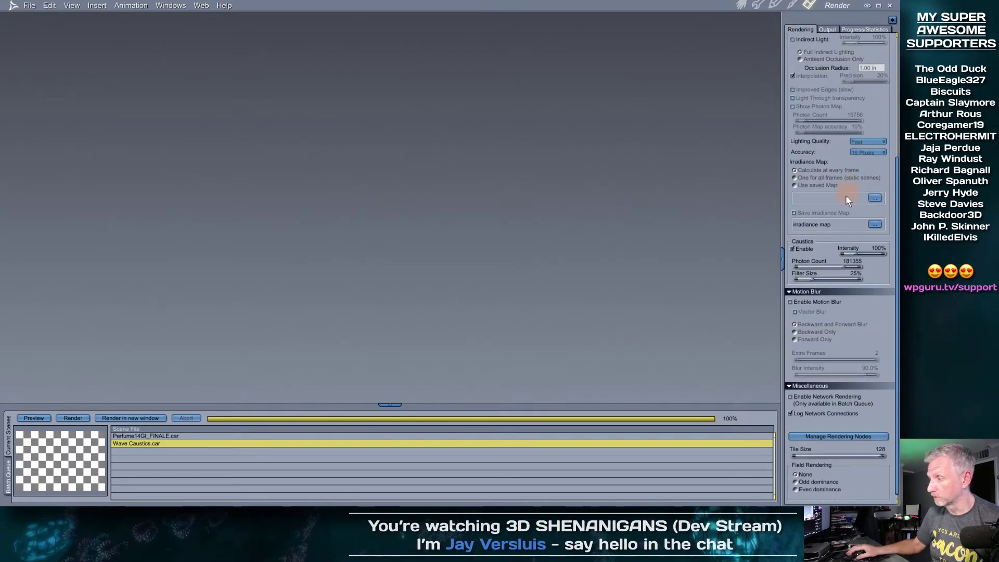
{"action": "left_click_drag", "start_coordinate": [882, 456], "coordinate": [794, 455]}
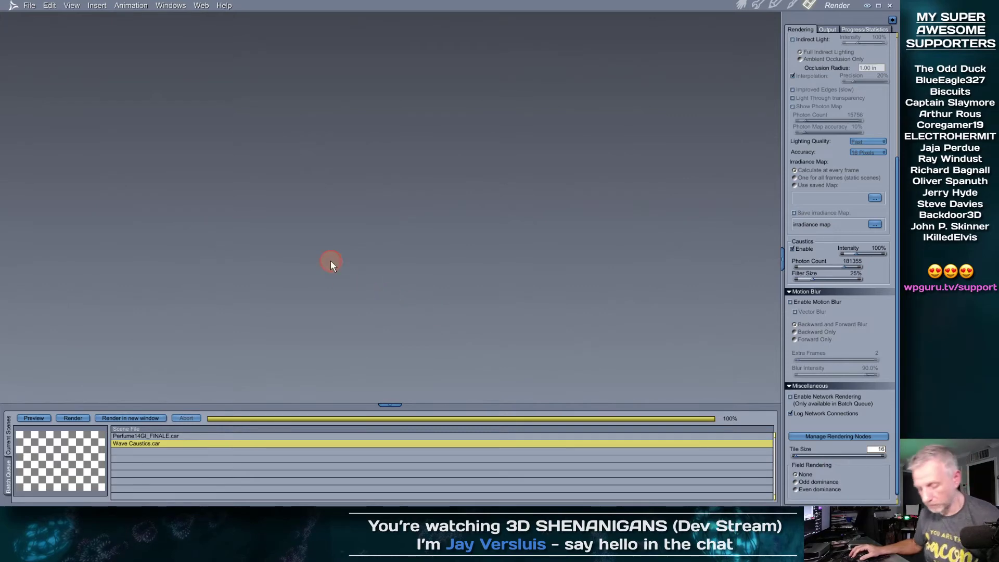
{"action": "key", "text": "ctrl+r"}
Enlarge and raise the Doc6 render window and shrink the render queue to see the finished image
{"action": "left_click_drag", "start_coordinate": [510, 340], "coordinate": [661, 402]}
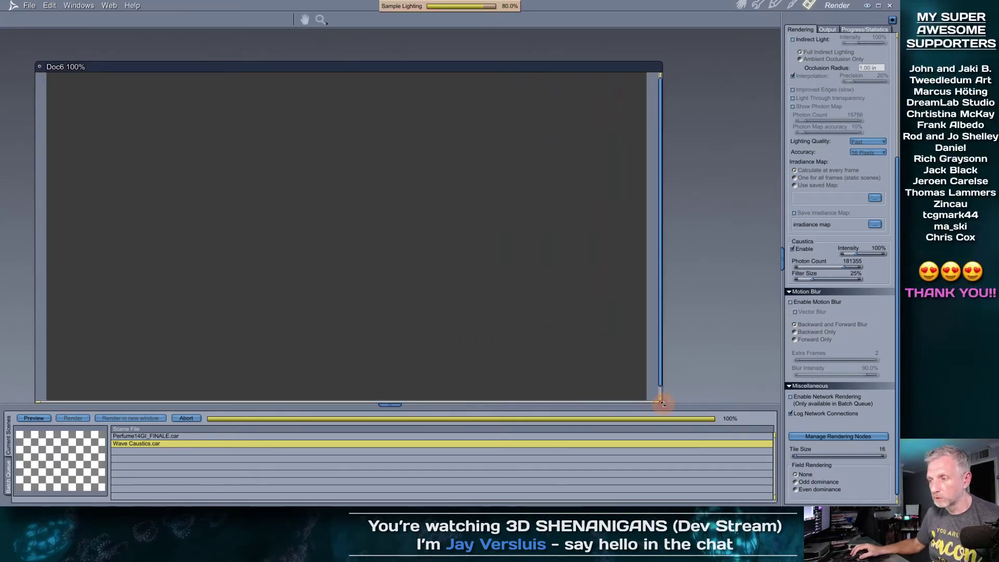
{"action": "left_click_drag", "start_coordinate": [579, 66], "coordinate": [576, 49]}
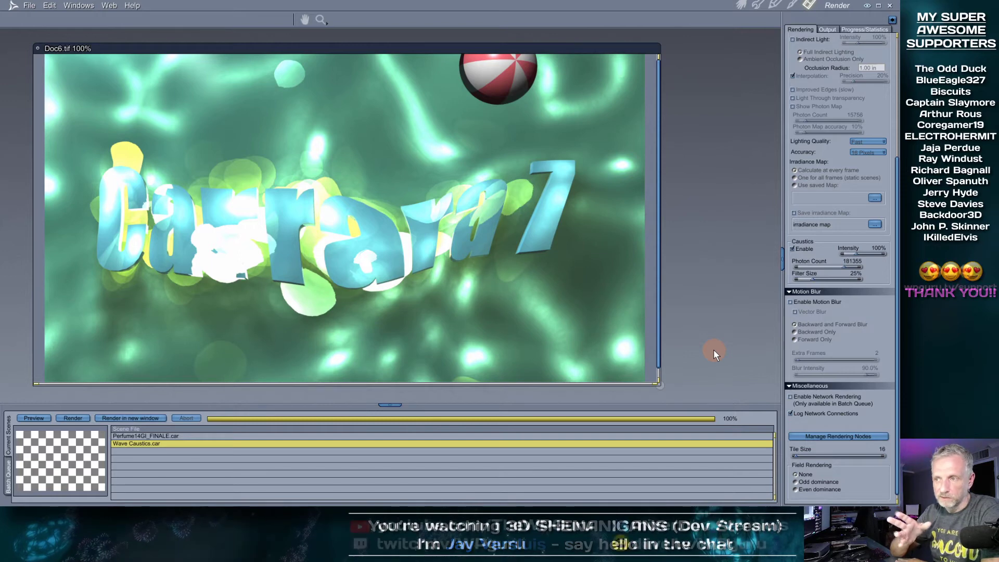
{"action": "left_click_drag", "start_coordinate": [443, 403], "coordinate": [620, 439]}
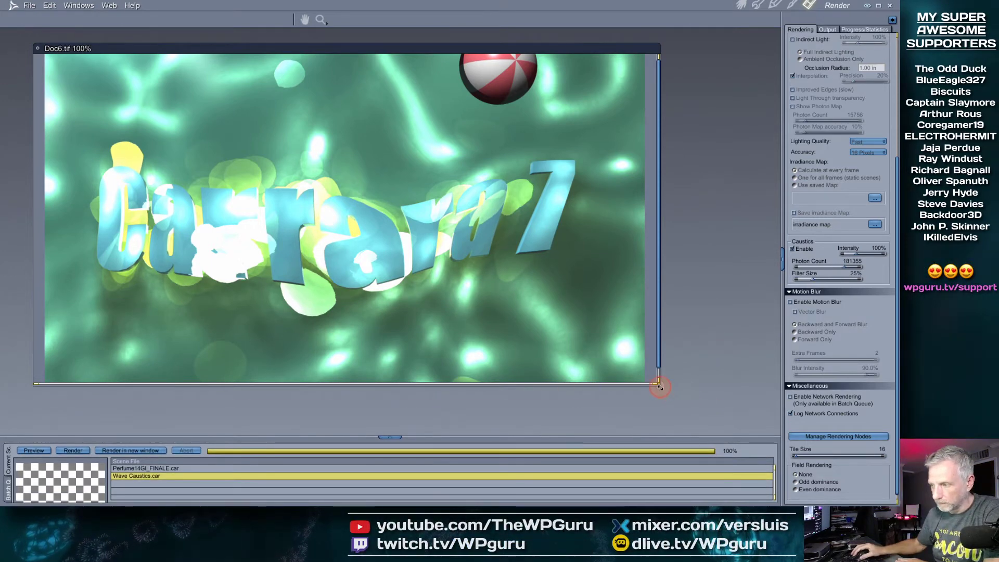
{"action": "left_click_drag", "start_coordinate": [660, 386], "coordinate": [666, 413]}
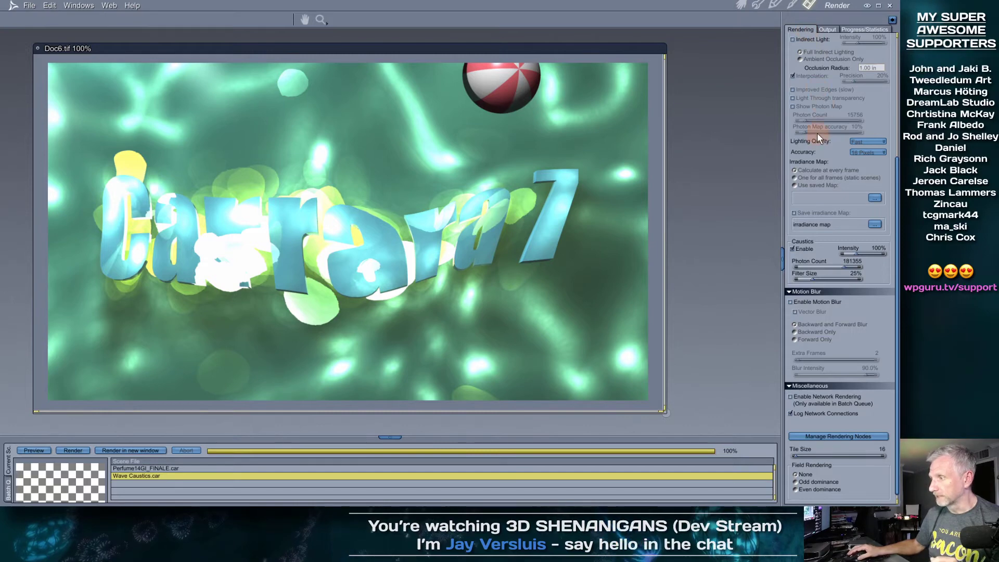
Untick Caustics Enable in the Rendering settings and re-render the scene
{"action": "scroll", "coordinate": [853, 247], "scroll_direction": "up", "scroll_amount": 5}
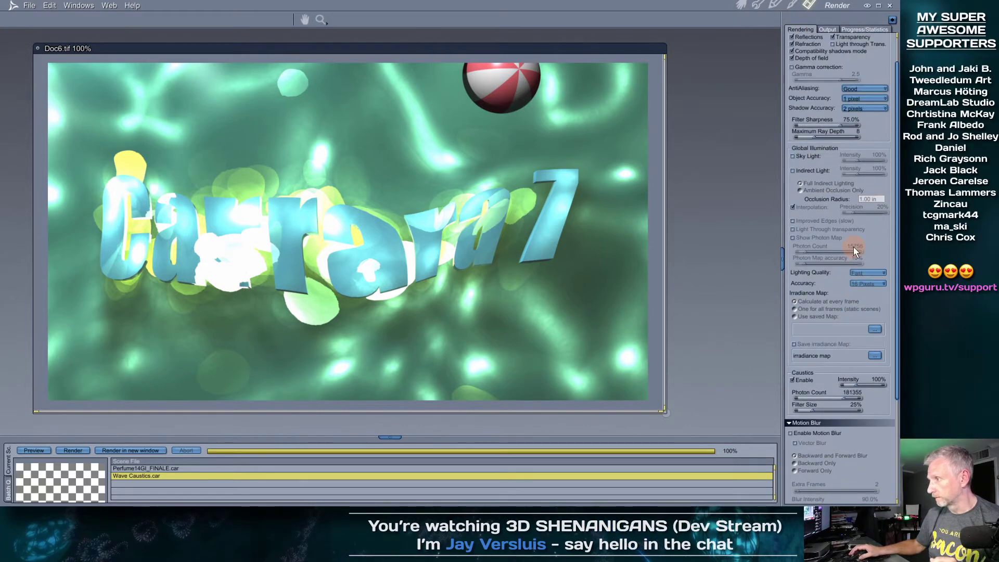
{"action": "scroll", "coordinate": [853, 246], "scroll_direction": "up", "scroll_amount": 2}
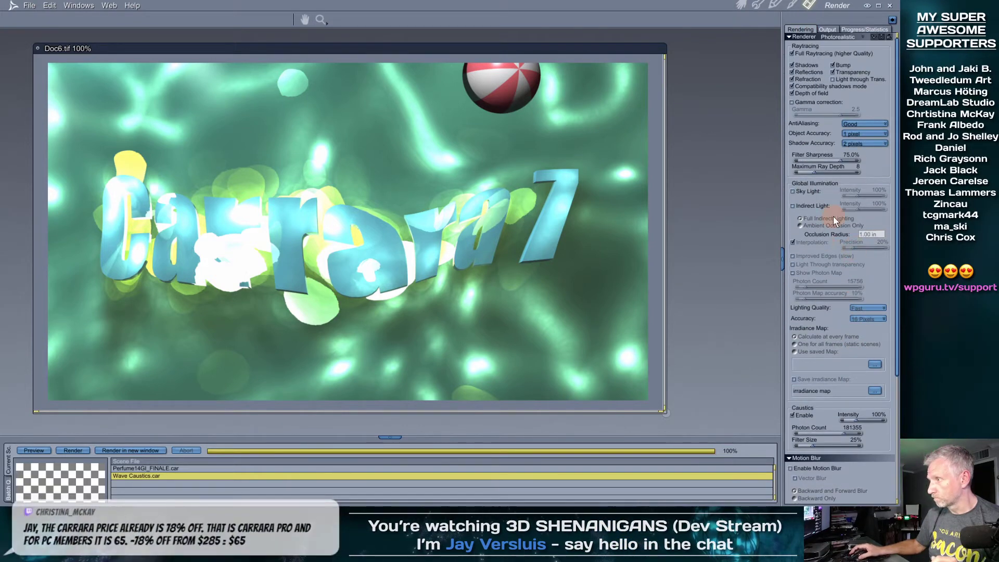
{"action": "scroll", "coordinate": [833, 216], "scroll_direction": "down", "scroll_amount": 3}
{"action": "scroll", "coordinate": [833, 216], "scroll_direction": "down", "scroll_amount": 2}
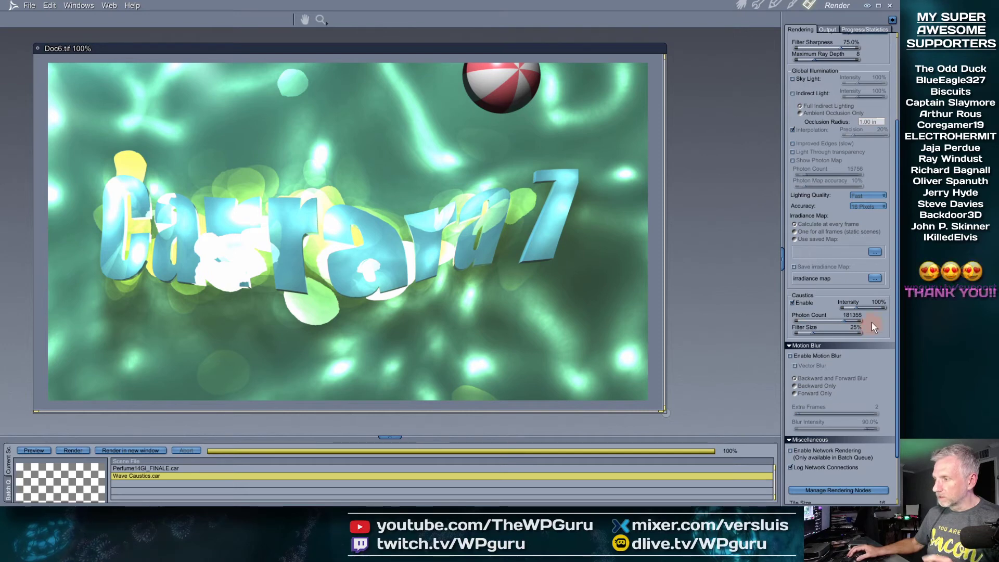
{"action": "left_click", "coordinate": [792, 303]}
{"action": "key", "text": "ctrl+r"}
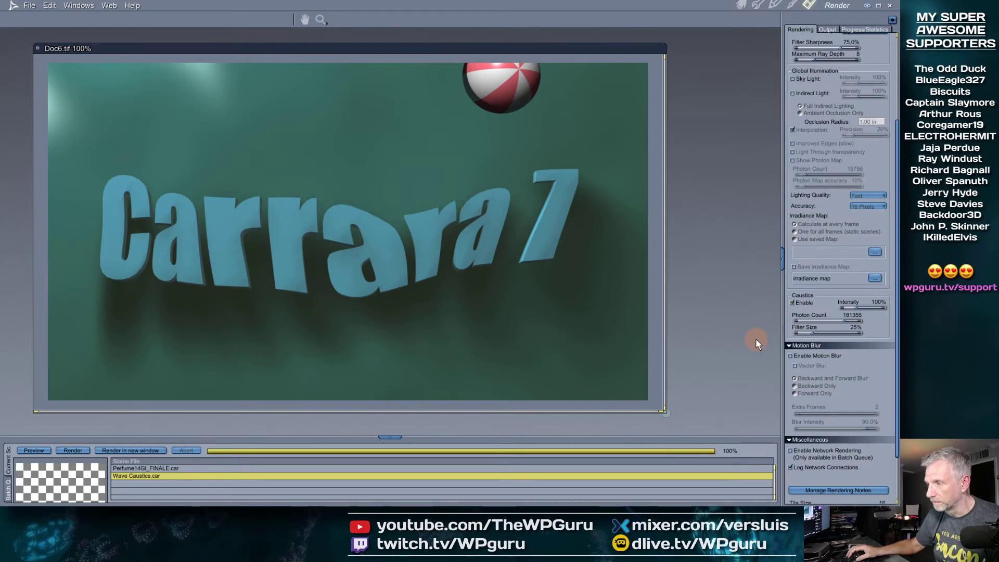
Re-enable caustics and render the scene again with the water light patterns
{"action": "left_click", "coordinate": [793, 303]}
{"action": "left_click", "coordinate": [793, 303]}
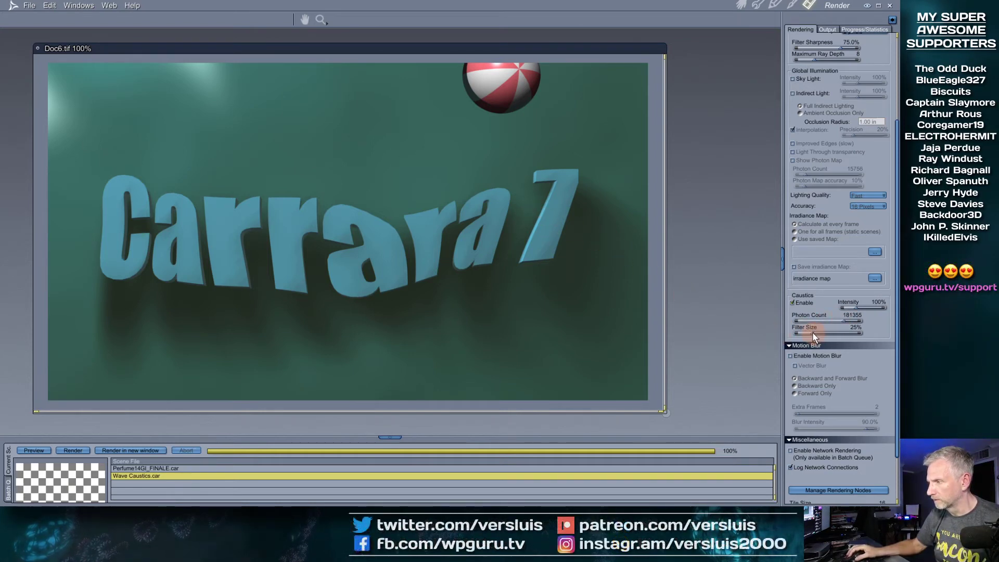
{"action": "key", "text": "ctrl+r"}
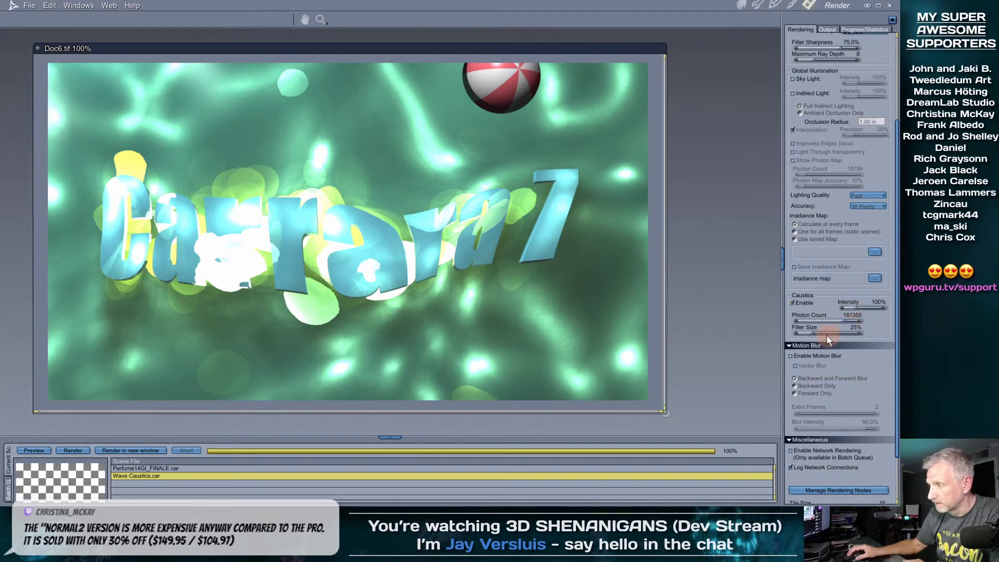
Render with a caustics filter size of 100, then lower the filter size to about 30
{"action": "left_click_drag", "start_coordinate": [813, 333], "coordinate": [829, 332]}
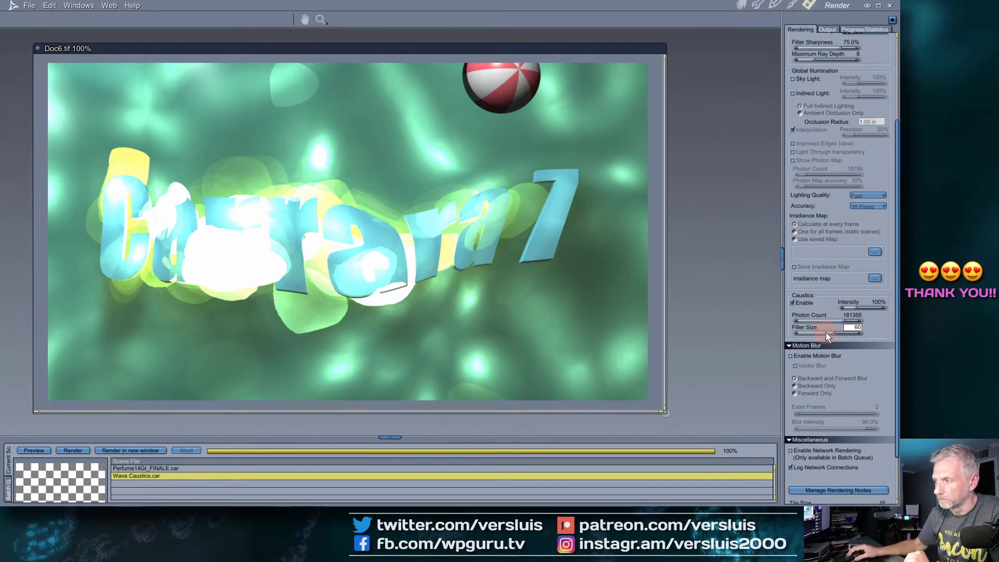
{"action": "left_click_drag", "start_coordinate": [833, 332], "coordinate": [741, 327]}
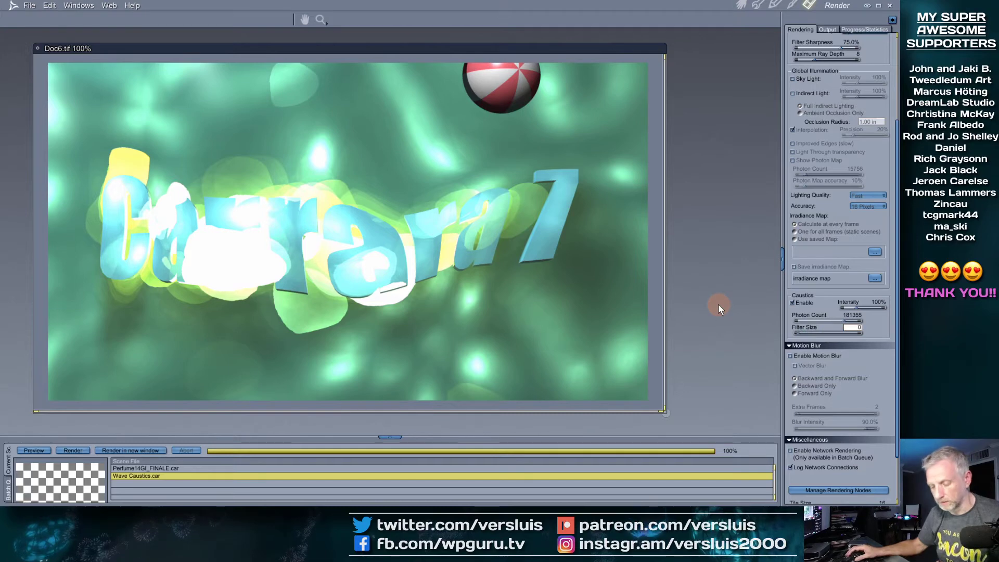
{"action": "left_click", "coordinate": [863, 329]}
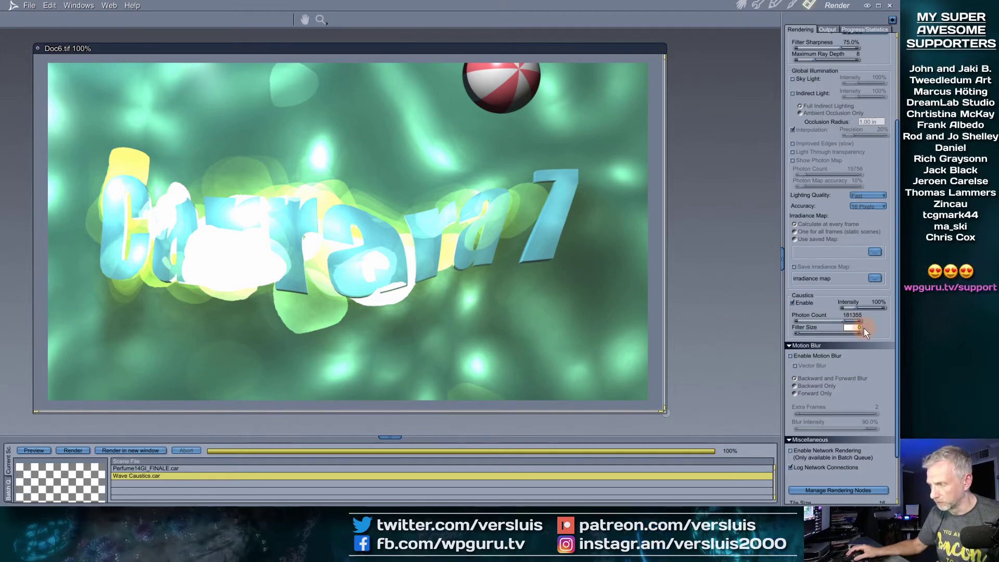
{"action": "type", "text": "5"}
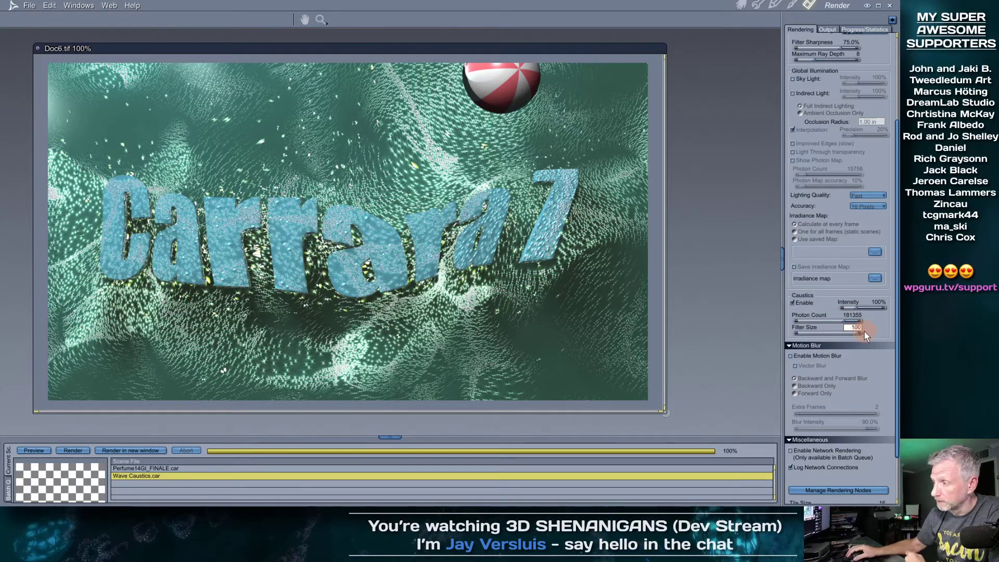
{"action": "key", "text": "ctrl+r"}
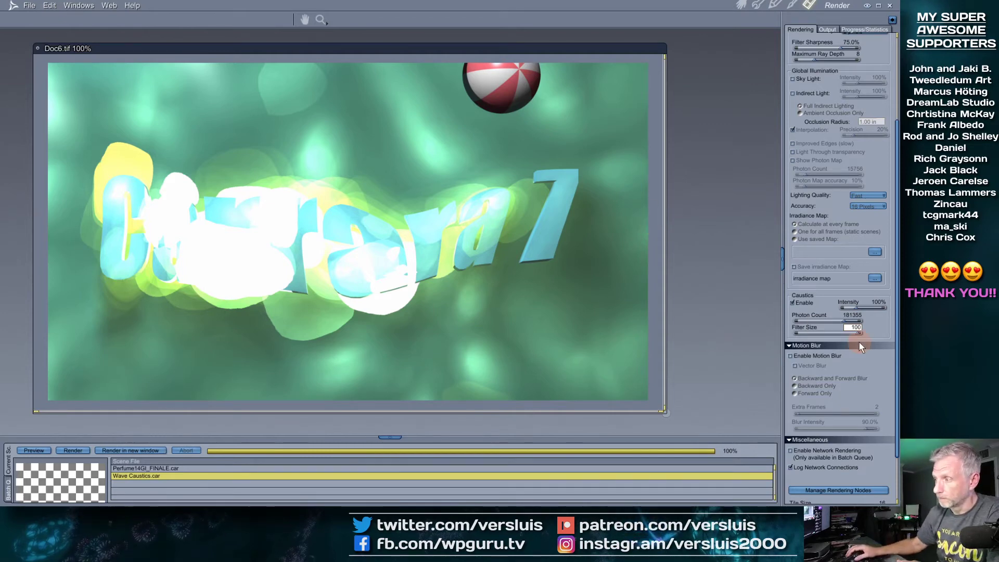
{"action": "left_click_drag", "start_coordinate": [852, 336], "coordinate": [816, 335]}
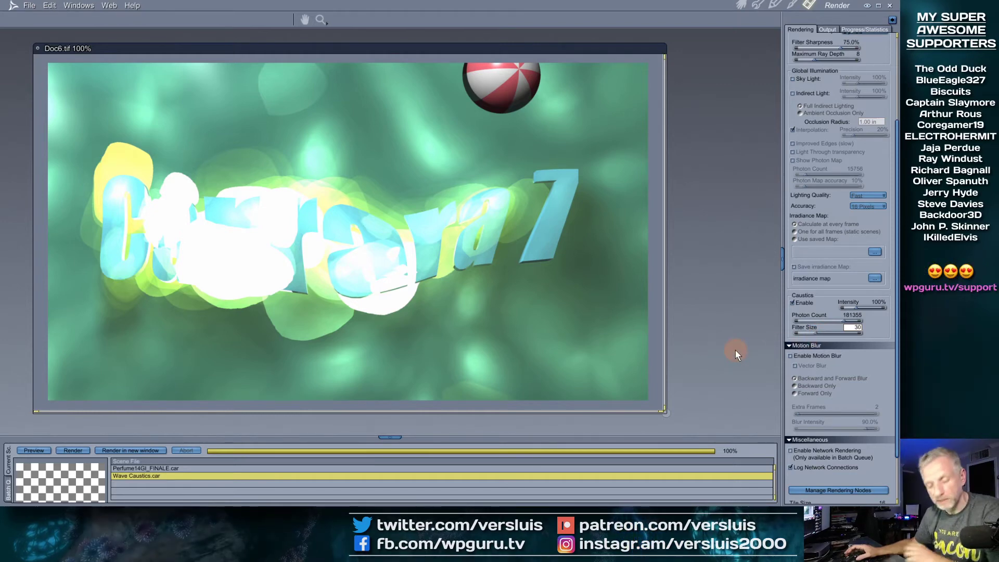
Render with caustics filter size 30, then reduce the caustics photon count to 16374
{"action": "key", "text": "ctrl+r"}
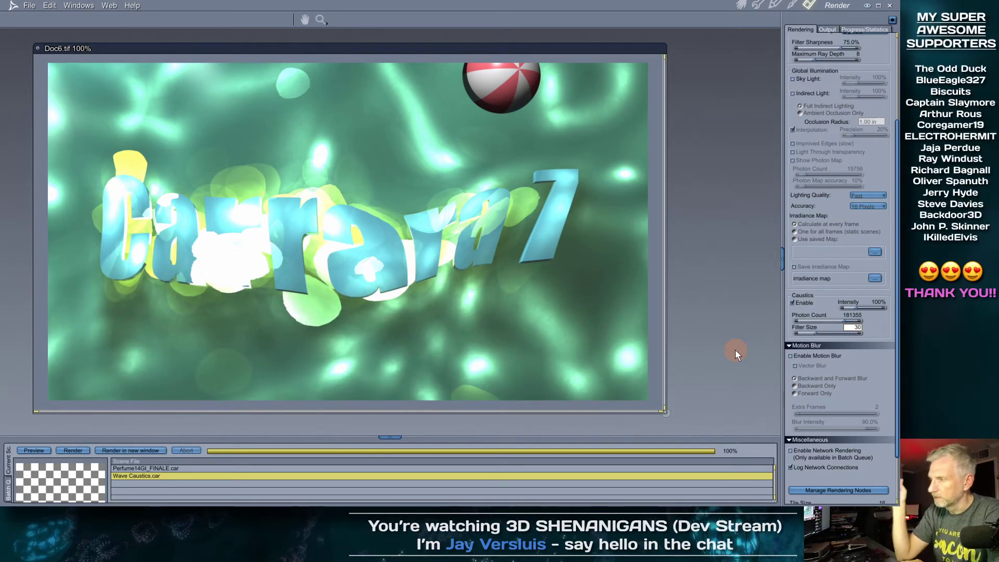
{"action": "left_click_drag", "start_coordinate": [844, 322], "coordinate": [822, 321]}
{"action": "double_click", "coordinate": [846, 317]}
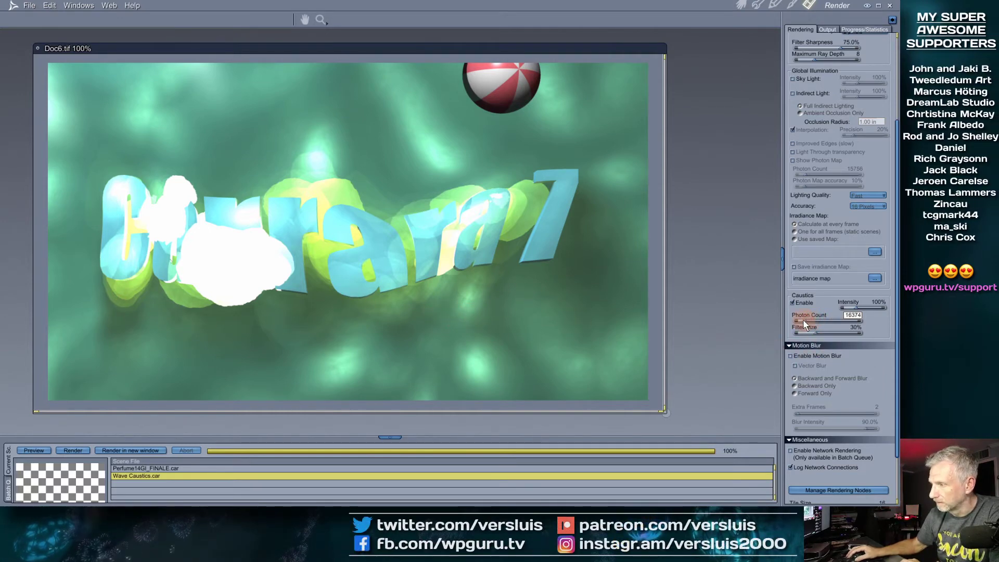
Test-render at 13144 caustic photons, then raise the photon count and render again
{"action": "left_click_drag", "start_coordinate": [803, 320], "coordinate": [803, 321]}
{"action": "key", "text": "ctrl+r"}
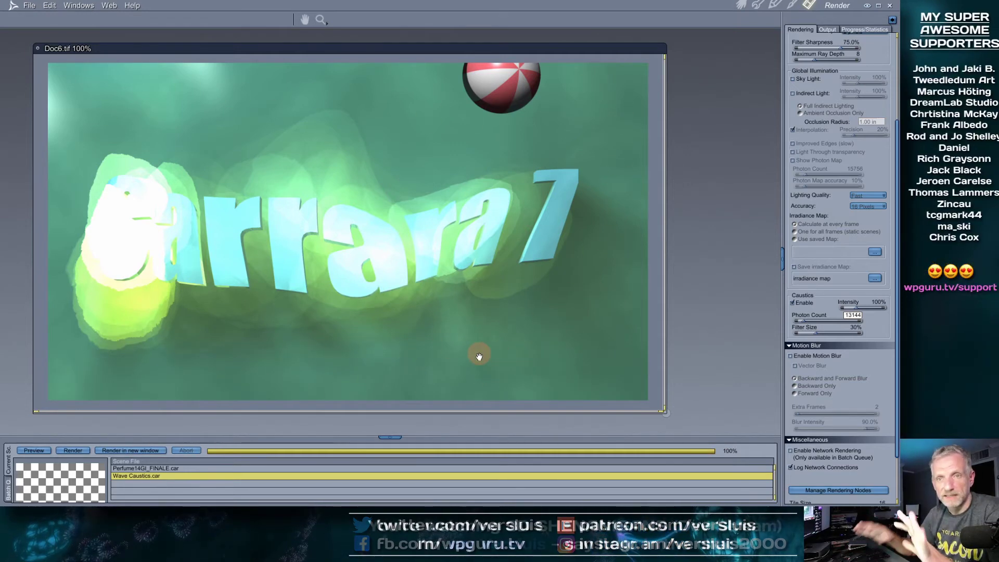
{"action": "left_click_drag", "start_coordinate": [806, 320], "coordinate": [845, 319]}
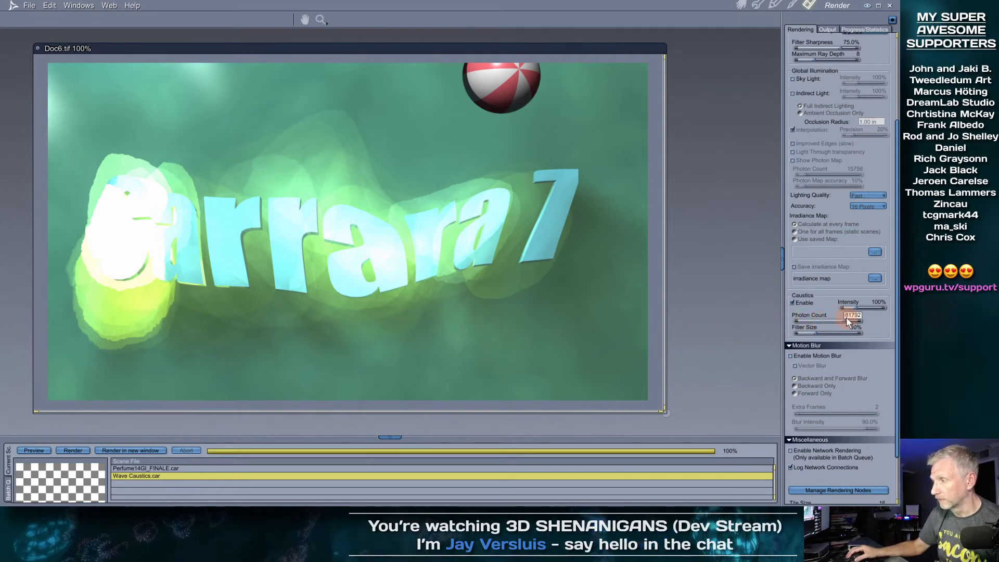
{"action": "left_click_drag", "start_coordinate": [851, 321], "coordinate": [856, 324]}
{"action": "key", "text": "ctrl+r"}
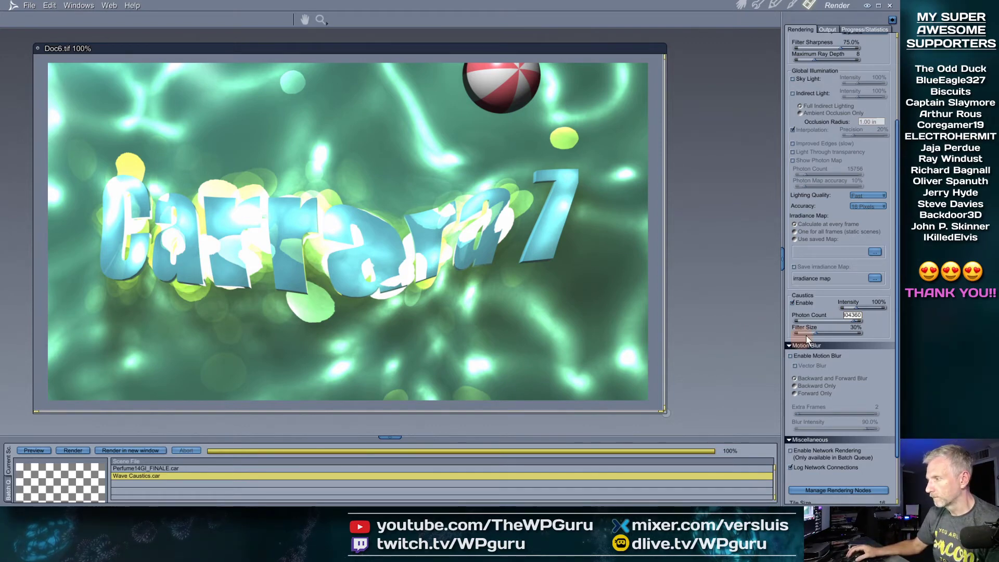
Set caustics to 181792 photons at intensity 33 and re-render
{"action": "left_click", "coordinate": [844, 321]}
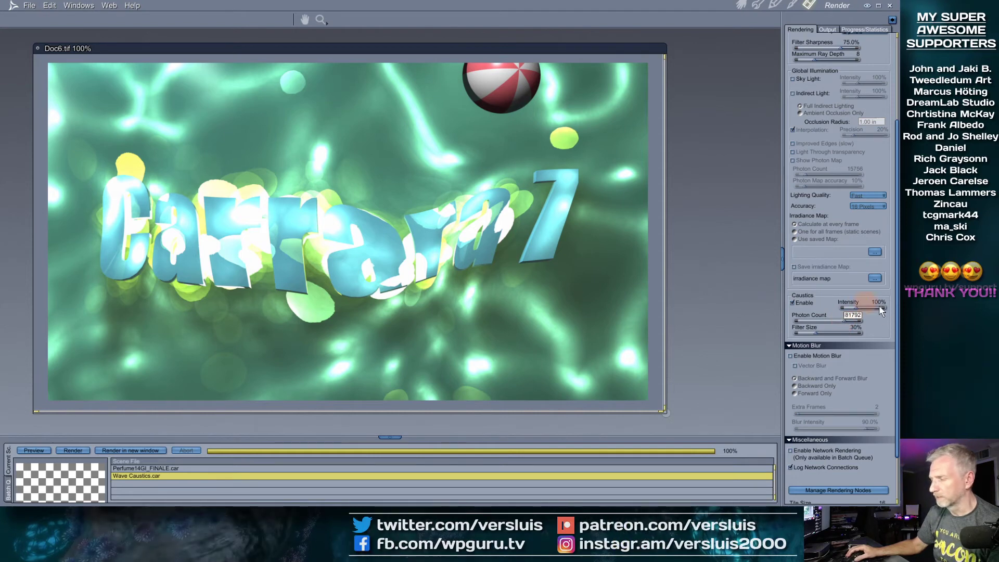
{"action": "left_click", "coordinate": [858, 307]}
{"action": "key", "text": "ctrl+r"}
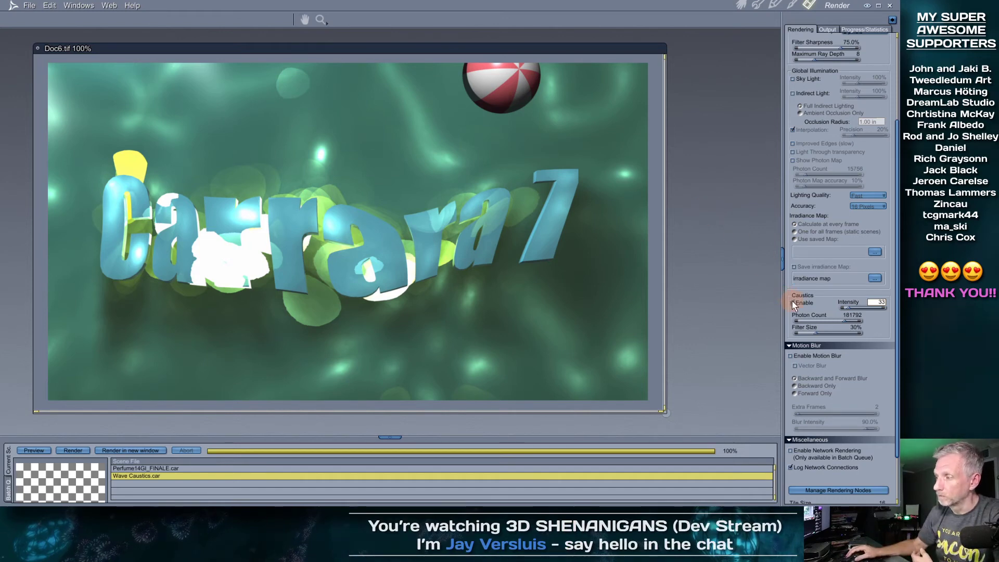
Render without caustics, then re-enable them at intensity 246 and render again
{"action": "key", "text": "ctrl+r"}
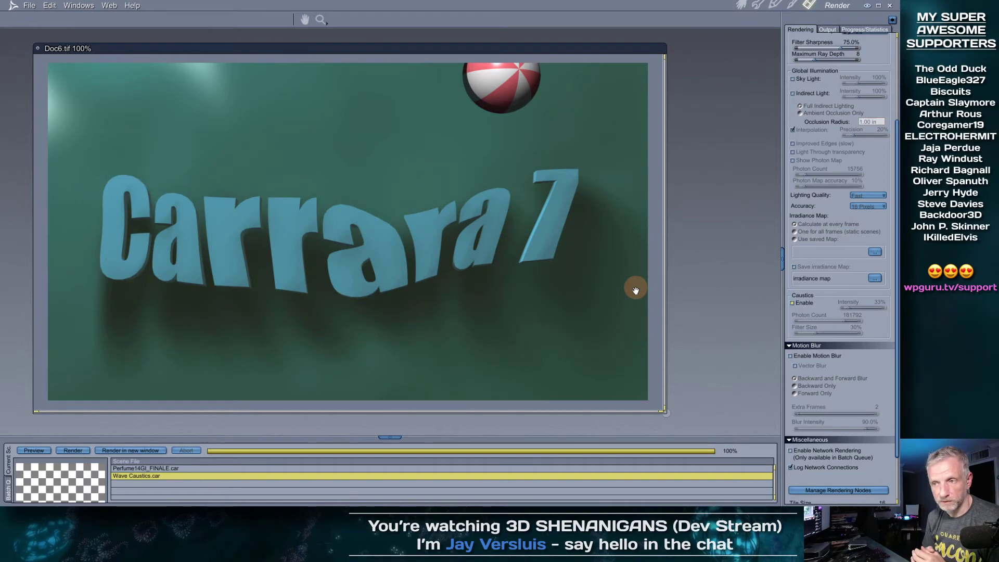
{"action": "left_click", "coordinate": [793, 303]}
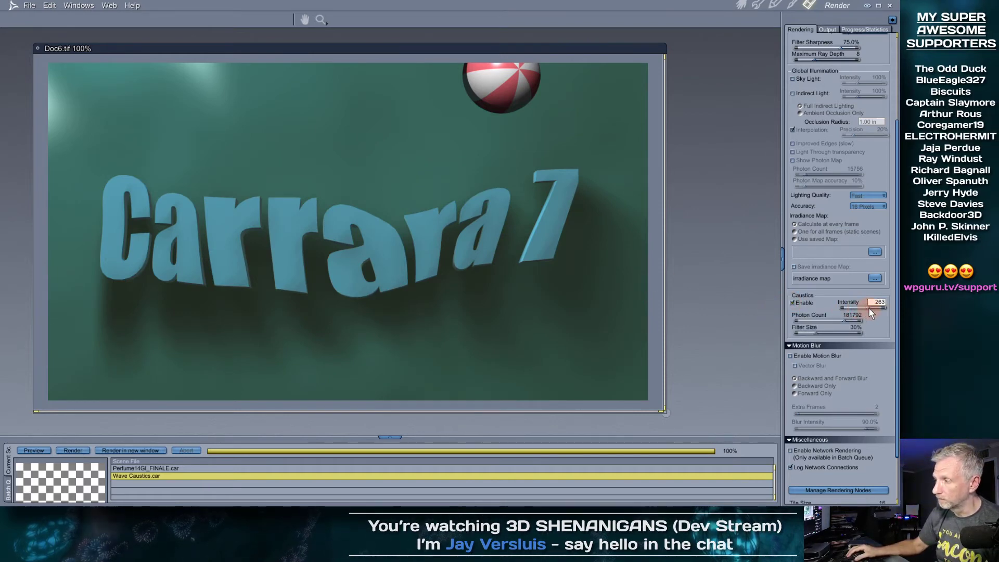
{"action": "left_click_drag", "start_coordinate": [870, 308], "coordinate": [868, 309]}
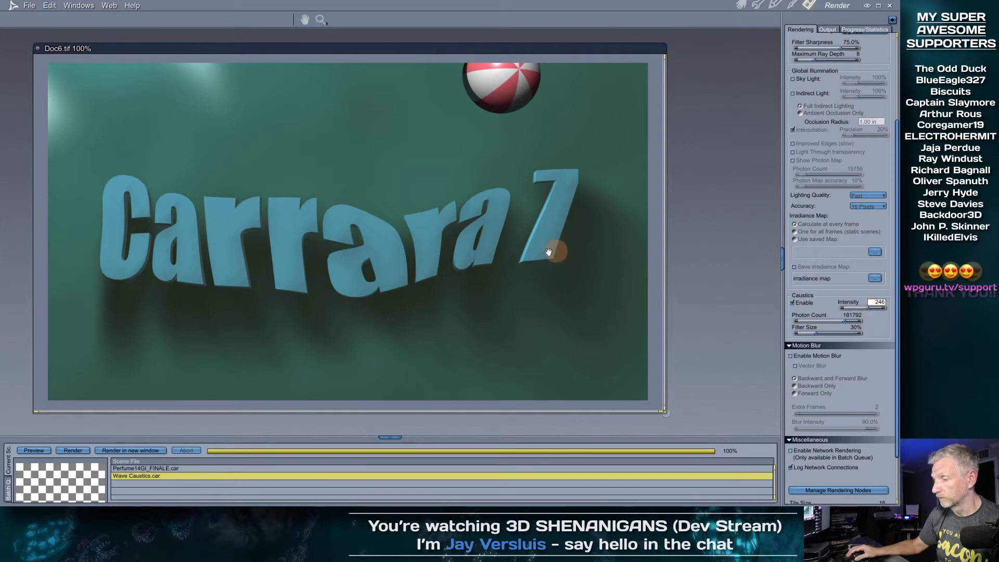
{"action": "key", "text": "ctrl+r"}
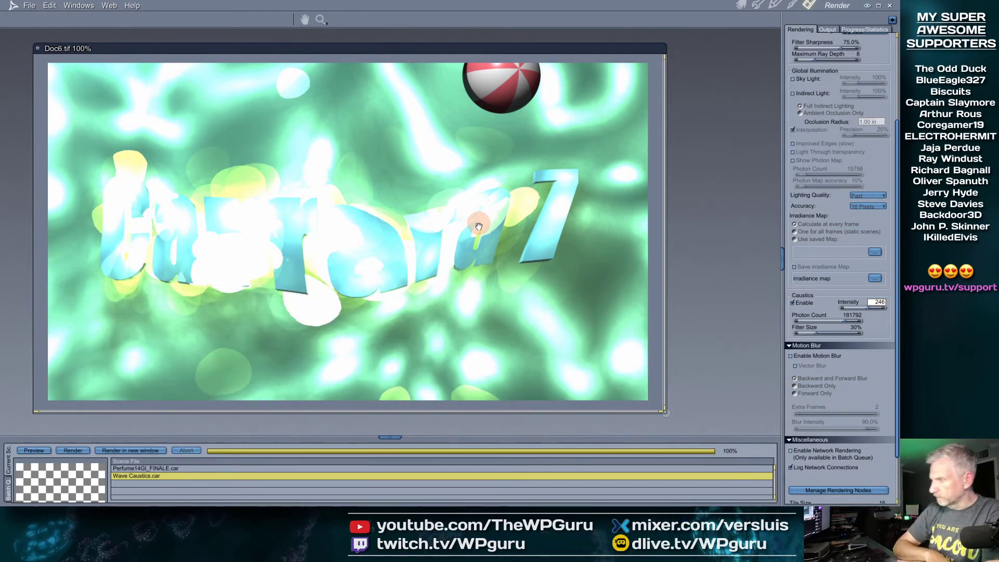
Set the caustics intensity field to 100
{"action": "left_click_drag", "start_coordinate": [872, 312], "coordinate": [858, 308]}
{"action": "left_click", "coordinate": [876, 302]}
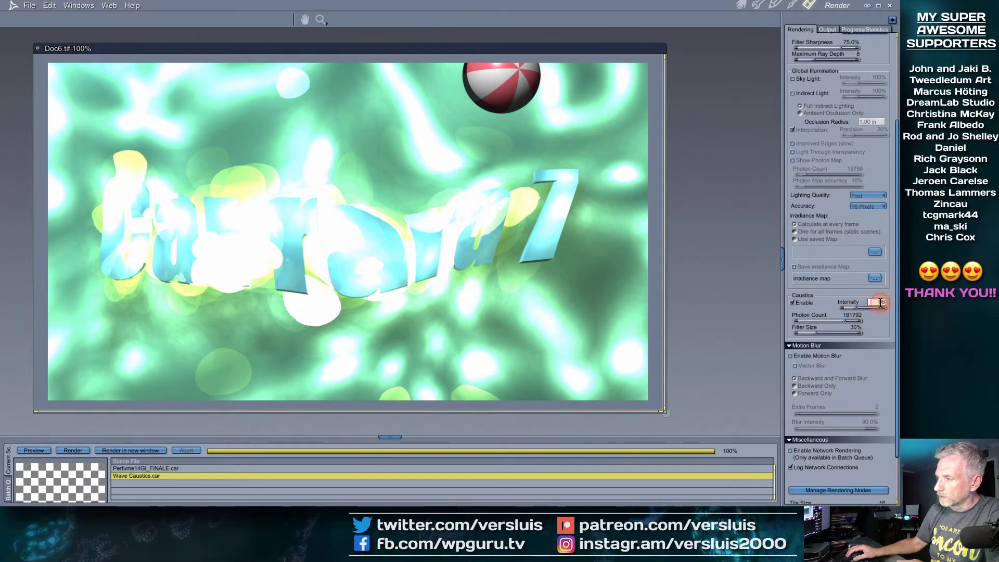
{"action": "left_click_drag", "start_coordinate": [886, 301], "coordinate": [890, 302]}
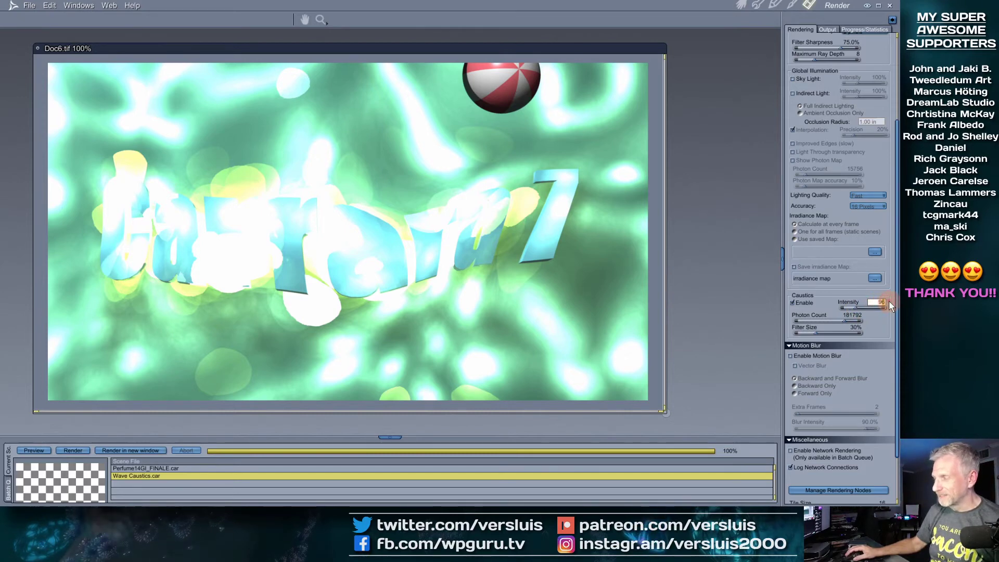
{"action": "type", "text": "100"}
{"action": "key", "text": "Return"}
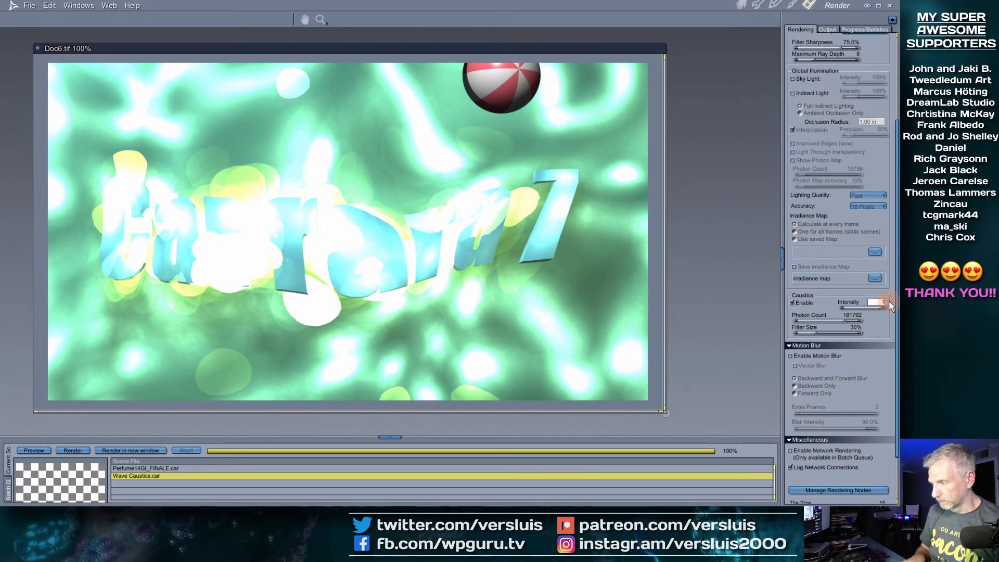
{"action": "type", "text": "100"}
{"action": "key", "text": "Return"}
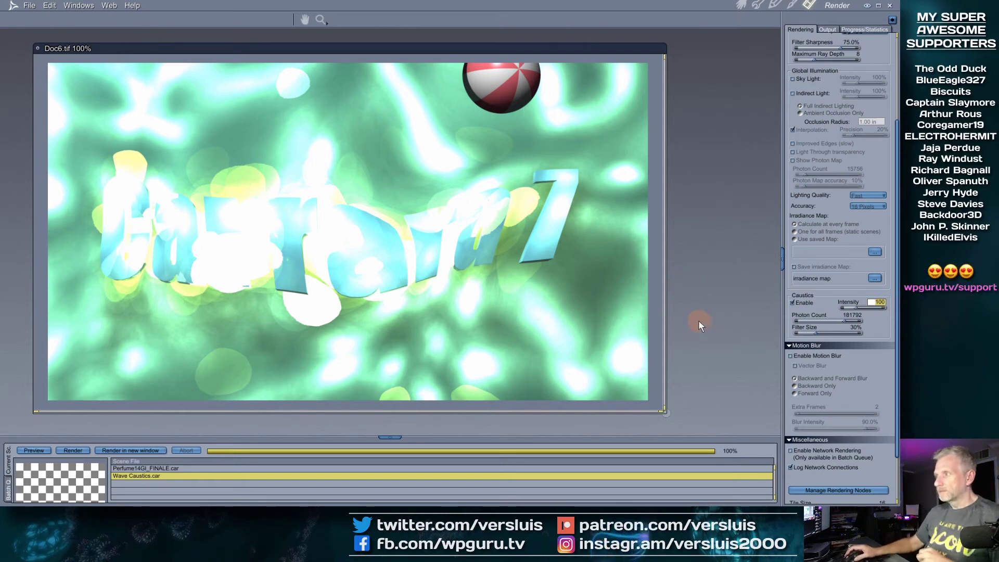
Render with caustics at 100% intensity, then enable Sky Light global illumination
{"action": "scroll", "coordinate": [809, 95], "scroll_direction": "up", "scroll_amount": 2}
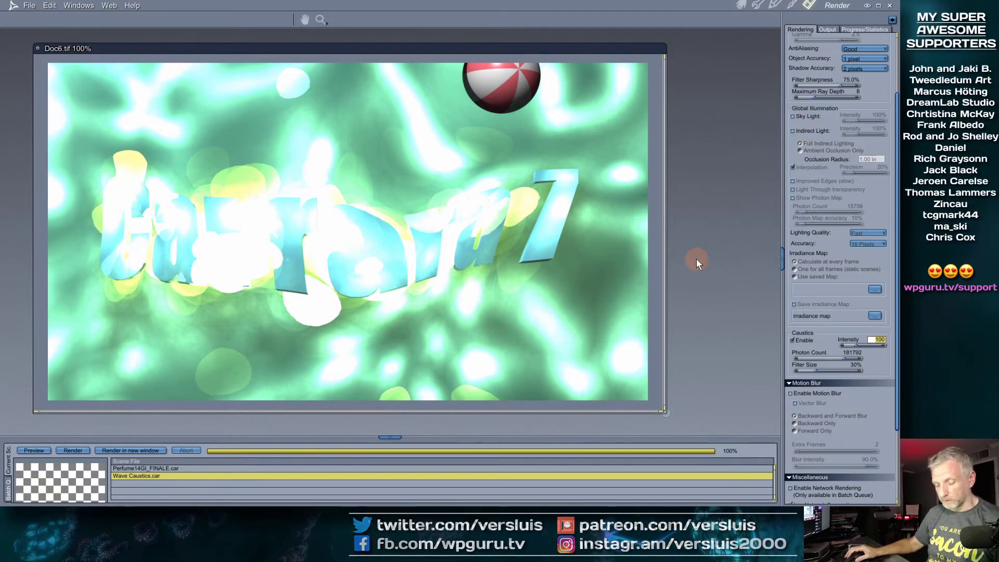
{"action": "key", "text": "ctrl+r"}
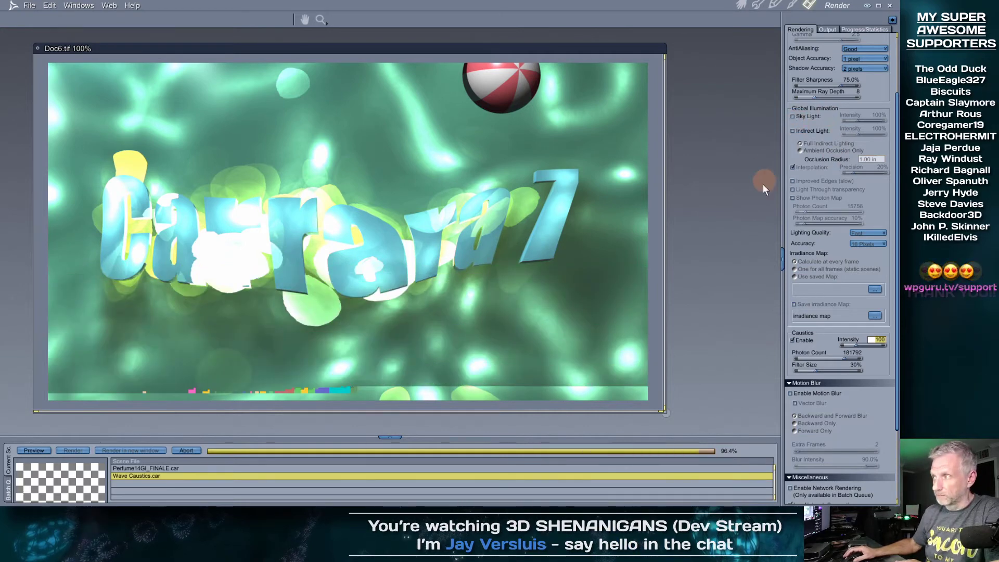
{"action": "left_click", "coordinate": [794, 116]}
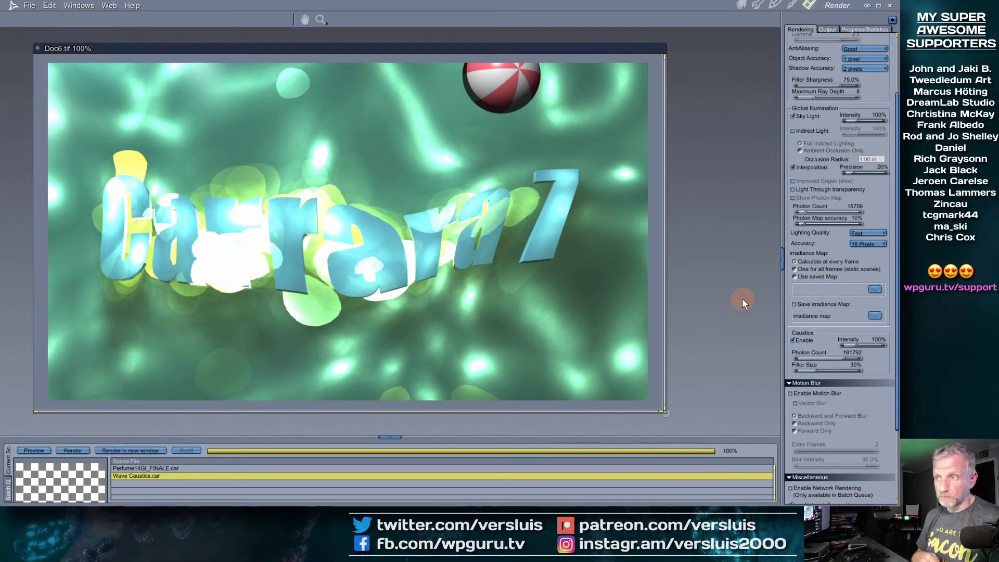
Switch global illumination from Sky Light to Indirect Light
{"action": "left_click", "coordinate": [793, 116]}
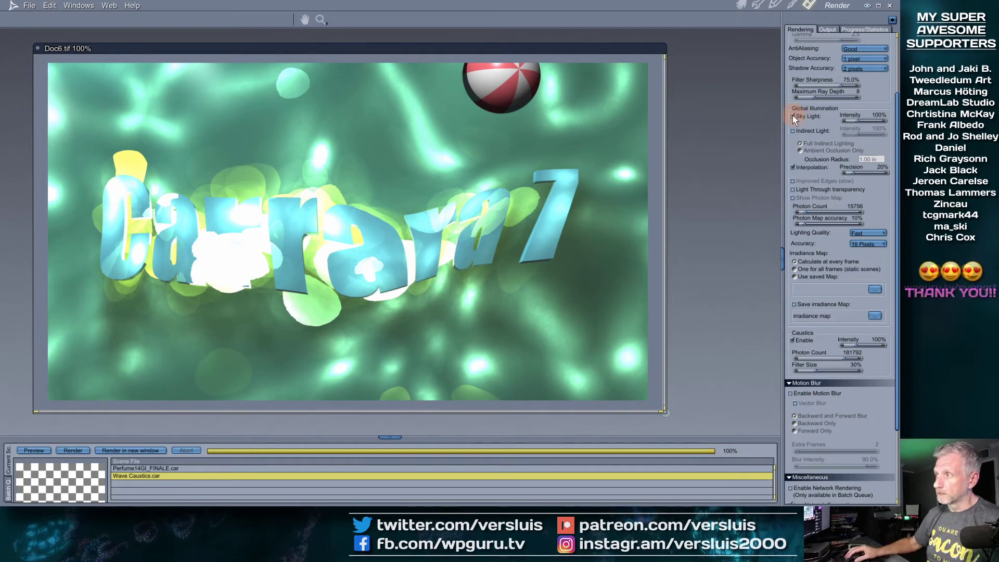
{"action": "left_click", "coordinate": [792, 131]}
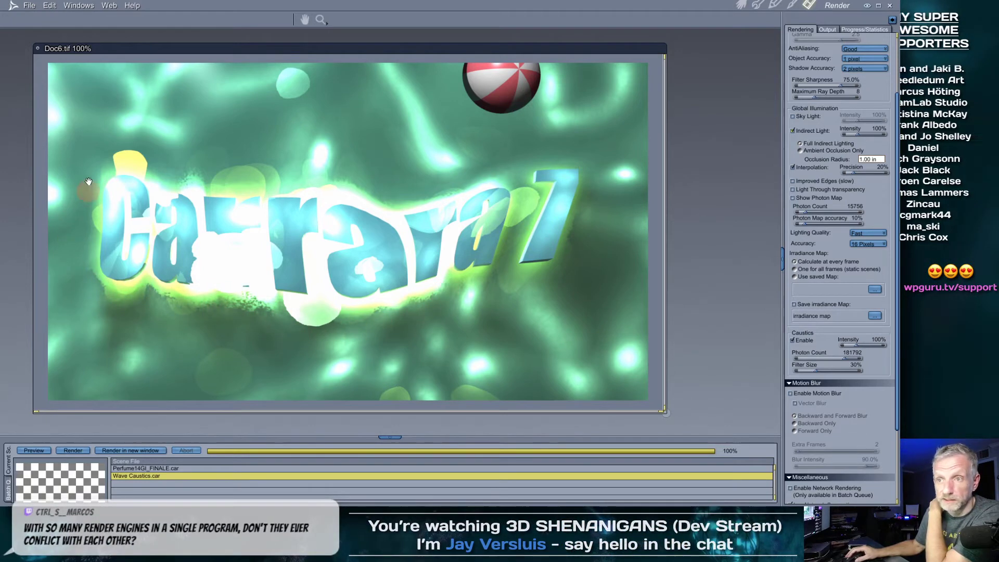
Render with indirect light at 84145 caustic photons, then drag the photon count much lower
{"action": "left_click", "coordinate": [850, 359]}
{"action": "left_click_drag", "start_coordinate": [850, 357], "coordinate": [852, 357]}
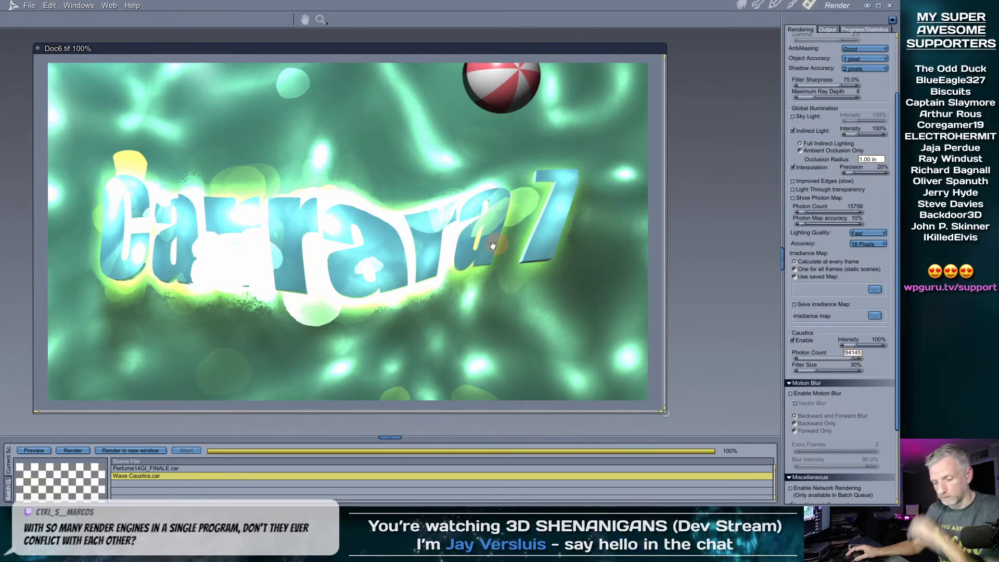
{"action": "key", "text": "ctrl+r"}
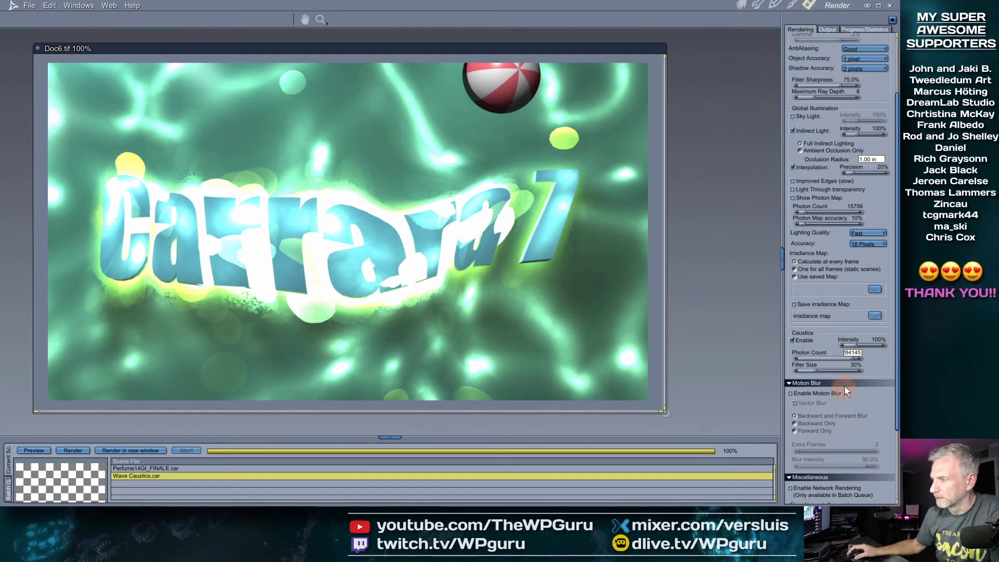
{"action": "left_click_drag", "start_coordinate": [855, 359], "coordinate": [834, 360]}
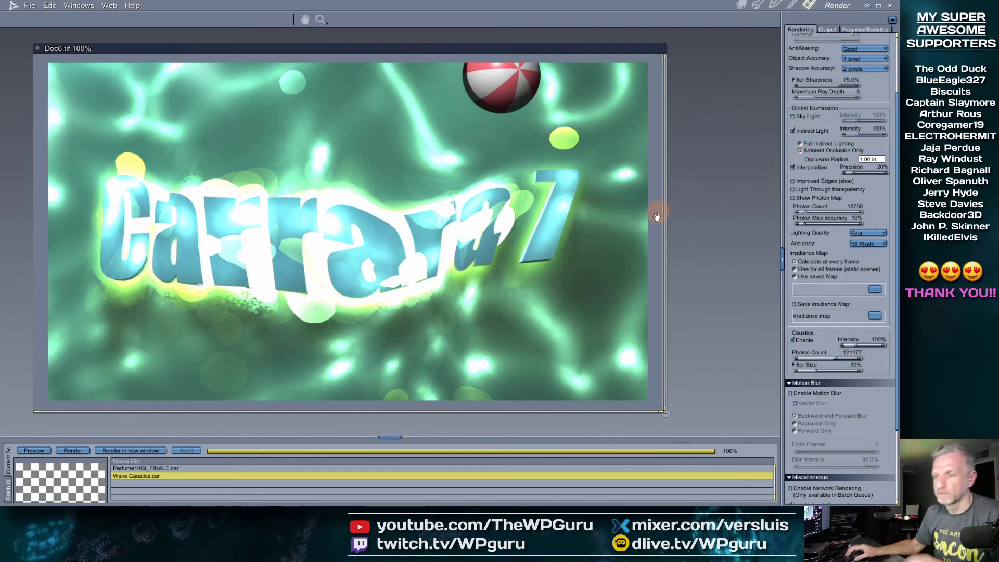
Re-render the caustic water scene with caustic photons at 121177
{"action": "key", "text": "ctrl+r"}
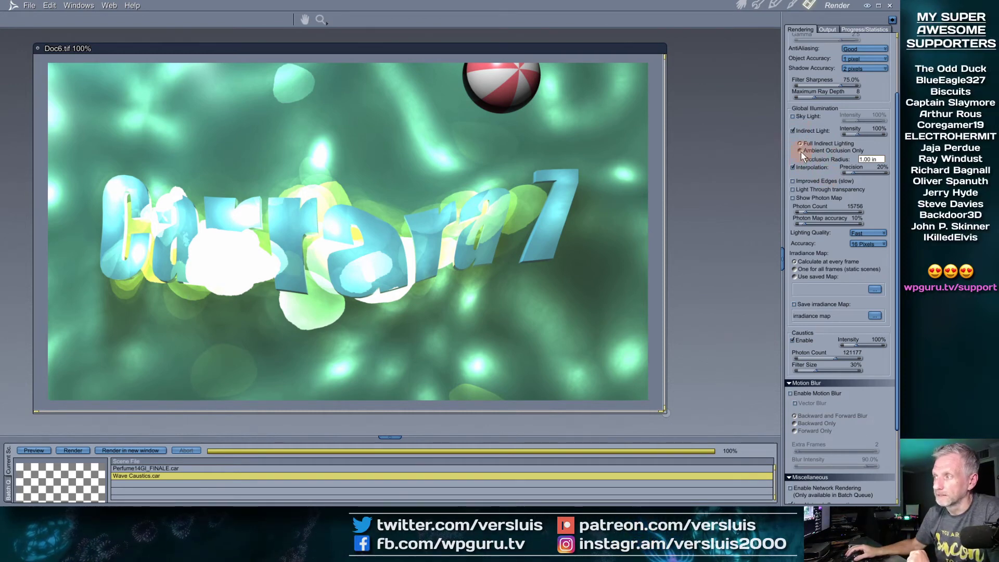
Untick Indirect Light and re-render the caustic water logo scene
{"action": "left_click", "coordinate": [793, 131]}
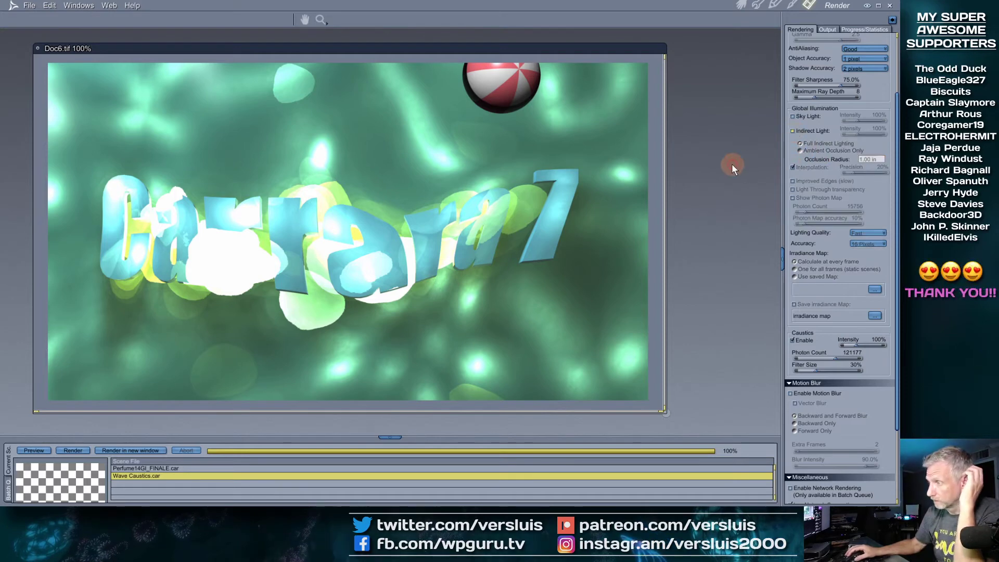
{"action": "key", "text": "ctrl+r"}
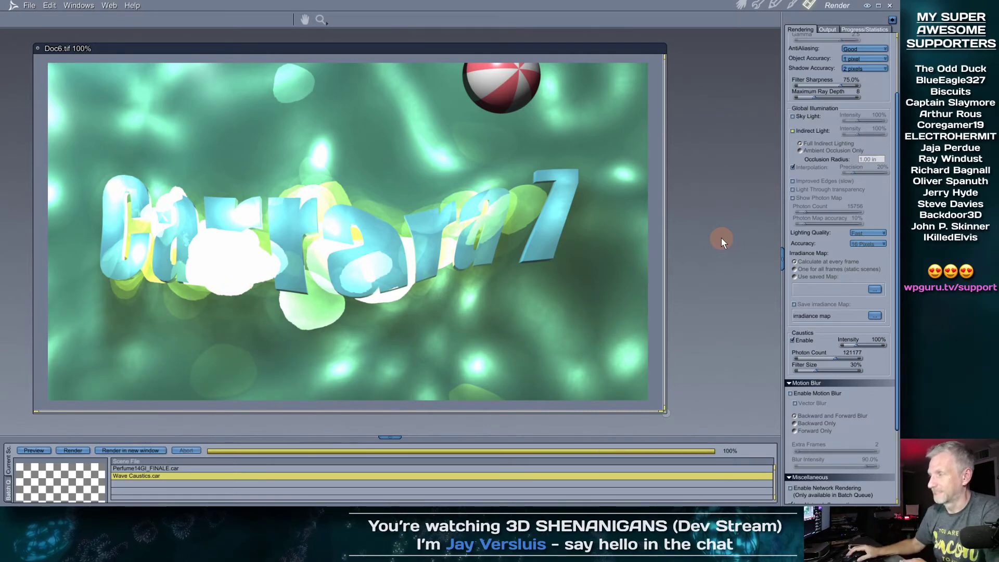
Discard the Doc6.tif render without saving and cancel the error dialog
{"action": "left_click", "coordinate": [39, 48]}
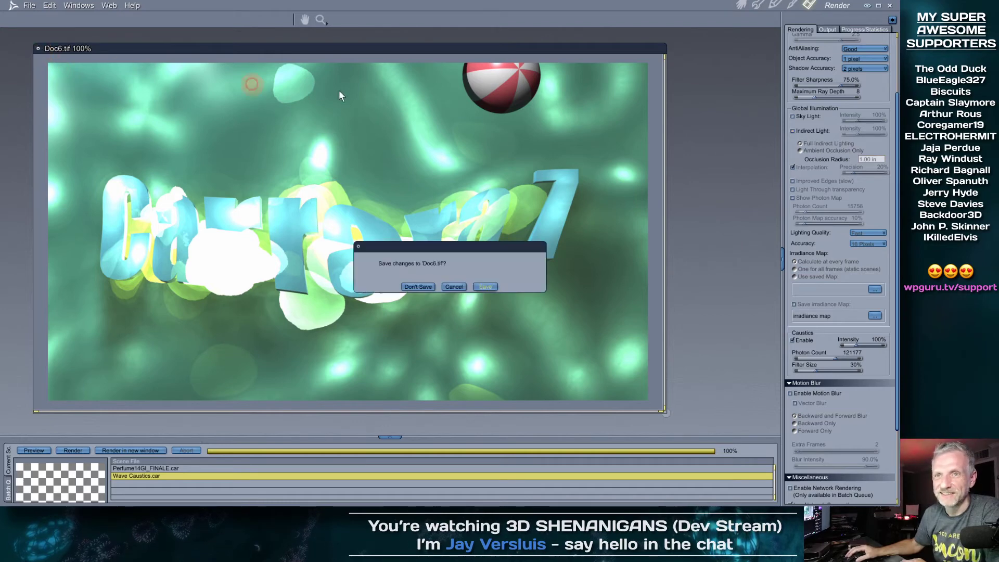
{"action": "left_click", "coordinate": [421, 285]}
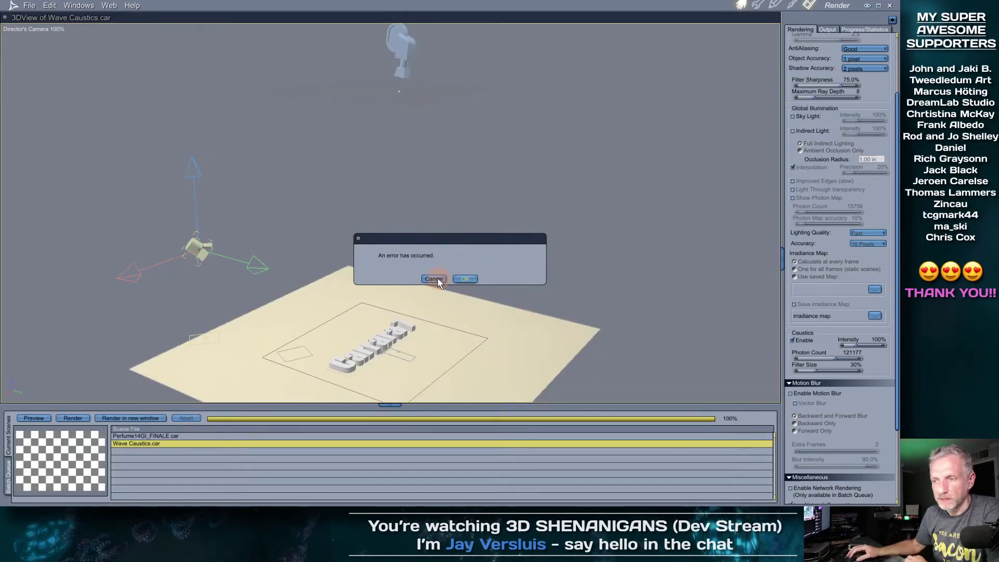
{"action": "left_click", "coordinate": [437, 277]}
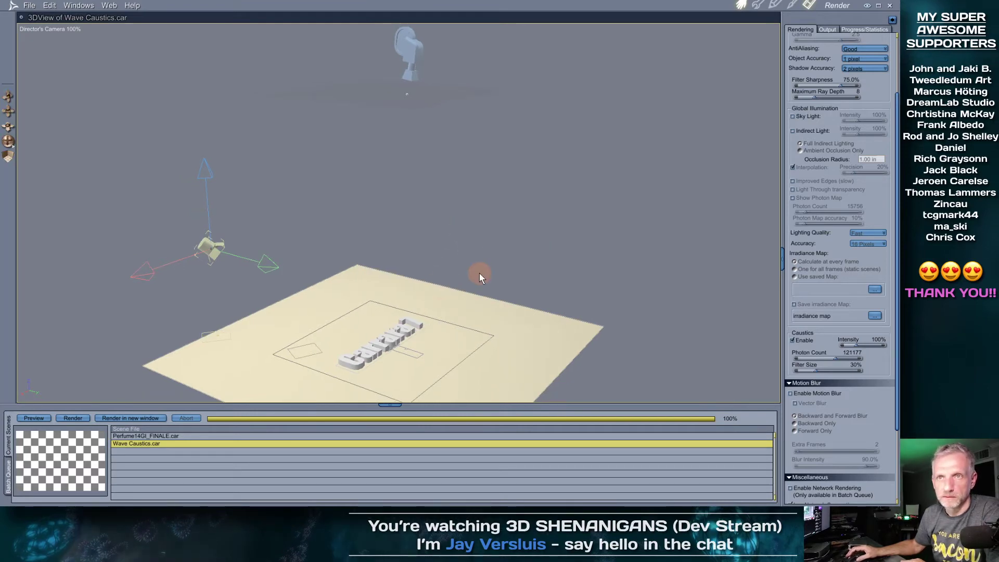
Select the Carrara 7 text, frame it, and orbit to a close front-on view
{"action": "mouse_move", "coordinate": [518, 272]}
{"action": "middle_mouse_down"}
{"action": "mouse_move", "coordinate": [506, 289]}
{"action": "mouse_move", "coordinate": [512, 310]}
{"action": "mouse_move", "coordinate": [524, 294]}
{"action": "mouse_move", "coordinate": [514, 302]}
{"action": "middle_mouse_up"}
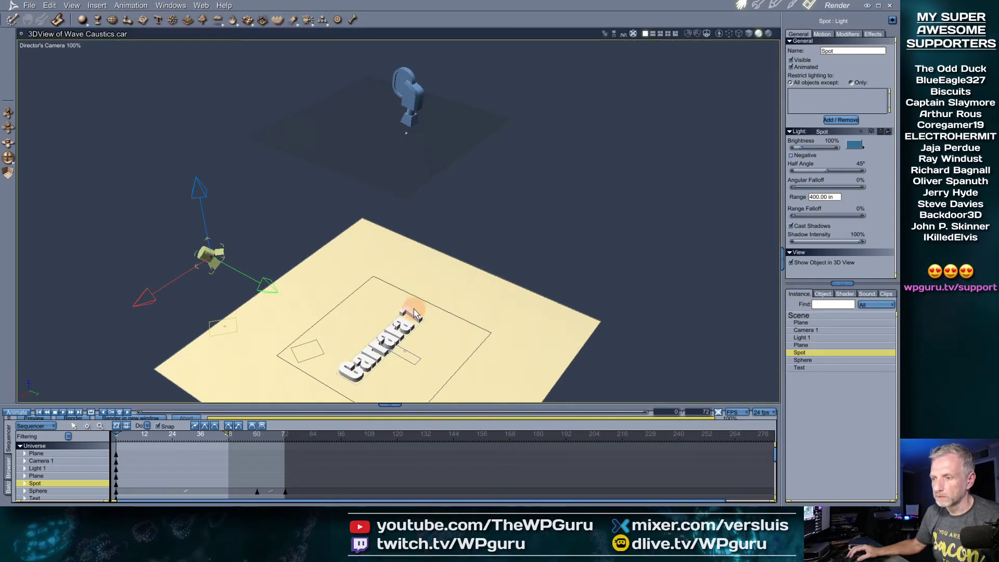
{"action": "scroll", "coordinate": [454, 310], "scroll_direction": "up", "scroll_amount": 4}
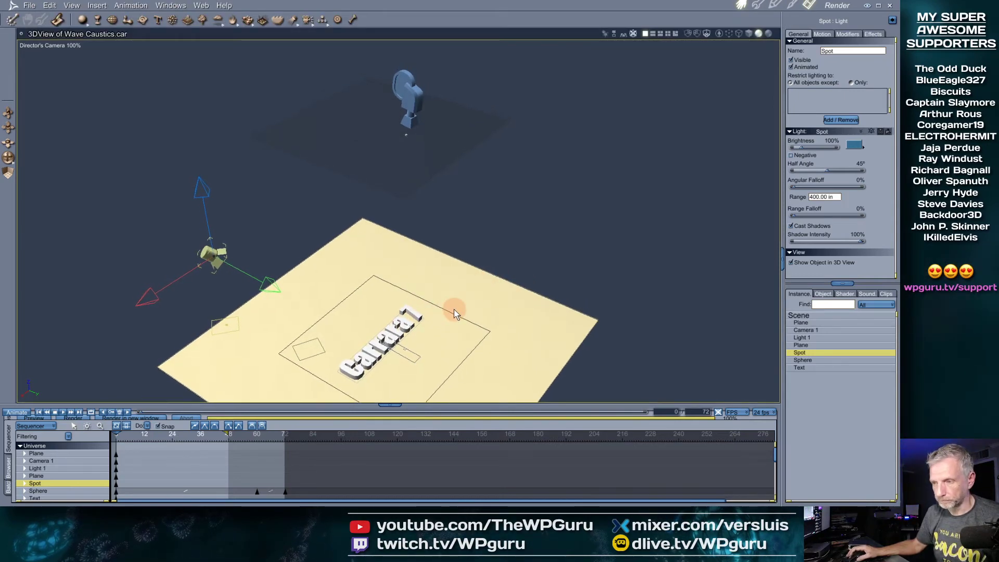
{"action": "left_click", "coordinate": [404, 335]}
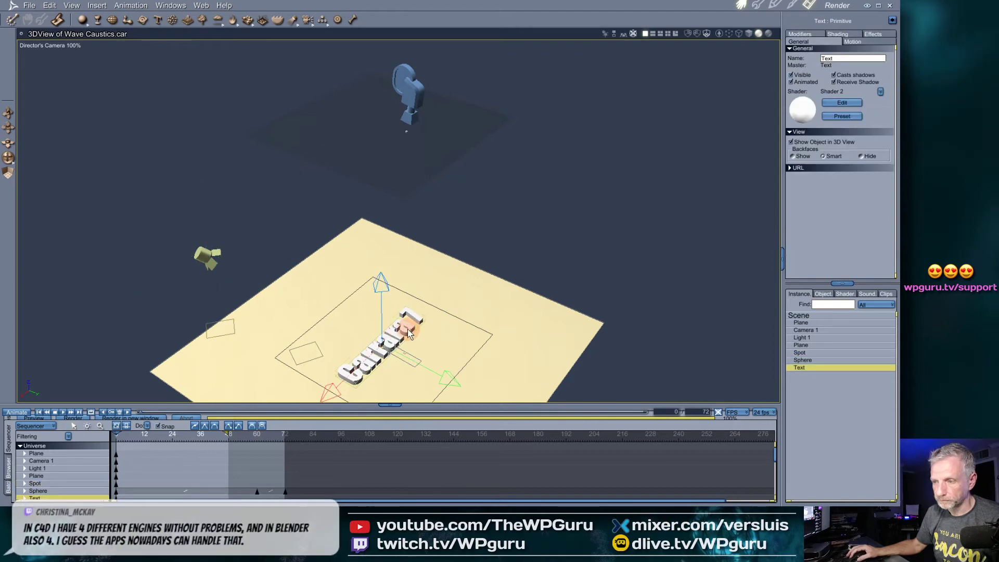
{"action": "key", "text": "0"}
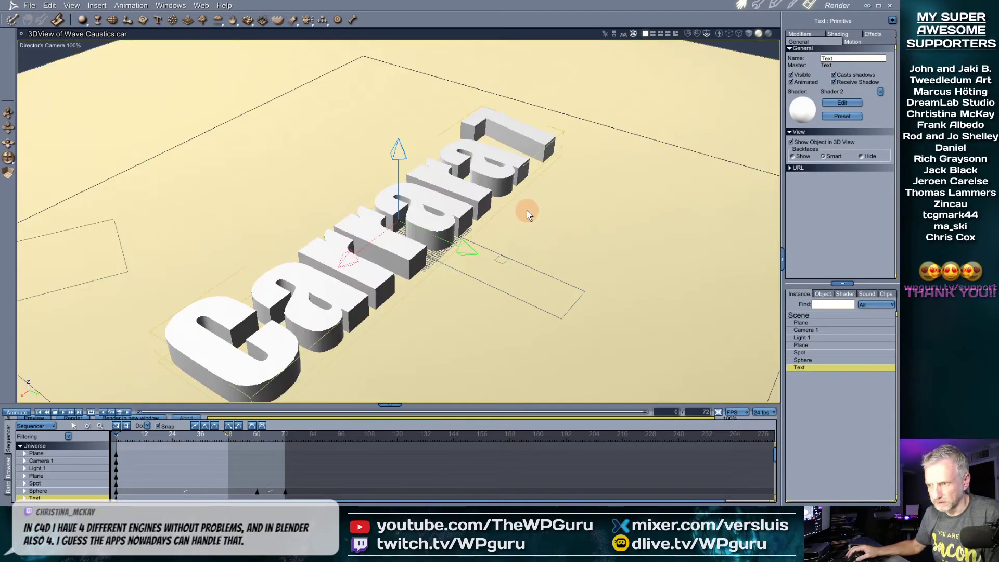
{"action": "scroll", "coordinate": [514, 242], "scroll_direction": "down", "scroll_amount": 4}
{"action": "scroll", "coordinate": [514, 242], "scroll_direction": "down", "scroll_amount": 2}
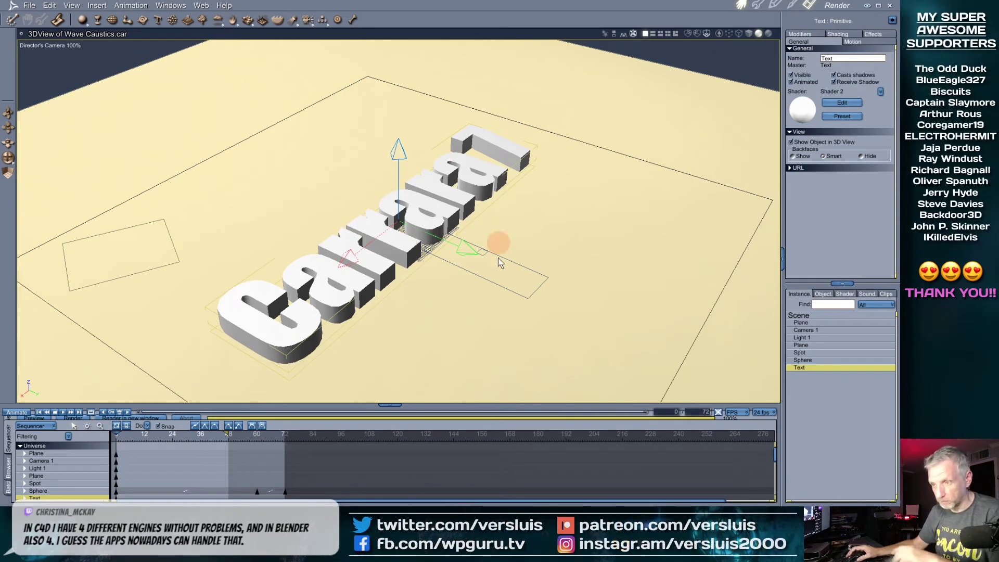
{"action": "middle_click_drag", "start_coordinate": [472, 295], "coordinate": [425, 322]}
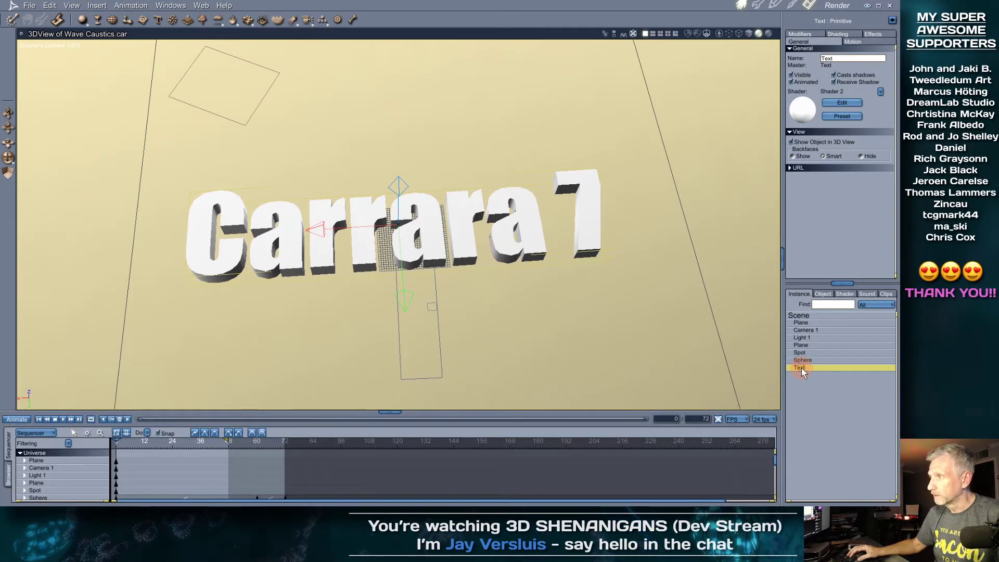
Attempt to edit the Carrara 7 text, dismiss the errors, then close Wave Caustics.car unsaved
{"action": "double_click", "coordinate": [800, 368]}
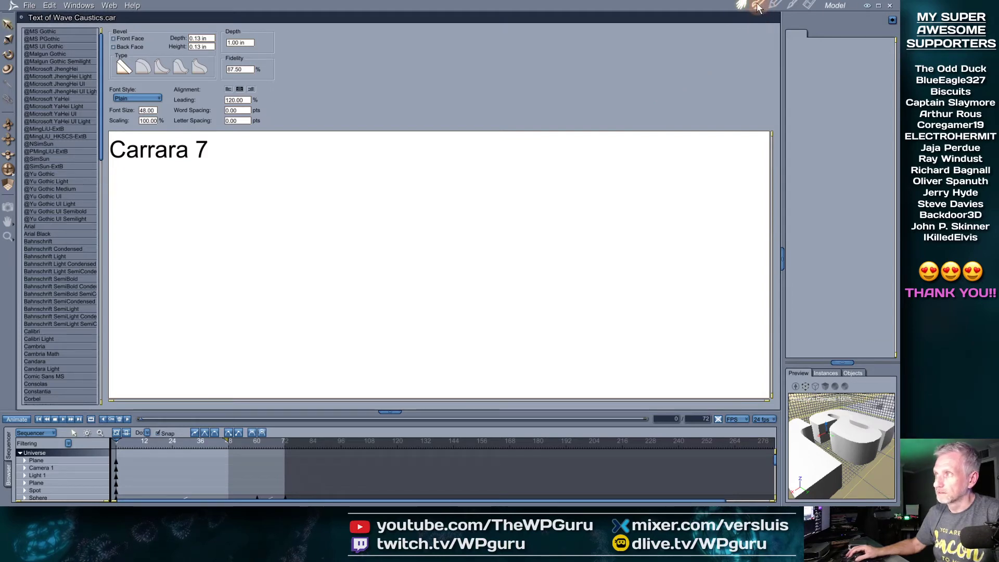
{"action": "left_click", "coordinate": [741, 7]}
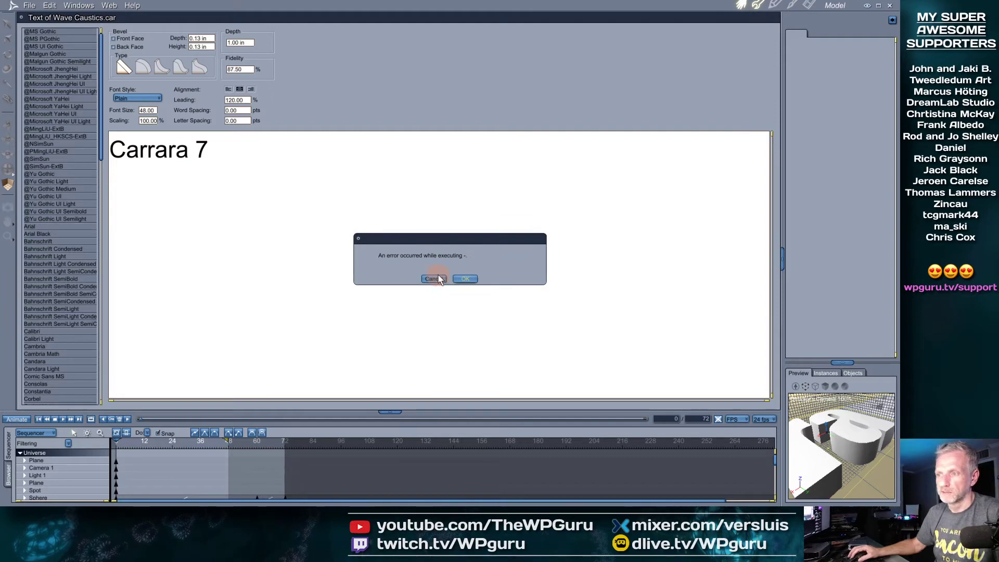
{"action": "left_click", "coordinate": [435, 280]}
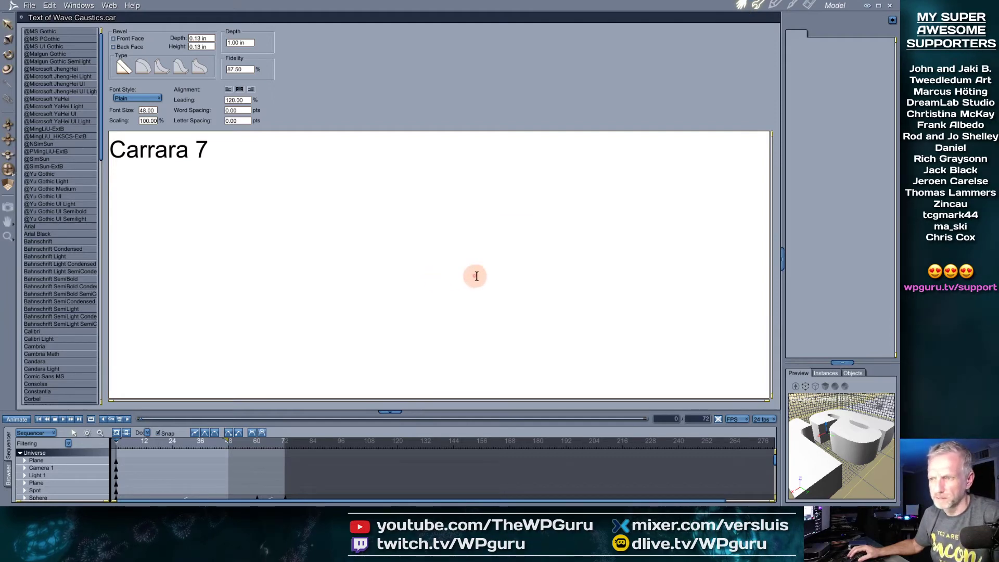
{"action": "left_click", "coordinate": [742, 7]}
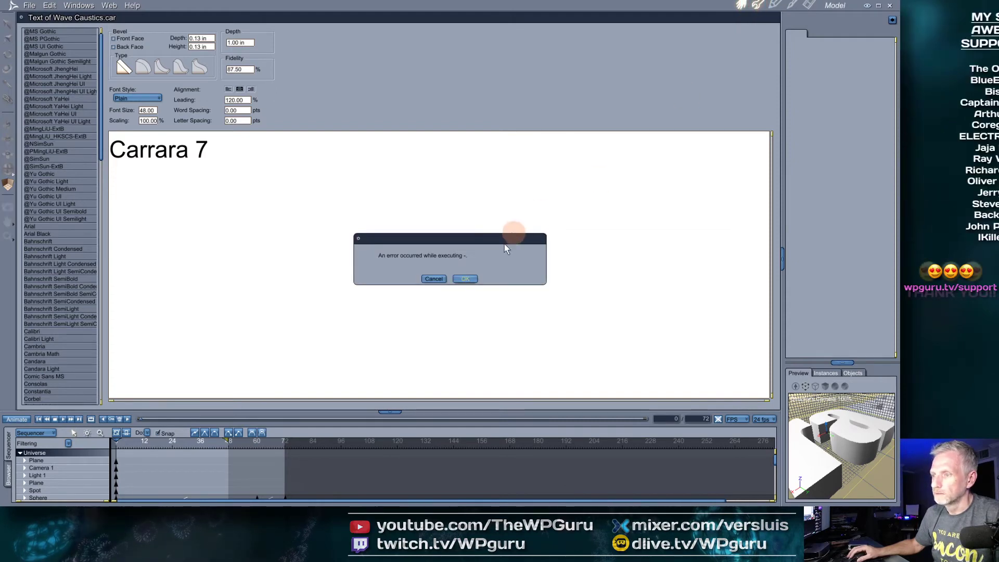
{"action": "left_click", "coordinate": [465, 279]}
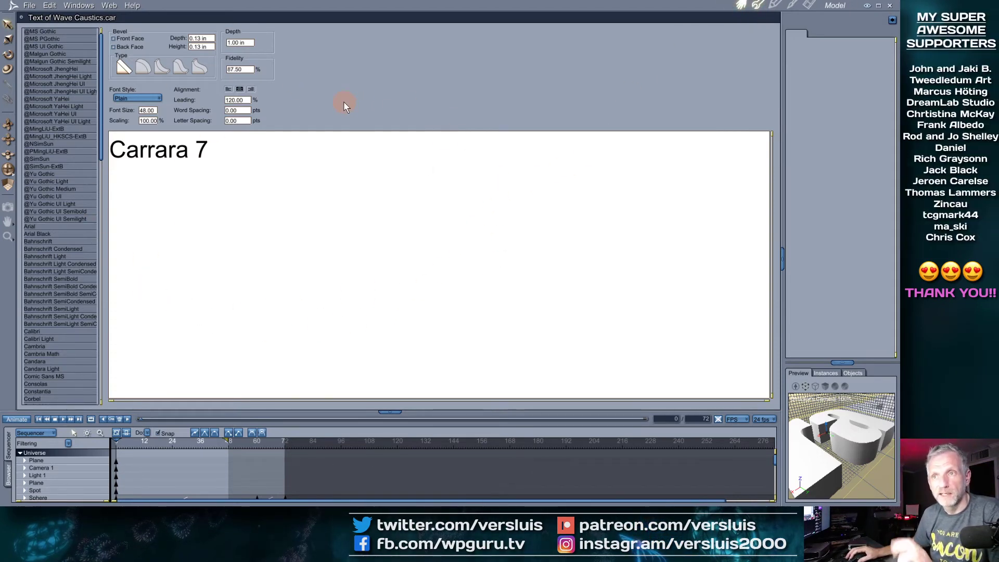
{"action": "left_click", "coordinate": [890, 6]}
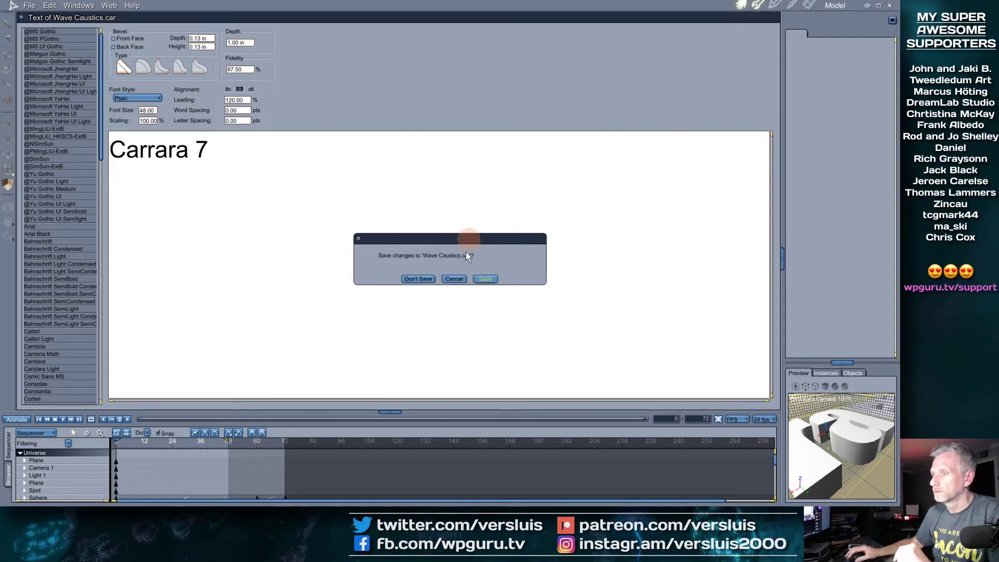
{"action": "left_click", "coordinate": [418, 279]}
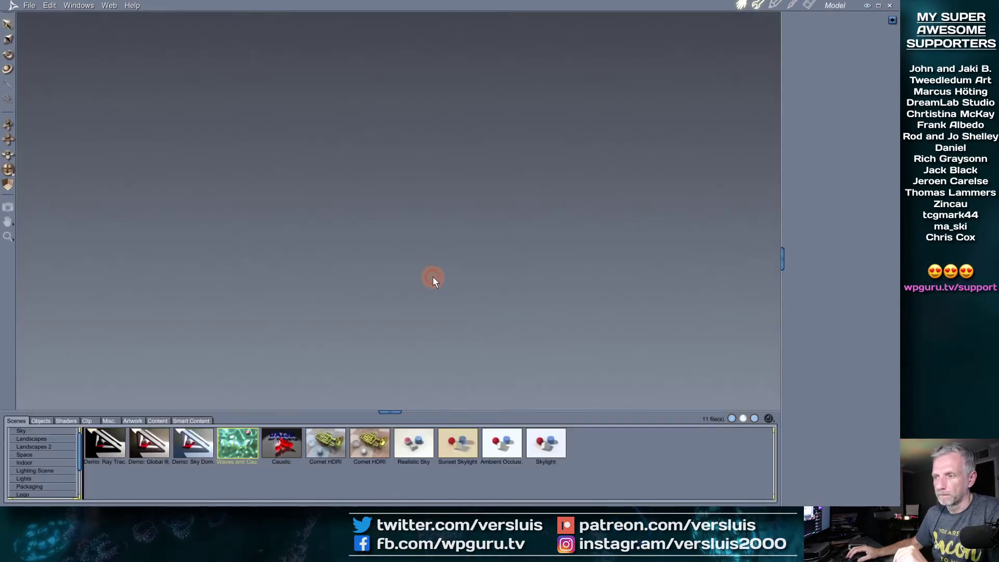
Close Perfume14GI_FINALE.car without saving, then close Carrara after it crashes
{"action": "left_click", "coordinate": [889, 6]}
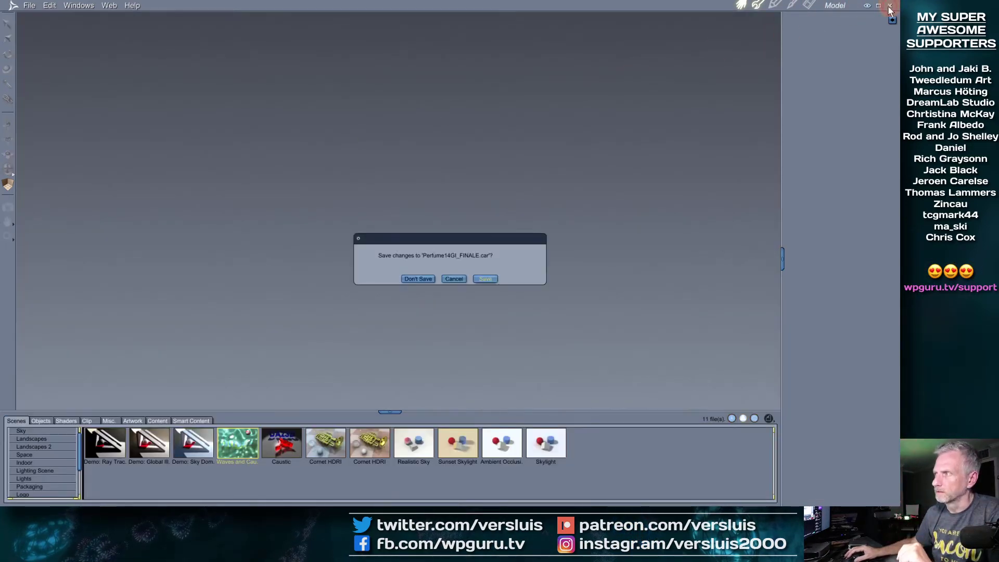
{"action": "left_click", "coordinate": [415, 279]}
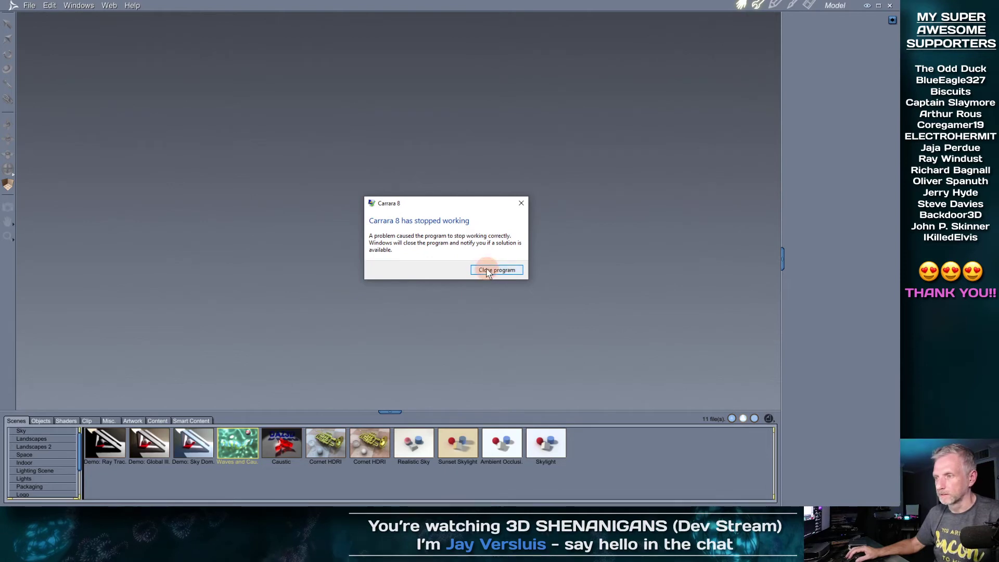
{"action": "left_click", "coordinate": [488, 273]}
Start Carrara 8.5 Pro again from its Windows Start menu tile
{"action": "left_click", "coordinate": [10, 499]}
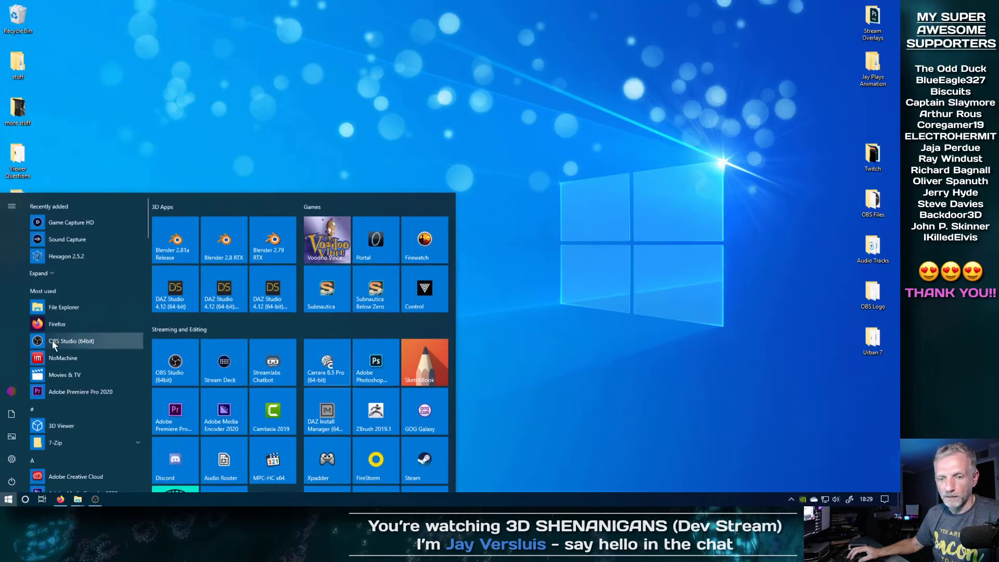
{"action": "left_click", "coordinate": [323, 366]}
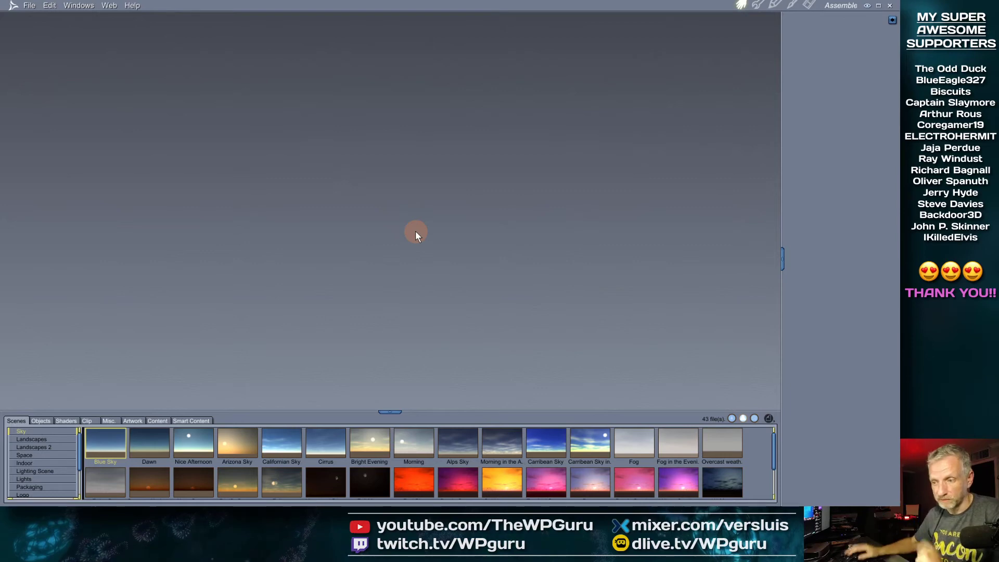
Open Logo Pool.car from the Logo sample scenes and enlarge the 3D view
{"action": "left_click_drag", "start_coordinate": [406, 411], "coordinate": [402, 337]}
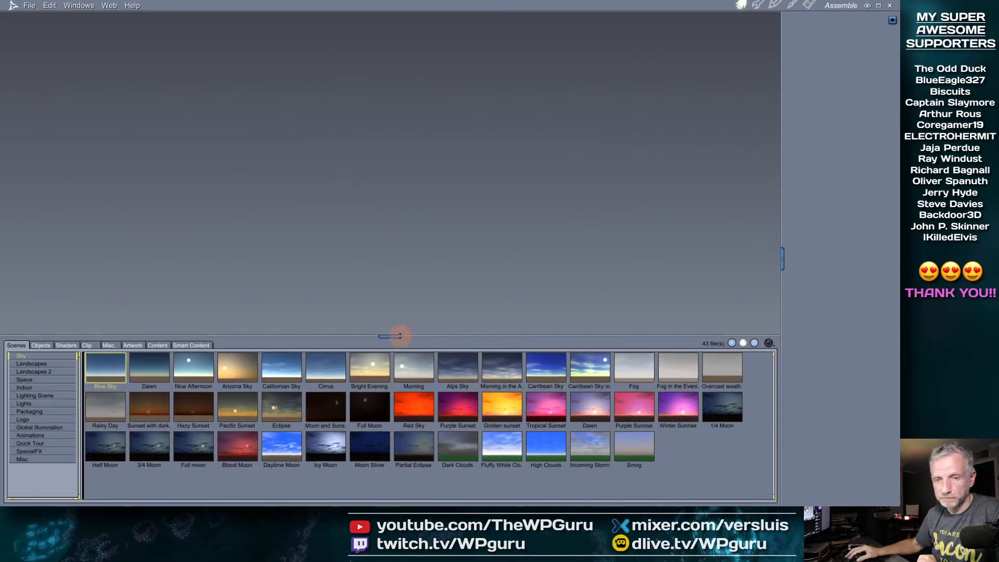
{"action": "left_click", "coordinate": [24, 387]}
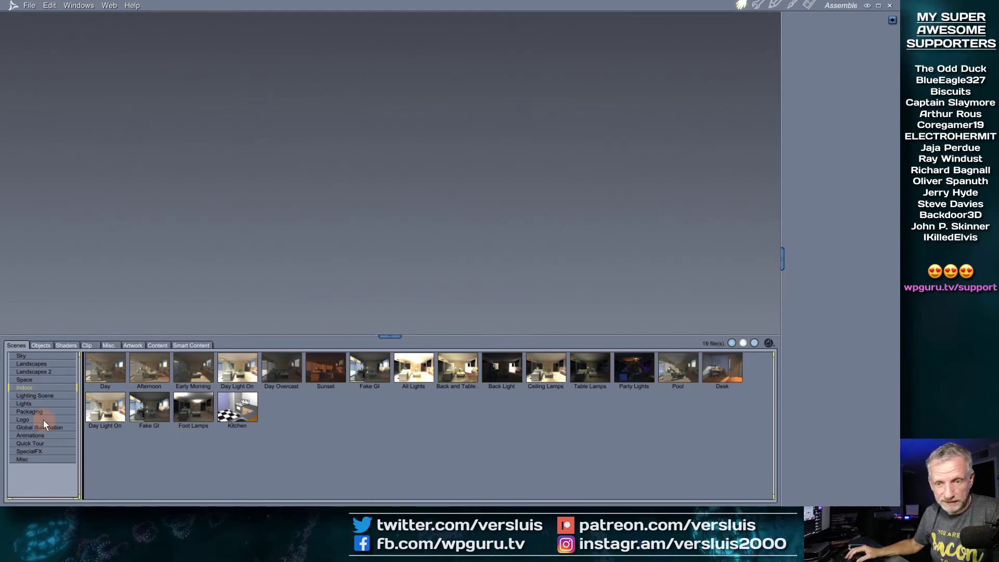
{"action": "left_click", "coordinate": [23, 419]}
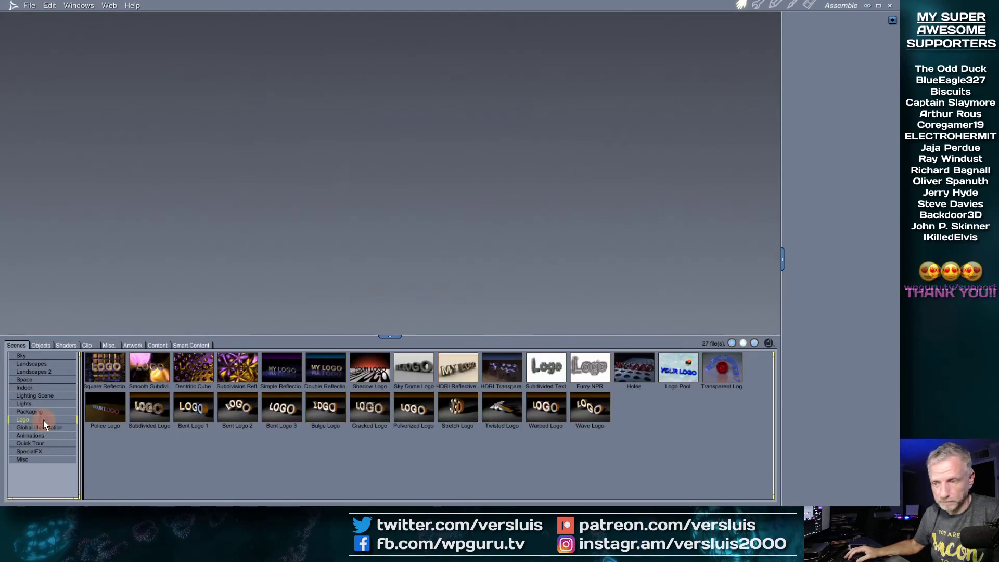
{"action": "double_click", "coordinate": [678, 371]}
{"action": "left_click_drag", "start_coordinate": [393, 336], "coordinate": [392, 411]}
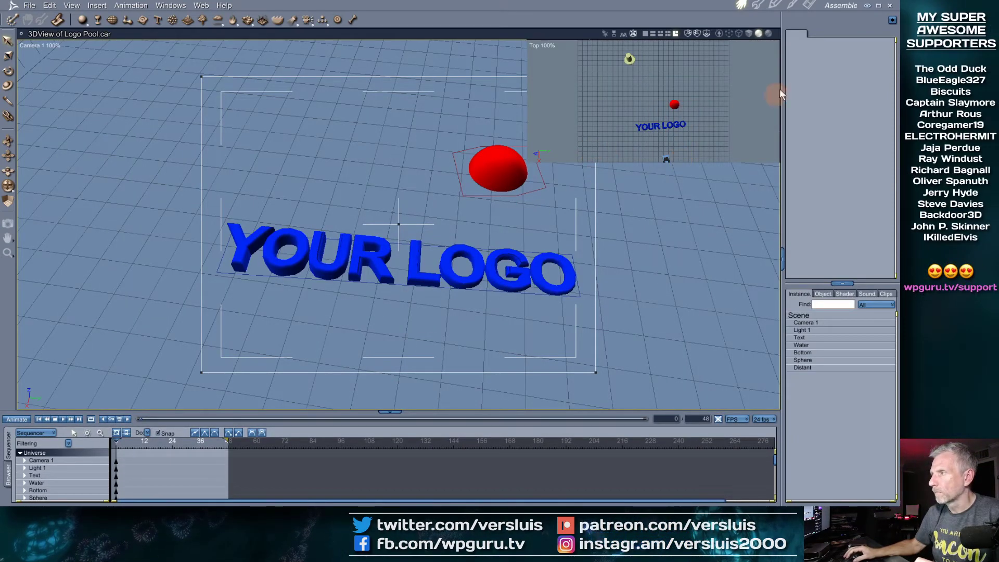
Put Camera 1 in the inset view and Director's Camera in the main view, then open the Render room's Output settings
{"action": "left_click", "coordinate": [811, 7]}
{"action": "left_click", "coordinate": [741, 5]}
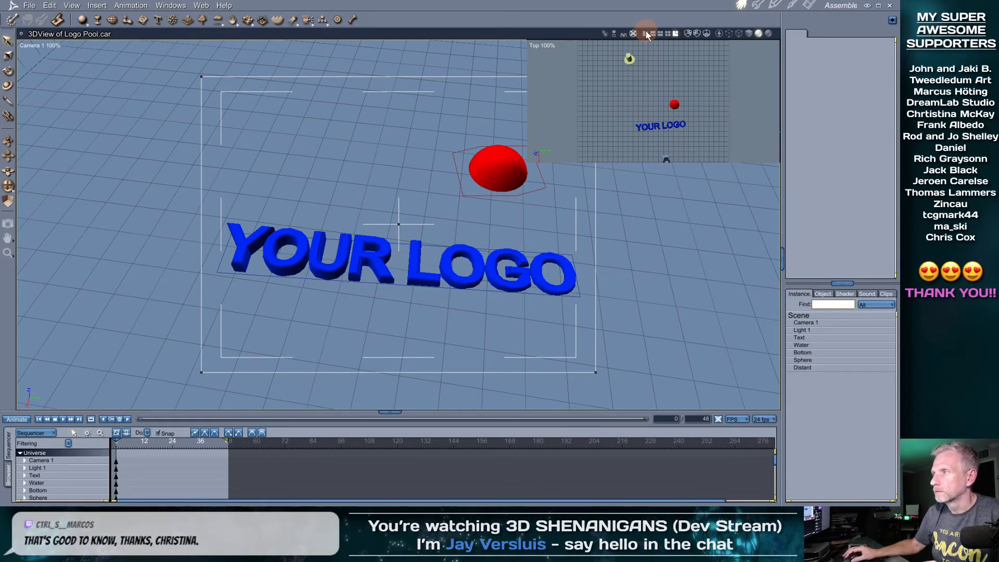
{"action": "left_click", "coordinate": [545, 47]}
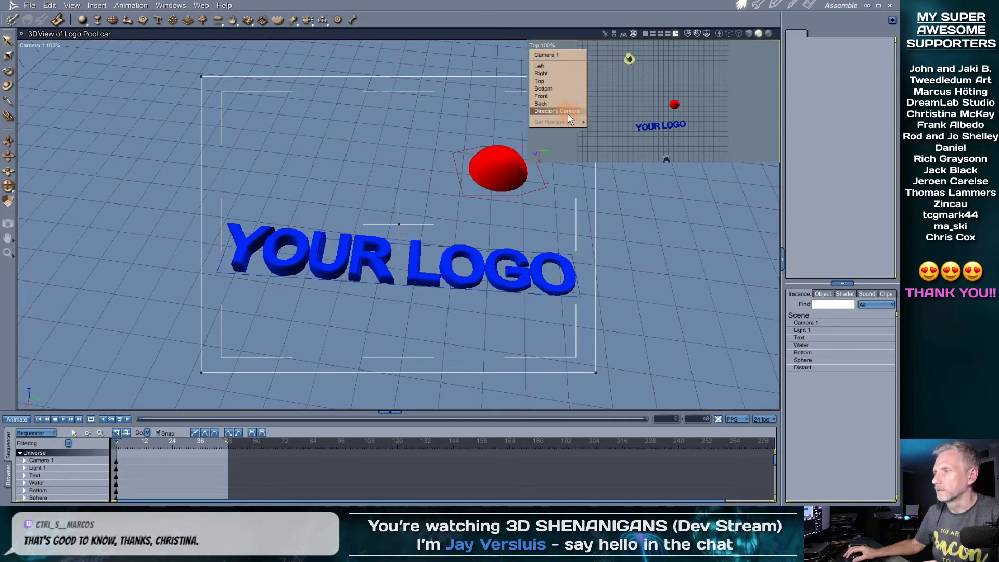
{"action": "left_click", "coordinate": [569, 55]}
{"action": "left_click", "coordinate": [55, 46]}
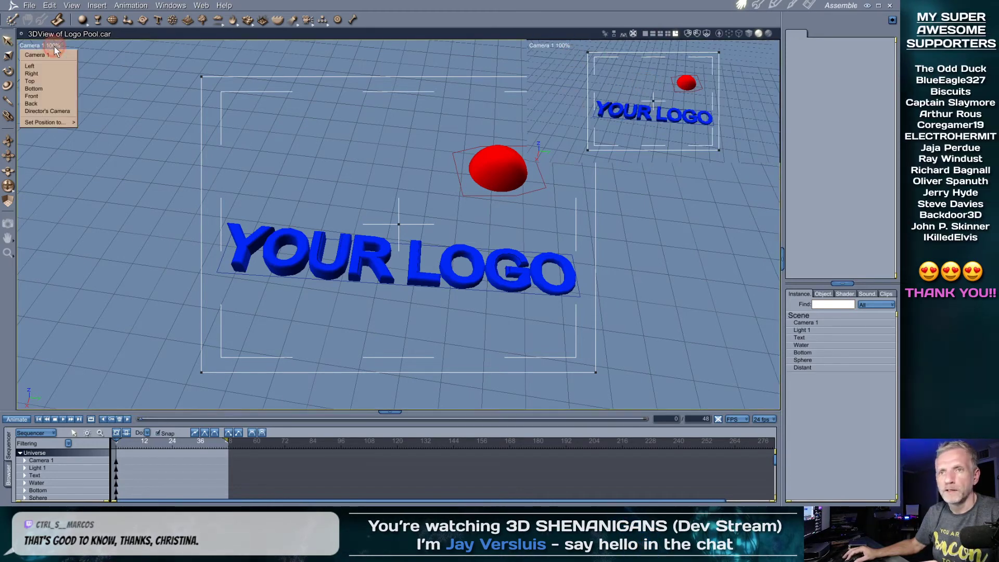
{"action": "left_click", "coordinate": [55, 111]}
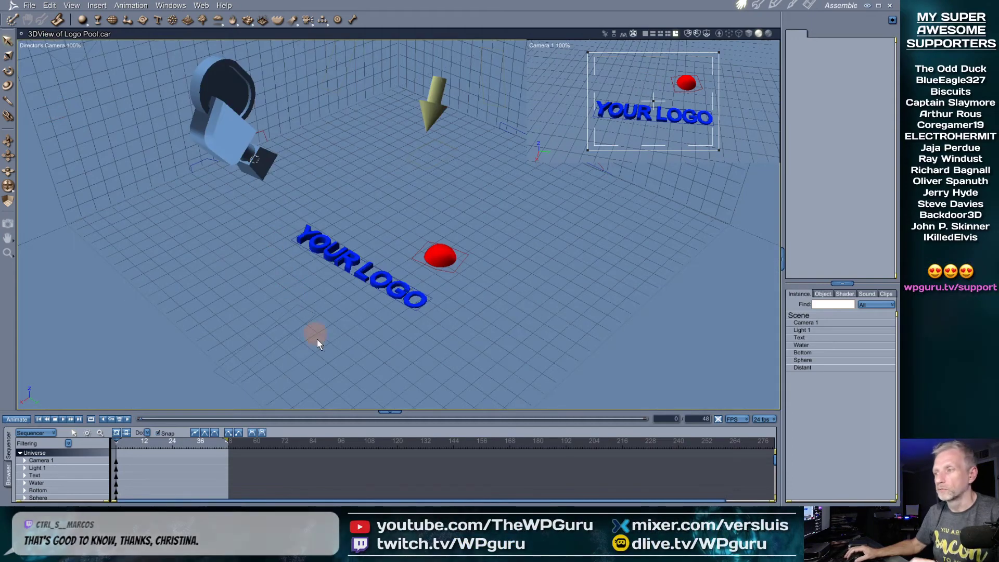
{"action": "left_click", "coordinate": [808, 7]}
{"action": "left_click", "coordinate": [831, 28]}
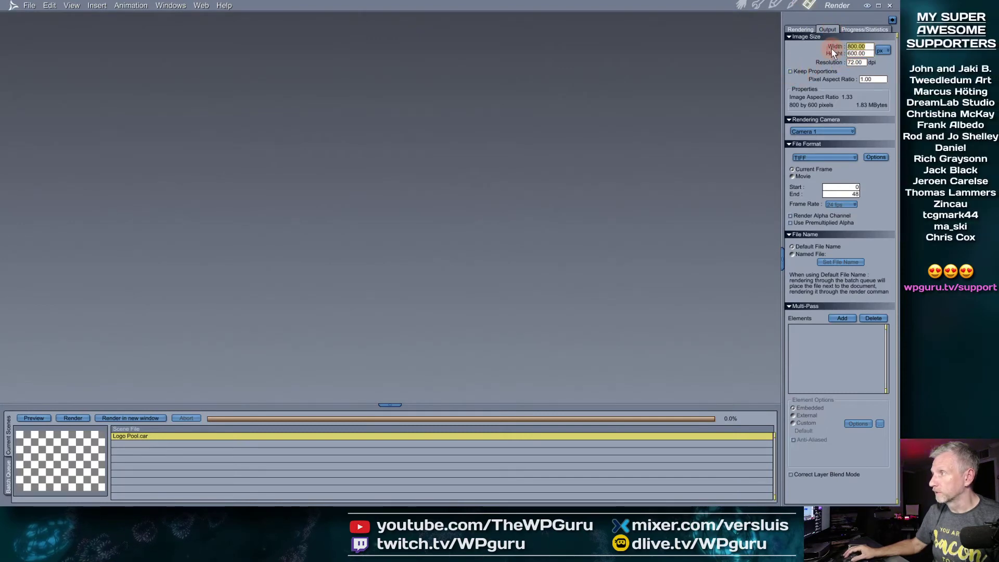
Set the output image height to 360 with proportions locked
{"action": "key", "text": "Tab"}
{"action": "type", "text": "360"}
{"action": "left_click", "coordinate": [791, 70]}
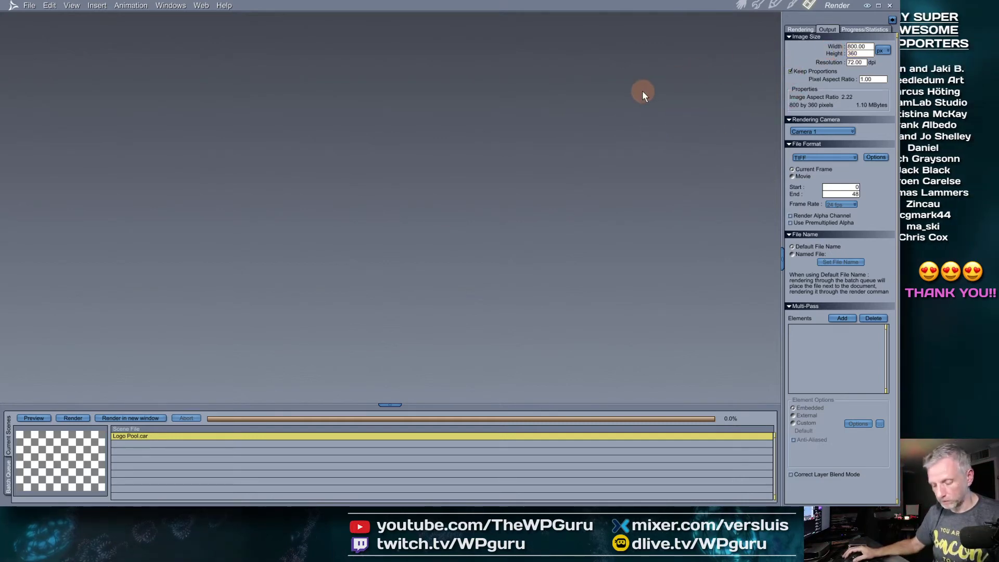
Run a test render of the YOUR LOGO scene and close Doc1.tif without saving
{"action": "key", "text": "ctrl+r"}
{"action": "left_click_drag", "start_coordinate": [416, 245], "coordinate": [453, 297]}
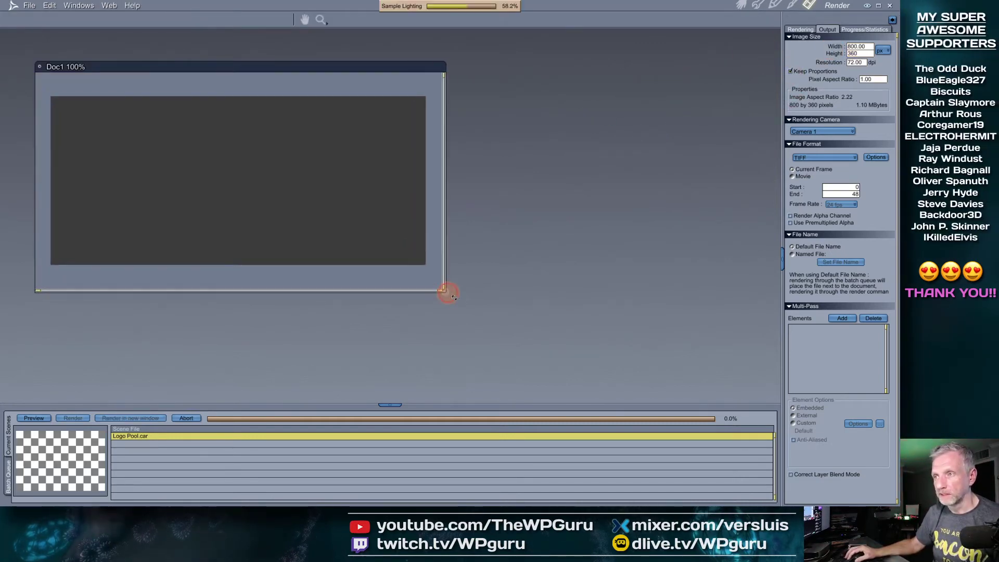
{"action": "left_click_drag", "start_coordinate": [389, 61], "coordinate": [471, 58]}
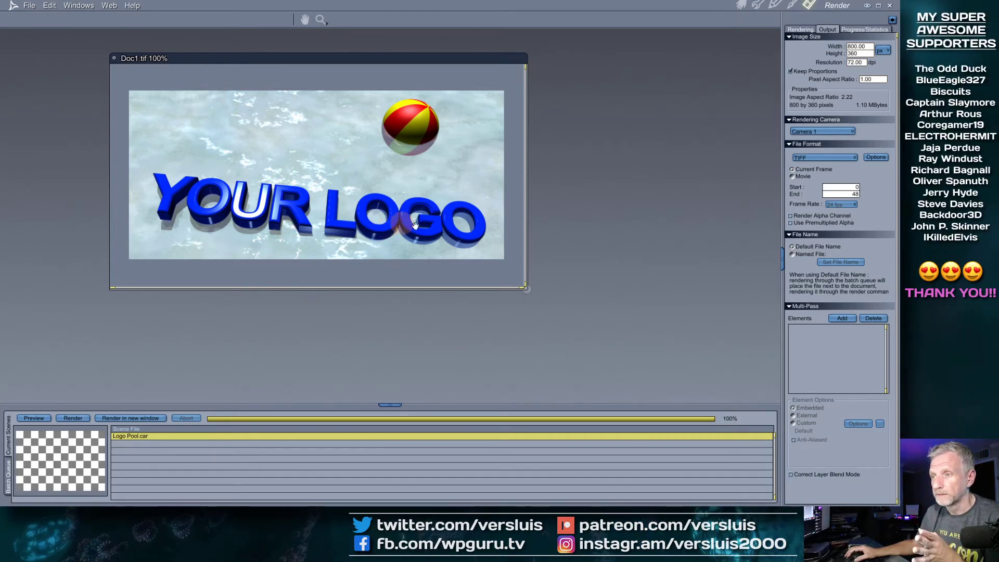
{"action": "left_click", "coordinate": [114, 59]}
{"action": "left_click", "coordinate": [419, 286]}
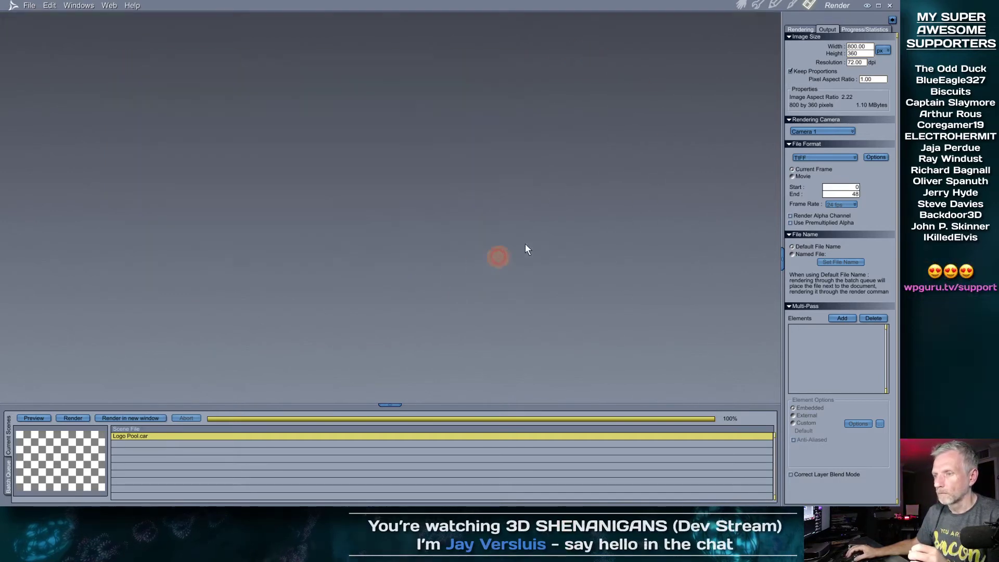
Set the output size to 800×450: height 720 unlinked, then width 800 with proportions relinked
{"action": "left_click", "coordinate": [791, 71]}
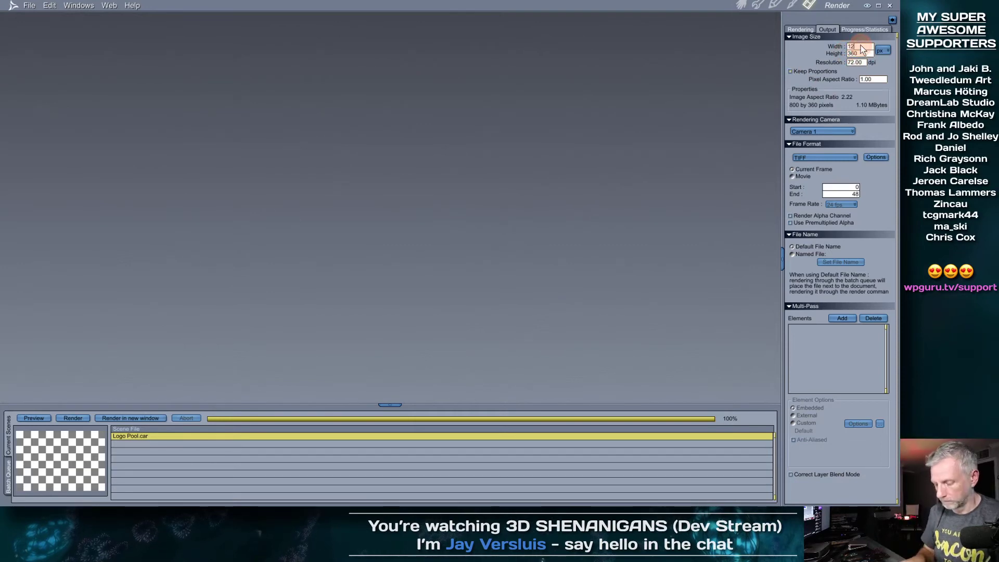
{"action": "type", "text": "720"}
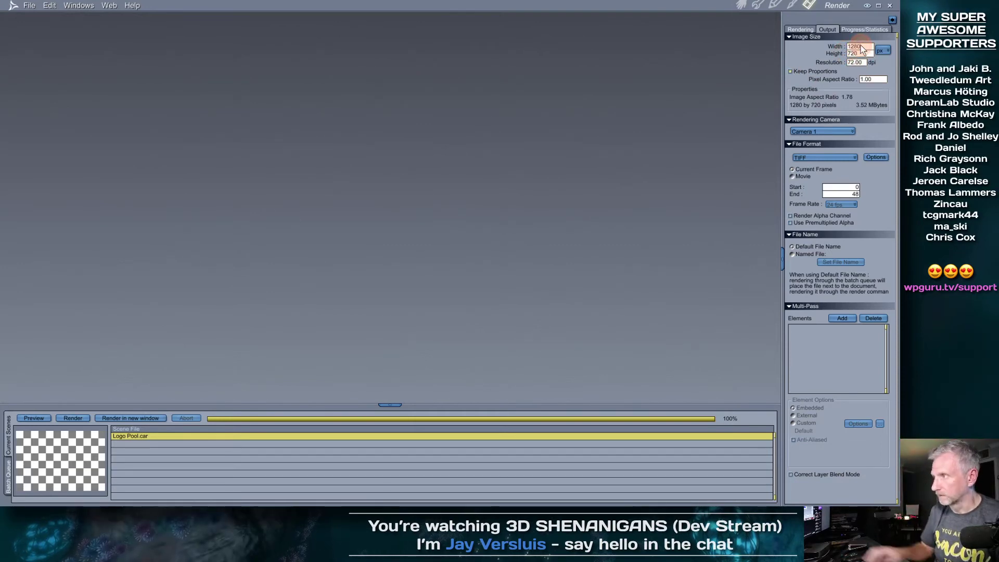
{"action": "key", "text": "Return"}
{"action": "left_click", "coordinate": [791, 71]}
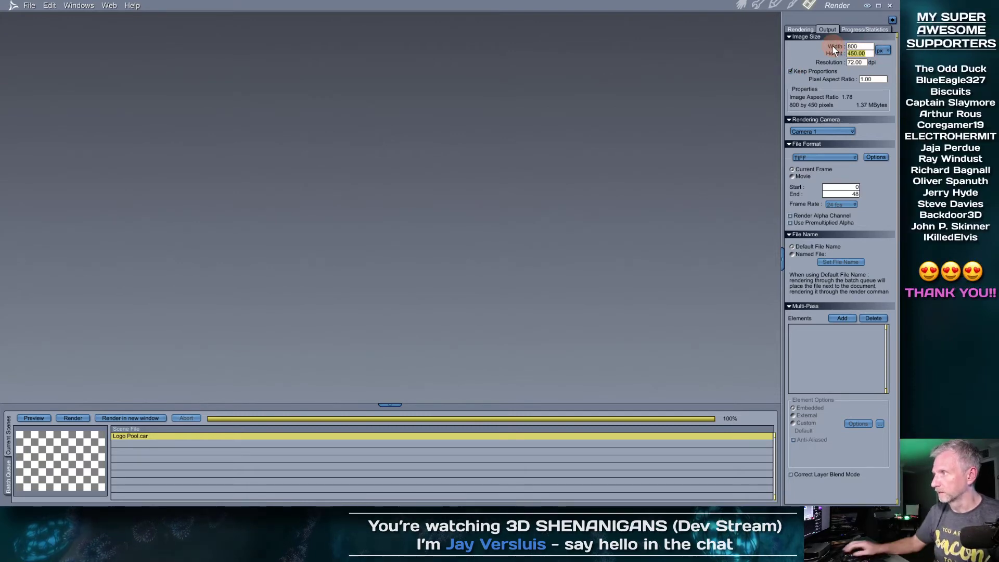
{"action": "type", "text": "800"}
{"action": "key", "text": "Tab"}
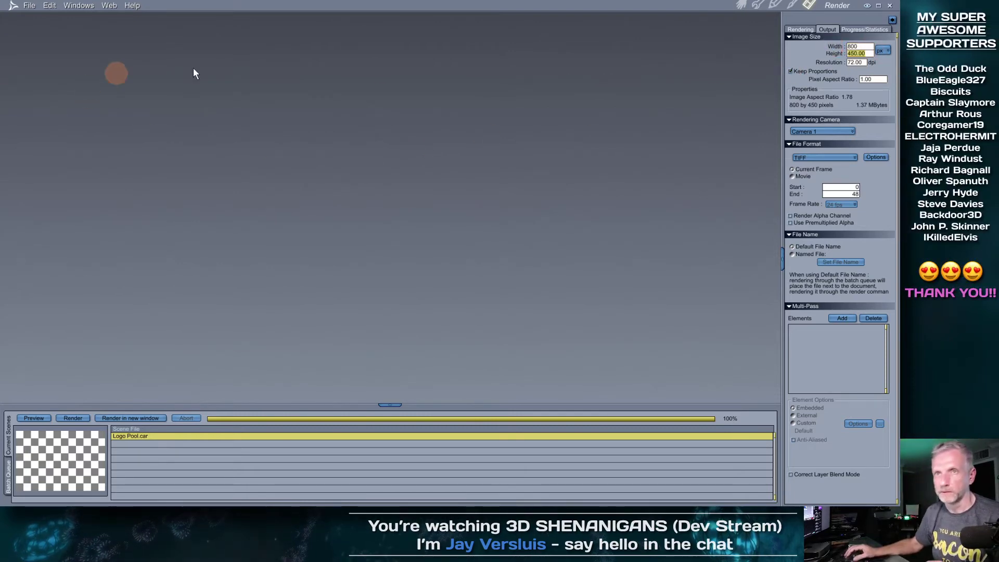
{"action": "left_click", "coordinate": [741, 5]}
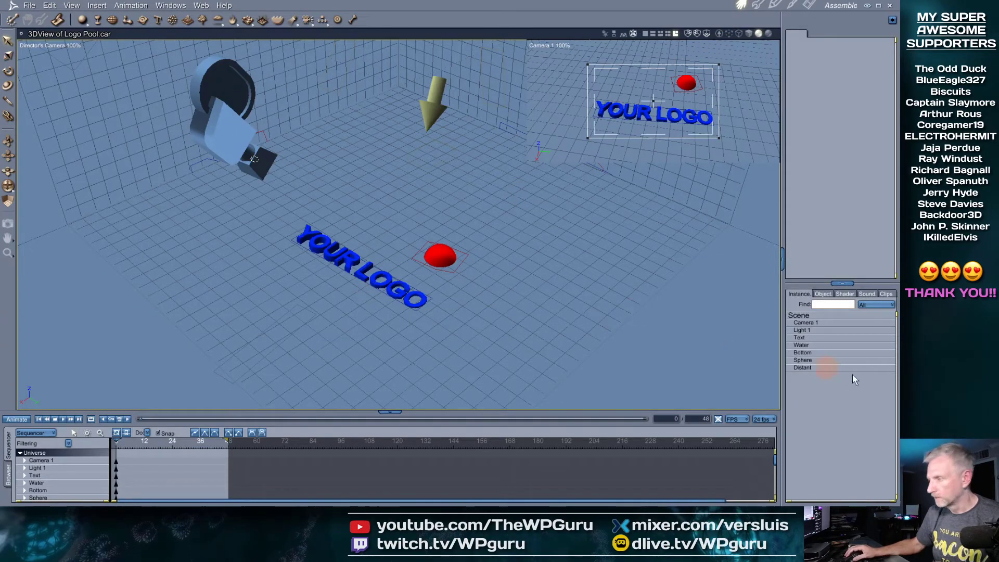
Open the Text object in the text modeler and replace YOUR LOGO with 'LIVE from' plus the lair name
{"action": "left_click", "coordinate": [366, 276]}
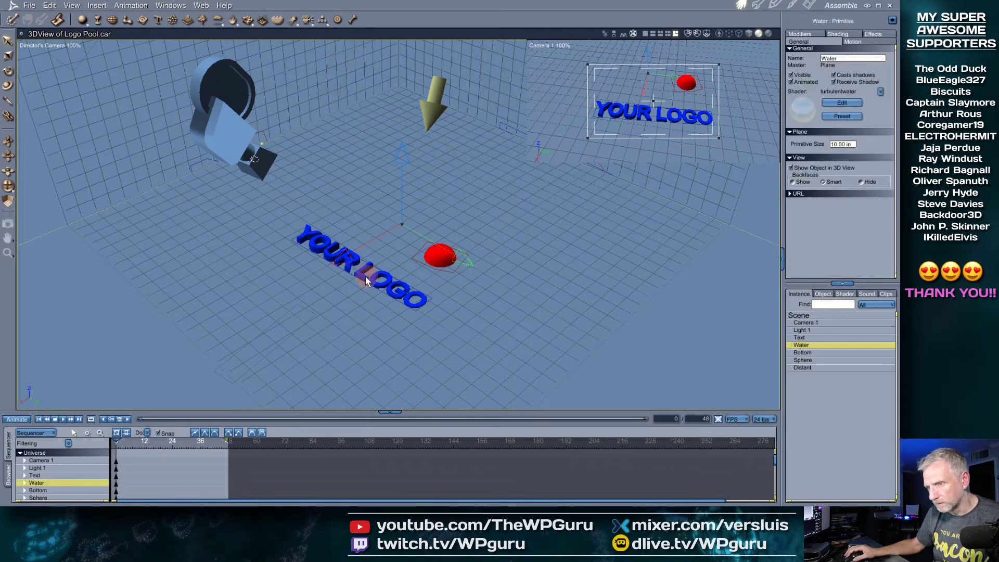
{"action": "left_click", "coordinate": [328, 258]}
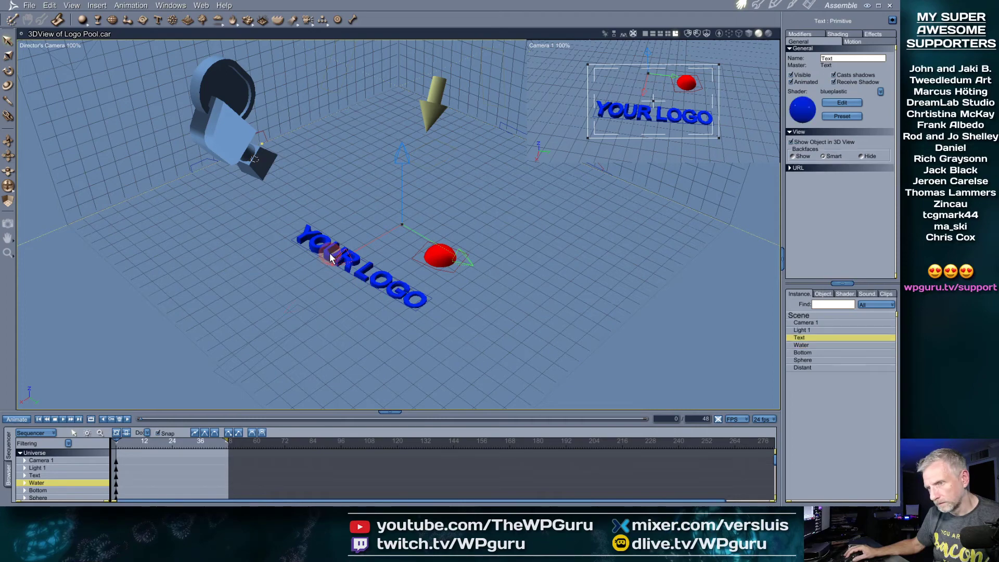
{"action": "double_click", "coordinate": [805, 337]}
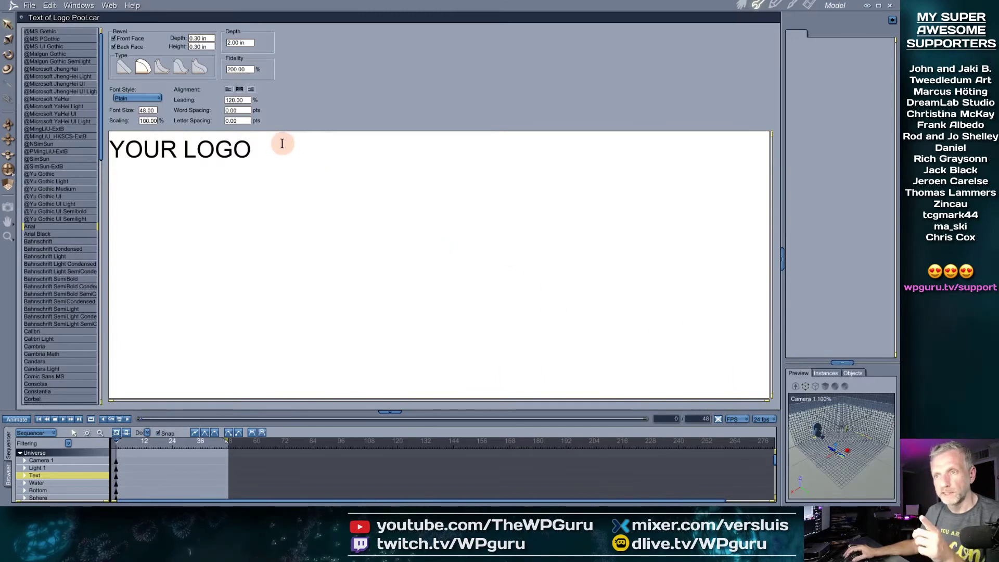
{"action": "left_click_drag", "start_coordinate": [281, 143], "coordinate": [115, 149]}
{"action": "type", "text": "Liv"}
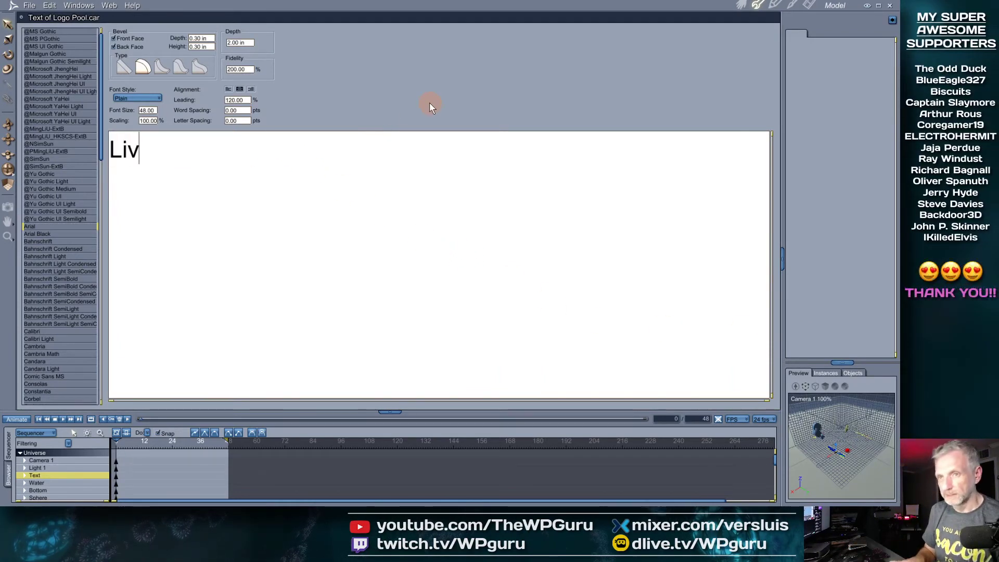
{"action": "type", "text": "IVE fgrom"}
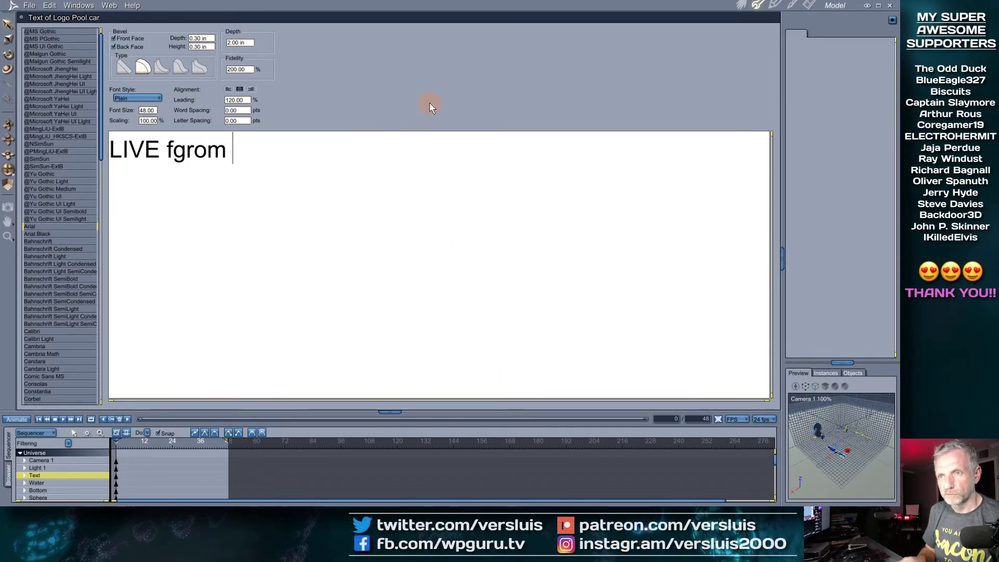
{"action": "key", "text": "BackSpace"}
{"action": "key", "text": "BackSpace"}
{"action": "key", "text": "BackSpace"}
{"action": "key", "text": "BackSpace"}
{"action": "key", "text": "BackSpace"}
{"action": "type", "text": "rom Ro"}
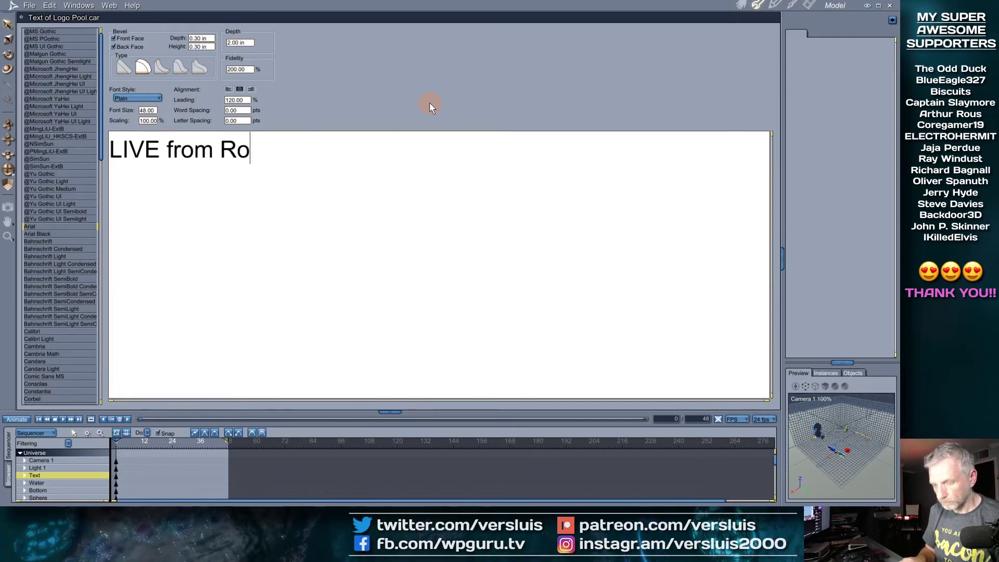
{"action": "type", "text": "d's Lair"}
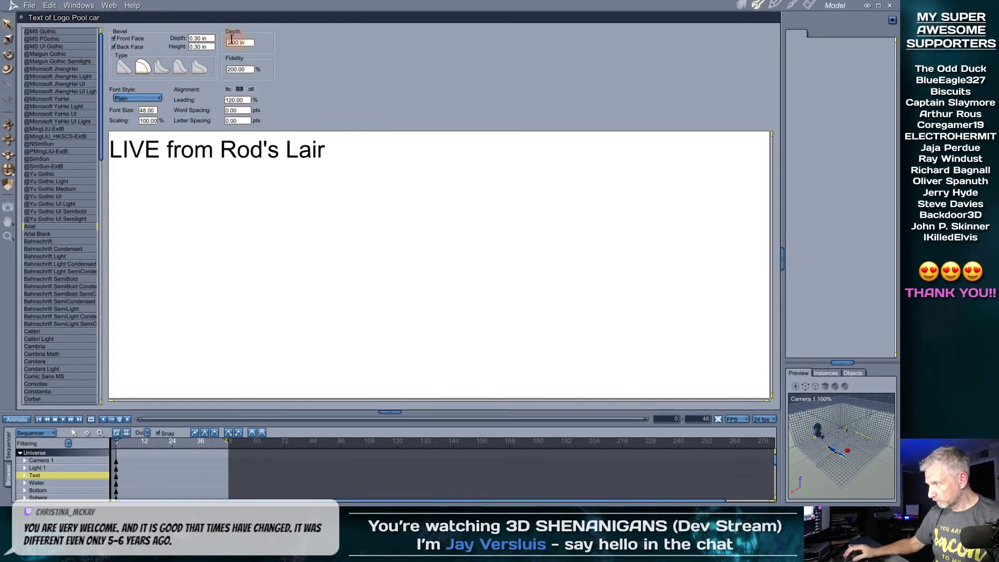
{"action": "left_click", "coordinate": [741, 5]}
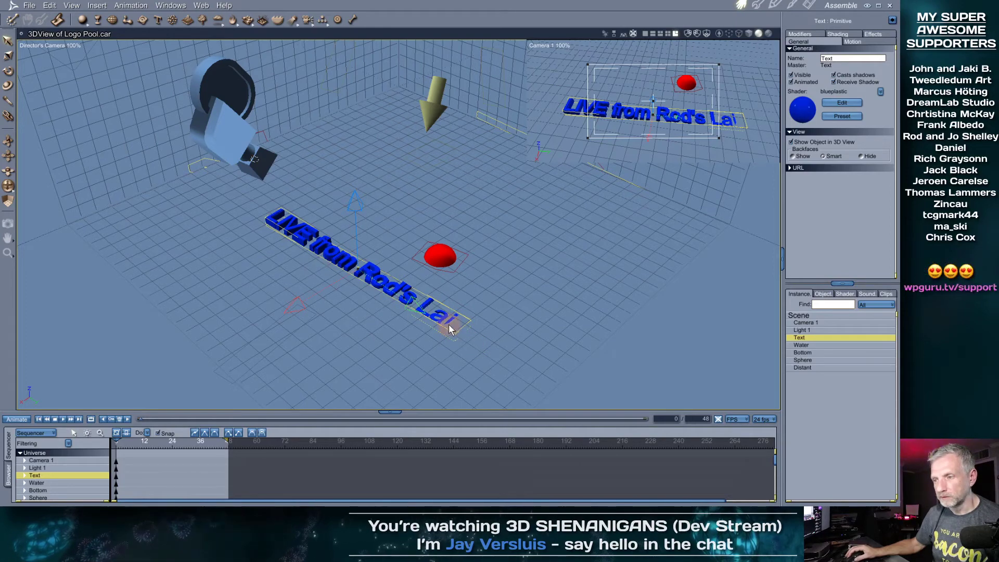
Orbit the Director's Camera view, drag the text object to the right, and render with Ctrl+R
{"action": "middle_click_drag", "start_coordinate": [372, 330], "coordinate": [410, 347]}
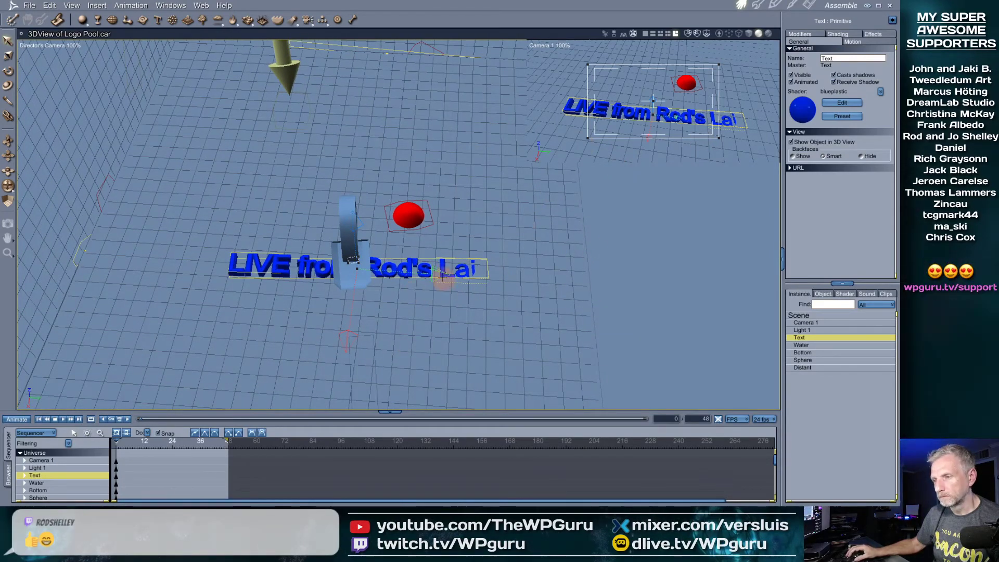
{"action": "left_click_drag", "start_coordinate": [444, 275], "coordinate": [398, 274]}
{"action": "key", "text": "ctrl+r"}
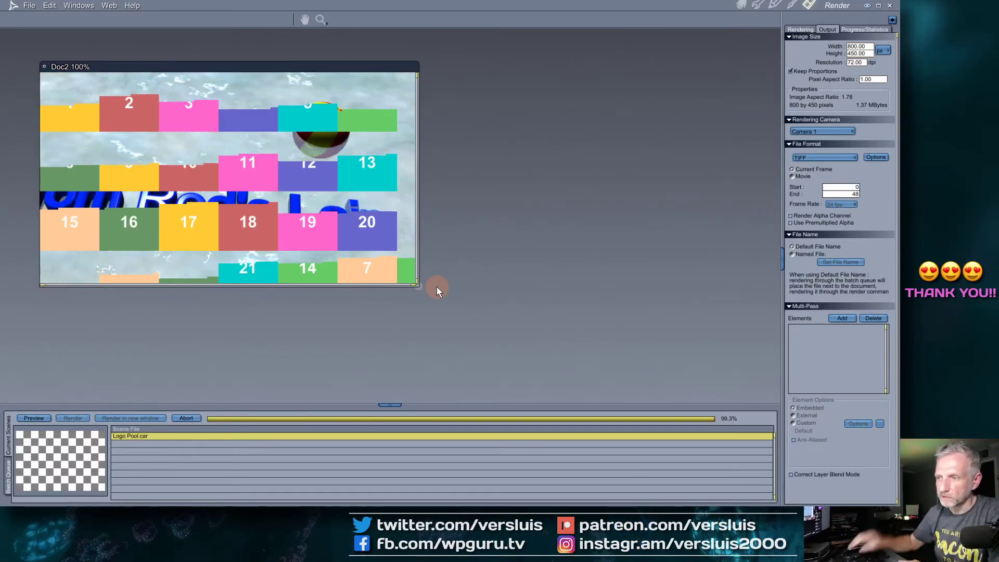
Enlarge the Doc2 render window and lower the Rendering tab's Miscellaneous Tile Size to 16
{"action": "left_click_drag", "start_coordinate": [418, 286], "coordinate": [455, 316]}
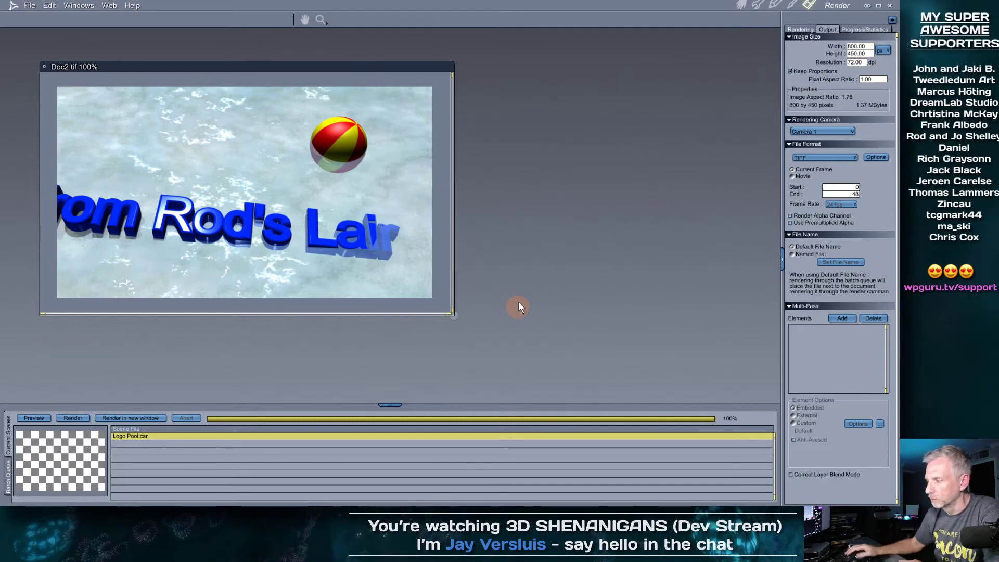
{"action": "left_click", "coordinate": [802, 30]}
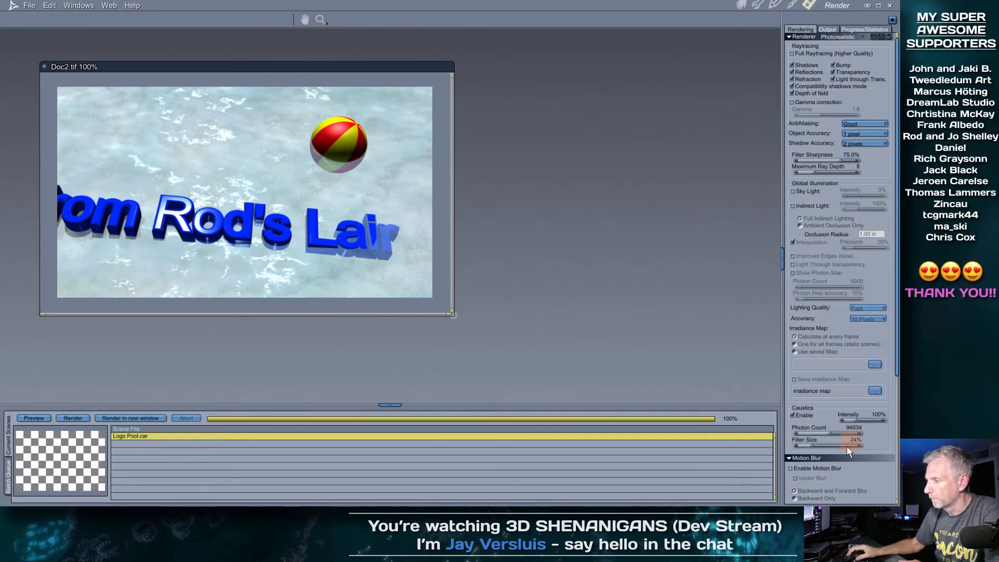
{"action": "scroll", "coordinate": [853, 442], "scroll_direction": "down", "scroll_amount": 6}
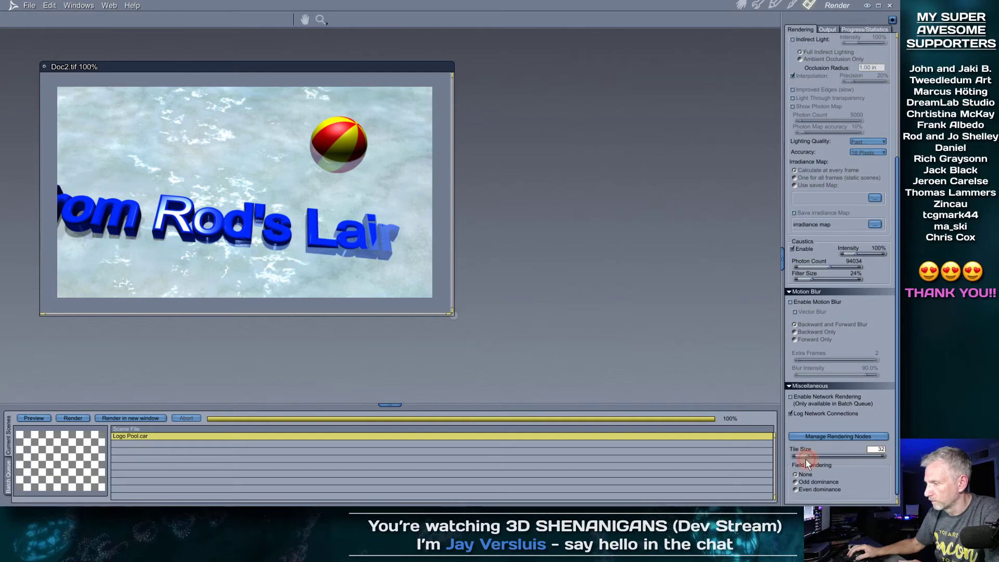
{"action": "left_click_drag", "start_coordinate": [813, 460], "coordinate": [771, 455]}
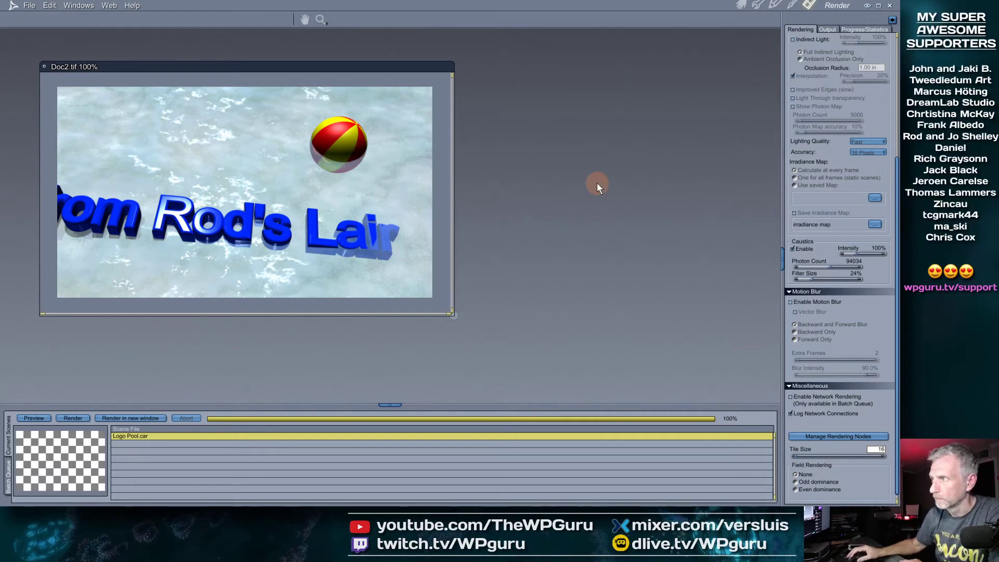
{"action": "left_click", "coordinate": [742, 5]}
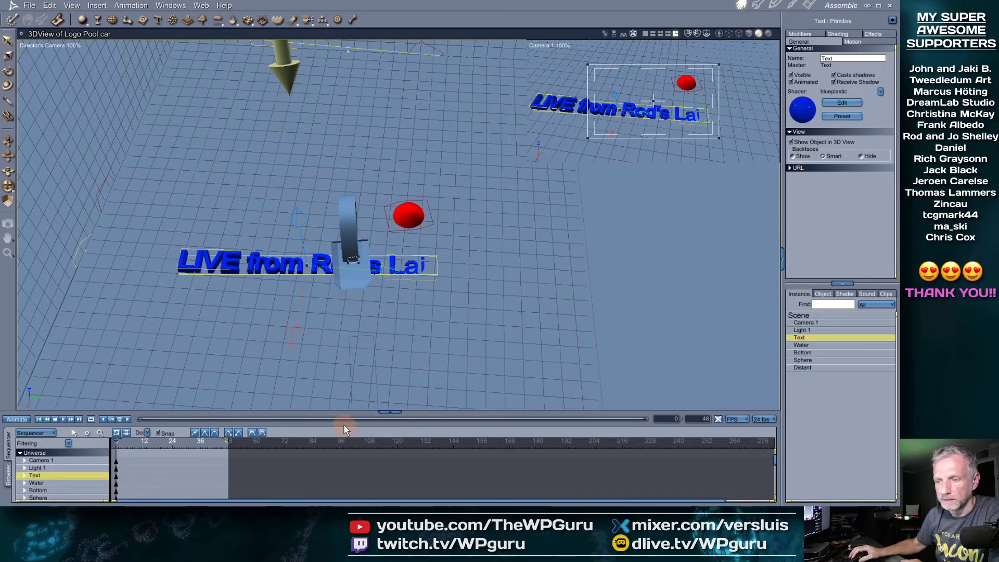
Enlarge the bottom panel and open the Browser's Shaders library at the Glass category
{"action": "left_click_drag", "start_coordinate": [348, 411], "coordinate": [355, 333]}
{"action": "scroll", "coordinate": [314, 240], "scroll_direction": "down", "scroll_amount": 3}
{"action": "scroll", "coordinate": [315, 240], "scroll_direction": "up", "scroll_amount": 5}
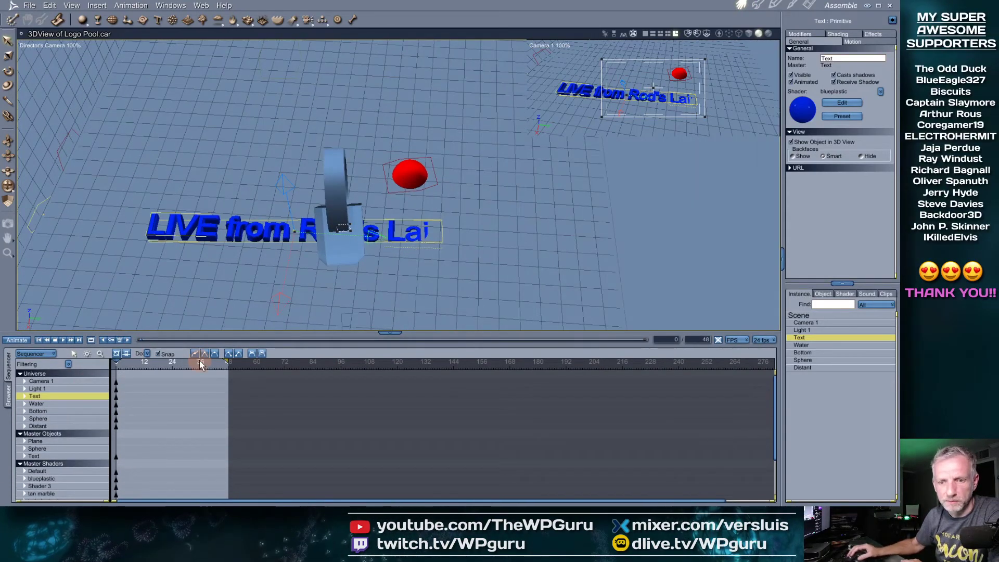
{"action": "left_click", "coordinate": [9, 396]}
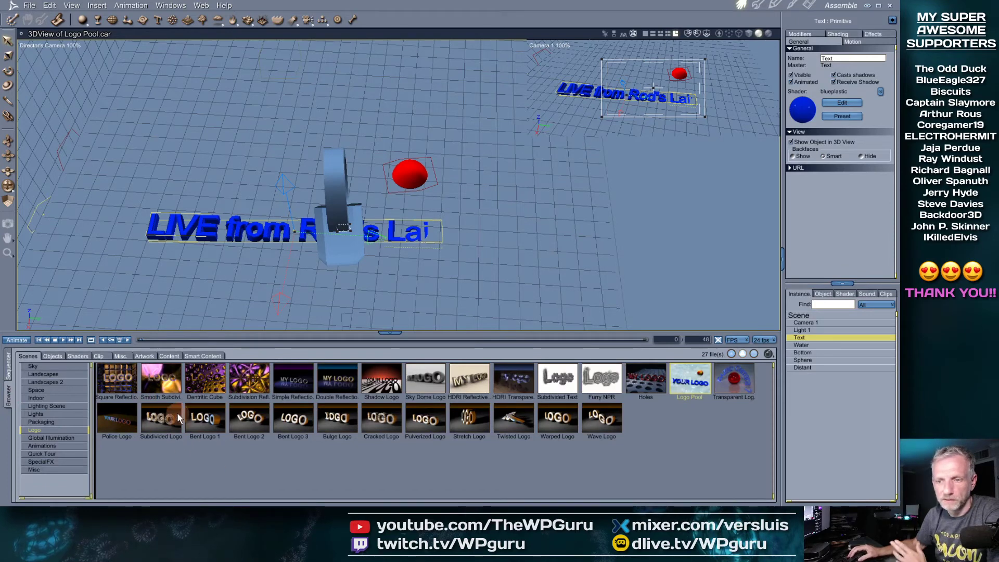
{"action": "left_click", "coordinate": [78, 357]}
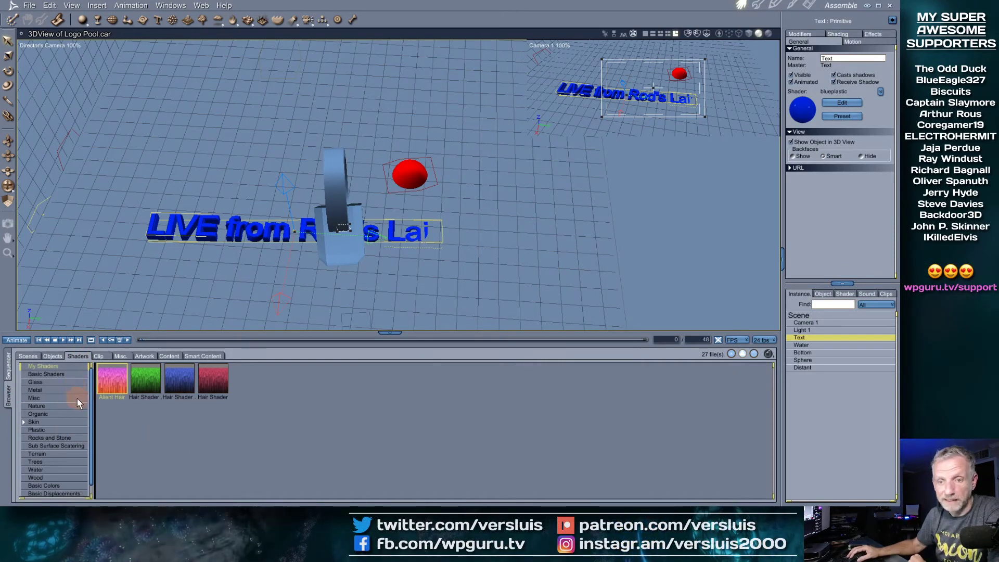
{"action": "left_click", "coordinate": [77, 382]}
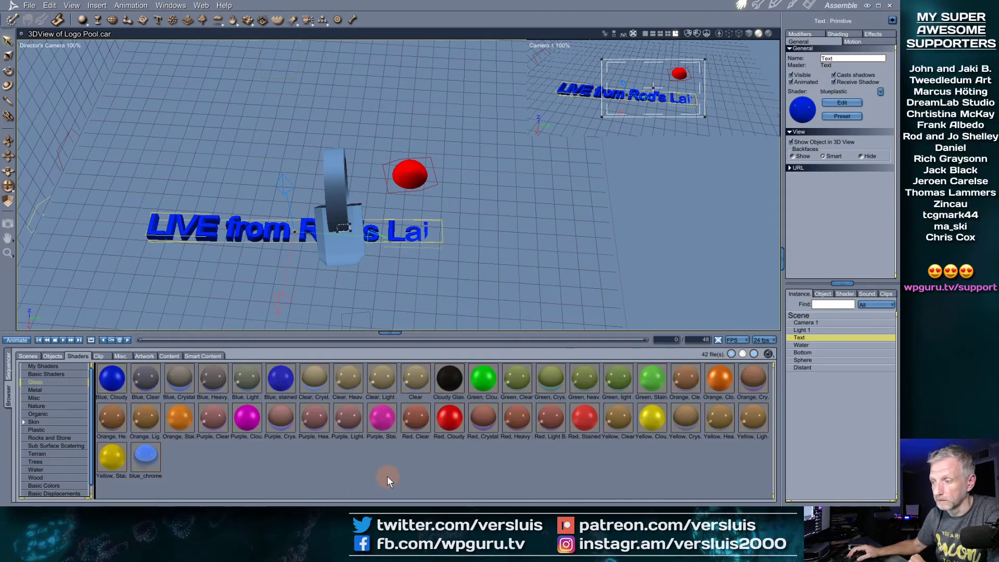
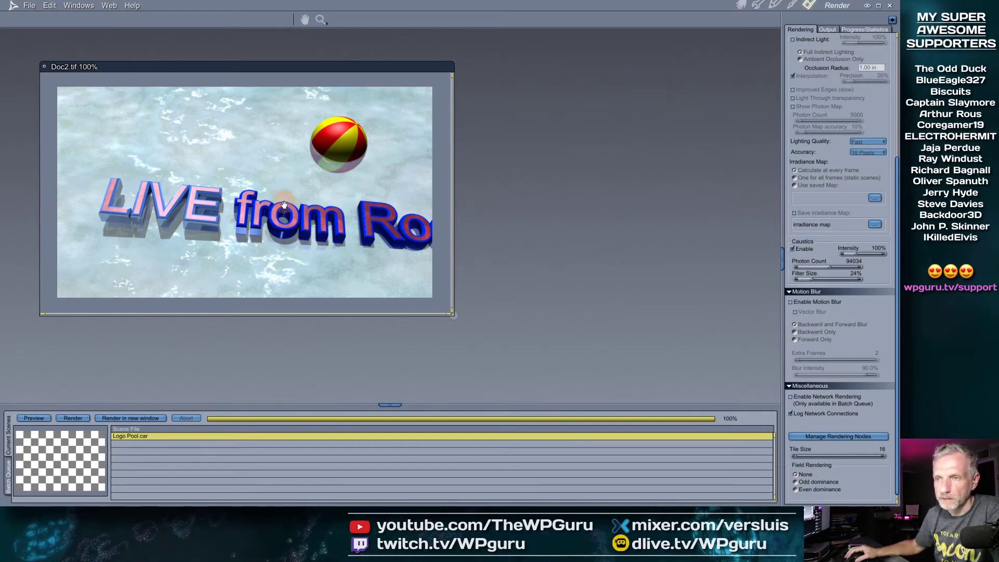
Switch from the Render room back to the Assemble room to rearrange the Logo Pool scene
{"action": "left_click", "coordinate": [746, 6]}
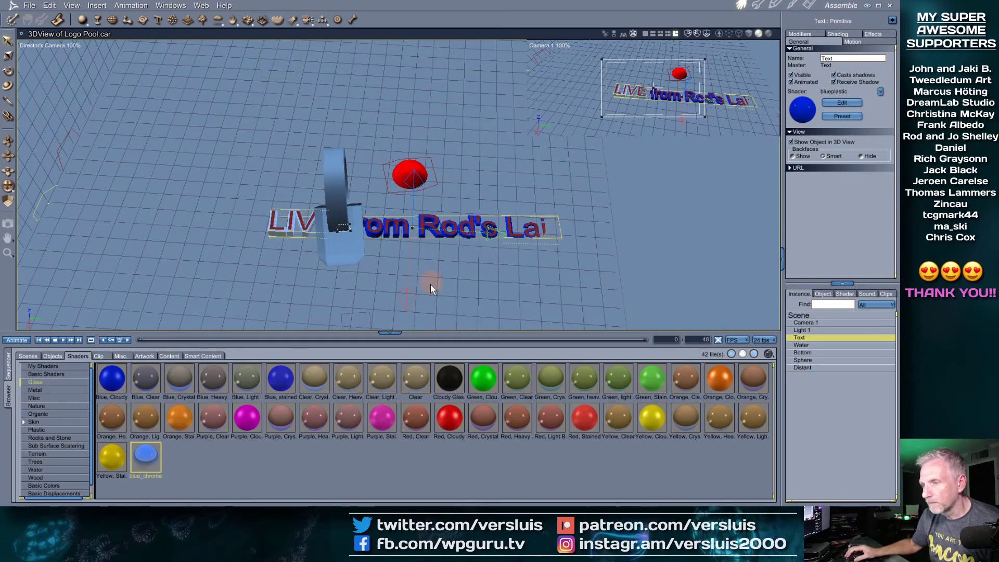
Slide the title text left, rotate it, sink it below the water plane, and render
{"action": "middle_click_drag", "start_coordinate": [470, 270], "coordinate": [468, 230]}
{"action": "scroll", "coordinate": [467, 229], "scroll_direction": "up", "scroll_amount": 4}
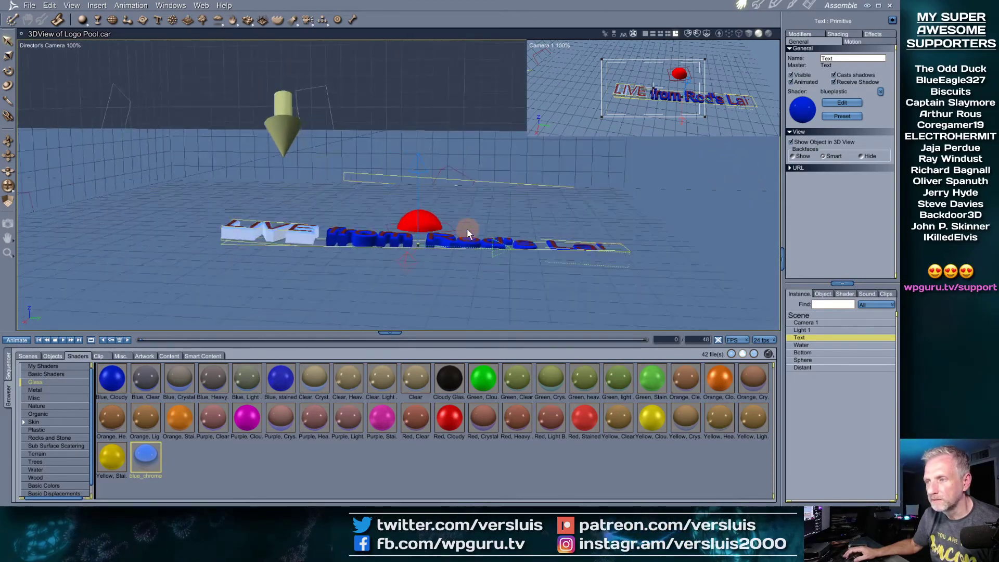
{"action": "left_click_drag", "start_coordinate": [498, 255], "coordinate": [407, 264]}
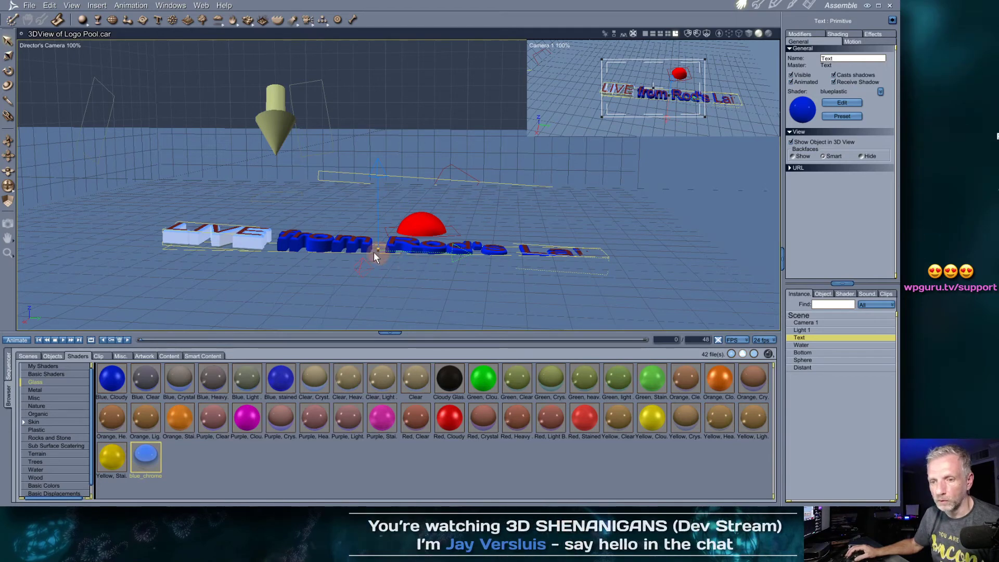
{"action": "key", "text": "r"}
{"action": "left_click_drag", "start_coordinate": [468, 229], "coordinate": [468, 230]}
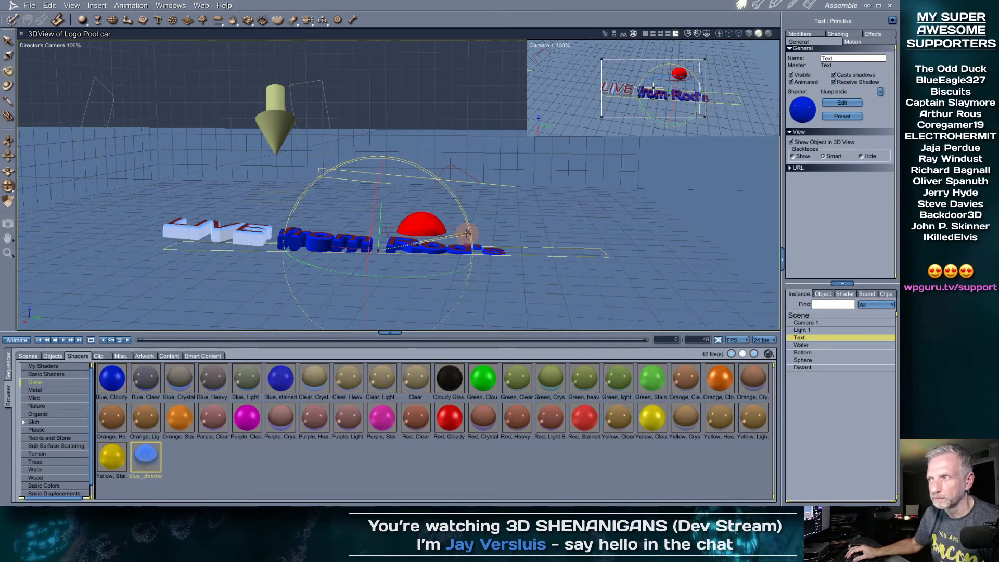
{"action": "left_click_drag", "start_coordinate": [373, 171], "coordinate": [374, 186]}
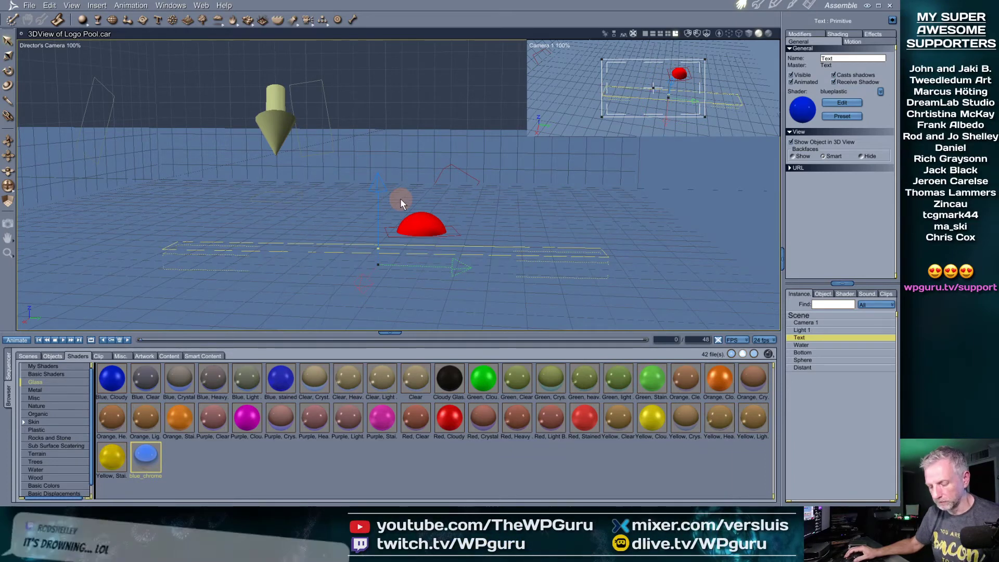
{"action": "key", "text": "ctrl+r"}
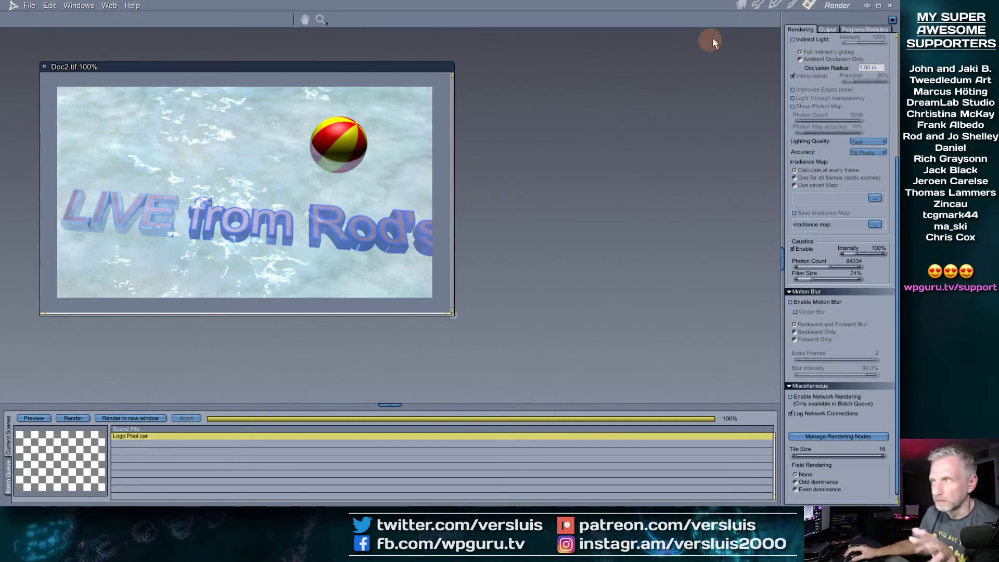
Return to the Assemble room, select the Water plane and orbit to a lower view
{"action": "left_click", "coordinate": [743, 6]}
{"action": "mouse_move", "coordinate": [532, 242]}
{"action": "left_mouse_down"}
{"action": "mouse_move", "coordinate": [524, 272]}
{"action": "mouse_move", "coordinate": [538, 235]}
{"action": "left_mouse_up"}
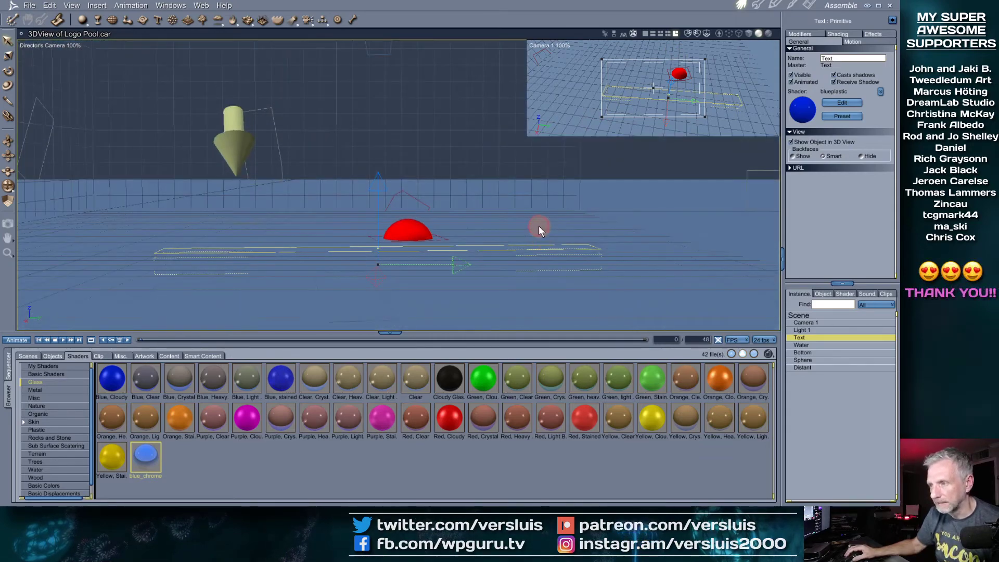
{"action": "left_click", "coordinate": [810, 345]}
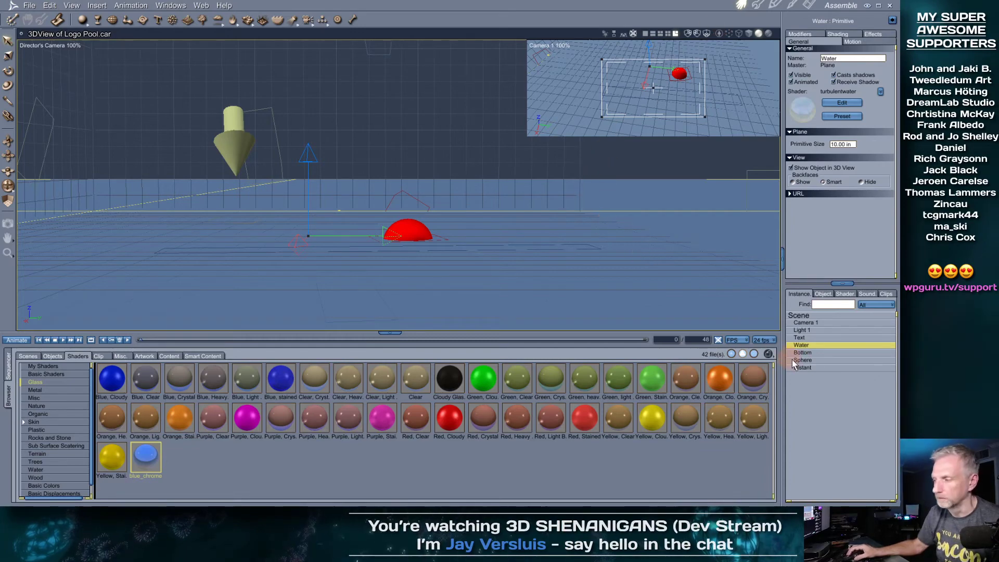
{"action": "middle_click_drag", "start_coordinate": [514, 230], "coordinate": [497, 254]}
{"action": "scroll", "coordinate": [497, 254], "scroll_direction": "down", "scroll_amount": 4}
{"action": "scroll", "coordinate": [497, 254], "scroll_direction": "up", "scroll_amount": 2}
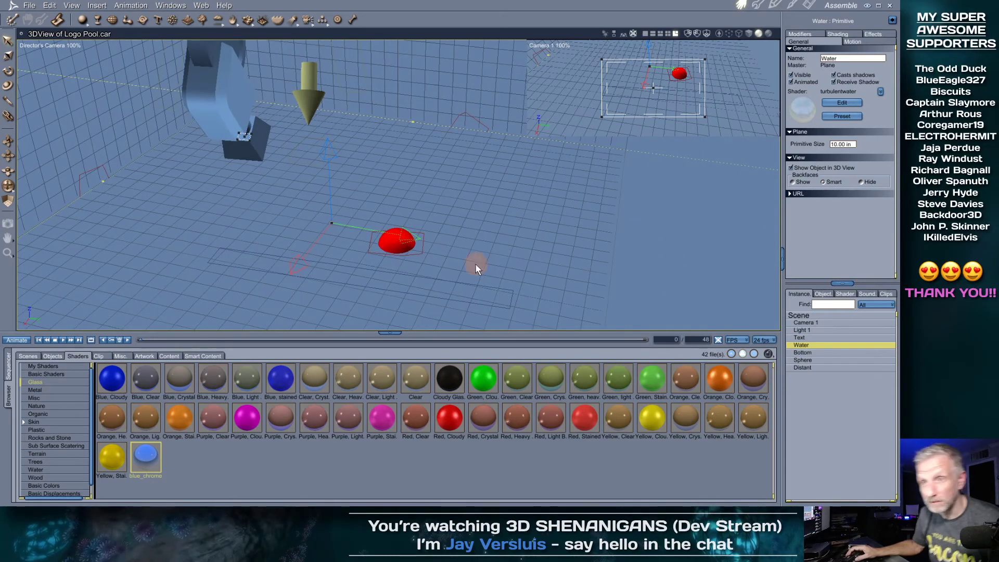
{"action": "middle_click_drag", "start_coordinate": [474, 262], "coordinate": [480, 251]}
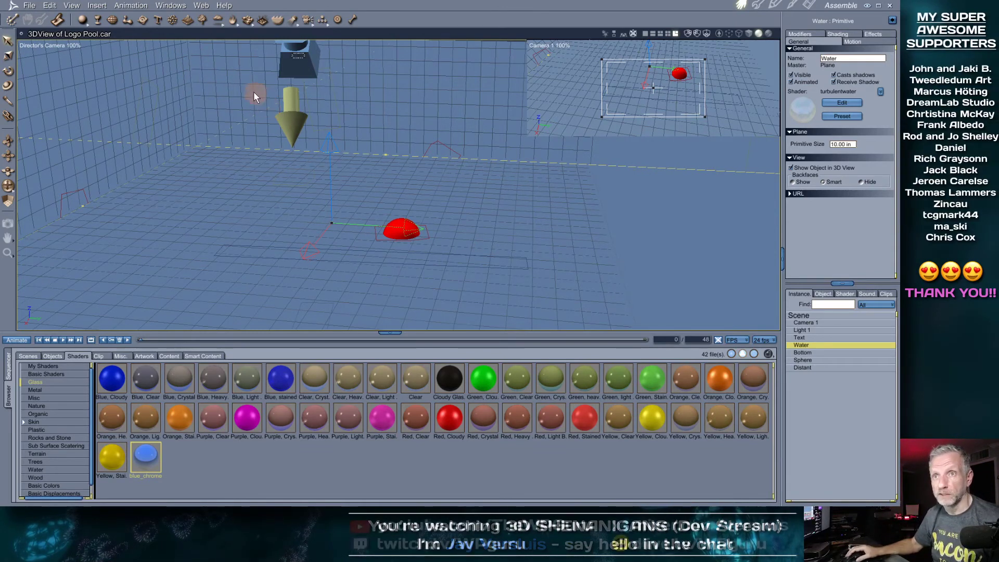
Close the Logo Pool scene and the Doc2.tif render without saving either
{"action": "left_click", "coordinate": [22, 34]}
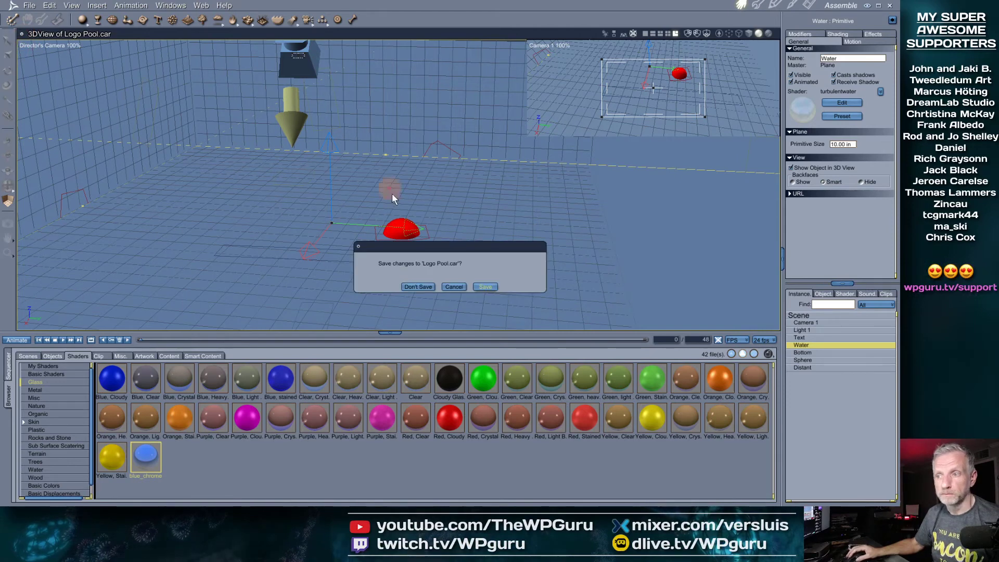
{"action": "left_click", "coordinate": [418, 287]}
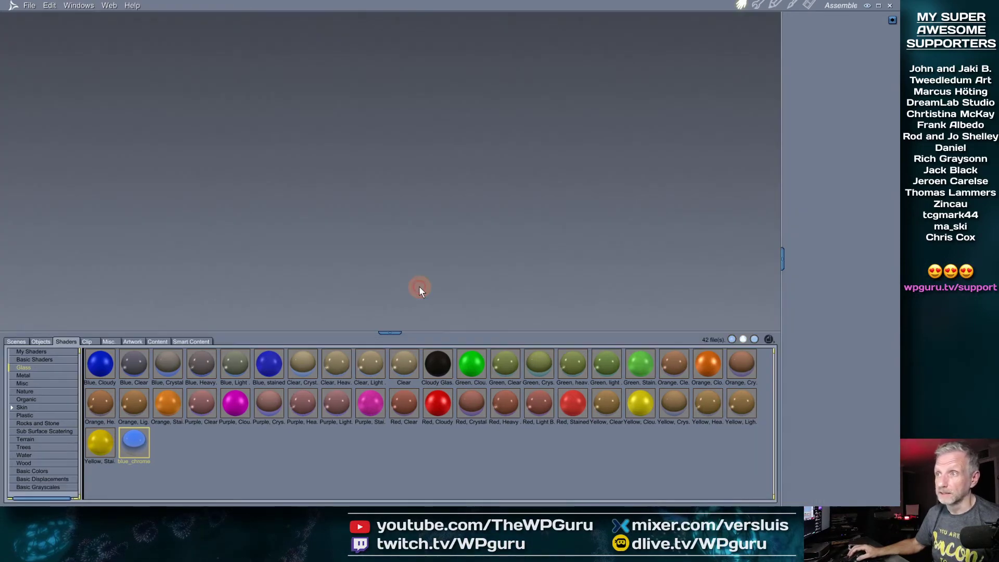
{"action": "left_click", "coordinate": [809, 7]}
{"action": "left_click", "coordinate": [44, 67]}
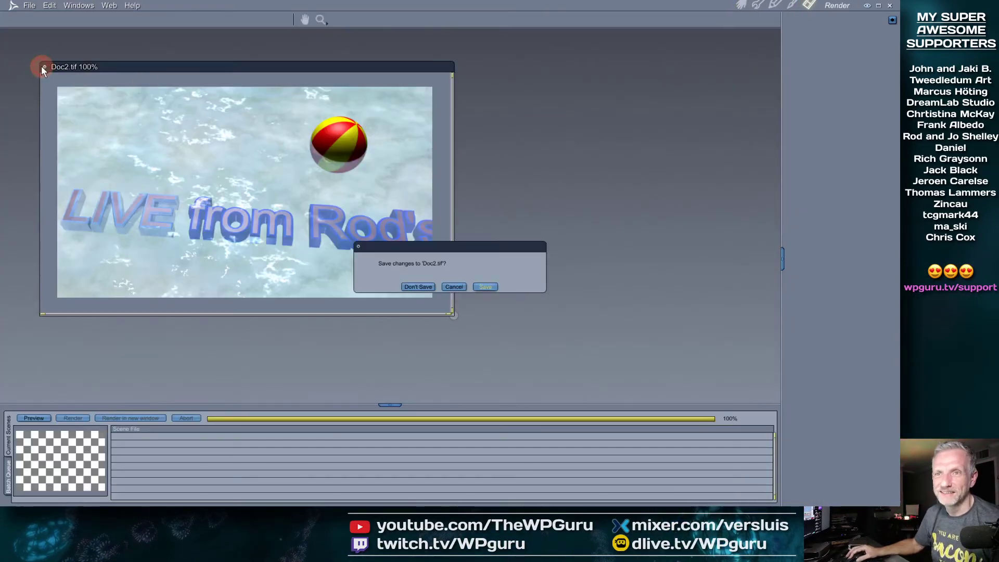
{"action": "left_click", "coordinate": [430, 285]}
{"action": "left_click", "coordinate": [741, 5]}
{"action": "left_click", "coordinate": [238, 274]}
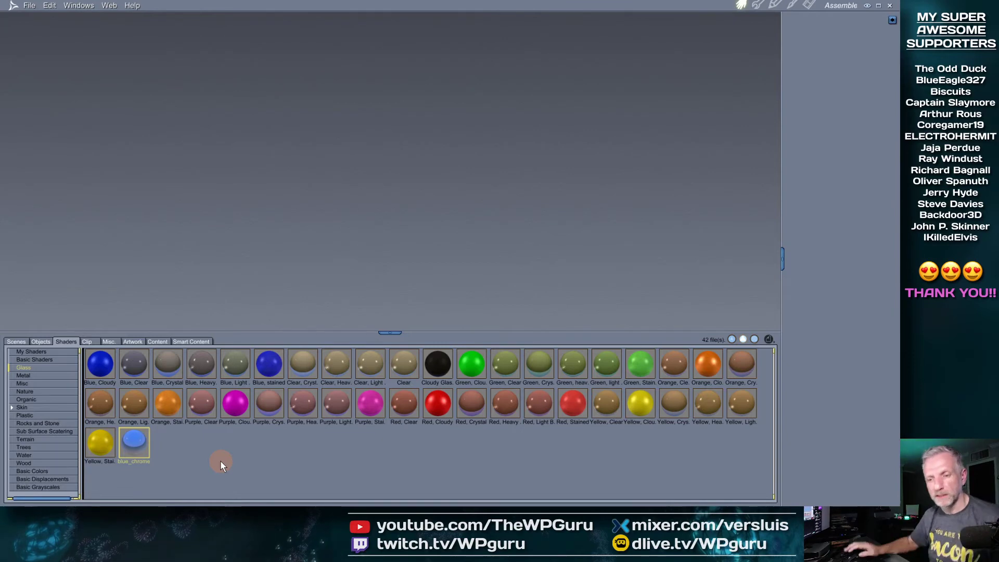
Browse the scene presets and open Wave Caustics from Global Illumination
{"action": "left_click", "coordinate": [18, 343]}
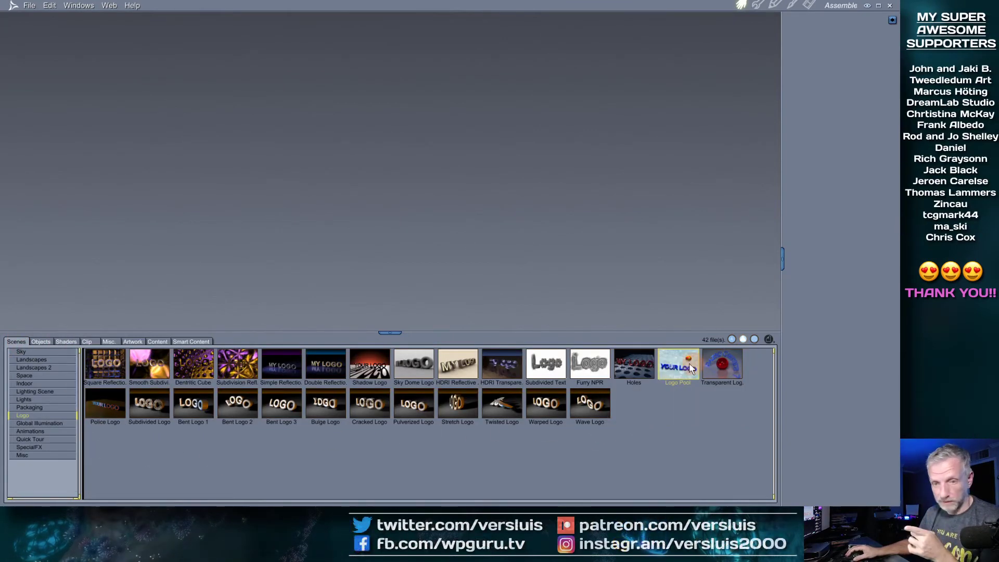
{"action": "left_click", "coordinate": [51, 392]}
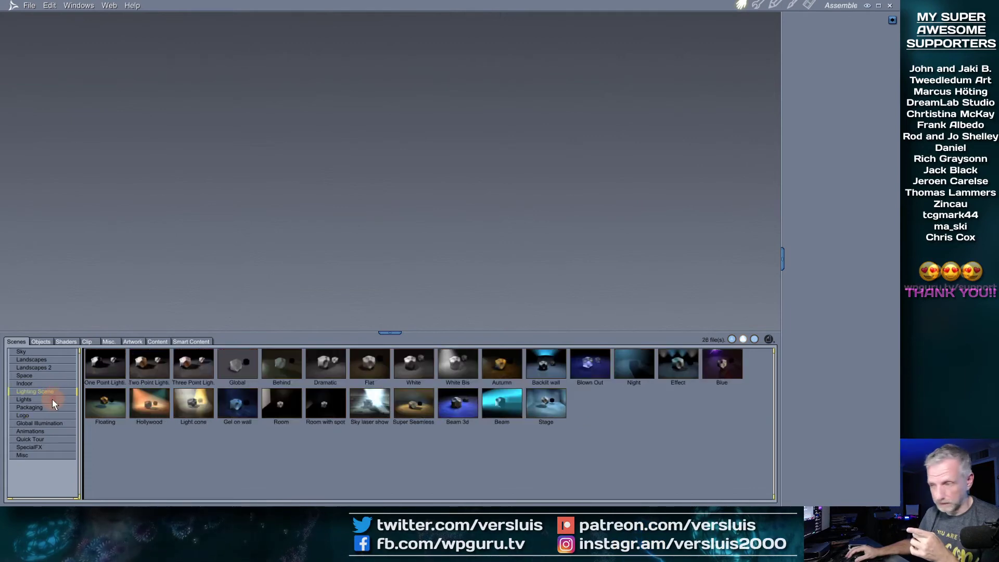
{"action": "left_click", "coordinate": [52, 400]}
{"action": "left_click", "coordinate": [54, 381]}
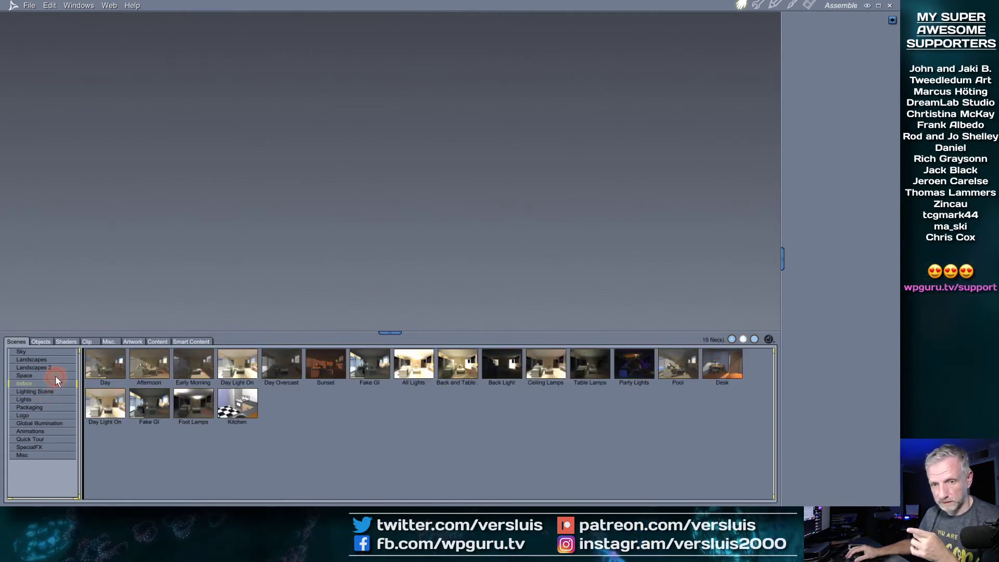
{"action": "left_click", "coordinate": [56, 374]}
{"action": "left_click", "coordinate": [57, 369]}
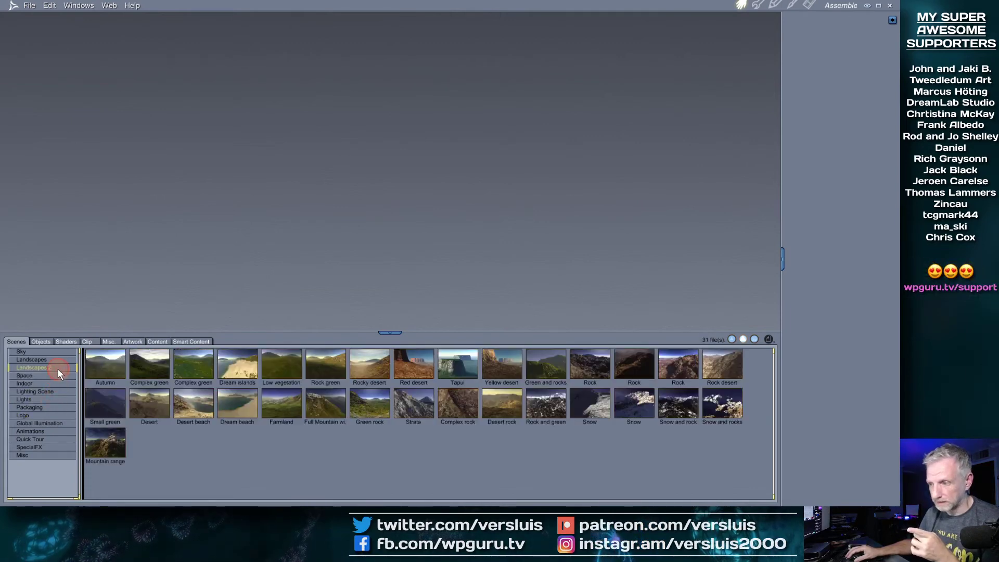
{"action": "left_click", "coordinate": [55, 416]}
{"action": "left_click", "coordinate": [57, 424]}
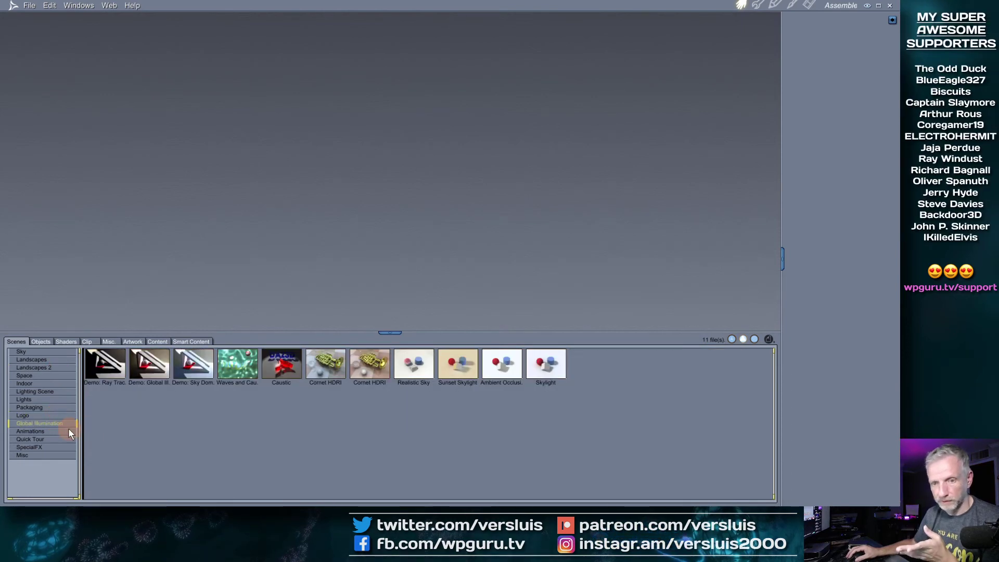
{"action": "double_click", "coordinate": [242, 367]}
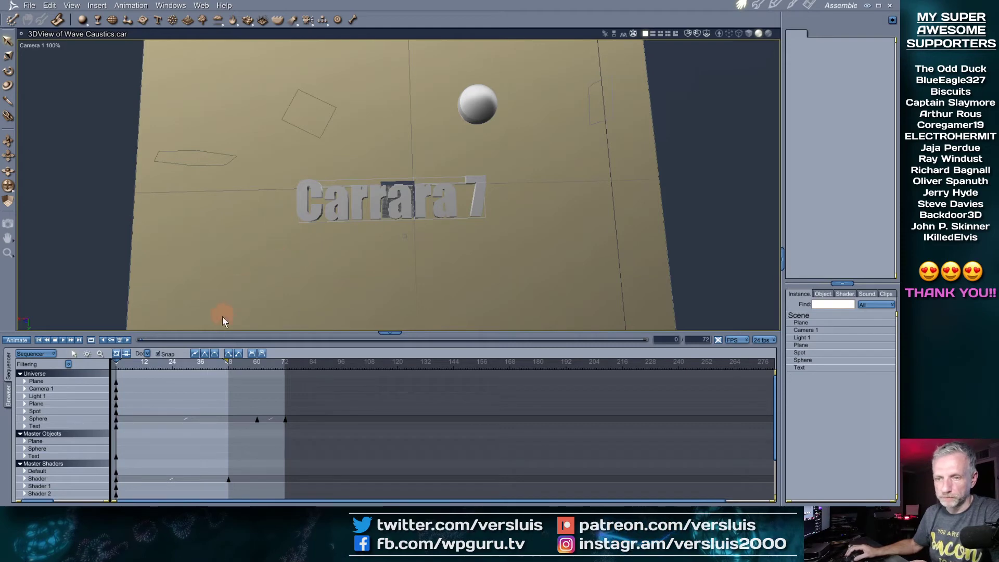
Enlarge the 3D view area and add an inset view showing Camera 1
{"action": "left_click_drag", "start_coordinate": [228, 331], "coordinate": [219, 390]}
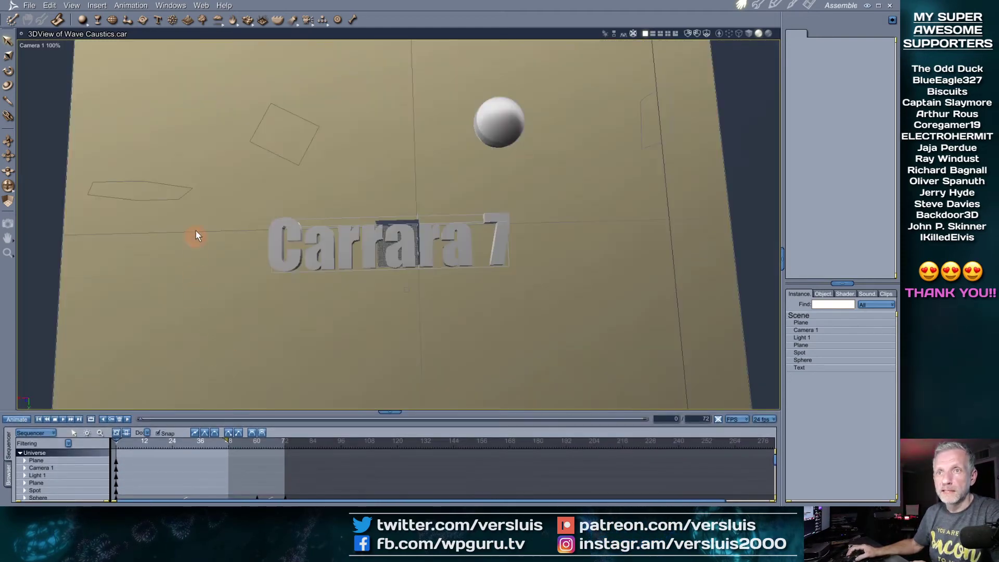
{"action": "left_click", "coordinate": [675, 33]}
{"action": "left_click", "coordinate": [539, 46]}
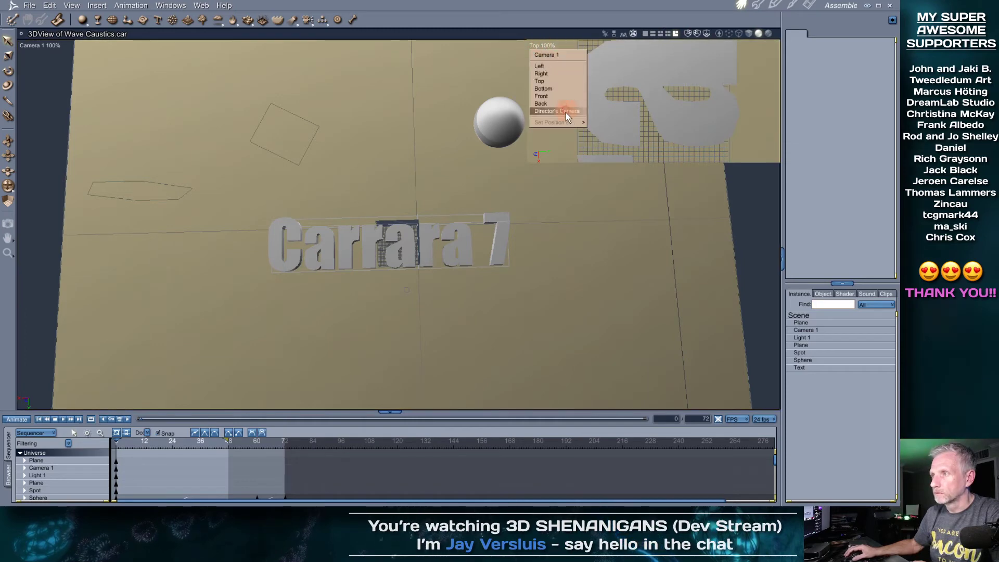
{"action": "left_click", "coordinate": [566, 117]}
{"action": "left_click", "coordinate": [548, 52]}
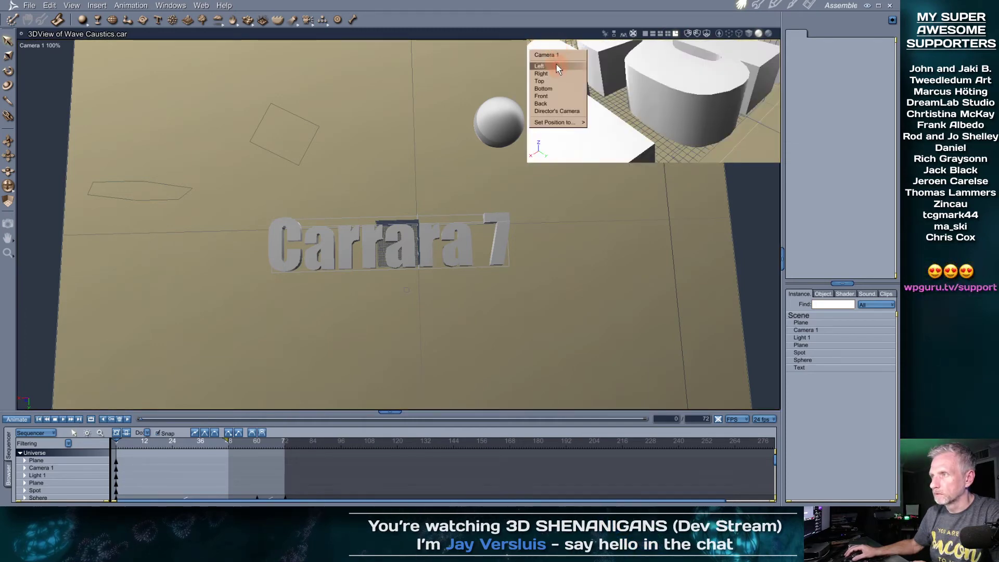
{"action": "left_click", "coordinate": [557, 55]}
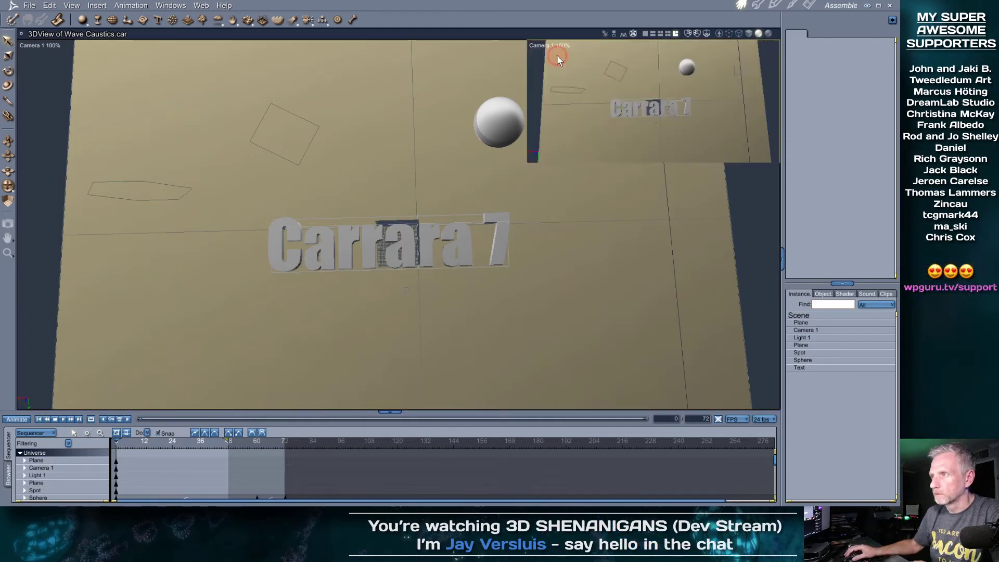
Set the main view to the Director's Camera and select the Carrara 7 text
{"action": "left_click", "coordinate": [39, 46]}
{"action": "left_click", "coordinate": [48, 113]}
{"action": "left_click_drag", "start_coordinate": [332, 264], "coordinate": [333, 268]}
{"action": "left_click", "coordinate": [332, 266]}
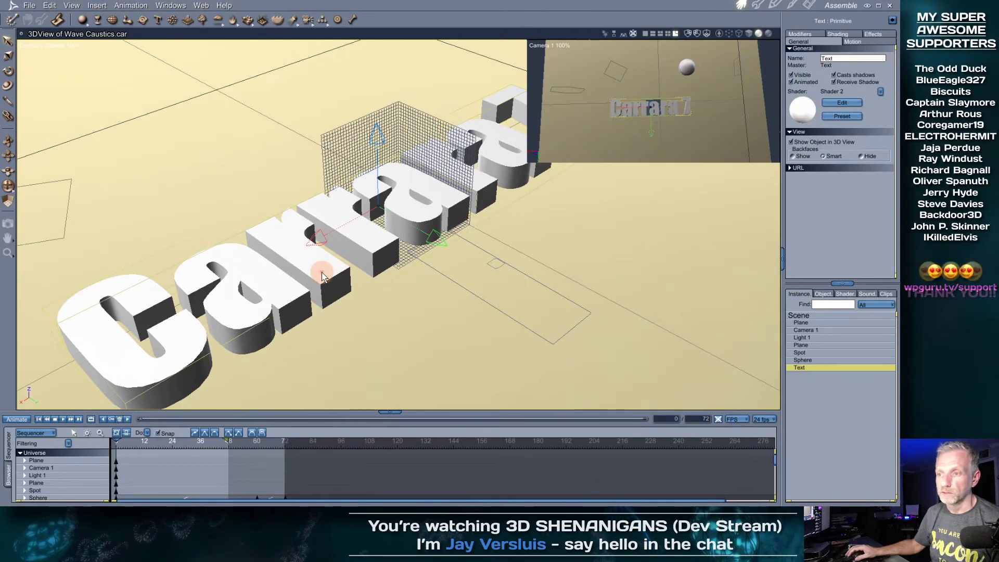
Replace the Carrara 7 text with 'LIVE from Rod's Lair' and return to the scene
{"action": "double_click", "coordinate": [801, 366]}
{"action": "left_click_drag", "start_coordinate": [382, 165], "coordinate": [126, 151]}
{"action": "key", "text": "Delete"}
{"action": "key", "text": "Delete"}
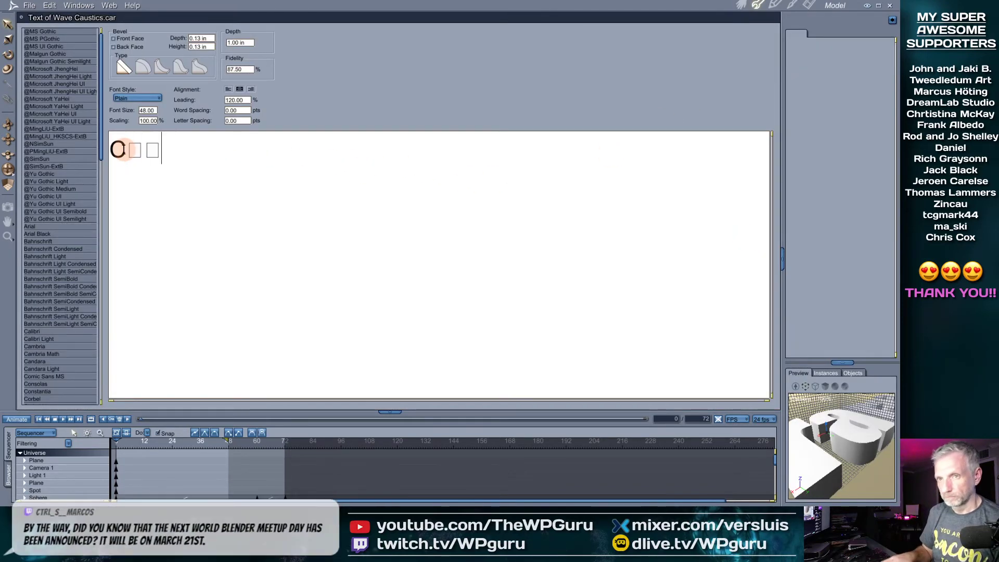
{"action": "key", "text": "Delete"}
{"action": "key", "text": "Delete"}
{"action": "key", "text": "Delete"}
{"action": "key", "text": "Delete"}
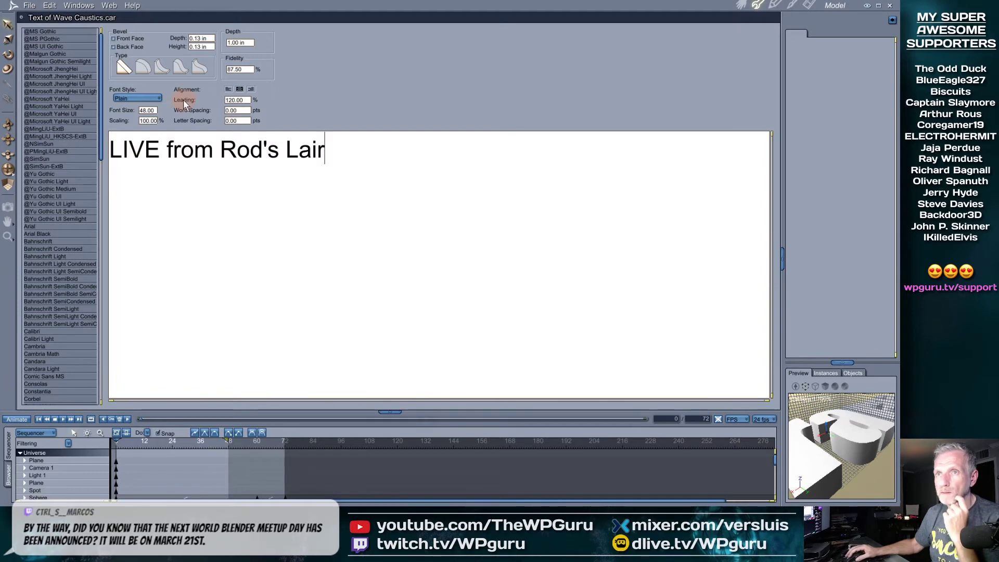
{"action": "left_click", "coordinate": [739, 7]}
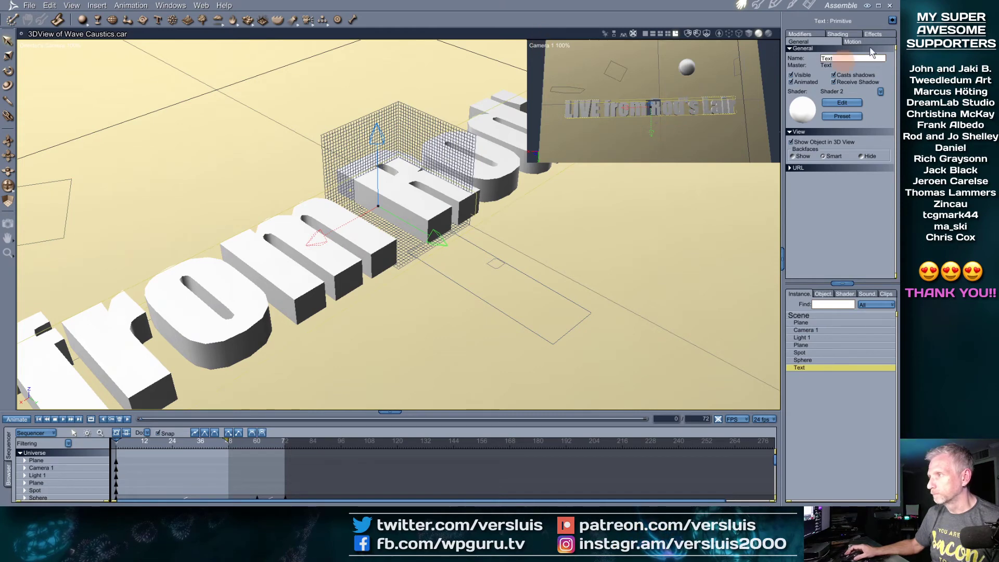
Set the render output to 800 × 450 with proportions unlocked, then start a render
{"action": "left_click", "coordinate": [809, 5]}
{"action": "left_click", "coordinate": [828, 30]}
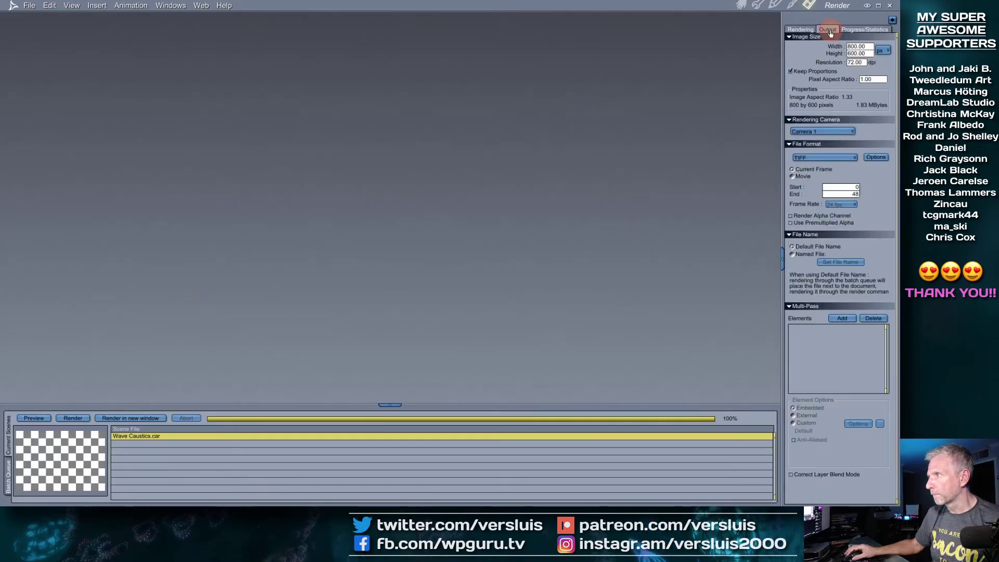
{"action": "double_click", "coordinate": [856, 46]}
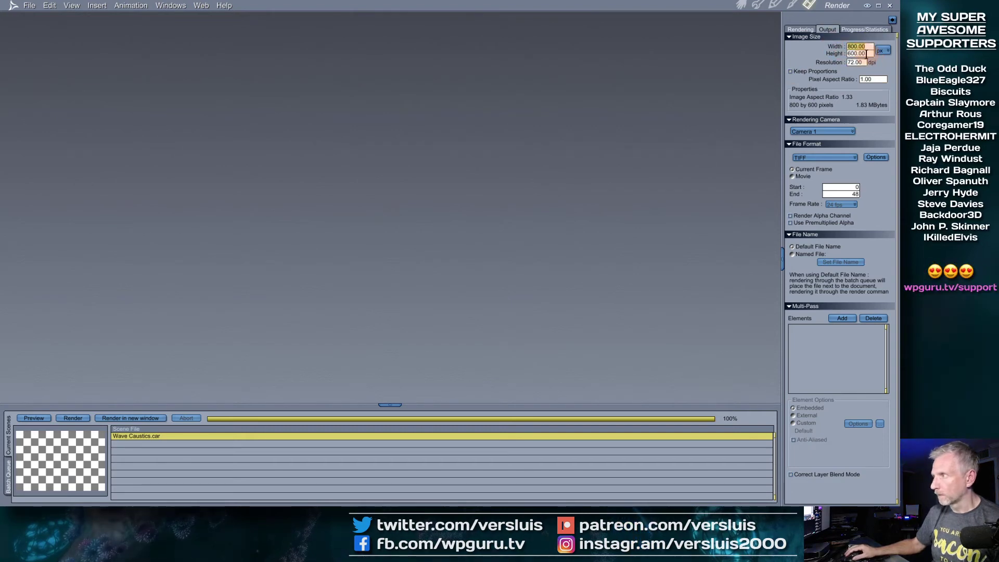
{"action": "key", "text": "Tab"}
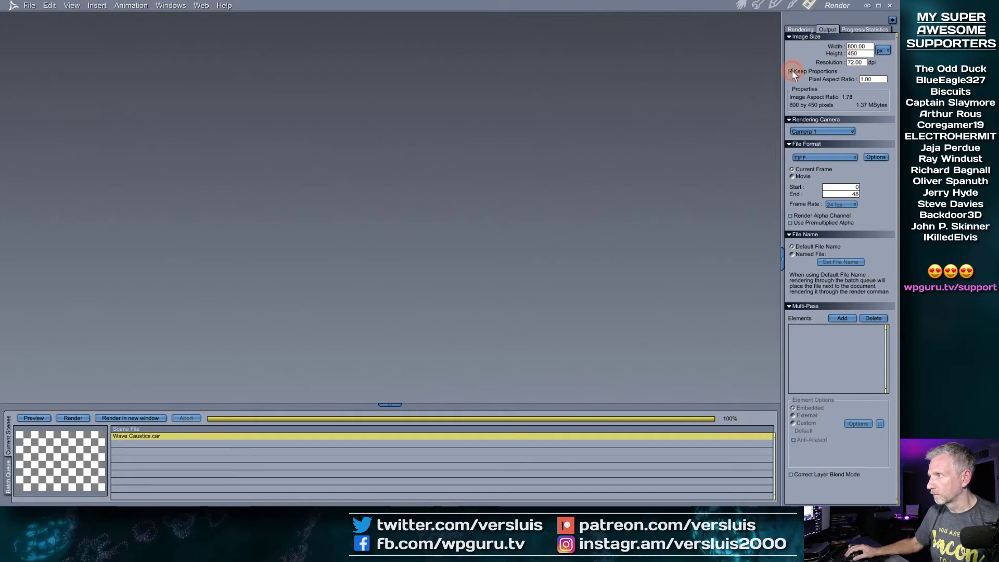
{"action": "left_click", "coordinate": [799, 29]}
{"action": "key", "text": "ctrl+r"}
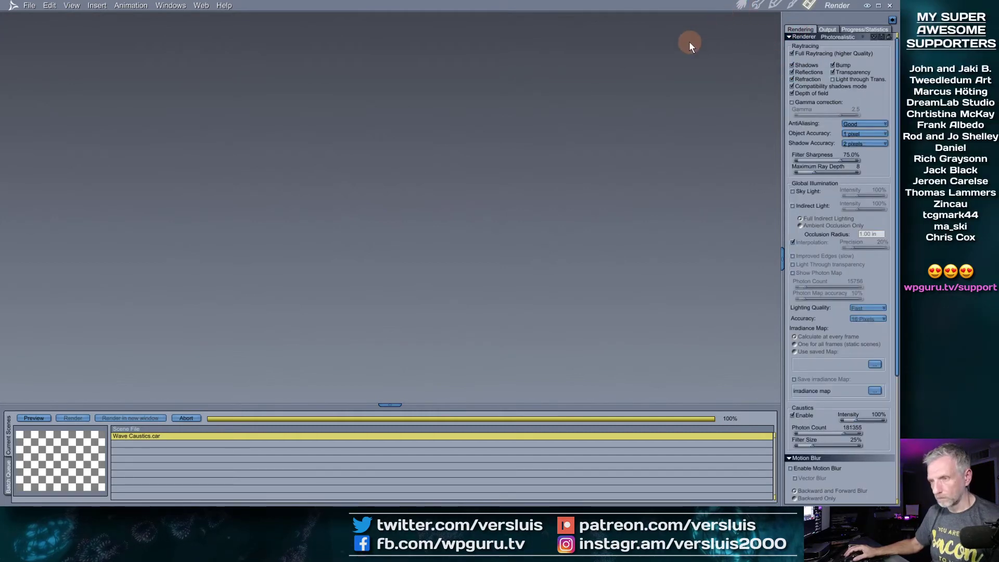
Enlarge the Doc3 caustics render window, inspect it, then return to the Assemble room
{"action": "left_click_drag", "start_coordinate": [428, 288], "coordinate": [539, 322]}
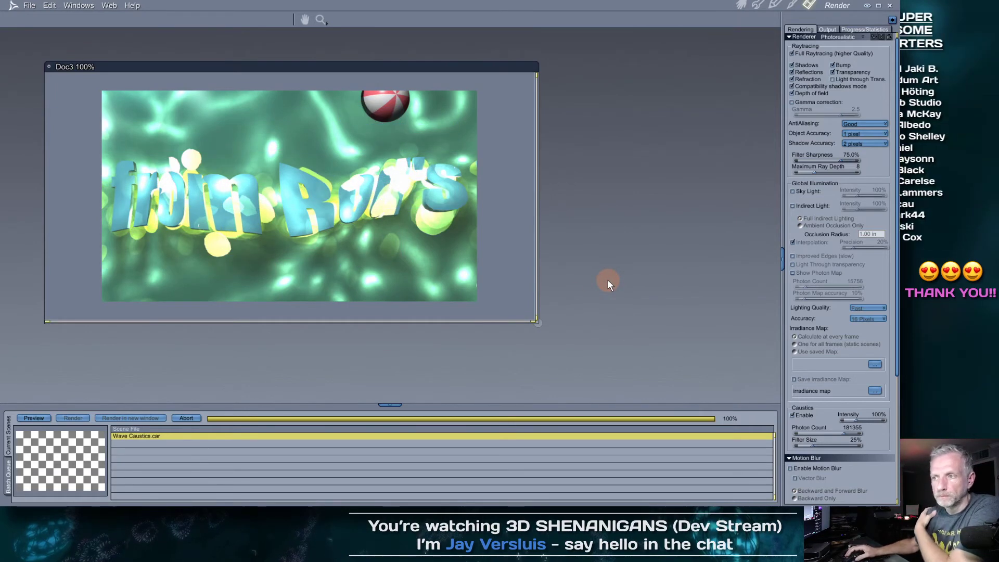
{"action": "scroll", "coordinate": [879, 423], "scroll_direction": "down", "scroll_amount": 8}
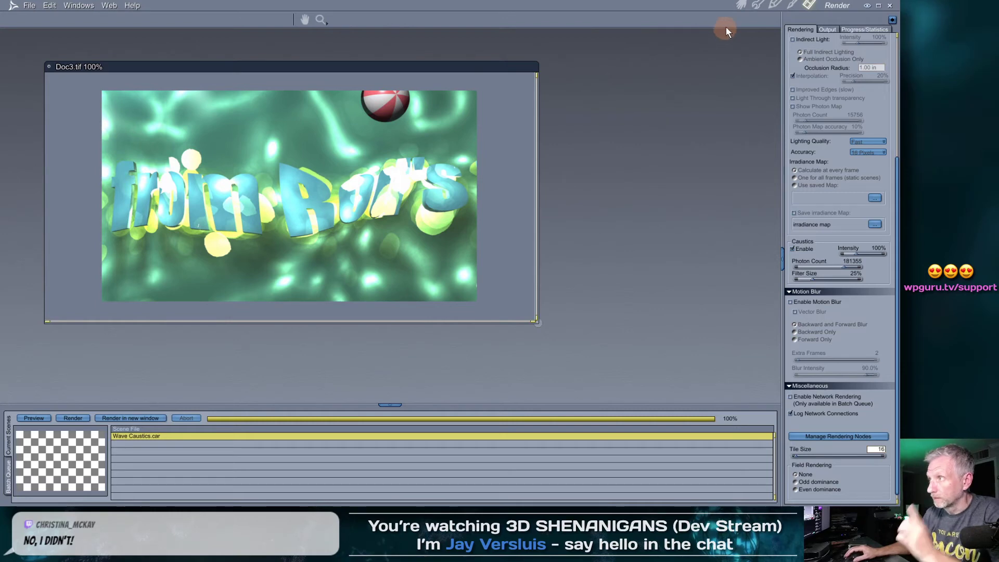
{"action": "left_click", "coordinate": [742, 7]}
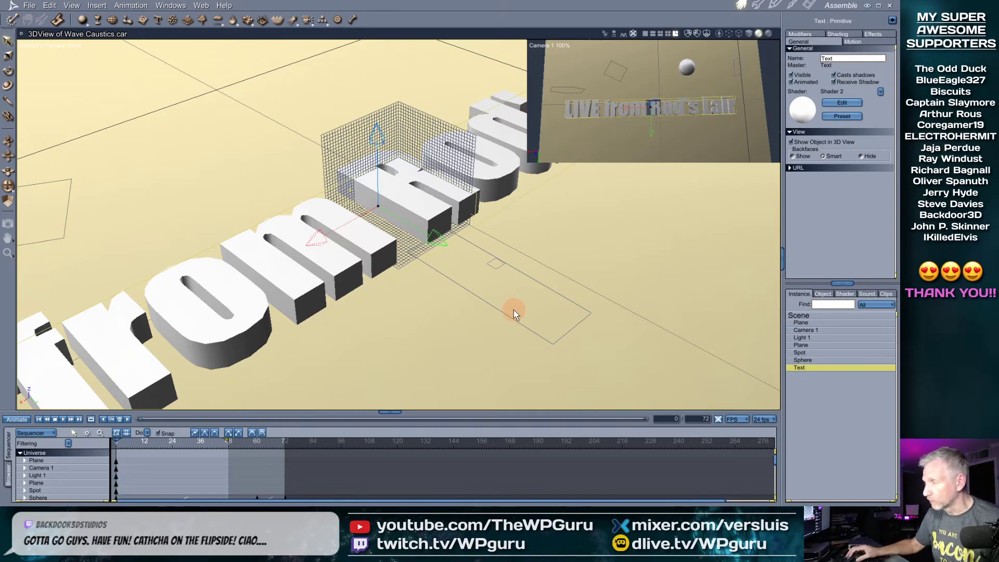
Hide the right and back wall grids and orbit to show the whole title
{"action": "mouse_move", "coordinate": [513, 301]}
{"action": "middle_mouse_down"}
{"action": "mouse_move", "coordinate": [488, 318]}
{"action": "mouse_move", "coordinate": [502, 290]}
{"action": "middle_mouse_up"}
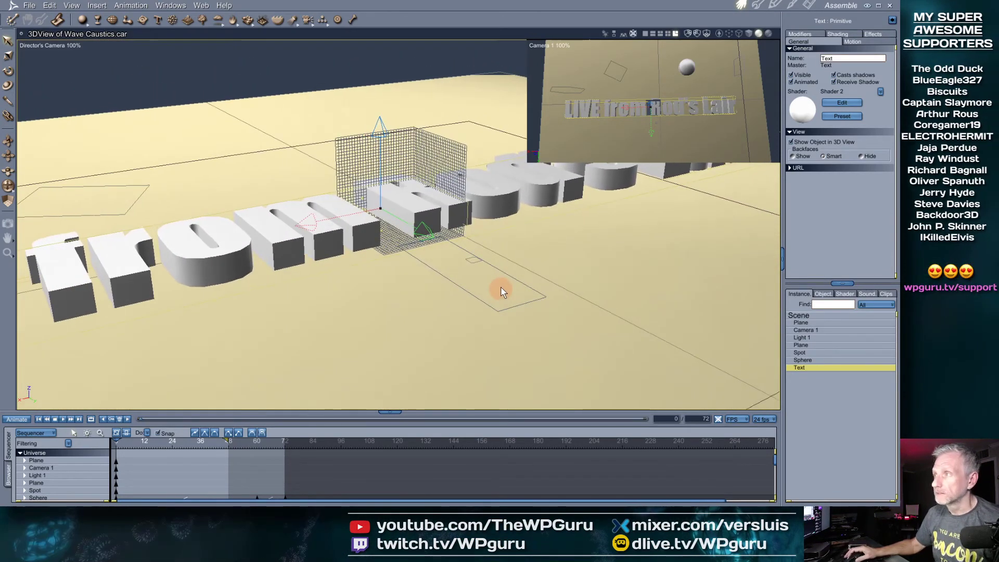
{"action": "left_click", "coordinate": [689, 32]}
{"action": "left_click", "coordinate": [695, 34]}
{"action": "middle_click_drag", "start_coordinate": [442, 192], "coordinate": [424, 205]}
{"action": "left_click", "coordinate": [424, 257]}
{"action": "middle_click_drag", "start_coordinate": [340, 280], "coordinate": [552, 263]}
{"action": "scroll", "coordinate": [552, 263], "scroll_direction": "down", "scroll_amount": 1}
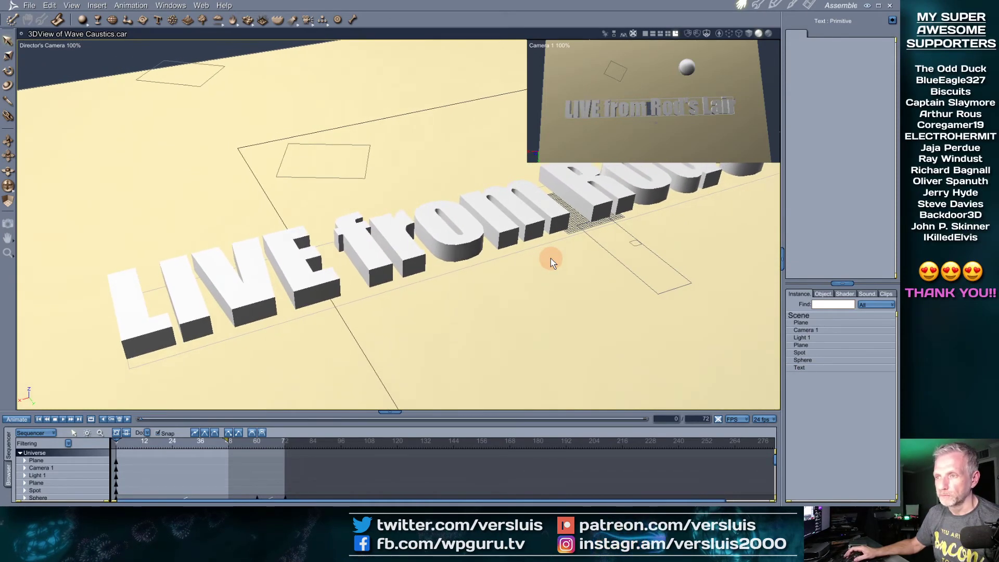
{"action": "scroll", "coordinate": [537, 269], "scroll_direction": "down", "scroll_amount": 5}
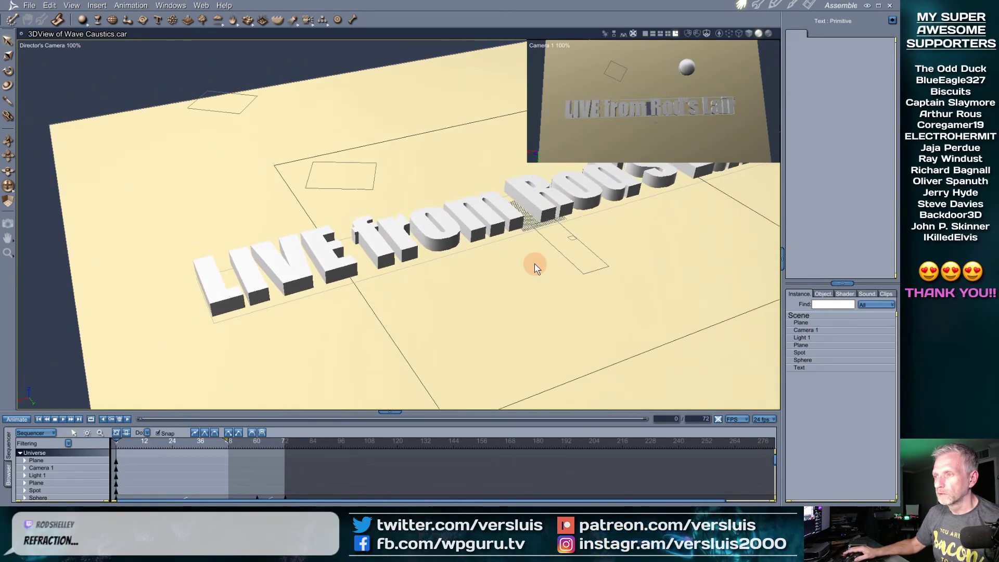
{"action": "scroll", "coordinate": [536, 267], "scroll_direction": "down", "scroll_amount": 5}
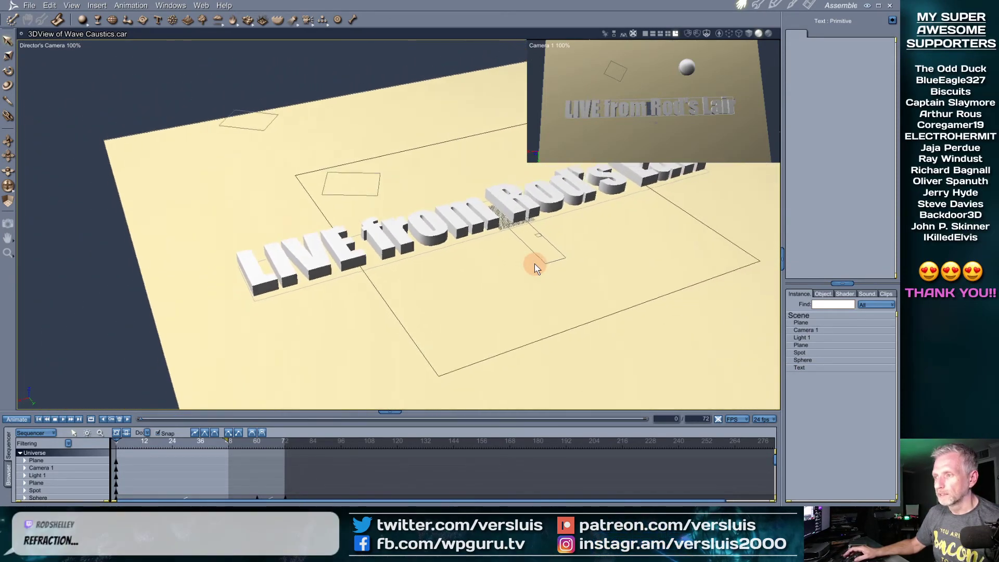
{"action": "scroll", "coordinate": [535, 264], "scroll_direction": "down", "scroll_amount": 4}
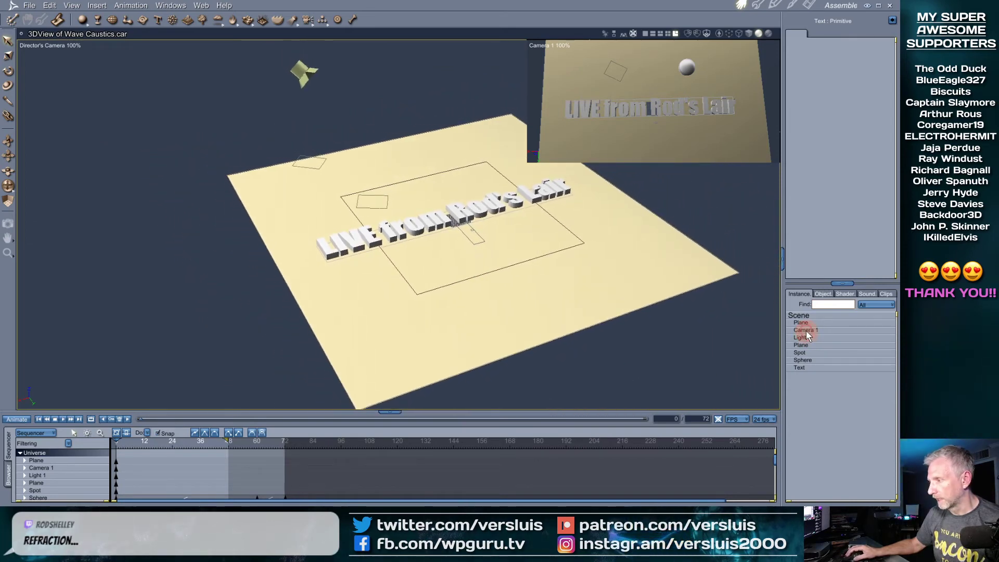
Select Camera 1, try moving it with the plane, undo the move, and re-orbit
{"action": "left_click", "coordinate": [806, 330]}
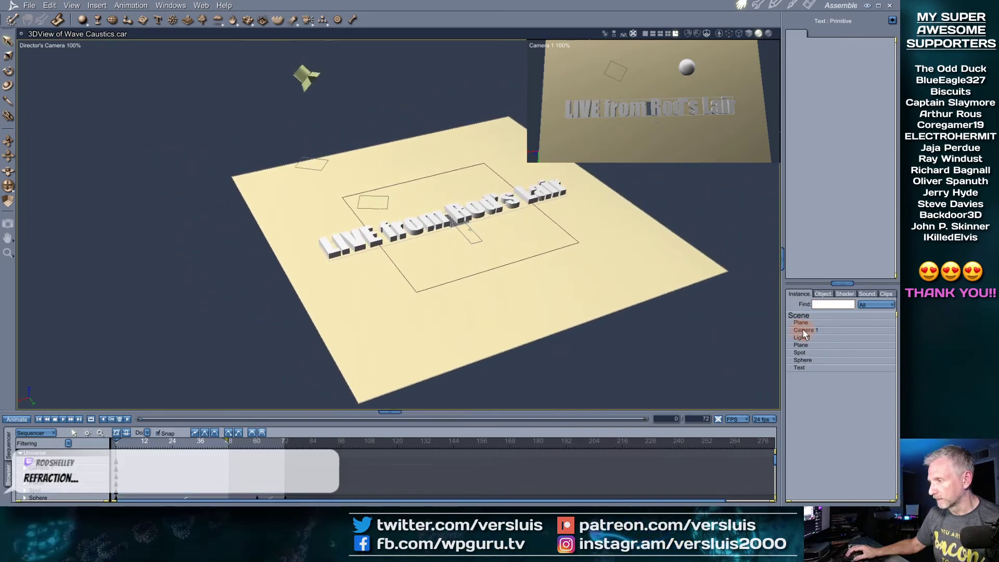
{"action": "scroll", "coordinate": [467, 273], "scroll_direction": "down", "scroll_amount": 5}
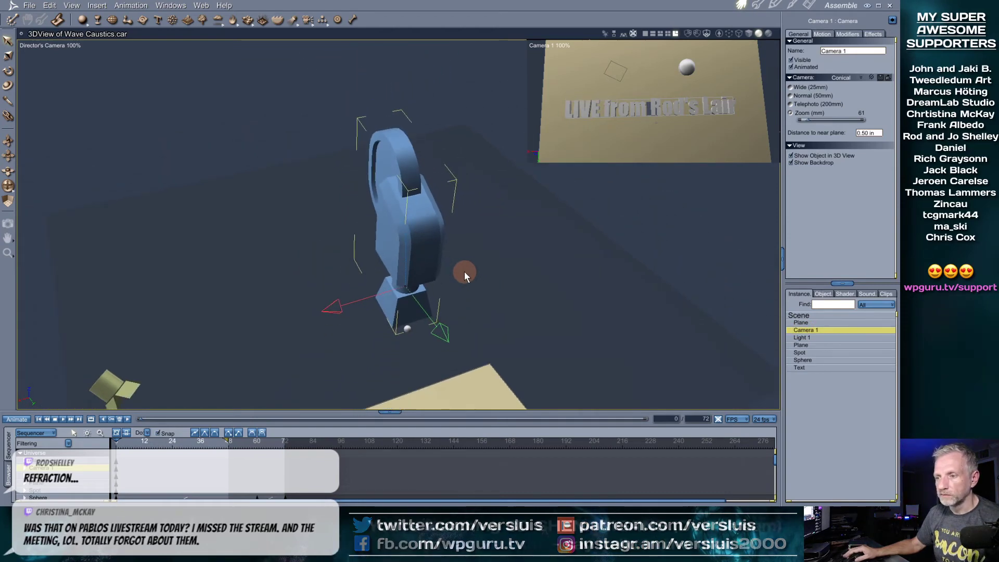
{"action": "scroll", "coordinate": [464, 271], "scroll_direction": "down", "scroll_amount": 5}
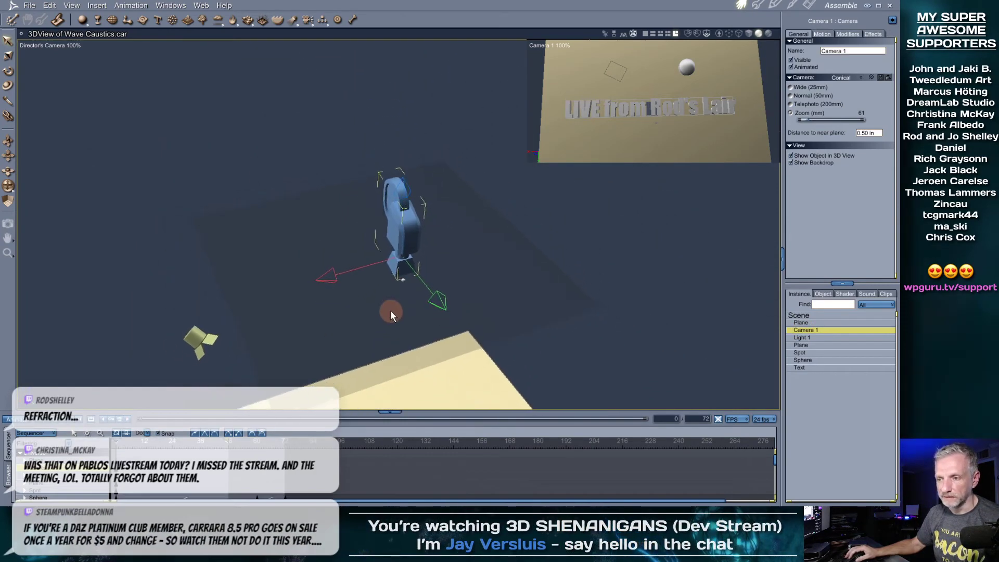
{"action": "middle_click_drag", "start_coordinate": [392, 315], "coordinate": [423, 299]}
{"action": "left_click_drag", "start_coordinate": [422, 295], "coordinate": [439, 223], "text": "shift"}
{"action": "middle_click_drag", "start_coordinate": [439, 224], "coordinate": [410, 205]}
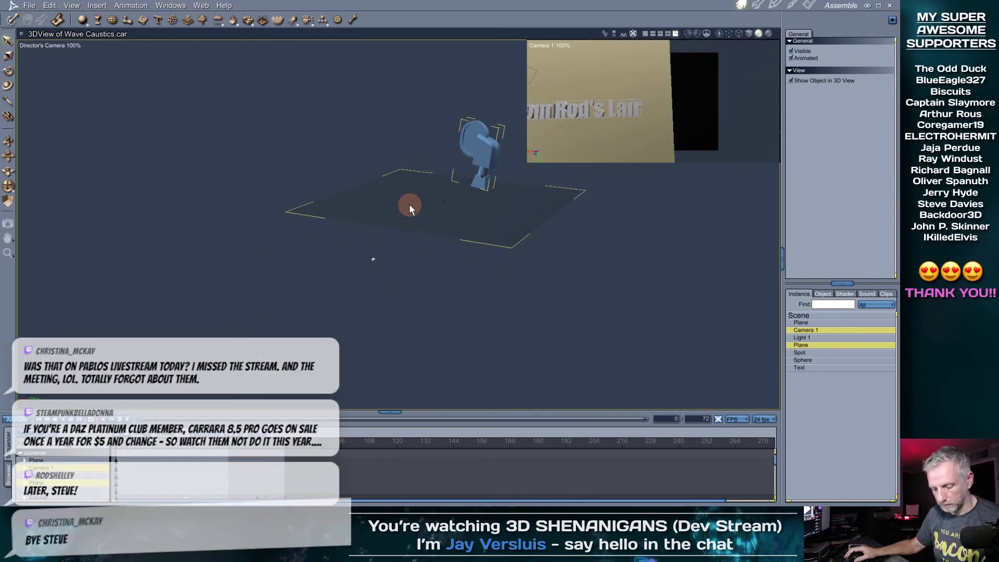
{"action": "key", "text": "ctrl+z"}
{"action": "middle_click_drag", "start_coordinate": [520, 330], "coordinate": [486, 289], "text": "alt"}
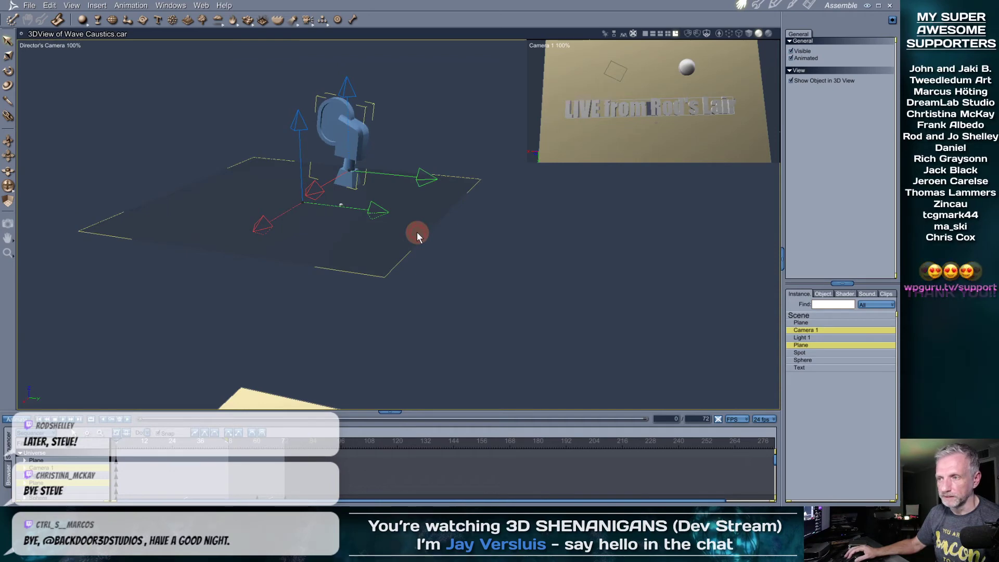
{"action": "middle_click_drag", "start_coordinate": [425, 272], "coordinate": [384, 334], "text": "alt"}
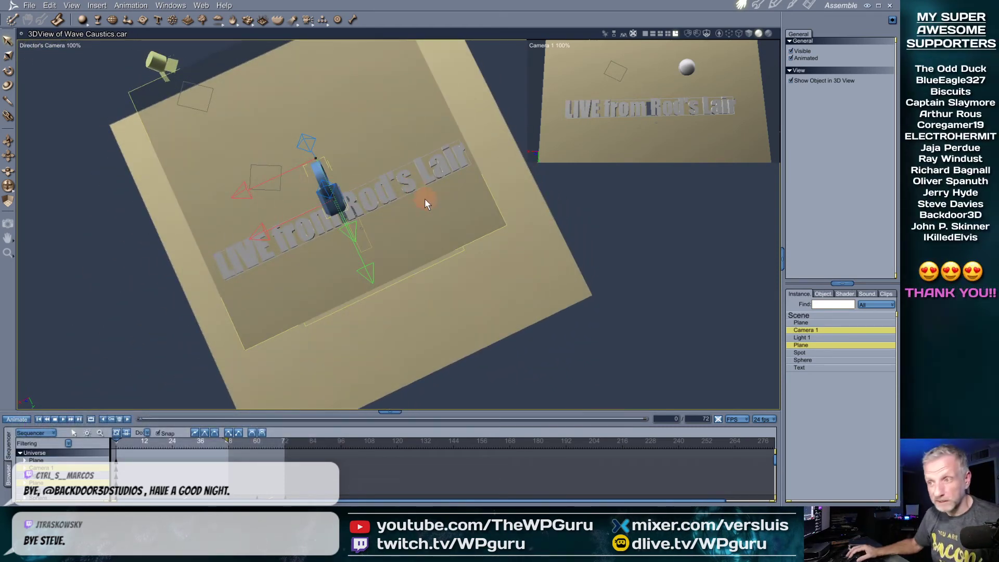
{"action": "middle_click_drag", "start_coordinate": [418, 216], "coordinate": [431, 191], "text": "alt"}
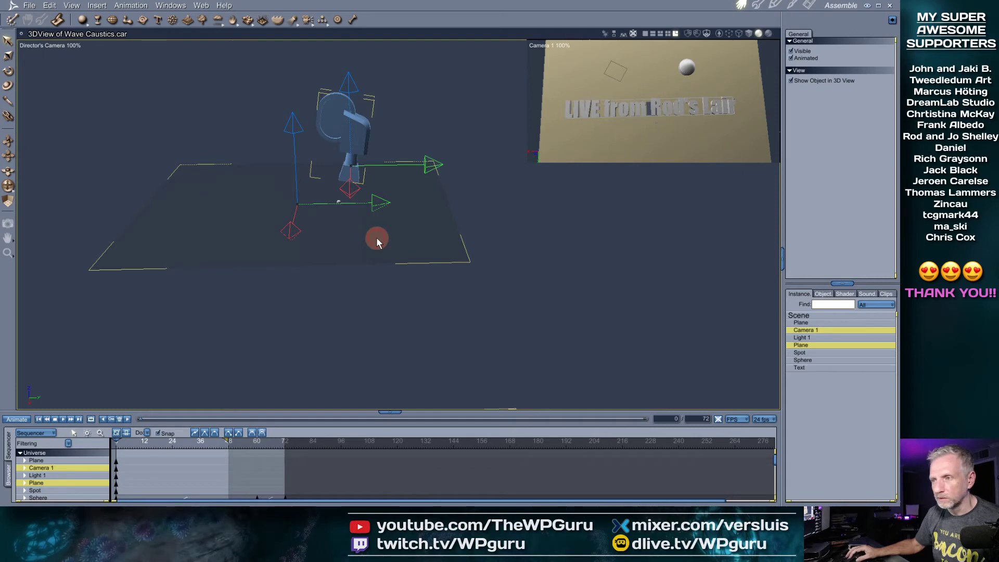
Select the water plane, show the enlarged Glass shader library, and open the plane's shader
{"action": "left_click", "coordinate": [813, 346]}
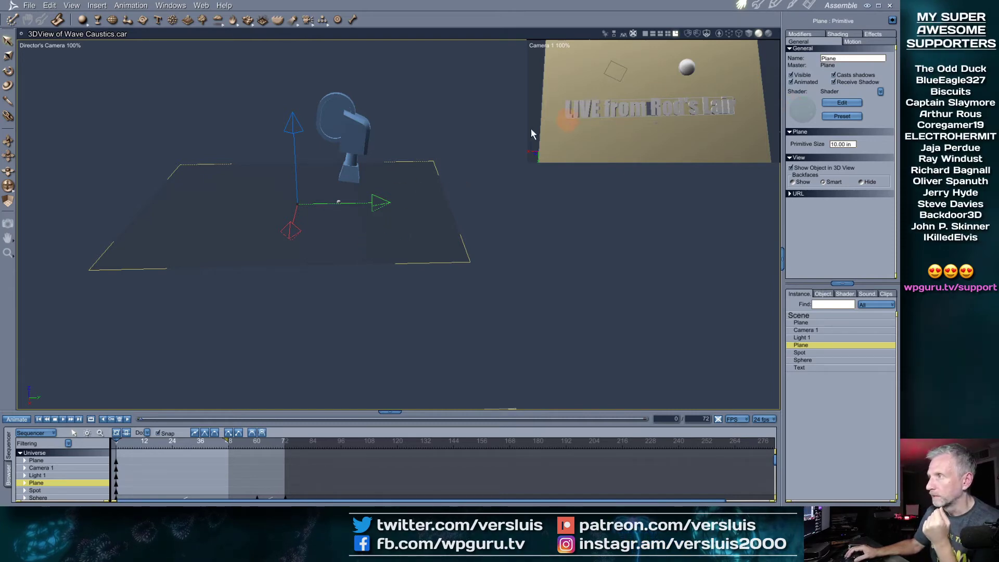
{"action": "left_click", "coordinate": [9, 474]}
{"action": "left_click_drag", "start_coordinate": [240, 411], "coordinate": [242, 334]}
{"action": "left_click", "coordinate": [78, 356]}
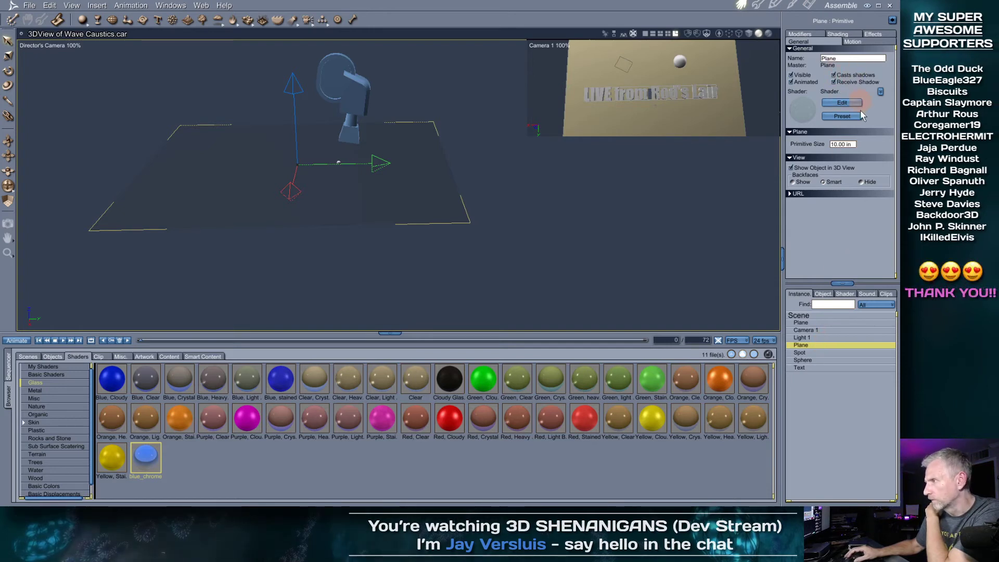
{"action": "left_click", "coordinate": [843, 34]}
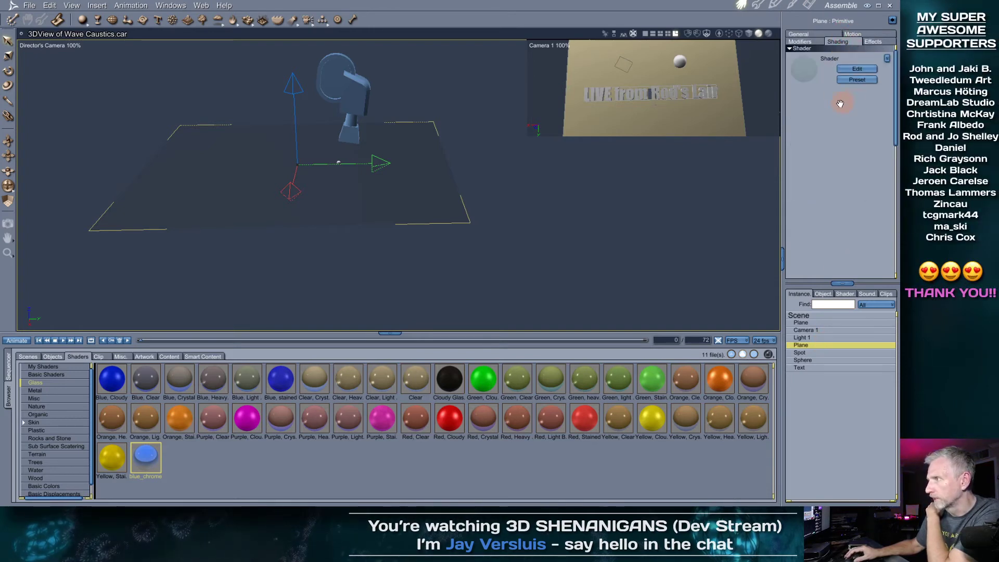
{"action": "left_click", "coordinate": [856, 69]}
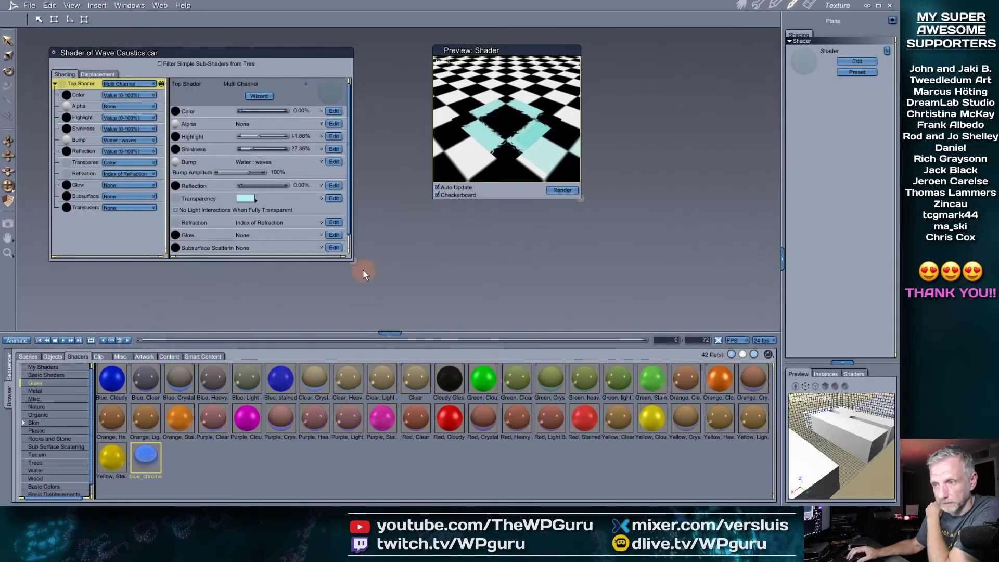
Enlarge the shader editor and preview, tilt the preview low, and open the Water refraction settings
{"action": "left_click_drag", "start_coordinate": [354, 261], "coordinate": [381, 299]}
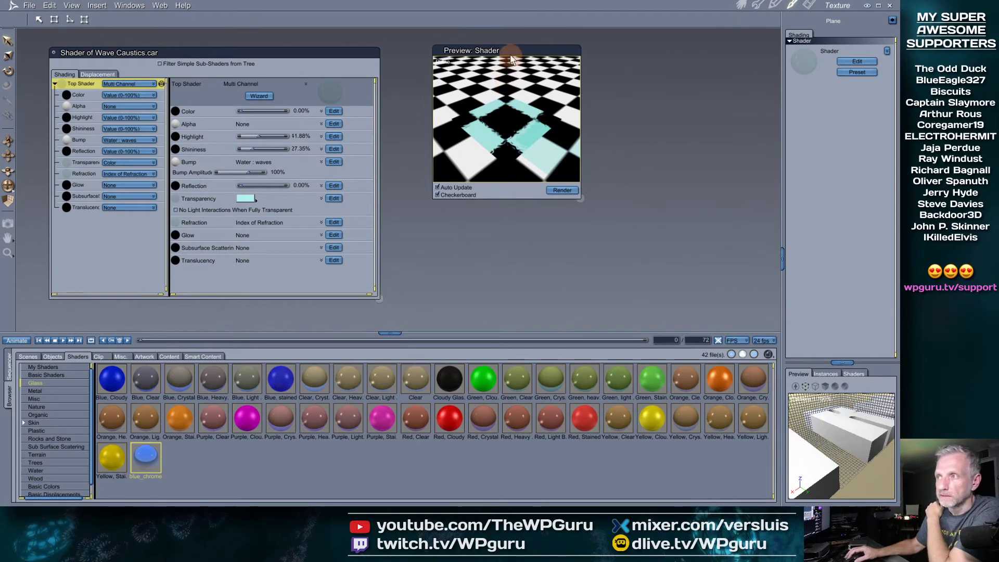
{"action": "left_click_drag", "start_coordinate": [512, 59], "coordinate": [482, 70]}
{"action": "left_click_drag", "start_coordinate": [552, 213], "coordinate": [629, 295]}
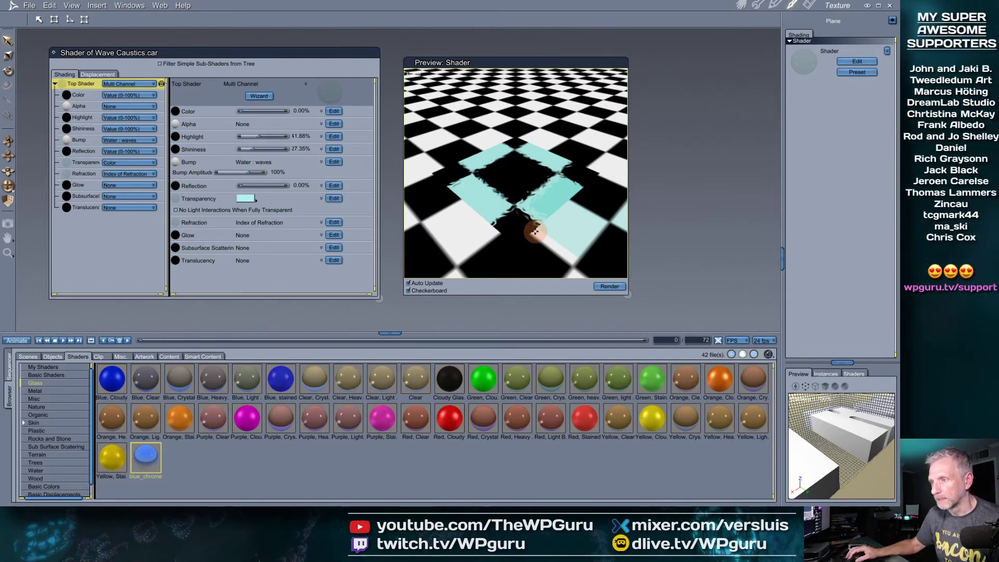
{"action": "left_click_drag", "start_coordinate": [534, 226], "coordinate": [554, 181]}
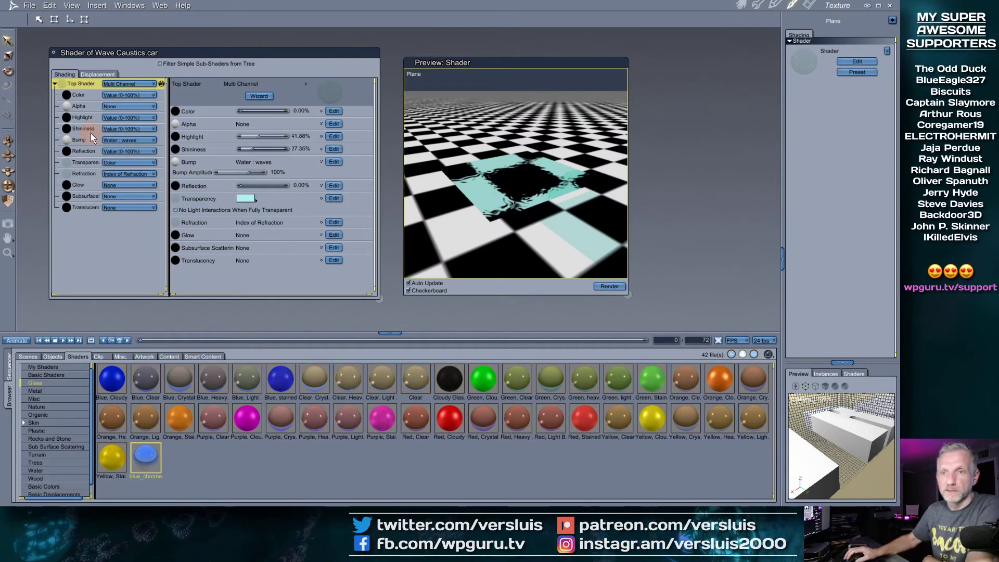
{"action": "left_click", "coordinate": [83, 174]}
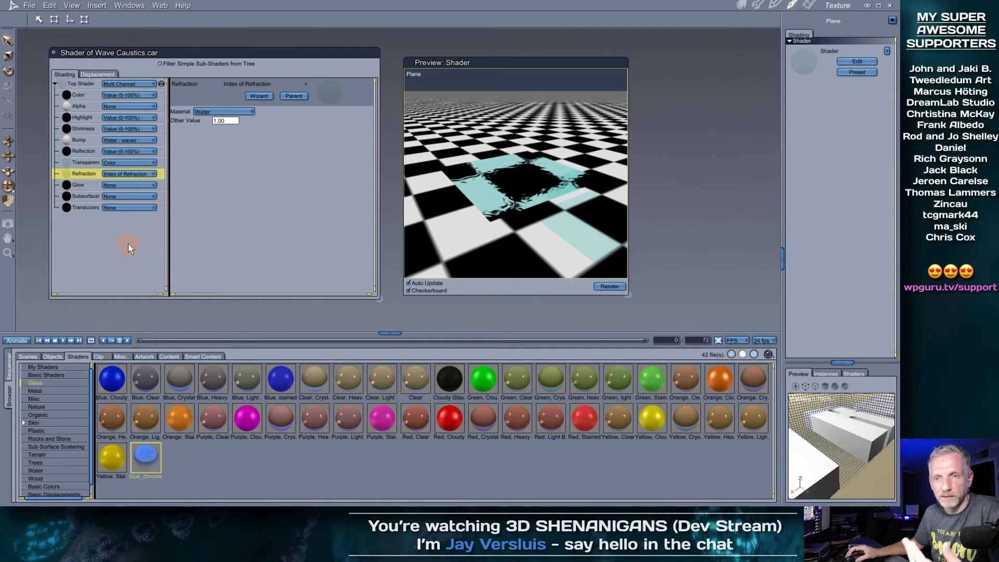
{"action": "left_click", "coordinate": [82, 186]}
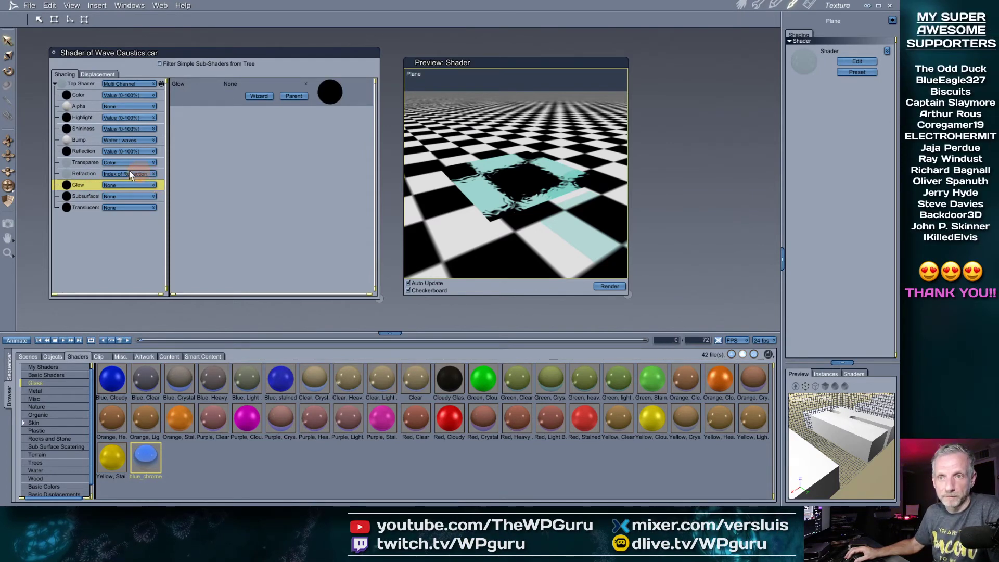
{"action": "left_click_drag", "start_coordinate": [90, 161], "coordinate": [183, 115]}
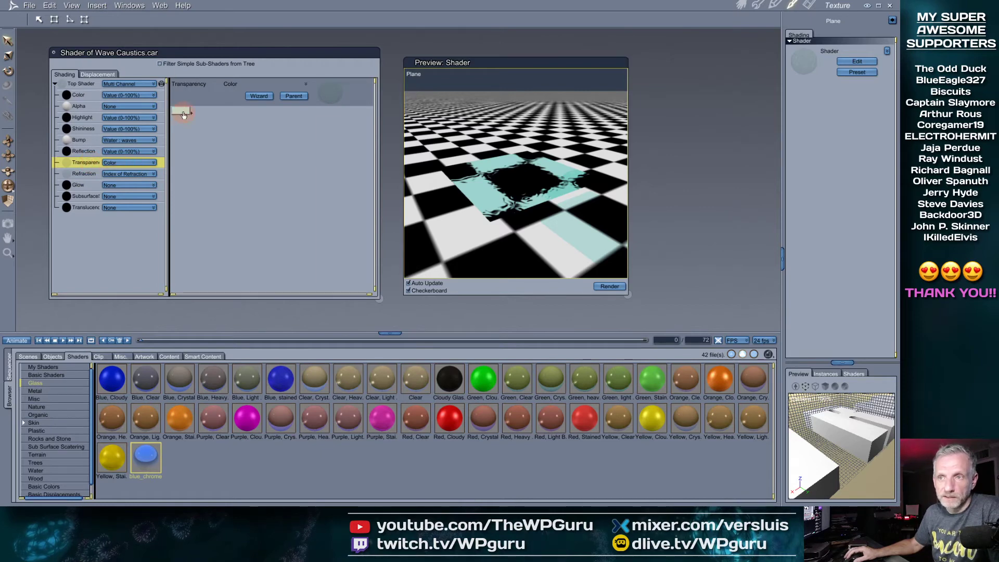
{"action": "left_click", "coordinate": [90, 175]}
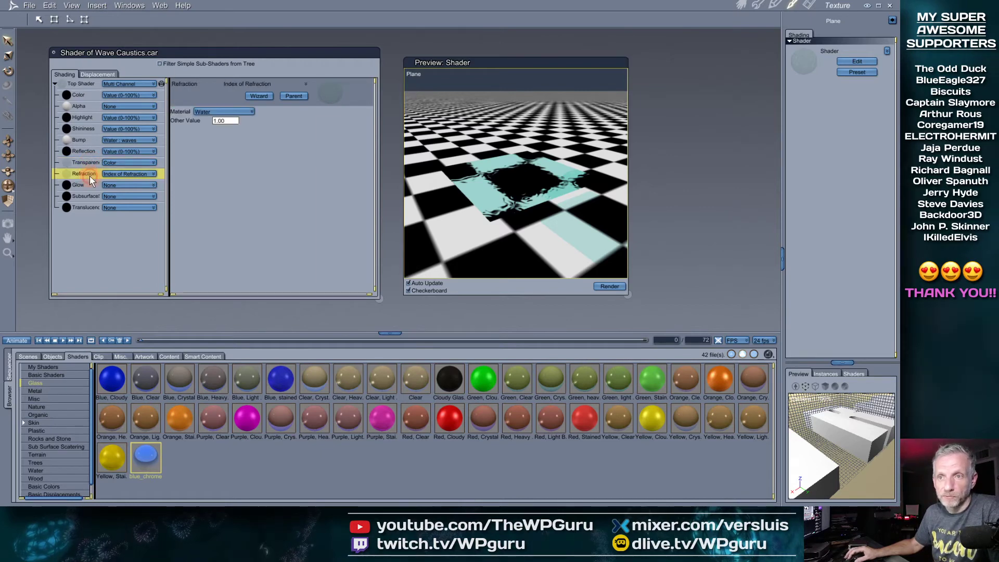
{"action": "left_click", "coordinate": [245, 112]}
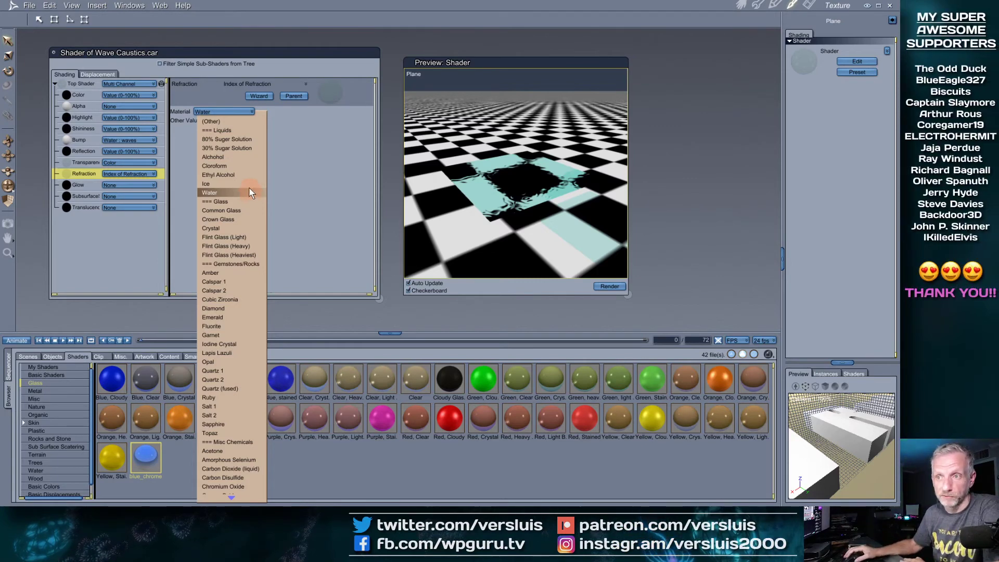
{"action": "left_click", "coordinate": [254, 148]}
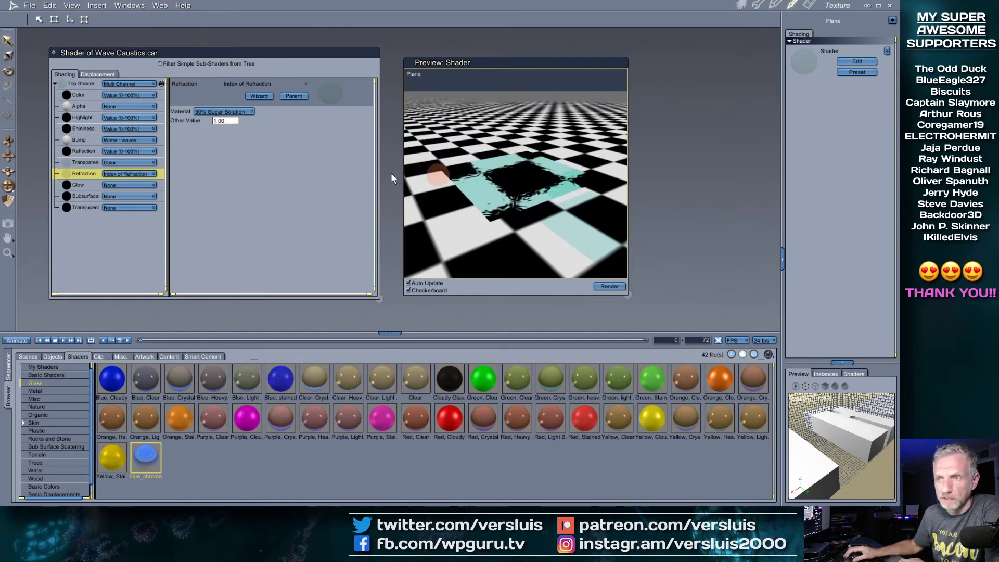
{"action": "left_click", "coordinate": [247, 112]}
{"action": "left_click", "coordinate": [232, 280]}
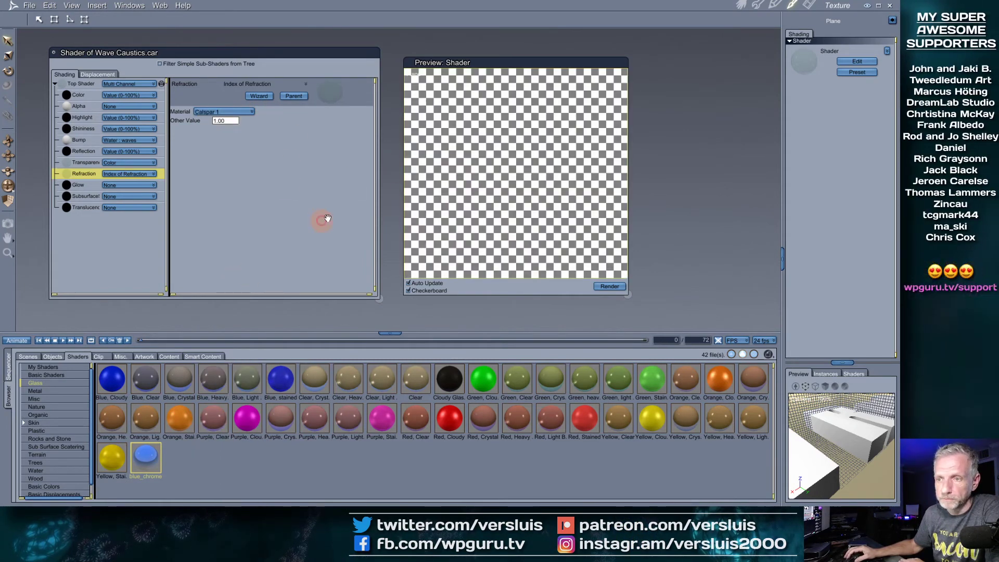
{"action": "left_click", "coordinate": [246, 112]}
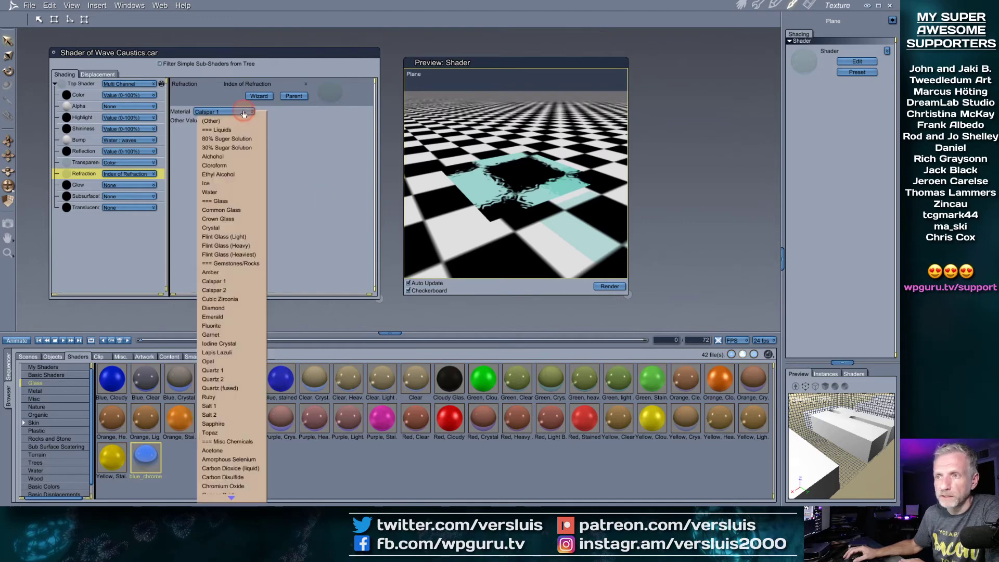
{"action": "left_click", "coordinate": [244, 337]}
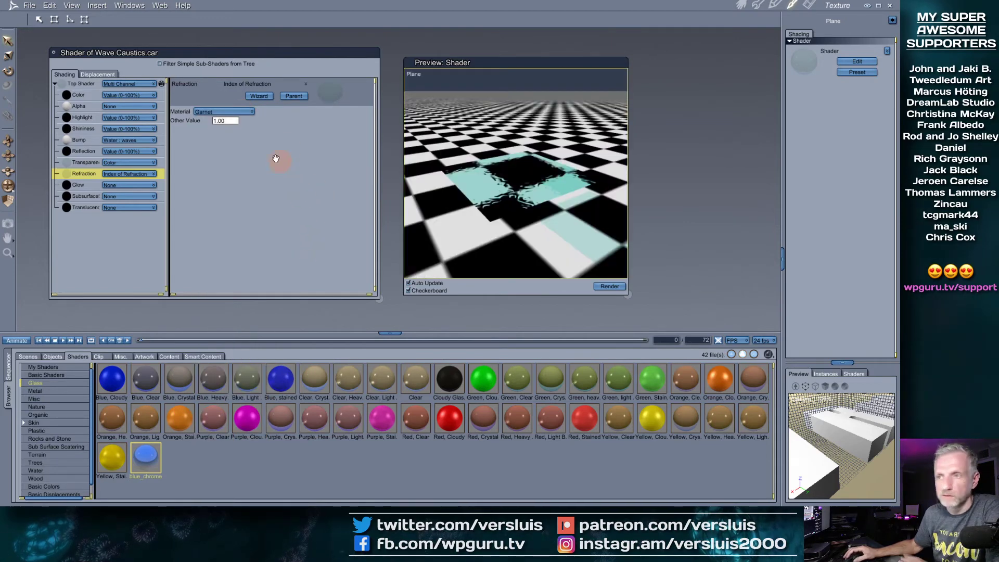
{"action": "left_click", "coordinate": [252, 112]}
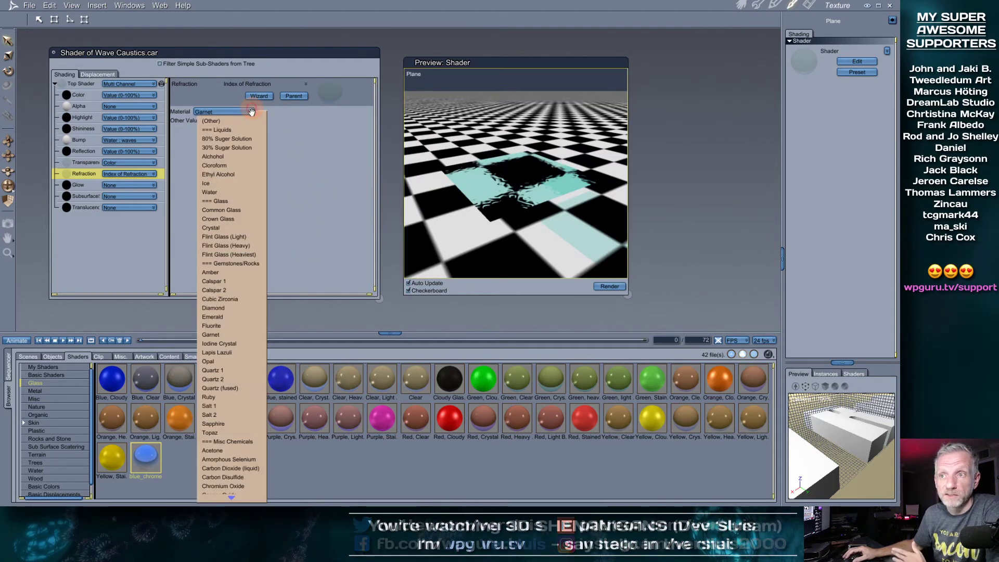
{"action": "left_click", "coordinate": [241, 192]}
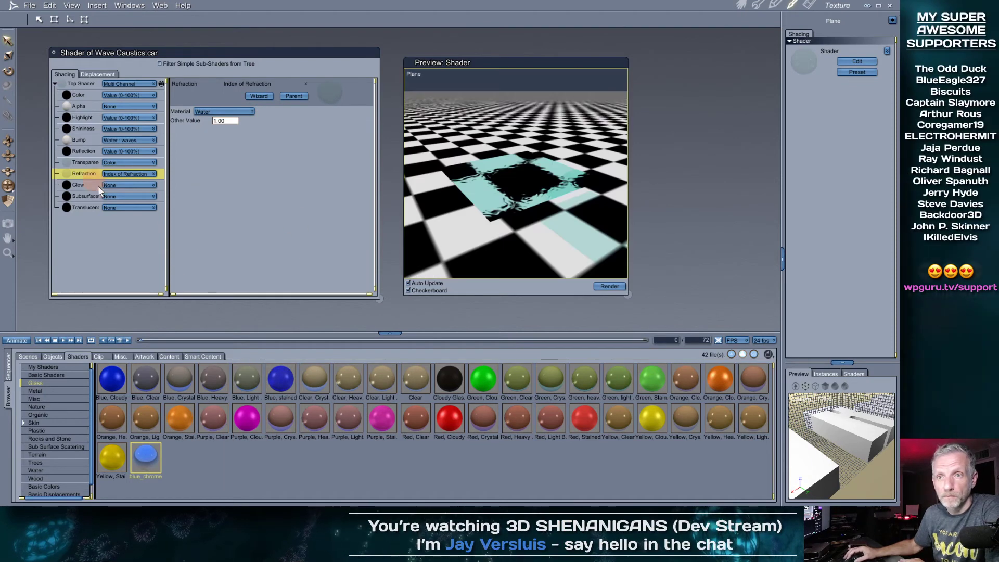
Shift the water shader's transparency colour to a lighter, fully saturated blue and start rendering
{"action": "left_click", "coordinate": [75, 162]}
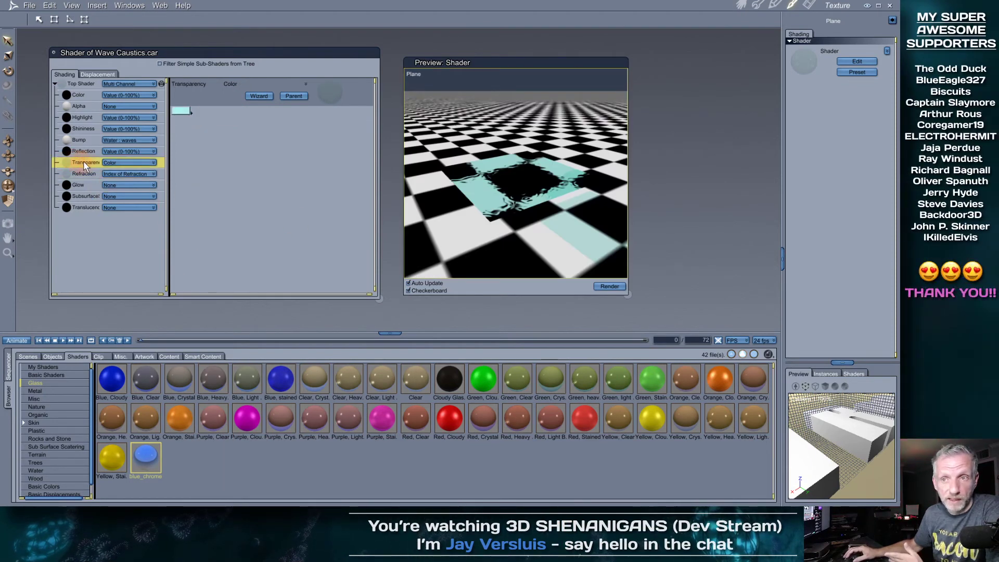
{"action": "left_click", "coordinate": [187, 113]}
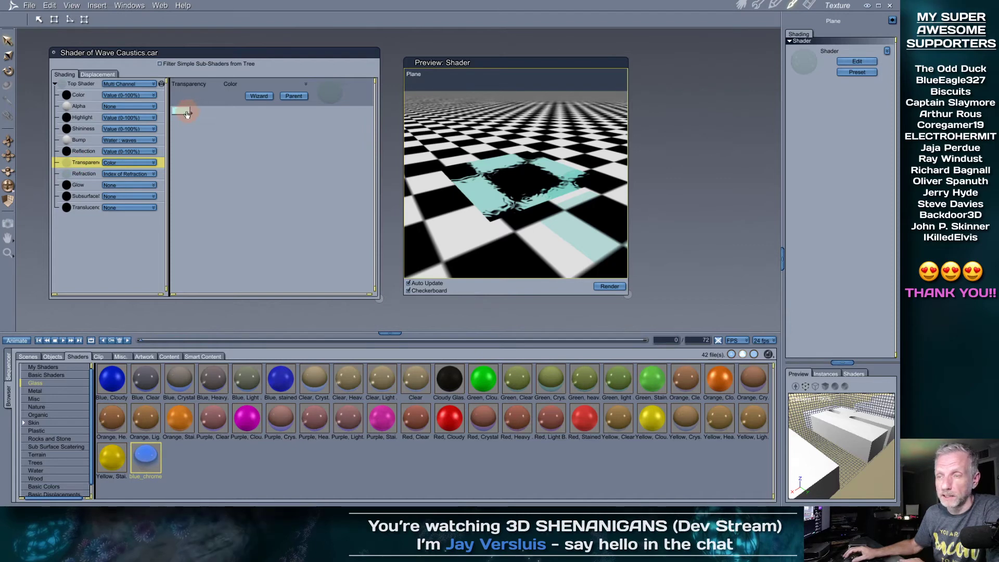
{"action": "mouse_move", "coordinate": [449, 341]}
{"action": "left_mouse_down"}
{"action": "mouse_move", "coordinate": [425, 320]}
{"action": "mouse_move", "coordinate": [439, 349]}
{"action": "left_mouse_up"}
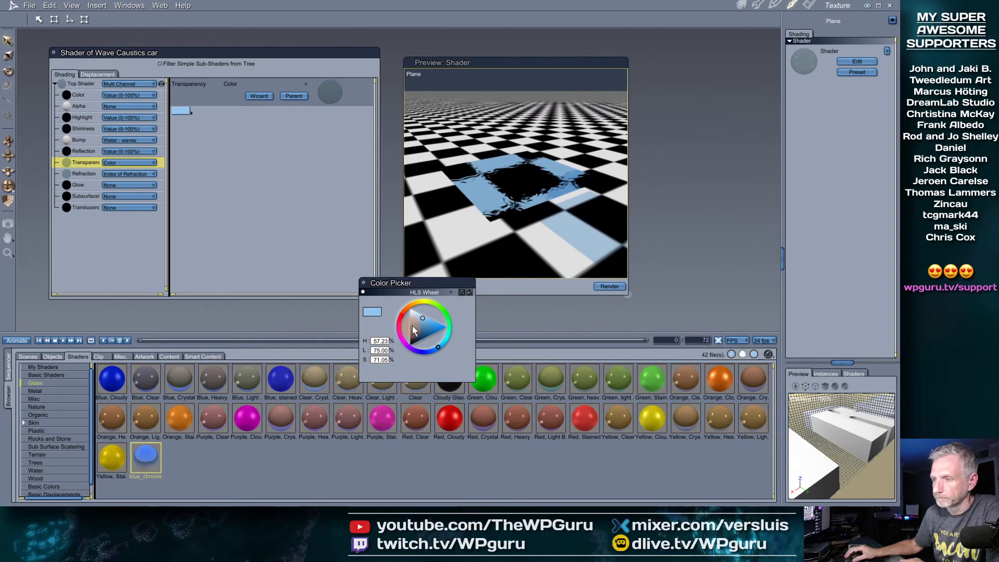
{"action": "left_click_drag", "start_coordinate": [422, 316], "coordinate": [419, 313]}
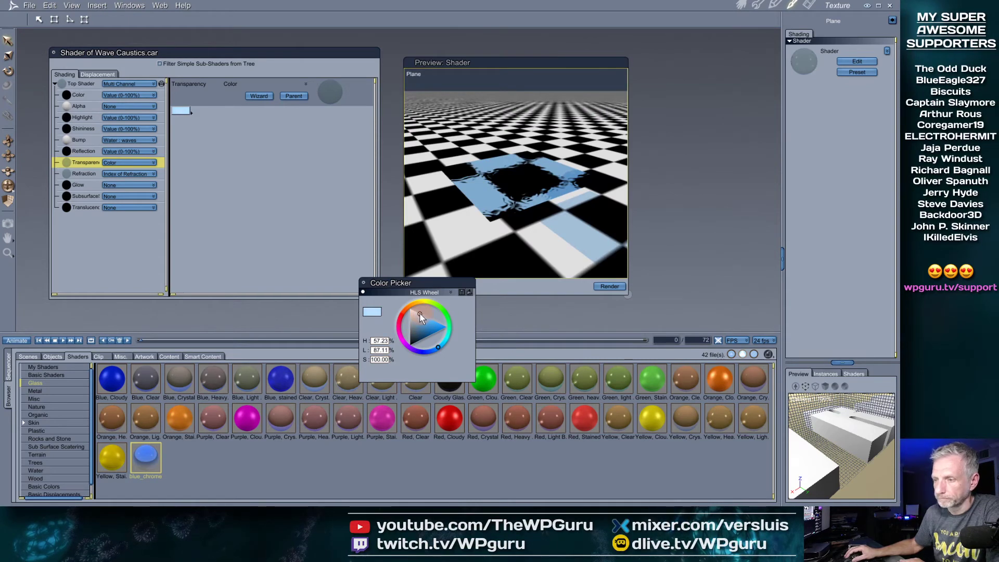
{"action": "left_click", "coordinate": [364, 282]}
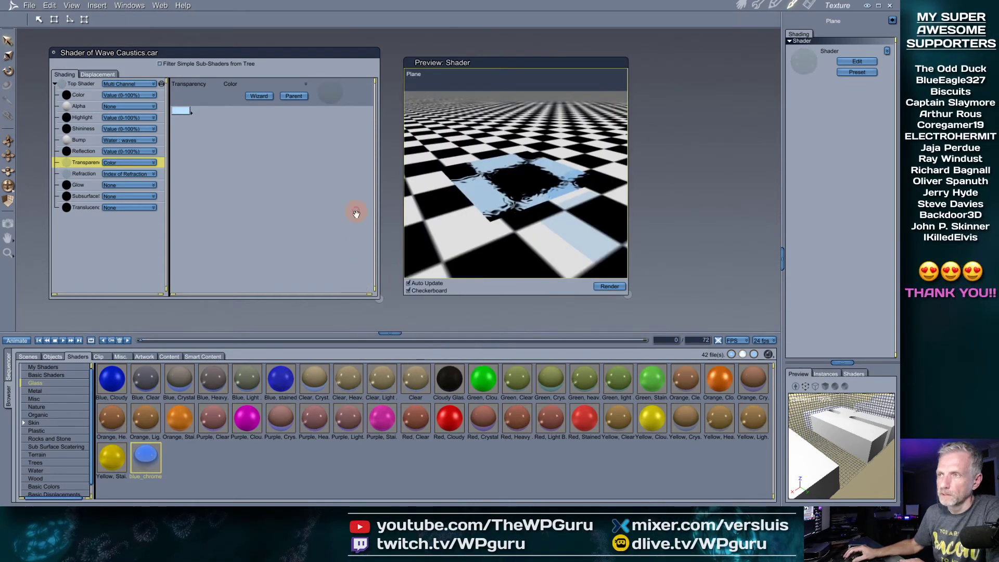
{"action": "left_click", "coordinate": [743, 8]}
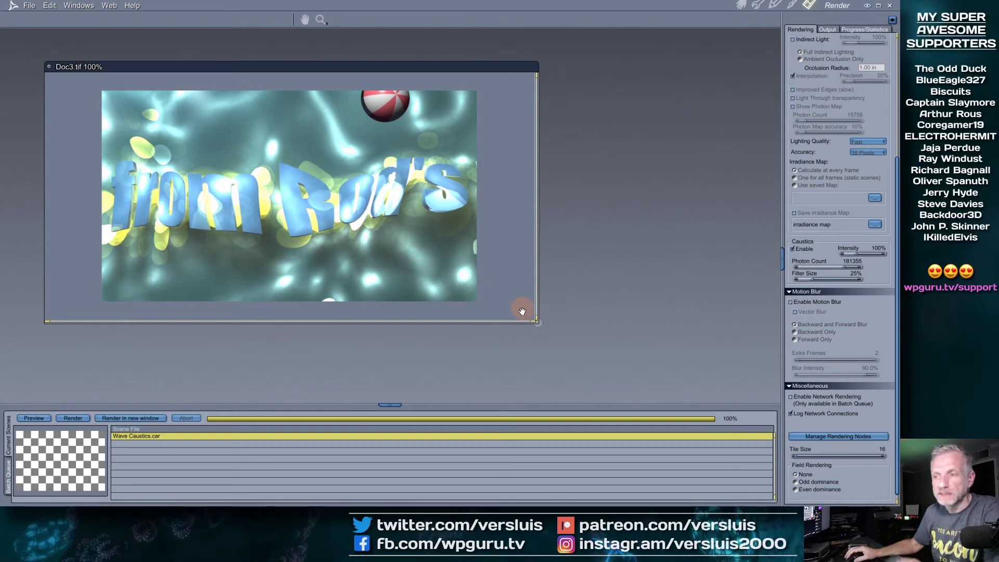
Go back to the Assemble room once the caustics render has finished
{"action": "left_click", "coordinate": [744, 5]}
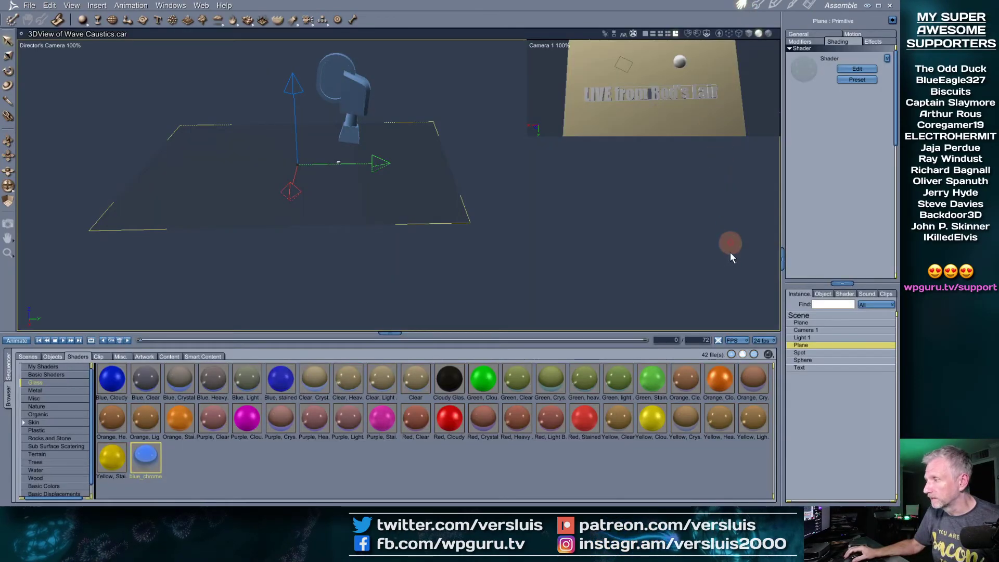
Turn off the Plane's Visible option and re-render the title without water
{"action": "left_click", "coordinate": [800, 34]}
{"action": "left_click", "coordinate": [791, 75]}
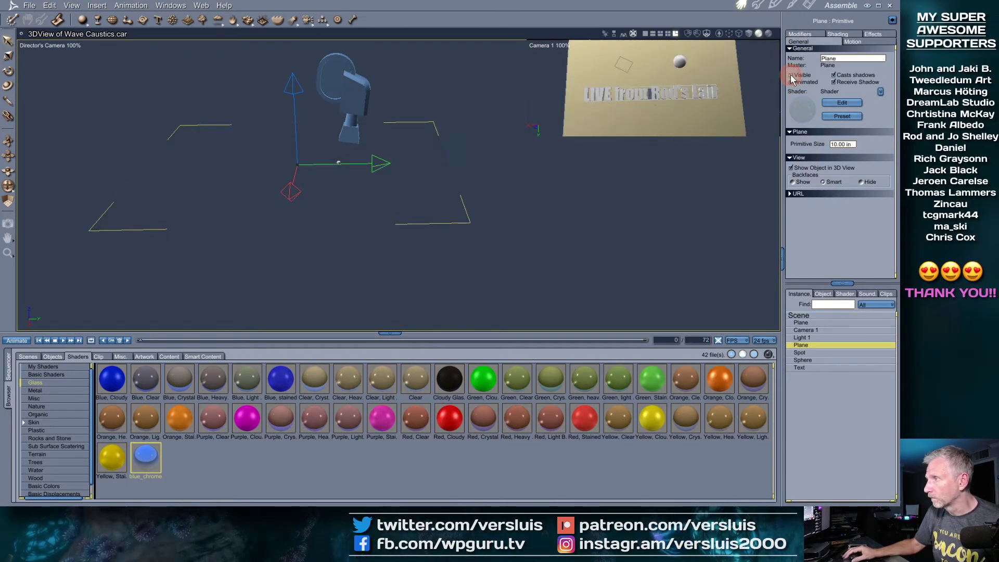
{"action": "left_click", "coordinate": [809, 6]}
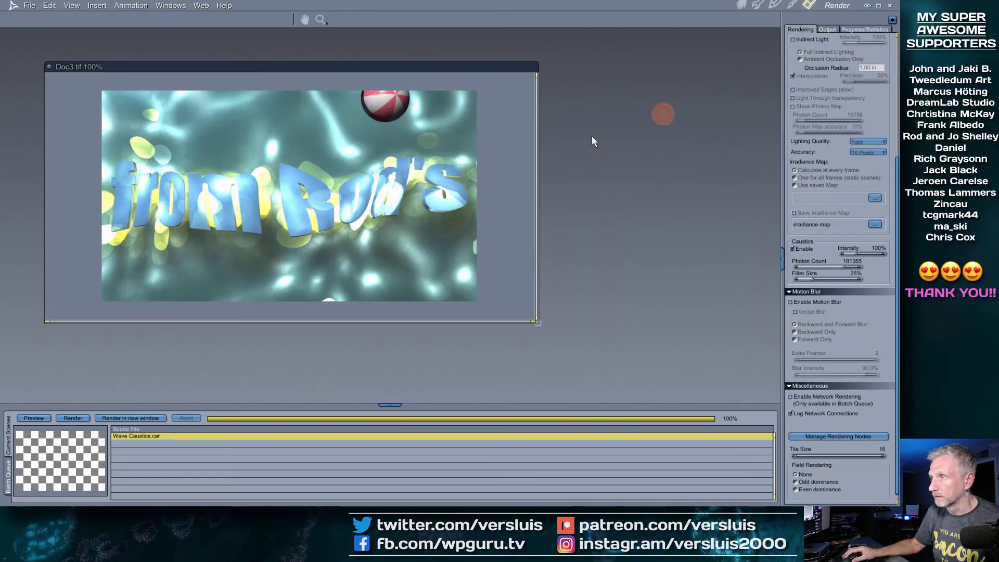
{"action": "key", "text": "ctrl+r"}
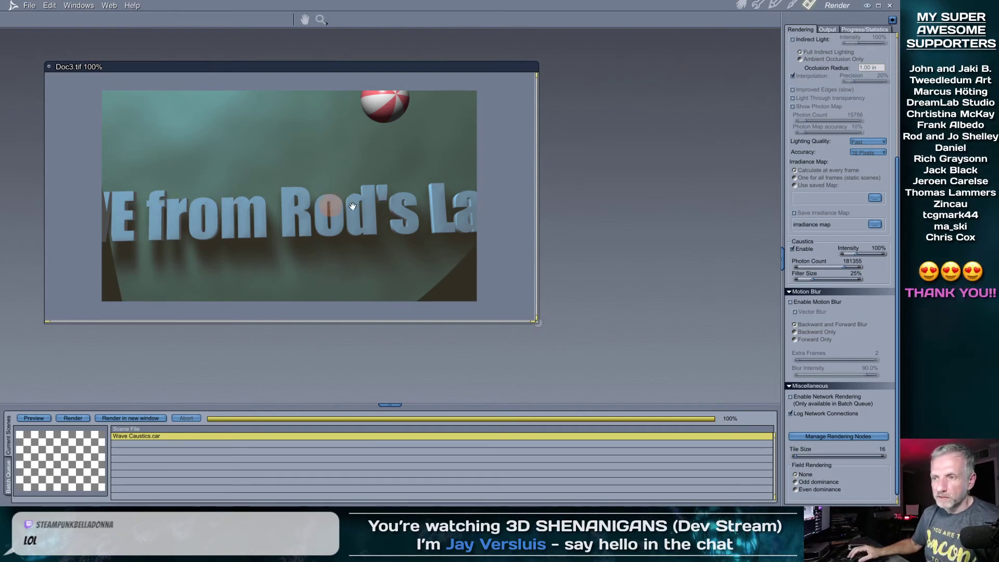
Make the water plane visible again, frame the 3D text, and orbit so it runs across the plane
{"action": "left_click", "coordinate": [740, 5]}
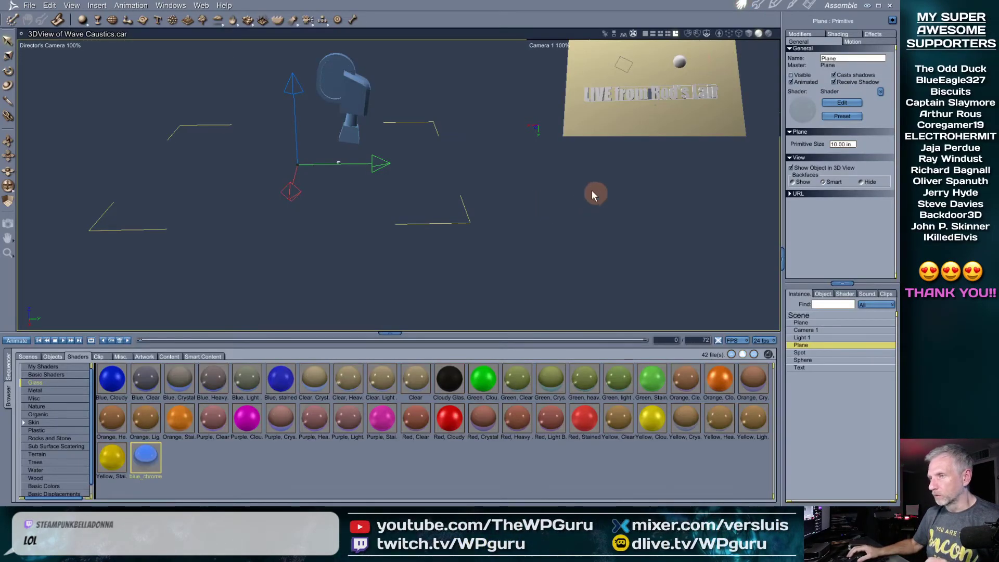
{"action": "left_click", "coordinate": [790, 75]}
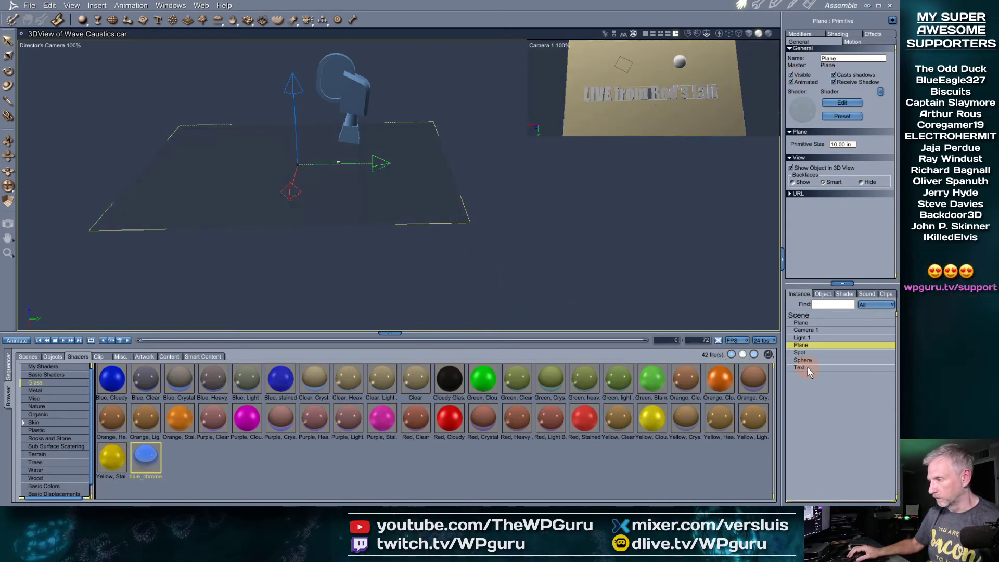
{"action": "left_click", "coordinate": [700, 239]}
{"action": "key", "text": "0"}
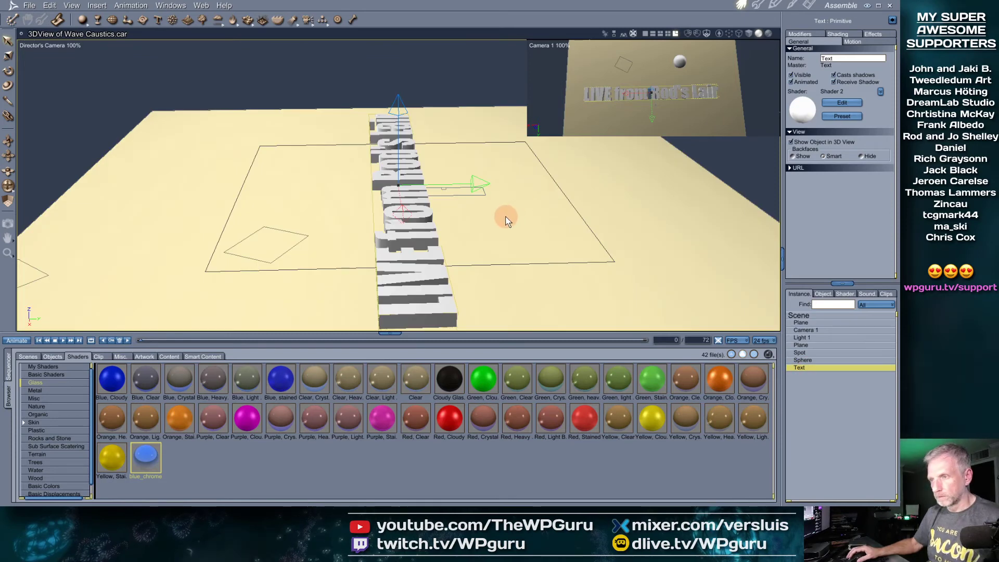
{"action": "scroll", "coordinate": [506, 216], "scroll_direction": "down", "scroll_amount": 3}
{"action": "middle_click_drag", "start_coordinate": [506, 218], "coordinate": [432, 238]}
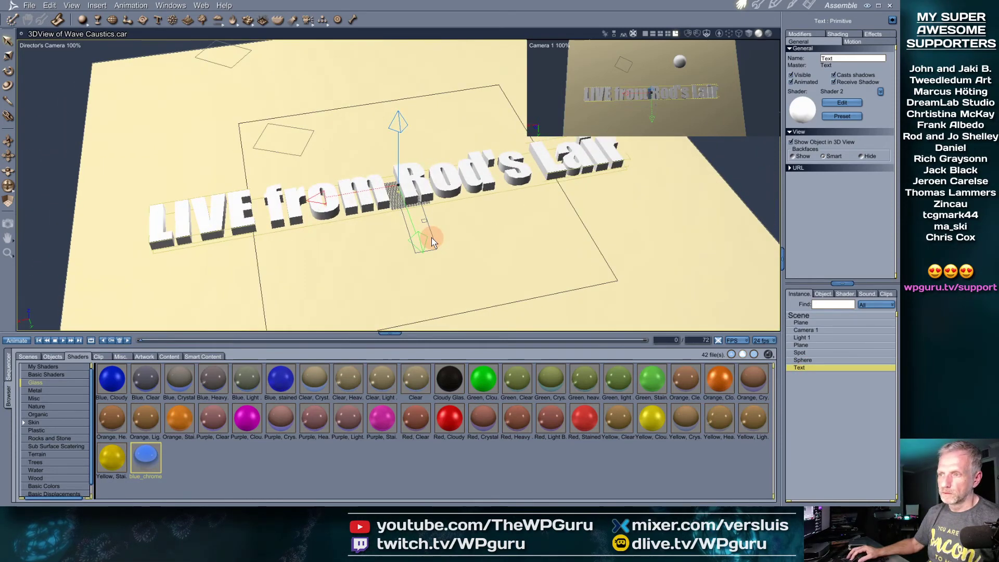
{"action": "left_click", "coordinate": [29, 6]}
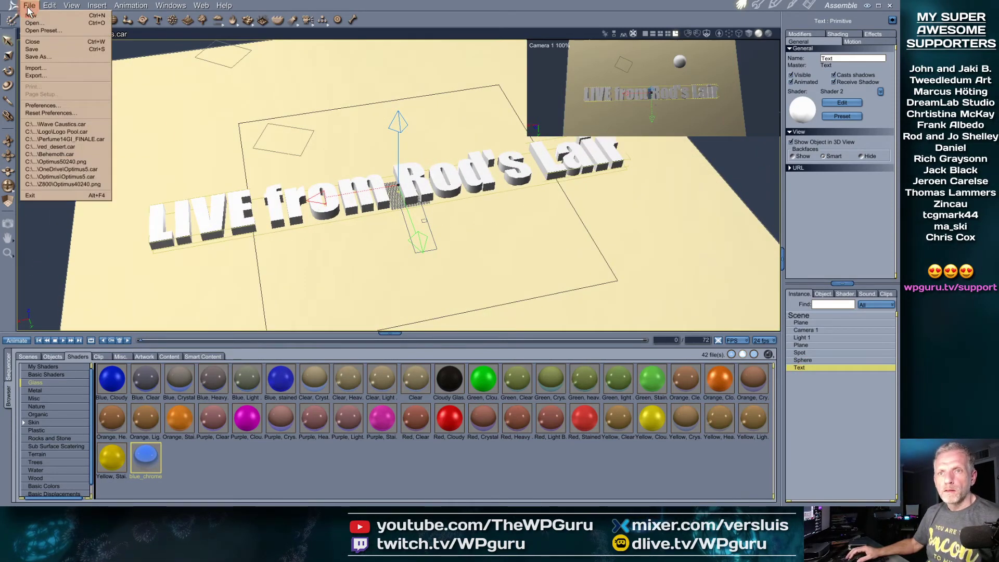
Start an object import and browse from Desktop and Documents to the C: drive's Users folder
{"action": "left_click", "coordinate": [53, 65]}
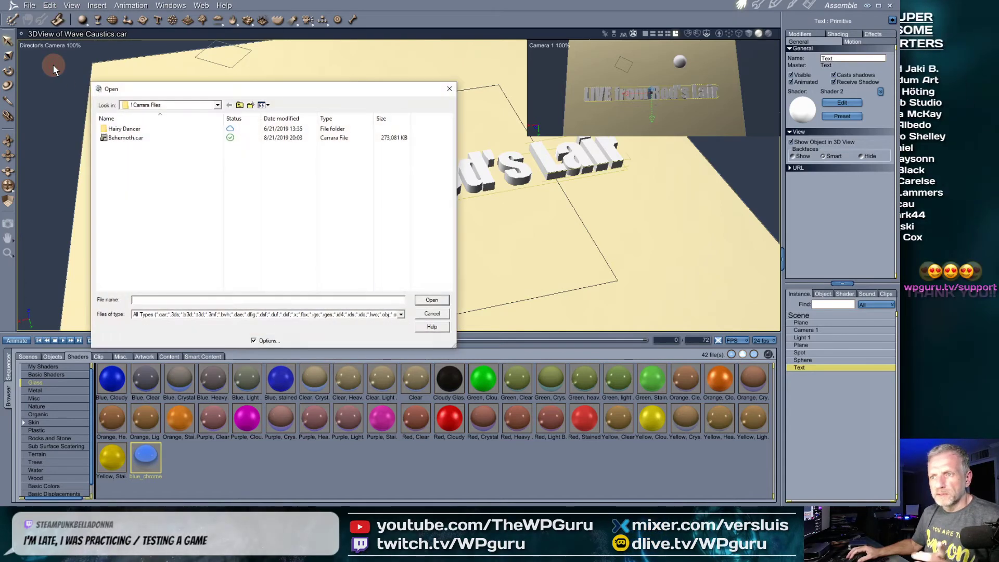
{"action": "left_click", "coordinate": [217, 105]}
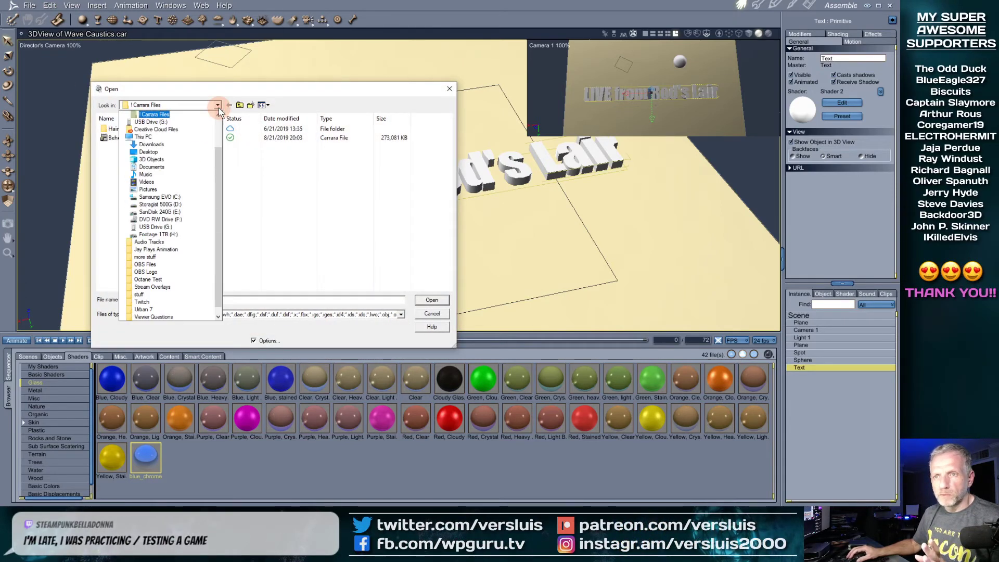
{"action": "left_click", "coordinate": [156, 153]}
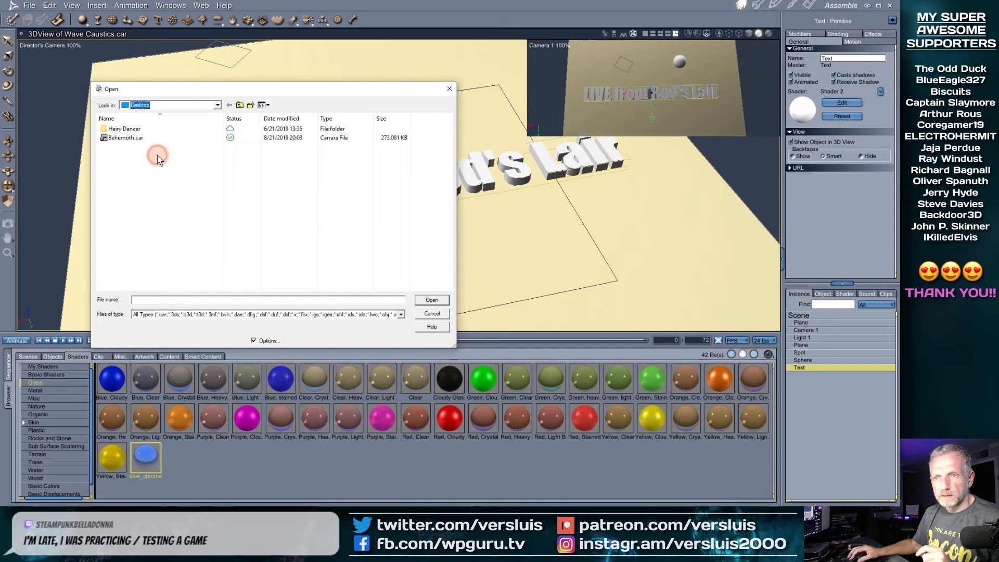
{"action": "left_click", "coordinate": [239, 105]}
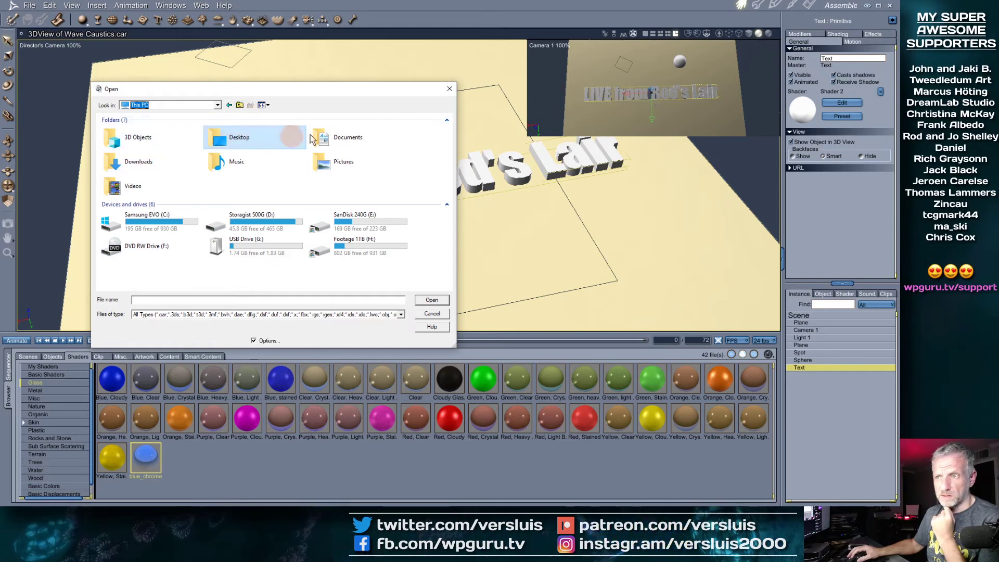
{"action": "double_click", "coordinate": [321, 137]}
{"action": "double_click", "coordinate": [138, 129]}
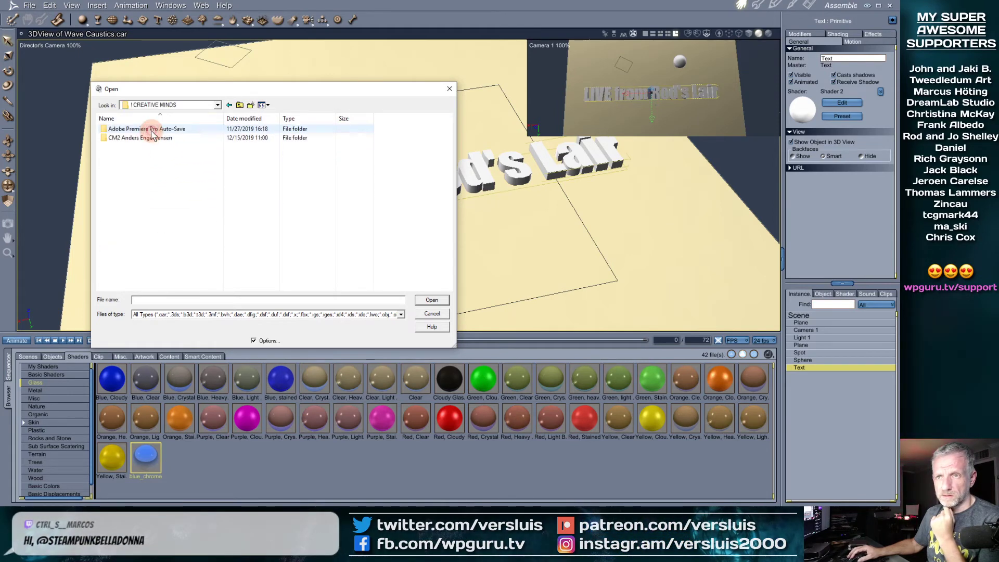
{"action": "left_click", "coordinate": [240, 105]}
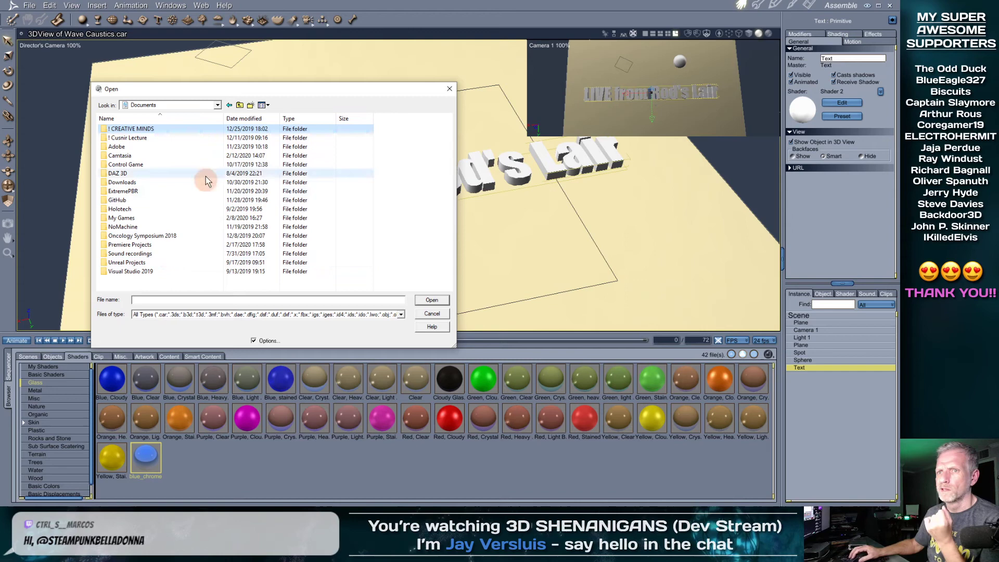
{"action": "left_click", "coordinate": [239, 105]}
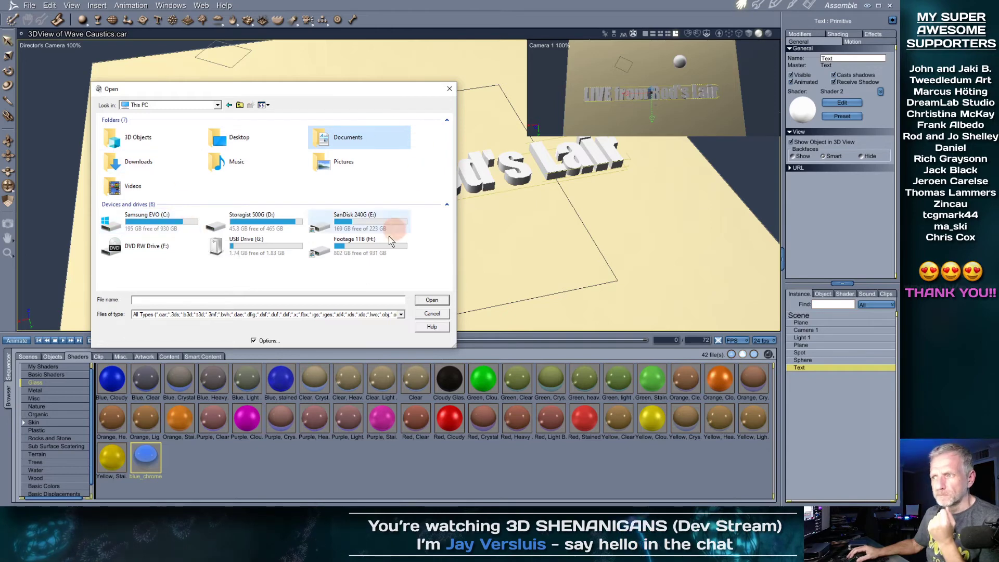
{"action": "double_click", "coordinate": [154, 224]}
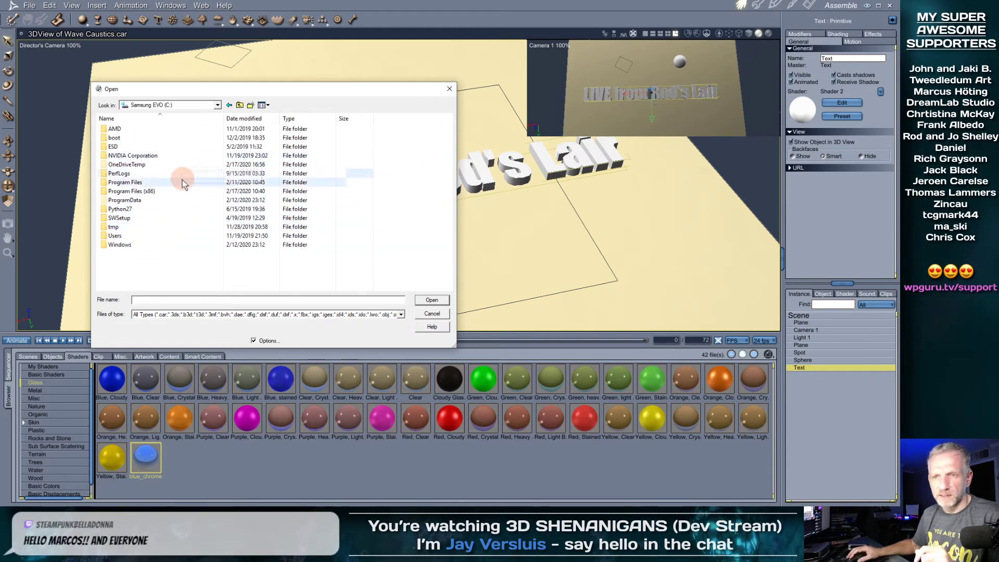
{"action": "double_click", "coordinate": [131, 236]}
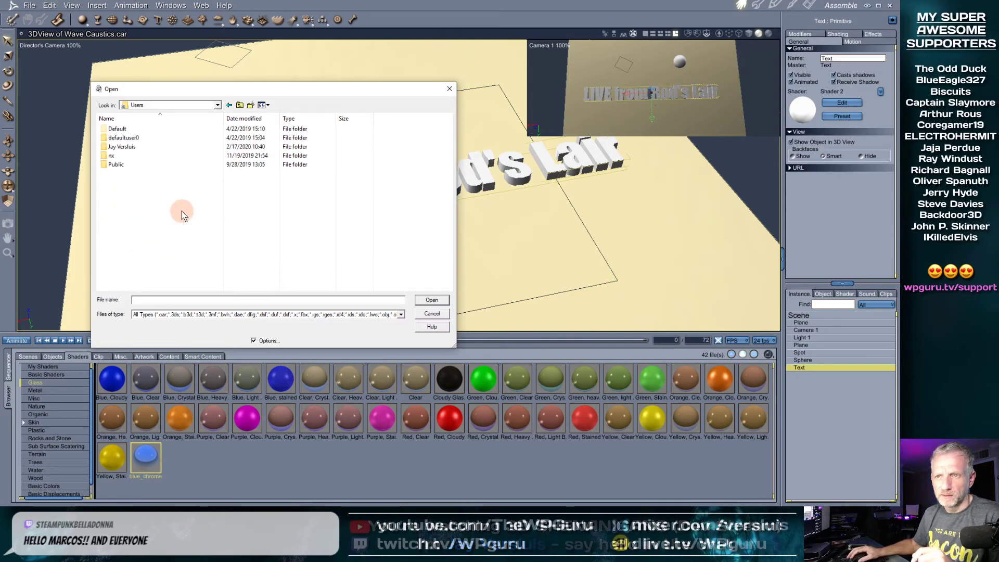
Navigate through Creative Cloud Files and ! Blender Files to 3D Shenanigans Logo and open Logo-Flyout.obj
{"action": "left_click_drag", "start_coordinate": [277, 96], "coordinate": [256, 72]}
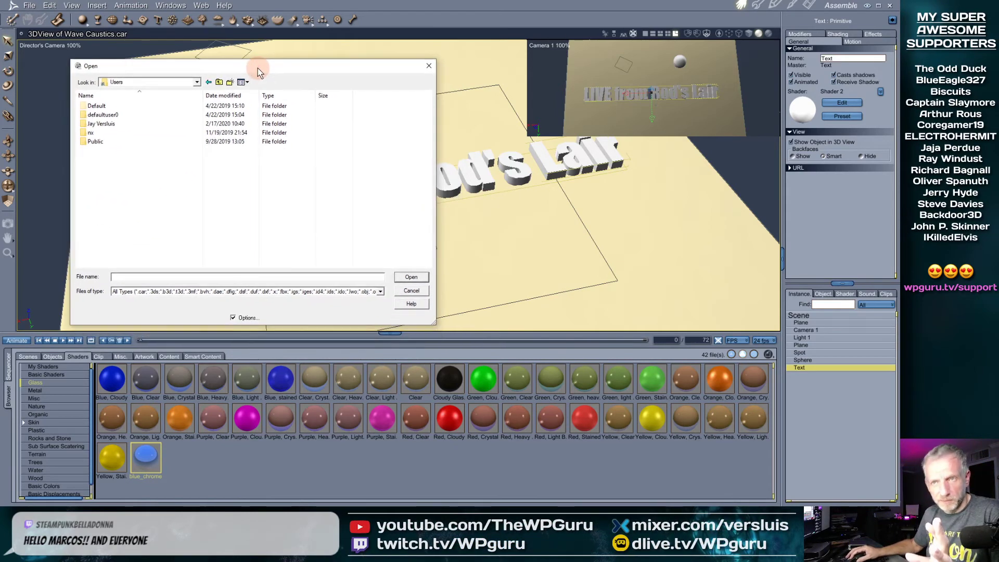
{"action": "double_click", "coordinate": [126, 124]}
{"action": "double_click", "coordinate": [112, 204]}
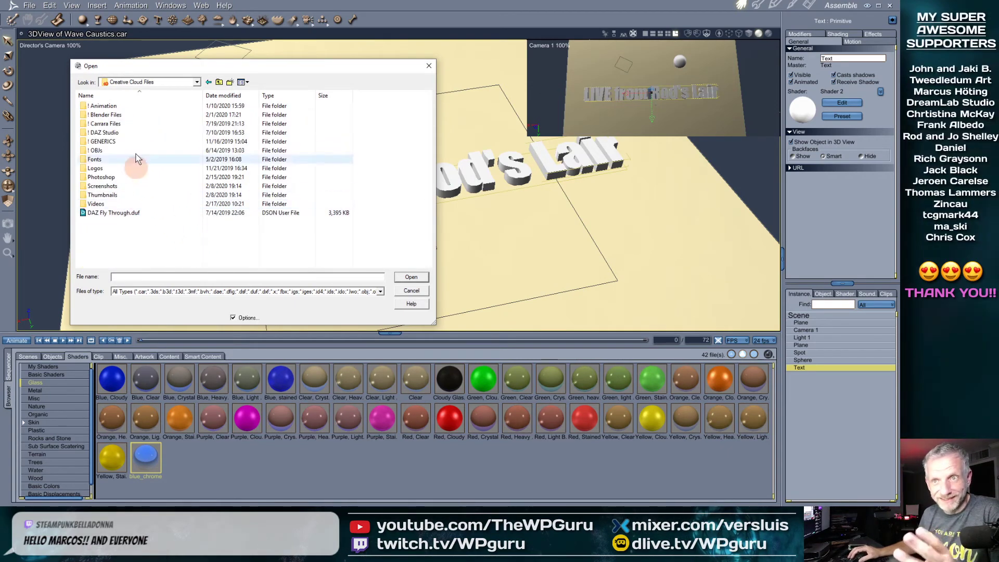
{"action": "double_click", "coordinate": [125, 115]}
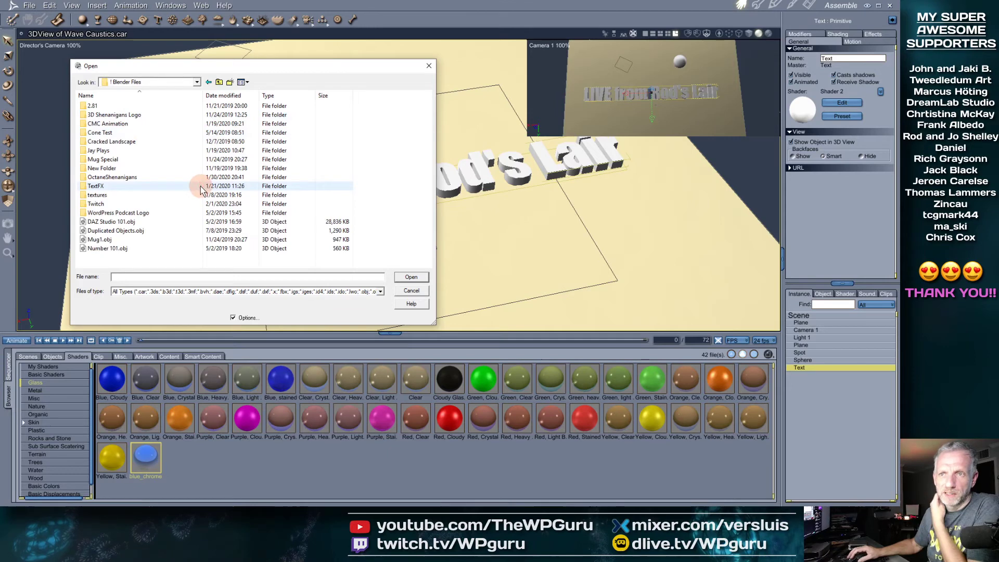
{"action": "double_click", "coordinate": [145, 114]}
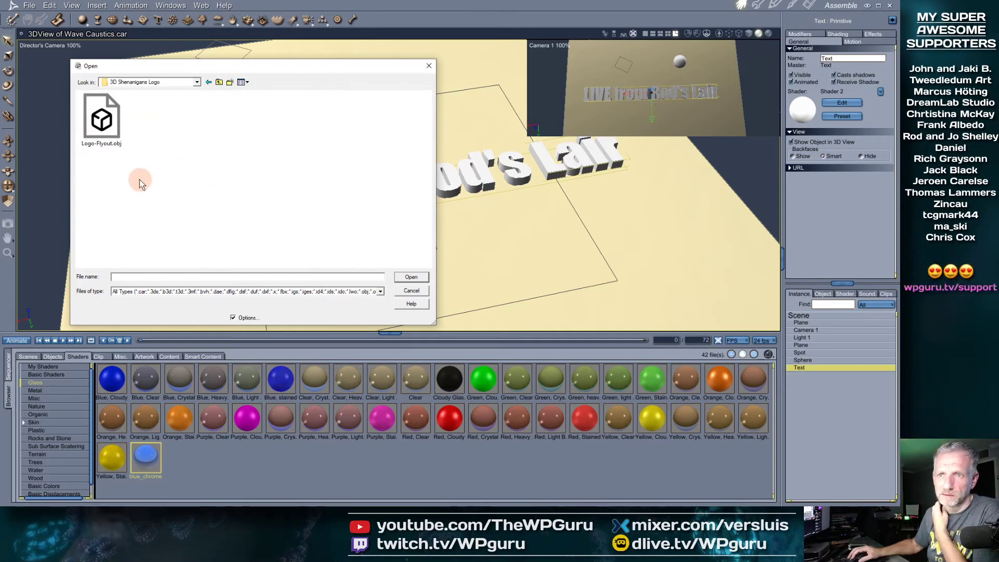
{"action": "left_click", "coordinate": [219, 82]}
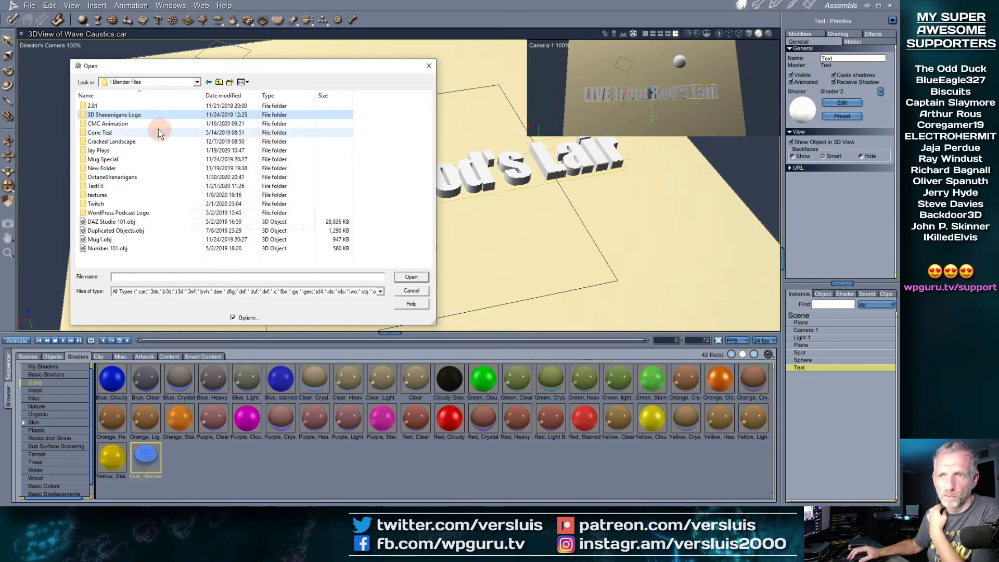
{"action": "double_click", "coordinate": [147, 115]}
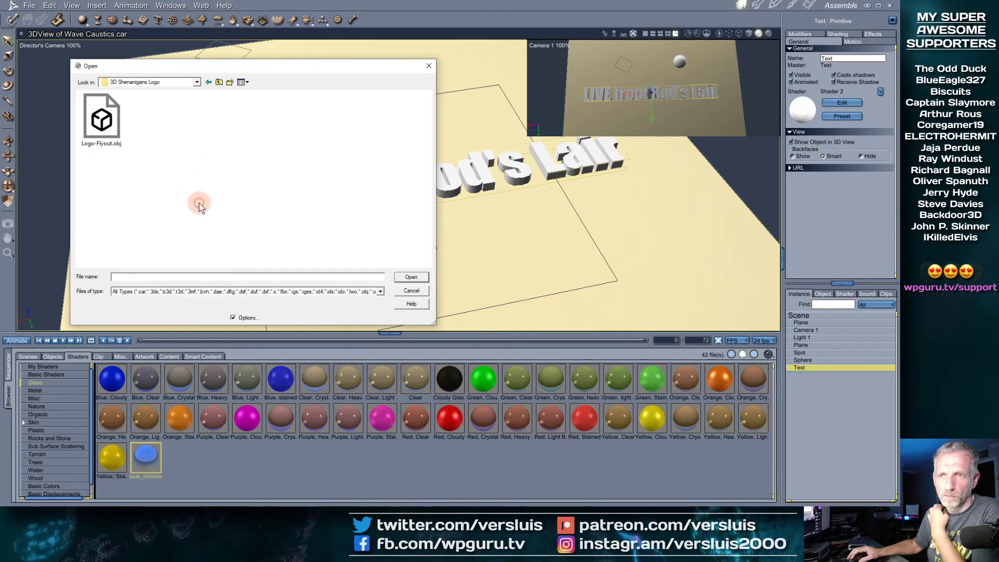
{"action": "left_click", "coordinate": [106, 123]}
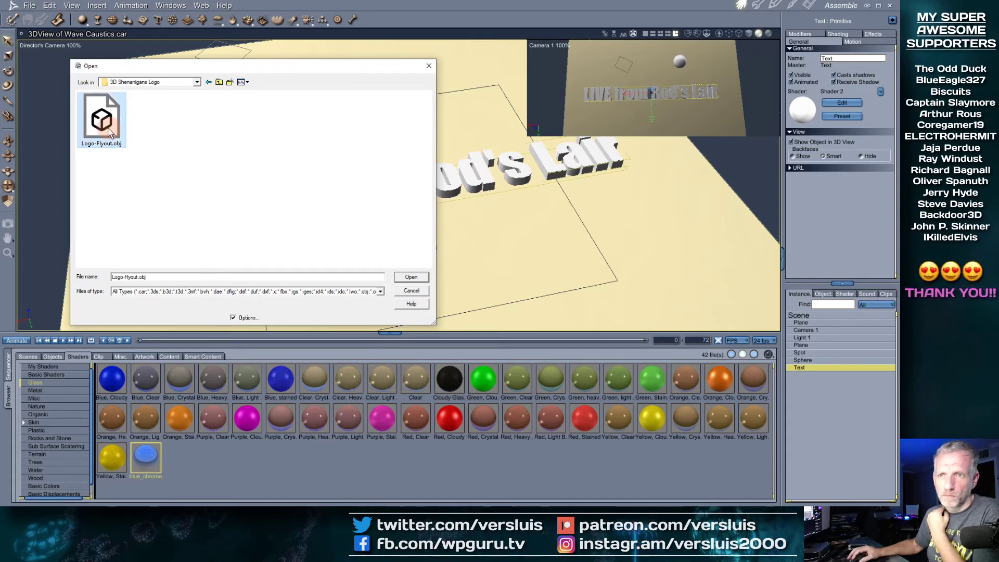
{"action": "left_click", "coordinate": [410, 276]}
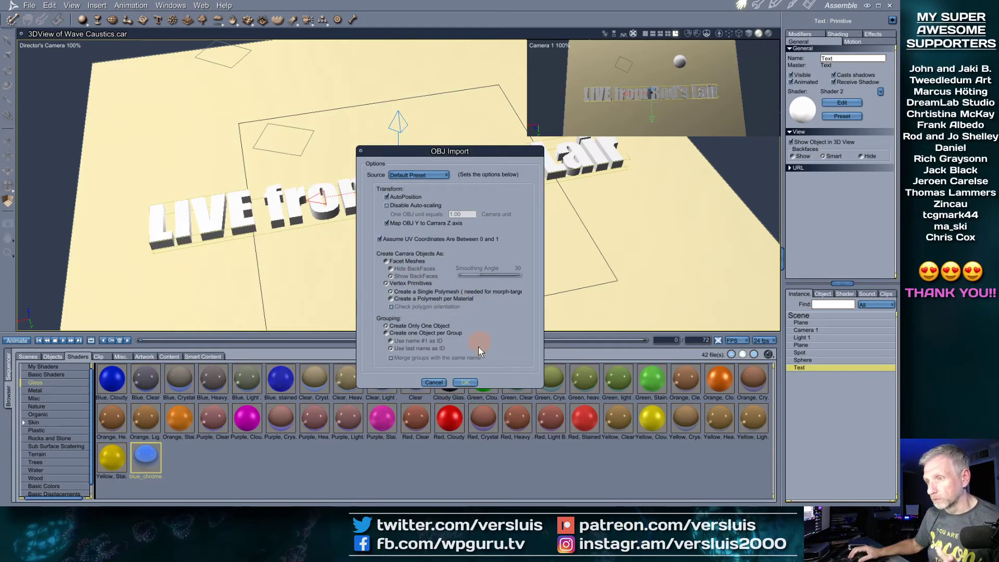
Accept the OBJ import options to bring Logo-Flyout.obj into the scene
{"action": "left_click", "coordinate": [460, 383]}
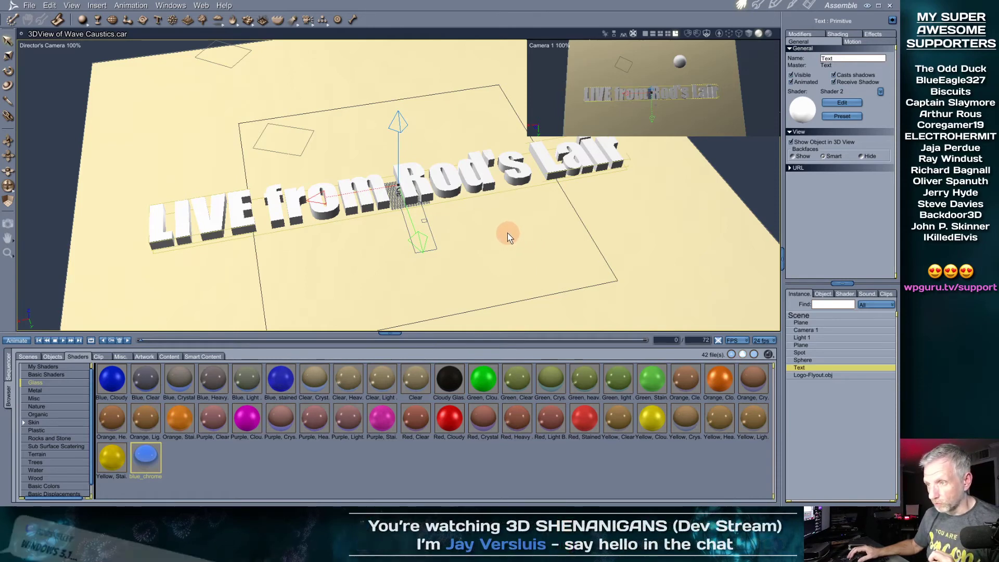
Hide the LIVE from Rod's Lair text and select the imported Logo-Flyout.obj logo
{"action": "key", "text": "s"}
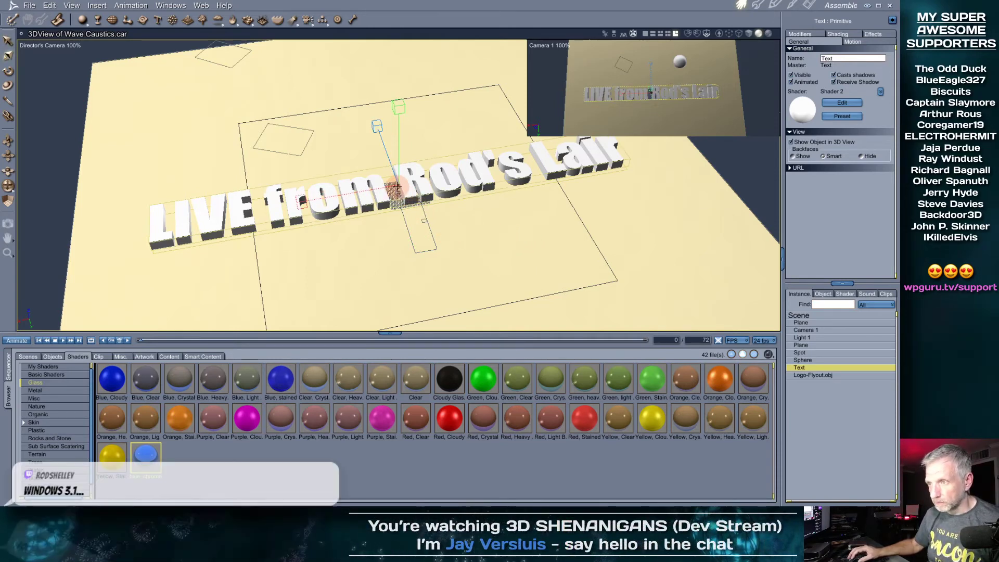
{"action": "left_click", "coordinate": [398, 188]}
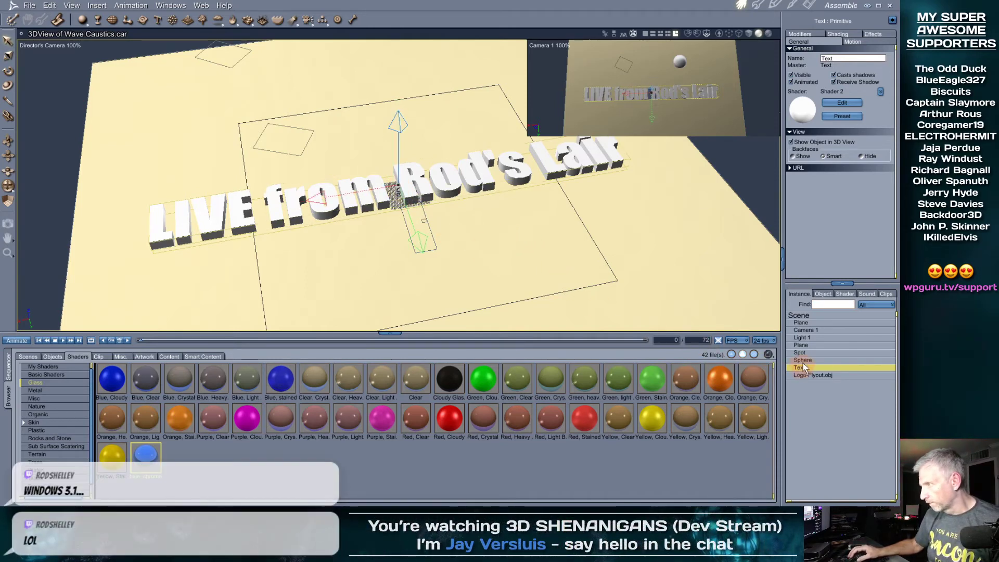
{"action": "left_click", "coordinate": [792, 76]}
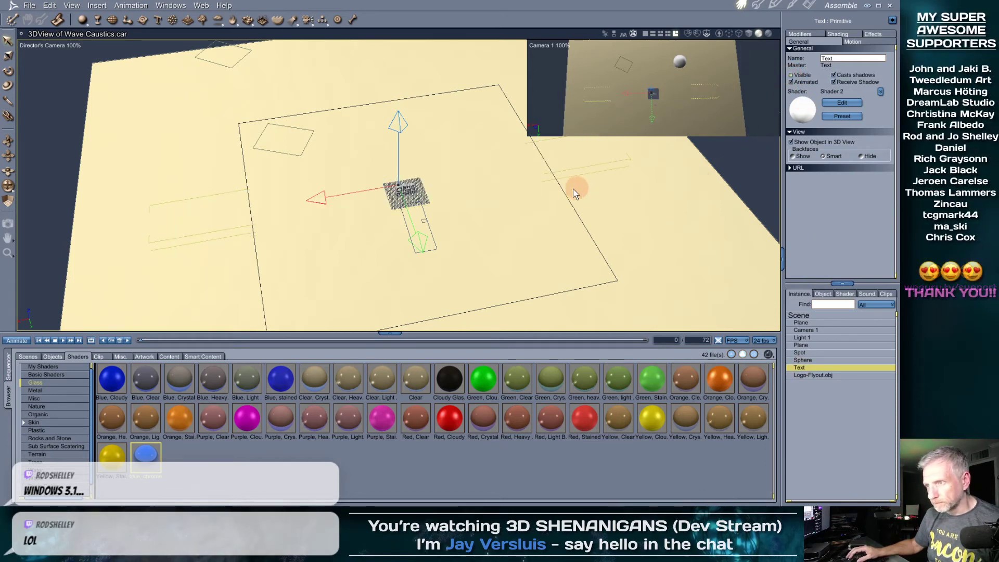
{"action": "scroll", "coordinate": [425, 223], "scroll_direction": "down", "scroll_amount": 1}
{"action": "scroll", "coordinate": [425, 222], "scroll_direction": "up", "scroll_amount": 4}
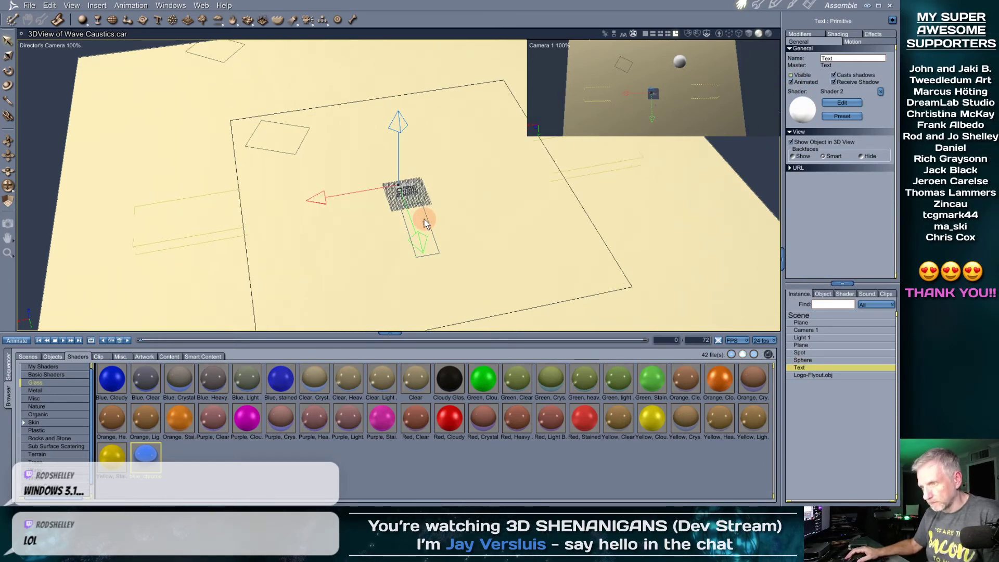
{"action": "left_click", "coordinate": [826, 375]}
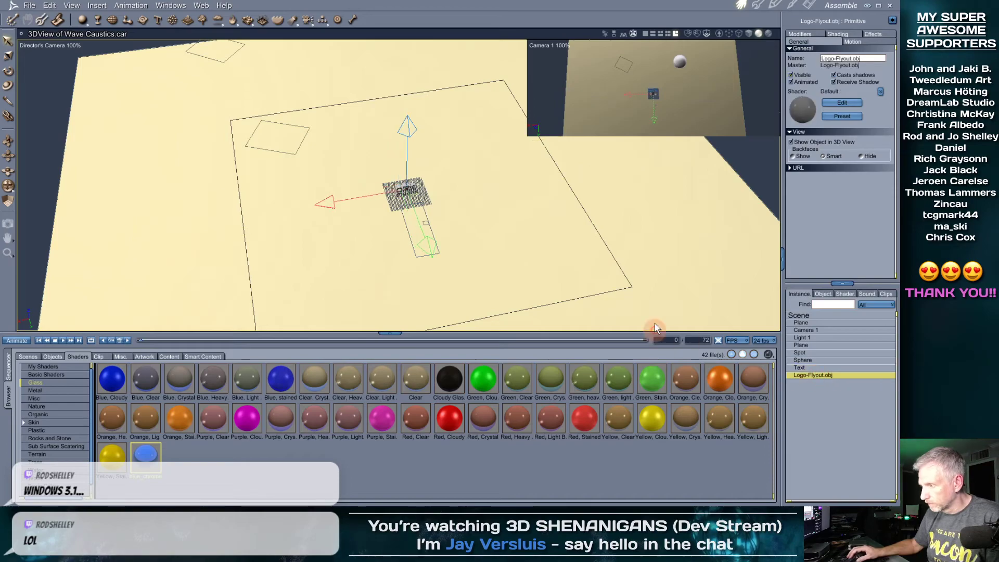
{"action": "scroll", "coordinate": [451, 267], "scroll_direction": "down", "scroll_amount": 1}
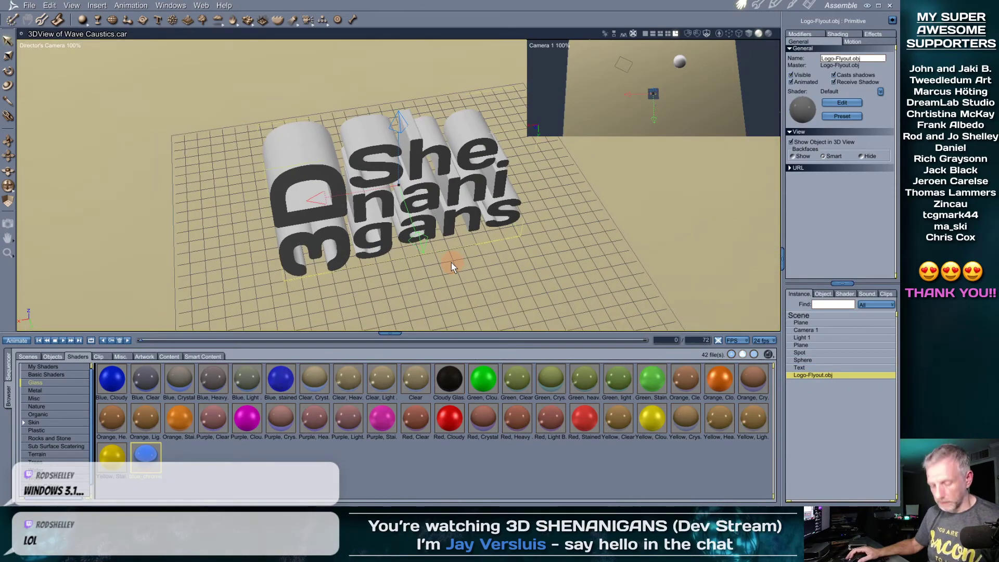
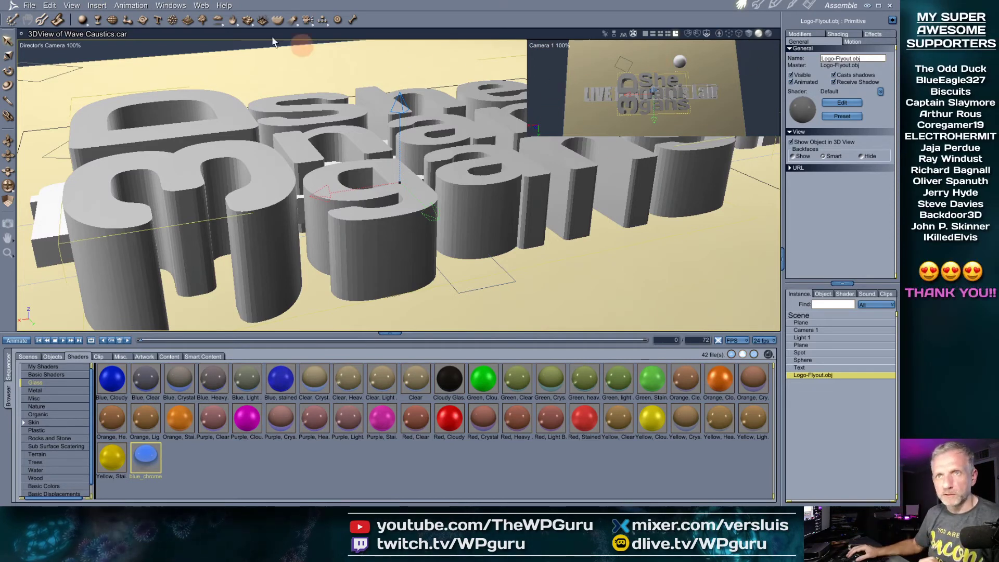
Set the production frame safe area to 90%
{"action": "left_click", "coordinate": [73, 6]}
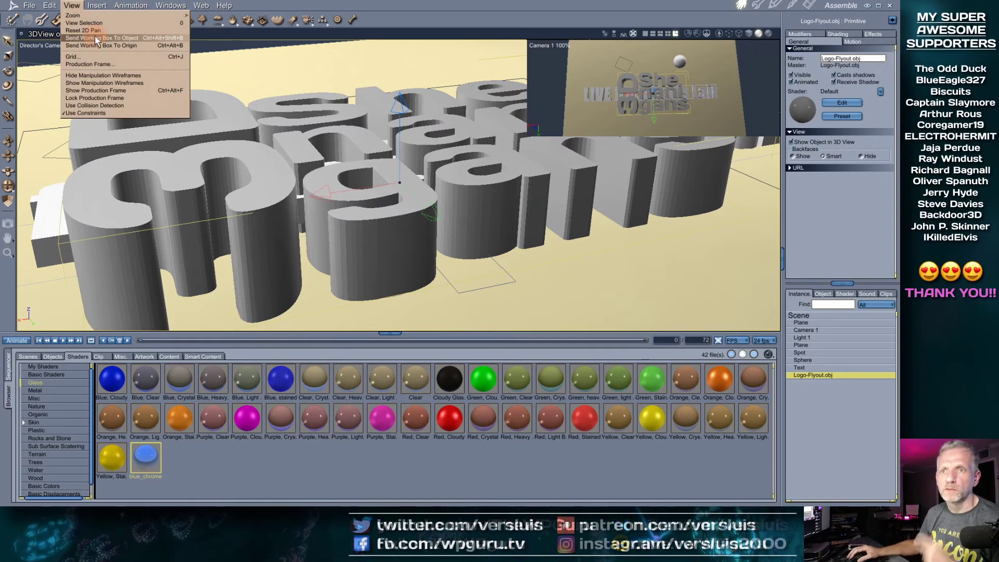
{"action": "left_click", "coordinate": [108, 66]}
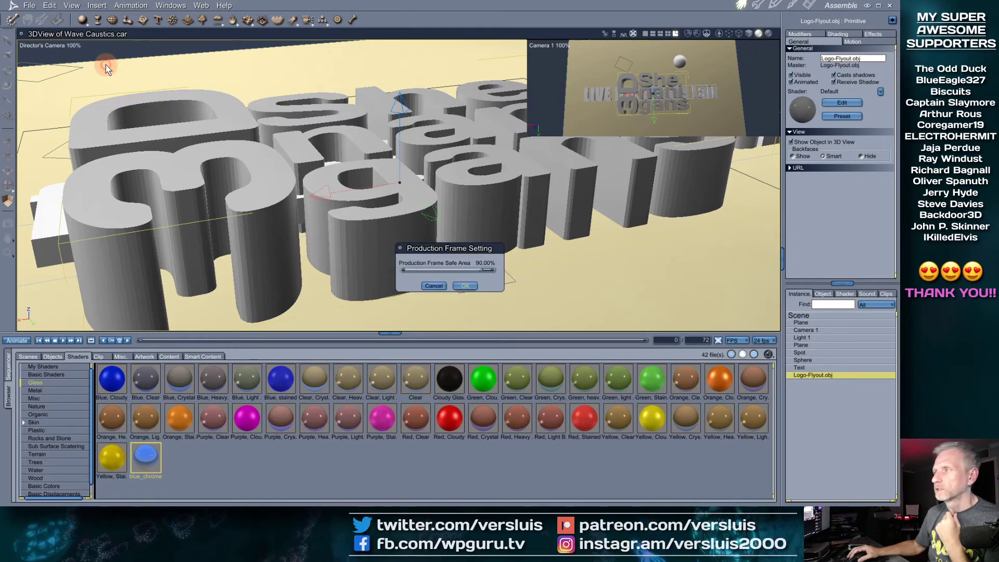
{"action": "left_click", "coordinate": [465, 287]}
Show the production frame in the camera view and select the logo
{"action": "left_click", "coordinate": [72, 6]}
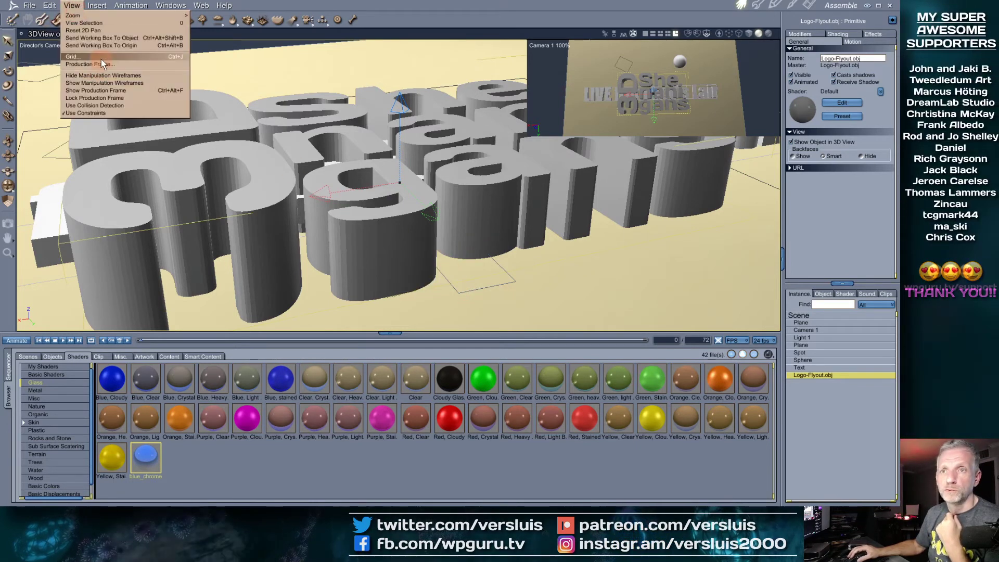
{"action": "left_click", "coordinate": [665, 78]}
{"action": "left_click", "coordinate": [71, 6]}
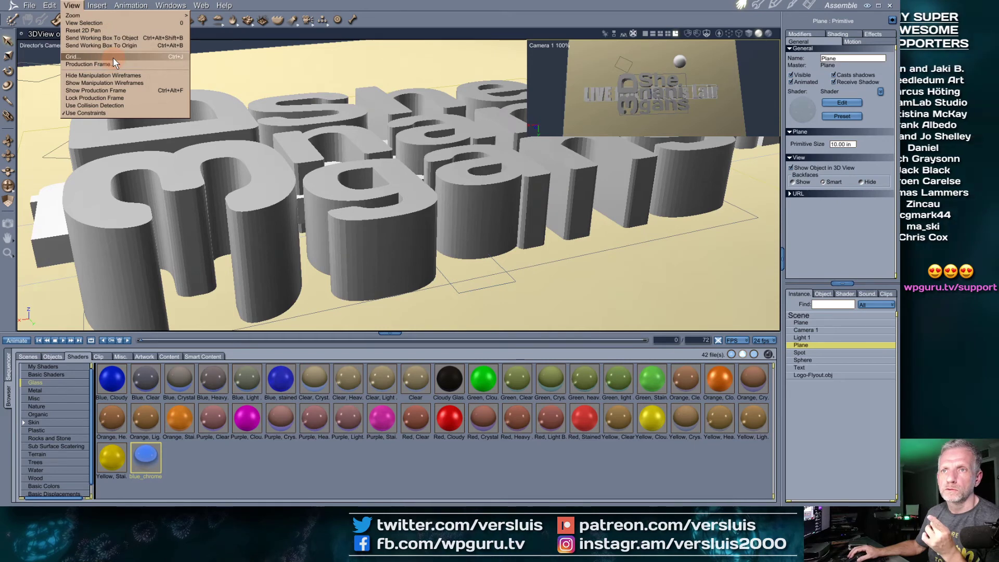
{"action": "left_click", "coordinate": [138, 90]}
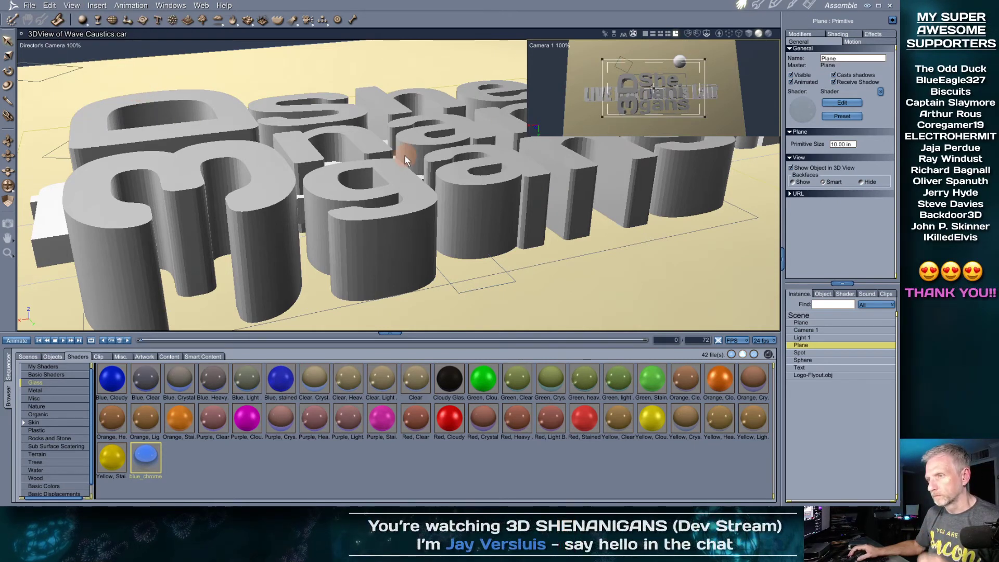
{"action": "left_click", "coordinate": [407, 177]}
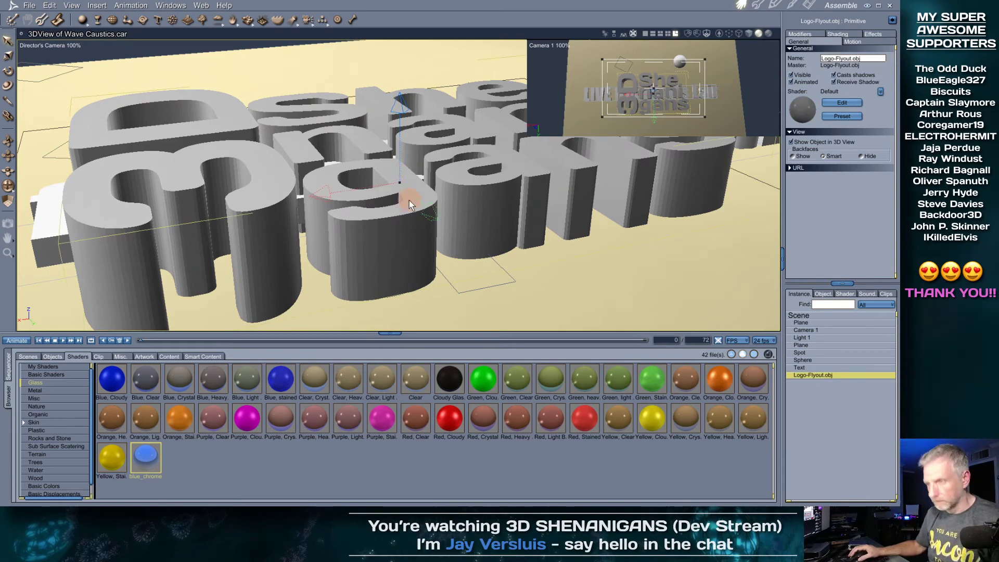
Shrink the Logo-Flyout.obj text uniformly and render a caustics test image
{"action": "left_click_drag", "start_coordinate": [397, 187], "coordinate": [478, 231]}
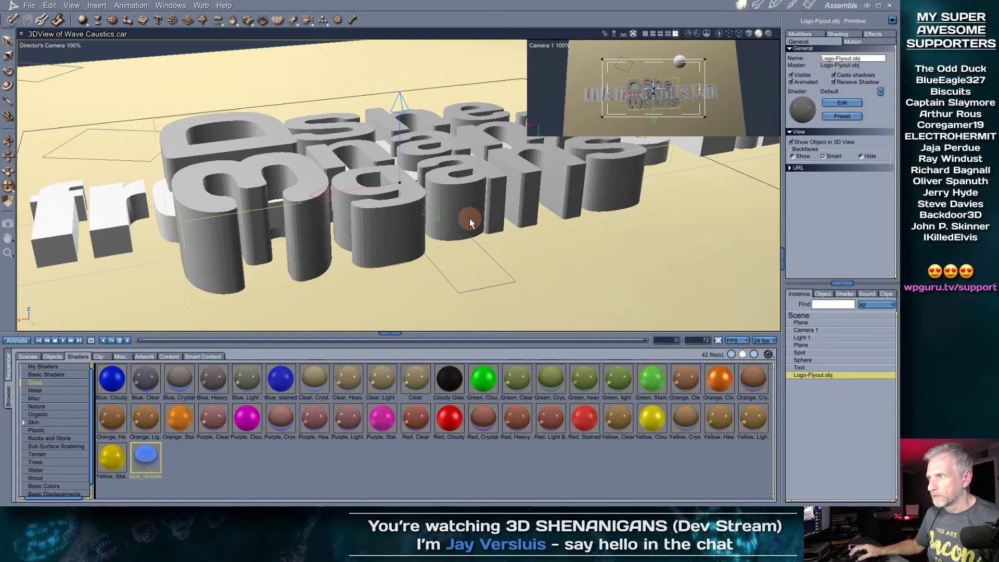
{"action": "key", "text": "ctrl+r"}
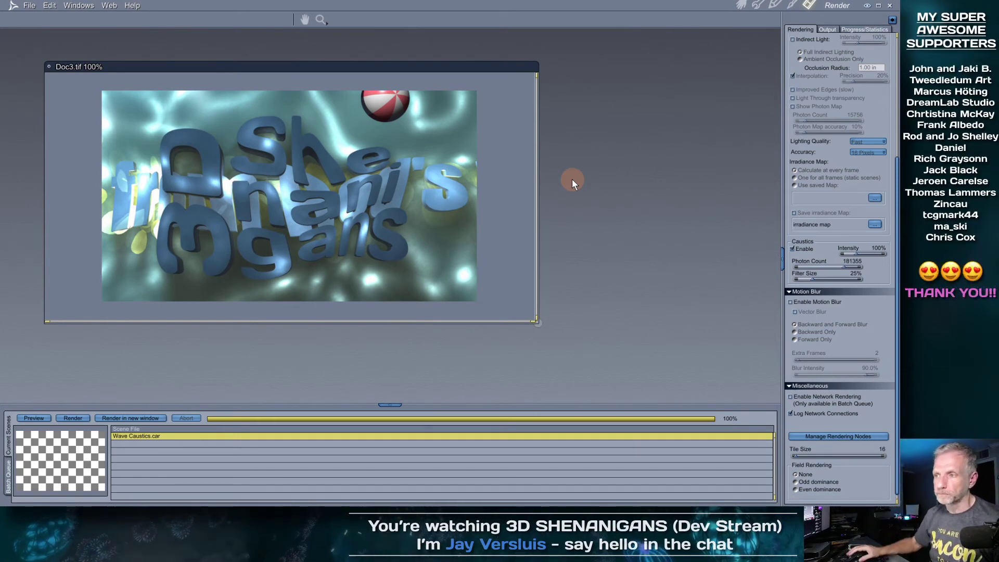
{"action": "left_click", "coordinate": [741, 8]}
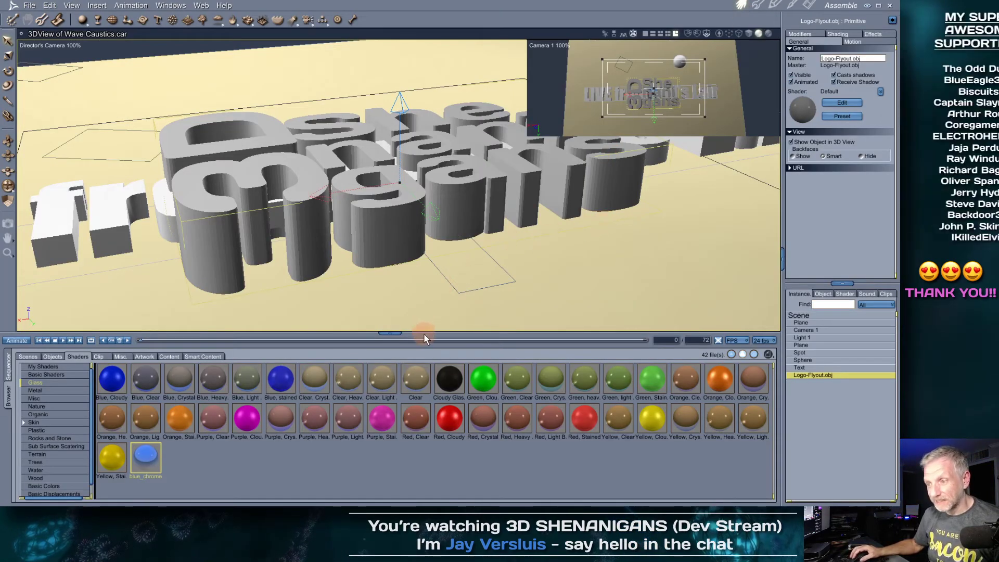
Enlarge the 3D view and show a taller Sequencer timeline below it
{"action": "left_click_drag", "start_coordinate": [424, 333], "coordinate": [419, 411]}
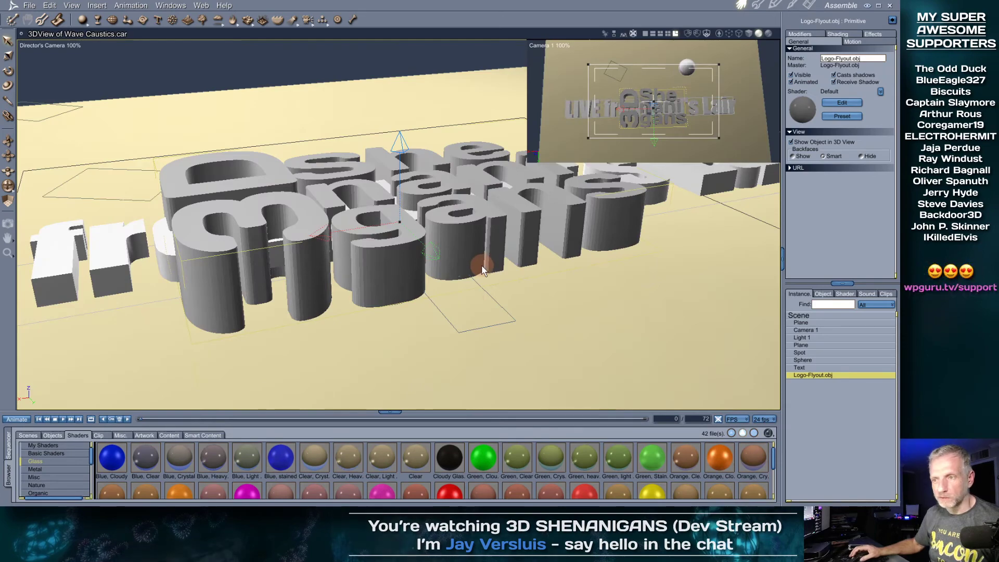
{"action": "mouse_move", "coordinate": [485, 294]}
{"action": "middle_mouse_down"}
{"action": "mouse_move", "coordinate": [460, 295]}
{"action": "mouse_move", "coordinate": [475, 281]}
{"action": "middle_mouse_up"}
{"action": "left_click", "coordinate": [8, 447]}
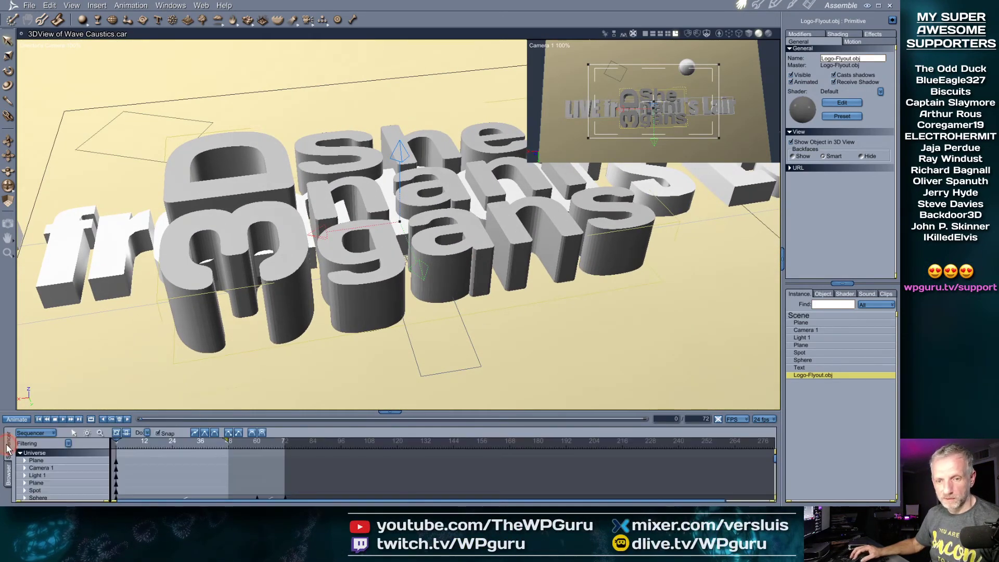
{"action": "left_click_drag", "start_coordinate": [325, 411], "coordinate": [336, 376]}
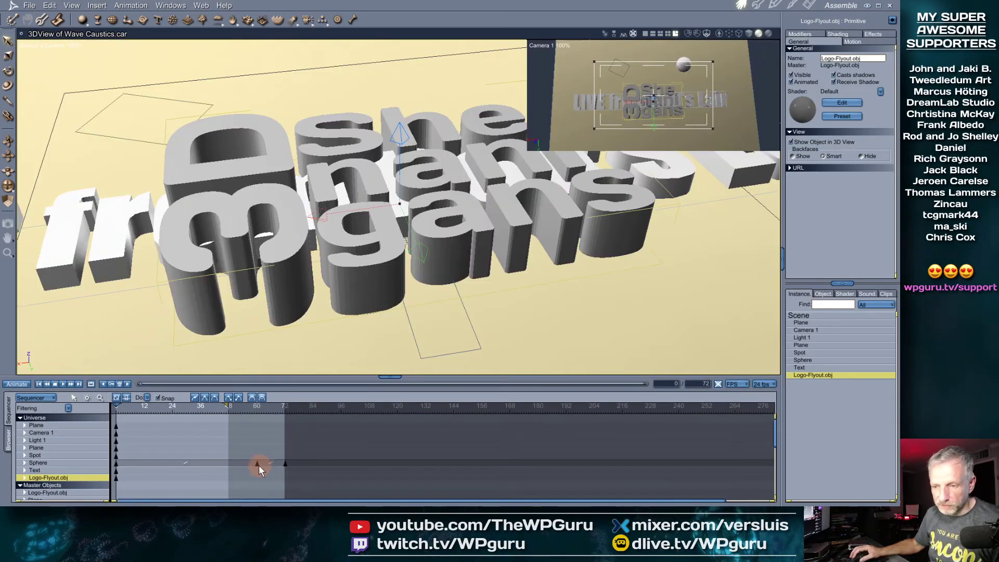
Scrub the timeline to frame 65 and hide the camera preview inset
{"action": "left_click", "coordinate": [205, 407]}
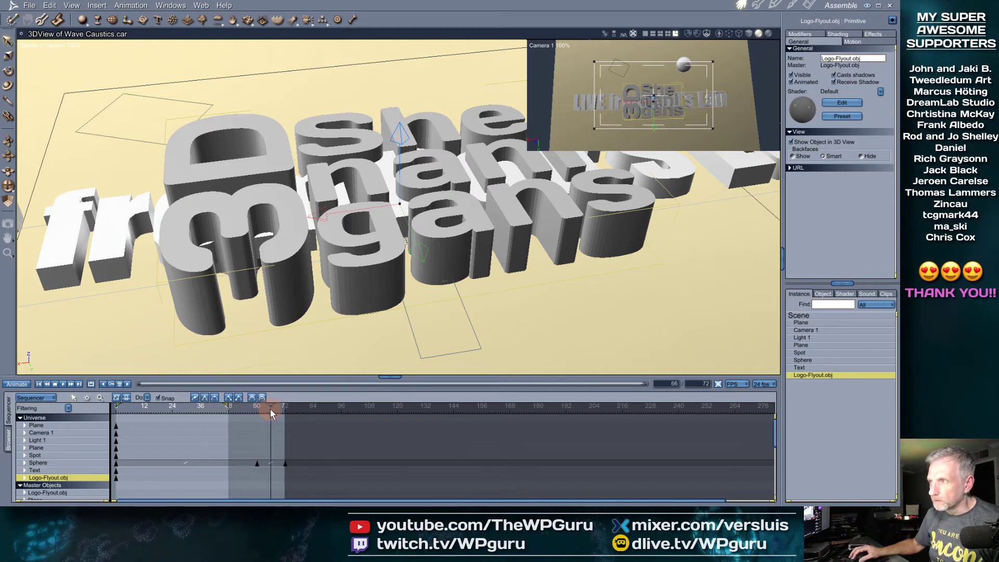
{"action": "left_click_drag", "start_coordinate": [246, 410], "coordinate": [267, 408]}
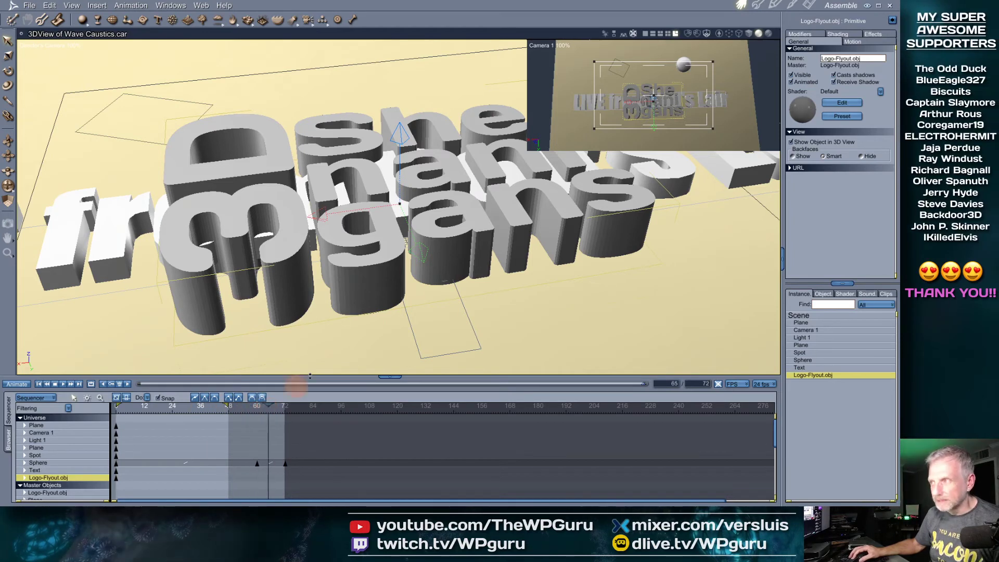
{"action": "left_click", "coordinate": [646, 33]}
{"action": "scroll", "coordinate": [592, 149], "scroll_direction": "down", "scroll_amount": 6}
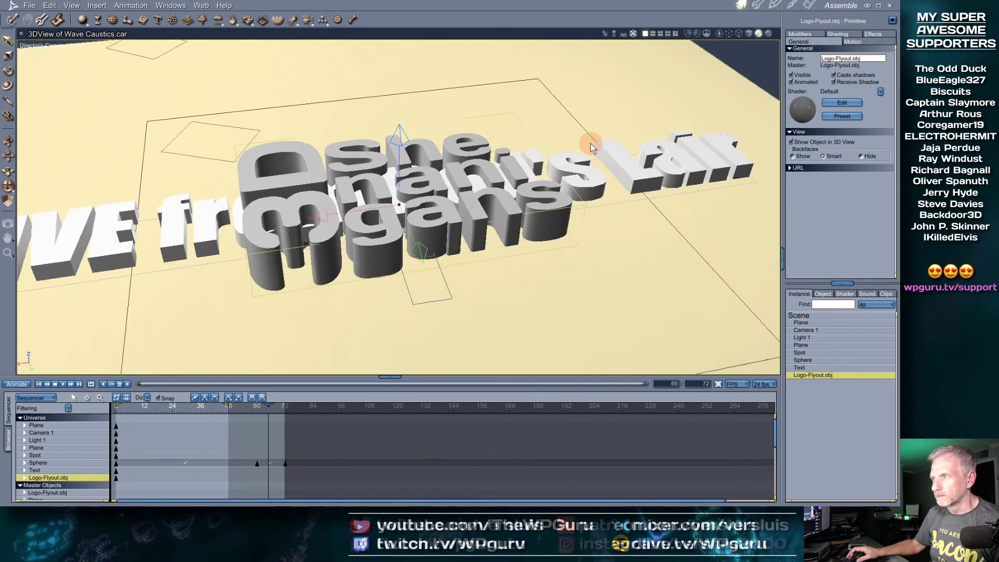
{"action": "scroll", "coordinate": [592, 149], "scroll_direction": "down", "scroll_amount": 2}
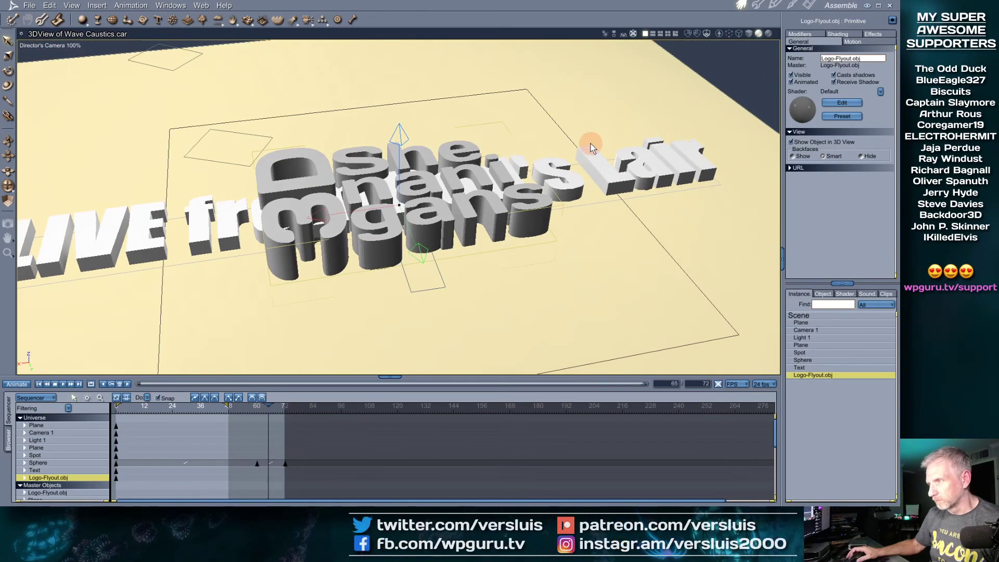
Select and frame the Sphere, then review its red-and-white checker Shader 3
{"action": "left_click", "coordinate": [824, 360]}
{"action": "key", "text": "0"}
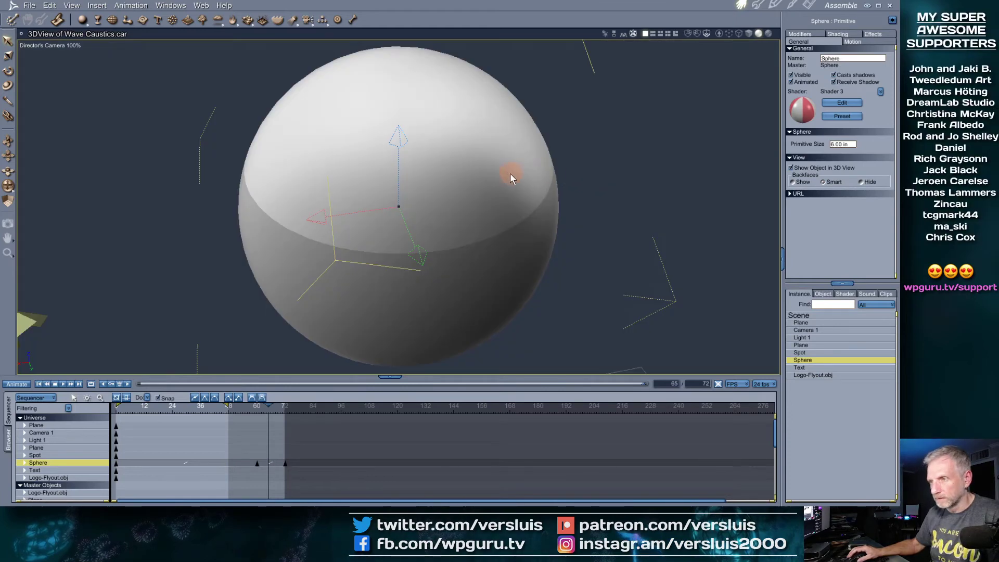
{"action": "scroll", "coordinate": [510, 176], "scroll_direction": "down", "scroll_amount": 10}
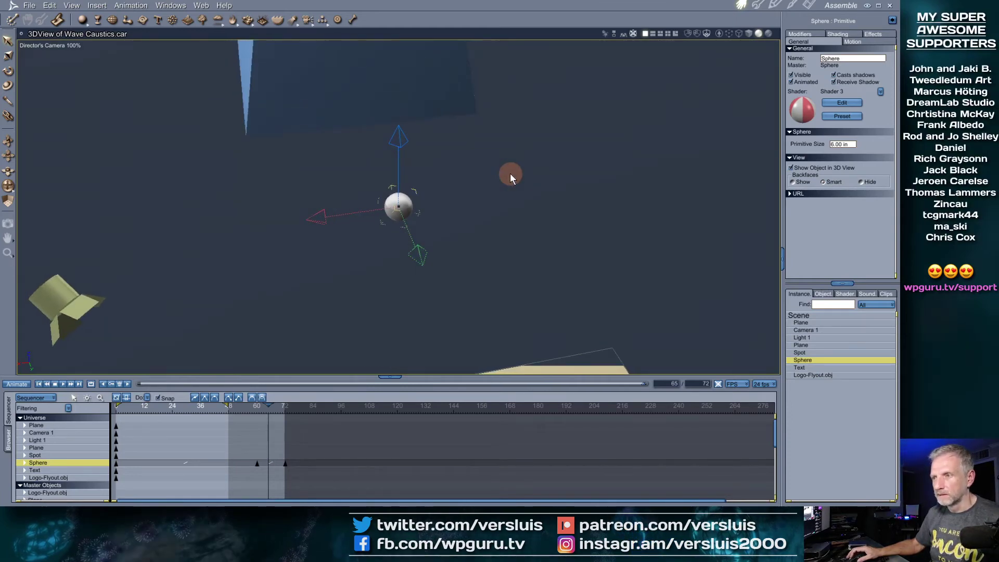
{"action": "scroll", "coordinate": [510, 173], "scroll_direction": "down", "scroll_amount": 8}
{"action": "middle_click_drag", "start_coordinate": [479, 230], "coordinate": [478, 201]}
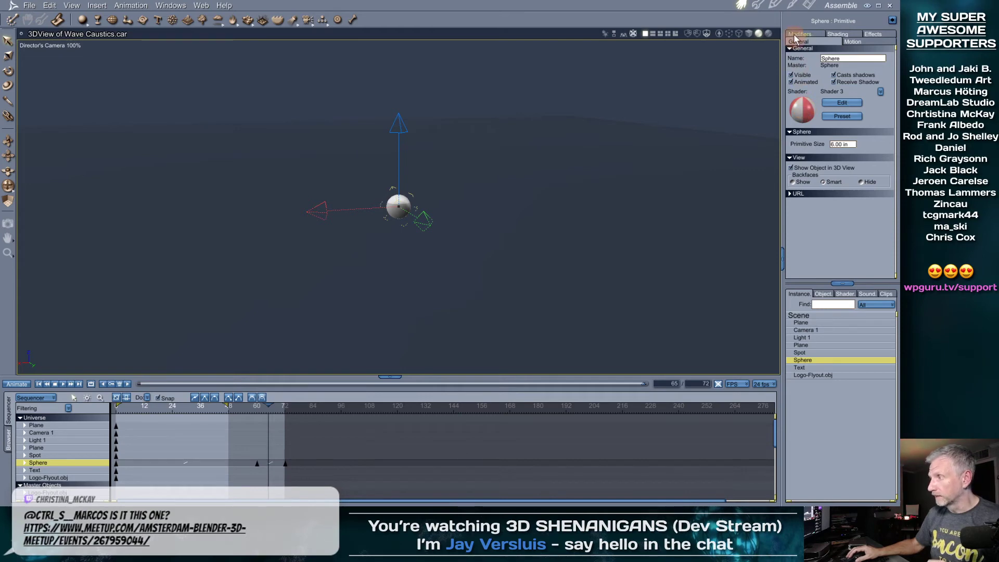
{"action": "left_click", "coordinate": [793, 8]}
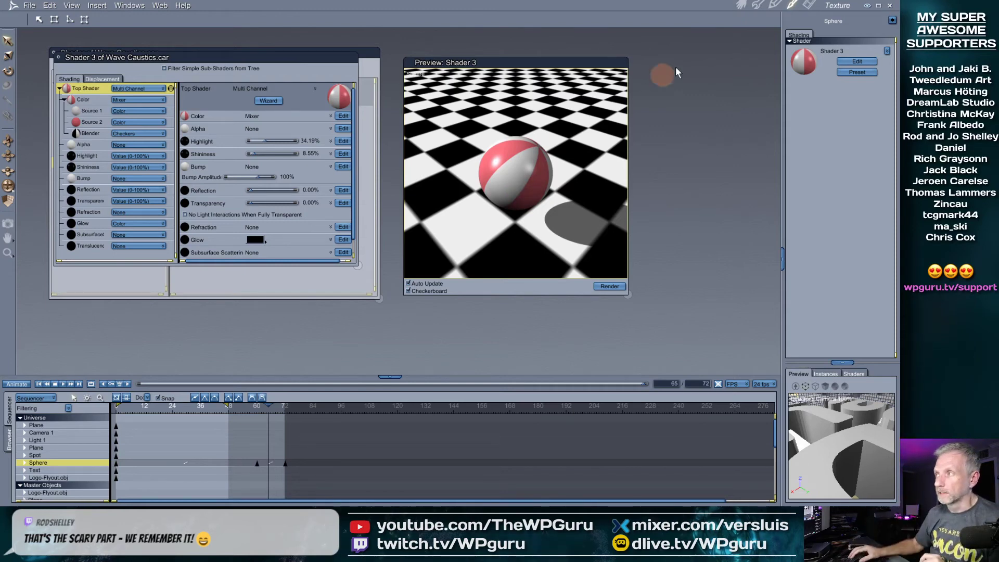
{"action": "left_click", "coordinate": [742, 7]}
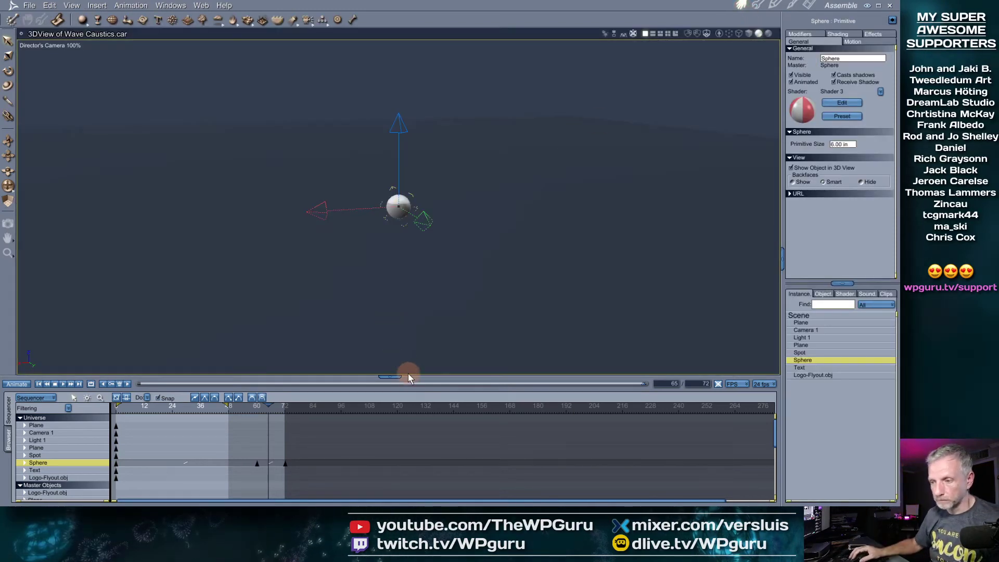
Show the beach-ball sphere textured and scrub back to frame 42 to preview its spin
{"action": "mouse_move", "coordinate": [408, 375]}
{"action": "left_mouse_down"}
{"action": "mouse_move", "coordinate": [411, 335]}
{"action": "mouse_move", "coordinate": [408, 369]}
{"action": "left_mouse_up"}
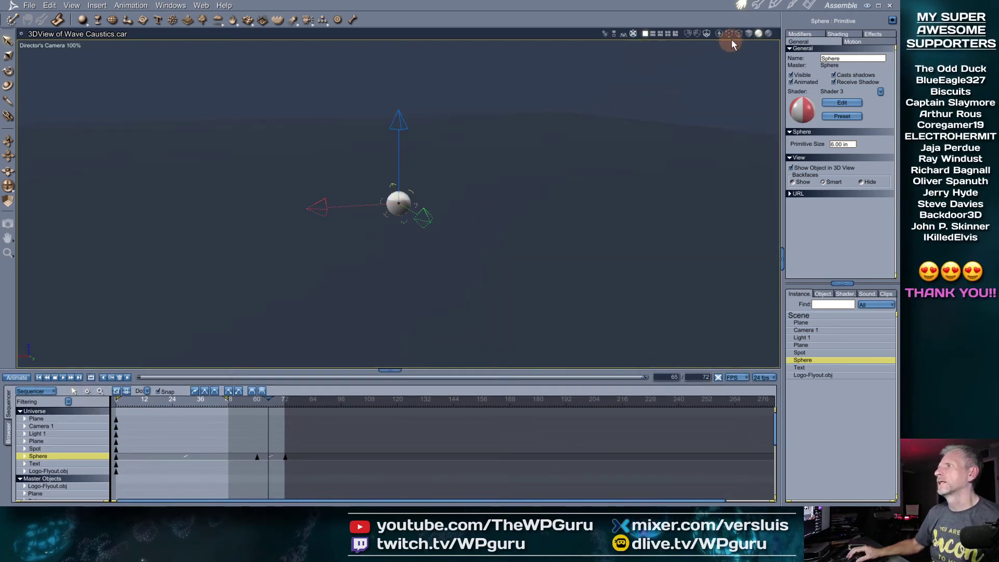
{"action": "left_click", "coordinate": [767, 33]}
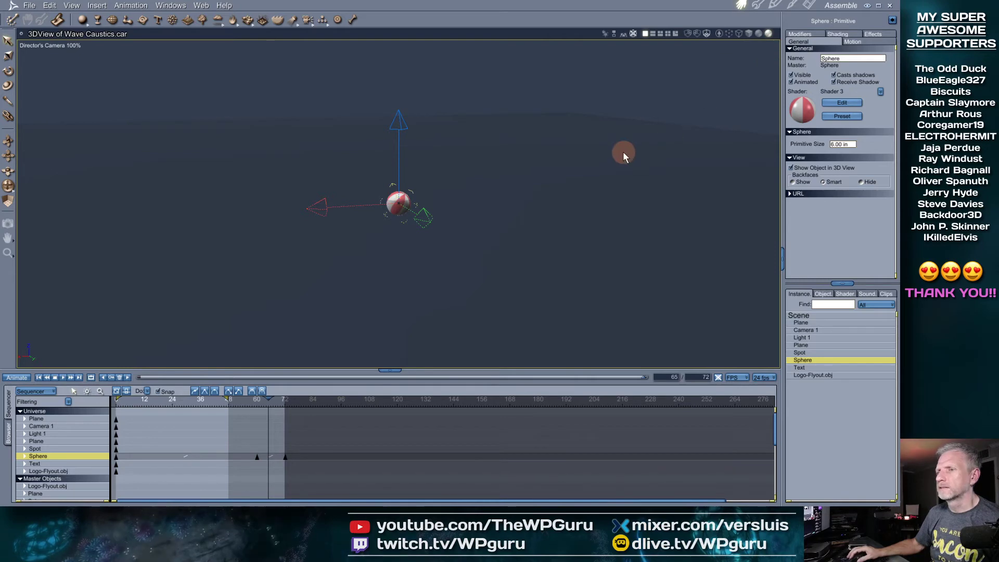
{"action": "scroll", "coordinate": [456, 229], "scroll_direction": "up", "scroll_amount": 10}
{"action": "scroll", "coordinate": [456, 229], "scroll_direction": "down", "scroll_amount": 4}
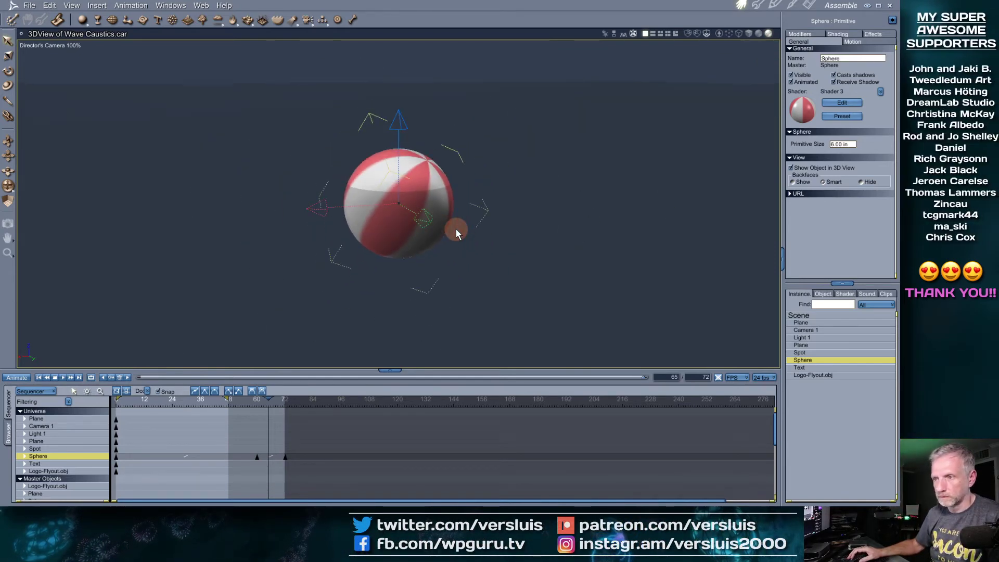
{"action": "left_click_drag", "start_coordinate": [265, 402], "coordinate": [249, 423]}
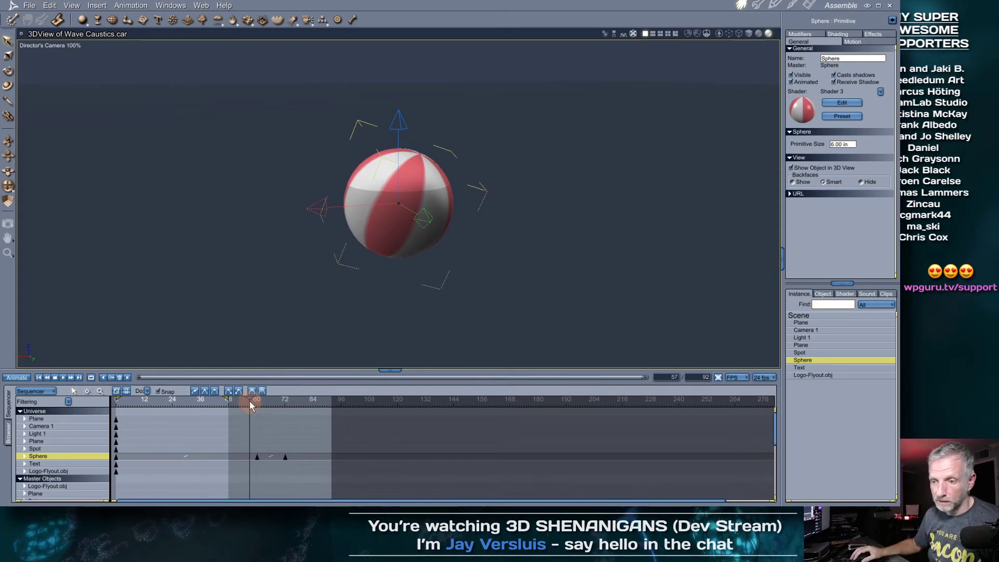
{"action": "left_click_drag", "start_coordinate": [249, 422], "coordinate": [214, 414]}
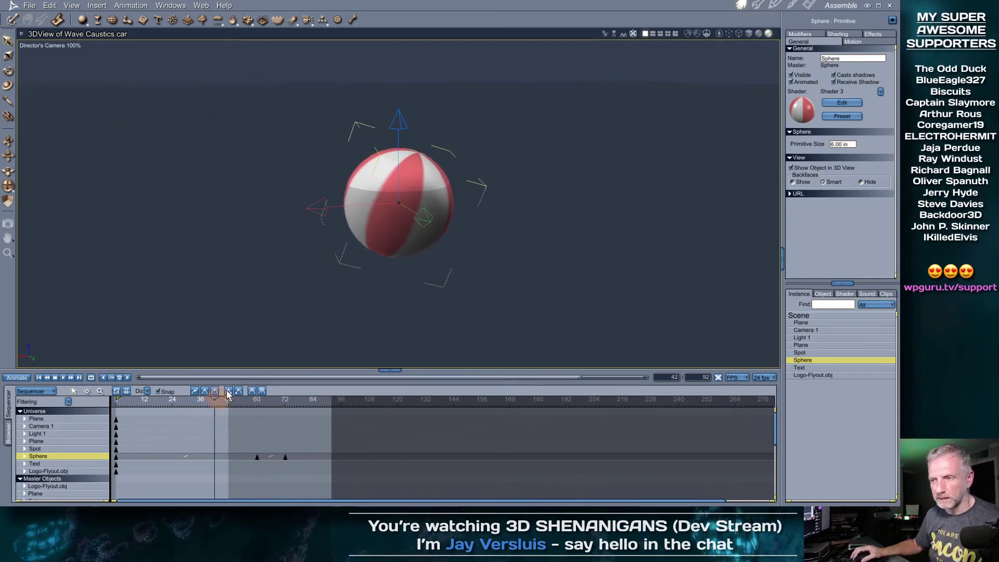
{"action": "left_click", "coordinate": [827, 376]}
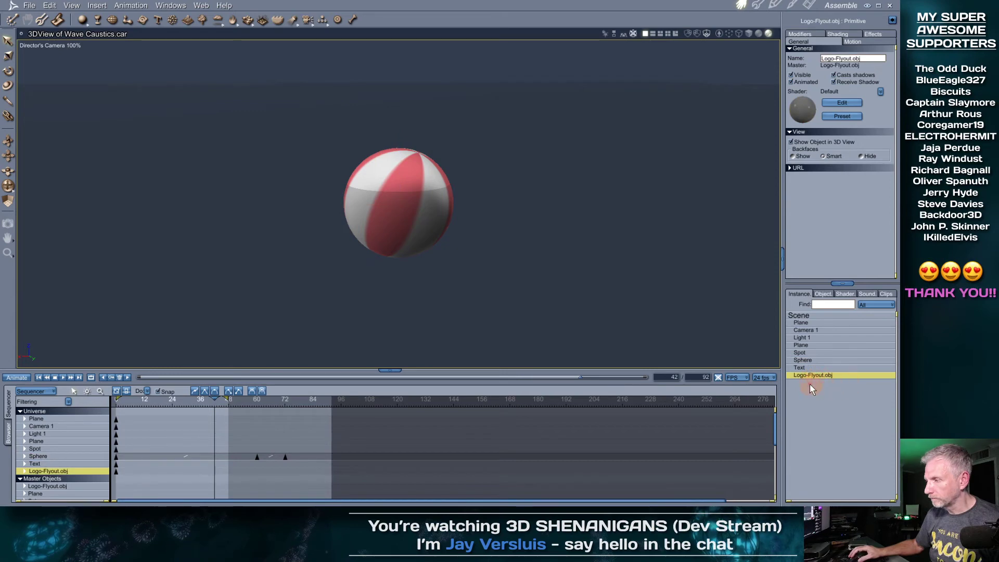
Rename the Logo-Flyout object to '3D Shenanigans Logo'
{"action": "left_click_drag", "start_coordinate": [867, 61], "coordinate": [800, 72]}
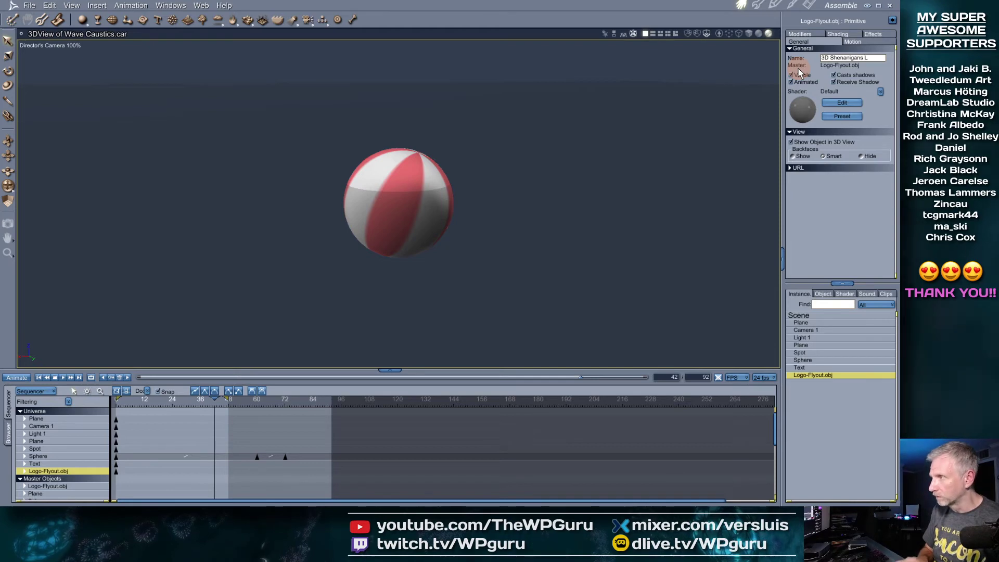
{"action": "key", "text": "Return"}
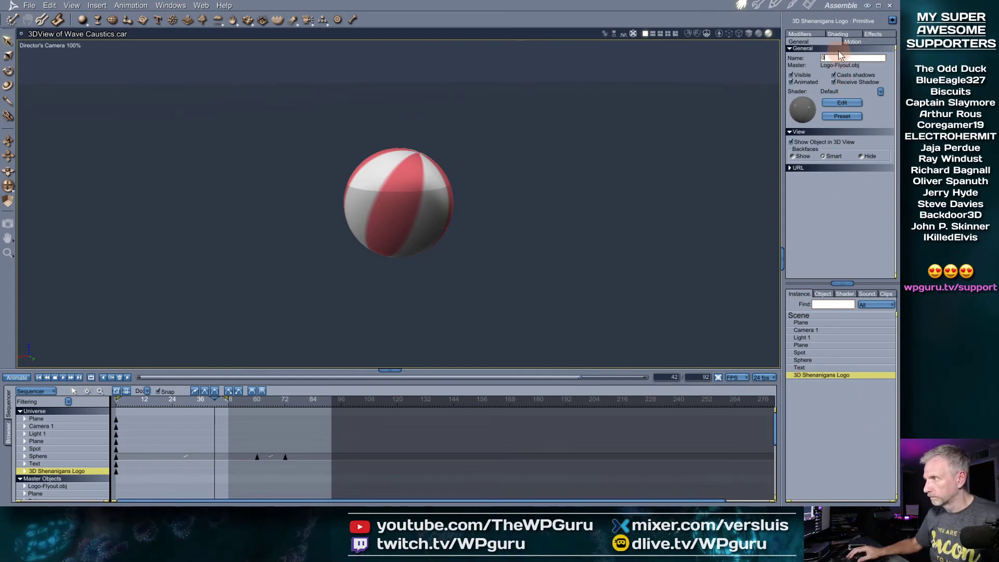
{"action": "type", "text": "3D Shan"}
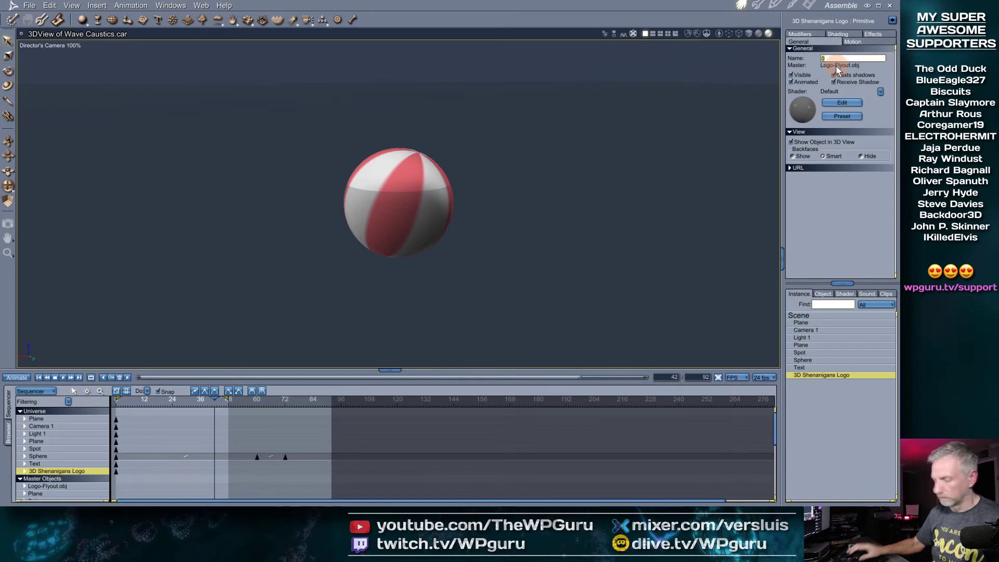
{"action": "type", "text": "anigans Logo"}
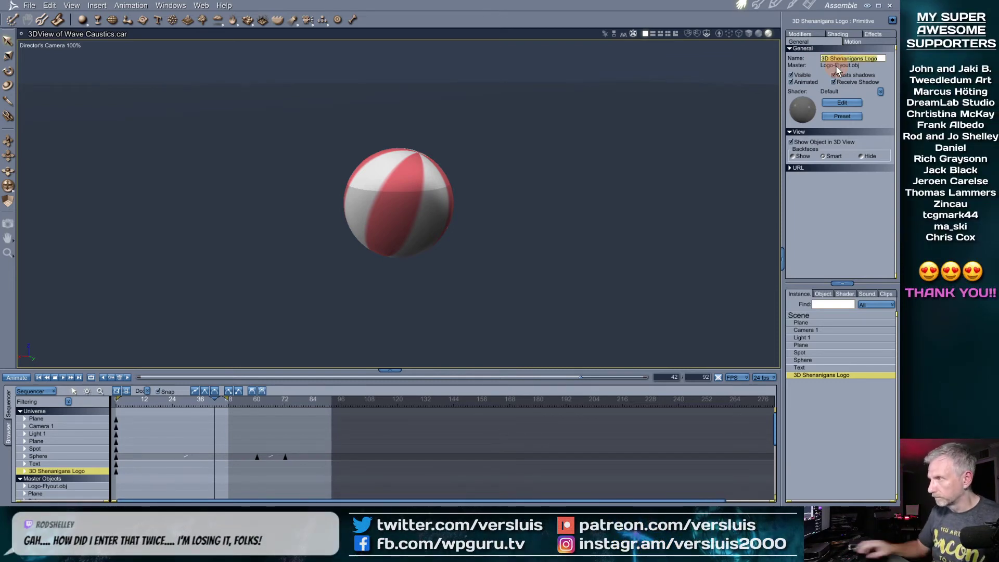
Select the 3D Shenanigans Logo and view it from above, zoomed out to show the planes
{"action": "left_click", "coordinate": [636, 192]}
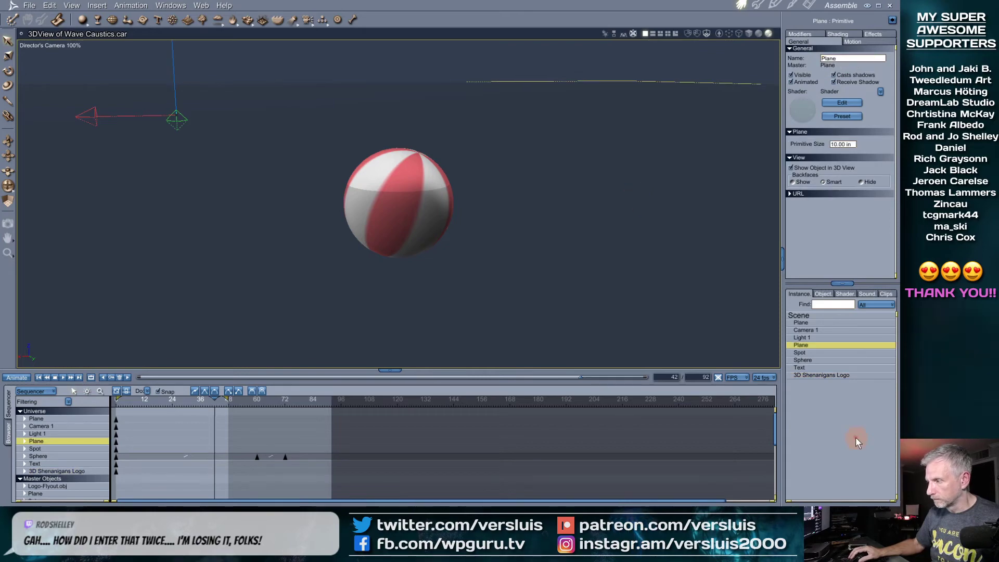
{"action": "left_click", "coordinate": [823, 376]}
{"action": "middle_click_drag", "start_coordinate": [538, 223], "coordinate": [537, 254]}
{"action": "scroll", "coordinate": [537, 254], "scroll_direction": "down", "scroll_amount": 5}
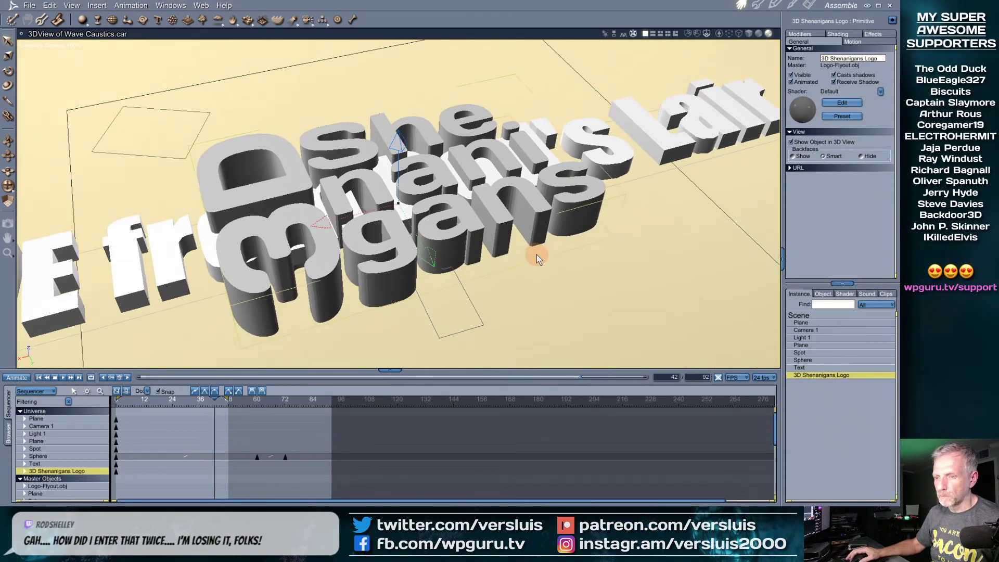
Return to frame 0 and set the allocated animation time to 900 frames
{"action": "scroll", "coordinate": [532, 253], "scroll_direction": "down", "scroll_amount": 6}
{"action": "scroll", "coordinate": [524, 253], "scroll_direction": "down", "scroll_amount": 4}
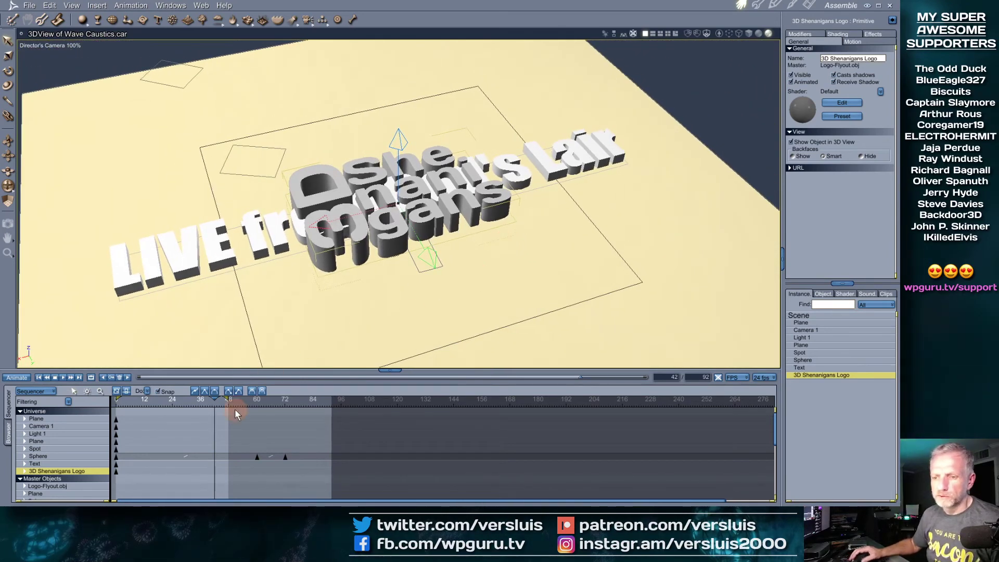
{"action": "left_click_drag", "start_coordinate": [213, 400], "coordinate": [104, 400]}
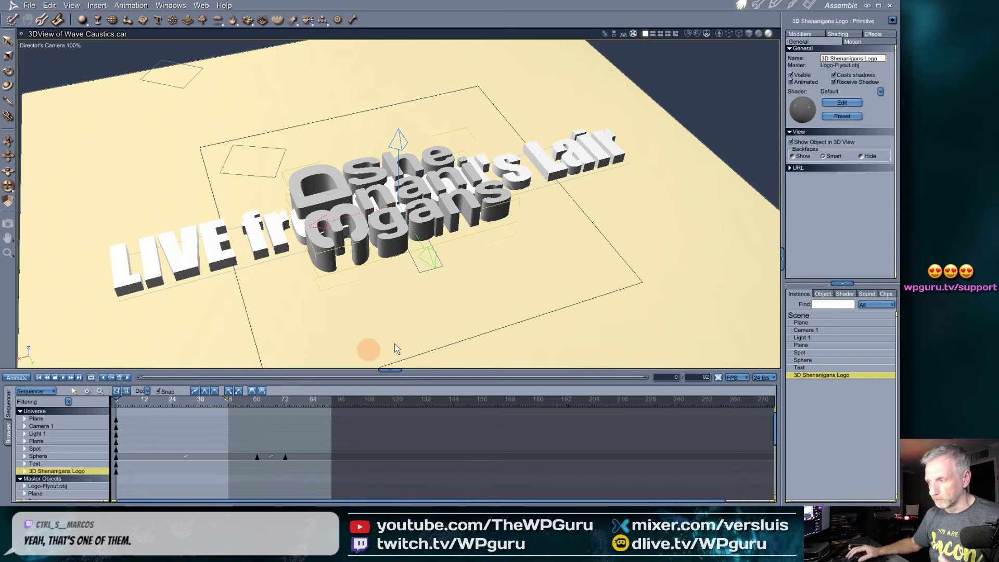
{"action": "left_click", "coordinate": [701, 379]}
{"action": "type", "text": "900"}
{"action": "key", "text": "Return"}
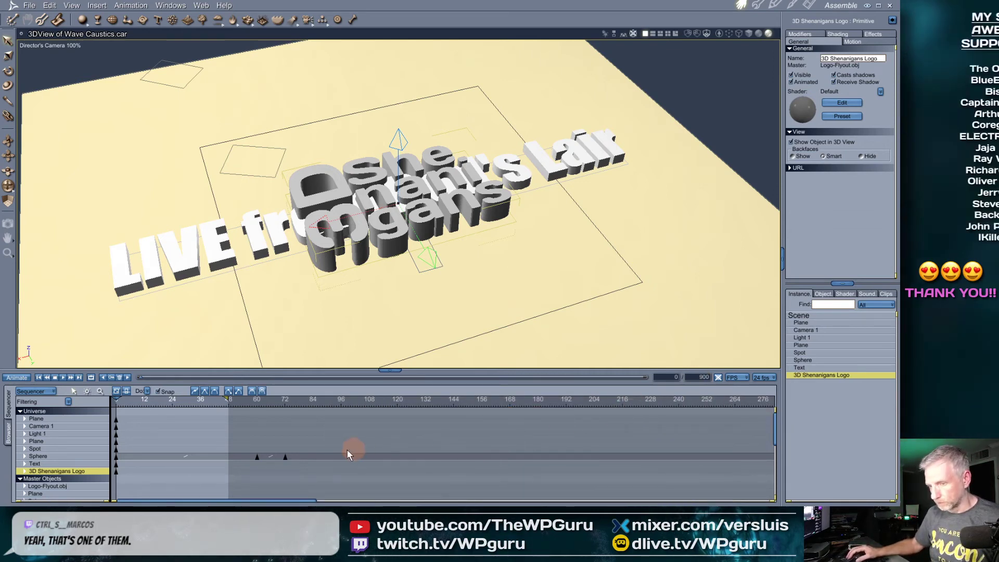
Zoom out the Sequencer and stretch the working range to about frame 900
{"action": "left_click_drag", "start_coordinate": [225, 399], "coordinate": [802, 392]}
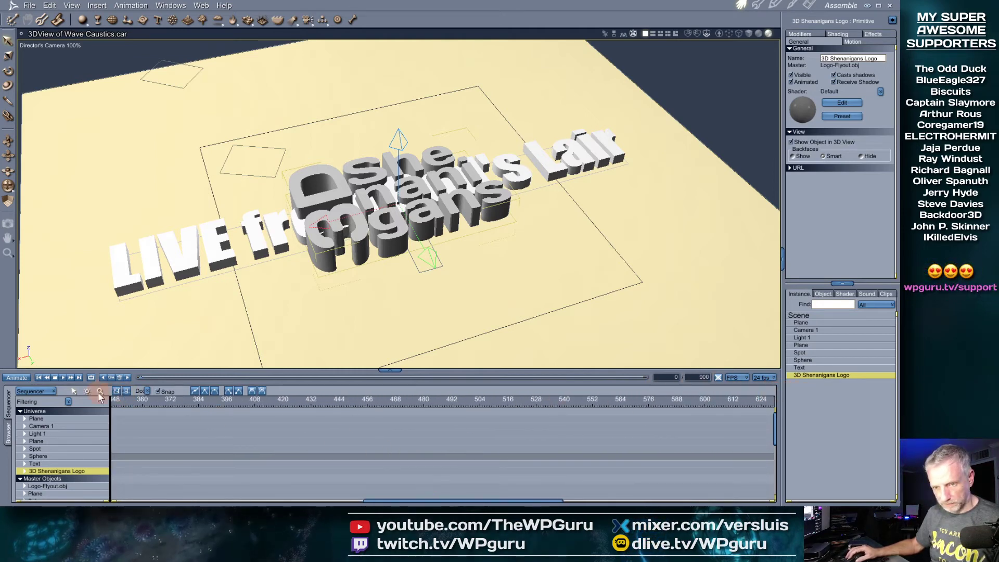
{"action": "left_click", "coordinate": [332, 442]}
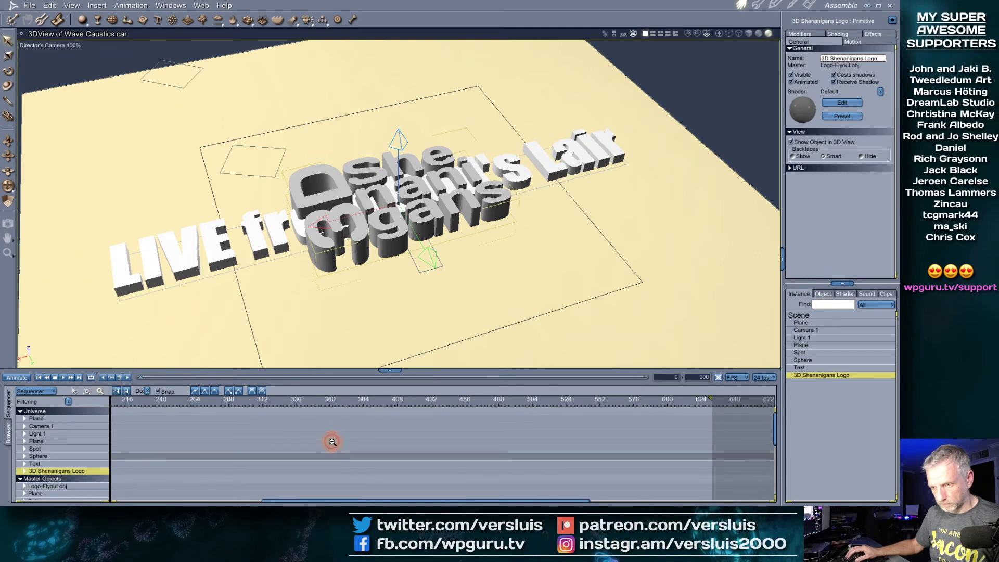
{"action": "left_click", "coordinate": [333, 443]}
{"action": "left_click", "coordinate": [333, 442]}
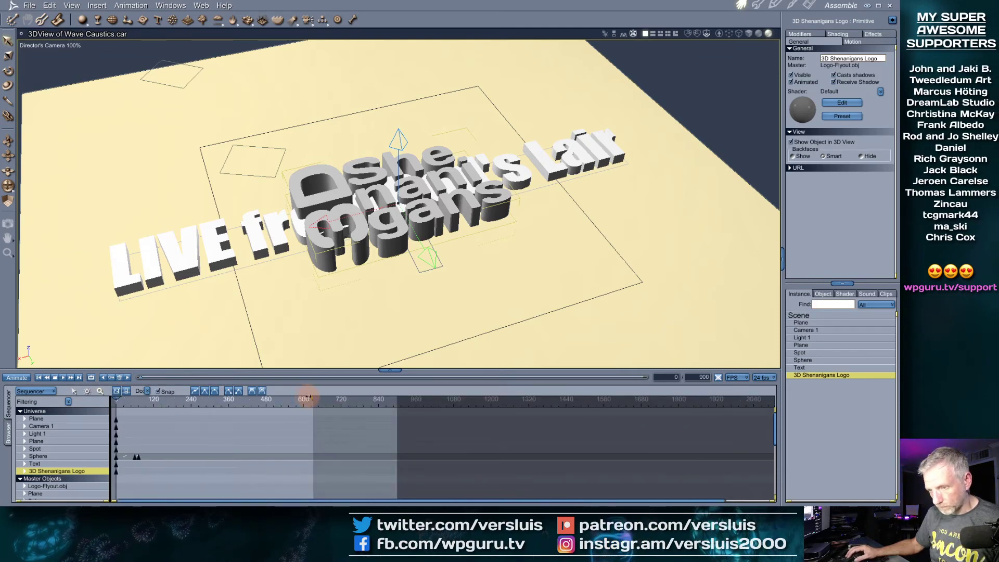
{"action": "left_click_drag", "start_coordinate": [310, 398], "coordinate": [394, 399]}
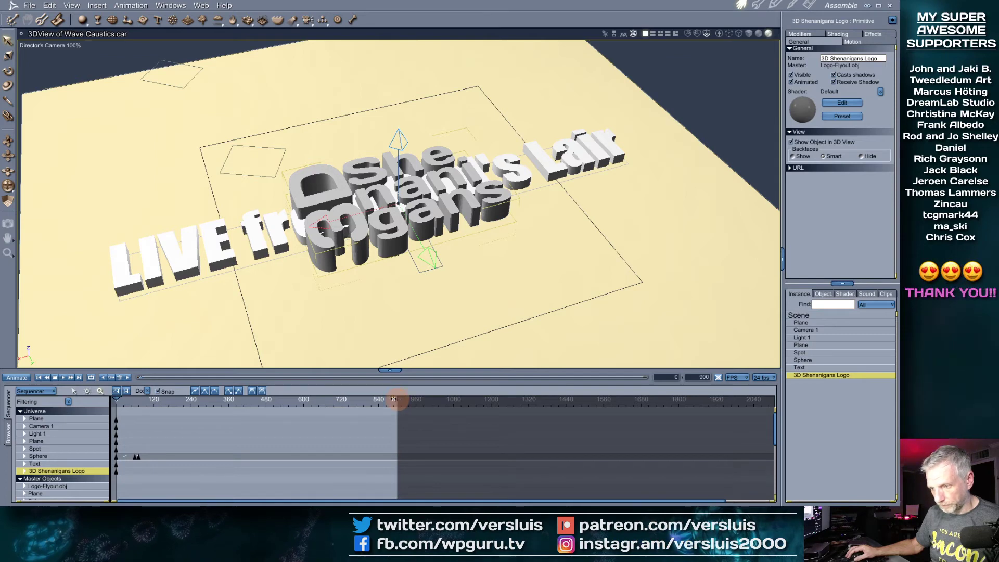
{"action": "left_click", "coordinate": [250, 421]}
{"action": "left_click", "coordinate": [249, 421]}
{"action": "left_click", "coordinate": [250, 421]}
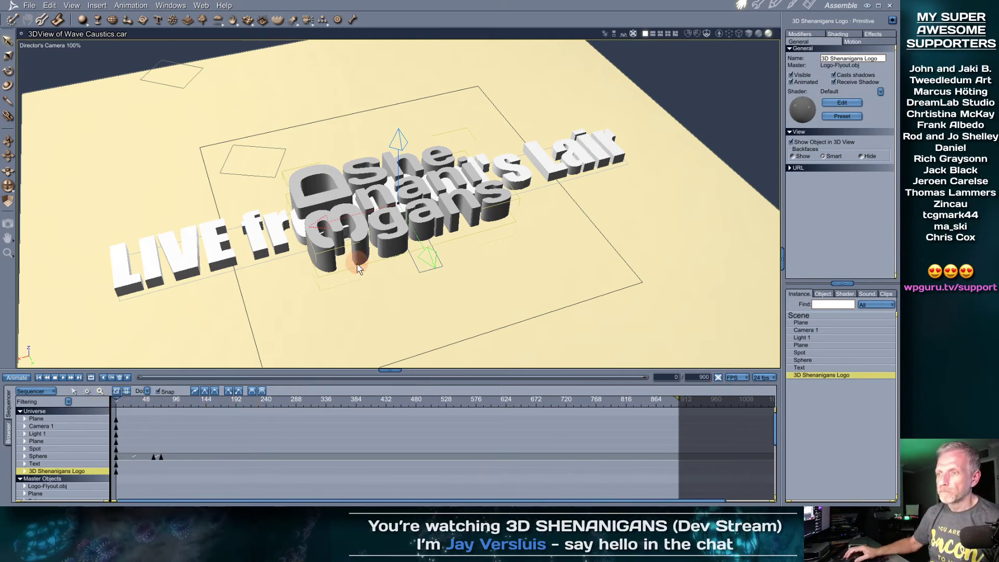
Keyframe the logo sliding from the right at frame 0 to the left at frame 900
{"action": "left_click", "coordinate": [675, 33]}
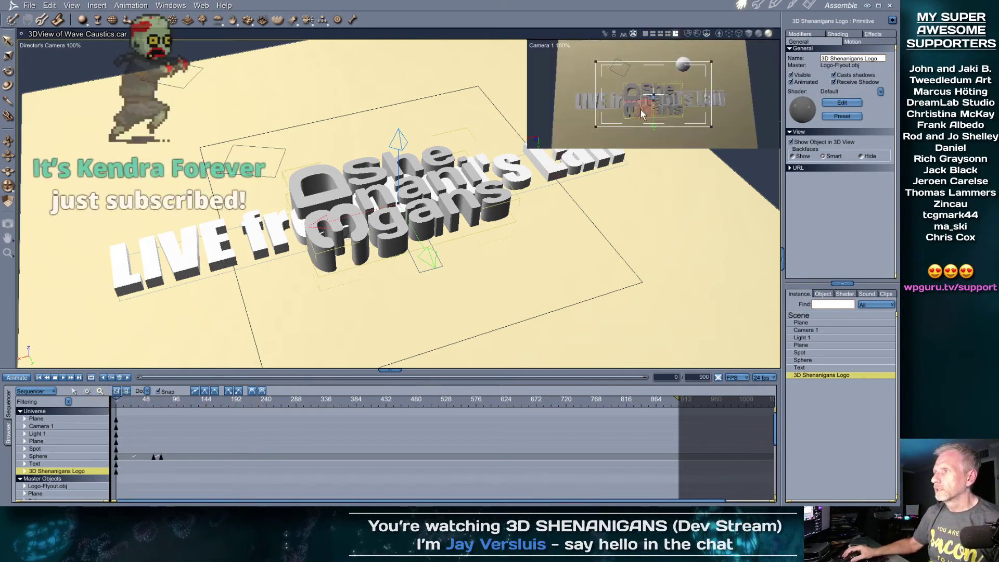
{"action": "left_click_drag", "start_coordinate": [322, 224], "coordinate": [630, 212]}
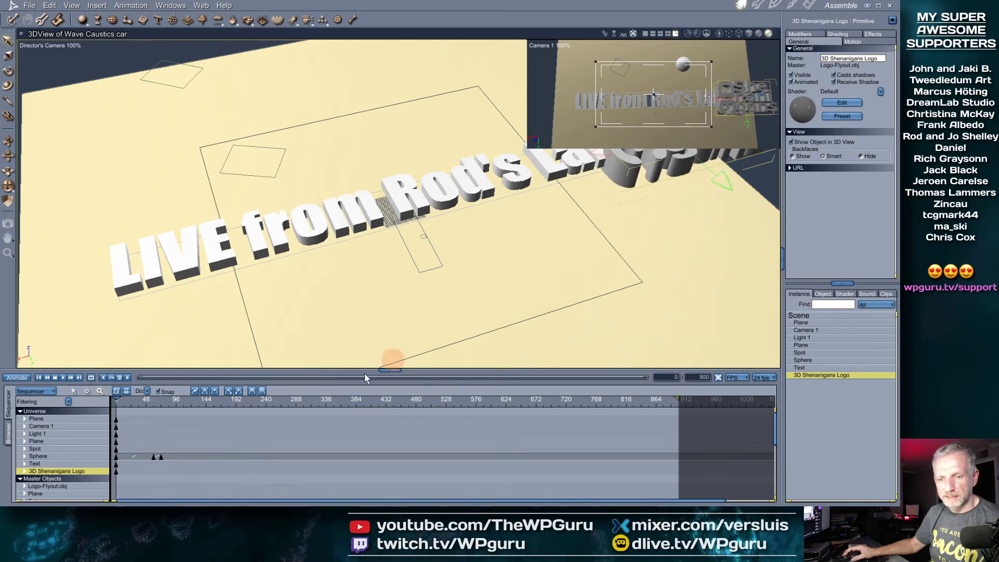
{"action": "left_click_drag", "start_coordinate": [195, 398], "coordinate": [678, 392]}
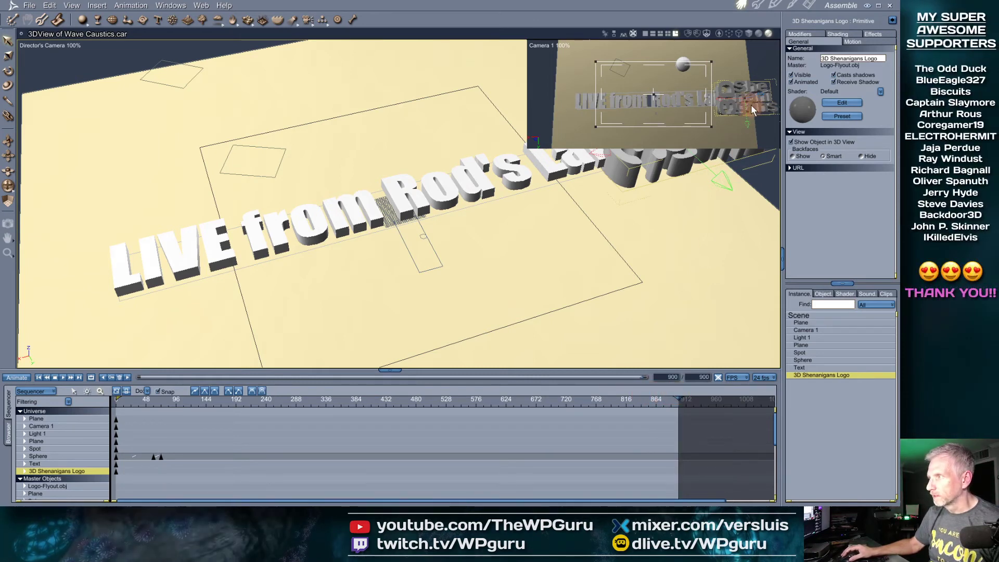
{"action": "left_click_drag", "start_coordinate": [739, 107], "coordinate": [536, 115]}
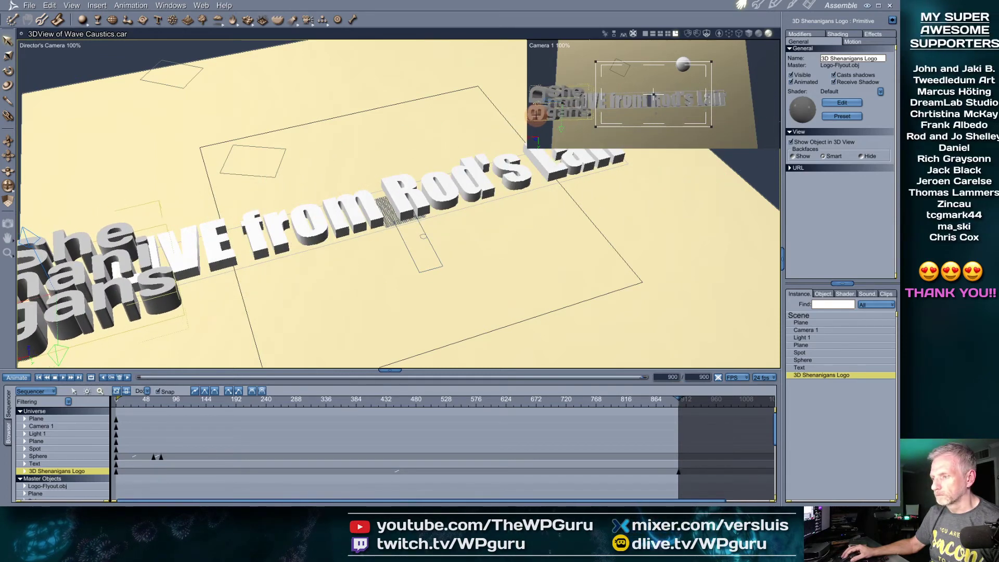
{"action": "mouse_move", "coordinate": [677, 399]}
{"action": "left_mouse_down"}
{"action": "mouse_move", "coordinate": [114, 439]}
{"action": "mouse_move", "coordinate": [177, 450]}
{"action": "mouse_move", "coordinate": [437, 446]}
{"action": "mouse_move", "coordinate": [660, 457]}
{"action": "mouse_move", "coordinate": [219, 466]}
{"action": "mouse_move", "coordinate": [386, 461]}
{"action": "left_mouse_up"}
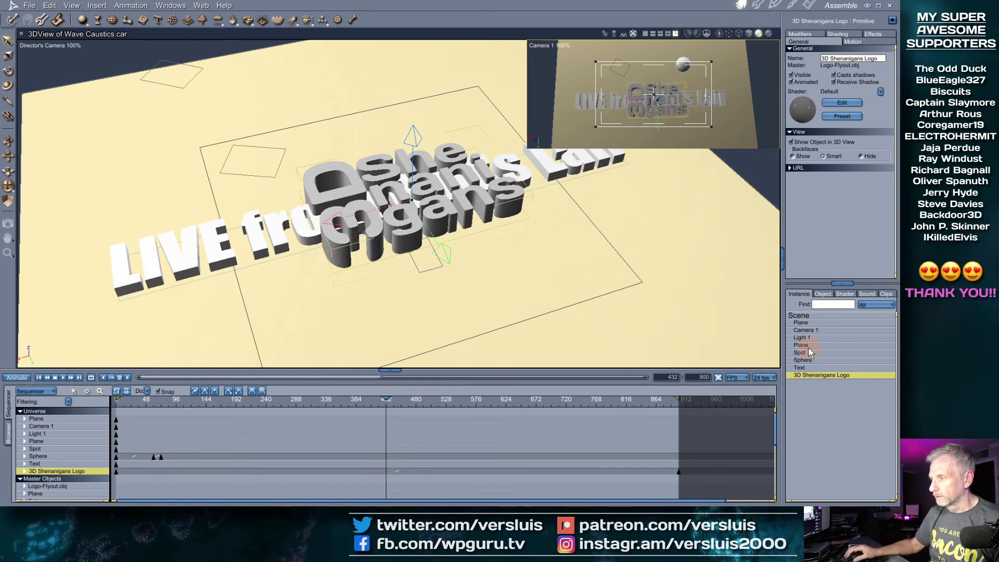
{"action": "left_click", "coordinate": [800, 367]}
Make the LIVE text invisible from frame 432 and test-render at frame 432 and frame 0
{"action": "left_click", "coordinate": [791, 75]}
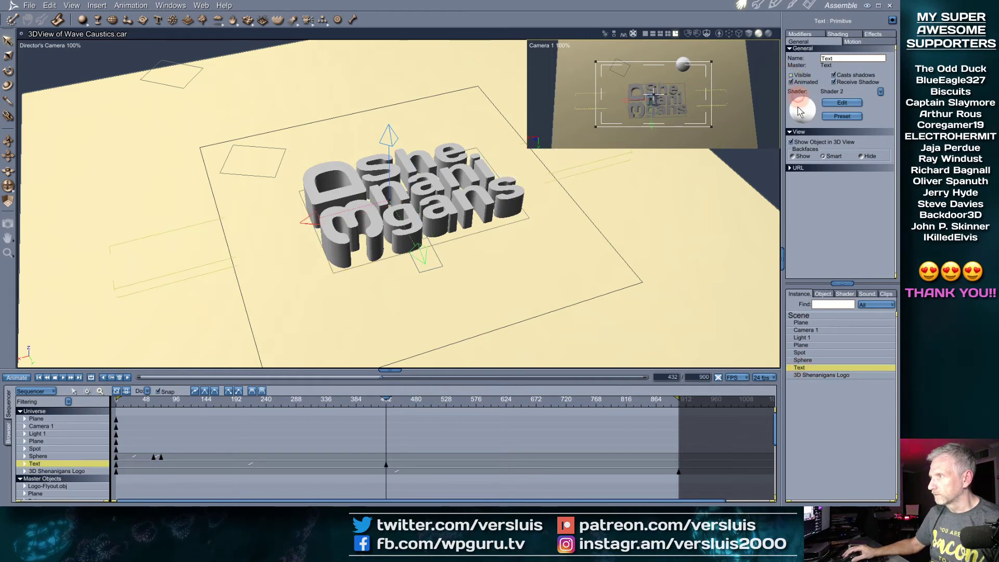
{"action": "key", "text": "ctrl+r"}
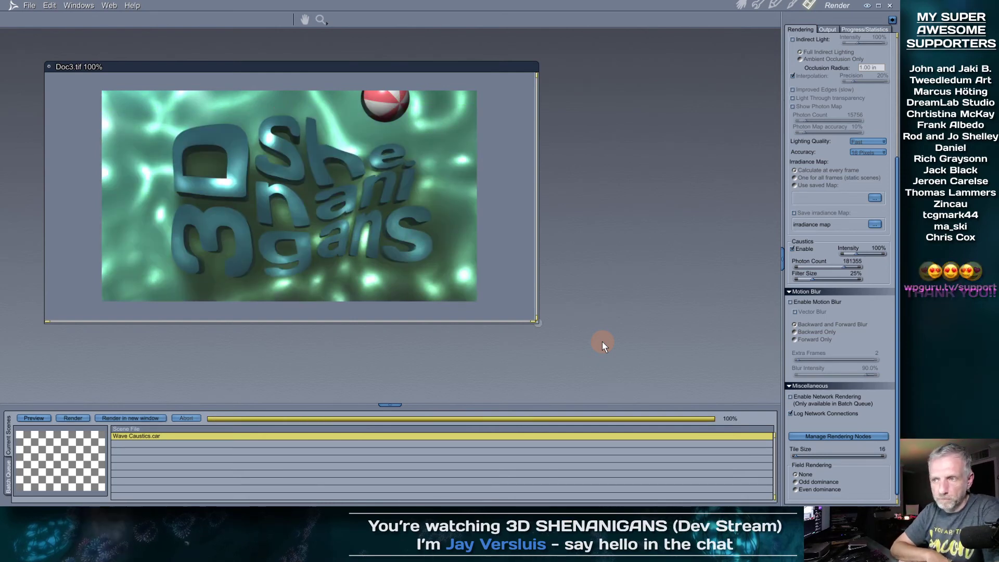
{"action": "left_click", "coordinate": [742, 5]}
{"action": "left_click_drag", "start_coordinate": [386, 400], "coordinate": [34, 418]}
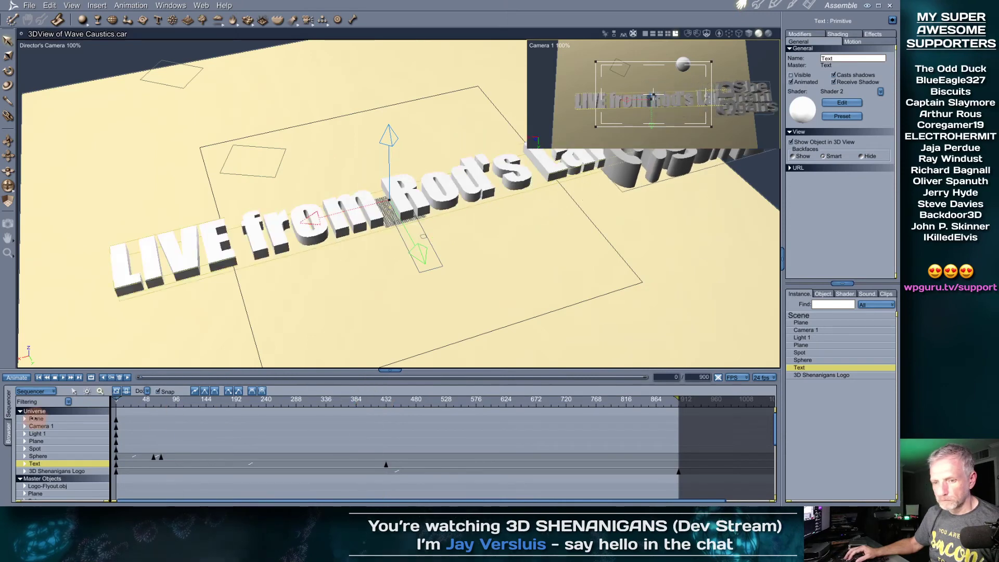
{"action": "key", "text": "ctrl+r"}
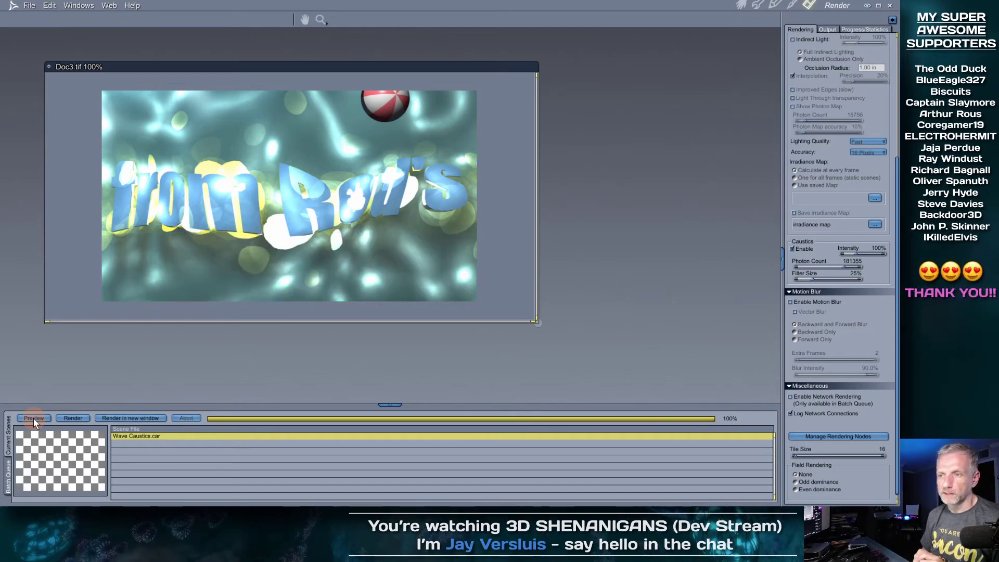
{"action": "left_click", "coordinate": [741, 5]}
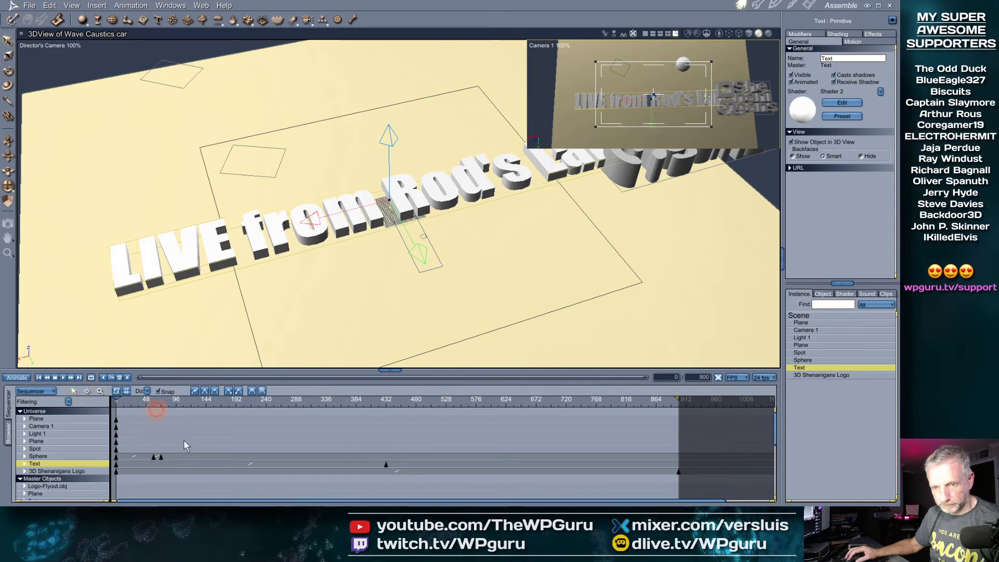
Delete the Text's frame-0 keyframe and move the frame-432 hide keyframe to frame 0
{"action": "left_click", "coordinate": [159, 458]}
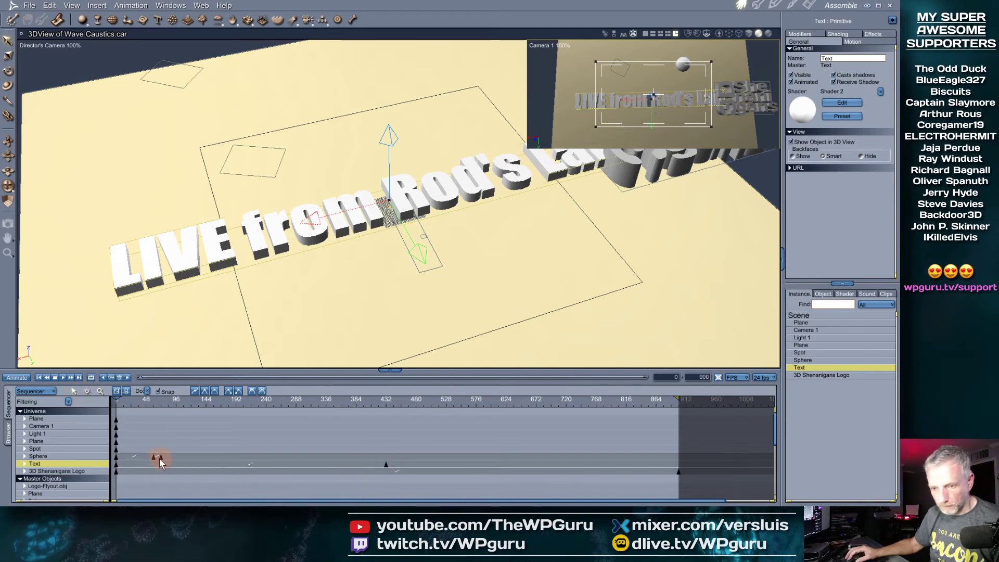
{"action": "left_click", "coordinate": [116, 465]}
{"action": "key", "text": "Delete"}
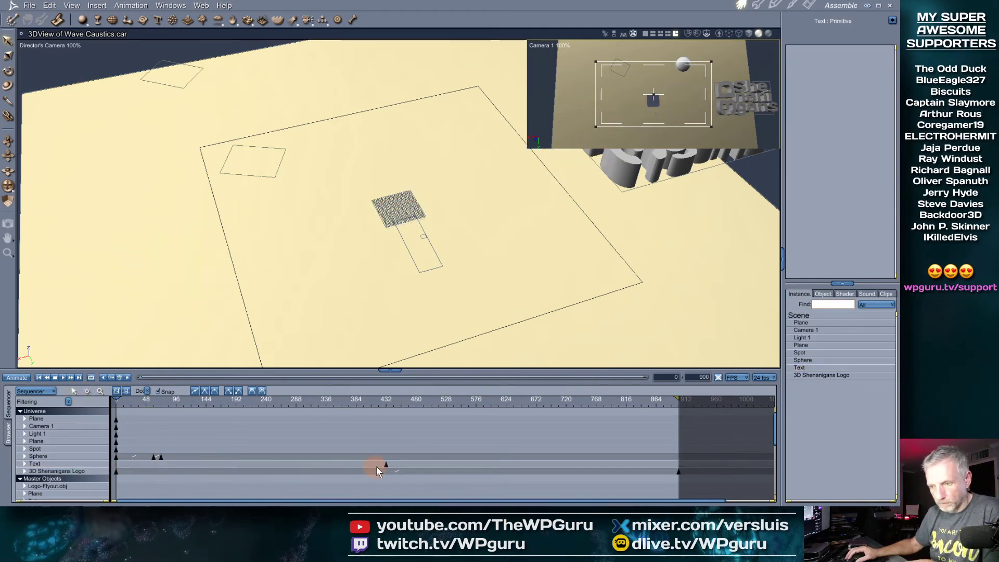
{"action": "left_click_drag", "start_coordinate": [386, 466], "coordinate": [92, 464]}
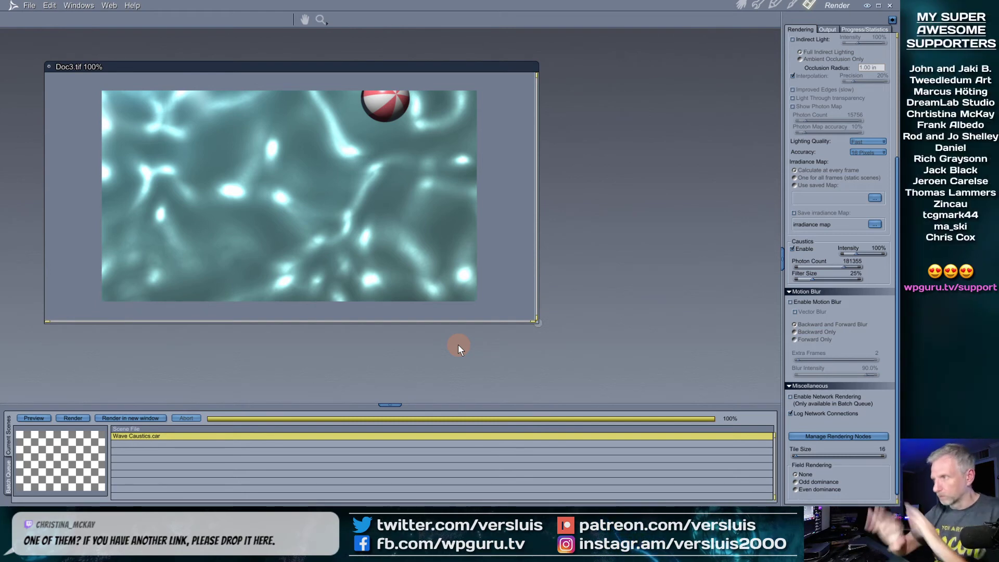
{"action": "left_click", "coordinate": [741, 5]}
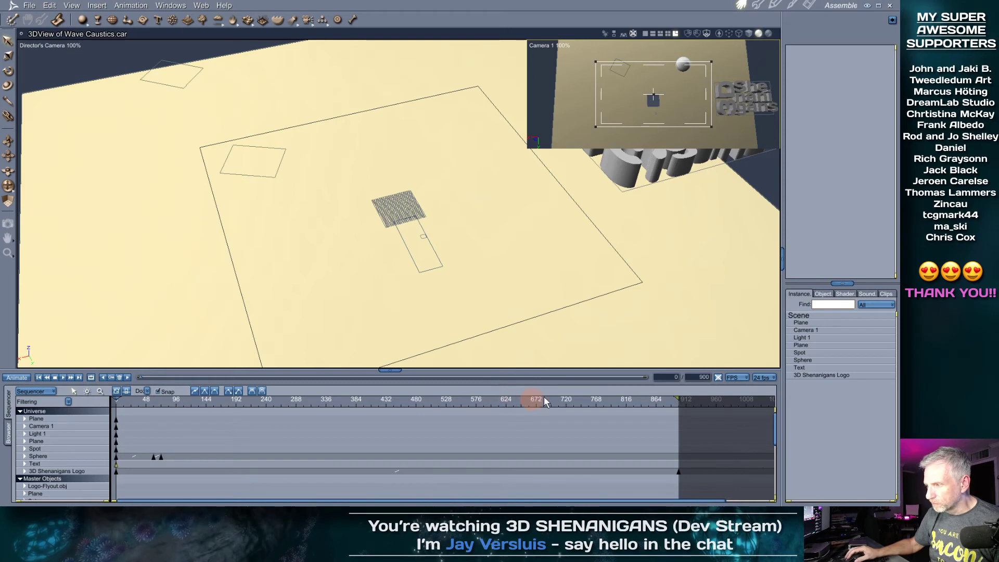
Change the frame rate from 24 to 30 fps, stretching the animation to 1125 frames
{"action": "left_click", "coordinate": [763, 378]}
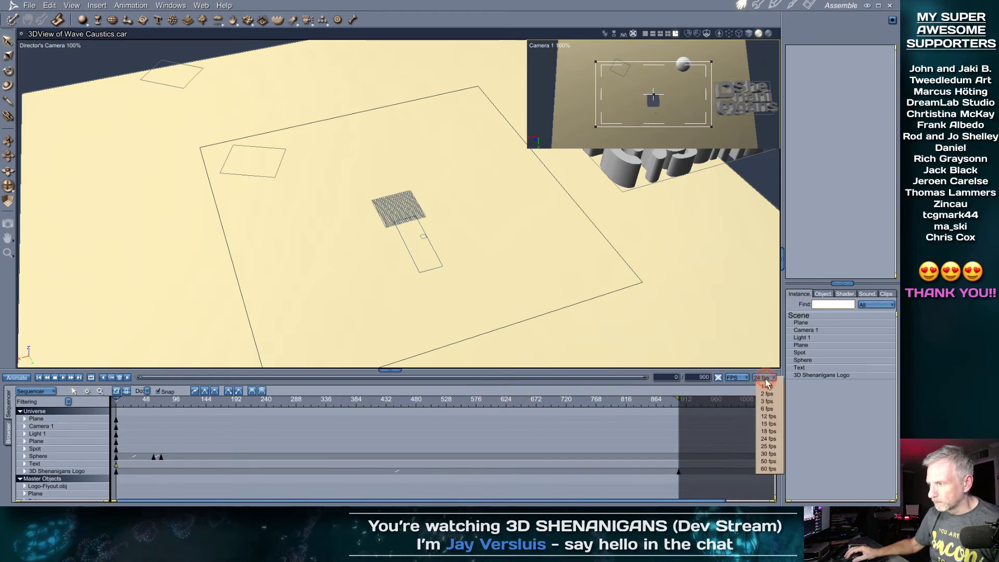
{"action": "left_click", "coordinate": [775, 453]}
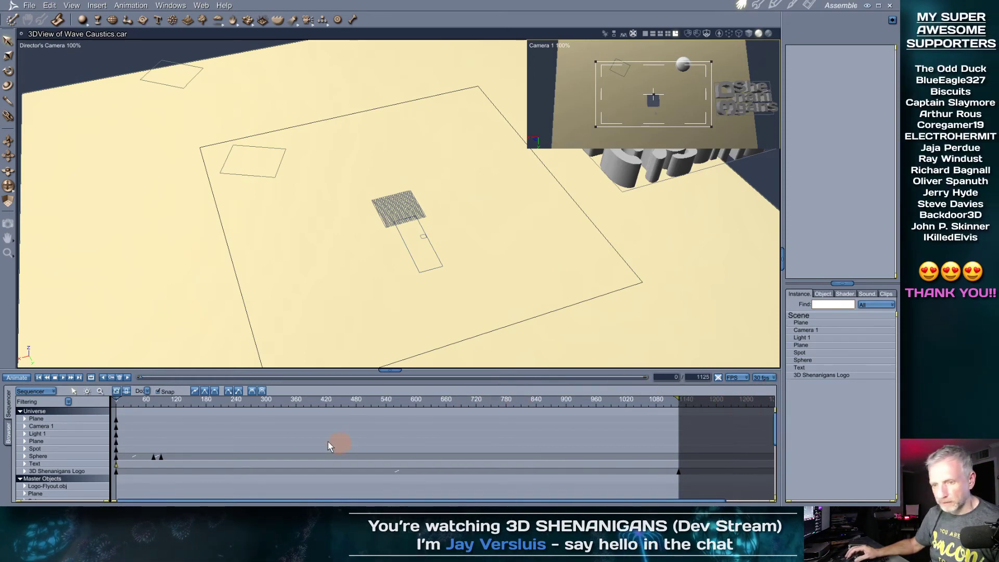
{"action": "left_click", "coordinate": [118, 399]}
Scrub the early frames to preview the logo's motion, then return to frame 0
{"action": "left_click_drag", "start_coordinate": [119, 399], "coordinate": [156, 401]}
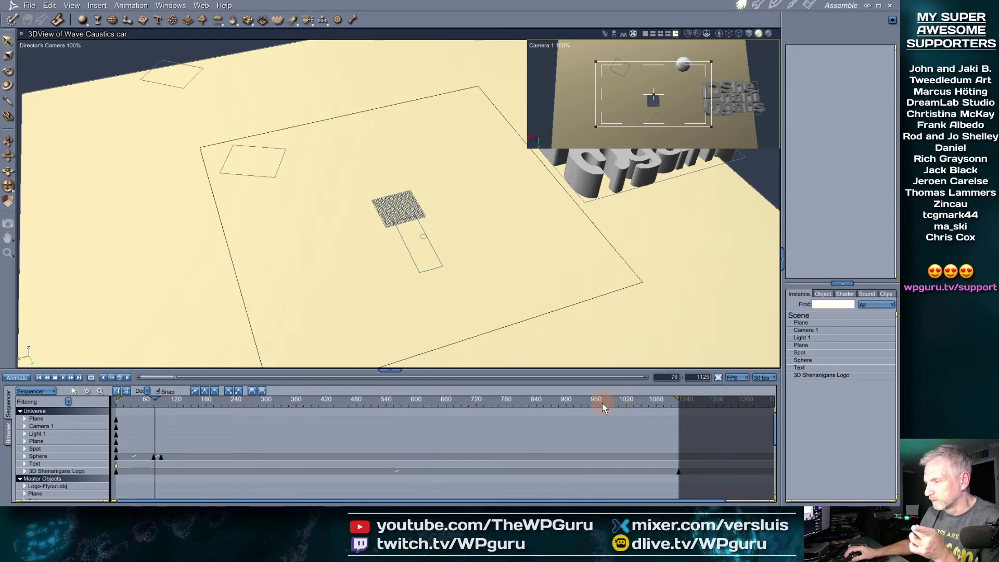
{"action": "left_click_drag", "start_coordinate": [601, 403], "coordinate": [103, 403]}
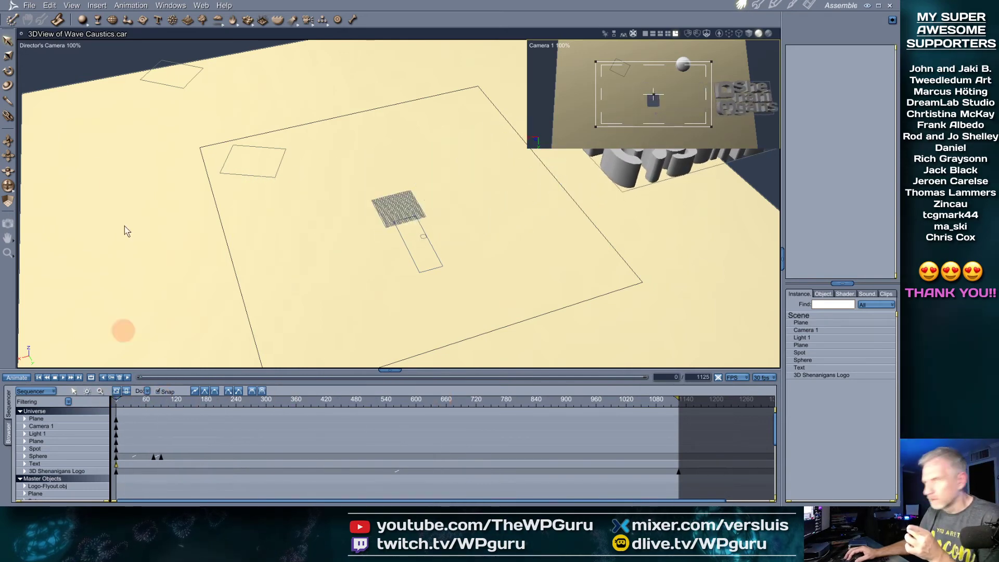
{"action": "left_click", "coordinate": [49, 6]}
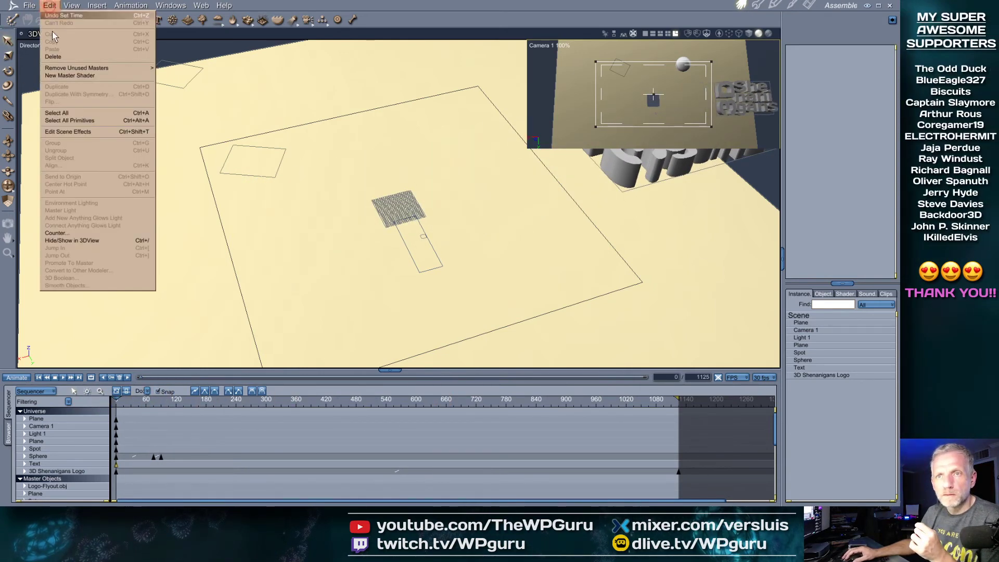
Show the 3D View category in File > Preferences, then bring the Streamlabs Cloudbot User Management page forward
{"action": "left_click", "coordinate": [30, 7]}
{"action": "left_click", "coordinate": [31, 7]}
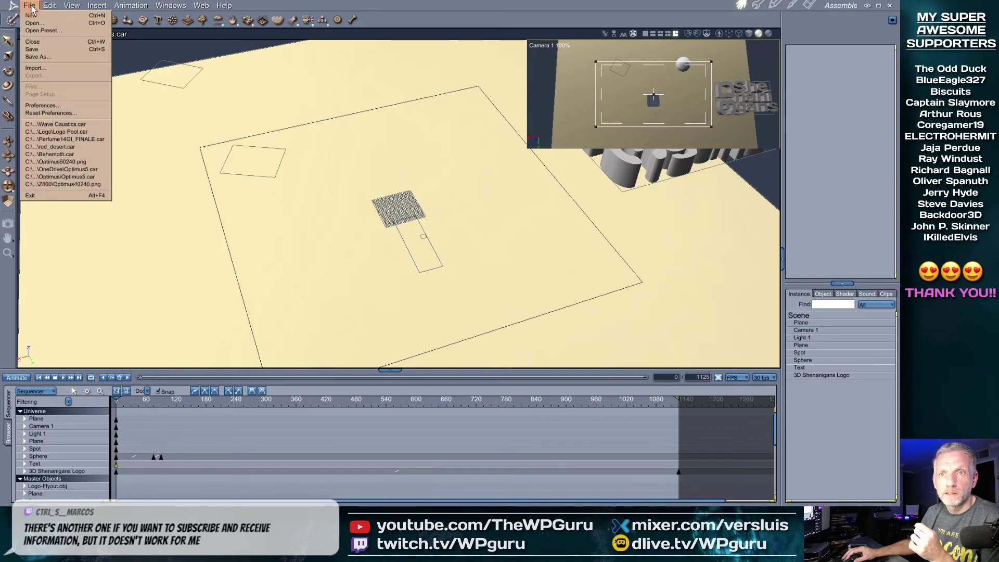
{"action": "mouse_move", "coordinate": [47, 7]}
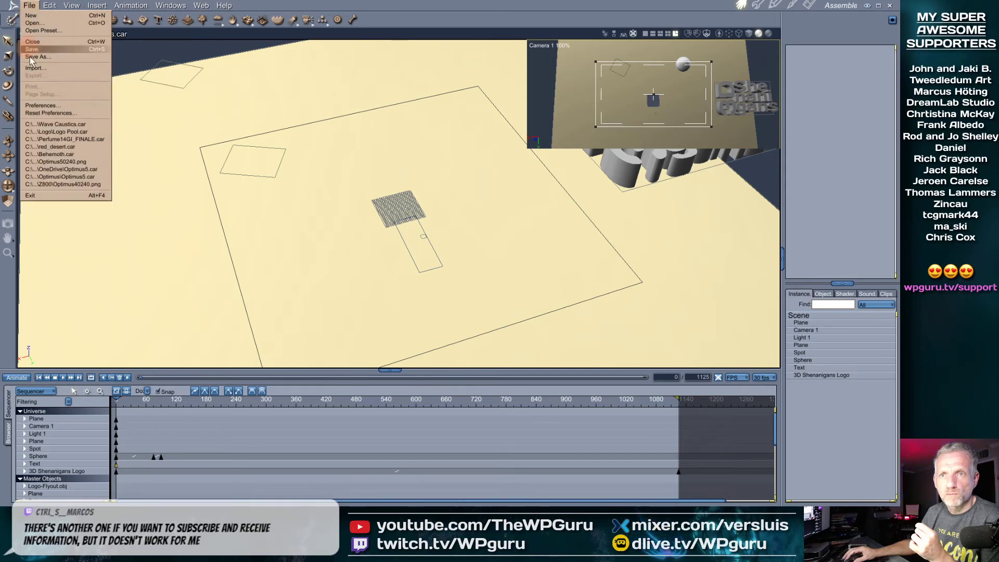
{"action": "left_click", "coordinate": [39, 109]}
{"action": "left_click", "coordinate": [447, 206]}
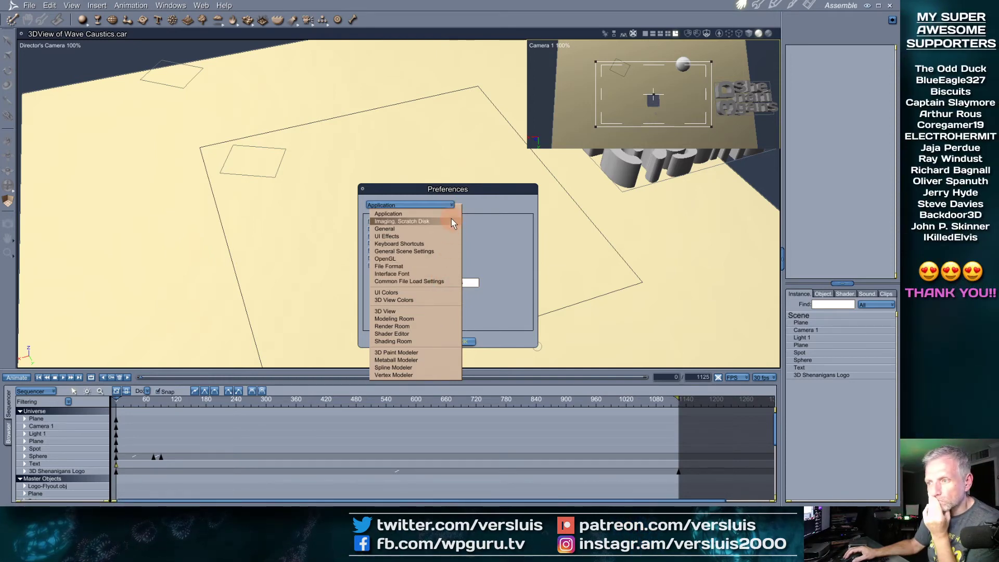
{"action": "left_click", "coordinate": [434, 310]}
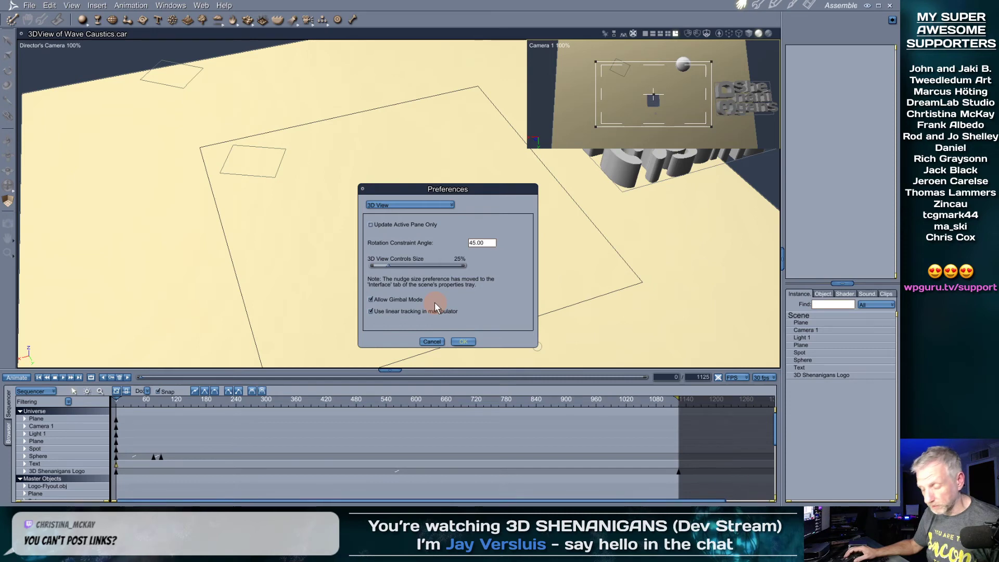
{"action": "key", "text": "alt+Tab"}
{"action": "key", "text": "alt+Tab"}
{"action": "left_click", "coordinate": [435, 302]}
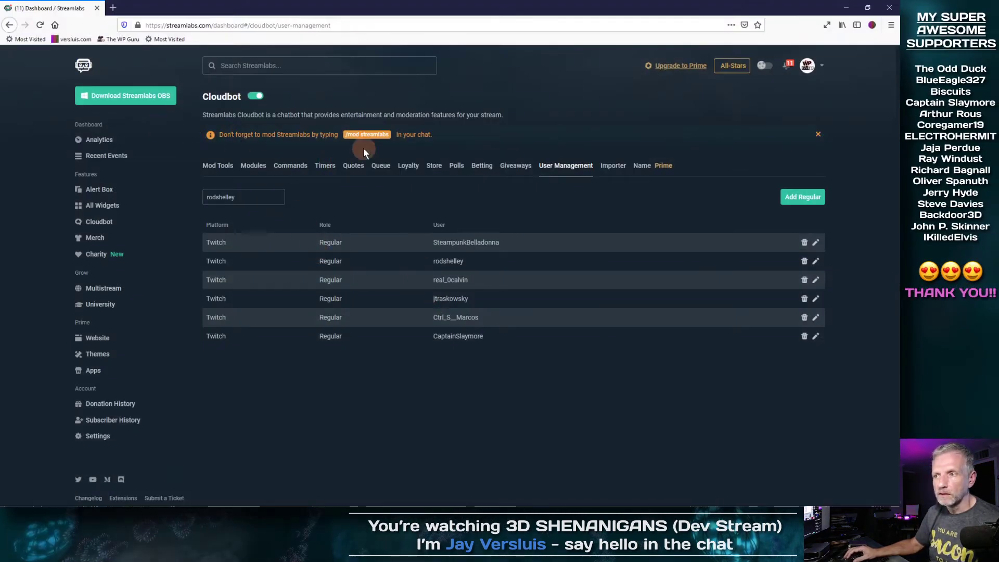
Review the Cloudbot Mod Tools protections, then minimize Firefox to return to Carrara's Preferences
{"action": "left_click", "coordinate": [218, 166]}
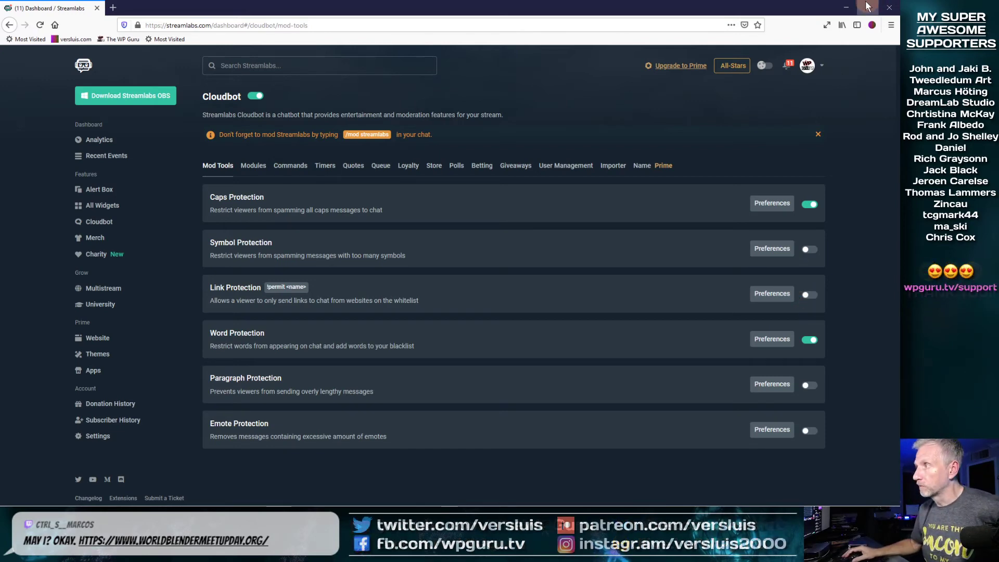
{"action": "left_click", "coordinate": [847, 8]}
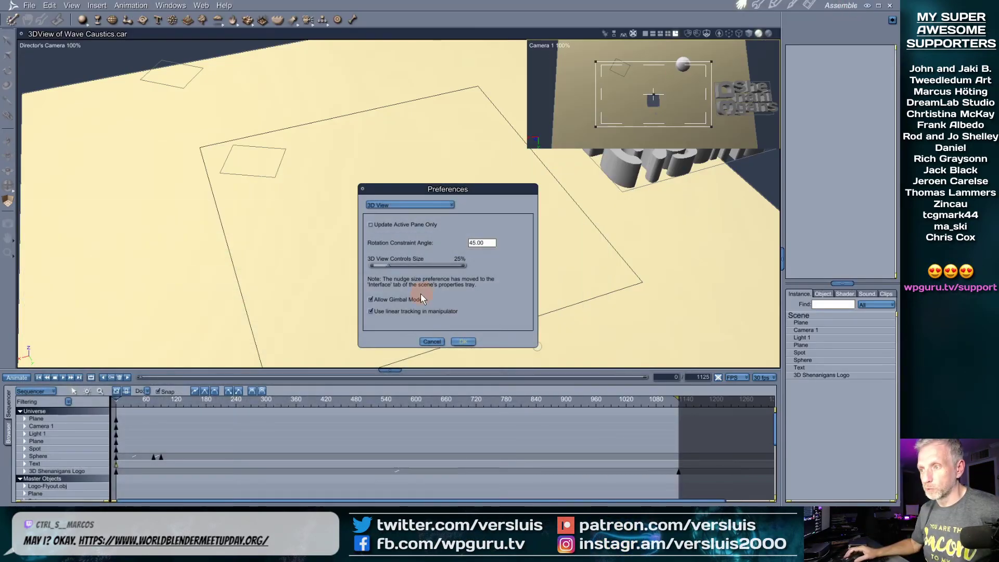
Browse the UI Colors, Imaging/Scratch Disk and General preference categories
{"action": "left_click", "coordinate": [438, 206]}
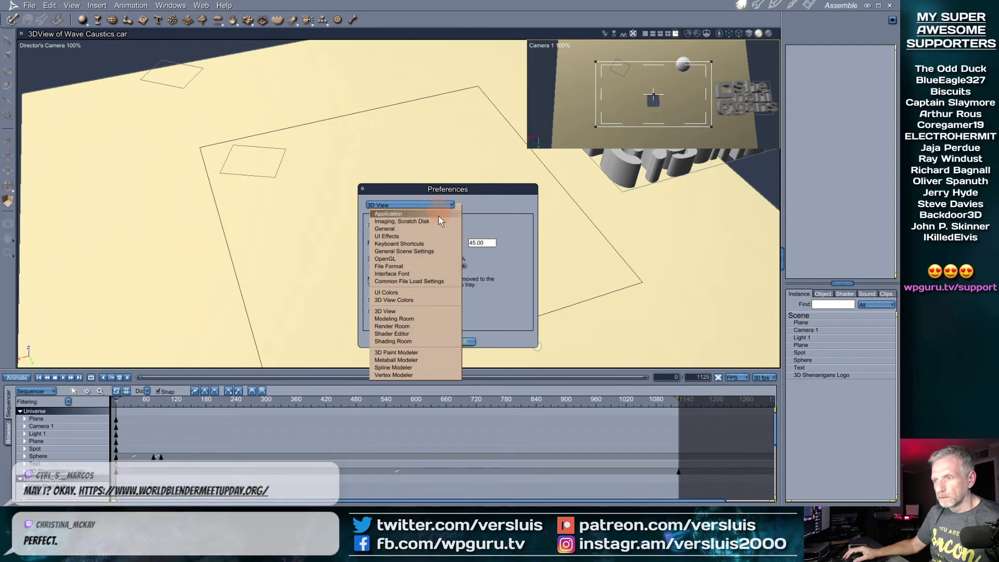
{"action": "left_click", "coordinate": [433, 295]}
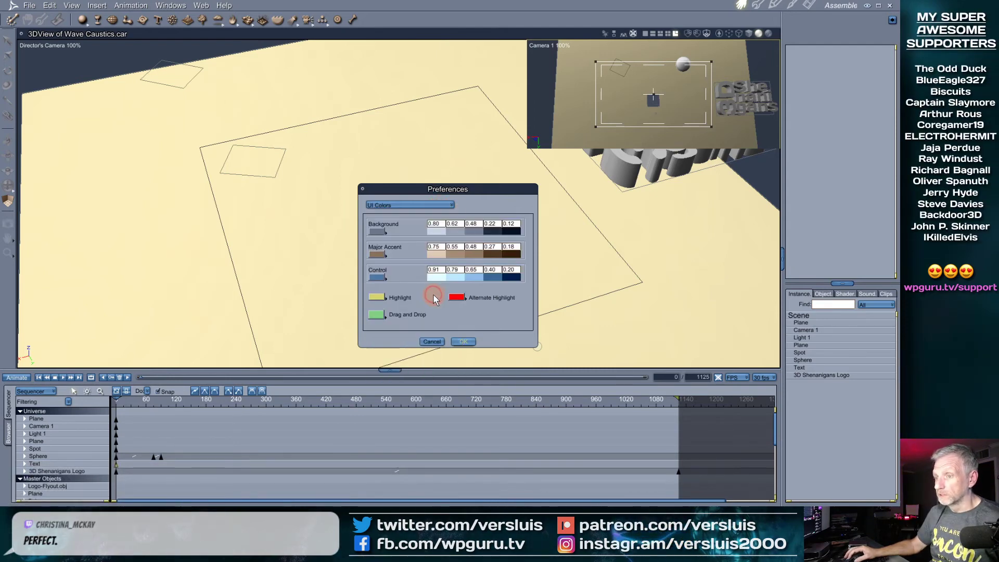
{"action": "left_click", "coordinate": [417, 204]}
{"action": "left_click", "coordinate": [416, 218]}
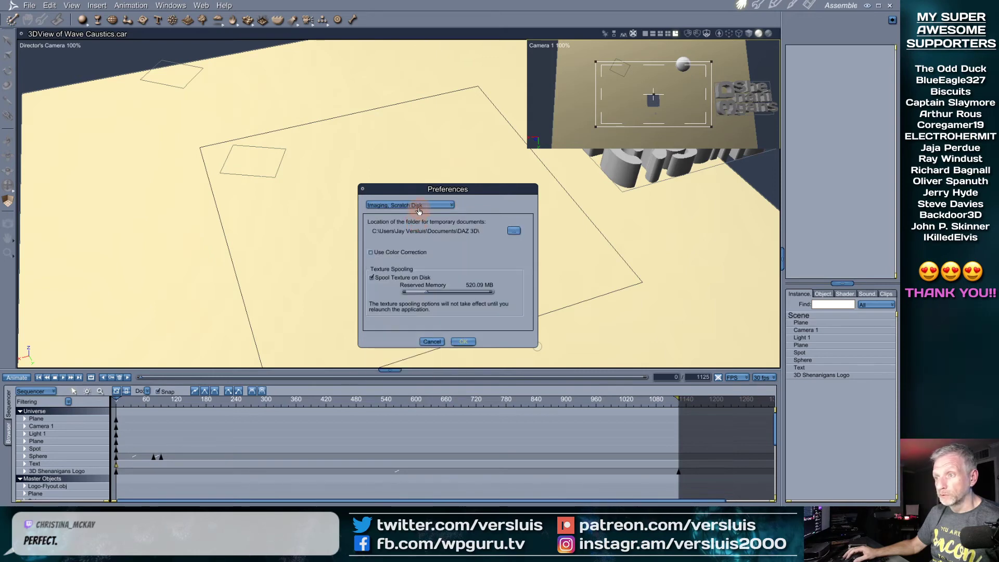
{"action": "left_click", "coordinate": [420, 207]}
{"action": "left_click", "coordinate": [422, 228]}
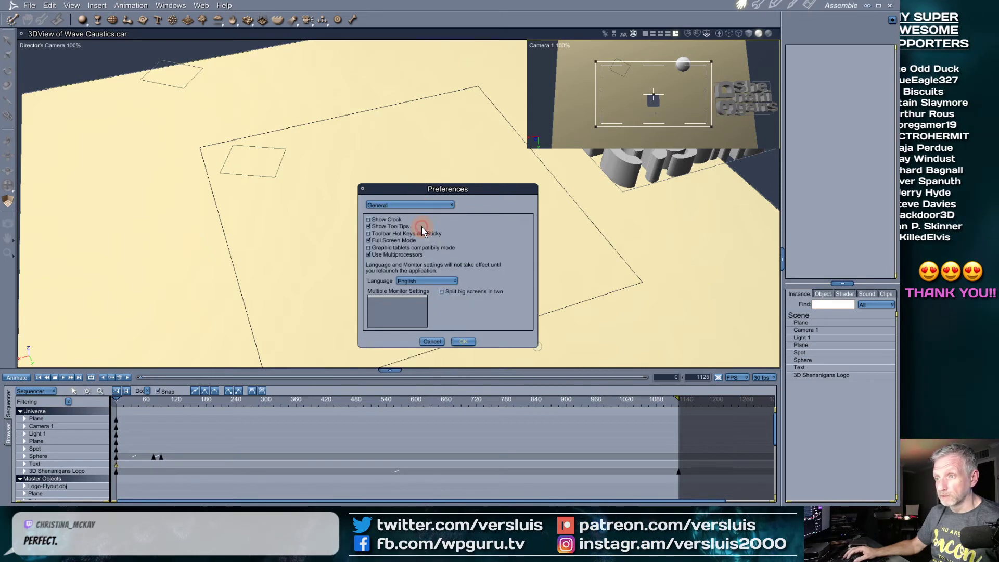
In General Scene Settings, set Time Units to SMPTE and confirm with OK
{"action": "left_click", "coordinate": [440, 206]}
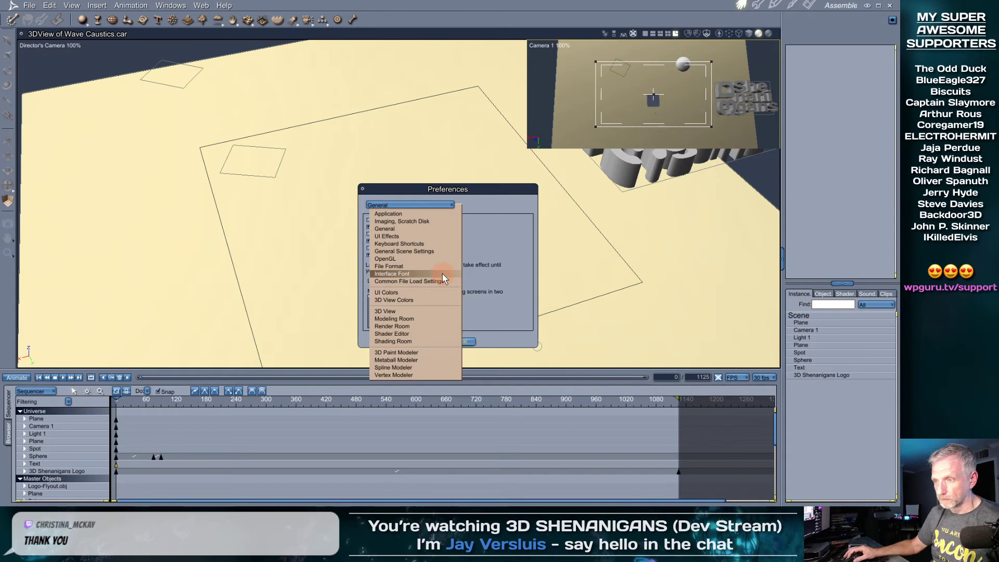
{"action": "left_click", "coordinate": [442, 252]}
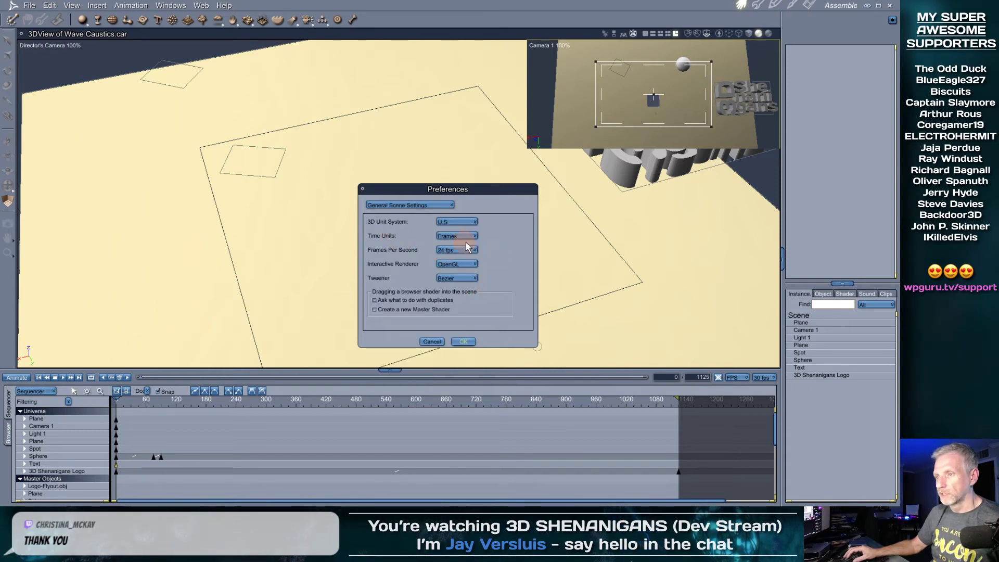
{"action": "left_click", "coordinate": [474, 237]}
{"action": "left_click", "coordinate": [458, 249]}
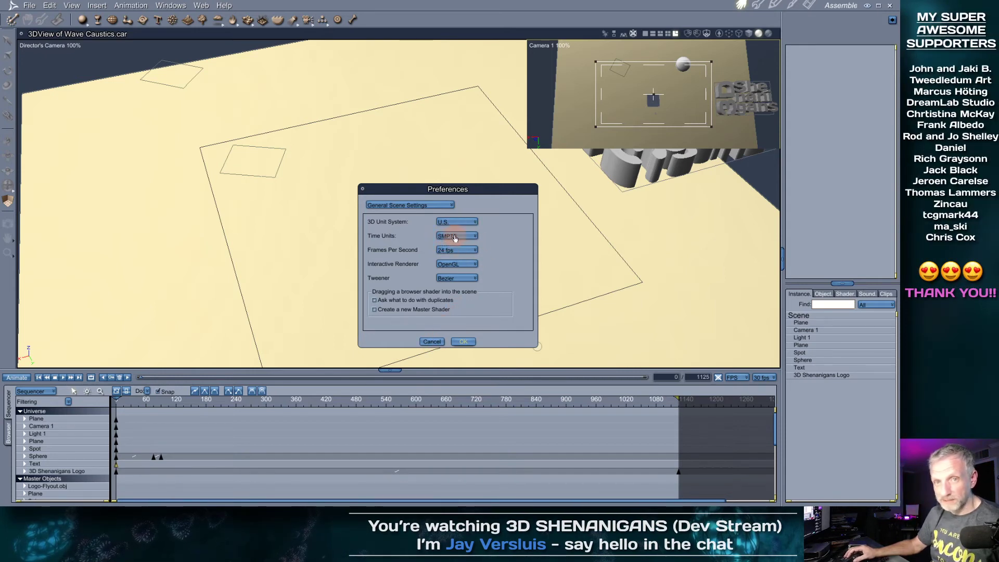
{"action": "left_click", "coordinate": [464, 341]}
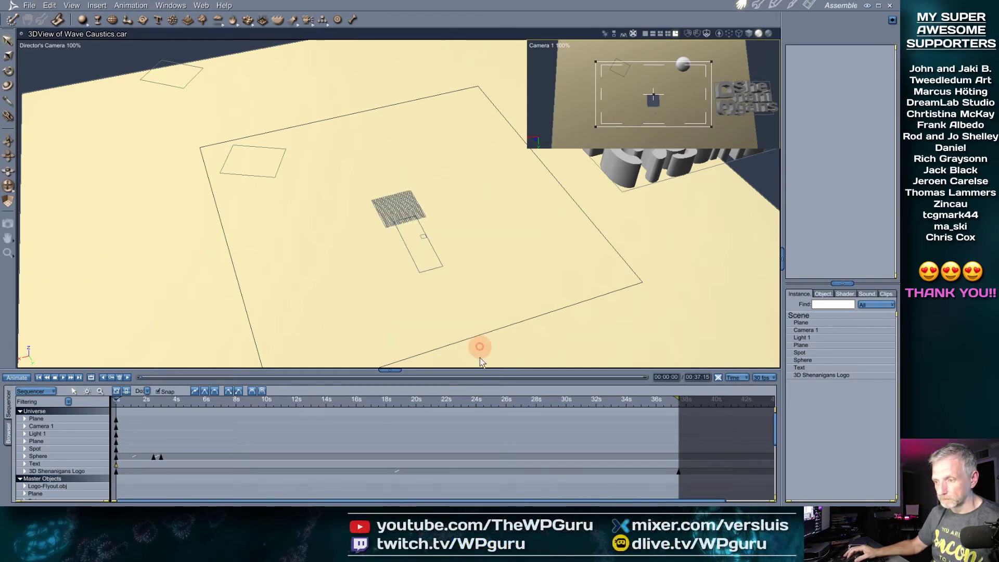
Compare the caustics render with the scene at about 5 seconds, then move the timeline to 00:18:29
{"action": "mouse_move", "coordinate": [118, 398]}
{"action": "left_mouse_down"}
{"action": "mouse_move", "coordinate": [212, 401]}
{"action": "mouse_move", "coordinate": [190, 417]}
{"action": "mouse_move", "coordinate": [143, 423]}
{"action": "mouse_move", "coordinate": [158, 428]}
{"action": "mouse_move", "coordinate": [669, 411]}
{"action": "mouse_move", "coordinate": [245, 430]}
{"action": "mouse_move", "coordinate": [584, 417]}
{"action": "mouse_move", "coordinate": [524, 435]}
{"action": "mouse_move", "coordinate": [268, 437]}
{"action": "mouse_move", "coordinate": [192, 447]}
{"action": "left_mouse_up"}
{"action": "key", "text": "ctrl+r"}
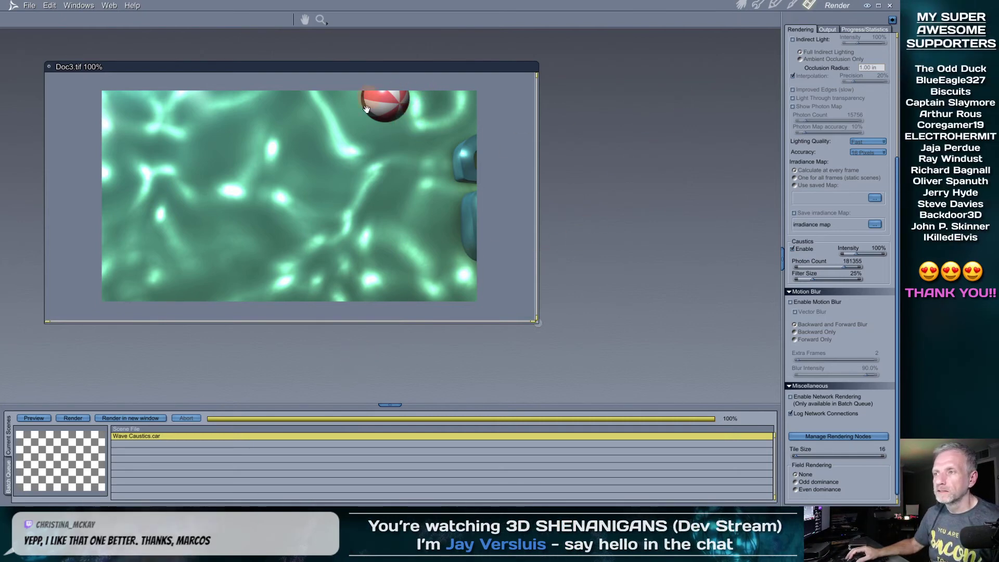
{"action": "left_click", "coordinate": [741, 5]}
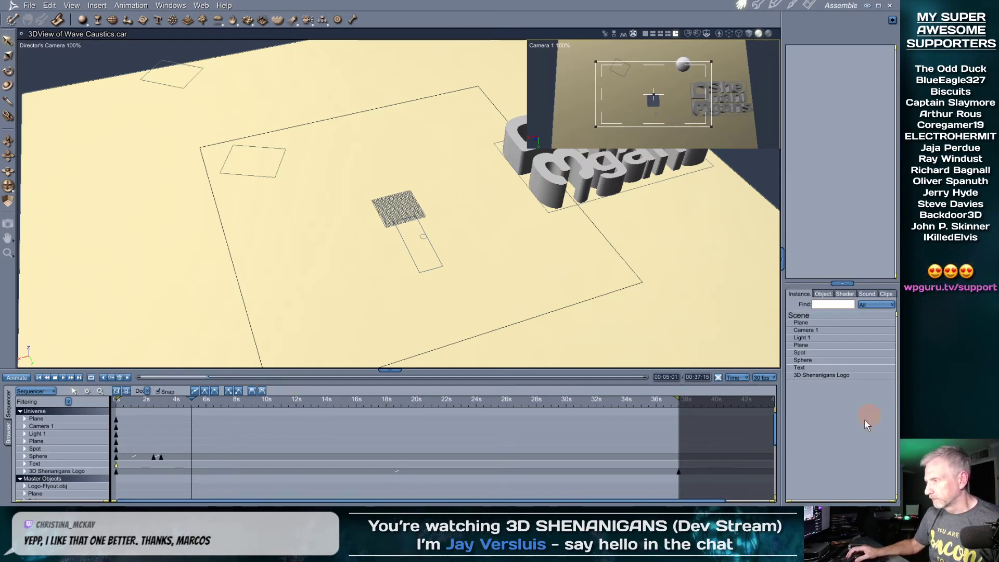
{"action": "left_click", "coordinate": [807, 6]}
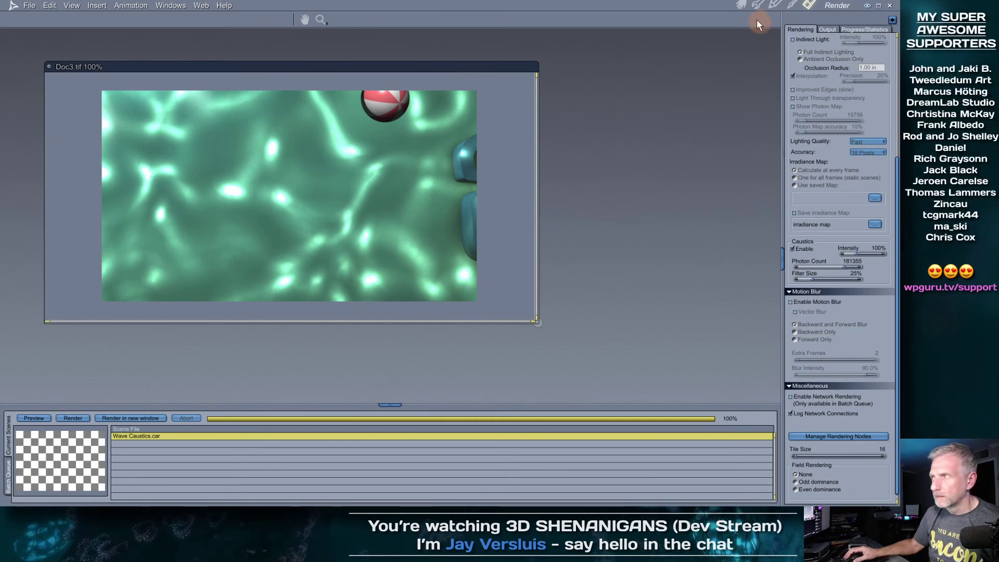
{"action": "left_click", "coordinate": [741, 5]}
{"action": "left_click_drag", "start_coordinate": [275, 400], "coordinate": [401, 401]}
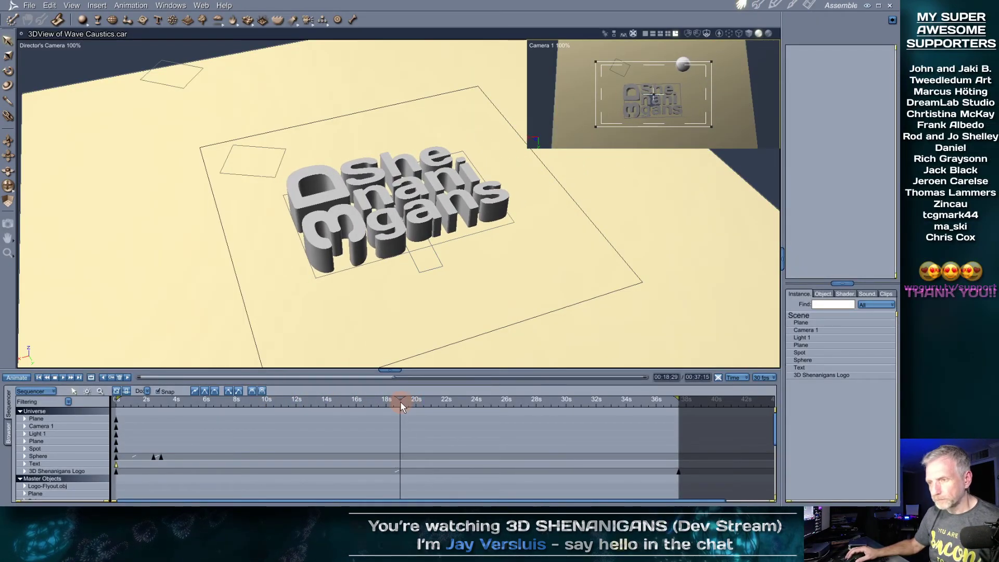
Orbit the Director's Camera to find the overhead lights, undoing an accidental move, and select Light 1
{"action": "scroll", "coordinate": [435, 245], "scroll_direction": "up", "scroll_amount": 2}
{"action": "scroll", "coordinate": [435, 246], "scroll_direction": "down", "scroll_amount": 10}
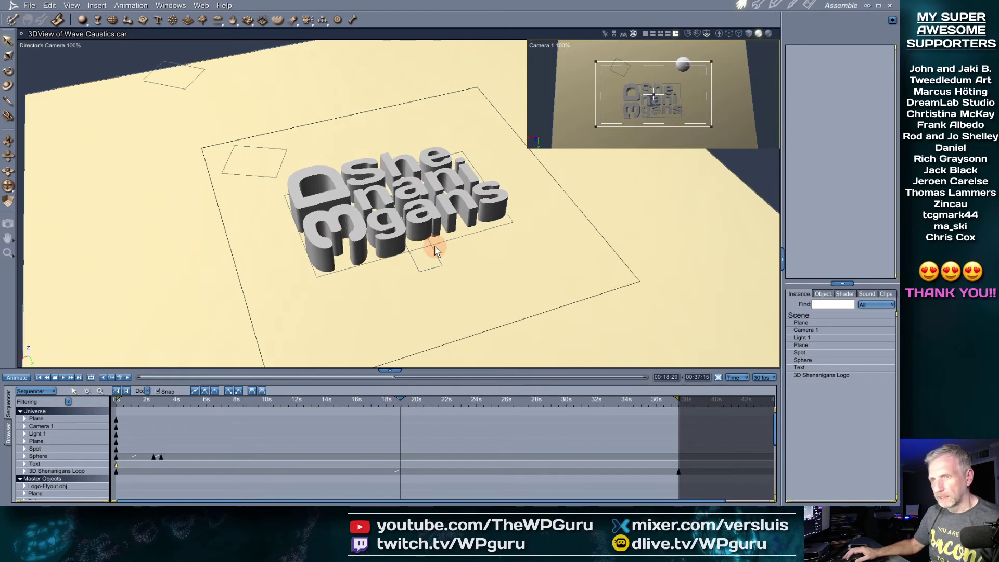
{"action": "left_click", "coordinate": [800, 352]}
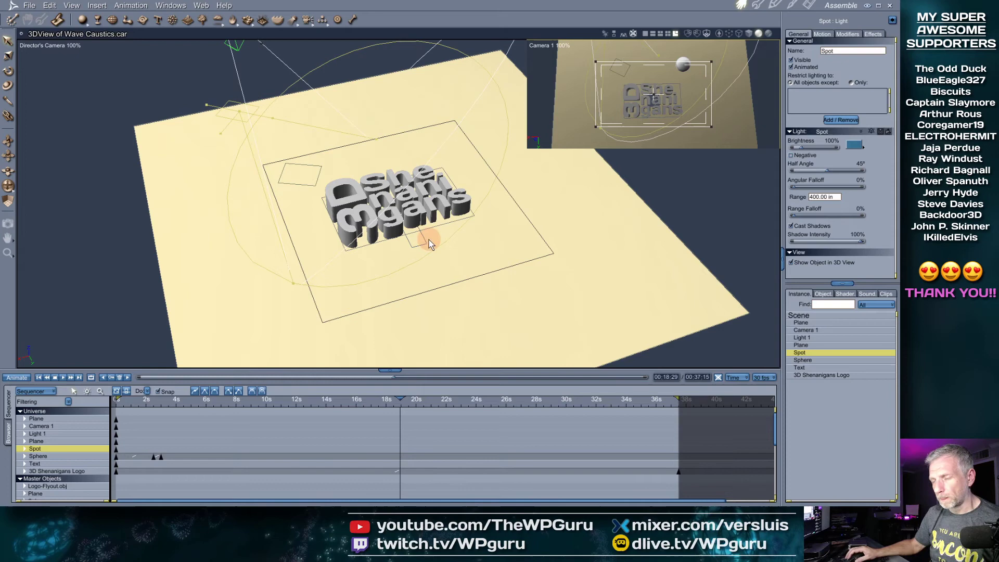
{"action": "middle_click_drag", "start_coordinate": [436, 239], "coordinate": [467, 220]}
{"action": "left_click_drag", "start_coordinate": [467, 220], "coordinate": [420, 261], "text": "shift"}
{"action": "key", "text": "ctrl+z"}
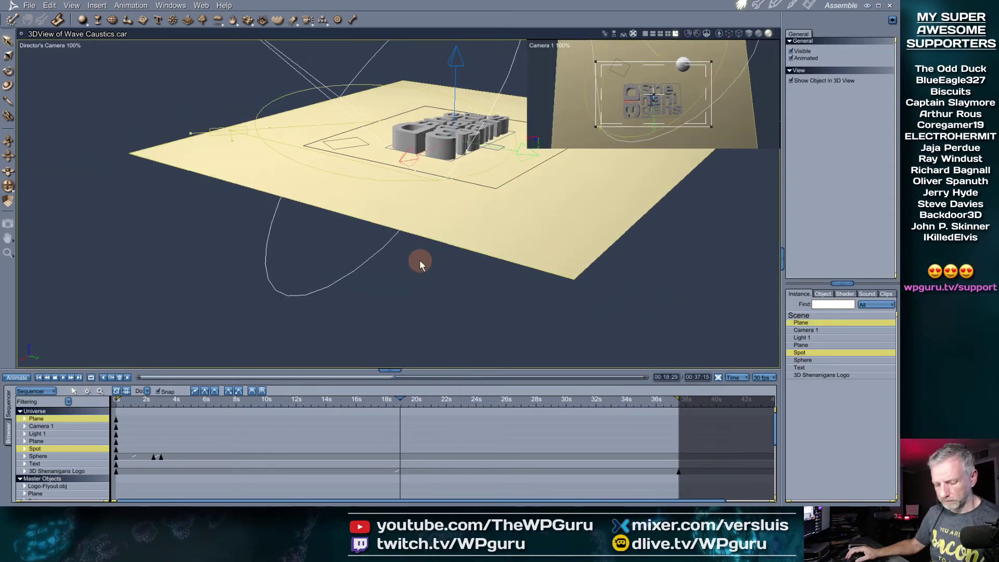
{"action": "middle_click_drag", "start_coordinate": [458, 216], "coordinate": [397, 344]}
{"action": "middle_click_drag", "start_coordinate": [442, 295], "coordinate": [312, 203]}
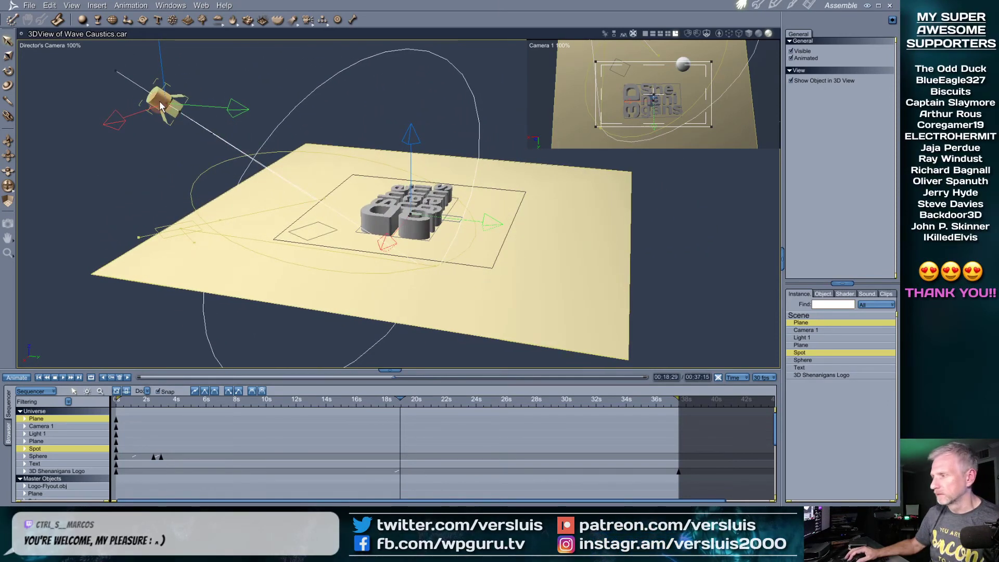
{"action": "left_click", "coordinate": [820, 336]}
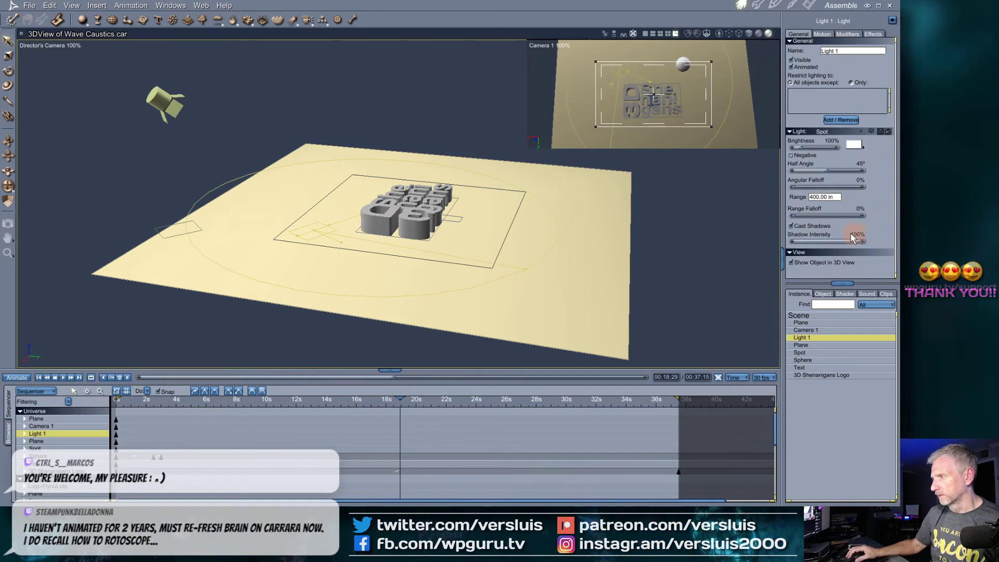
Raise Light 1's brightness and render the scene to check the lighting
{"action": "left_click", "coordinate": [814, 197]}
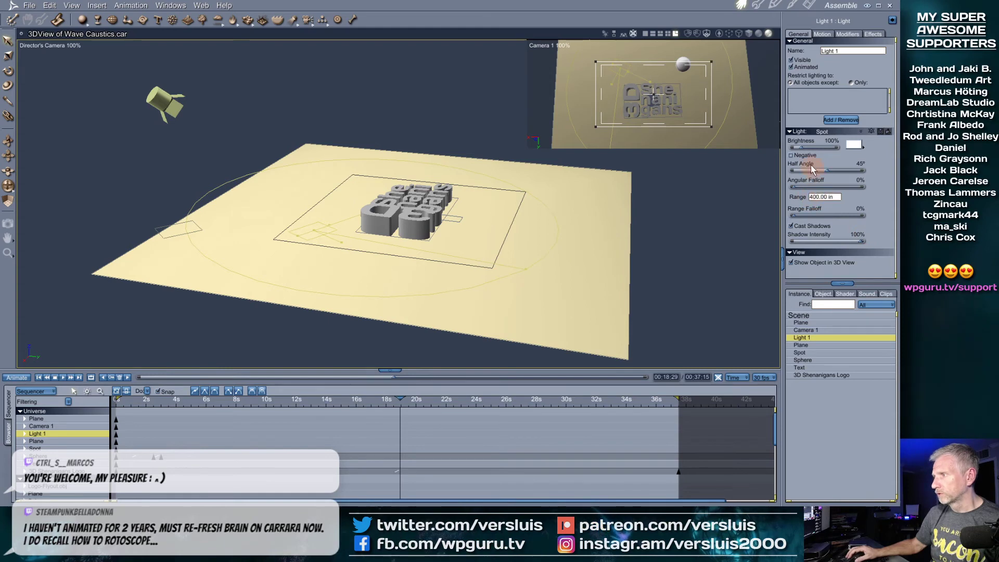
{"action": "left_click_drag", "start_coordinate": [801, 148], "coordinate": [804, 147]}
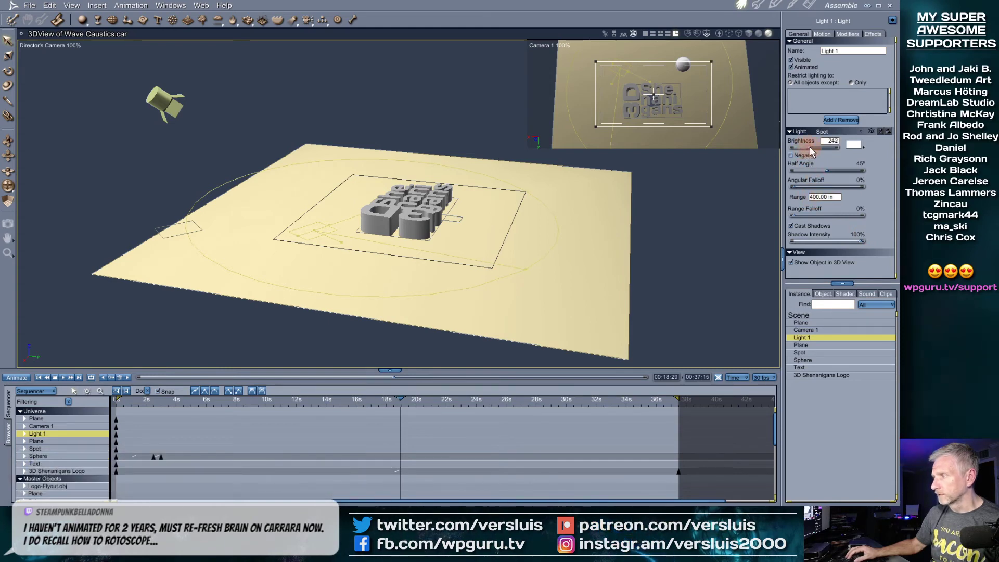
{"action": "key", "text": "ctrl+r"}
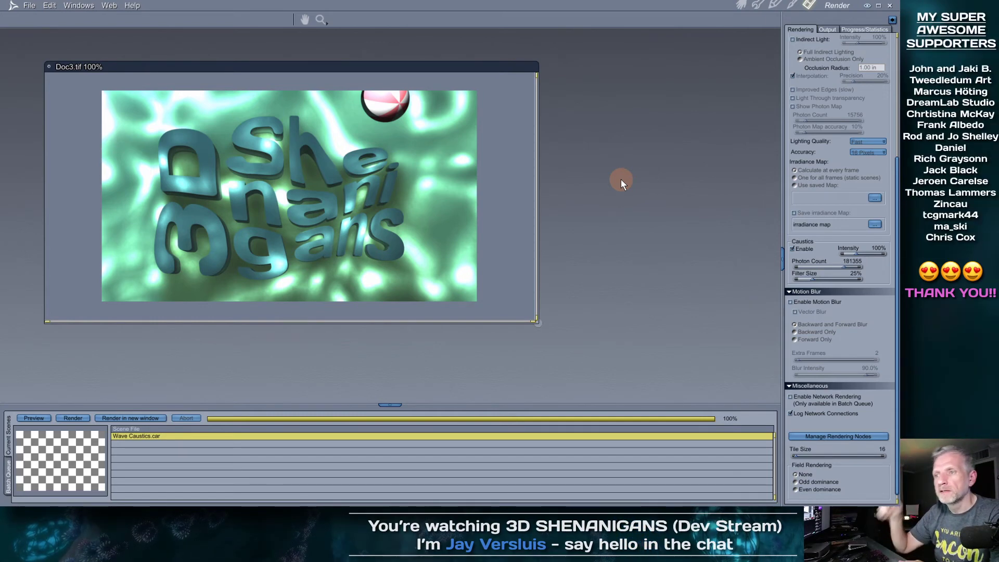
{"action": "left_click", "coordinate": [740, 5]}
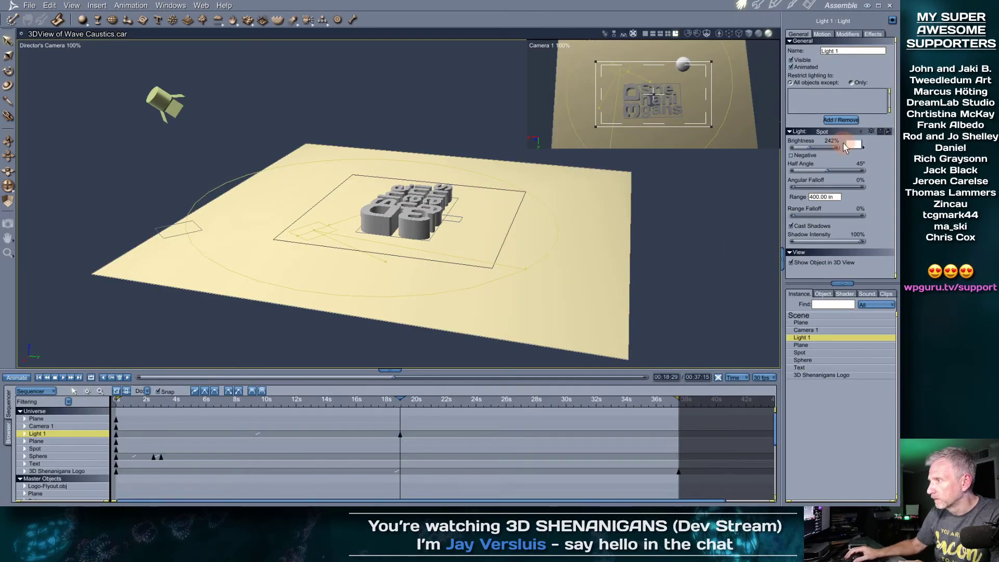
Set Light 1's brightness to 200, drag its keyframe to the start, and rewind to 00:00:00
{"action": "type", "text": "200"}
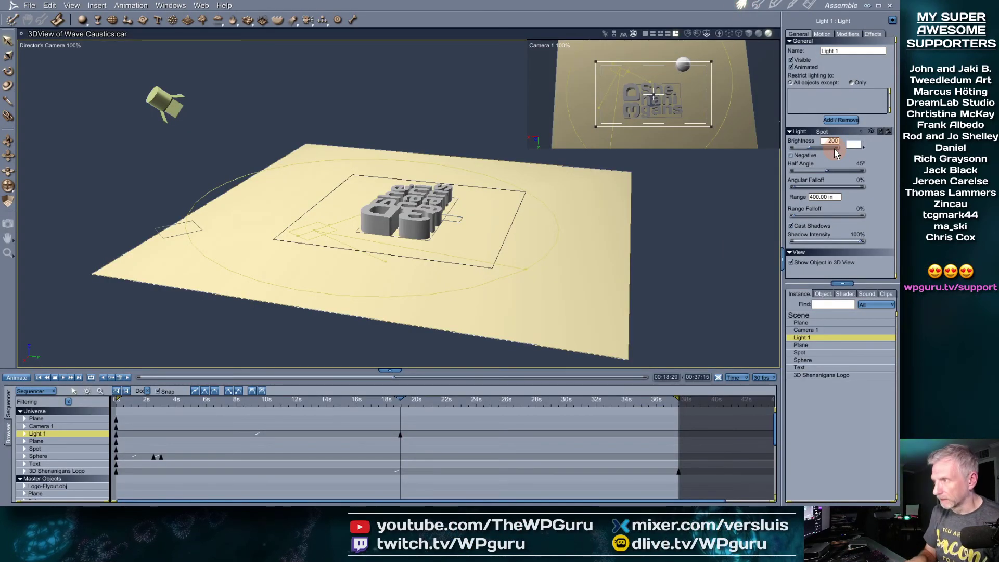
{"action": "left_click", "coordinate": [401, 449]}
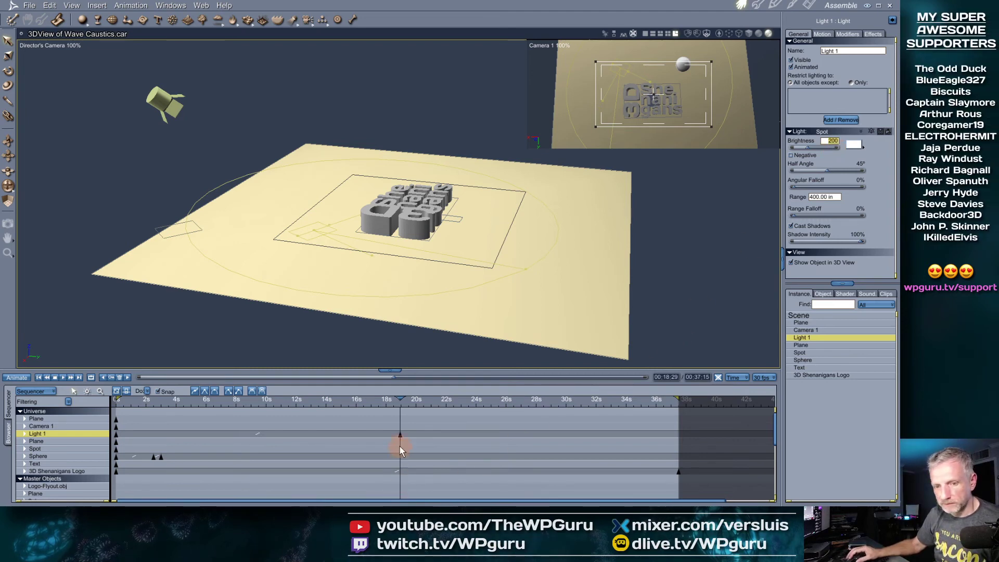
{"action": "left_click_drag", "start_coordinate": [400, 437], "coordinate": [108, 436]}
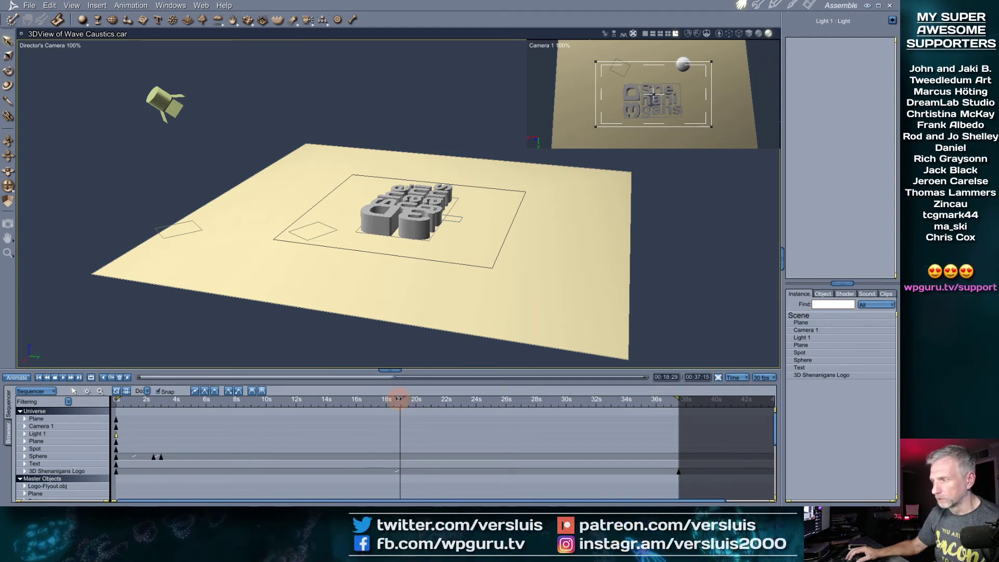
{"action": "left_click_drag", "start_coordinate": [392, 398], "coordinate": [82, 411]}
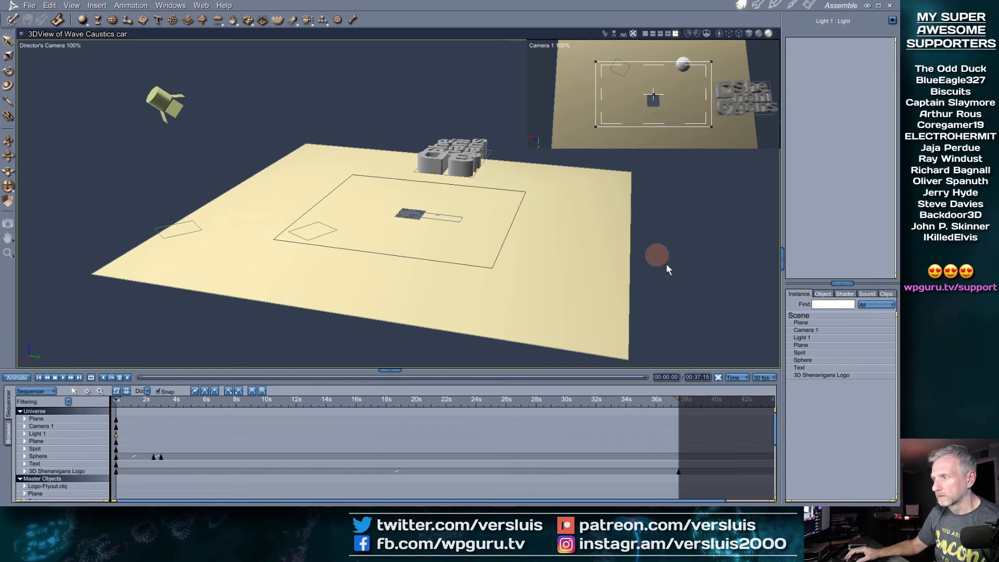
{"action": "left_click", "coordinate": [822, 346]}
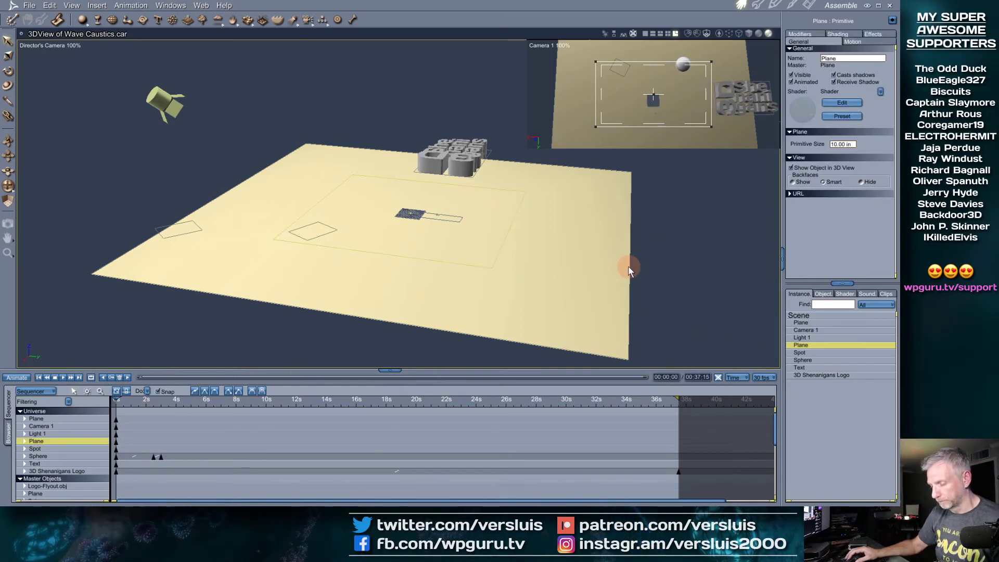
Rename the second plane to 'Water', cancelling the master-object edit prompt
{"action": "key", "text": "0"}
{"action": "double_click", "coordinate": [804, 344]}
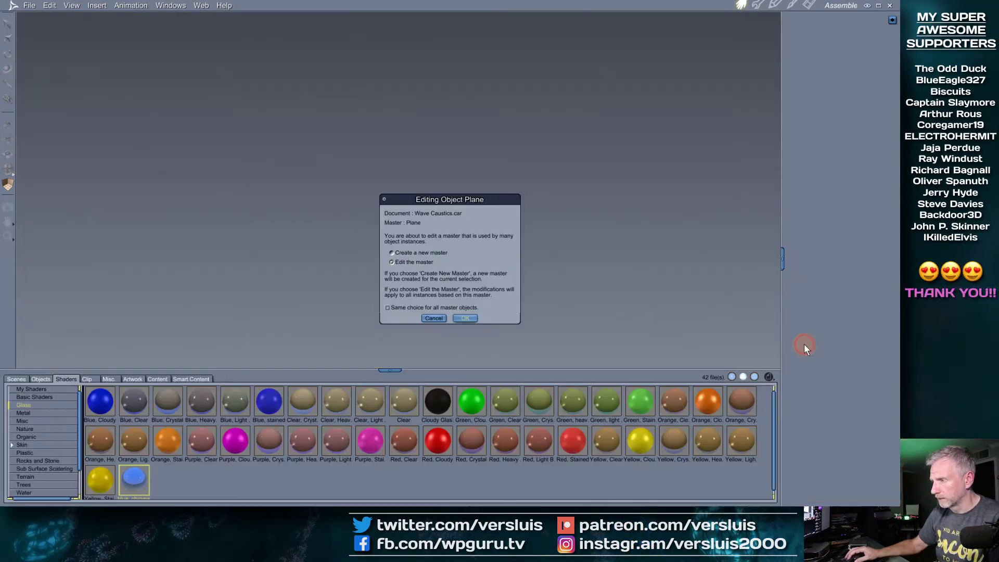
{"action": "left_click", "coordinate": [434, 319]}
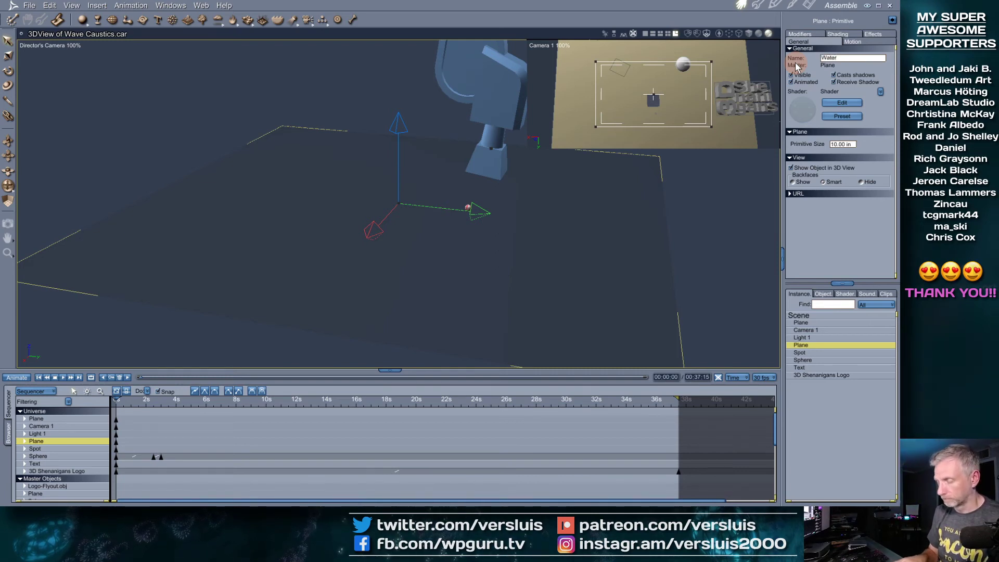
{"action": "key", "text": "Return"}
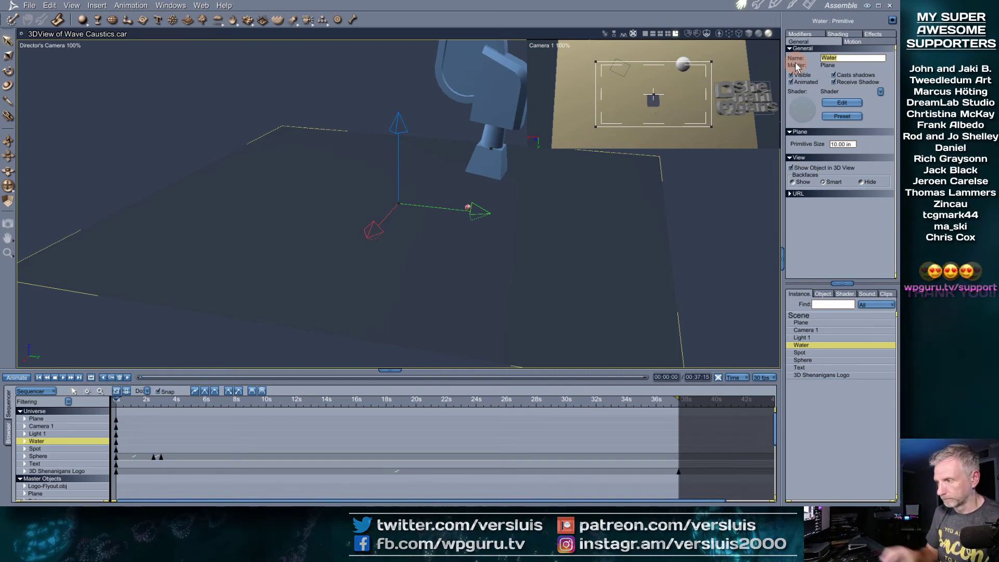
Rename the Spot light to 'Light Underwater'
{"action": "left_click", "coordinate": [801, 353]}
{"action": "middle_click_drag", "start_coordinate": [601, 280], "coordinate": [597, 277]}
{"action": "key", "text": "0"}
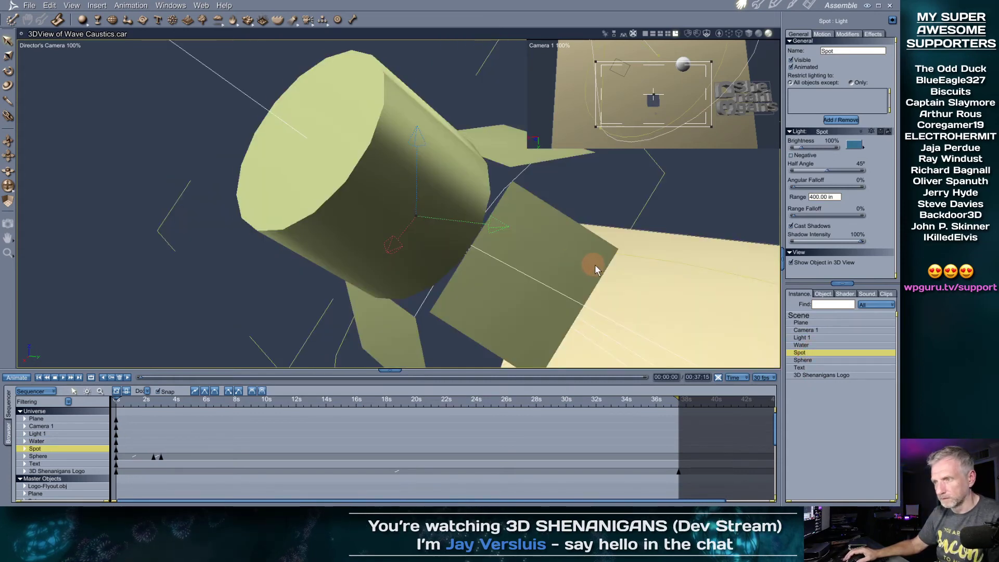
{"action": "scroll", "coordinate": [594, 271], "scroll_direction": "up", "scroll_amount": 3}
{"action": "scroll", "coordinate": [594, 274], "scroll_direction": "down", "scroll_amount": 5}
{"action": "scroll", "coordinate": [594, 278], "scroll_direction": "down", "scroll_amount": 1}
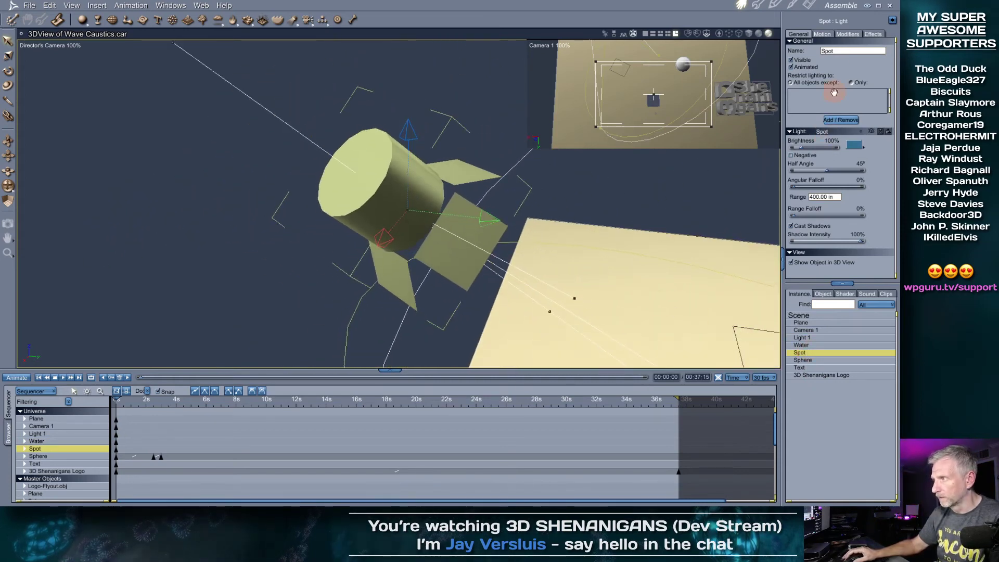
{"action": "left_click_drag", "start_coordinate": [846, 50], "coordinate": [794, 54]}
{"action": "type", "text": "Lig"}
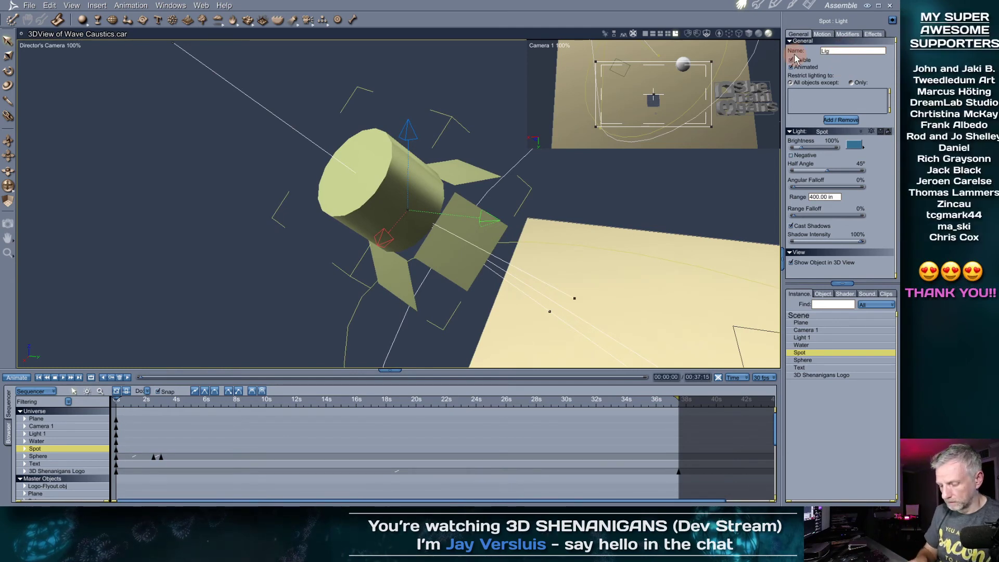
{"action": "type", "text": "ht UNderwater"}
{"action": "key", "text": "Return"}
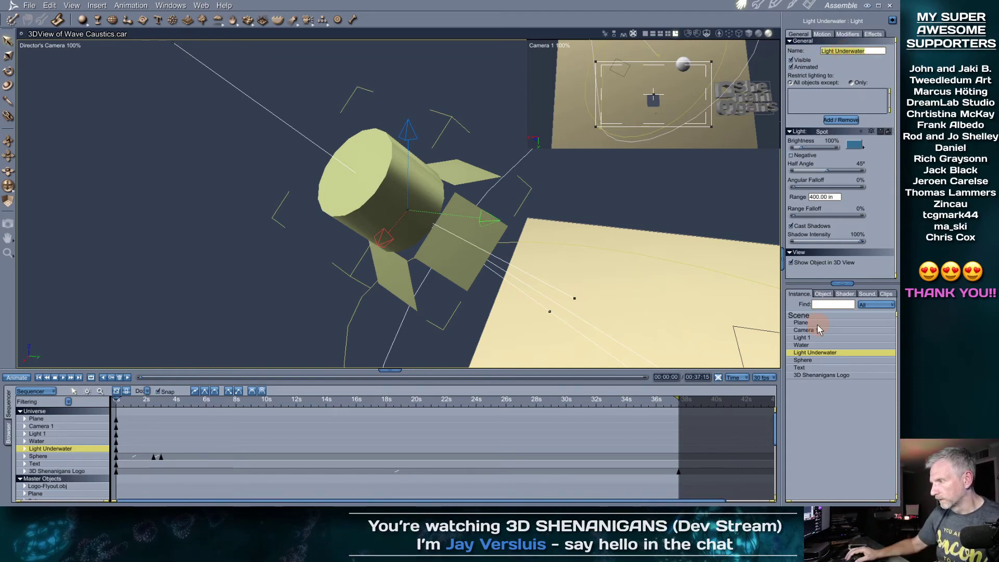
{"action": "left_click", "coordinate": [685, 307]}
{"action": "key", "text": "0"}
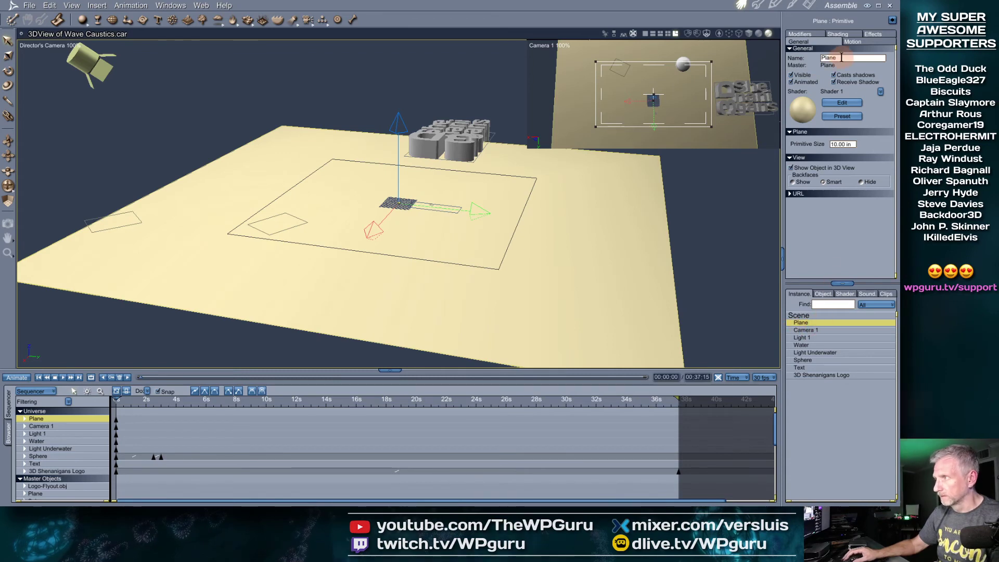
Rename the floor plane to 'Background' and select Light 1
{"action": "type", "text": "Background"}
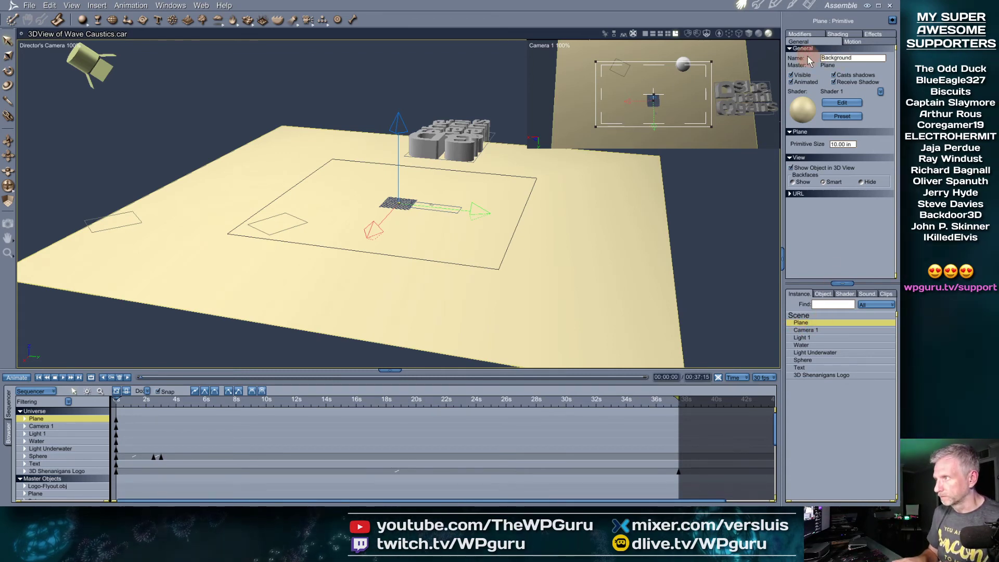
{"action": "key", "text": "Return"}
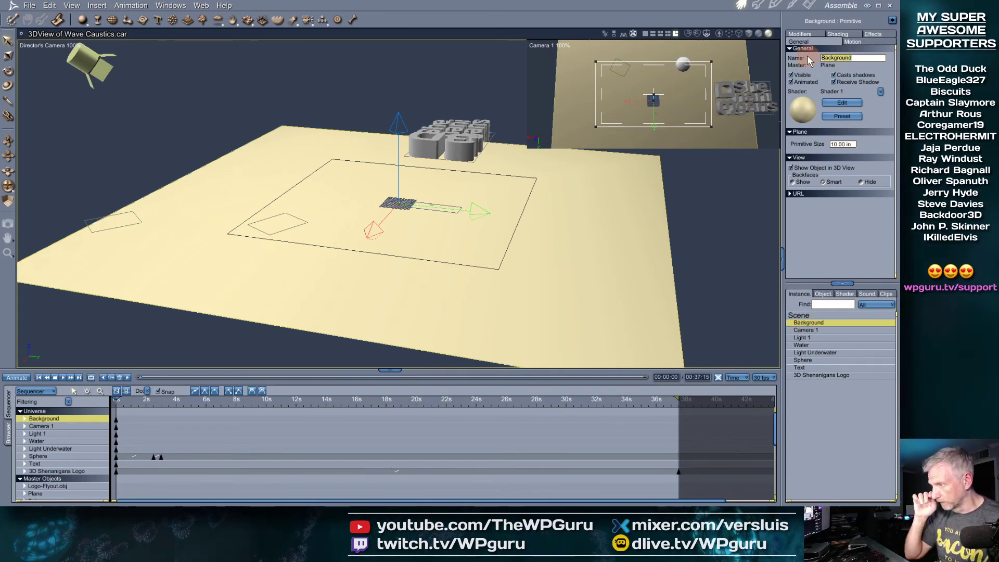
{"action": "left_click", "coordinate": [815, 338]}
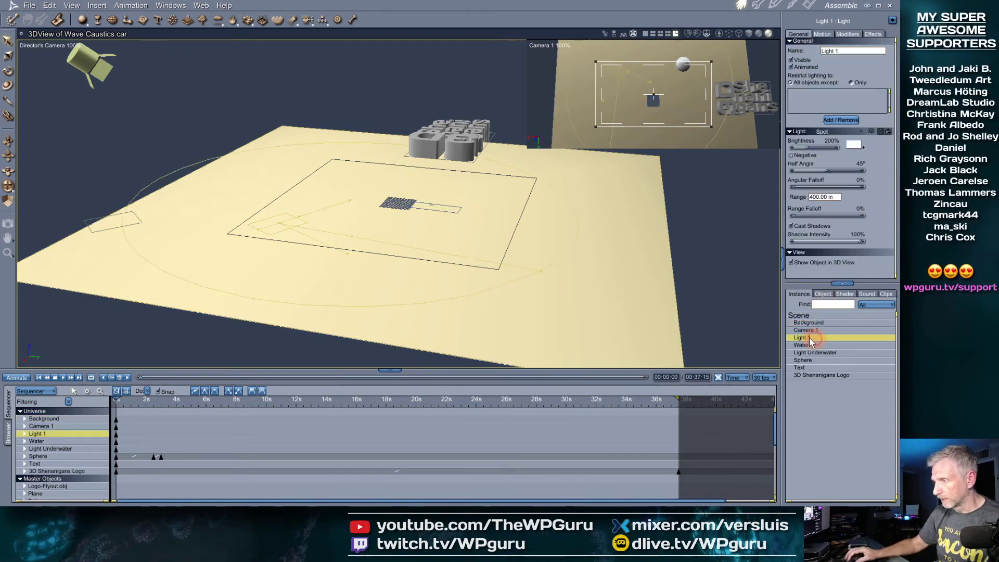
{"action": "key", "text": "0"}
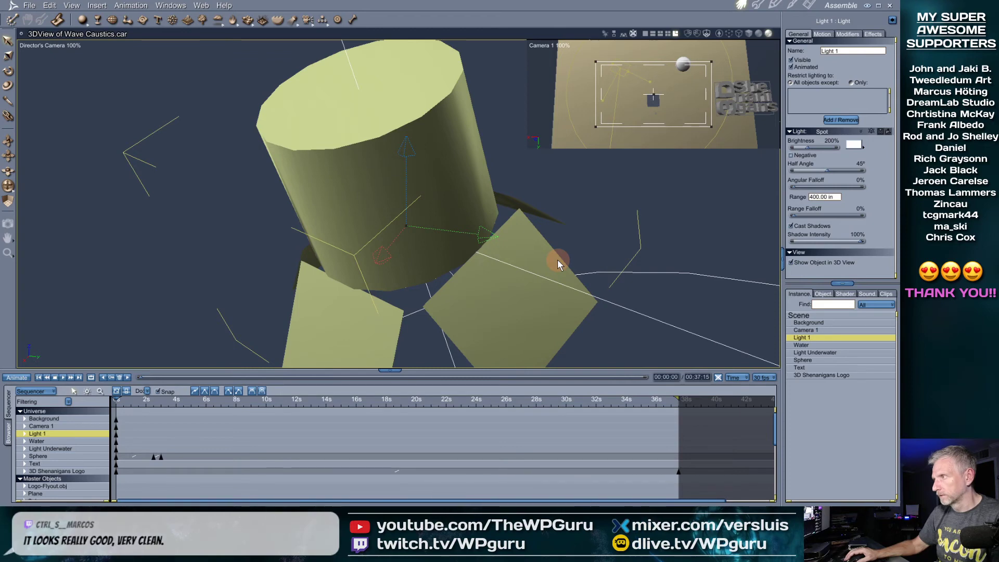
Rename Light 1 to 'Light Surface', then scrub the animation to around 6 seconds
{"action": "scroll", "coordinate": [553, 263], "scroll_direction": "down", "scroll_amount": 6}
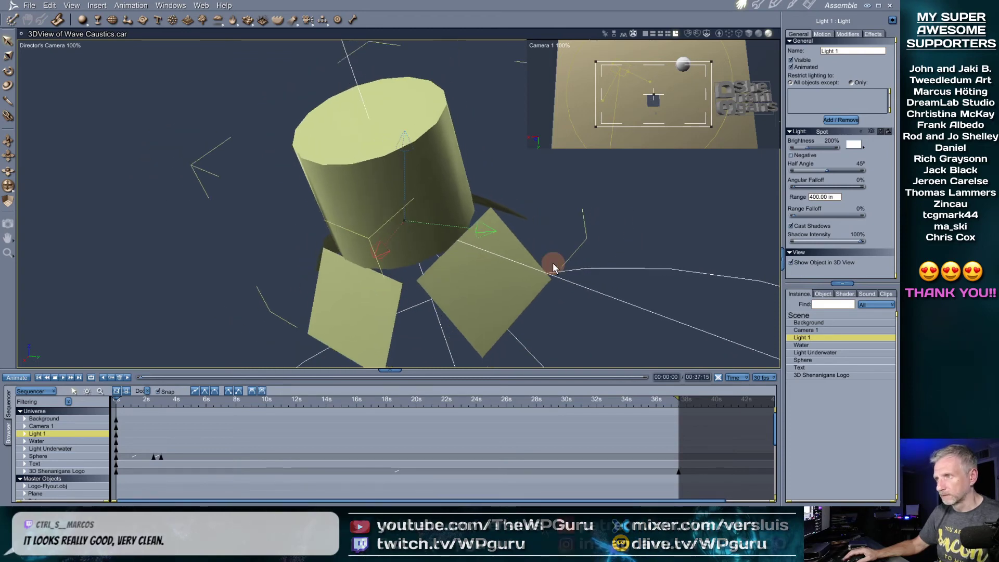
{"action": "scroll", "coordinate": [553, 263], "scroll_direction": "down", "scroll_amount": 3}
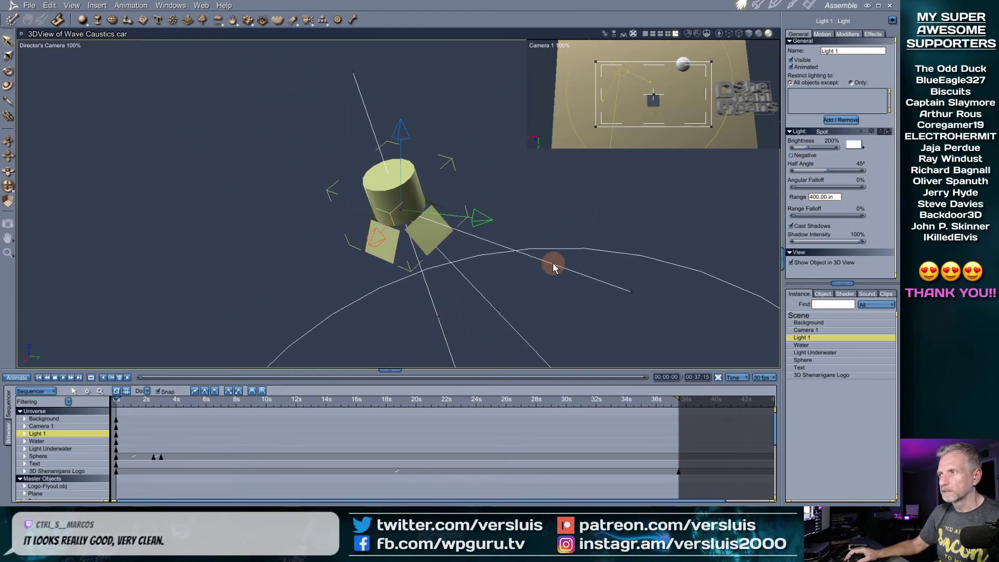
{"action": "scroll", "coordinate": [553, 267], "scroll_direction": "down", "scroll_amount": 6}
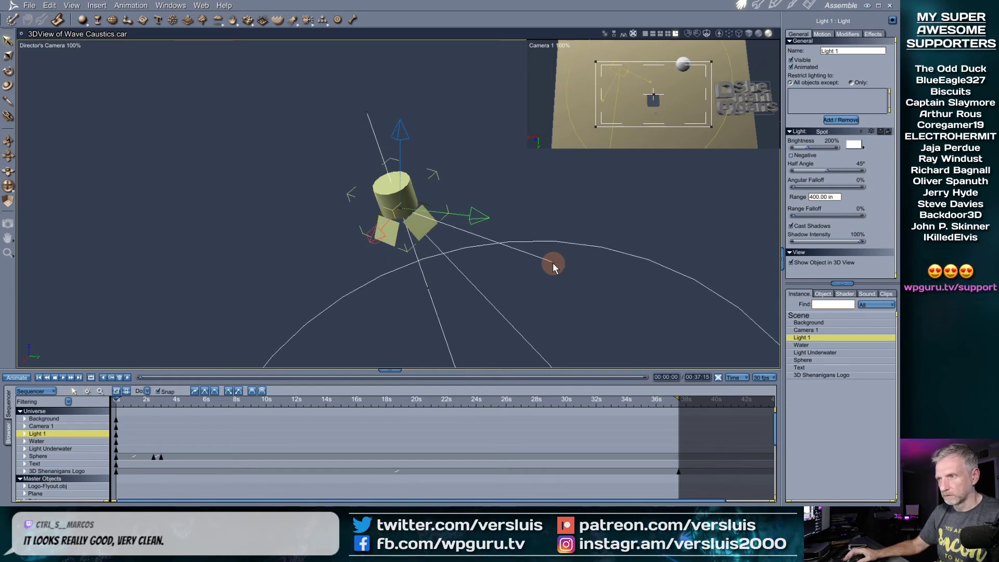
{"action": "scroll", "coordinate": [553, 263], "scroll_direction": "down", "scroll_amount": 6}
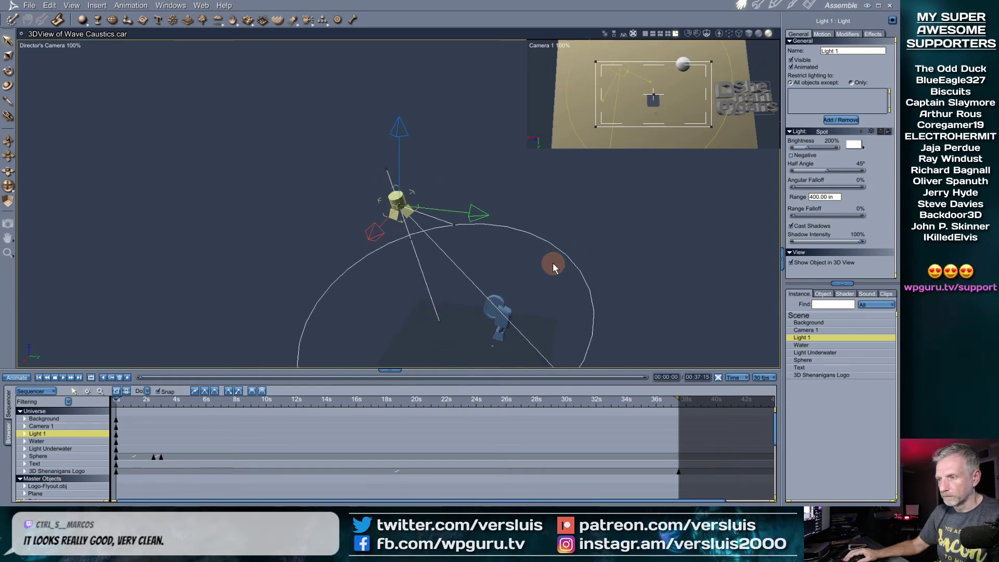
{"action": "scroll", "coordinate": [552, 264], "scroll_direction": "down", "scroll_amount": 3}
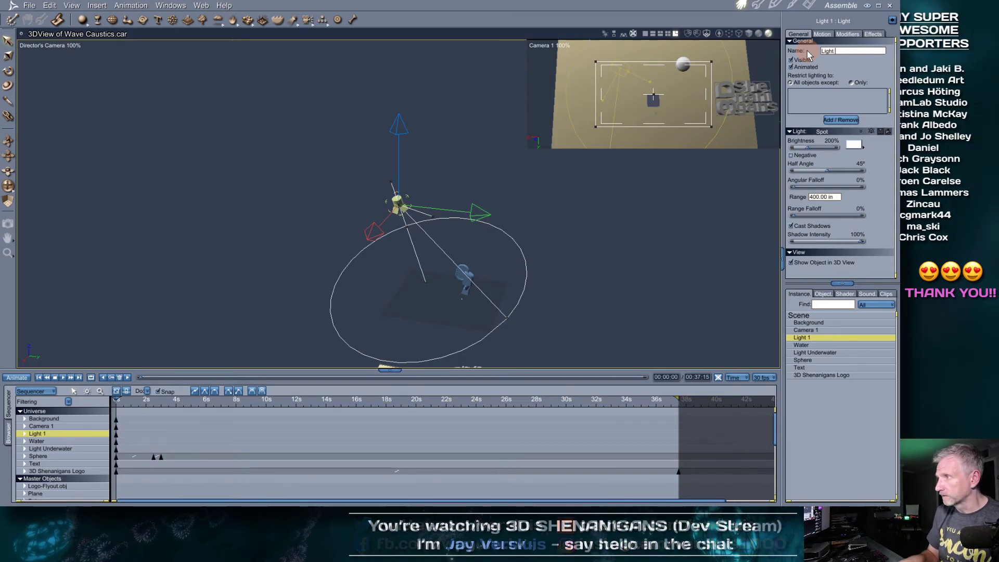
{"action": "type", "text": "Surface"}
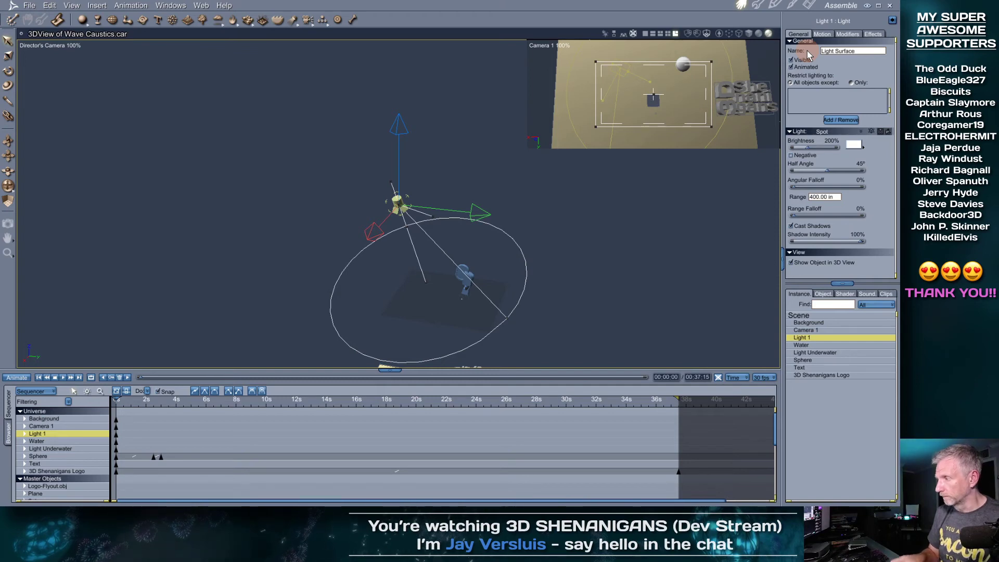
{"action": "key", "text": "Return"}
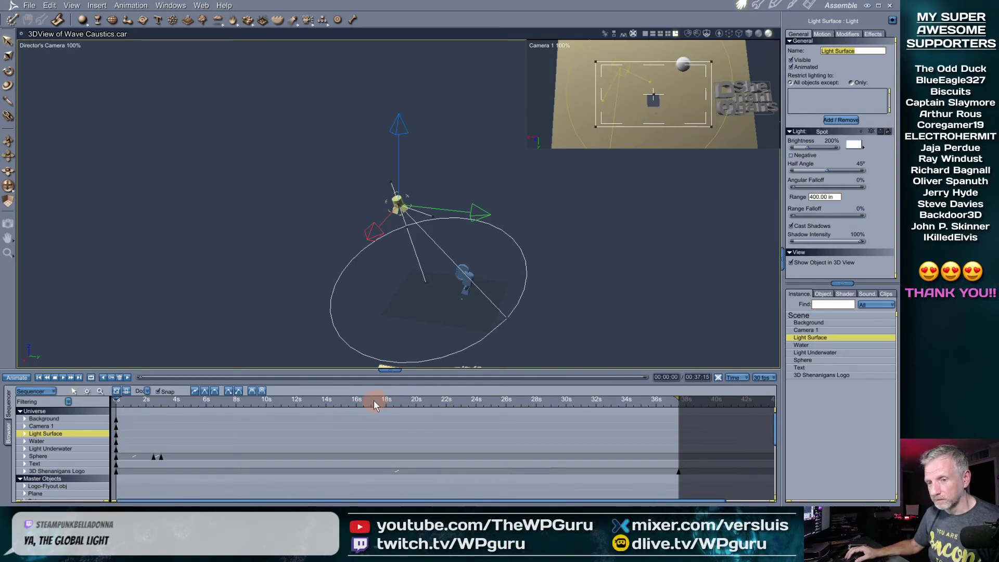
{"action": "left_click_drag", "start_coordinate": [115, 399], "coordinate": [202, 417]}
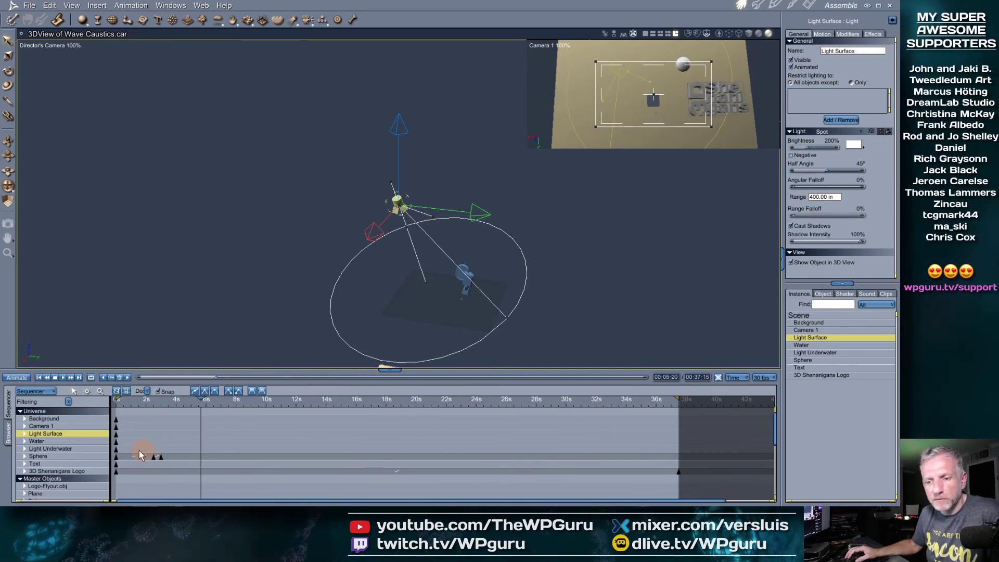
{"action": "mouse_move", "coordinate": [201, 402]}
{"action": "left_mouse_down"}
{"action": "mouse_move", "coordinate": [125, 402]}
{"action": "mouse_move", "coordinate": [215, 402]}
{"action": "left_mouse_up"}
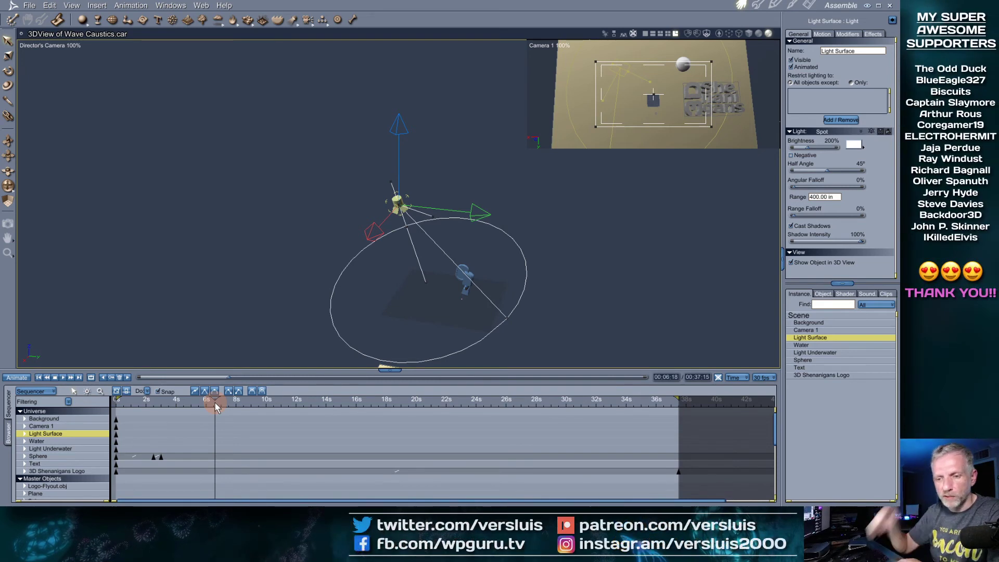
Start a Save As and navigate up to the Desktop folder
{"action": "left_click", "coordinate": [29, 5]}
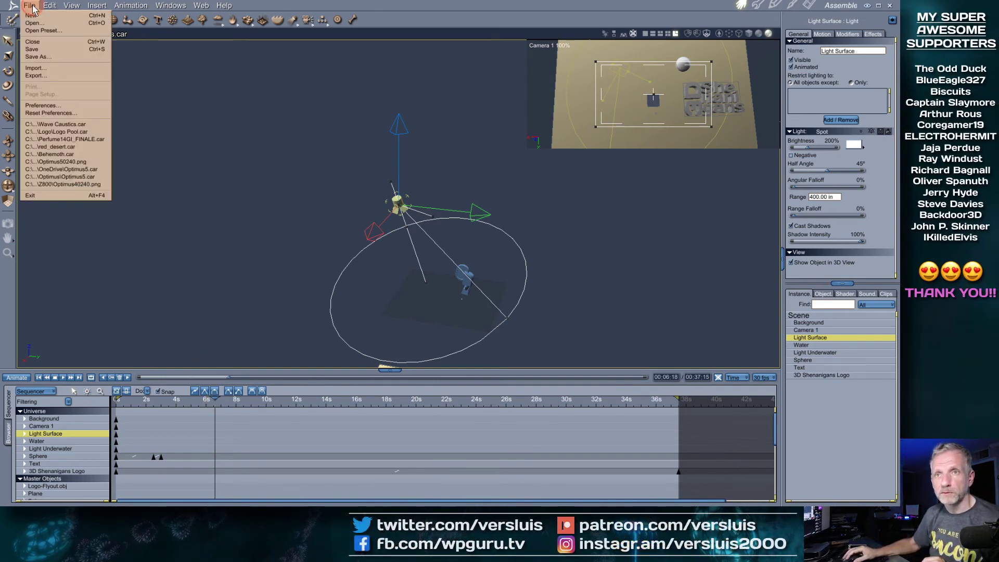
{"action": "left_click", "coordinate": [63, 58]}
{"action": "left_click", "coordinate": [218, 83]}
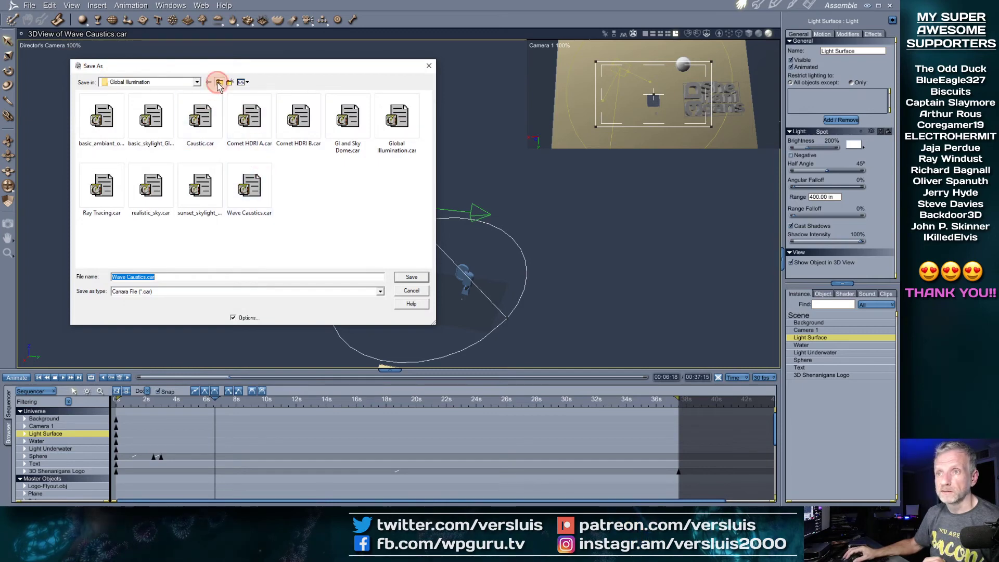
{"action": "left_click", "coordinate": [218, 82]}
{"action": "left_click", "coordinate": [218, 82]}
{"action": "left_click", "coordinate": [219, 82]}
{"action": "left_click", "coordinate": [218, 82]}
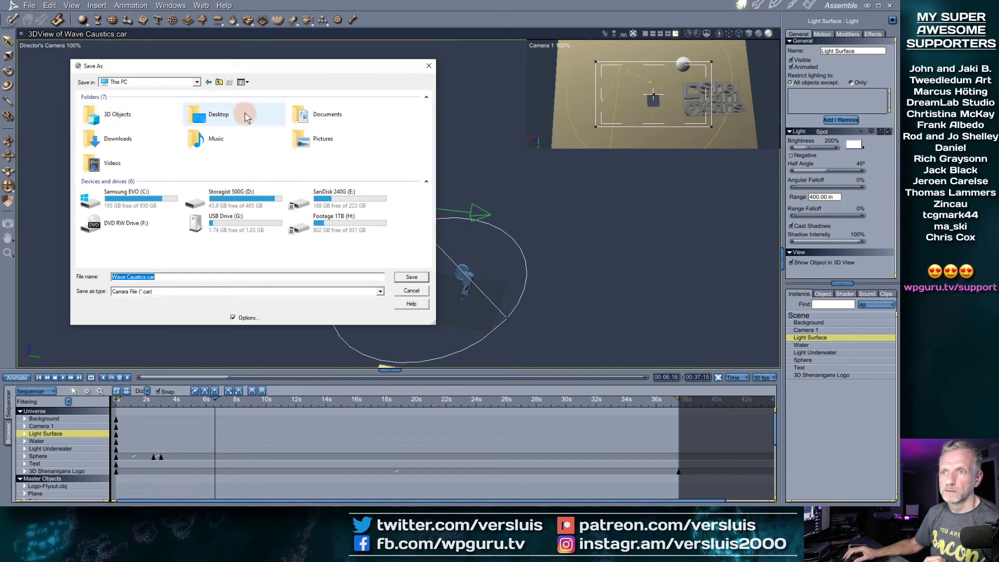
{"action": "double_click", "coordinate": [198, 114]}
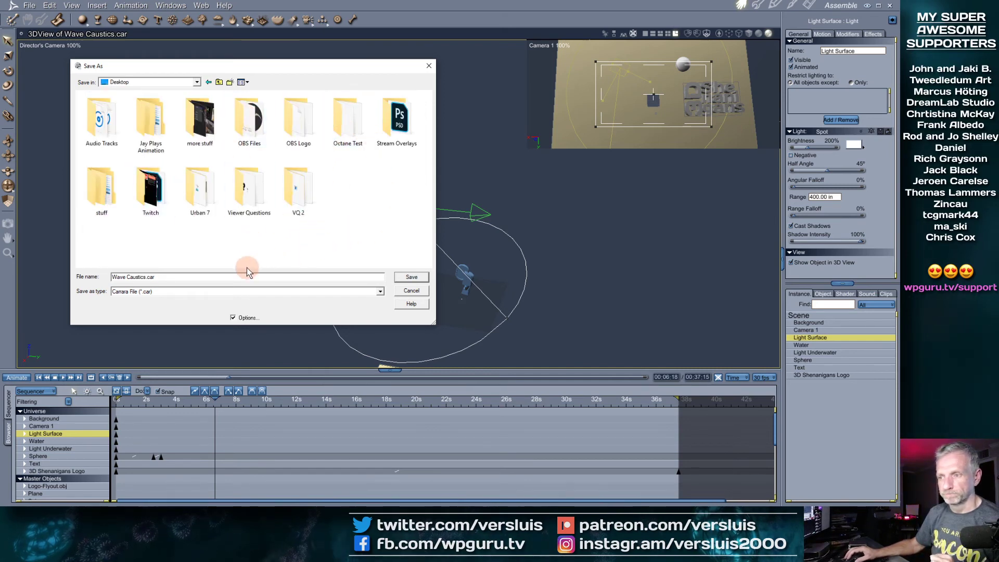
Create and open a new Desktop folder named 'Carrara Animation'
{"action": "right_click", "coordinate": [245, 239]}
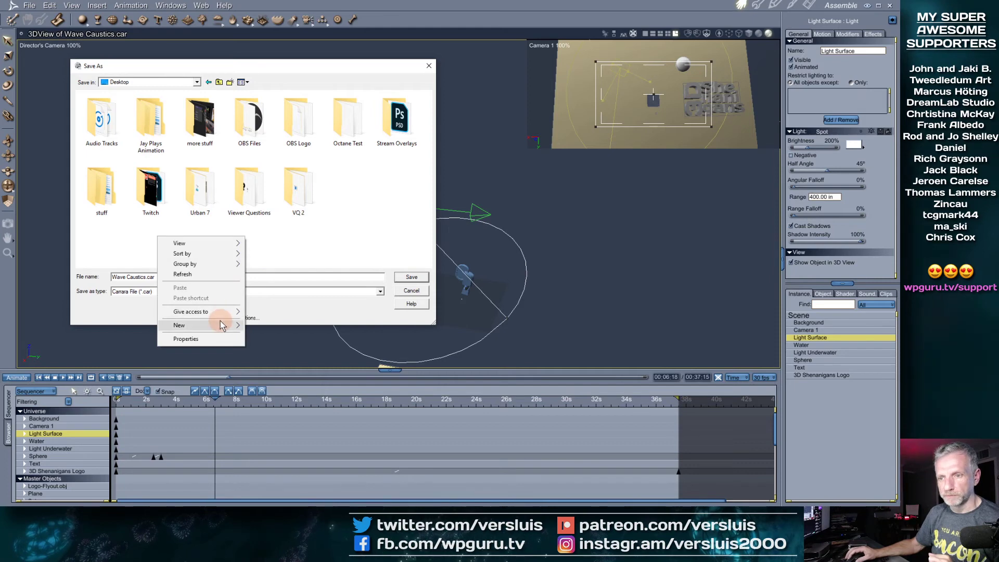
{"action": "mouse_move", "coordinate": [235, 325]}
{"action": "left_click", "coordinate": [268, 326]}
{"action": "type", "text": "Carrara"}
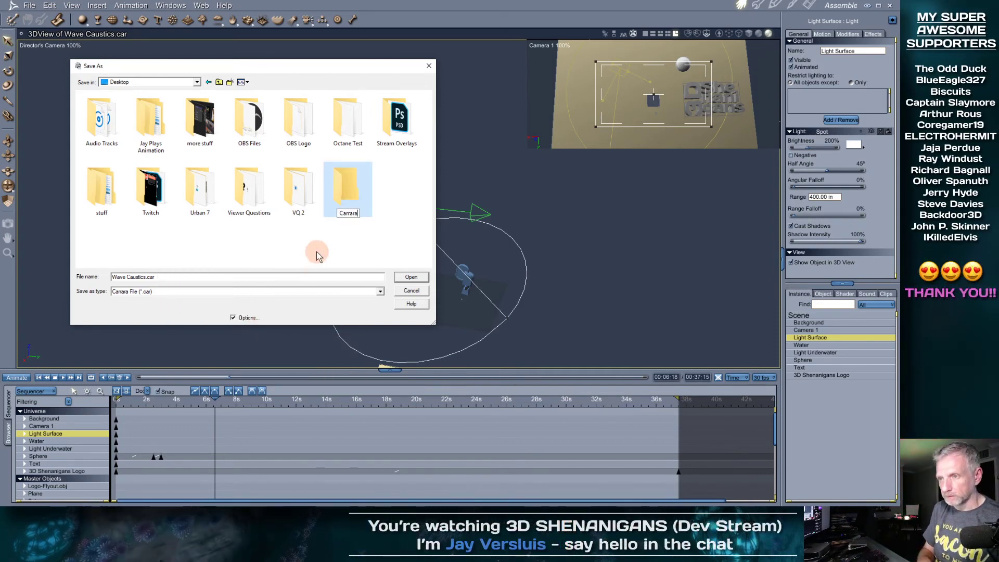
{"action": "type", "text": " Animation"}
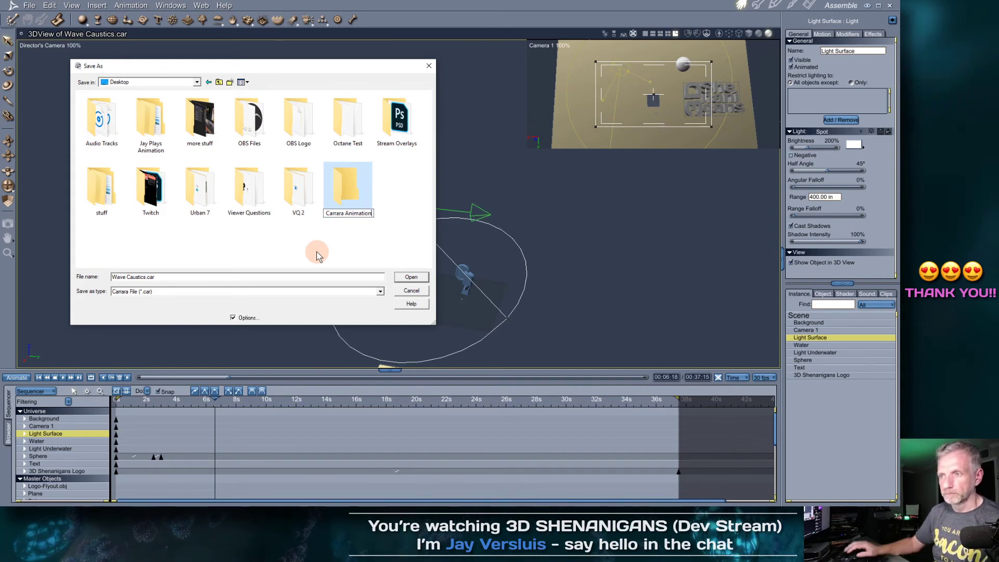
{"action": "key", "text": "Return"}
{"action": "double_click", "coordinate": [343, 216]}
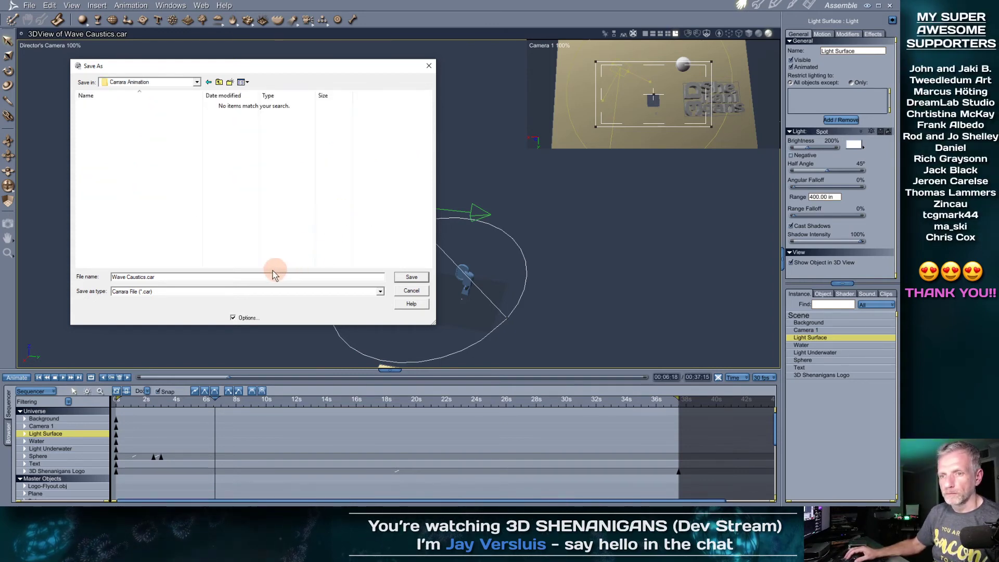
Enter '3DS Underwater 1' as the file name and confirm to reach the Export options
{"action": "double_click", "coordinate": [132, 277]}
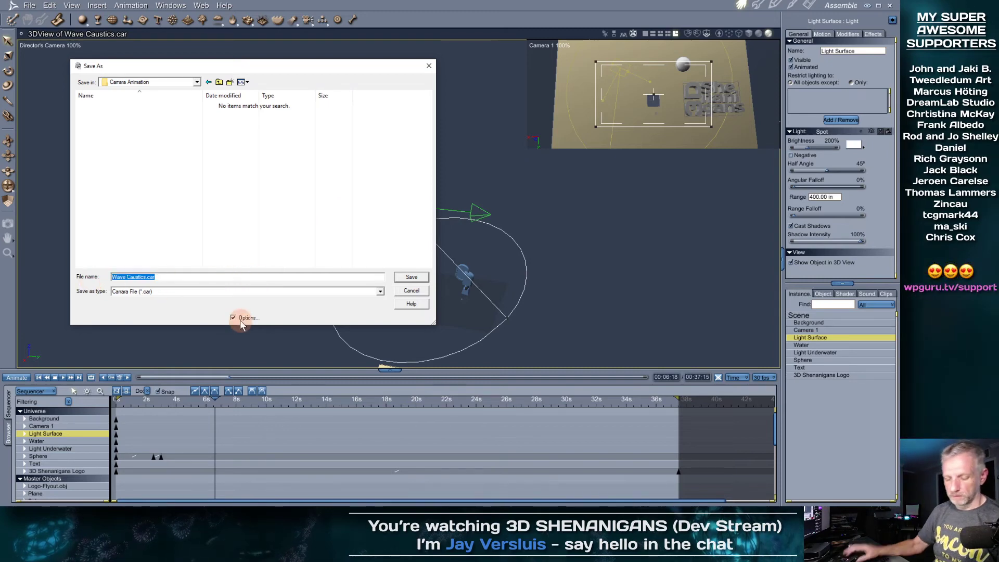
{"action": "key", "text": "ctrl+a"}
{"action": "type", "text": "3DS Unde"}
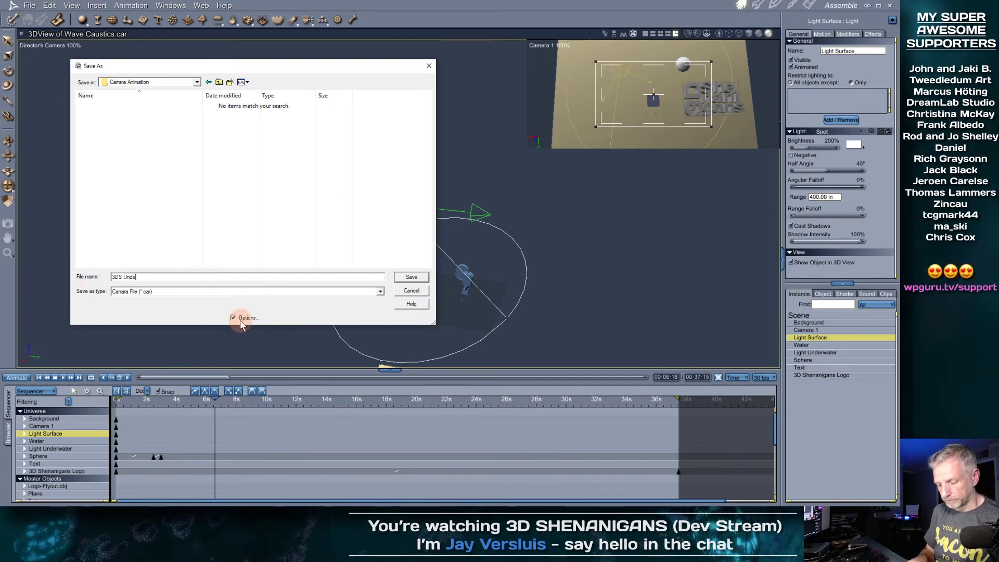
{"action": "type", "text": "rwater 1"}
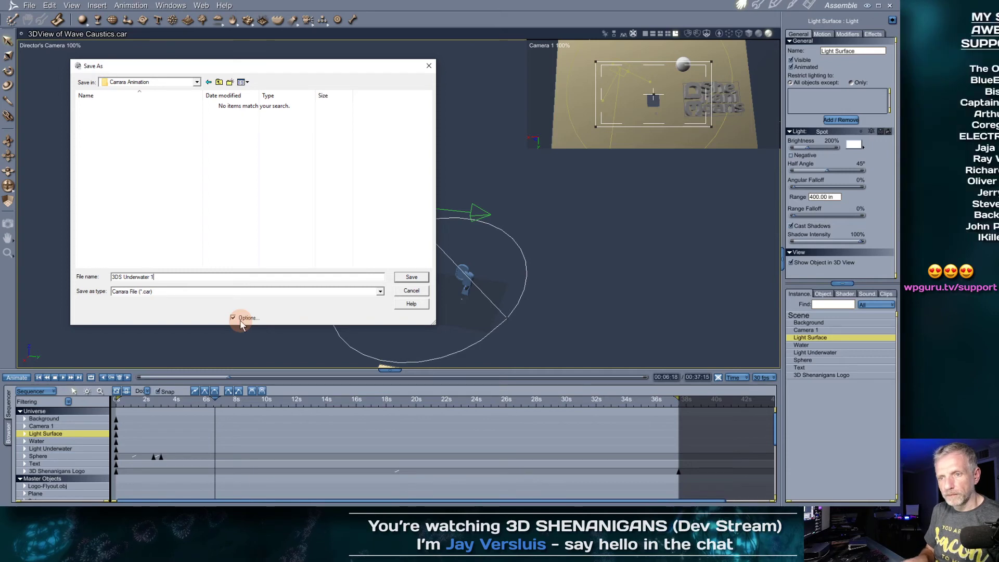
{"action": "key", "text": "Return"}
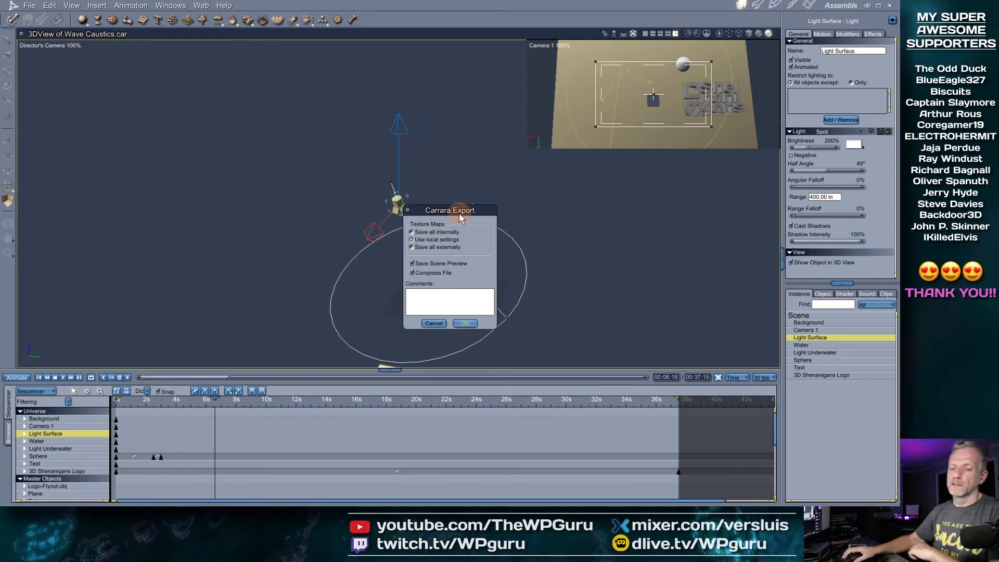
Export the scene as 3DS Underwater 1, storing texture maps with Save all internally
{"action": "left_click_drag", "start_coordinate": [458, 211], "coordinate": [112, 67]}
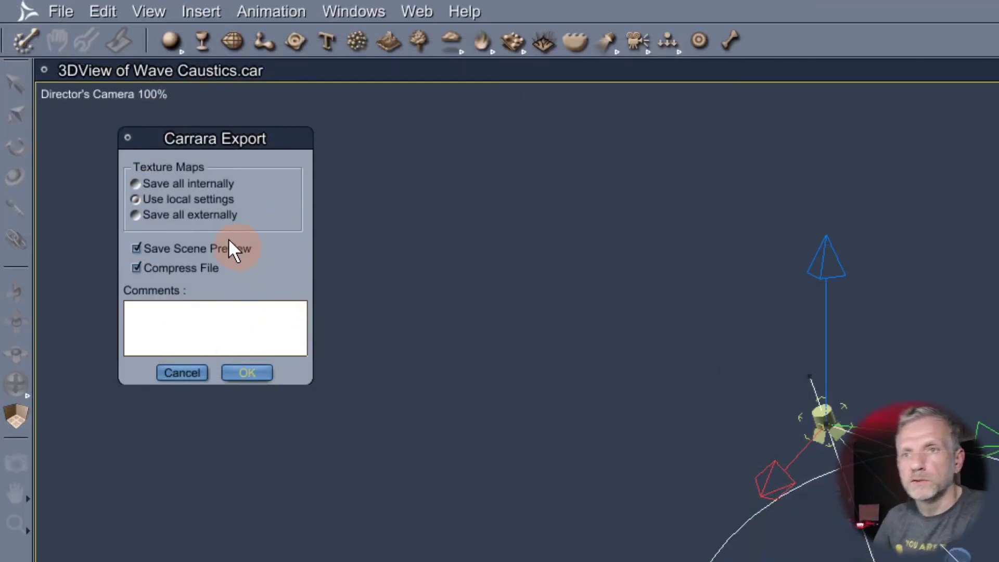
{"action": "left_click", "coordinate": [218, 185]}
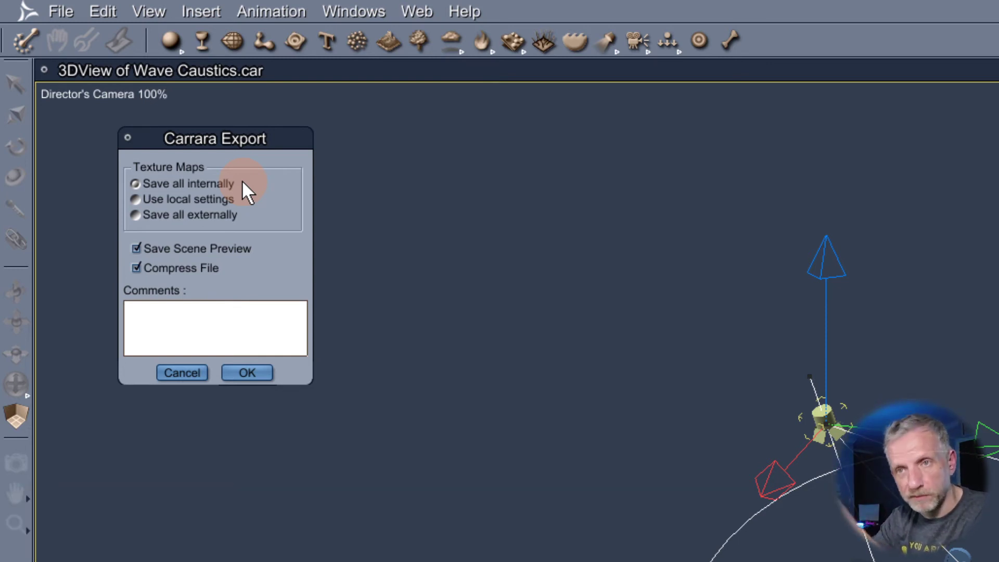
{"action": "left_click", "coordinate": [172, 200]}
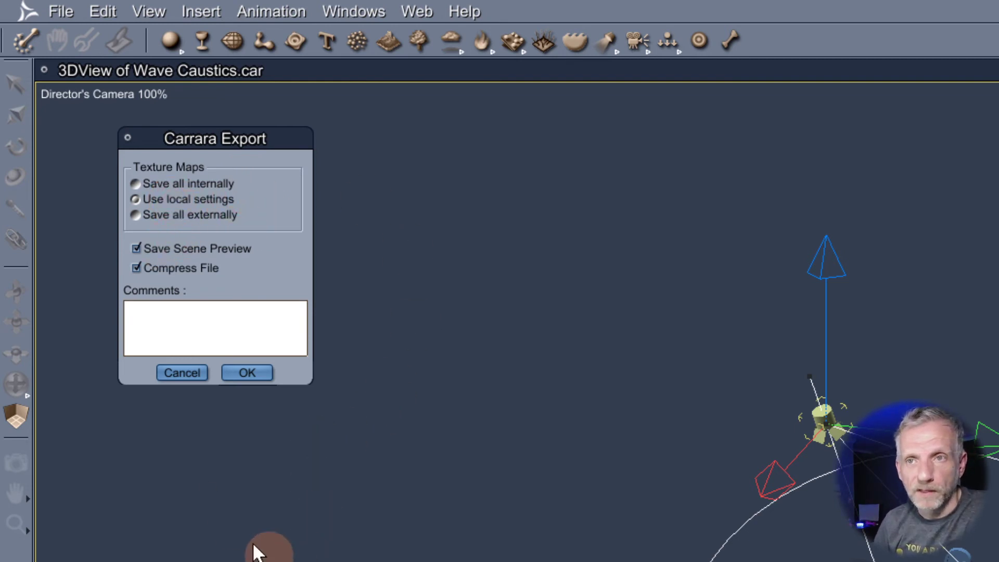
{"action": "left_click", "coordinate": [170, 217]}
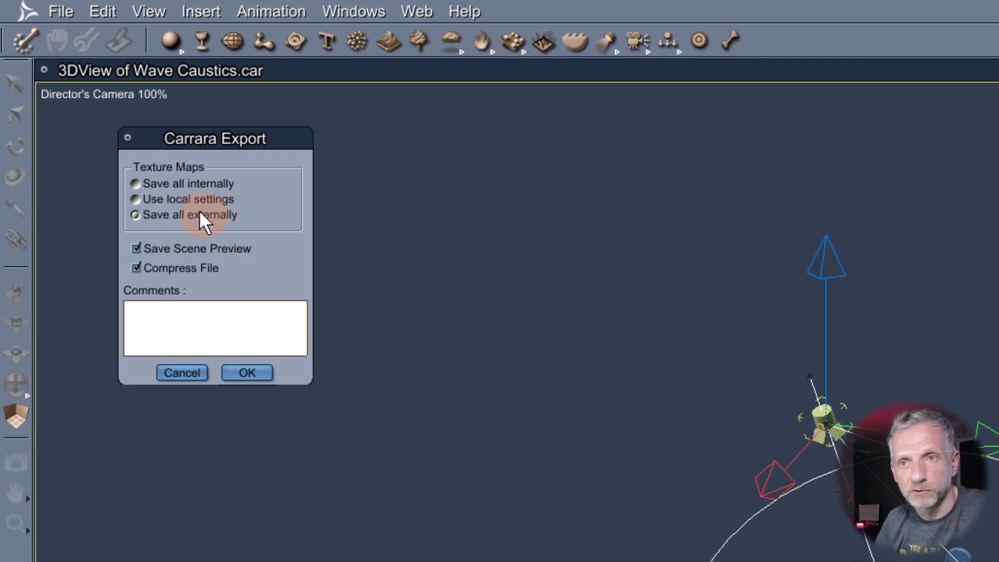
{"action": "left_click", "coordinate": [188, 199]}
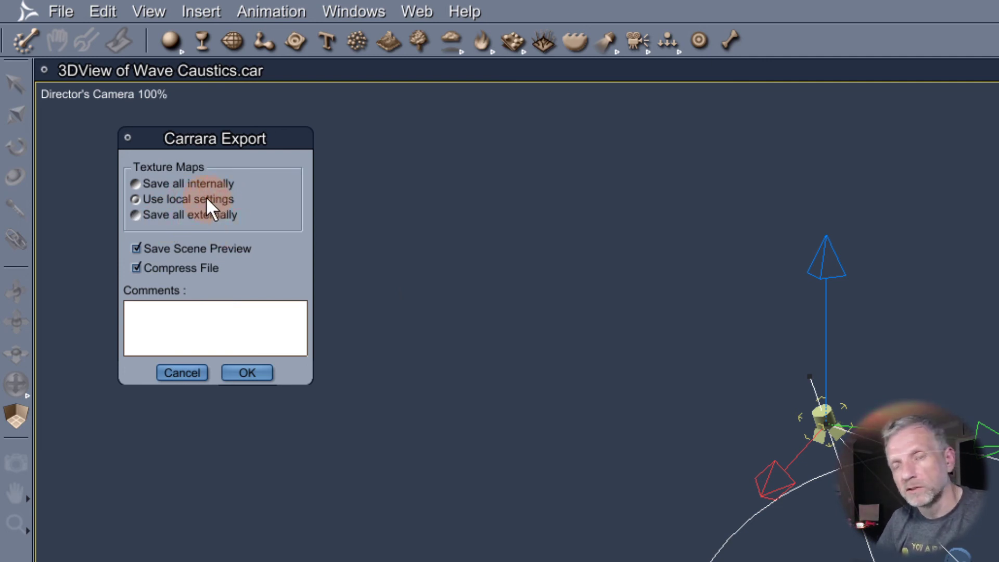
{"action": "left_click", "coordinate": [173, 183]}
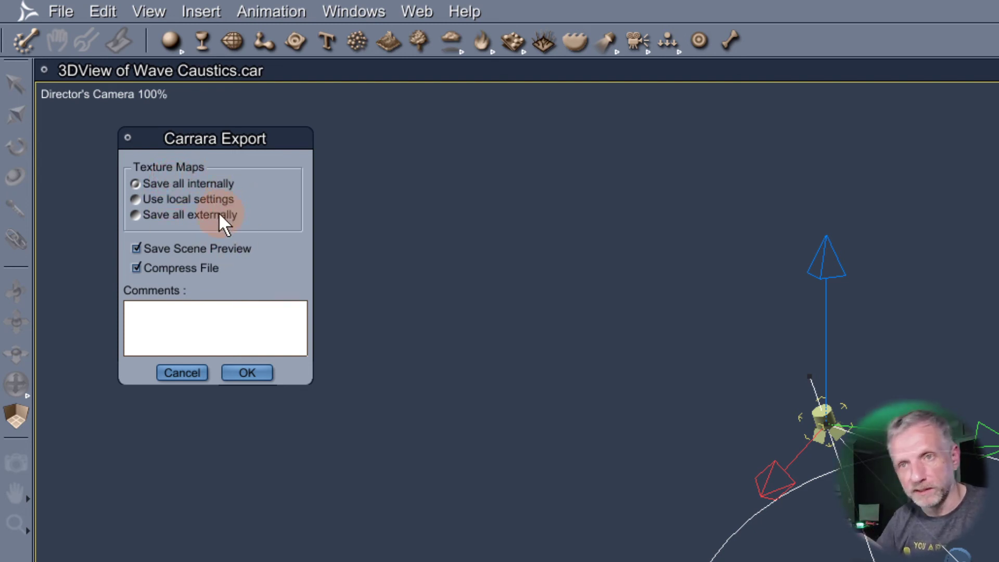
{"action": "left_click", "coordinate": [260, 372]}
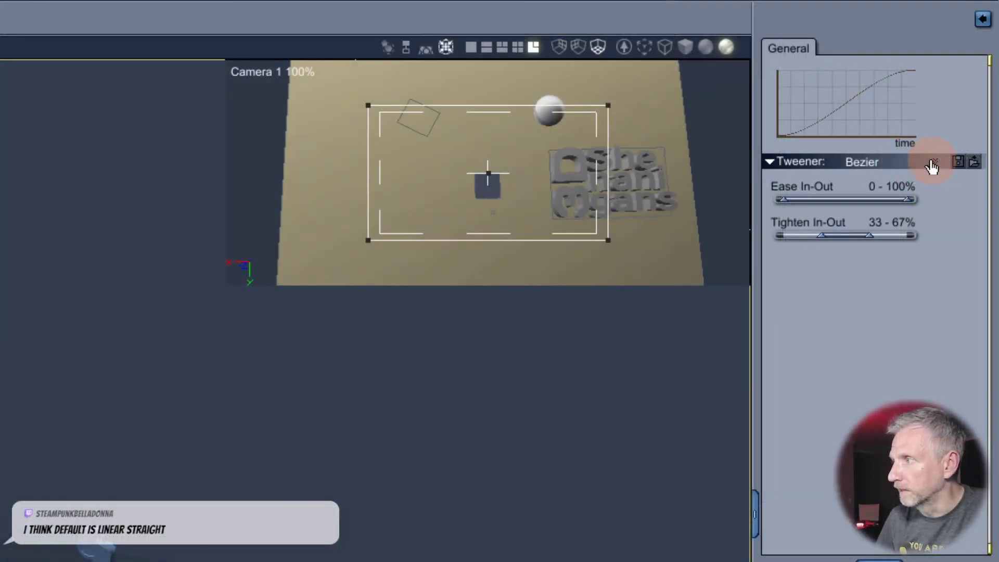
Switch the logo's tweener to Noise Tweener and preview it around 2 and 19 seconds
{"action": "left_click", "coordinate": [931, 165]}
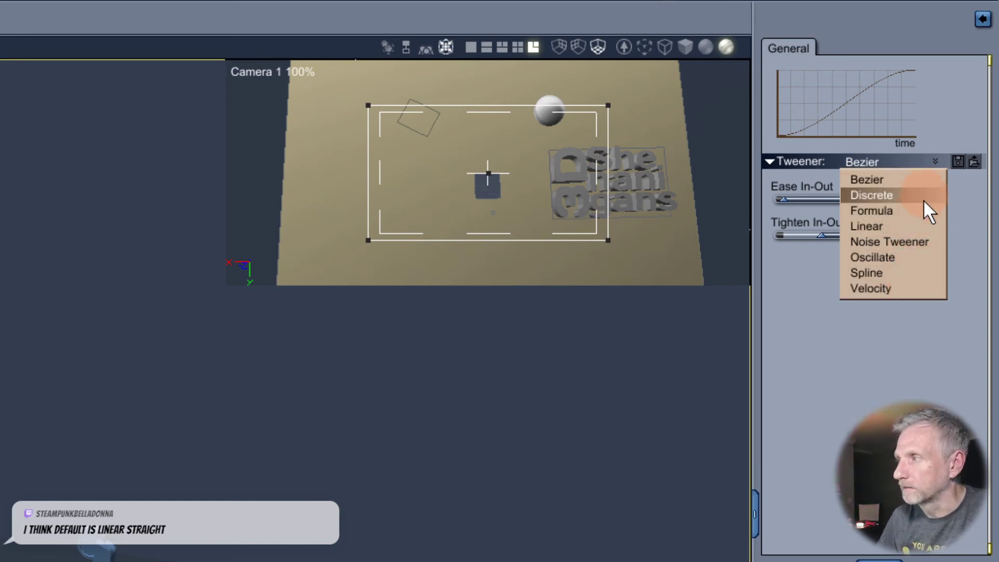
{"action": "left_click", "coordinate": [932, 241]}
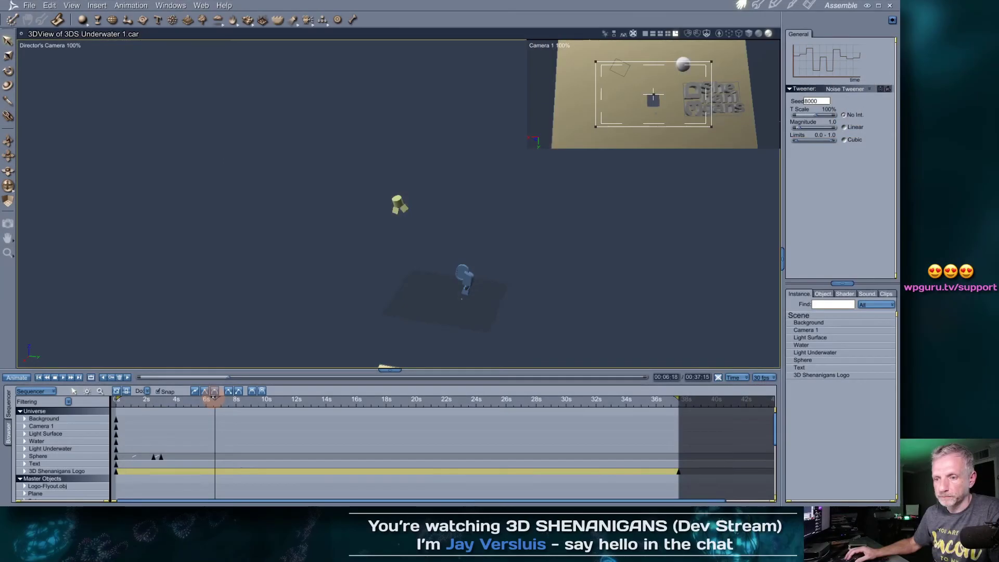
{"action": "left_click_drag", "start_coordinate": [211, 405], "coordinate": [557, 390]}
{"action": "left_click_drag", "start_coordinate": [671, 380], "coordinate": [352, 388]}
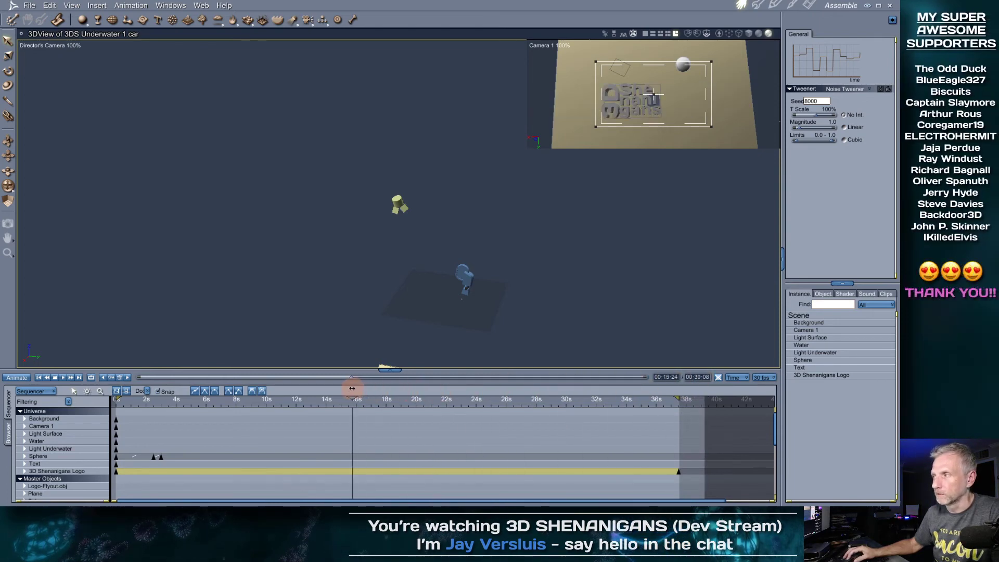
Change the logo's tweener to Oscillate and rewind the animation to the start
{"action": "left_click", "coordinate": [869, 92]}
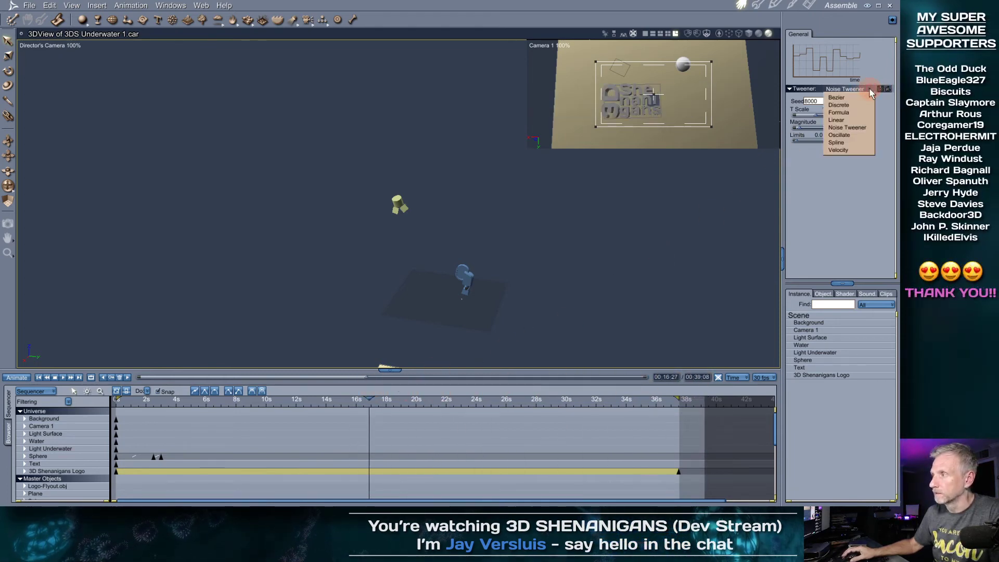
{"action": "left_click", "coordinate": [859, 135]}
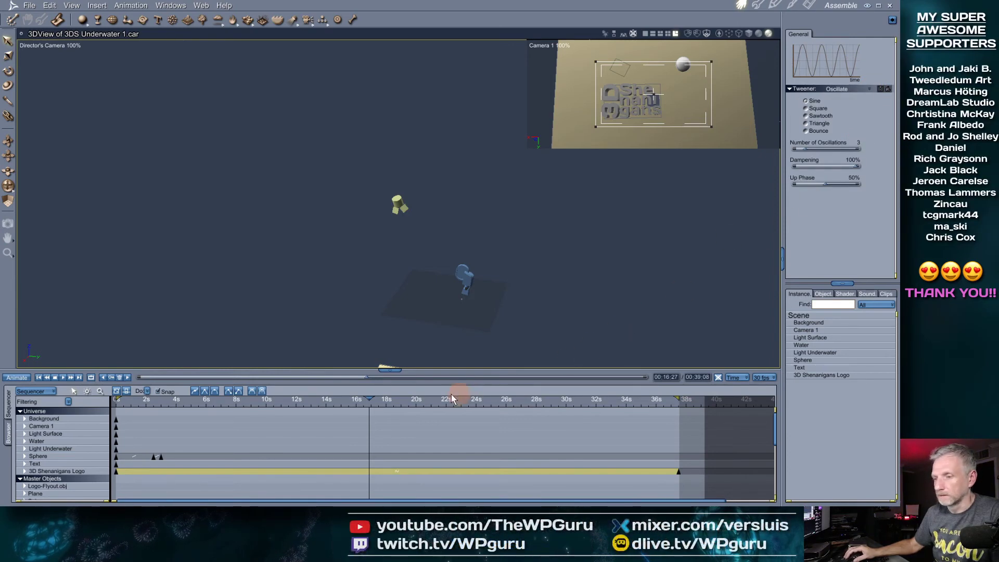
{"action": "left_click_drag", "start_coordinate": [370, 398], "coordinate": [118, 414]}
View the scene through Camera 1 and preview the oscillating logo to about 17 seconds
{"action": "left_click", "coordinate": [63, 45]}
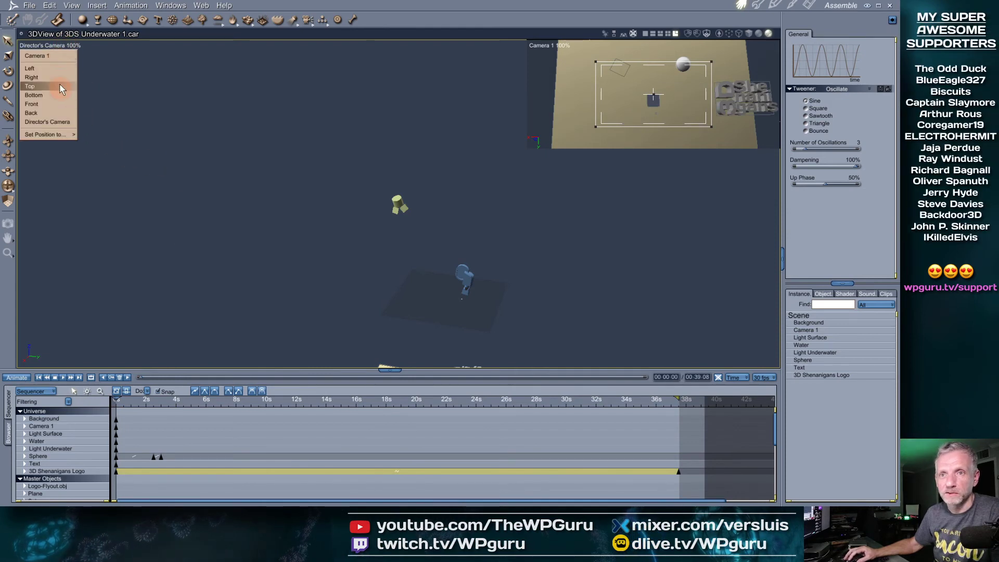
{"action": "left_click", "coordinate": [61, 56]}
{"action": "left_click_drag", "start_coordinate": [115, 400], "coordinate": [420, 400]}
Set the logo's tweener to Linear and preview the motion around 8 seconds
{"action": "left_click", "coordinate": [858, 91]}
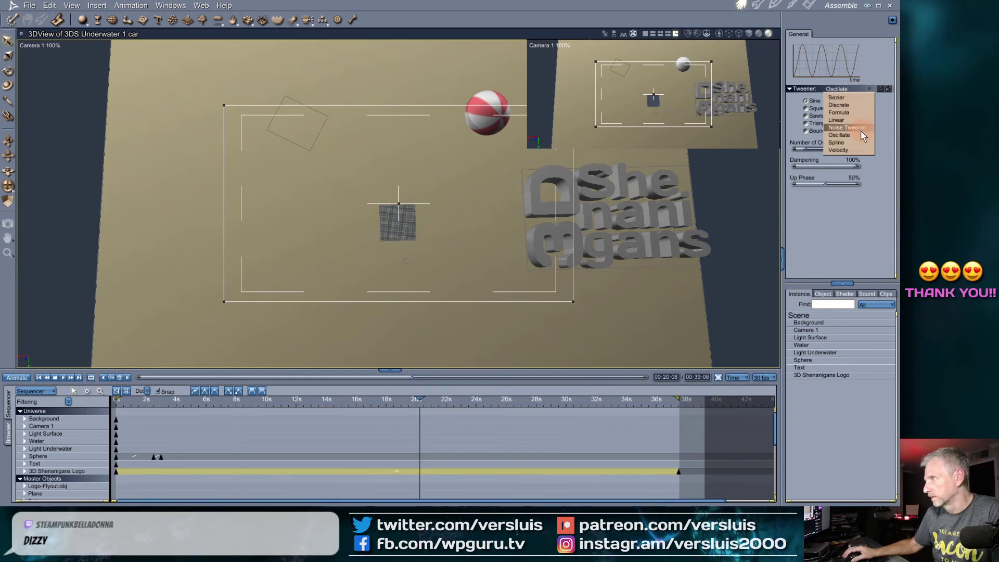
{"action": "left_click", "coordinate": [836, 120]}
{"action": "left_click_drag", "start_coordinate": [423, 407], "coordinate": [491, 428]}
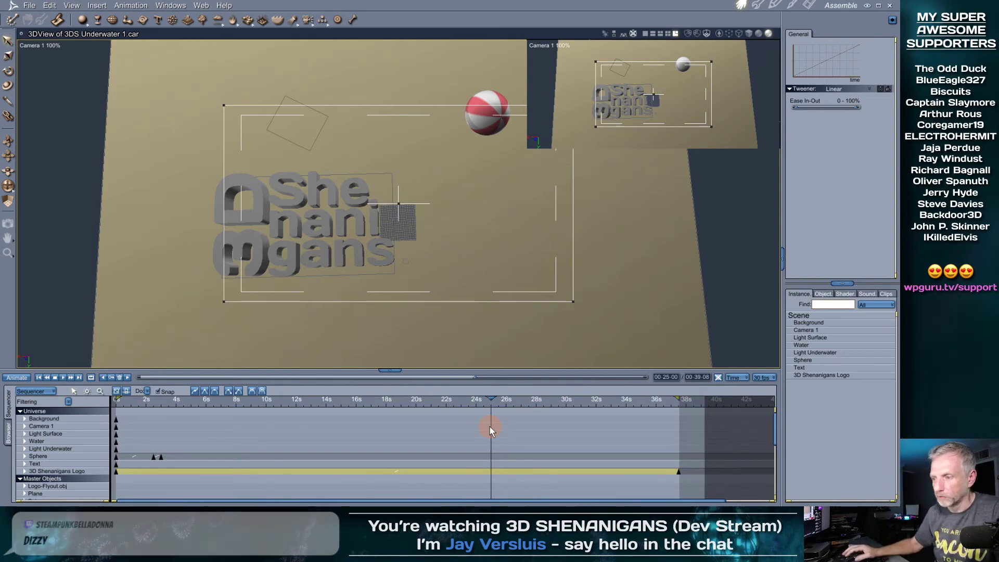
Try the Spline and Velocity tweeners on the logo, then settle back on Bezier
{"action": "left_click", "coordinate": [857, 89]}
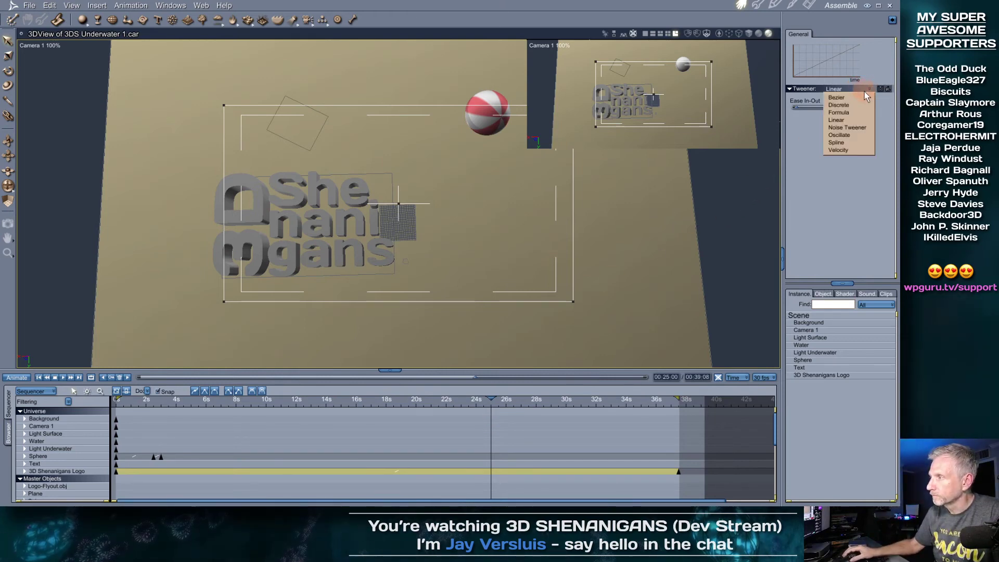
{"action": "left_click", "coordinate": [863, 140]}
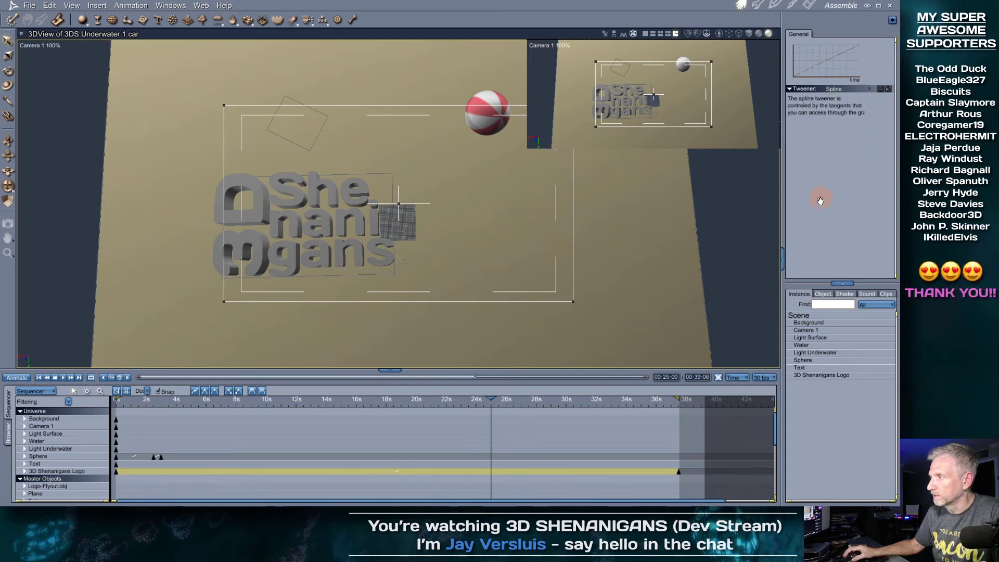
{"action": "left_click", "coordinate": [858, 89]}
{"action": "left_click", "coordinate": [846, 150]}
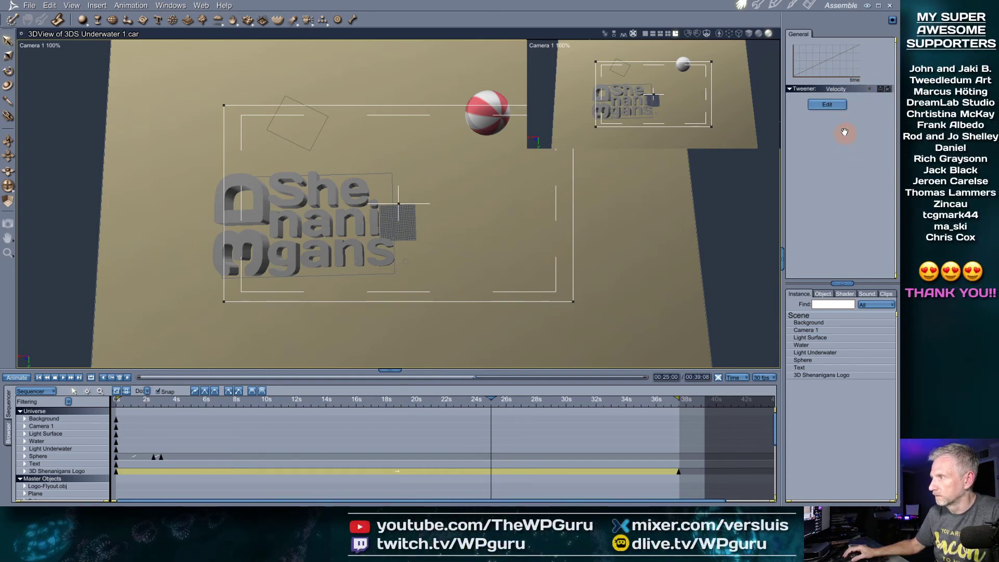
{"action": "left_click", "coordinate": [863, 92]}
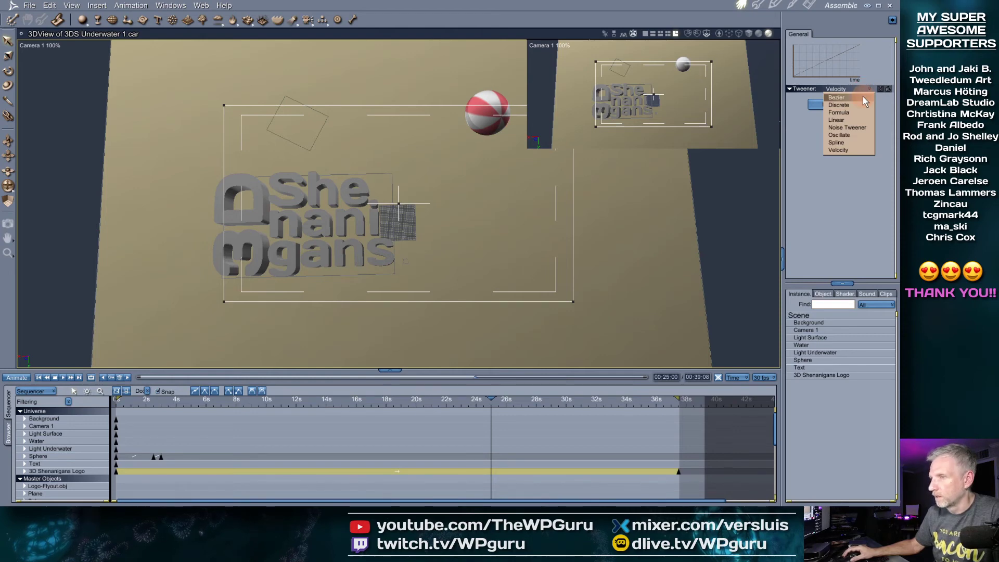
{"action": "left_click", "coordinate": [863, 96]}
{"action": "left_click_drag", "start_coordinate": [490, 394], "coordinate": [84, 487]}
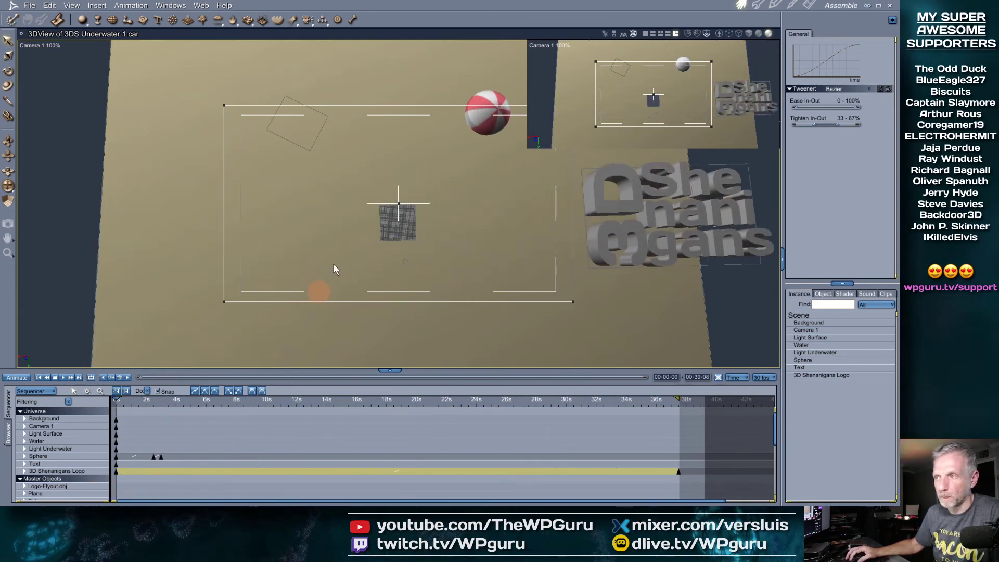
{"action": "left_click", "coordinate": [484, 121]}
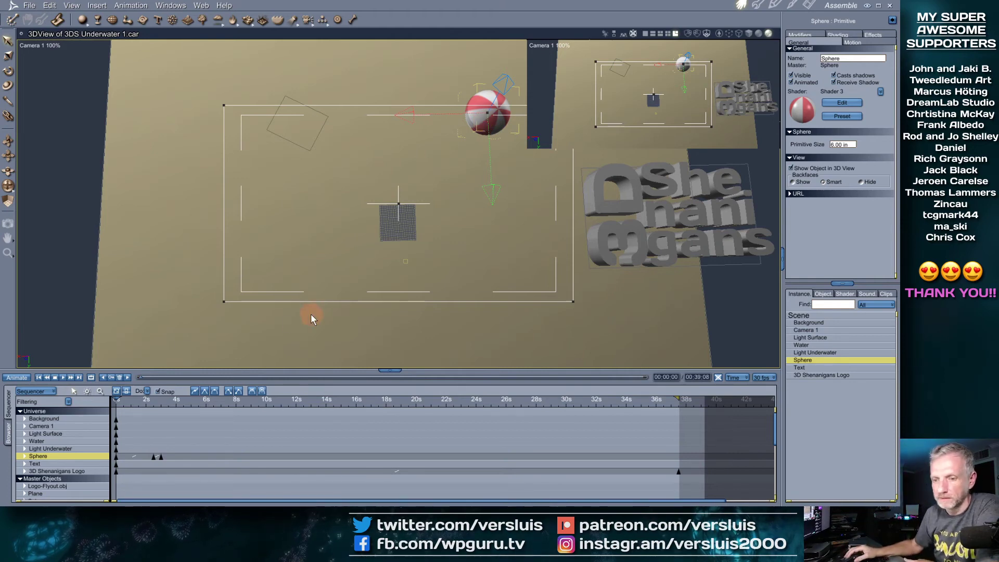
{"action": "left_click_drag", "start_coordinate": [117, 399], "coordinate": [163, 400]}
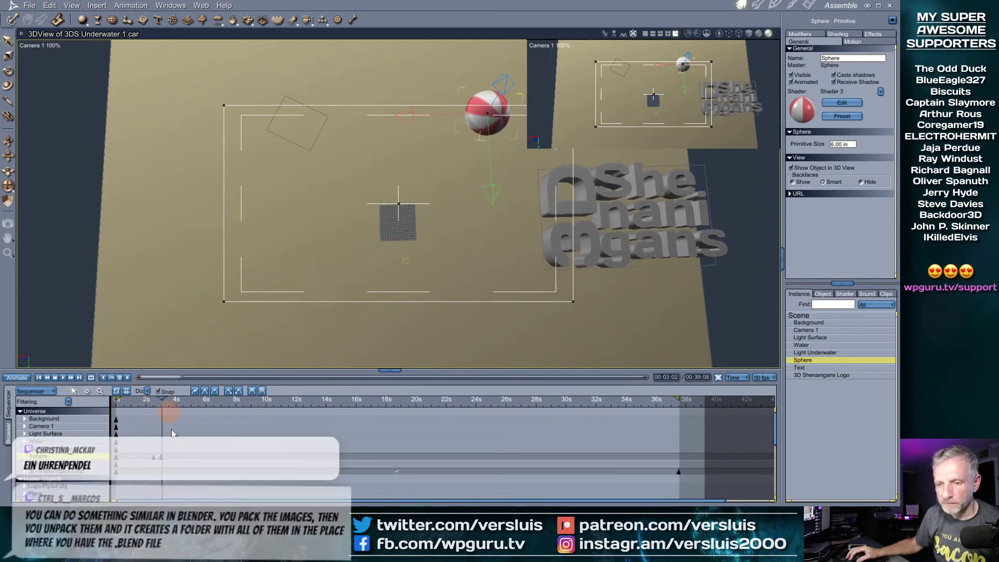
{"action": "right_click", "coordinate": [162, 458]}
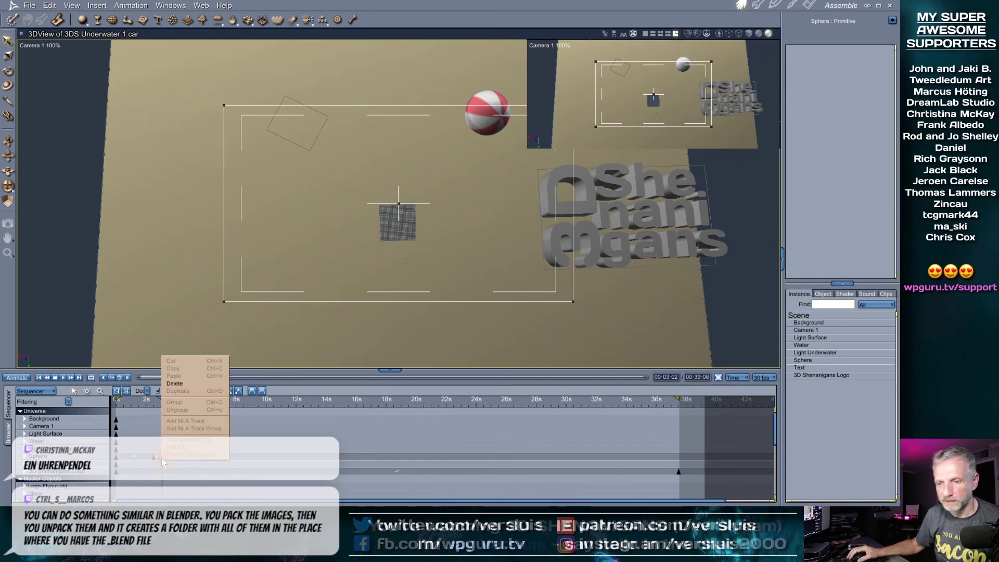
{"action": "left_click", "coordinate": [161, 459]}
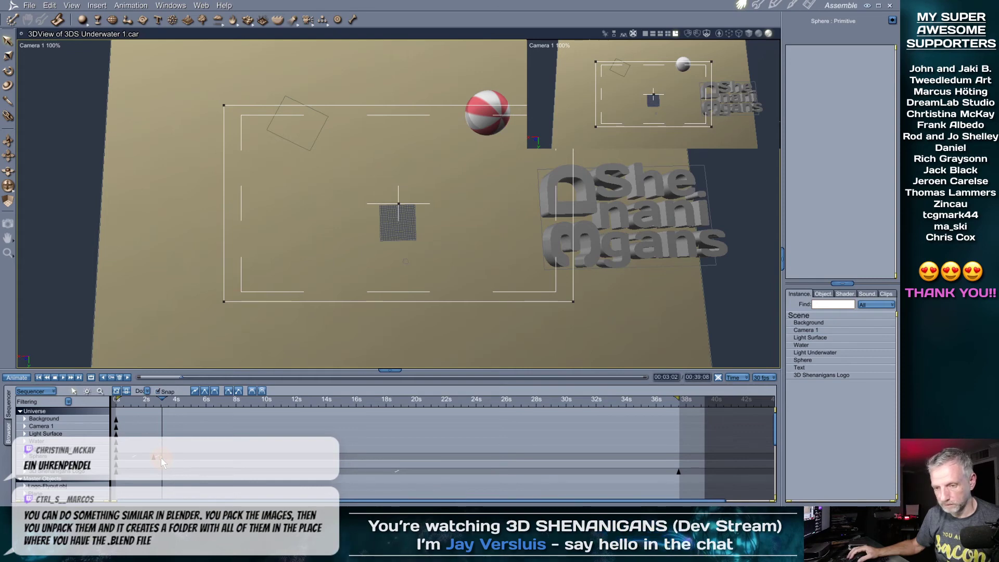
{"action": "right_click", "coordinate": [161, 458]}
{"action": "left_click", "coordinate": [161, 457]}
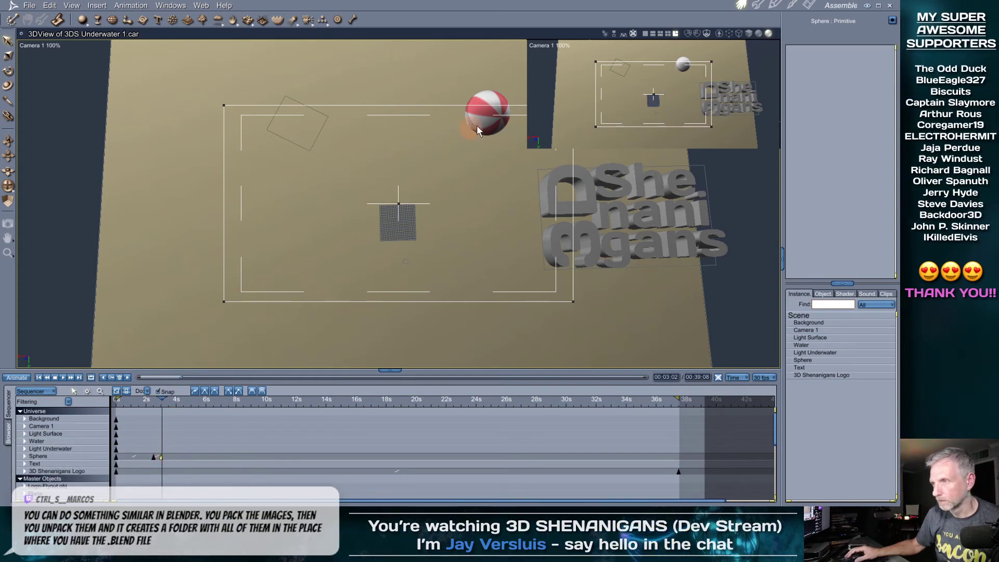
{"action": "left_click", "coordinate": [501, 113]}
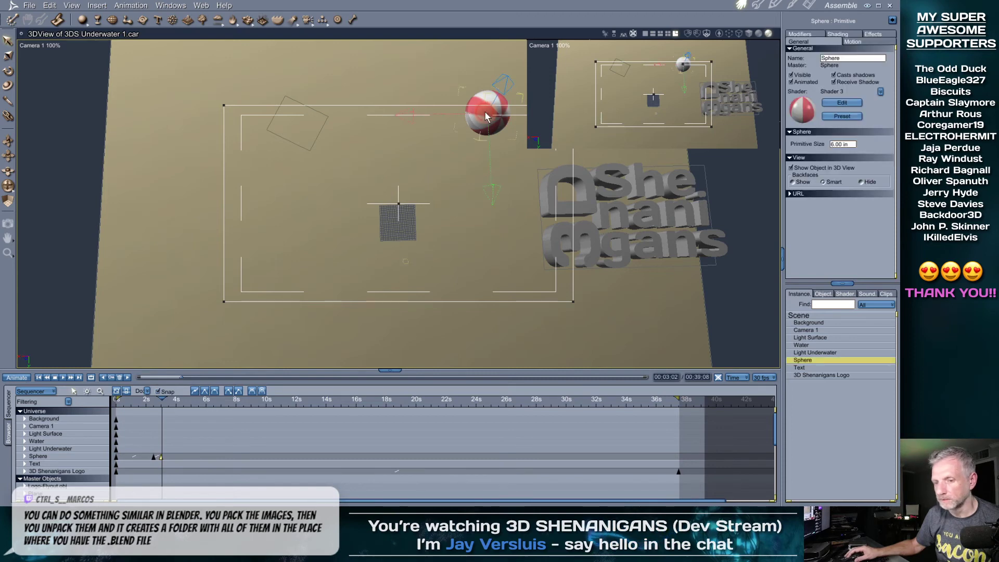
{"action": "left_click", "coordinate": [161, 457]}
{"action": "right_click", "coordinate": [162, 458]}
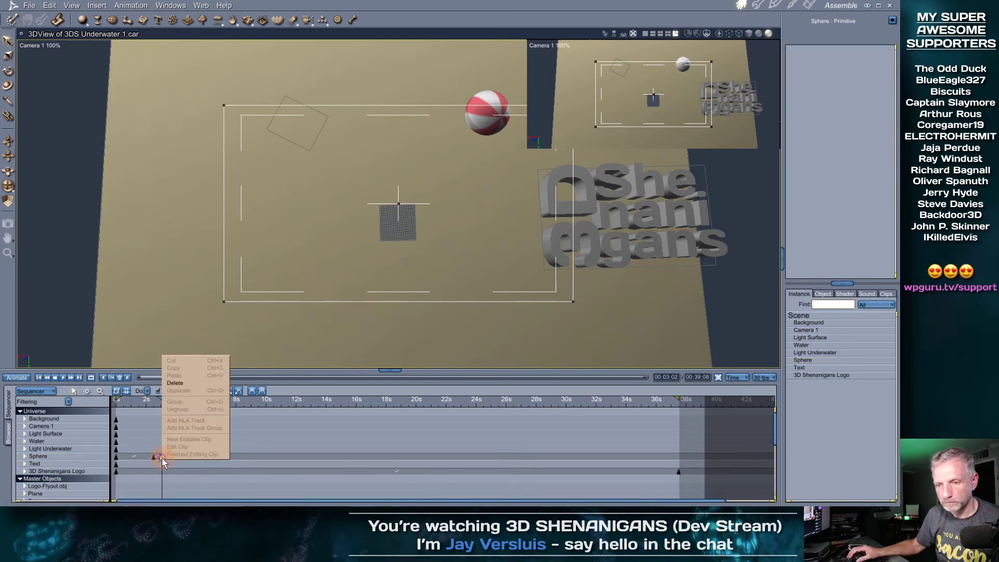
{"action": "left_click", "coordinate": [146, 450]}
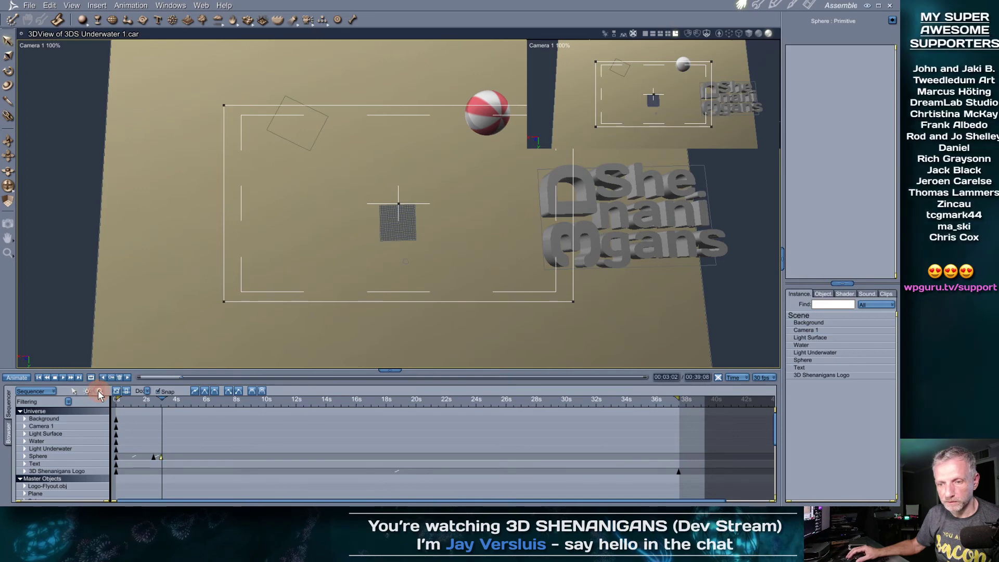
Zoom the timeline to 0–23 seconds and inspect the Sphere's 3-second keyframe options
{"action": "left_click", "coordinate": [162, 461]}
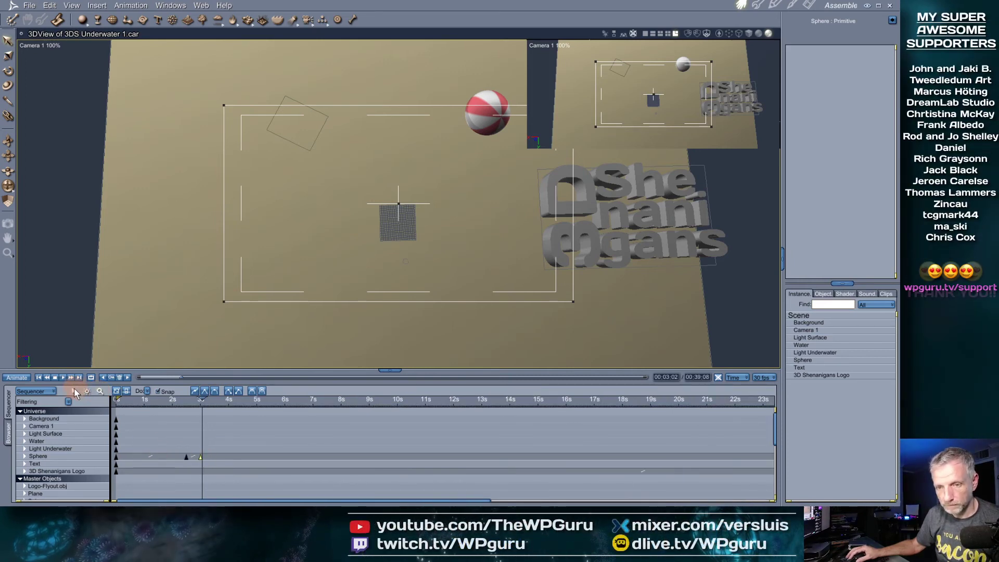
{"action": "left_click", "coordinate": [74, 391]}
{"action": "left_click", "coordinate": [199, 458]}
{"action": "right_click", "coordinate": [199, 458]}
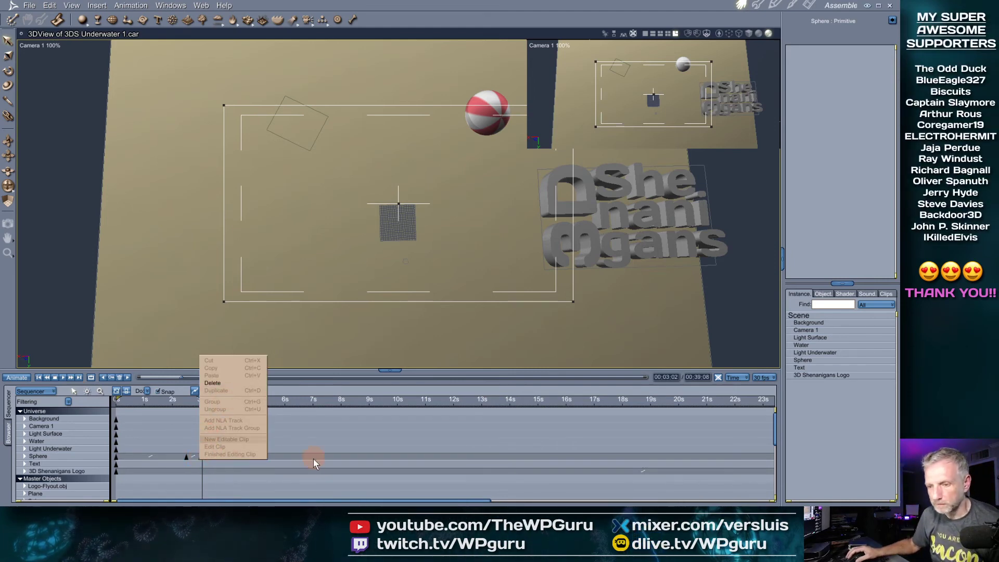
{"action": "left_click", "coordinate": [294, 400]}
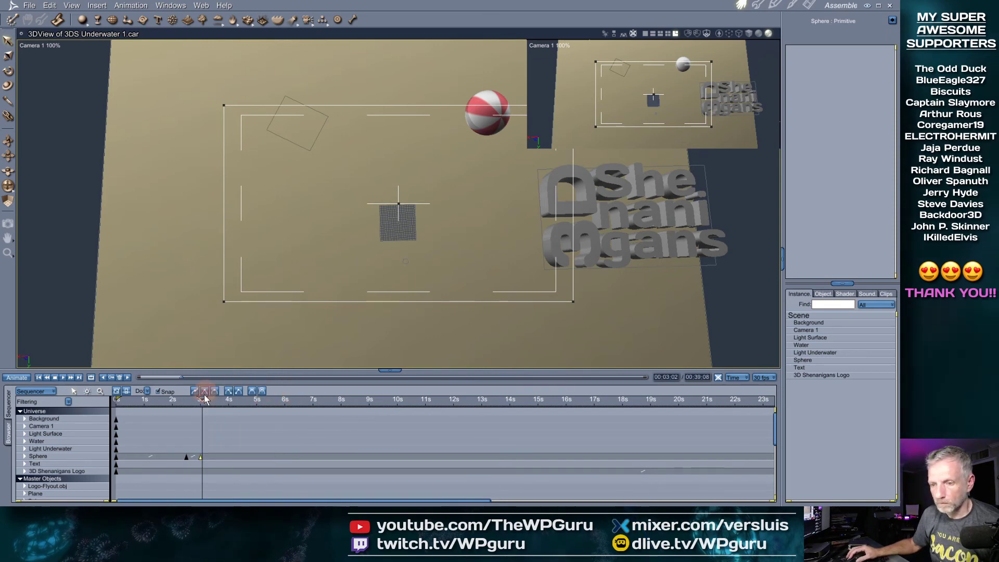
{"action": "left_click", "coordinate": [215, 438]}
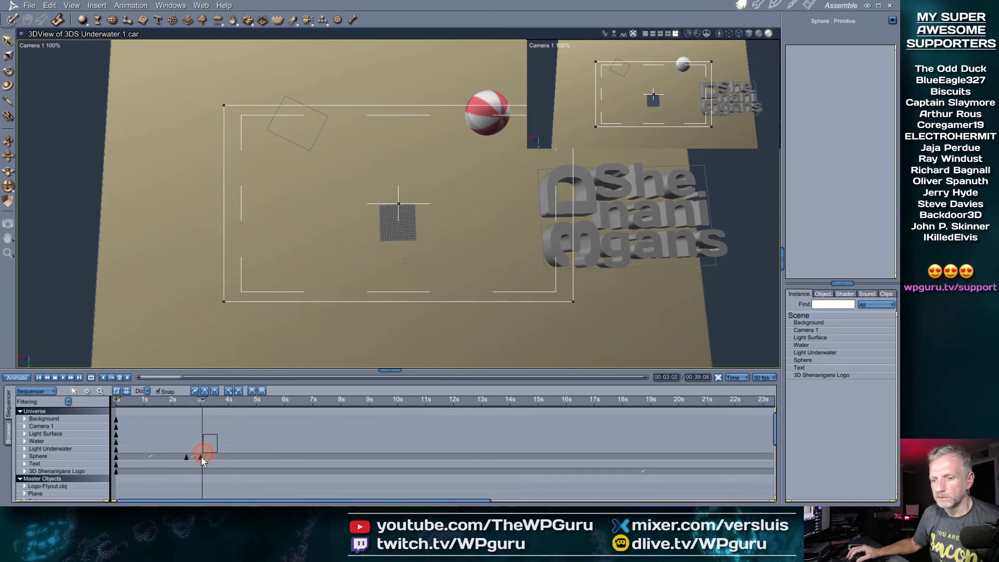
{"action": "right_click", "coordinate": [201, 458]}
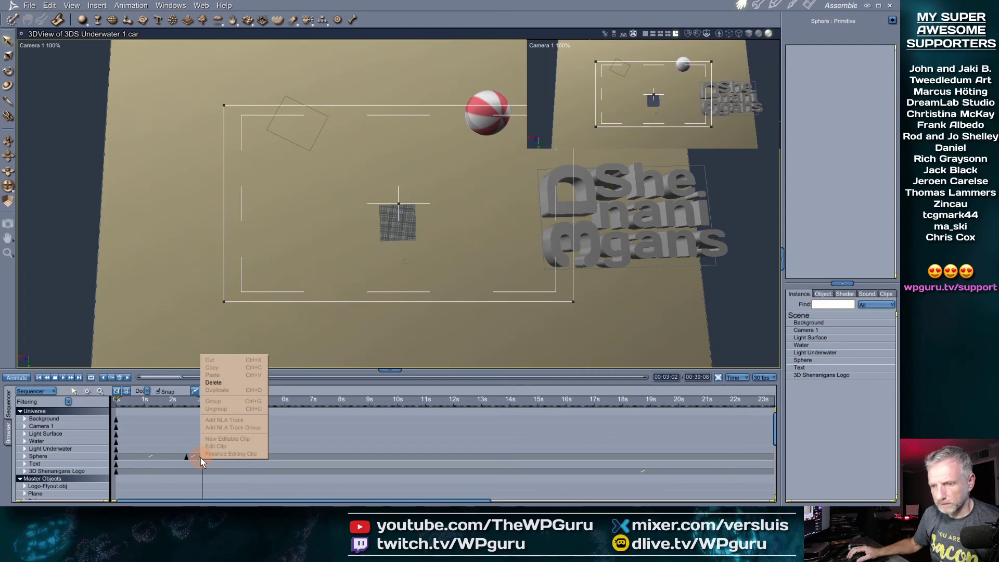
{"action": "left_click", "coordinate": [272, 457]}
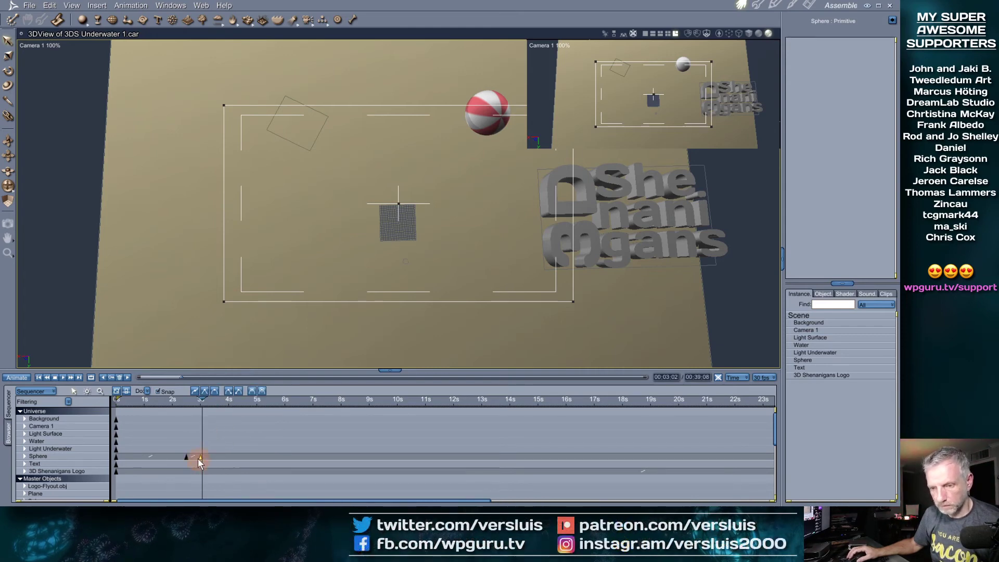
{"action": "left_click", "coordinate": [251, 461]}
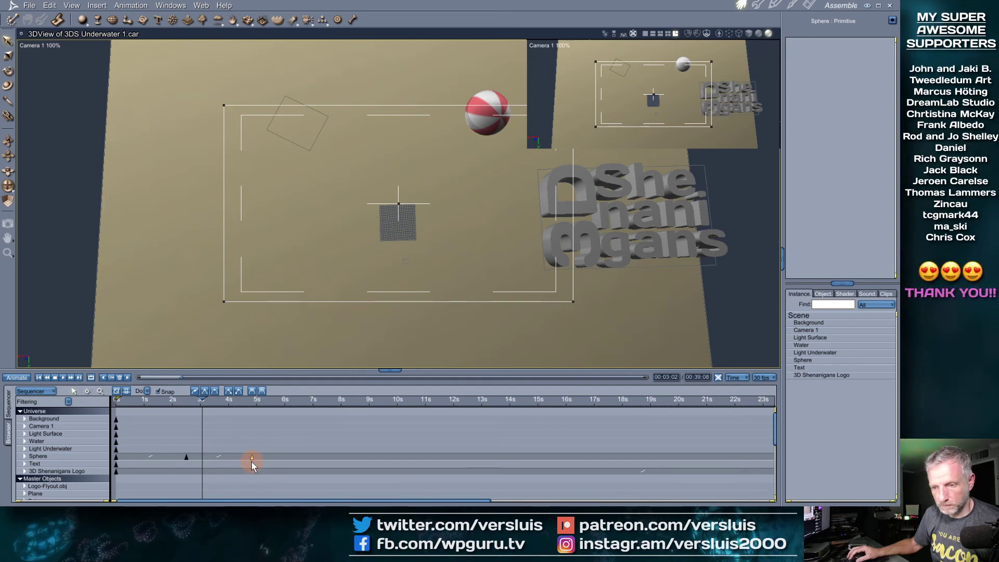
{"action": "left_click", "coordinate": [200, 457]}
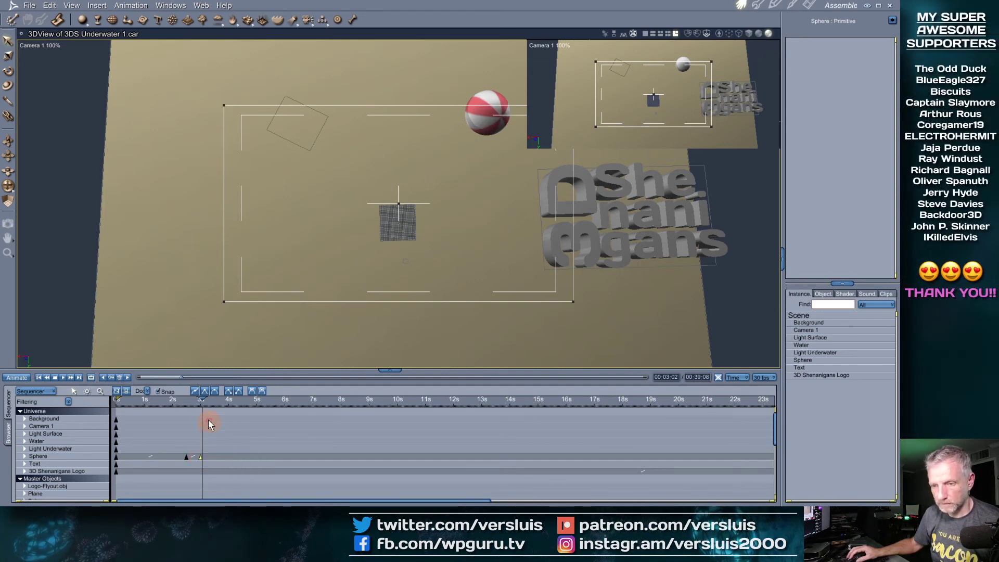
Zoom the timeline out to 0–42 seconds and open the Sphere's properties at about 2.7s
{"action": "left_click_drag", "start_coordinate": [203, 400], "coordinate": [680, 400]}
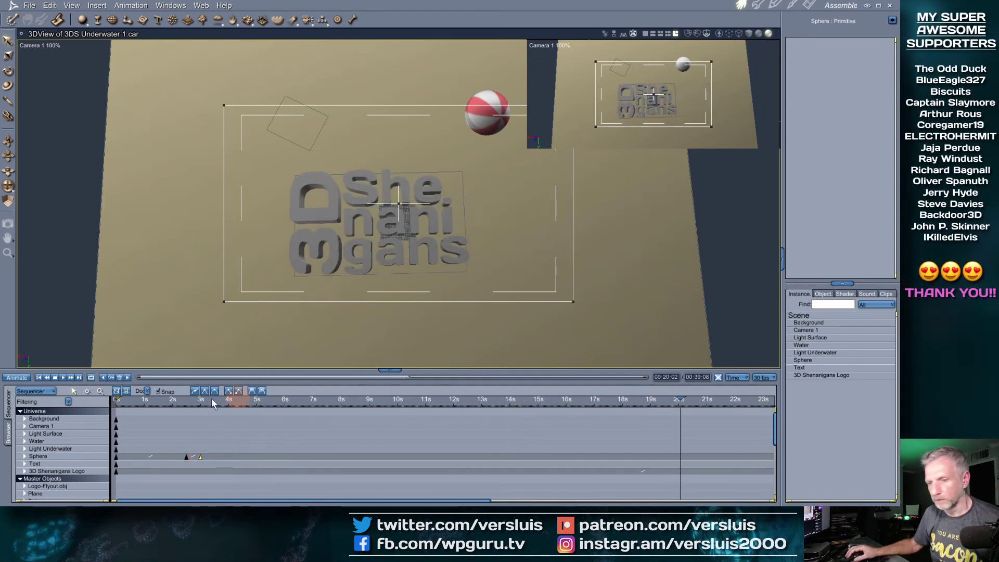
{"action": "left_click", "coordinate": [101, 390]}
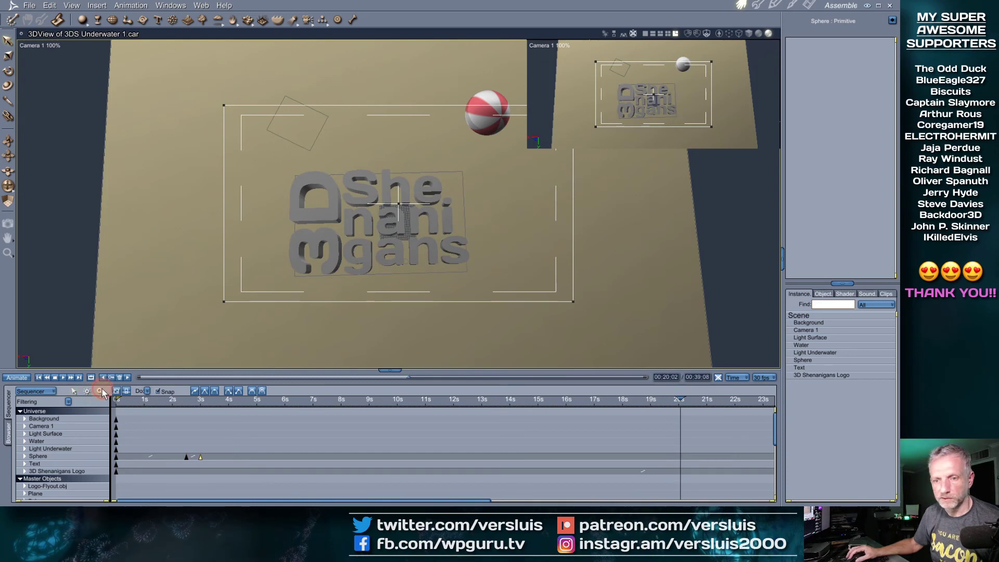
{"action": "left_click", "coordinate": [236, 433]}
{"action": "left_click_drag", "start_coordinate": [416, 398], "coordinate": [679, 395]}
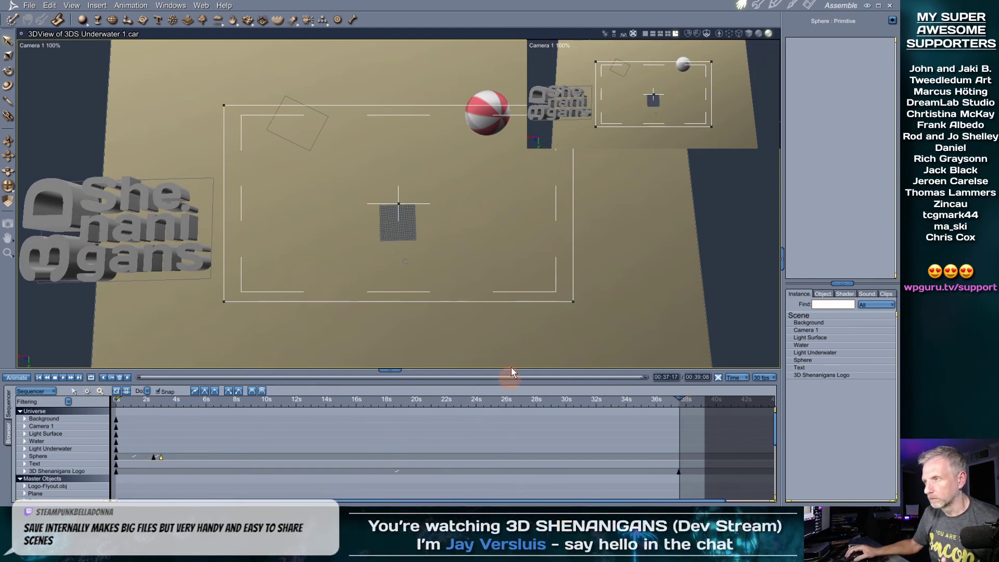
{"action": "left_click_drag", "start_coordinate": [216, 405], "coordinate": [155, 398]}
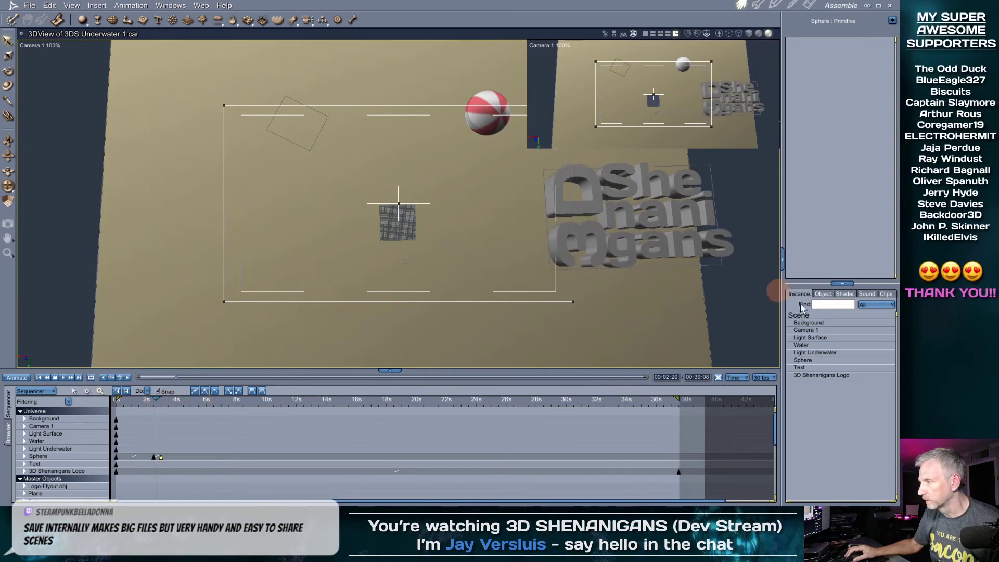
{"action": "left_click", "coordinate": [822, 361]}
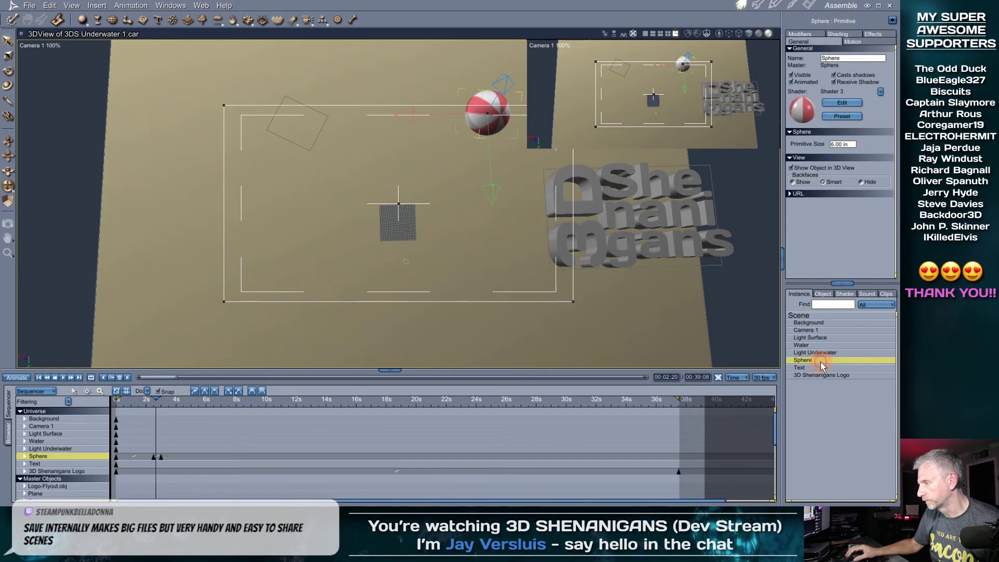
Rotate the sphere about its X axis near 37 seconds, creating an end keyframe
{"action": "left_click", "coordinate": [853, 42]}
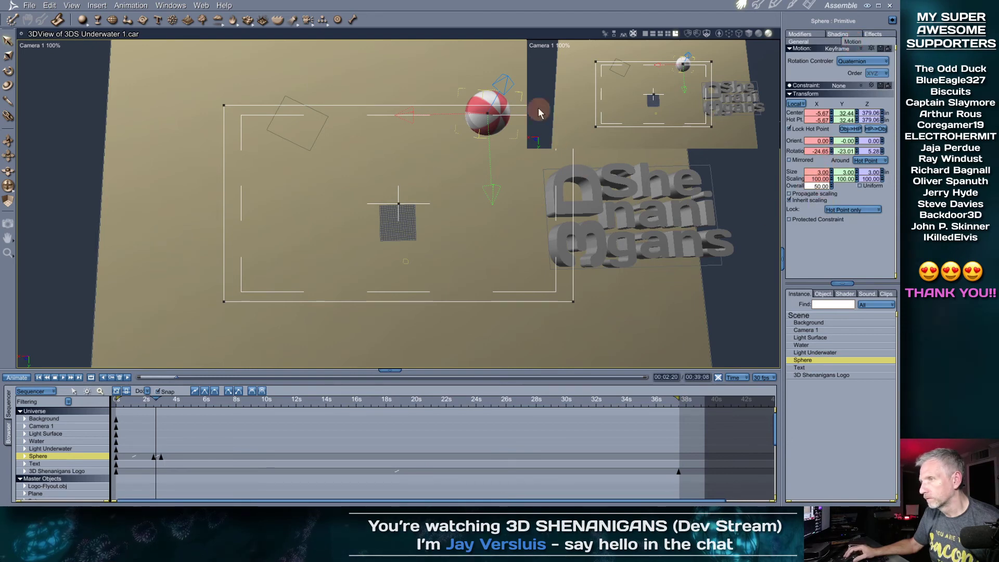
{"action": "left_click", "coordinate": [153, 399]}
{"action": "left_click_drag", "start_coordinate": [154, 399], "coordinate": [680, 417]}
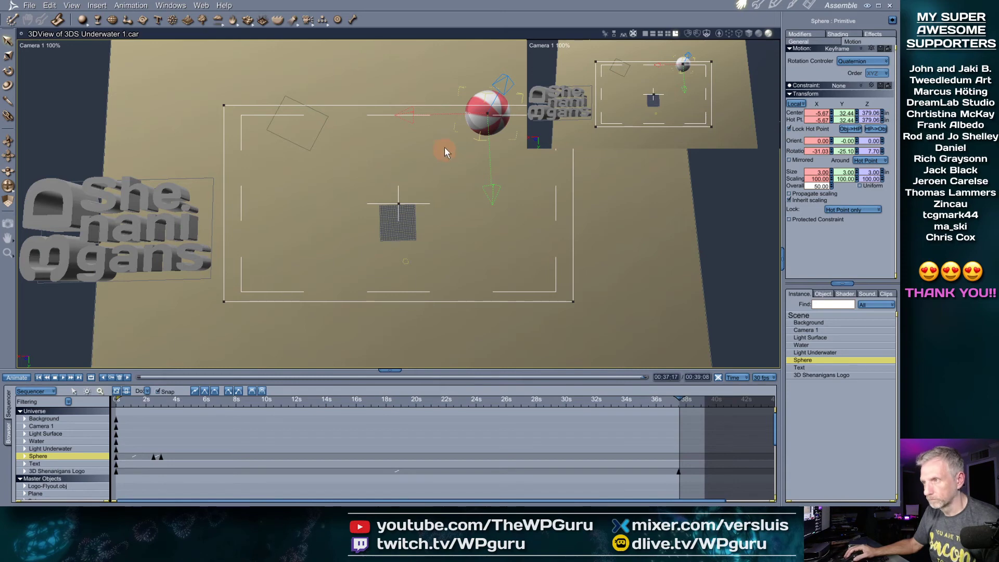
{"action": "left_click_drag", "start_coordinate": [437, 134], "coordinate": [437, 135]}
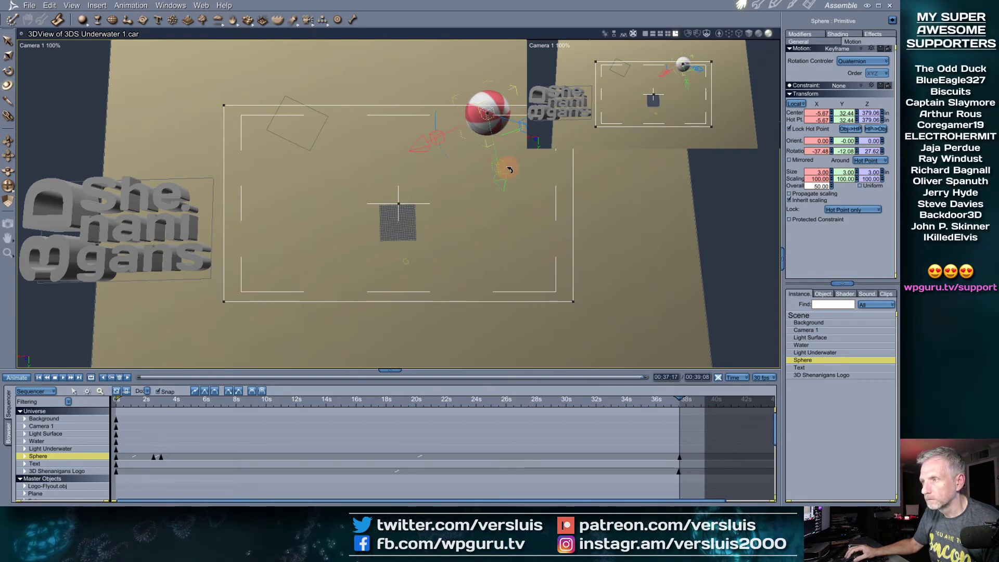
{"action": "left_click_drag", "start_coordinate": [525, 161], "coordinate": [530, 154]}
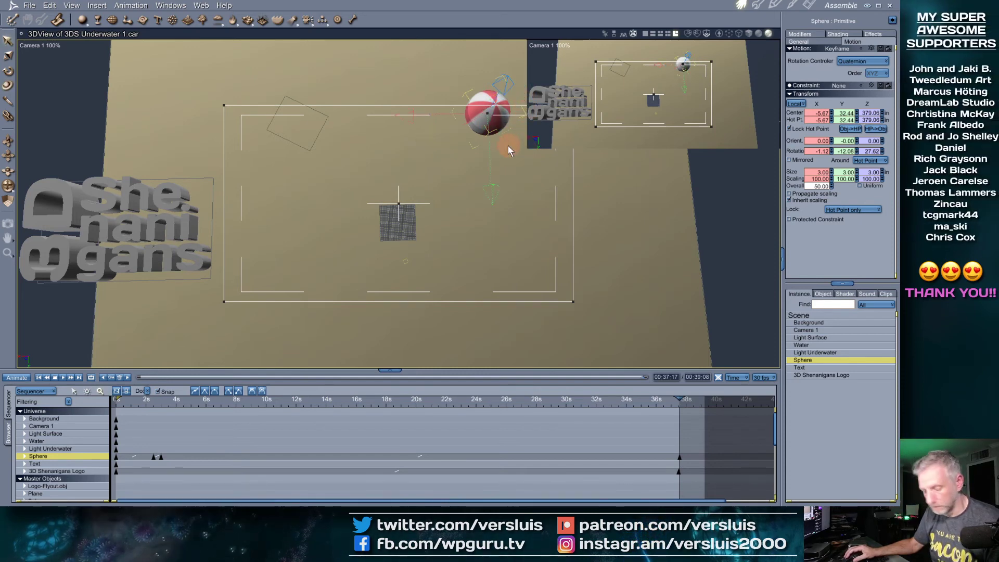
{"action": "left_click", "coordinate": [58, 51]}
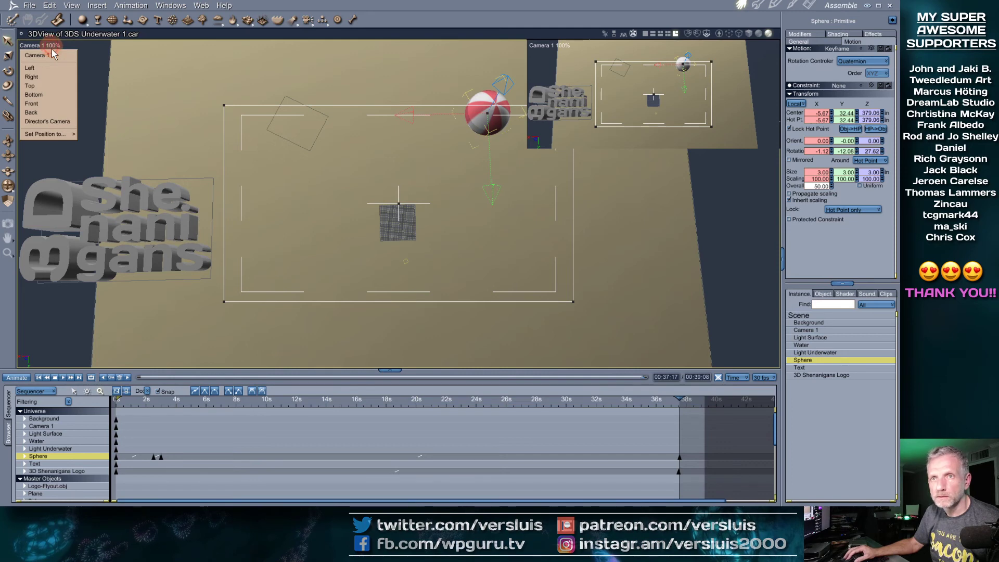
Look through the Director's Camera, frame the sphere, and orbit down onto the sand
{"action": "left_click", "coordinate": [52, 117]}
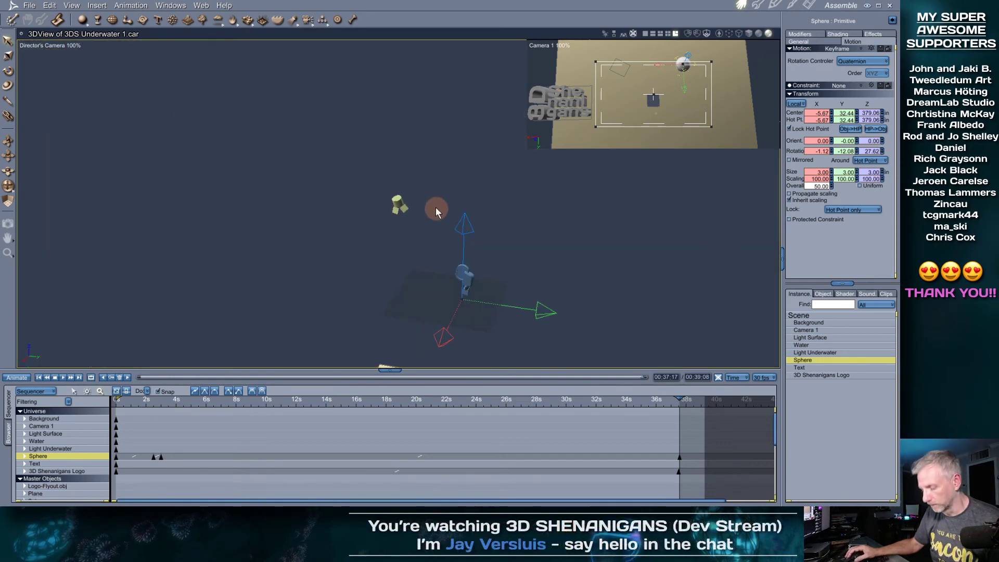
{"action": "key", "text": "0"}
{"action": "scroll", "coordinate": [431, 220], "scroll_direction": "down", "scroll_amount": 3}
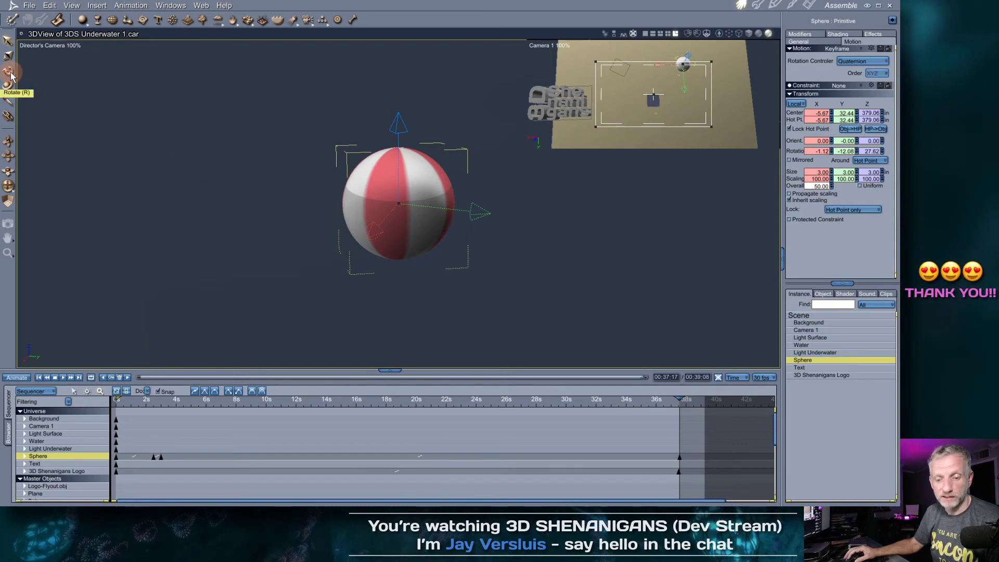
{"action": "left_click", "coordinate": [14, 89]}
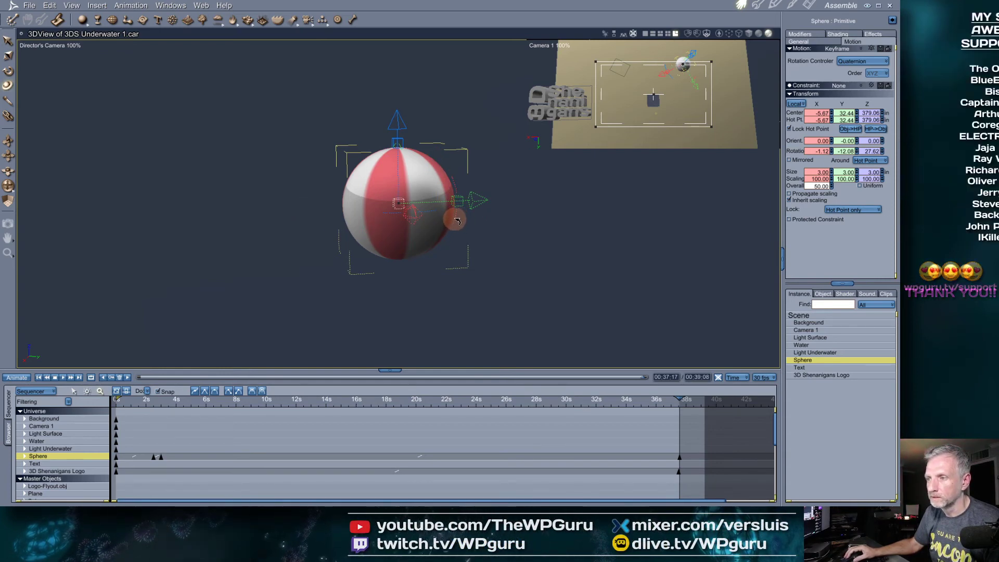
{"action": "scroll", "coordinate": [448, 229], "scroll_direction": "down", "scroll_amount": 3}
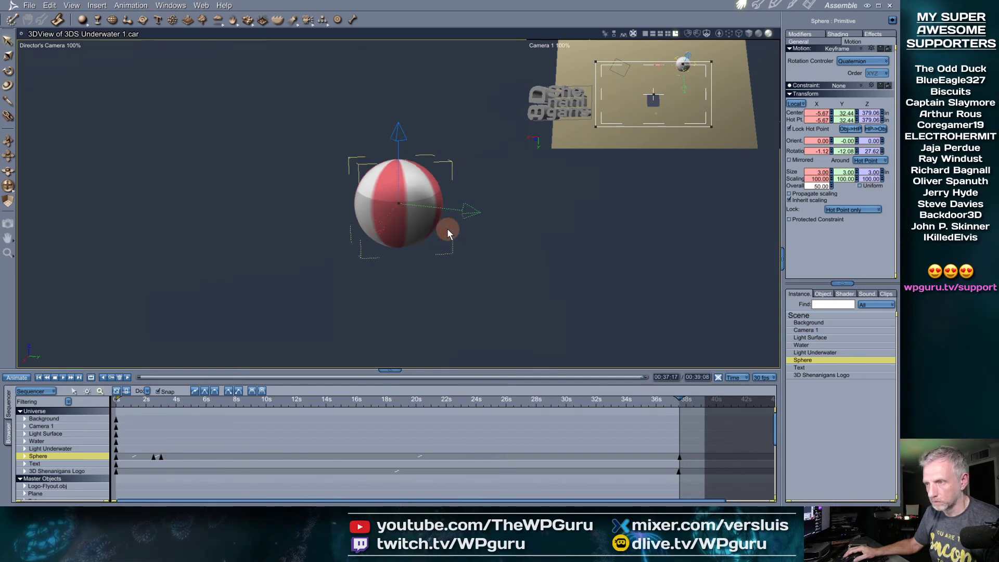
{"action": "left_click_drag", "start_coordinate": [432, 239], "coordinate": [358, 289]}
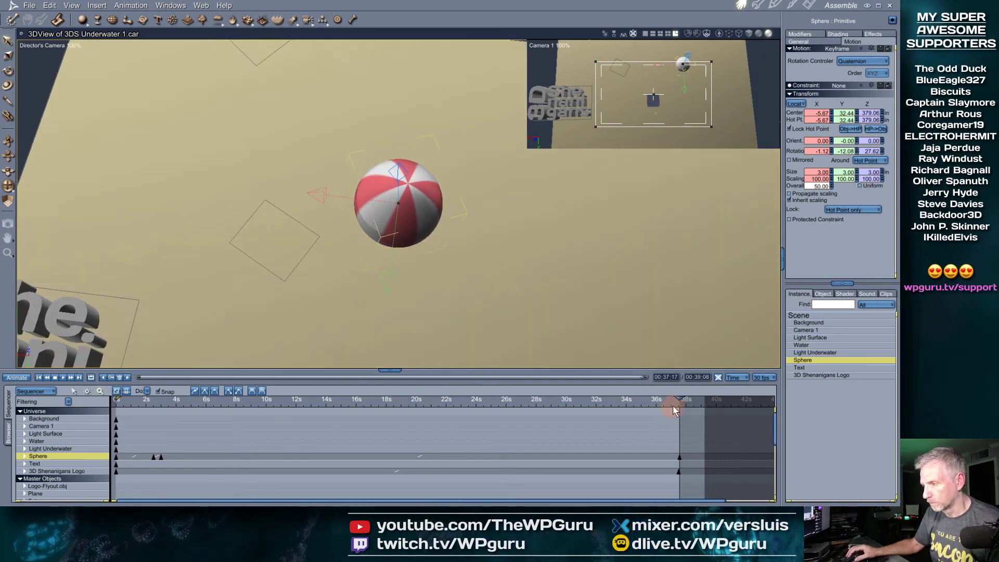
Scrub between 30 and 37 seconds to review the sphere's rotation
{"action": "left_click_drag", "start_coordinate": [678, 398], "coordinate": [649, 417]}
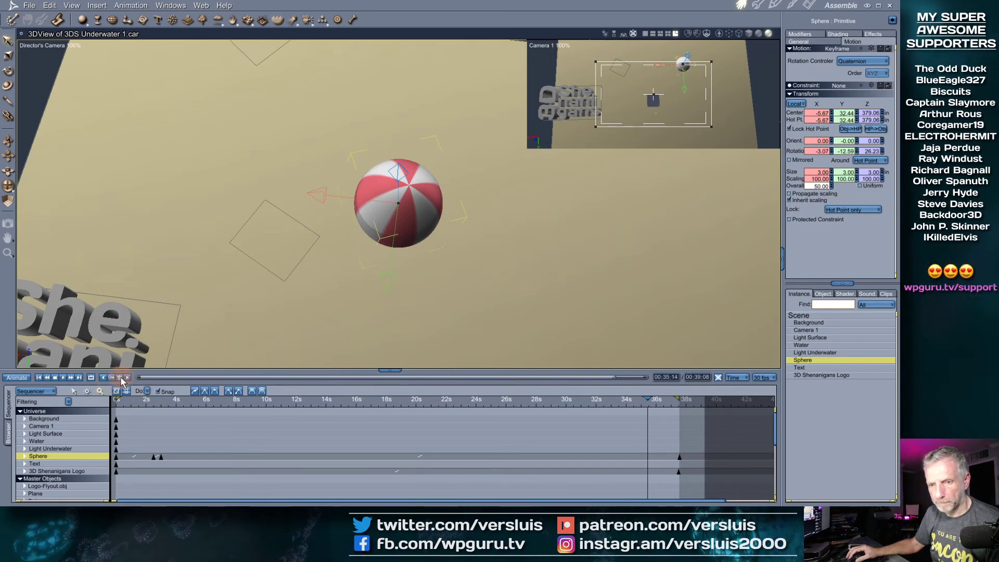
{"action": "left_click", "coordinate": [660, 399]}
{"action": "left_click_drag", "start_coordinate": [660, 399], "coordinate": [638, 399]}
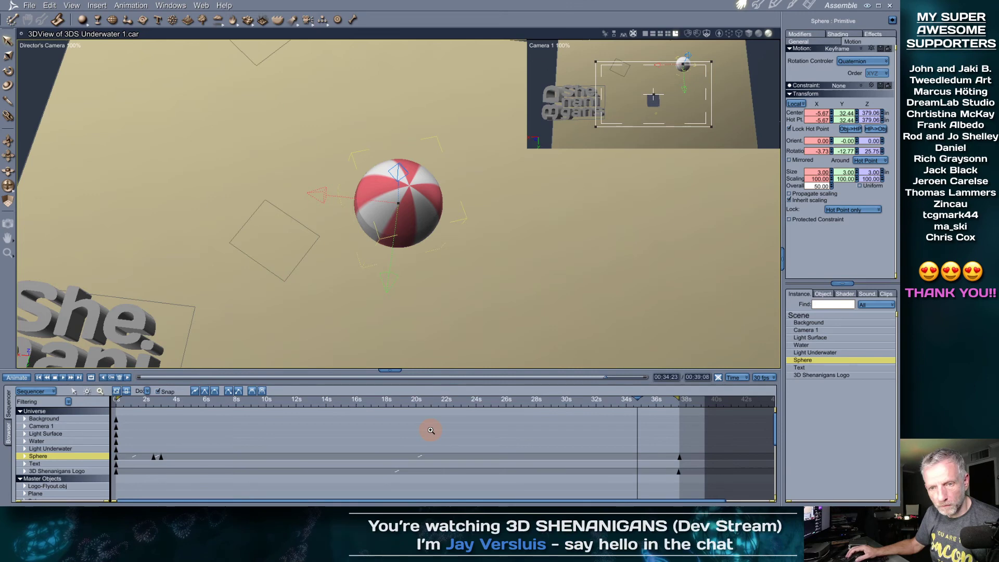
{"action": "left_click_drag", "start_coordinate": [640, 399], "coordinate": [680, 399]}
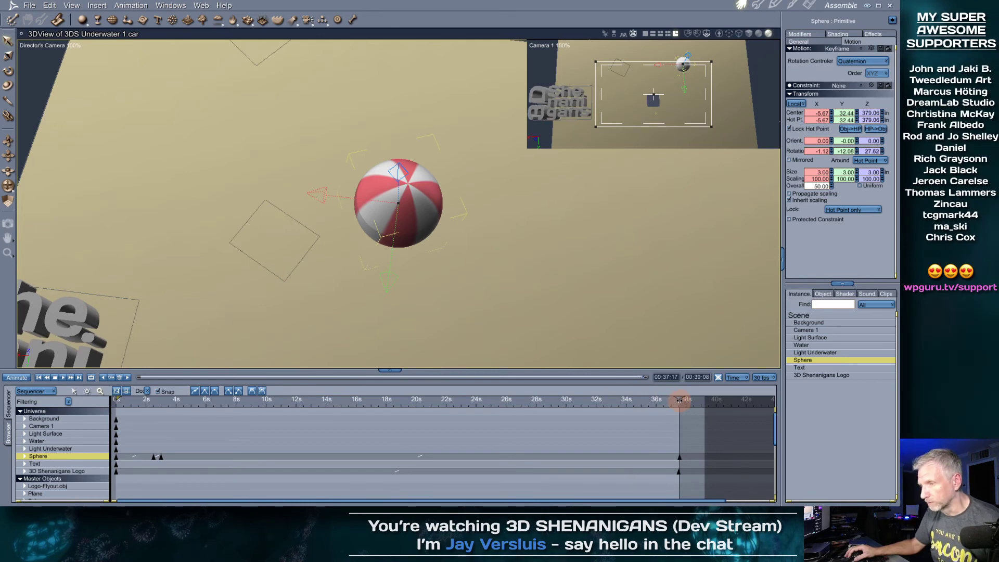
{"action": "mouse_move", "coordinate": [678, 397]}
{"action": "left_mouse_down"}
{"action": "mouse_move", "coordinate": [368, 402]}
{"action": "mouse_move", "coordinate": [684, 419]}
{"action": "mouse_move", "coordinate": [665, 419]}
{"action": "mouse_move", "coordinate": [680, 398]}
{"action": "left_mouse_up"}
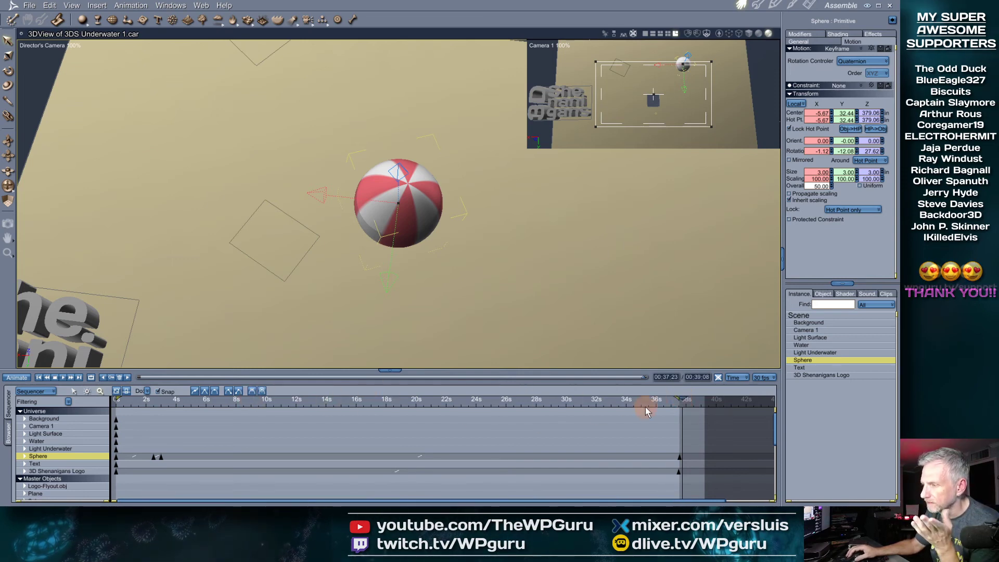
{"action": "left_click_drag", "start_coordinate": [681, 399], "coordinate": [452, 405]}
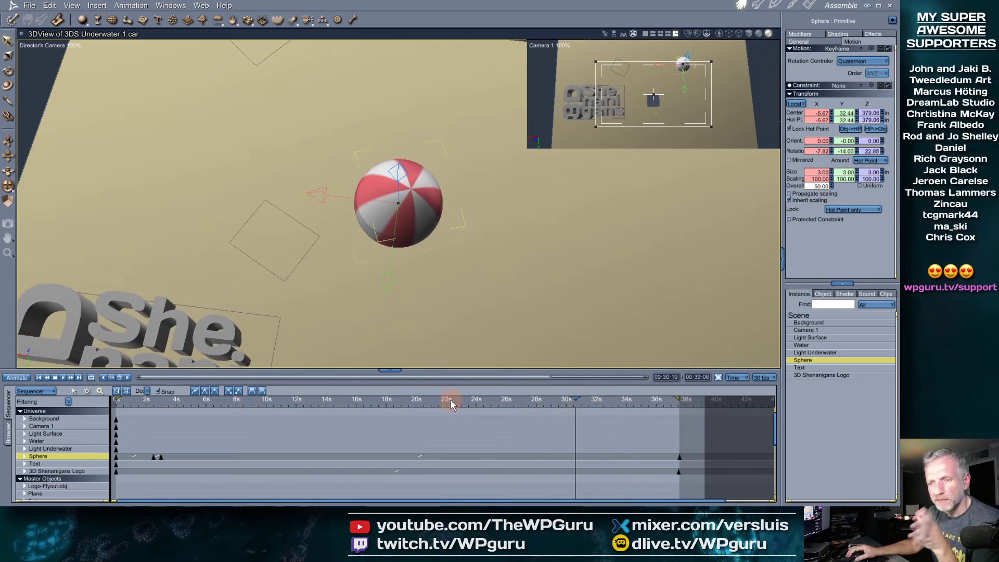
At the 37-second keyframe, rotate the sphere about its X axis and preview back to 24s
{"action": "left_click", "coordinate": [126, 377]}
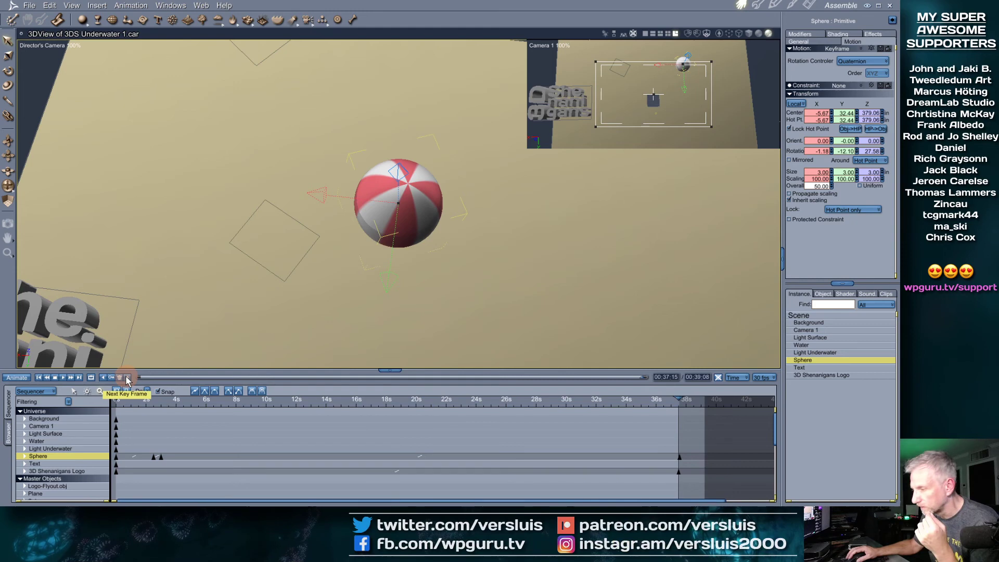
{"action": "left_click", "coordinate": [127, 377]}
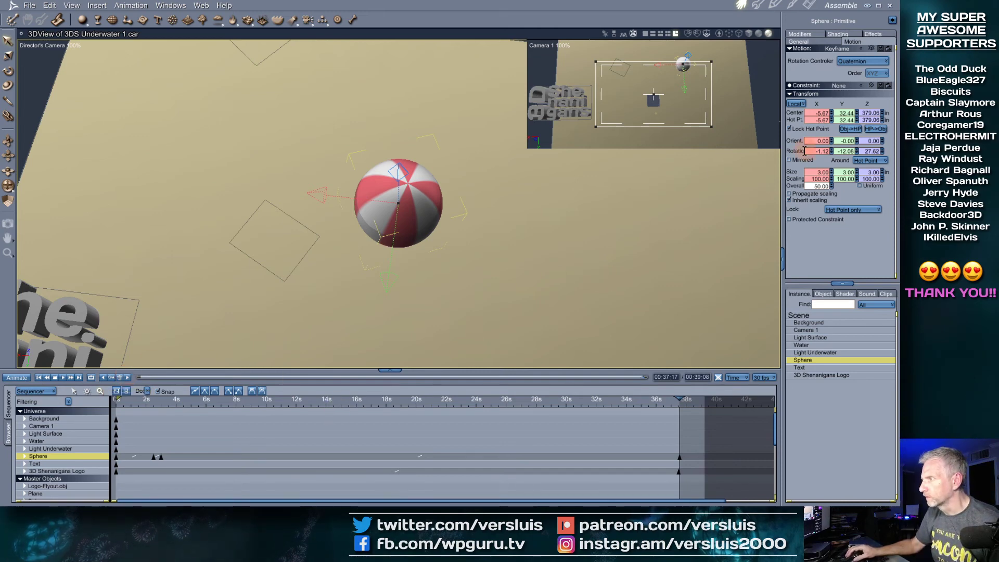
{"action": "middle_click_drag", "start_coordinate": [467, 281], "coordinate": [527, 252]}
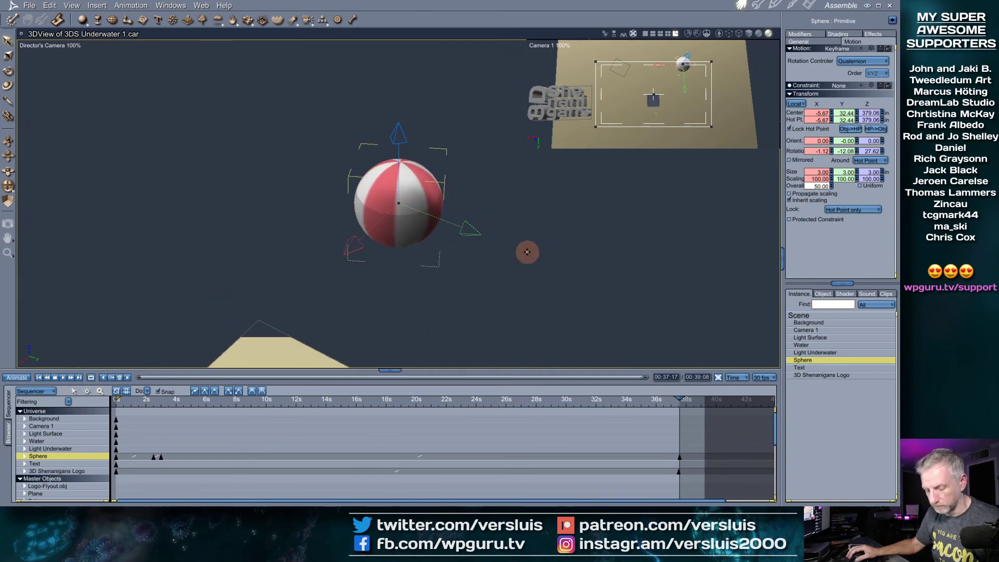
{"action": "left_click_drag", "start_coordinate": [457, 225], "coordinate": [453, 208]}
{"action": "left_click_drag", "start_coordinate": [681, 398], "coordinate": [624, 433]}
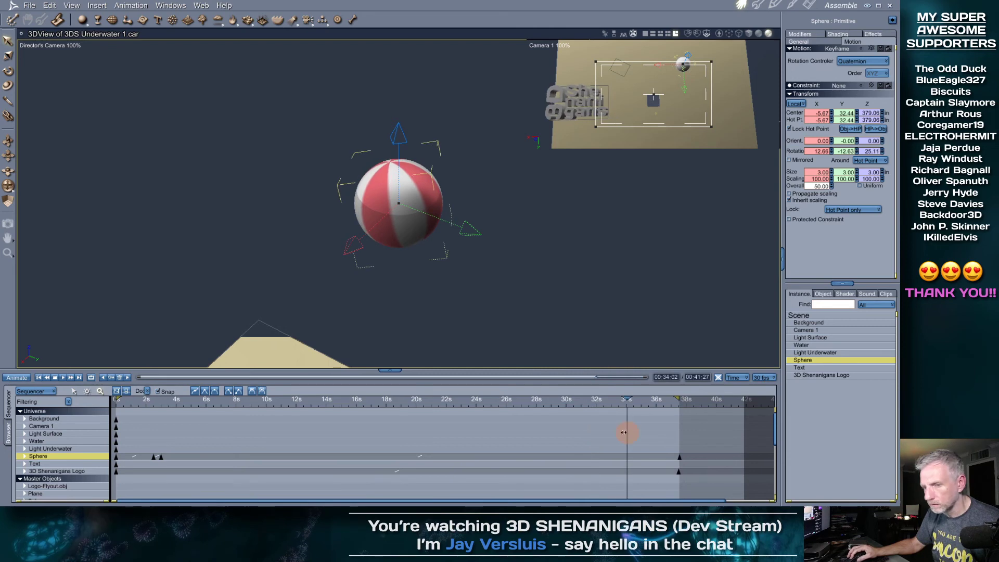
Spin the beach ball further at its final keyframe and select the Sphere's animation span
{"action": "left_click", "coordinate": [127, 378]}
{"action": "middle_click_drag", "start_coordinate": [539, 297], "coordinate": [501, 289]}
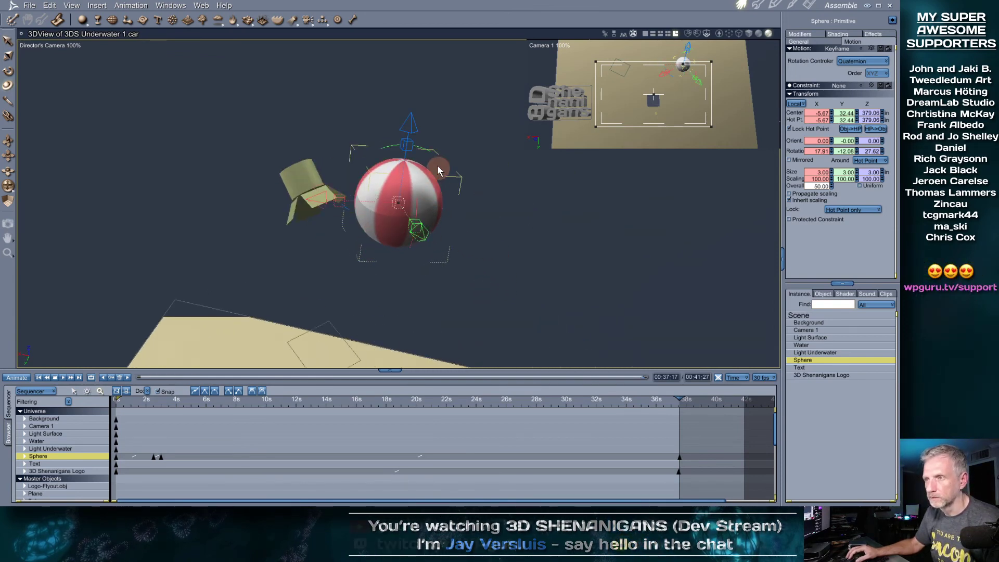
{"action": "left_click_drag", "start_coordinate": [359, 212], "coordinate": [424, 229]}
{"action": "left_click_drag", "start_coordinate": [682, 399], "coordinate": [282, 397]}
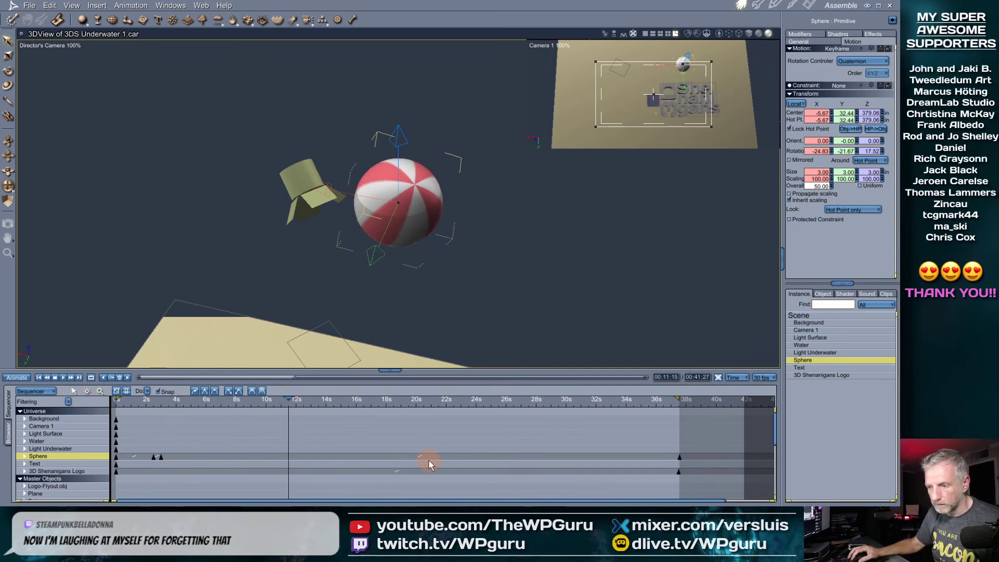
{"action": "left_click", "coordinate": [432, 457]}
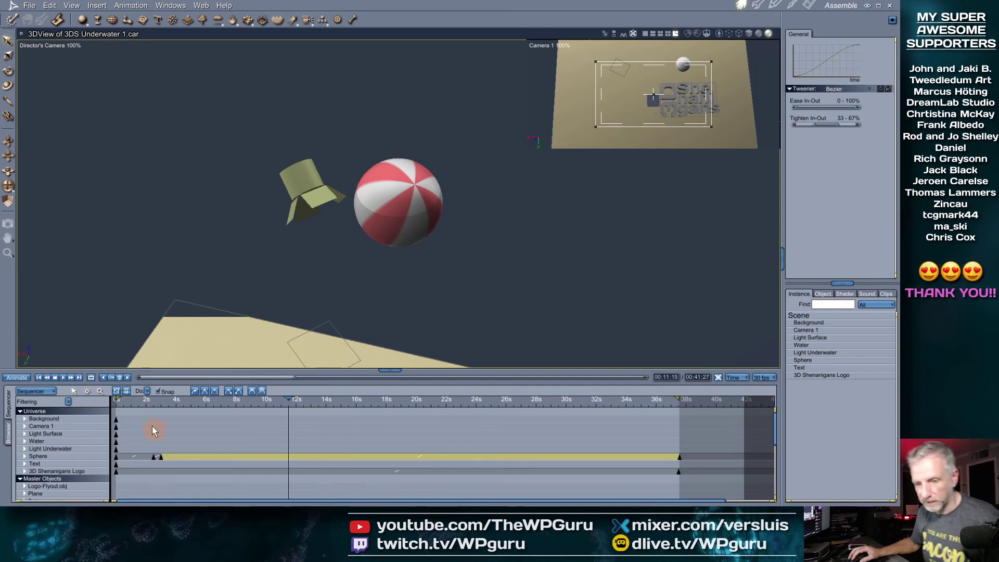
Set the sphere's tween to Oscillate, trying Square, Sawtooth and Triangle before choosing Bounce
{"action": "left_click_drag", "start_coordinate": [155, 401], "coordinate": [414, 419]}
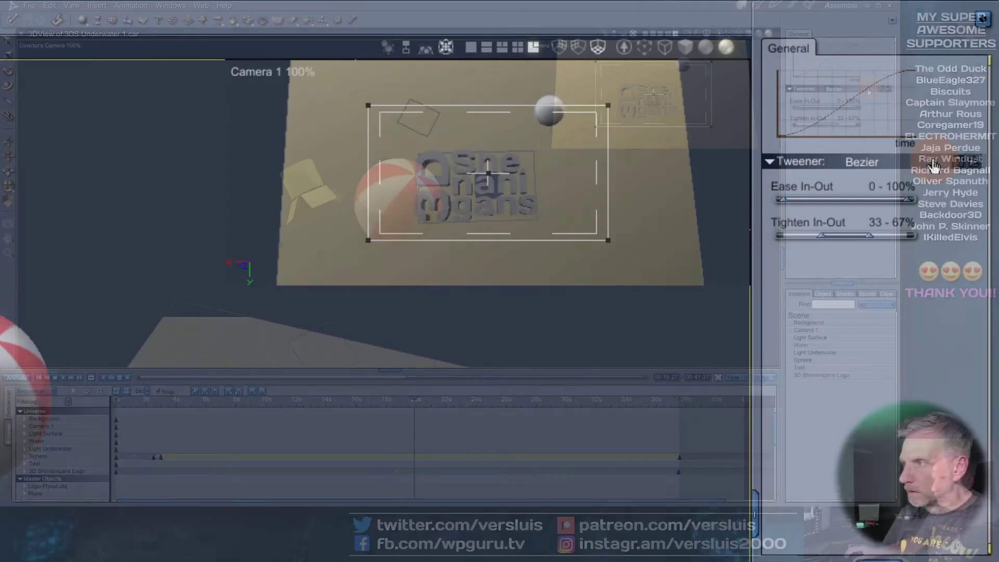
{"action": "left_click", "coordinate": [869, 89]}
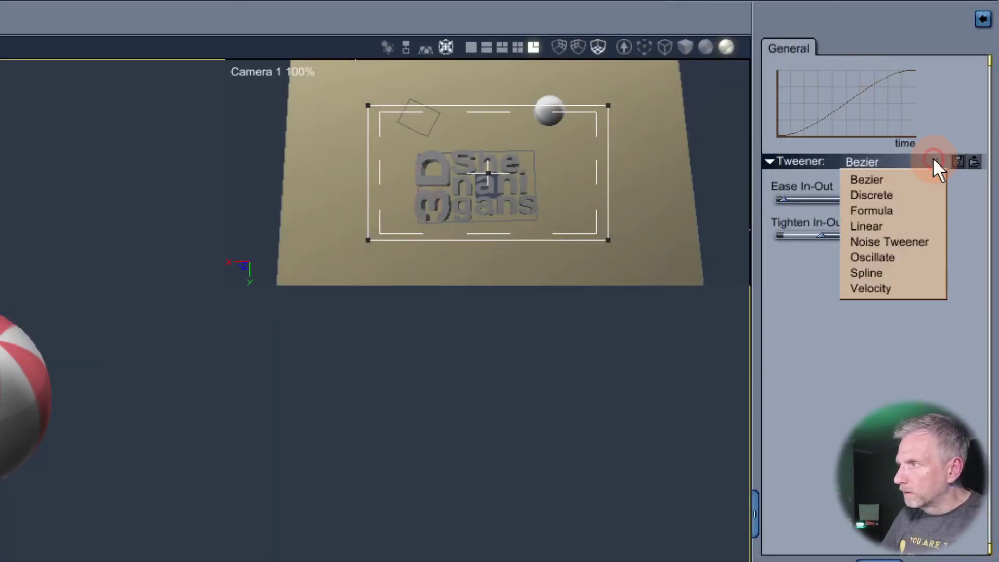
{"action": "left_click", "coordinate": [906, 257]}
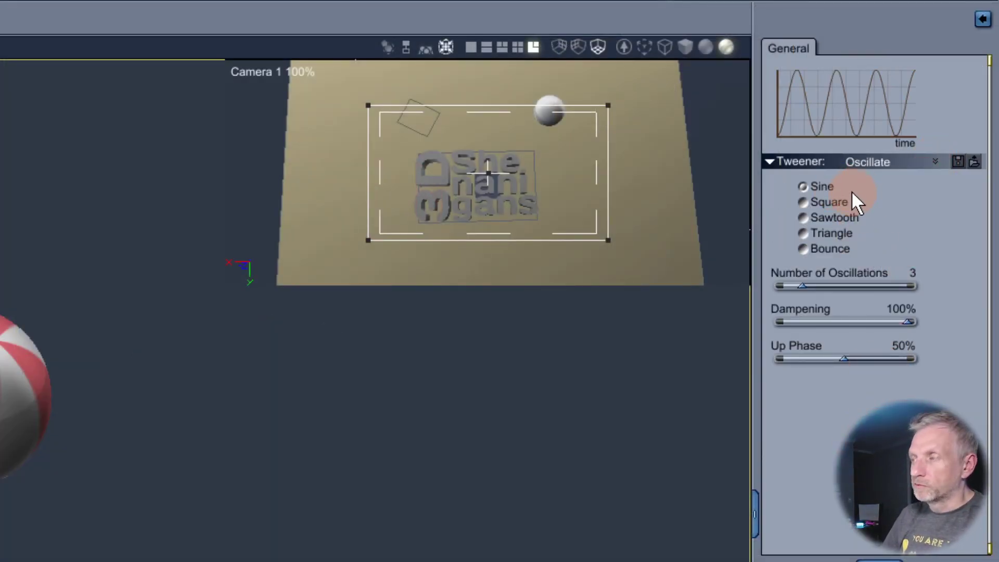
{"action": "left_click", "coordinate": [839, 202]}
{"action": "left_click", "coordinate": [842, 217]}
{"action": "left_click", "coordinate": [847, 232]}
{"action": "left_click", "coordinate": [845, 246]}
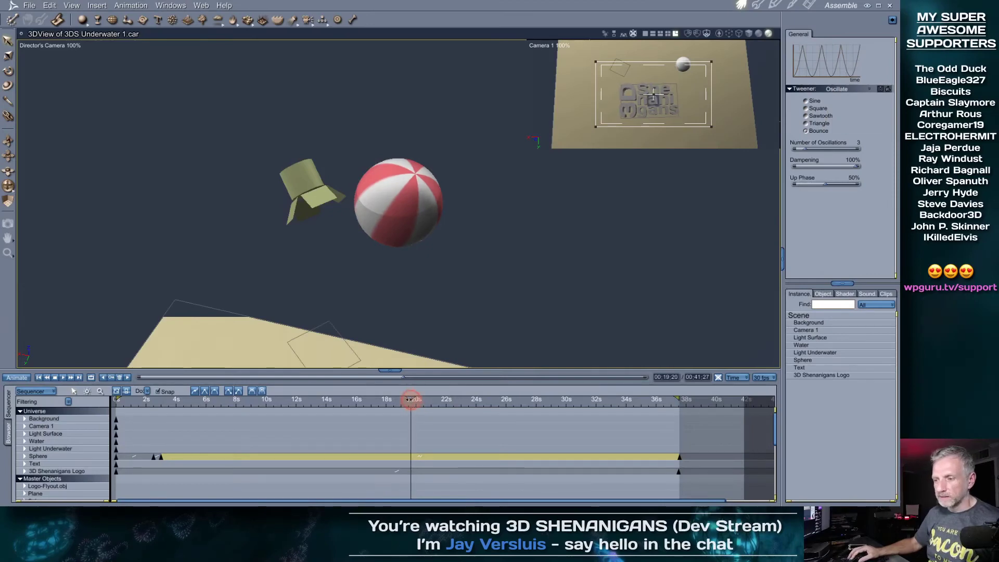
{"action": "left_click_drag", "start_coordinate": [411, 399], "coordinate": [422, 418]}
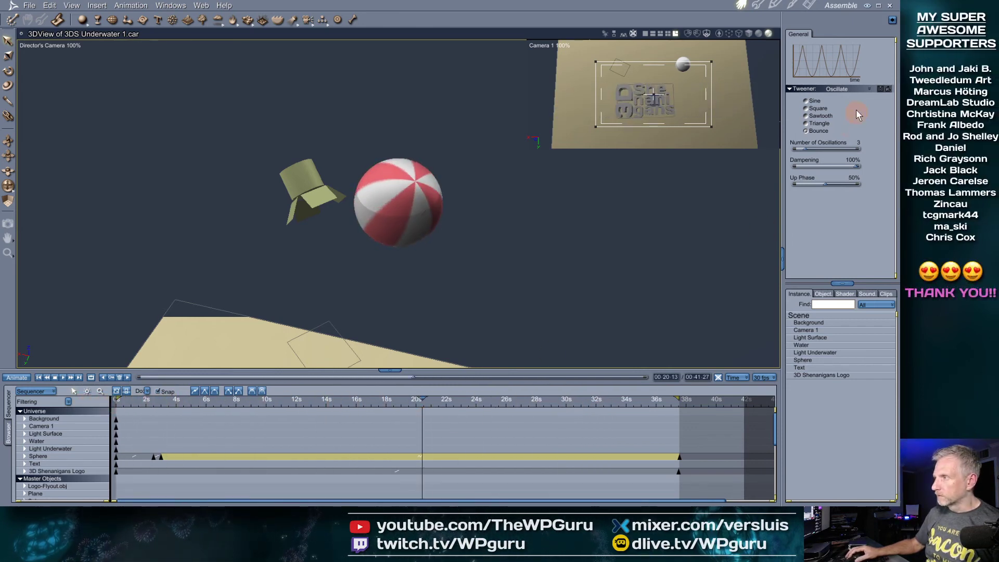
Set the sphere's Oscillate waveform to Sine and raise Number of Oscillations to 10
{"action": "left_click", "coordinate": [862, 89]}
{"action": "left_click", "coordinate": [882, 133]}
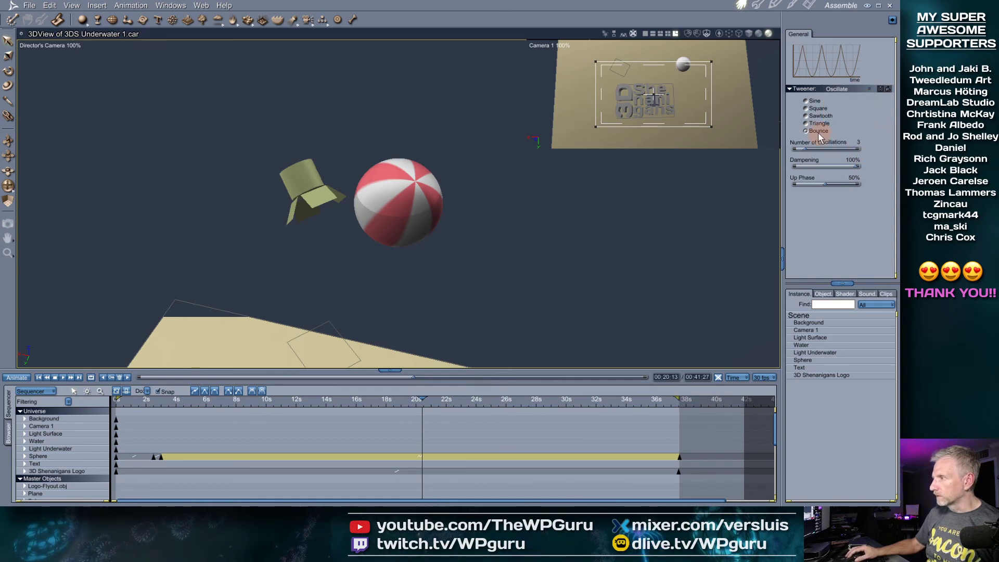
{"action": "left_click", "coordinate": [815, 102]}
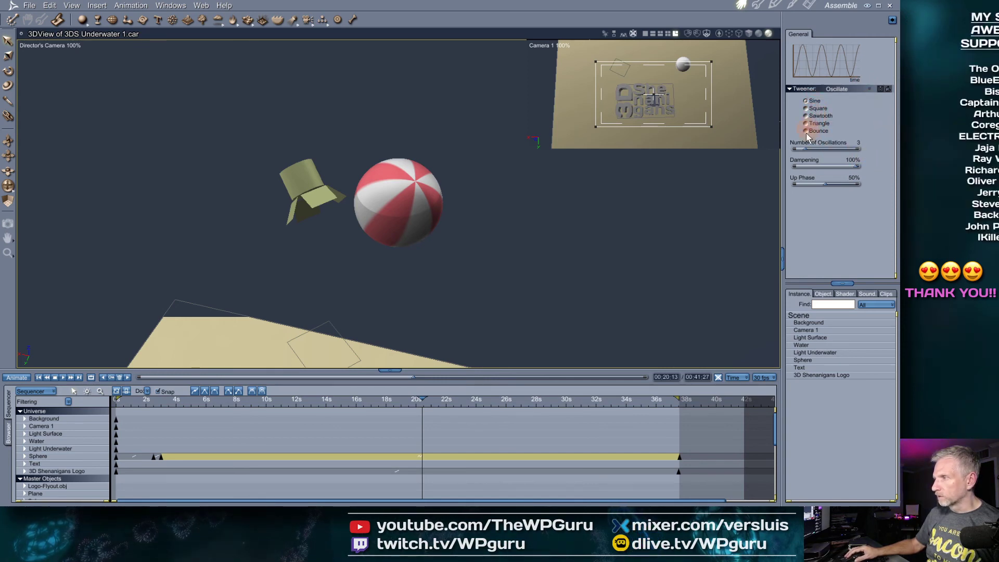
{"action": "left_click_drag", "start_coordinate": [389, 407], "coordinate": [645, 428]}
{"action": "left_click", "coordinate": [807, 150]}
{"action": "left_click_drag", "start_coordinate": [807, 151], "coordinate": [816, 152]}
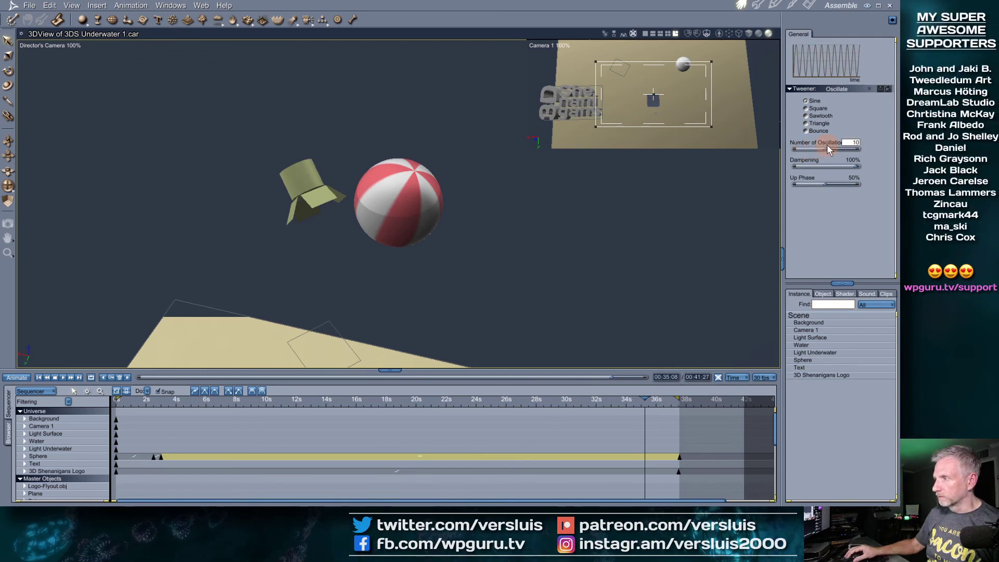
{"action": "left_click_drag", "start_coordinate": [614, 405], "coordinate": [240, 428]}
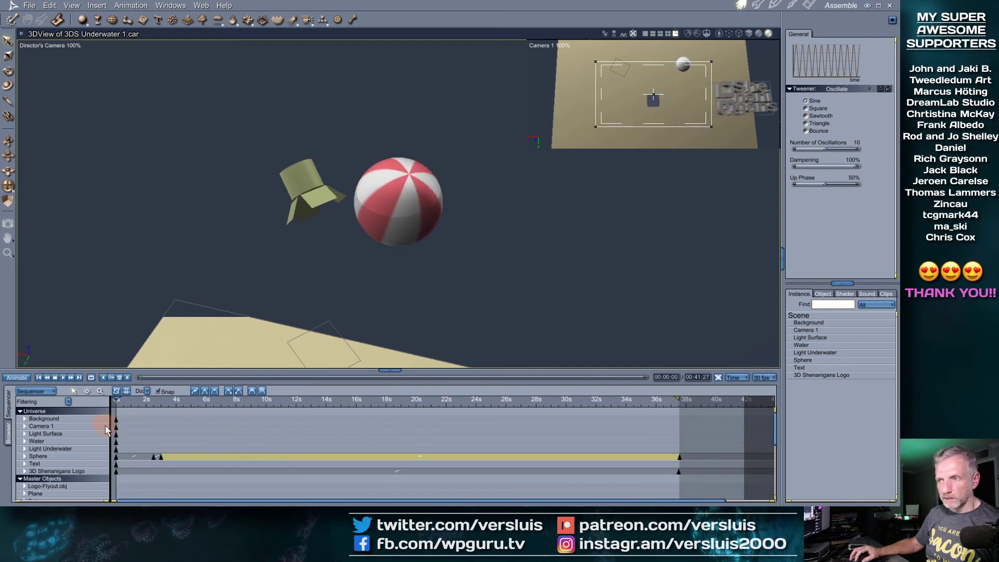
Preview the ball's oscillation across the timeline, ending at the final 37-second keyframe
{"action": "left_click_drag", "start_coordinate": [141, 423], "coordinate": [173, 414]}
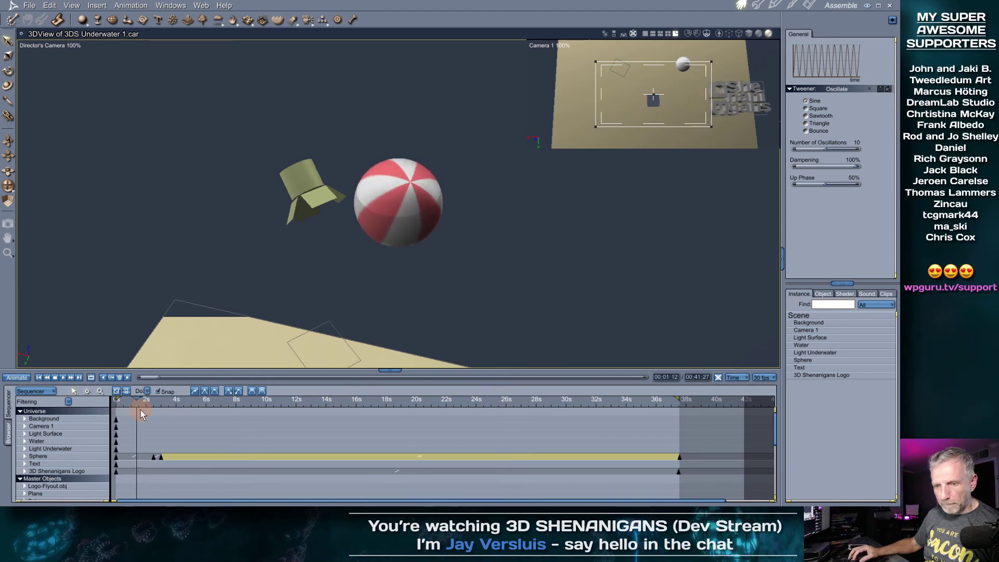
{"action": "left_click_drag", "start_coordinate": [169, 414], "coordinate": [222, 422]}
{"action": "left_click_drag", "start_coordinate": [292, 429], "coordinate": [367, 437]}
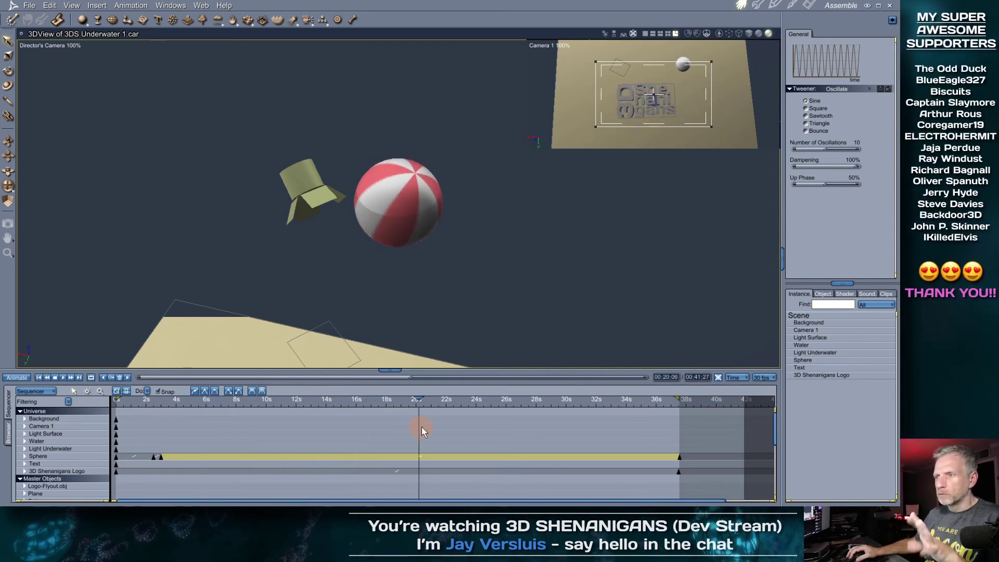
{"action": "left_click_drag", "start_coordinate": [498, 429], "coordinate": [367, 422]}
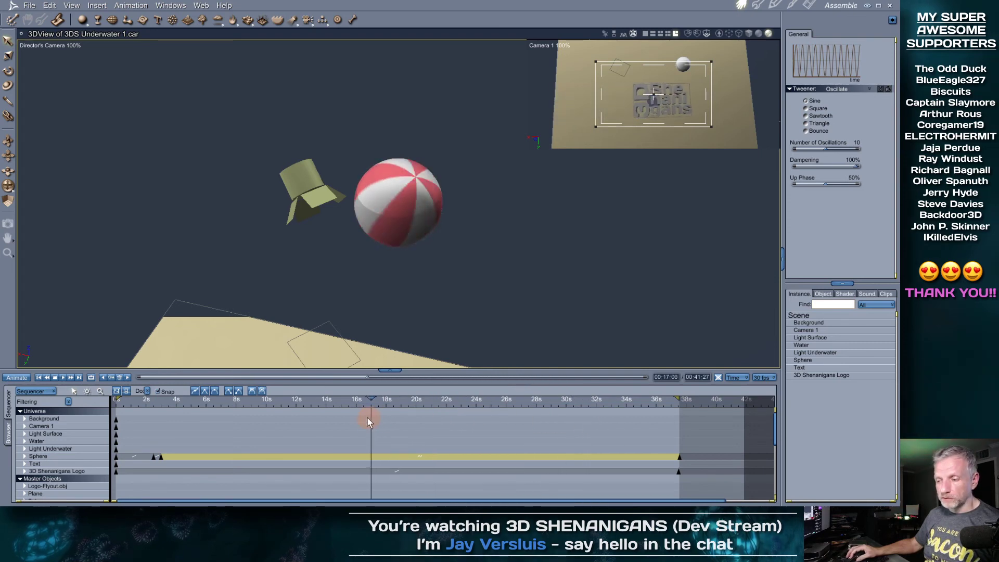
{"action": "left_click_drag", "start_coordinate": [279, 414], "coordinate": [310, 421]}
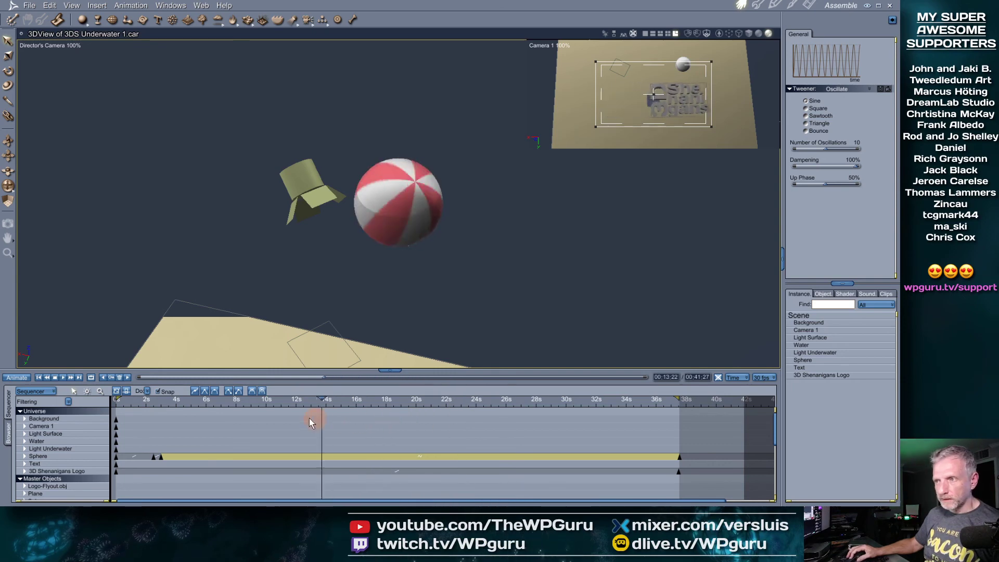
{"action": "mouse_move", "coordinate": [177, 413]}
{"action": "left_mouse_down"}
{"action": "mouse_move", "coordinate": [83, 405]}
{"action": "mouse_move", "coordinate": [192, 414]}
{"action": "left_mouse_up"}
{"action": "left_click_drag", "start_coordinate": [150, 413], "coordinate": [569, 407]}
{"action": "left_click", "coordinate": [127, 377]}
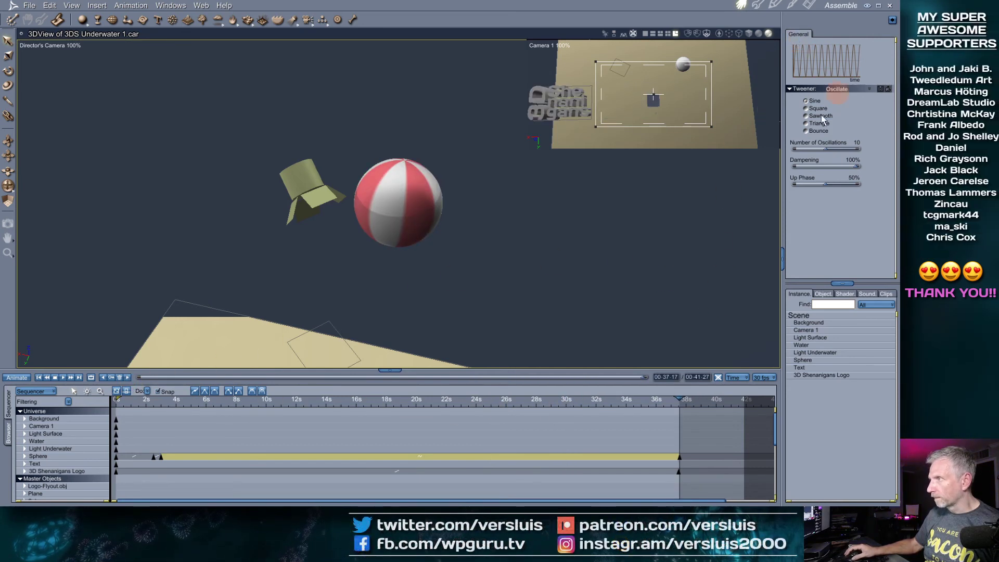
{"action": "left_click", "coordinate": [814, 360]}
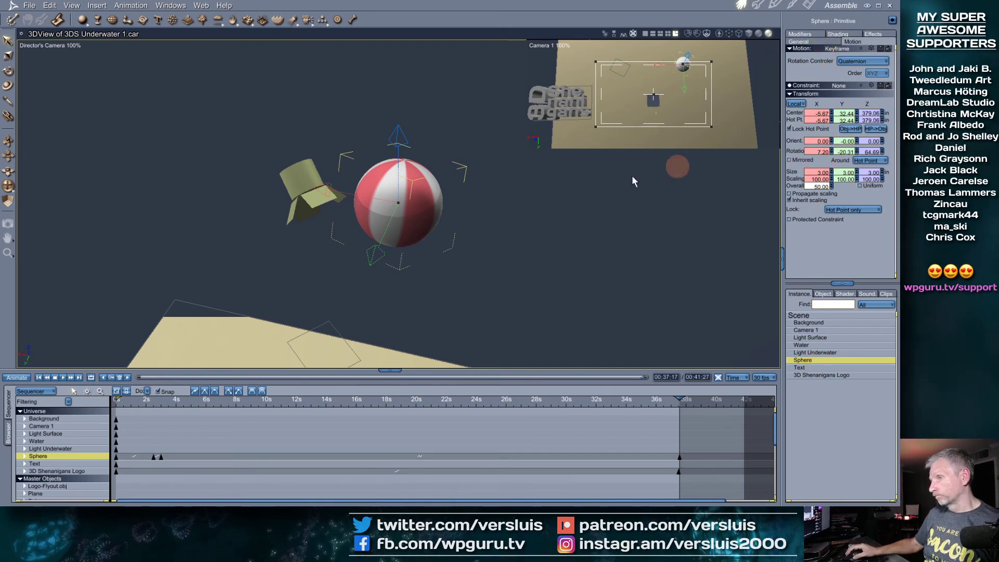
{"action": "left_click", "coordinate": [446, 231]}
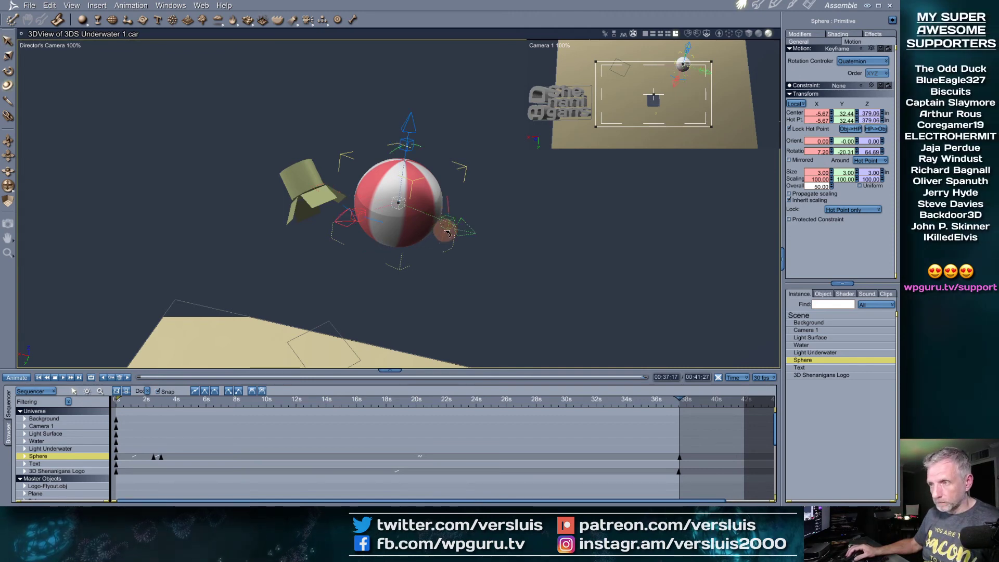
{"action": "left_click", "coordinate": [604, 401]}
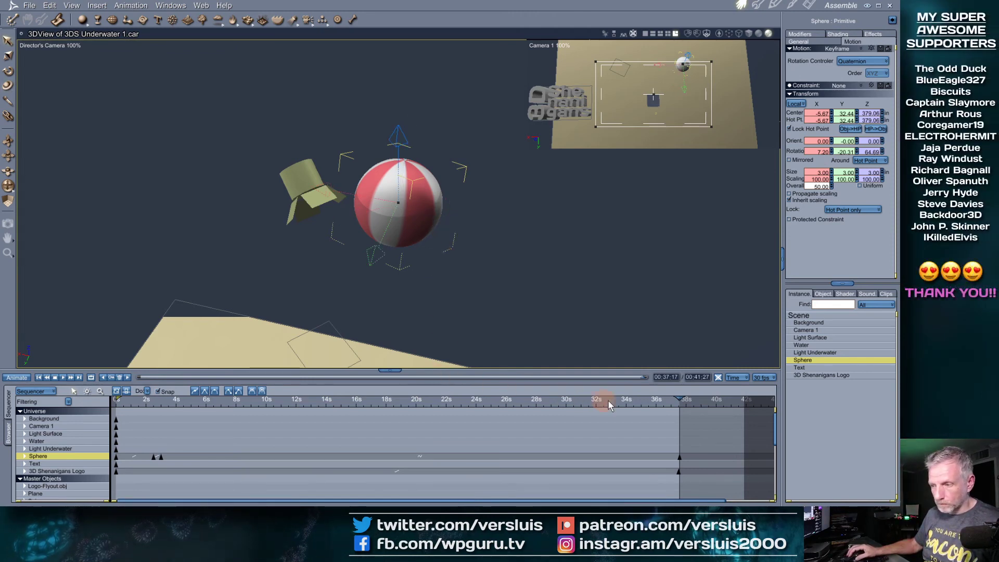
{"action": "left_click", "coordinate": [453, 402]}
{"action": "left_click_drag", "start_coordinate": [453, 404], "coordinate": [676, 405]}
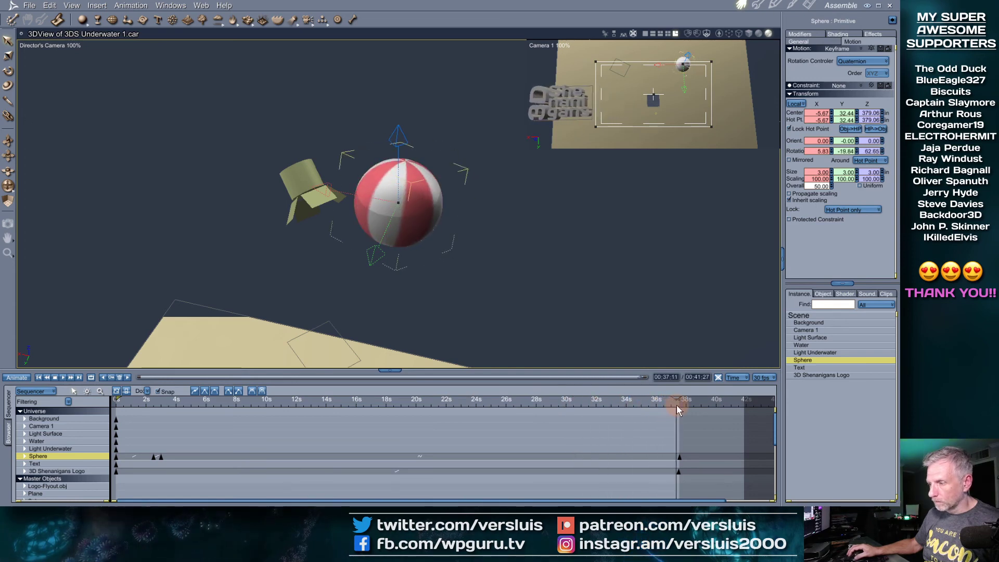
{"action": "left_click", "coordinate": [128, 378]}
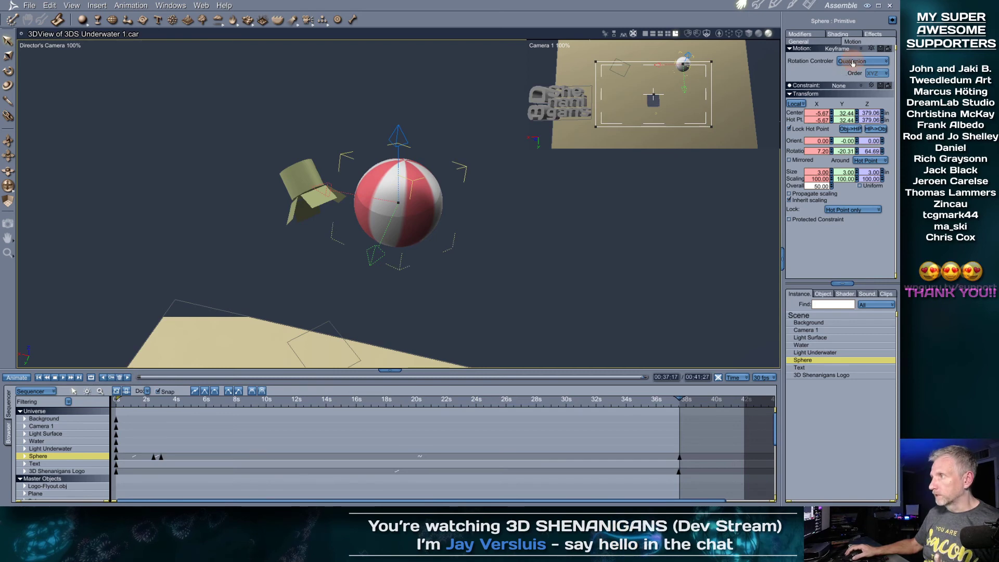
{"action": "left_click", "coordinate": [437, 455]}
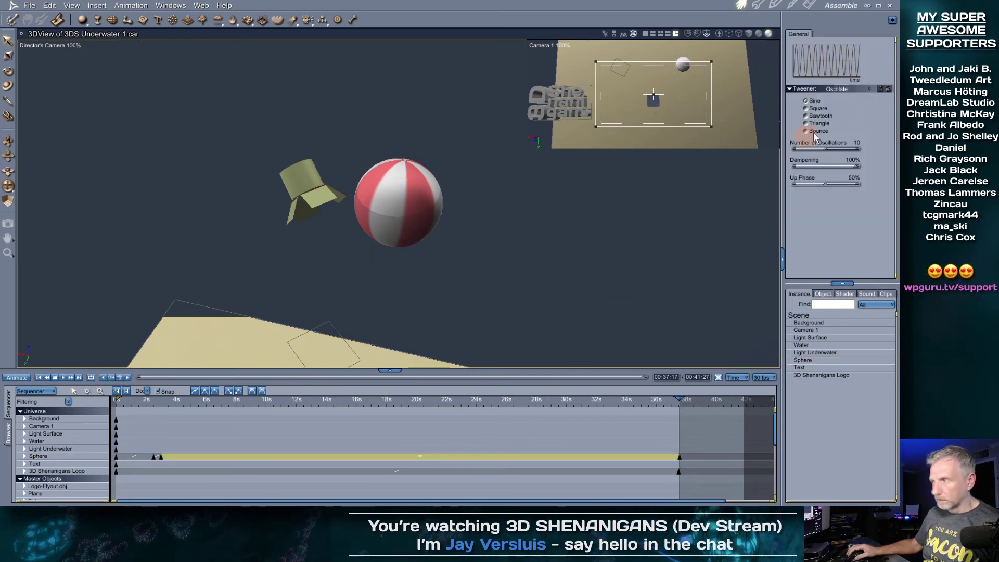
Switch the sphere's tween back to Bezier and rewind to preview the smooth motion
{"action": "left_click", "coordinate": [858, 90]}
{"action": "left_click", "coordinate": [847, 96]}
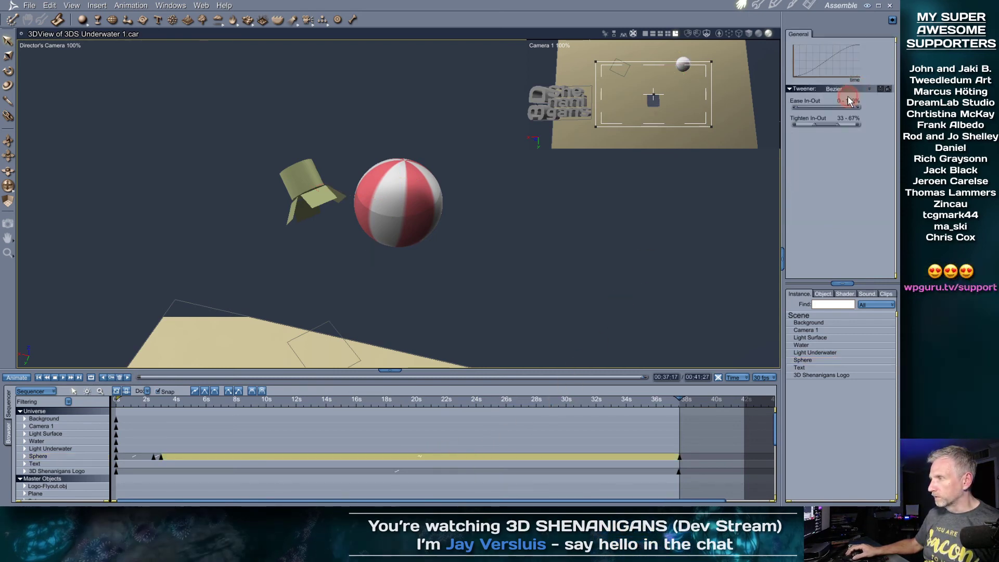
{"action": "left_click_drag", "start_coordinate": [674, 397], "coordinate": [171, 463]}
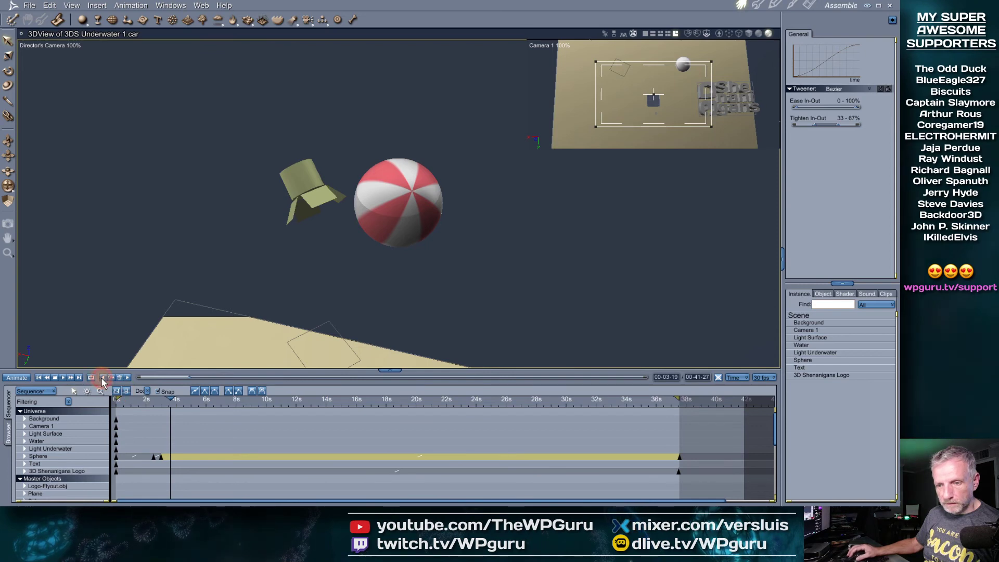
Re-tilt the beach ball at its 3-second keyframe with the universal rotate manipulator
{"action": "left_click", "coordinate": [102, 378]}
{"action": "left_click", "coordinate": [395, 191]}
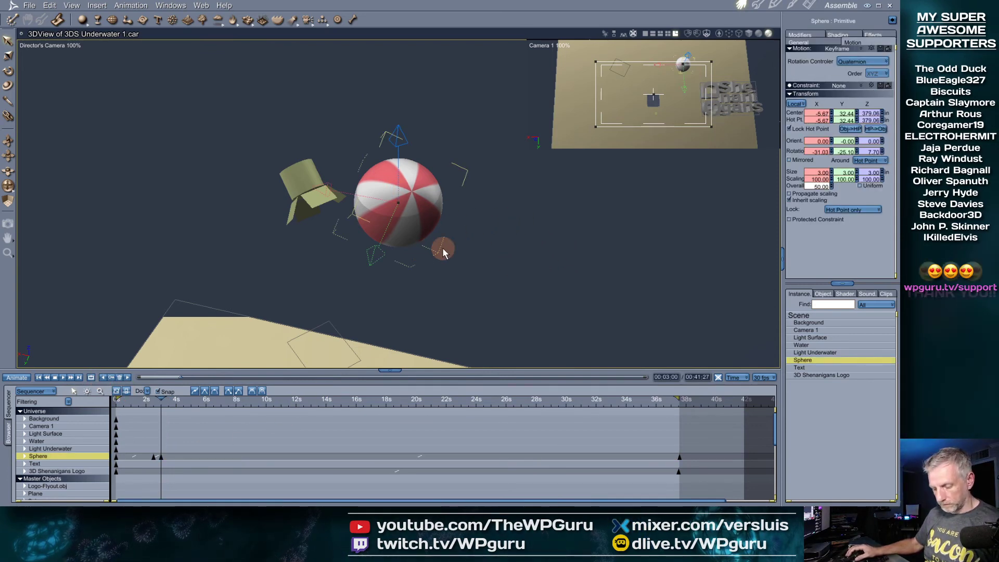
{"action": "middle_click_drag", "start_coordinate": [421, 287], "coordinate": [509, 270]}
{"action": "key", "text": "u"}
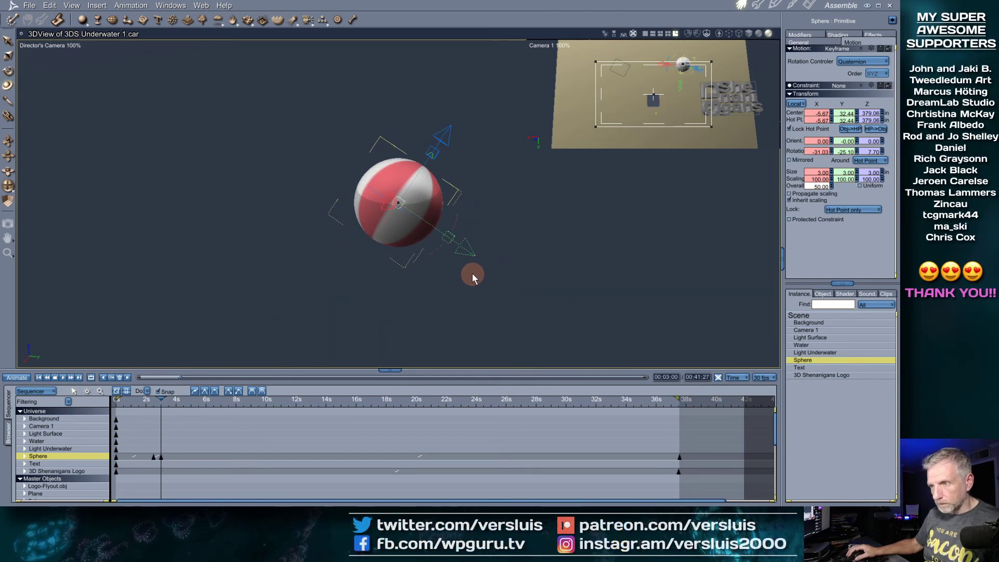
{"action": "left_click_drag", "start_coordinate": [438, 252], "coordinate": [446, 238]}
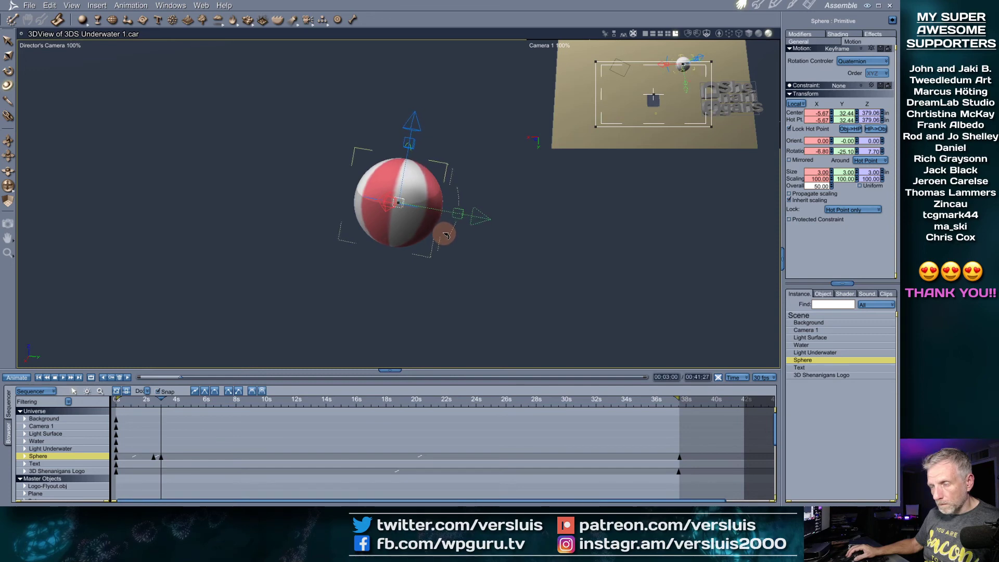
{"action": "left_click_drag", "start_coordinate": [161, 399], "coordinate": [502, 467]}
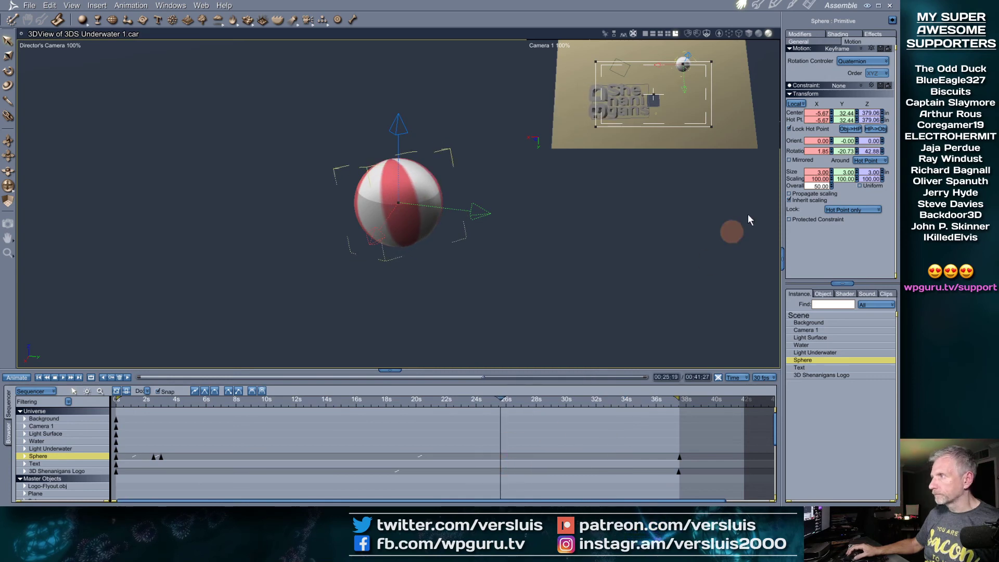
Give the sphere's span an Oscillate tween with 3 oscillations, 100% dampening and 50% up phase
{"action": "left_click", "coordinate": [438, 457]}
{"action": "left_click", "coordinate": [866, 93]}
{"action": "left_click", "coordinate": [862, 142]}
{"action": "left_click_drag", "start_coordinate": [500, 399], "coordinate": [558, 432]}
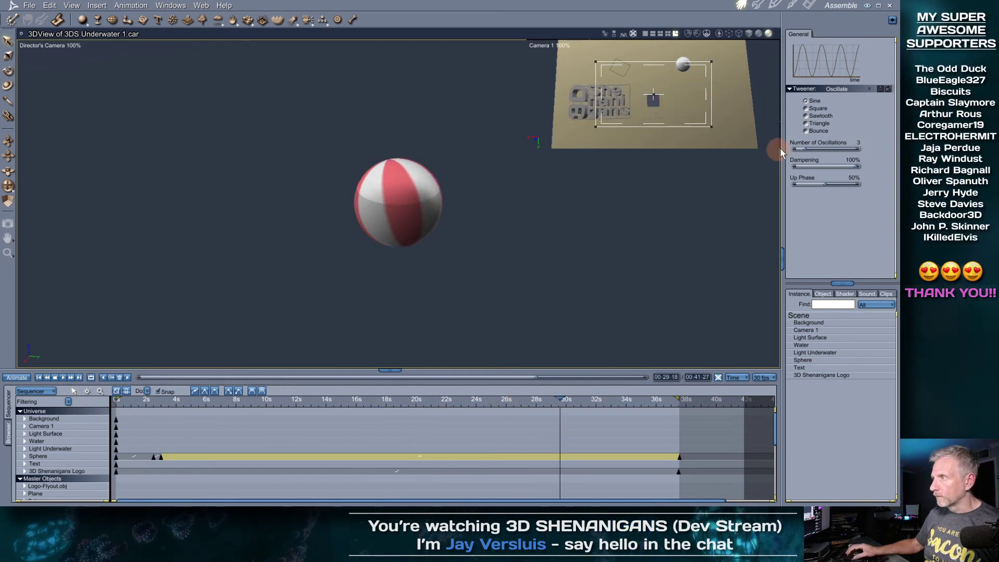
Change the Sphere's Oscillate waveform from sine to Bounce, then scrub back to about 11 s and play
{"action": "middle_click_drag", "start_coordinate": [469, 233], "coordinate": [482, 196]}
{"action": "scroll", "coordinate": [481, 196], "scroll_direction": "down", "scroll_amount": 5}
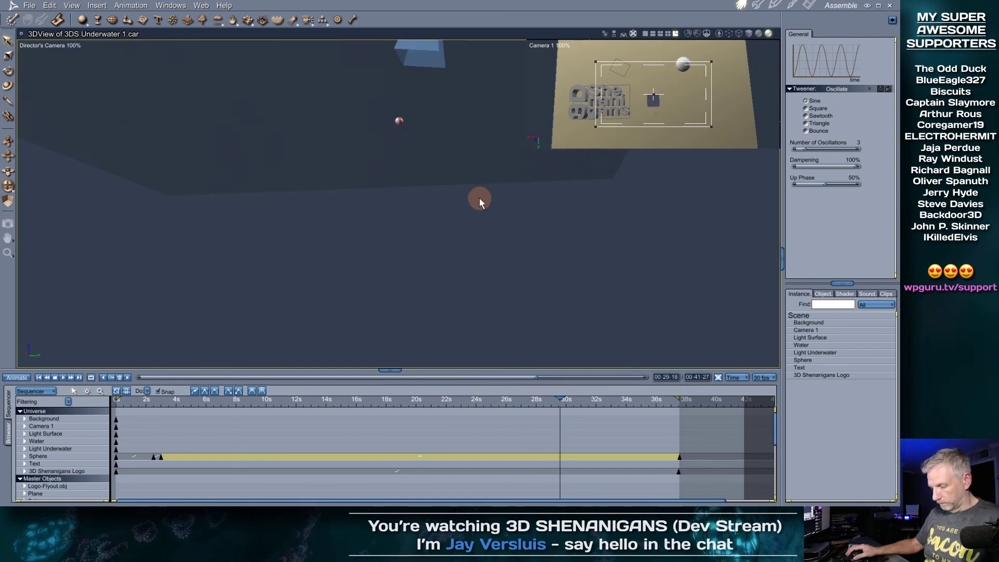
{"action": "left_click", "coordinate": [803, 360]}
{"action": "middle_click_drag", "start_coordinate": [522, 224], "coordinate": [438, 275]}
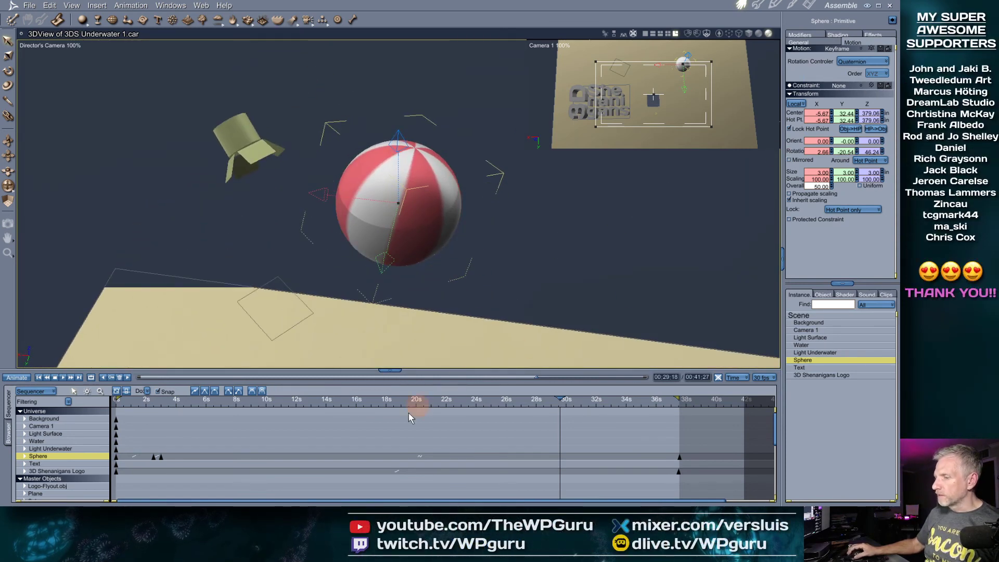
{"action": "left_click", "coordinate": [420, 457]}
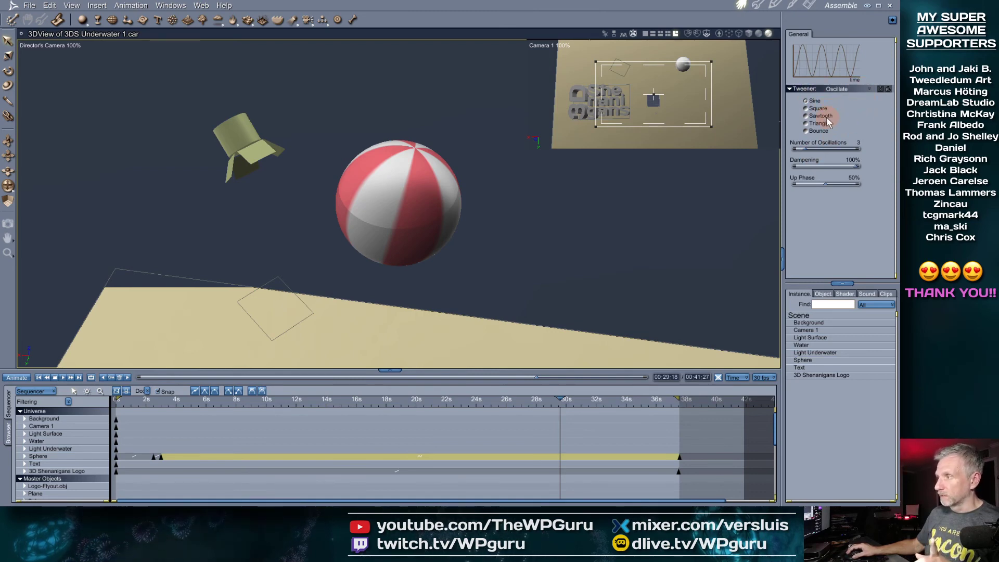
{"action": "left_click", "coordinate": [817, 131]}
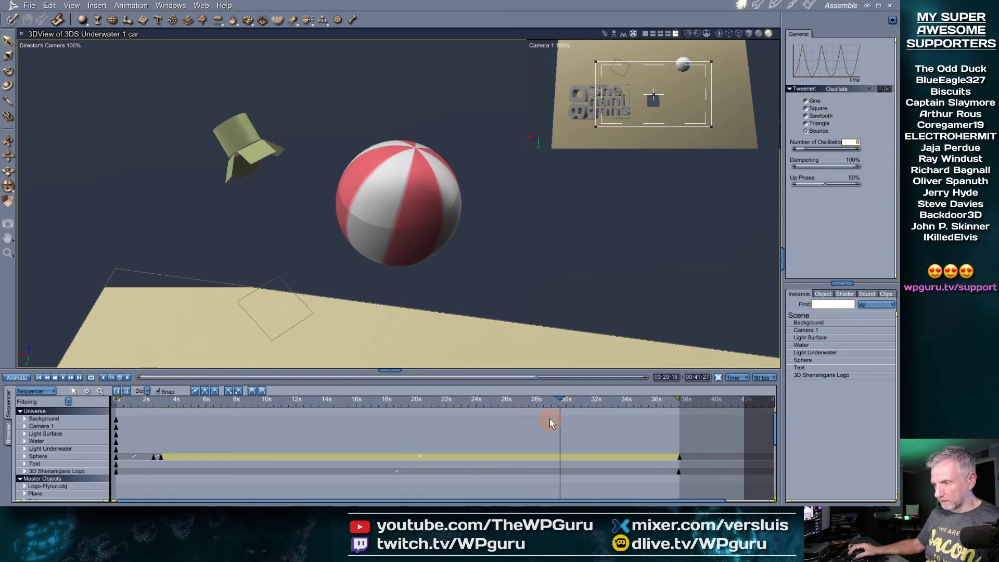
{"action": "left_click_drag", "start_coordinate": [560, 400], "coordinate": [332, 403]}
{"action": "left_click", "coordinate": [63, 377]}
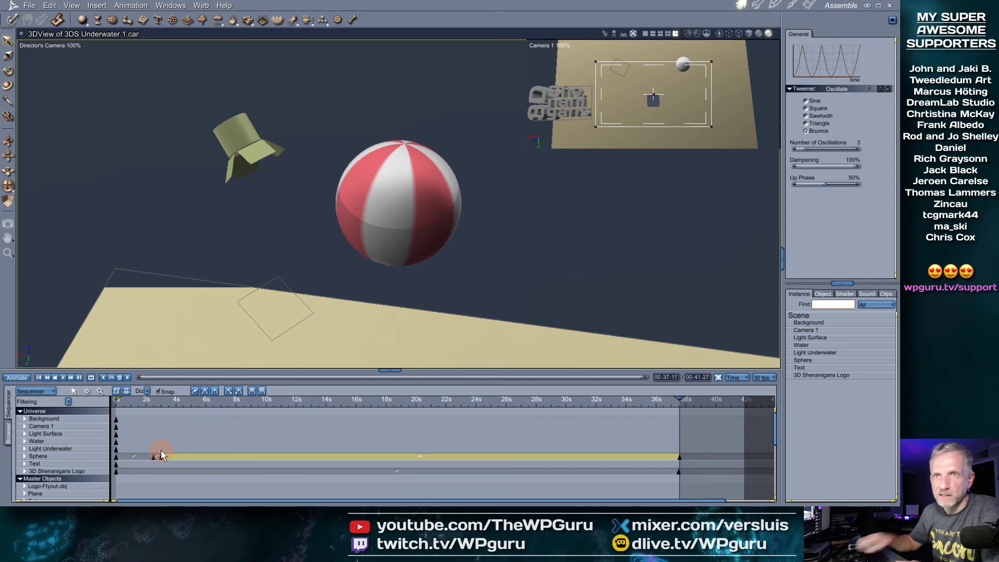
Save the scene as 3DS Underwater 2.car, accepting the Carrara Export options
{"action": "left_click", "coordinate": [29, 6]}
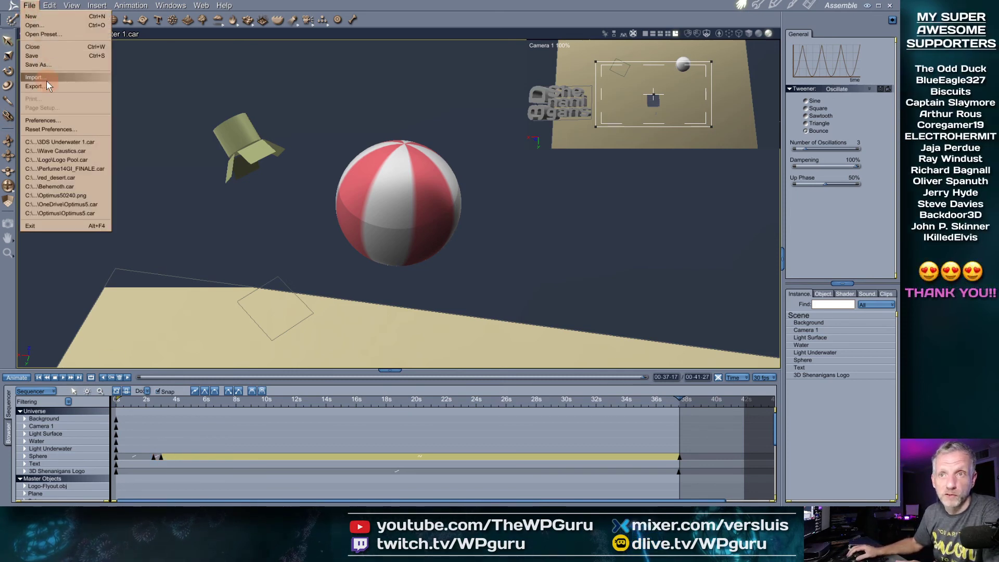
{"action": "left_click", "coordinate": [61, 65]}
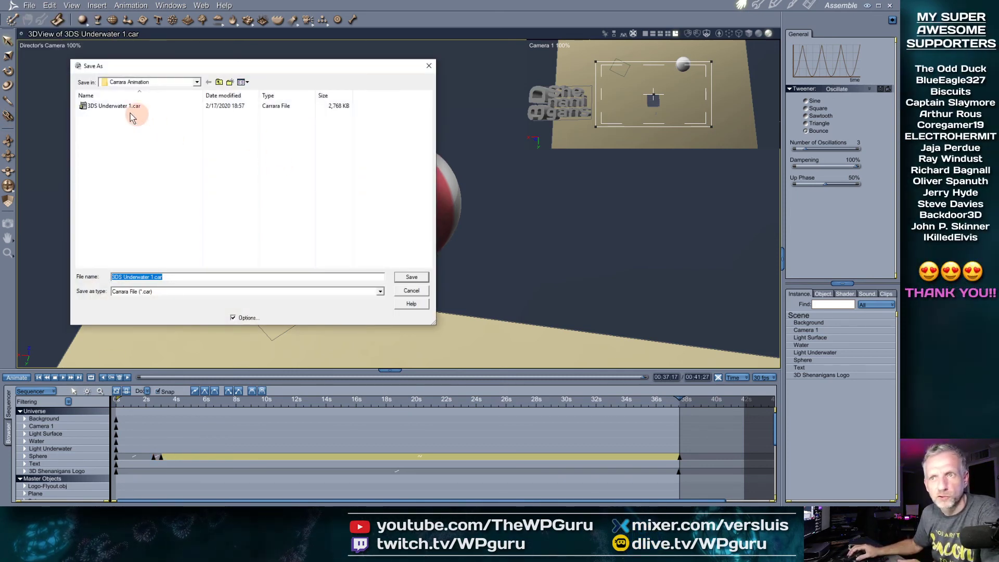
{"action": "left_click", "coordinate": [125, 107]}
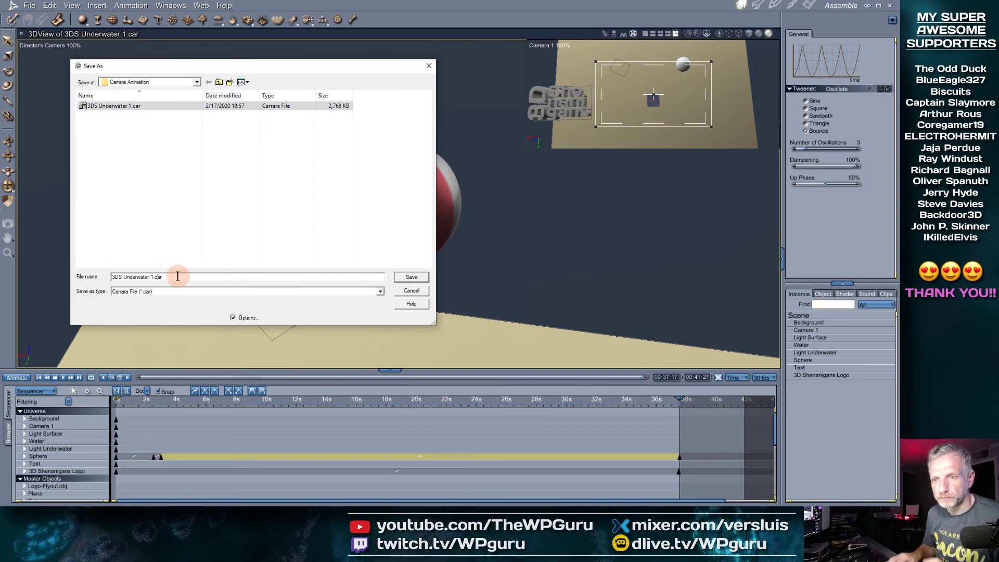
{"action": "key", "text": "Return"}
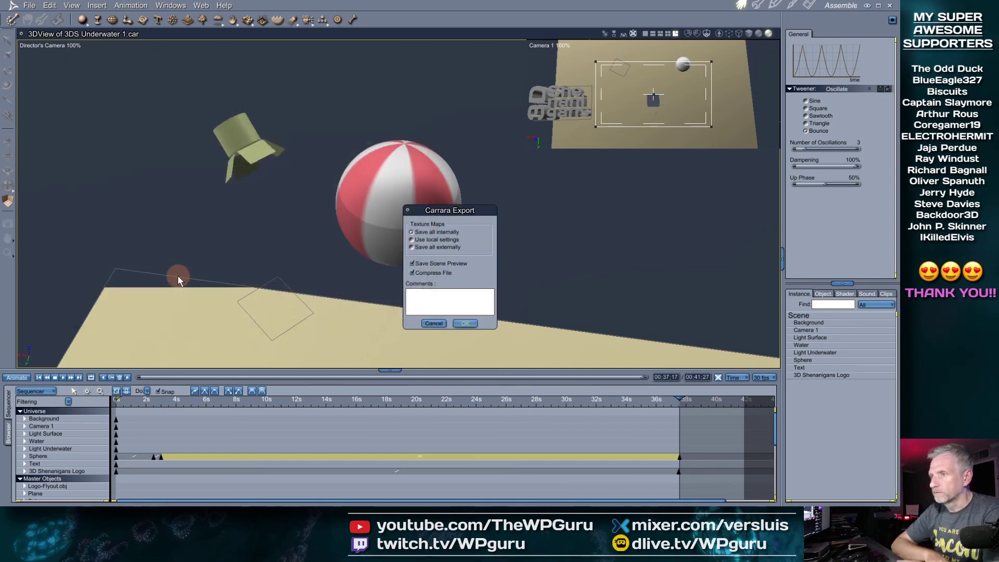
{"action": "left_click", "coordinate": [471, 325]}
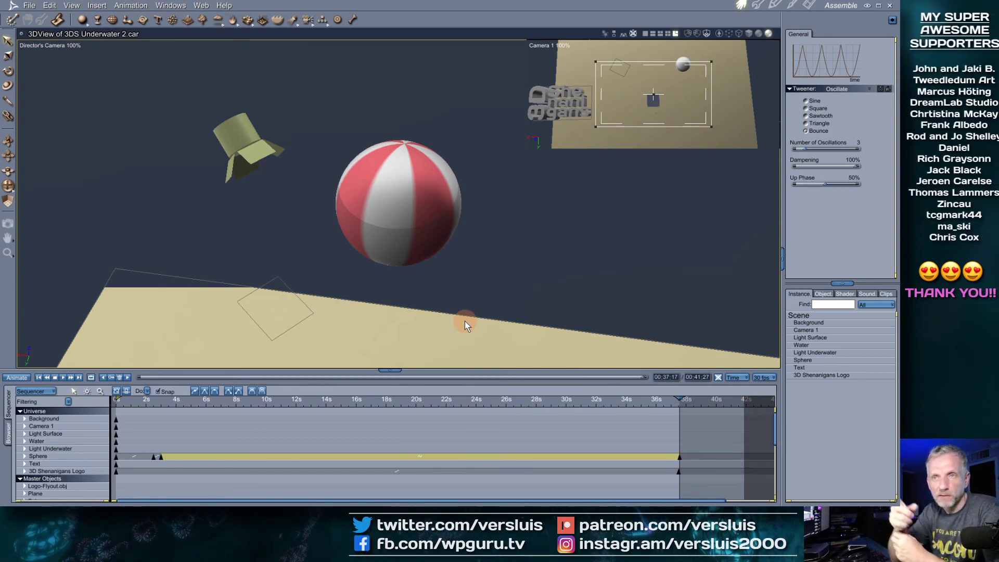
Reopen the Save As dialog to check the new file, then cancel it
{"action": "left_click", "coordinate": [29, 5]}
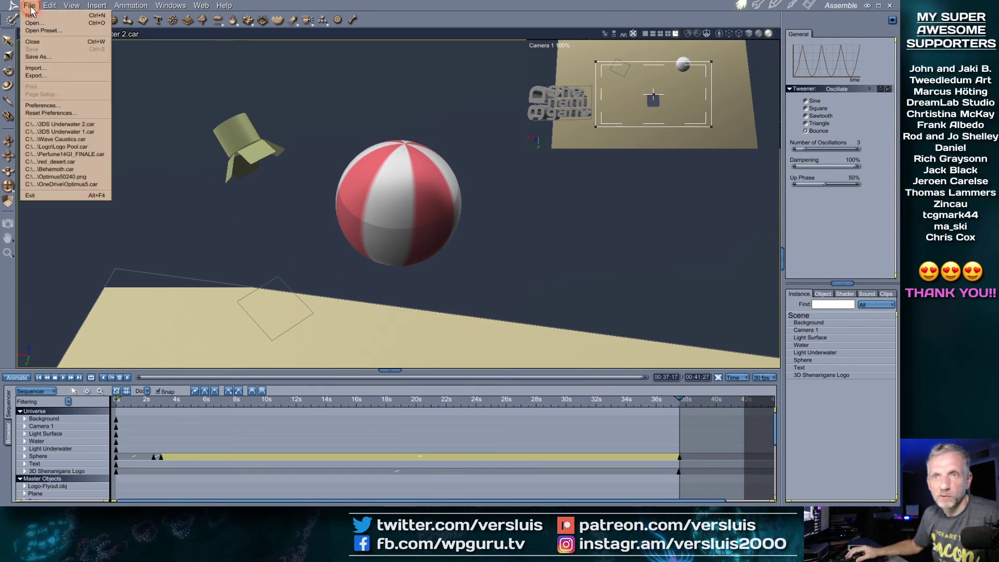
{"action": "left_click", "coordinate": [54, 55]}
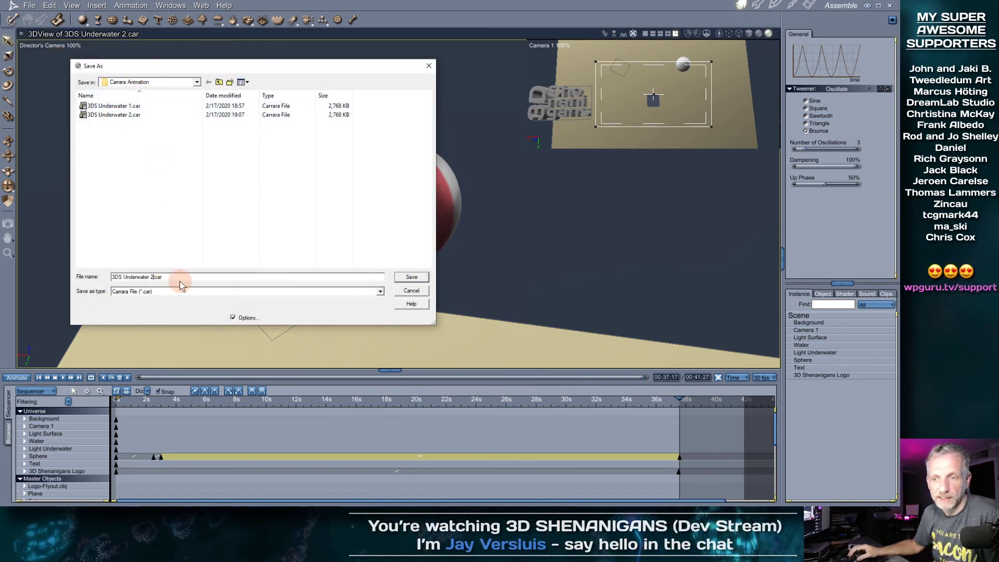
{"action": "left_click", "coordinate": [413, 291]}
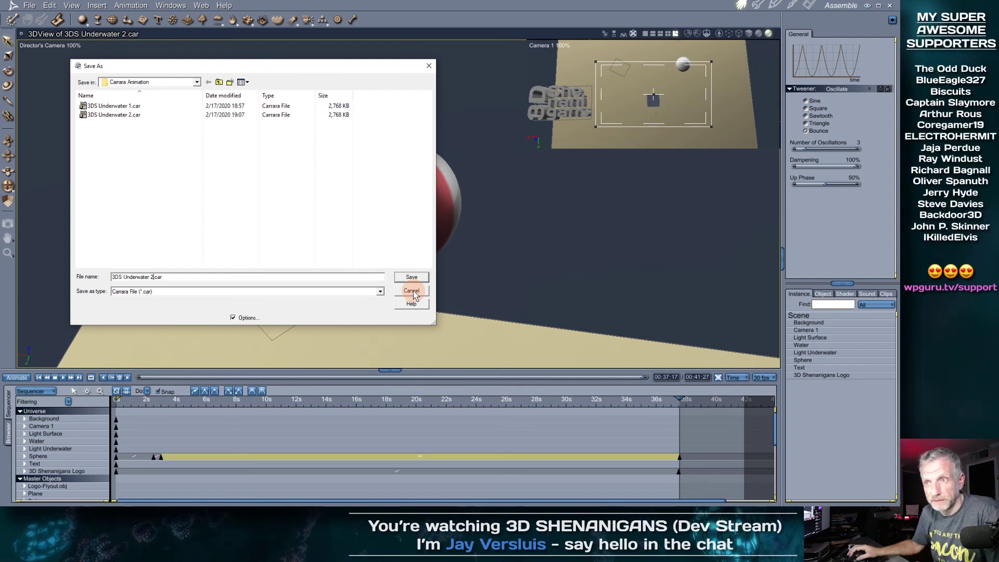
{"action": "left_click", "coordinate": [411, 291]}
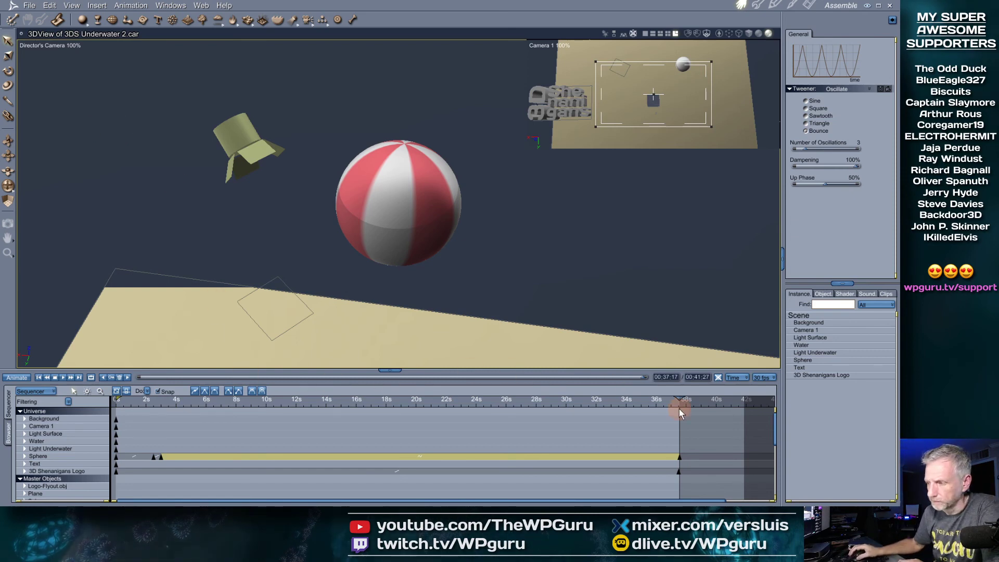
Delete the Sphere's end keyframe at about 38 s
{"action": "left_click_drag", "start_coordinate": [680, 399], "coordinate": [594, 396]}
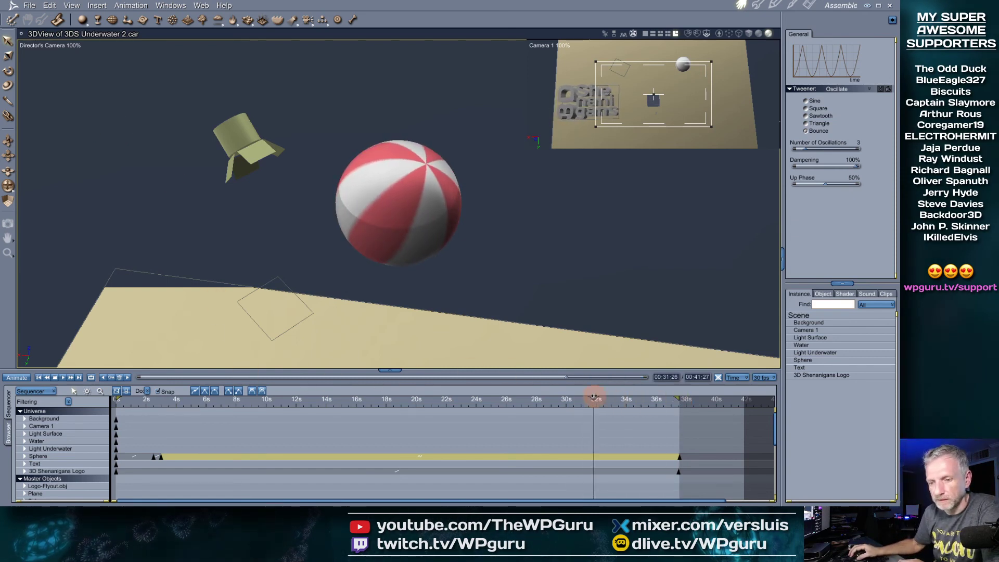
{"action": "left_click", "coordinate": [679, 459]}
{"action": "key", "text": "Delete"}
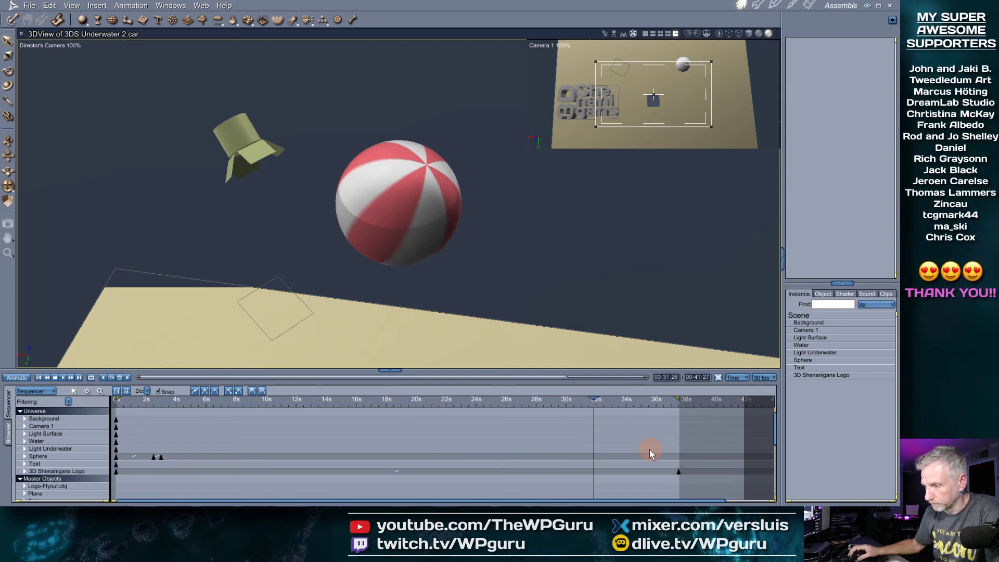
Rewind to 0 and pull the play range end back to near 3 s, with the Sphere selected
{"action": "left_click_drag", "start_coordinate": [600, 407], "coordinate": [78, 432]}
{"action": "left_click_drag", "start_coordinate": [166, 433], "coordinate": [96, 432]}
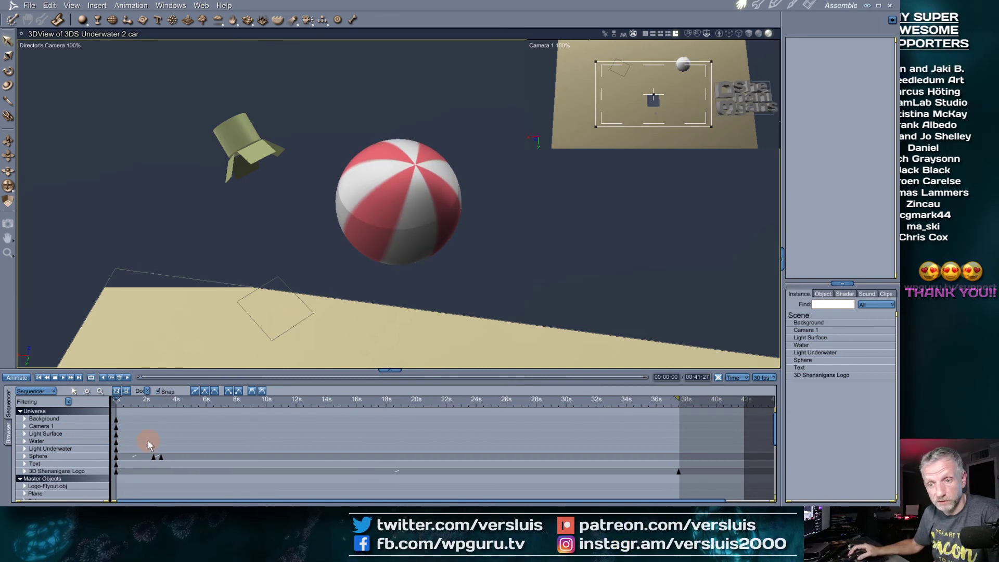
{"action": "left_click", "coordinate": [117, 399]}
{"action": "mouse_move", "coordinate": [117, 399]}
{"action": "left_mouse_down"}
{"action": "mouse_move", "coordinate": [166, 400]}
{"action": "mouse_move", "coordinate": [89, 411]}
{"action": "left_mouse_up"}
{"action": "left_click_drag", "start_coordinate": [677, 399], "coordinate": [163, 428]}
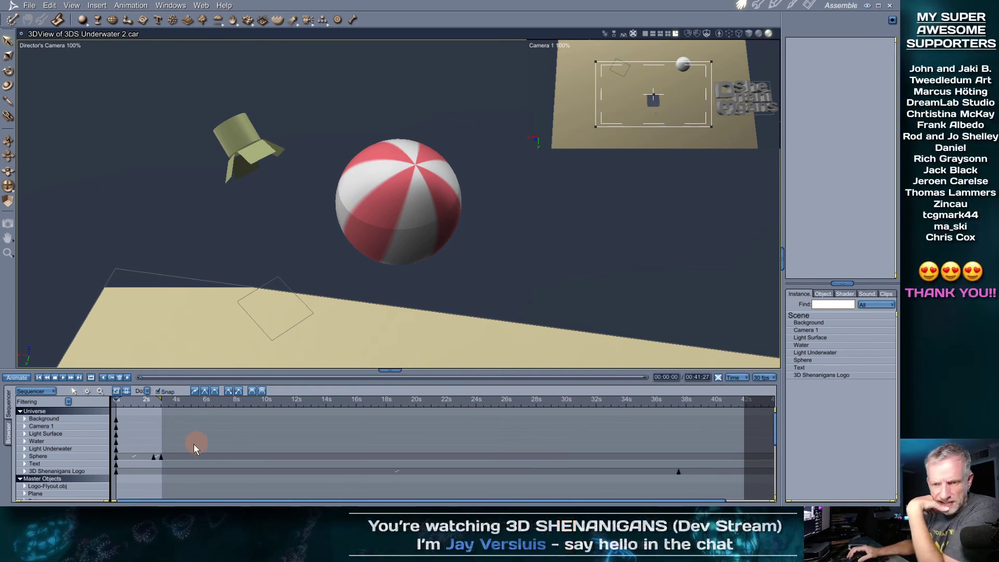
{"action": "left_click", "coordinate": [76, 457]}
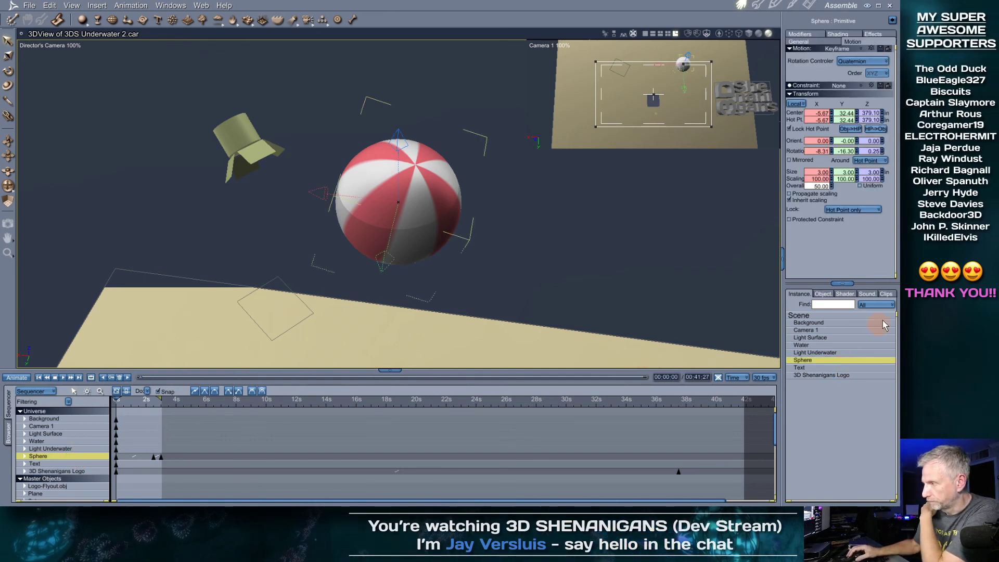
Show the empty Clips library and browse the Animation menu, including its Filters submenu
{"action": "left_click", "coordinate": [886, 294]}
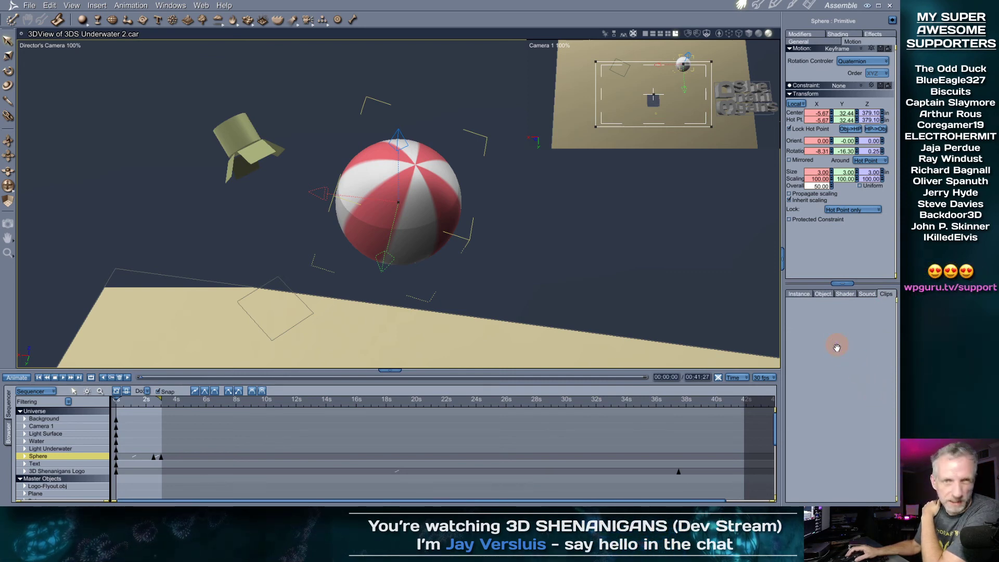
{"action": "left_click", "coordinate": [131, 6]}
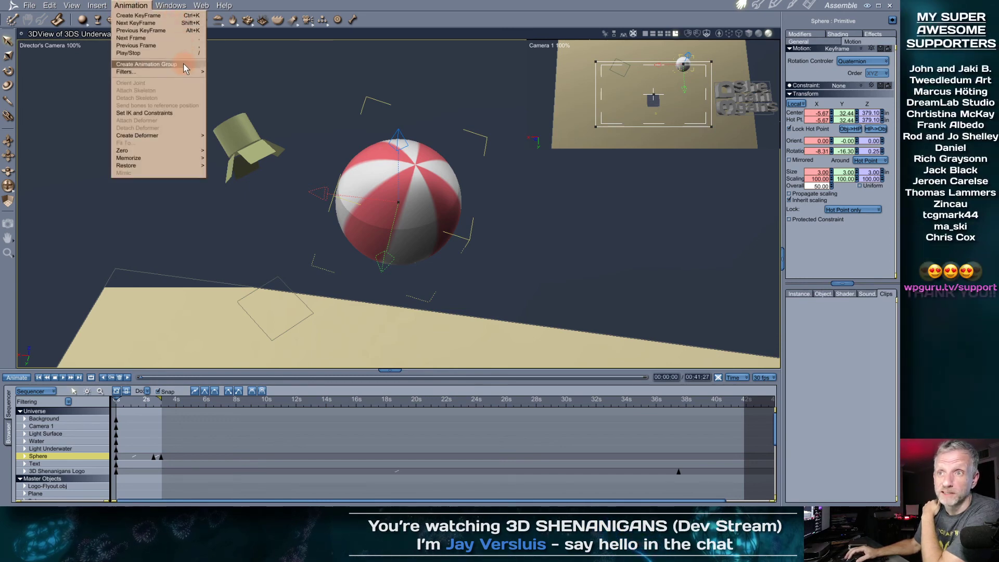
{"action": "mouse_move", "coordinate": [184, 71]}
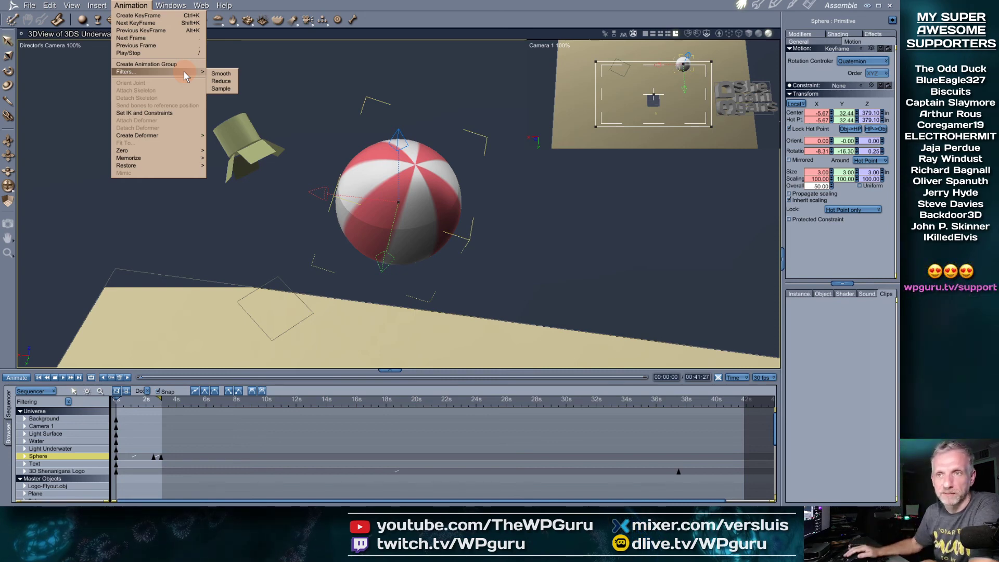
{"action": "left_click", "coordinate": [821, 343]}
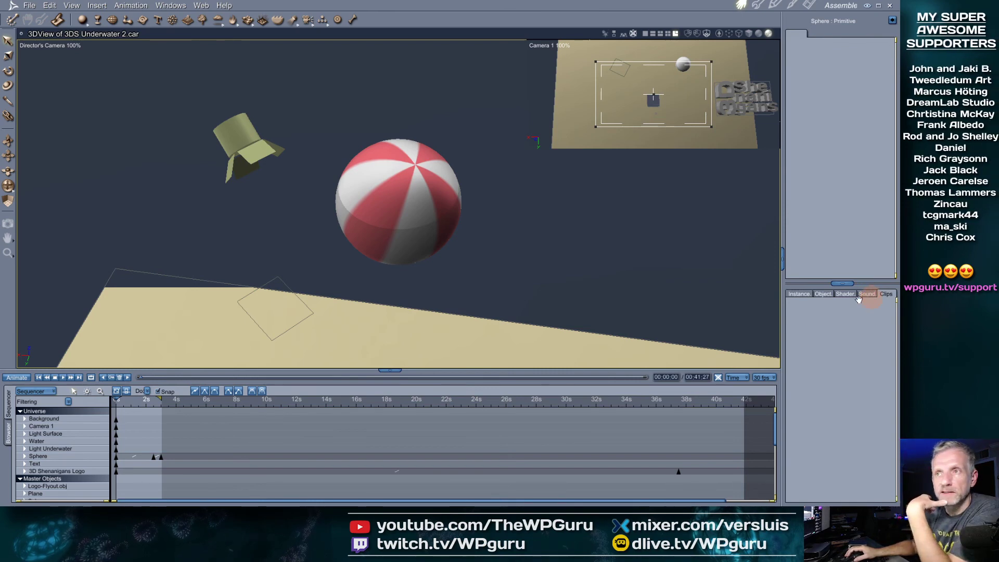
{"action": "left_click", "coordinate": [138, 8]}
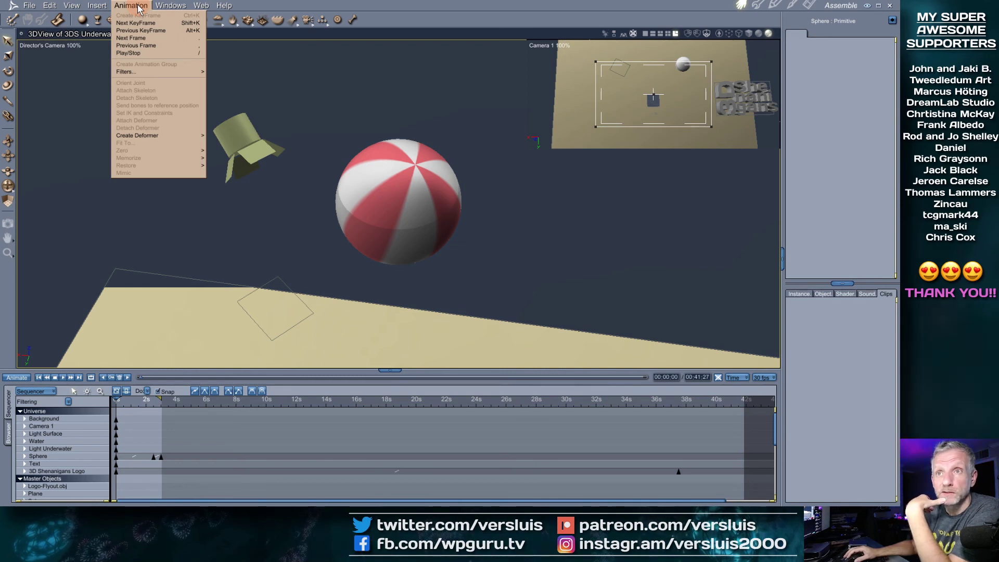
{"action": "mouse_move", "coordinate": [57, 8]}
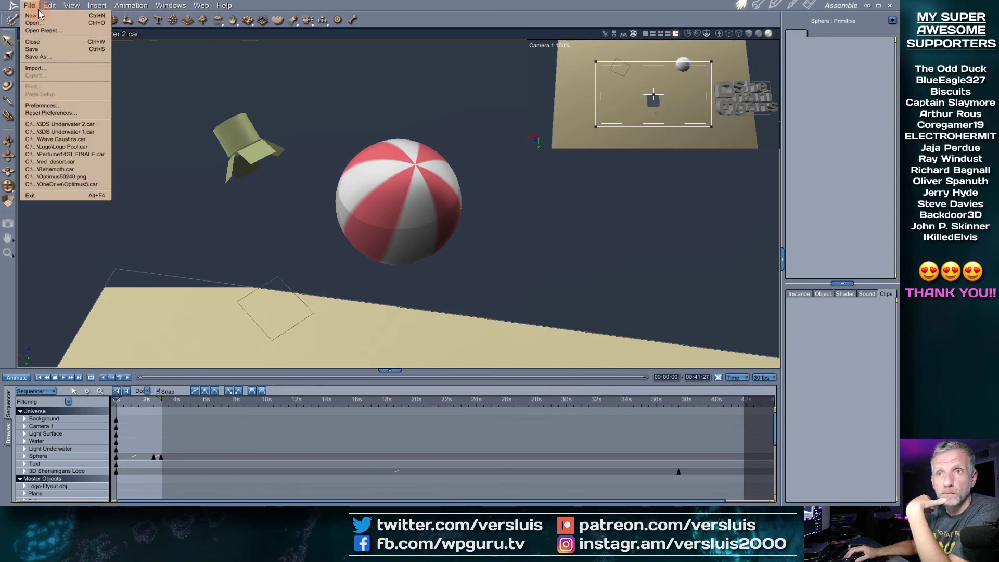
{"action": "mouse_move", "coordinate": [122, 11]}
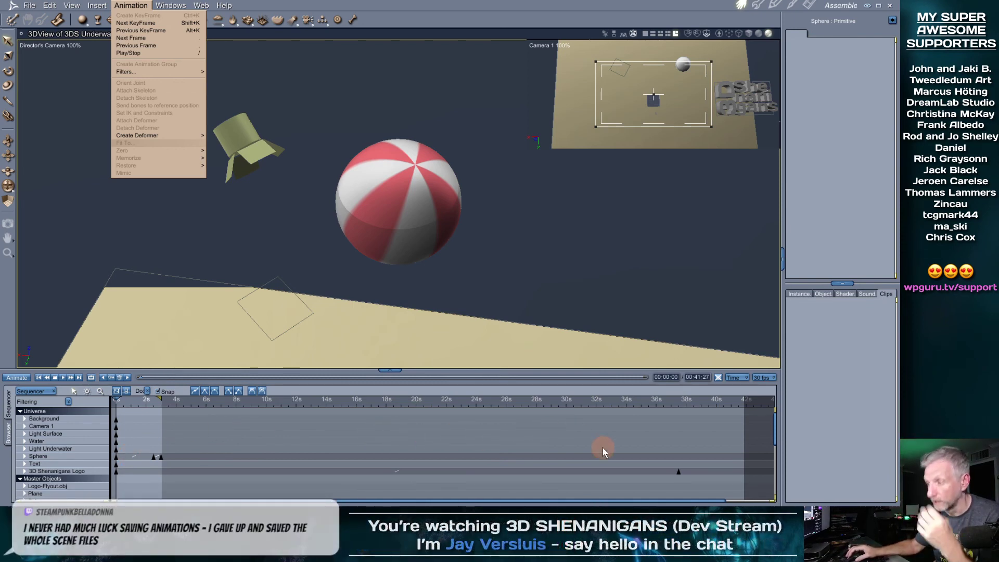
Cycle the side library through objects and shaders, then return to the animation clips list
{"action": "left_click", "coordinate": [822, 295]}
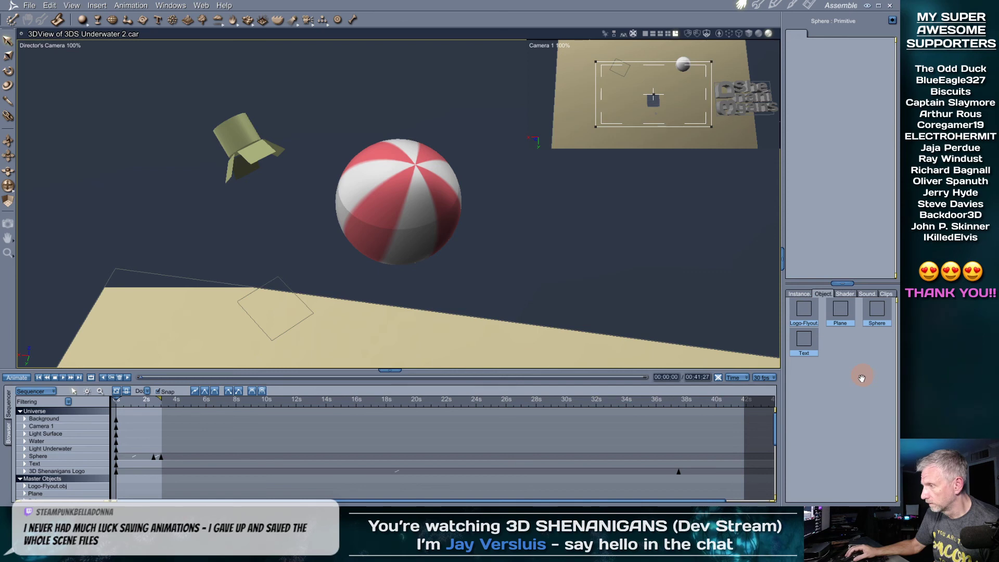
{"action": "left_click", "coordinate": [848, 294]}
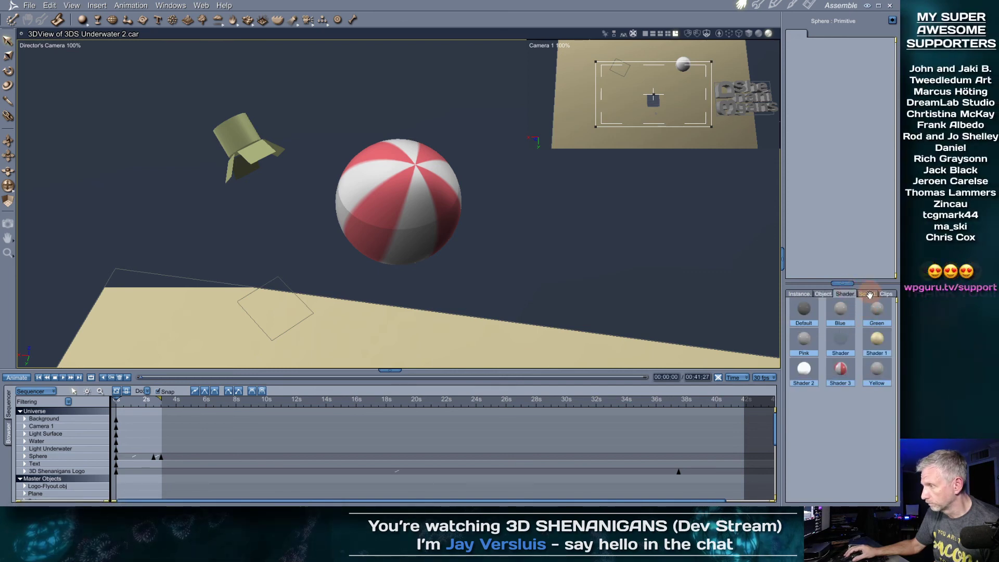
{"action": "left_click", "coordinate": [886, 294]}
{"action": "left_click", "coordinate": [887, 295]}
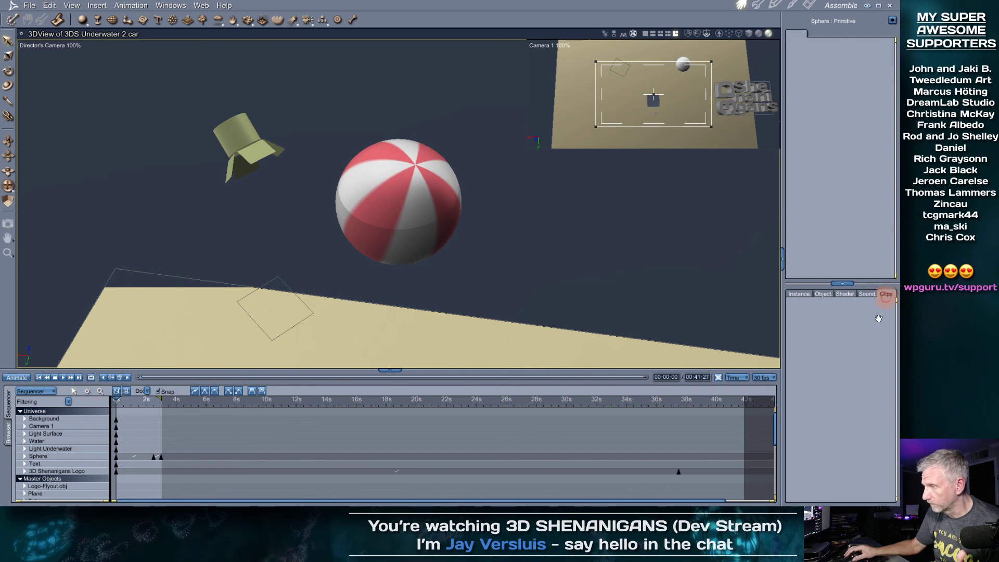
Show the clip library in the bottom content browser and inspect its folder options
{"action": "left_click", "coordinate": [8, 436]}
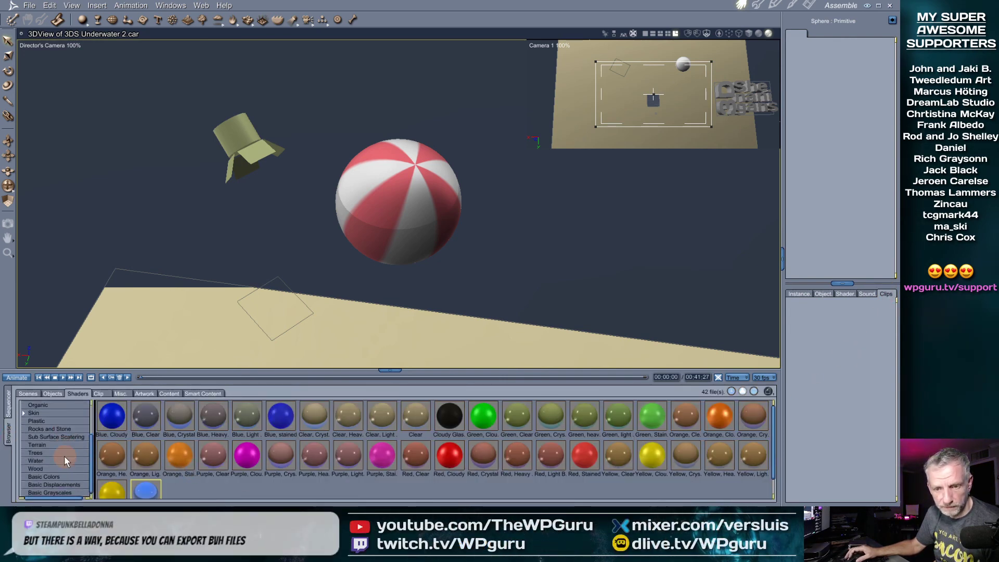
{"action": "scroll", "coordinate": [64, 456], "scroll_direction": "up", "scroll_amount": 2}
{"action": "left_click", "coordinate": [100, 393]}
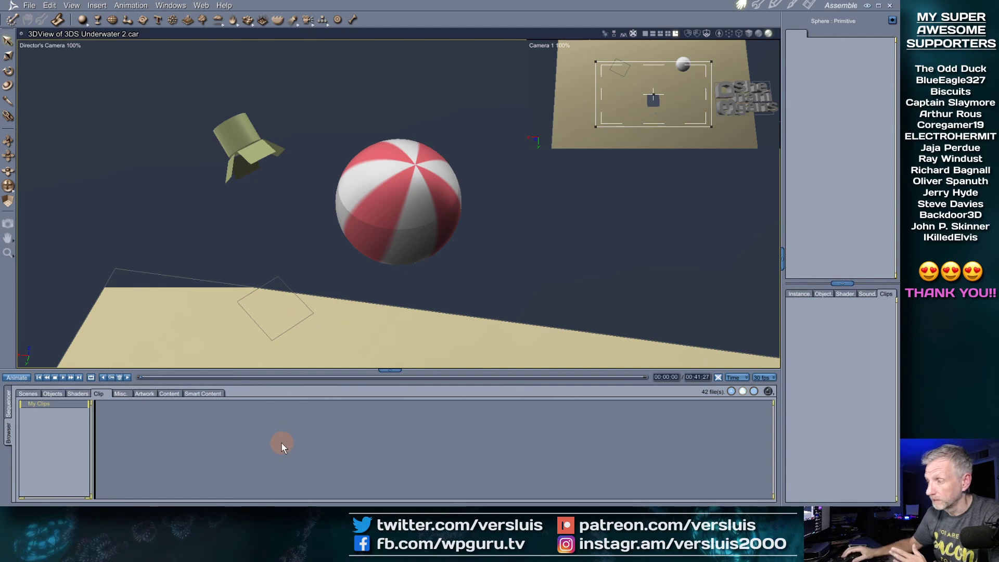
{"action": "left_click", "coordinate": [769, 392]}
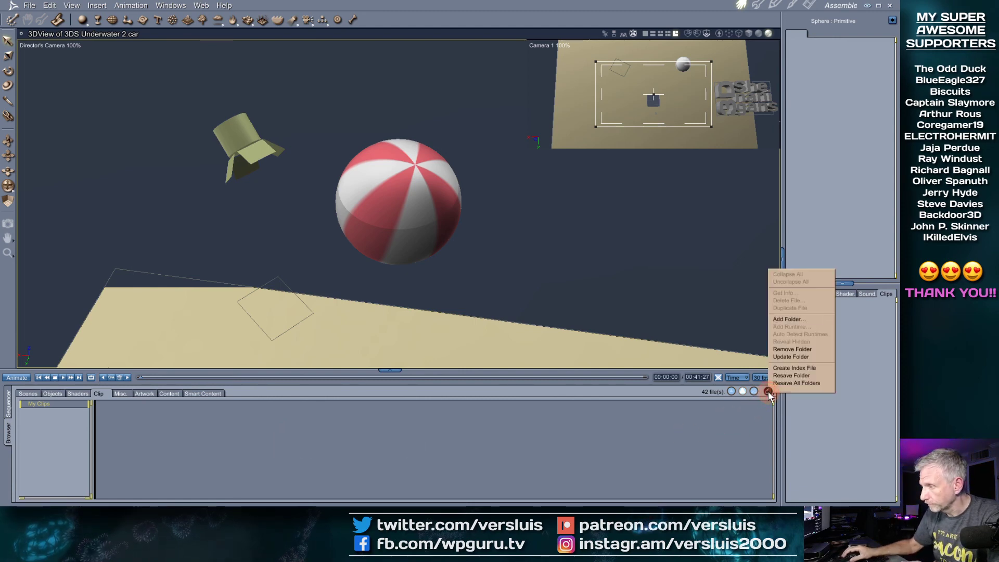
{"action": "left_click", "coordinate": [831, 421]}
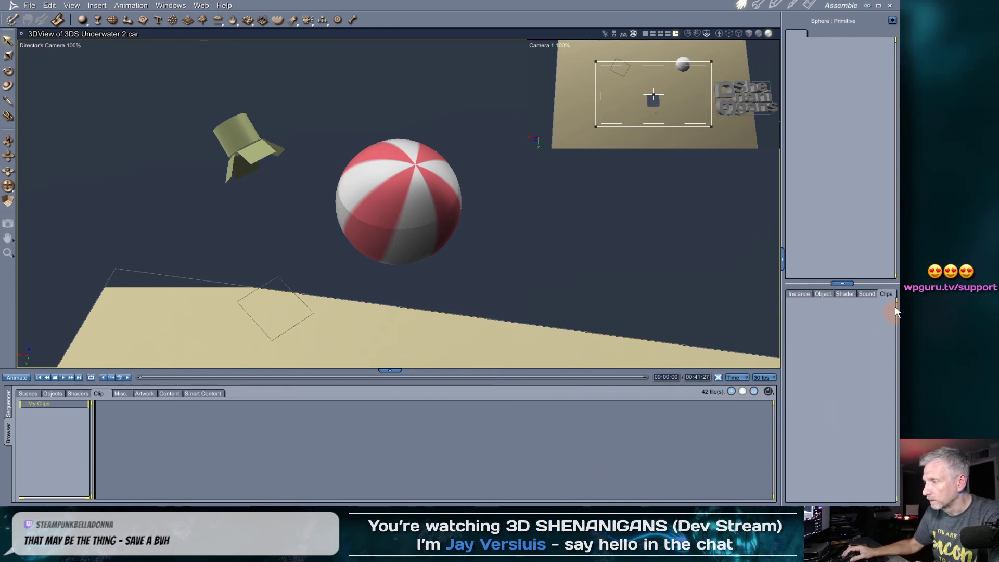
Check the Instances and Clips tabs, then bring back the Sequencer timeline
{"action": "left_click", "coordinate": [802, 295]}
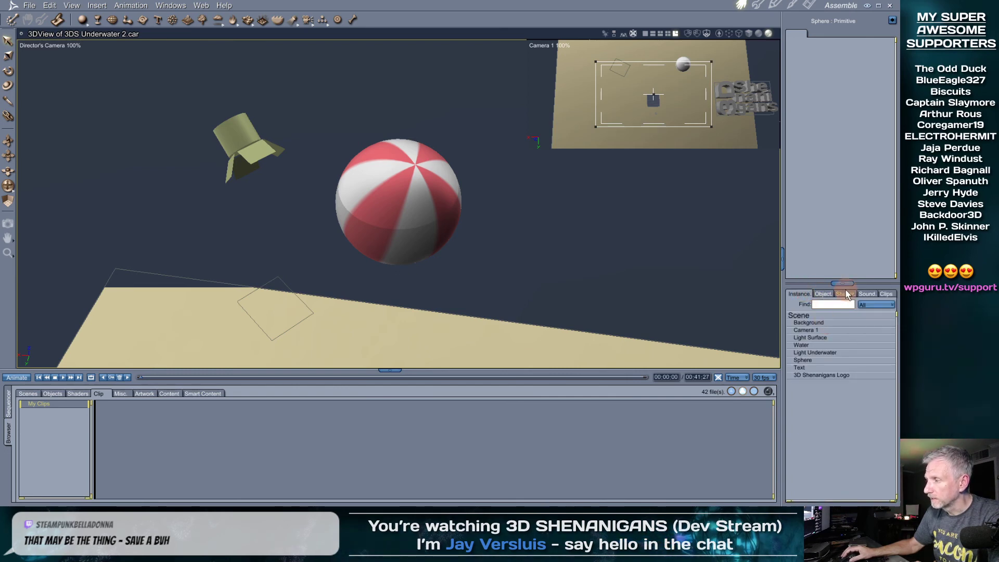
{"action": "left_click", "coordinate": [886, 295]}
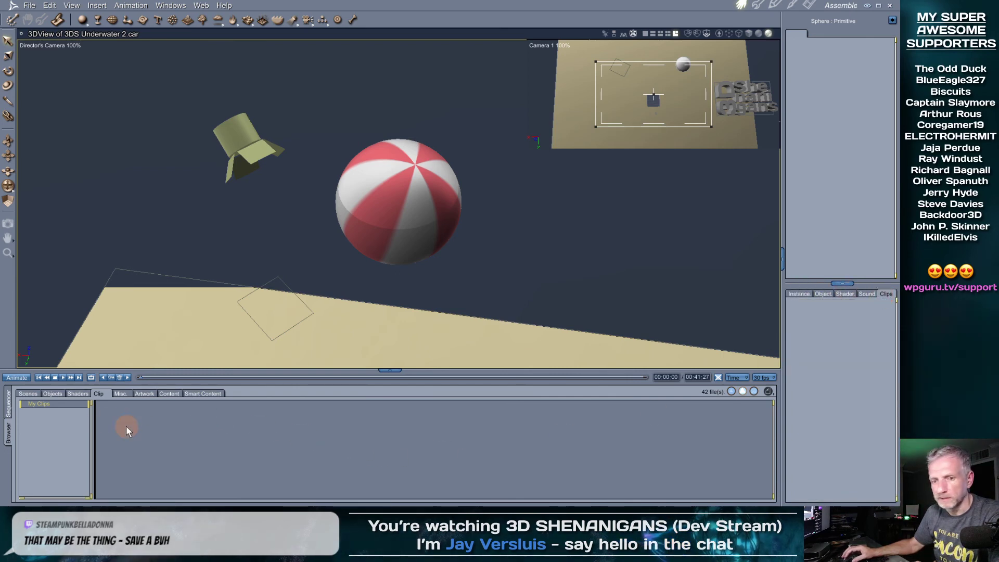
{"action": "left_click", "coordinate": [8, 430]}
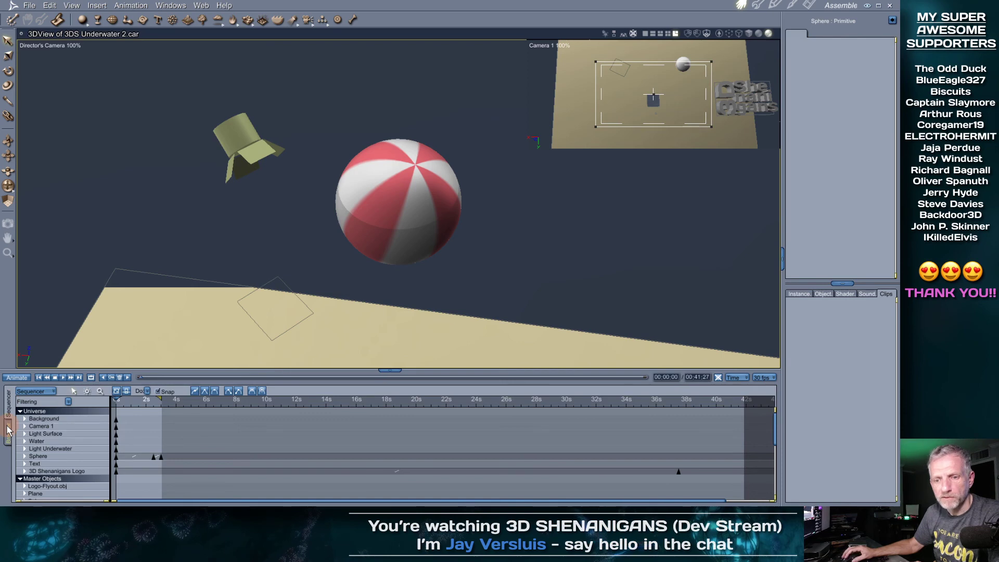
Switch the timeline through NLA Tracks to the Graph Editor and make the panel much taller
{"action": "left_click", "coordinate": [8, 430]}
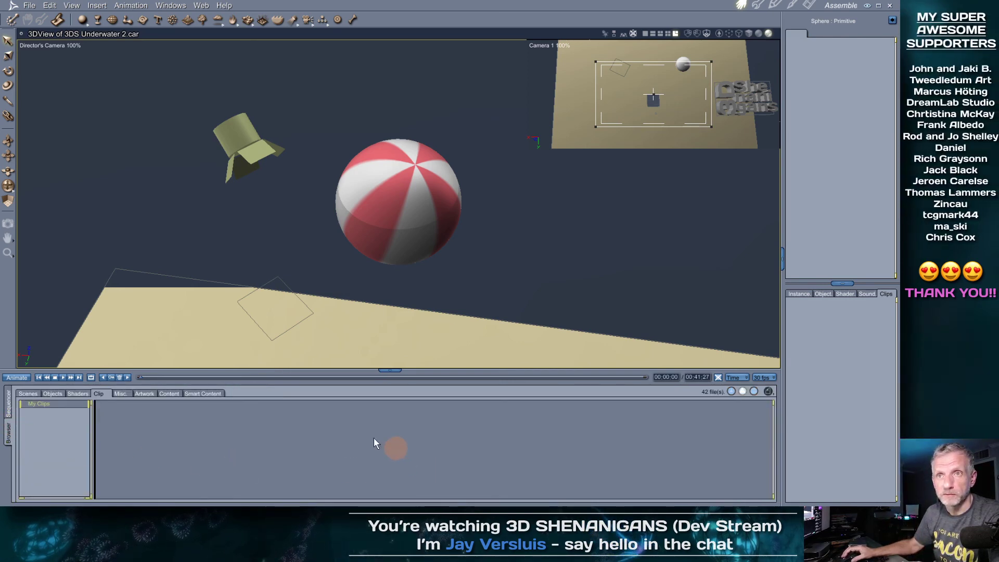
{"action": "left_click", "coordinate": [8, 404]}
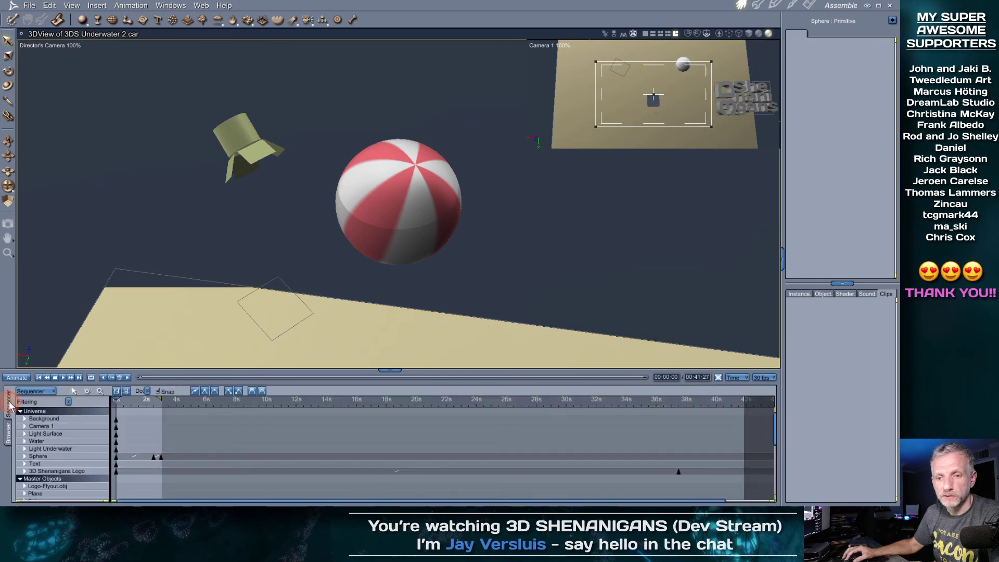
{"action": "left_click", "coordinate": [36, 391]}
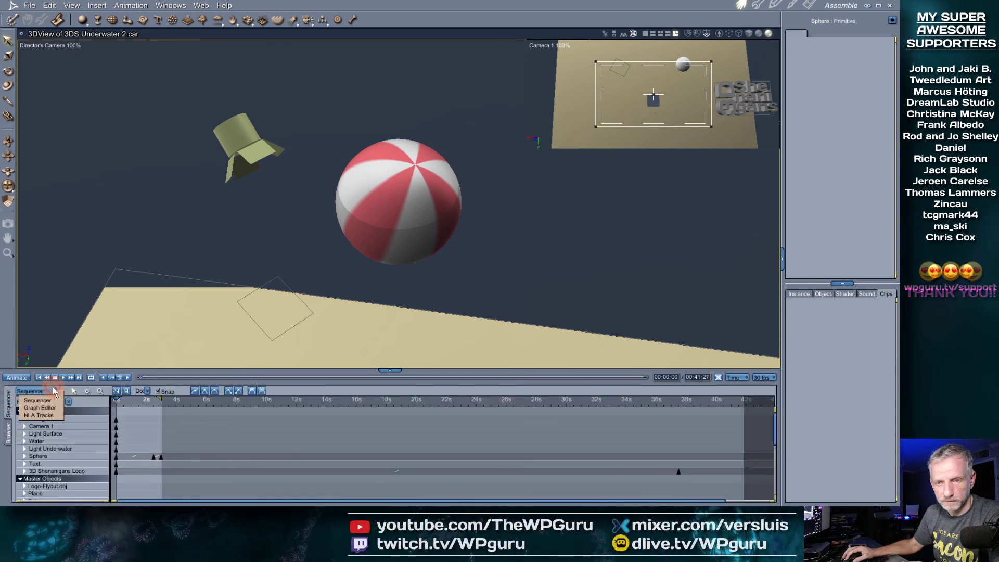
{"action": "left_click", "coordinate": [52, 416]}
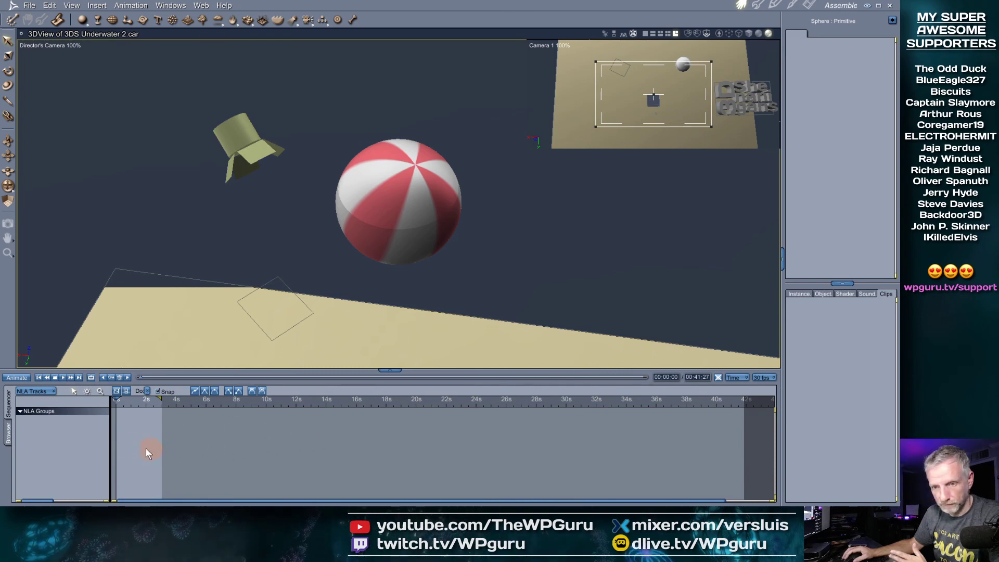
{"action": "left_click", "coordinate": [53, 393]}
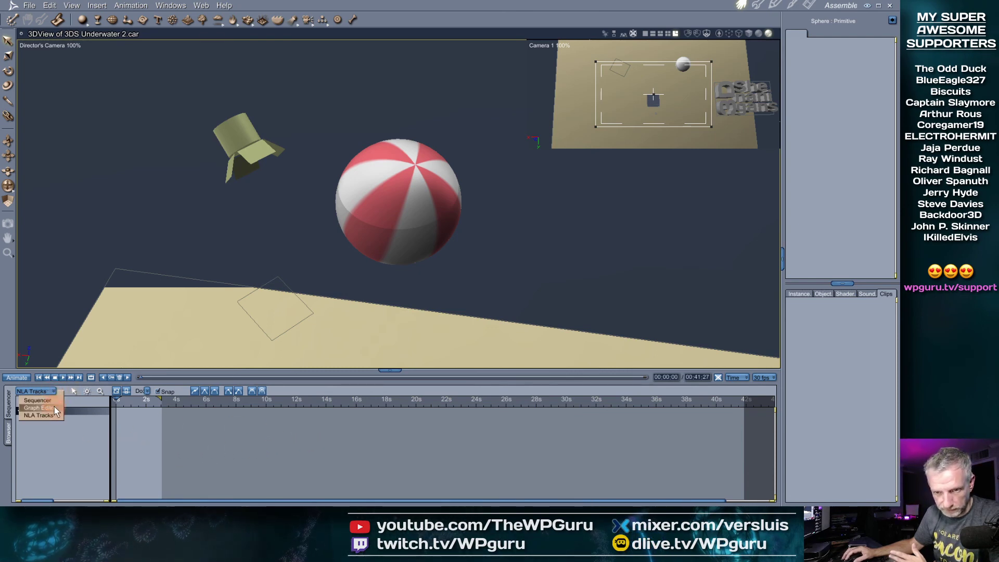
{"action": "left_click", "coordinate": [39, 408]}
{"action": "left_click_drag", "start_coordinate": [344, 371], "coordinate": [364, 206]}
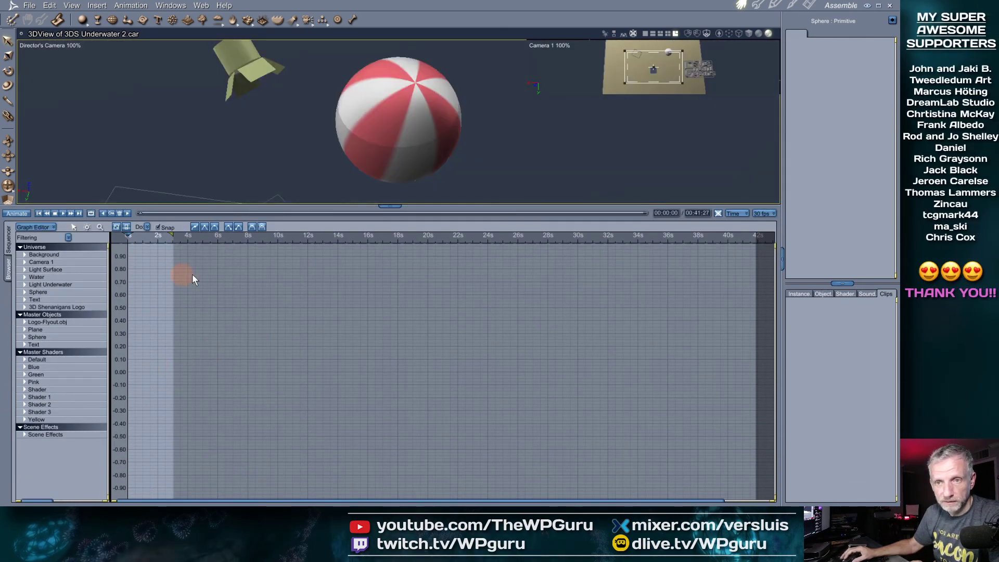
Inspect the curve operations and NLA group options, then return the timeline to Sequencer mode
{"action": "left_click", "coordinate": [147, 228]}
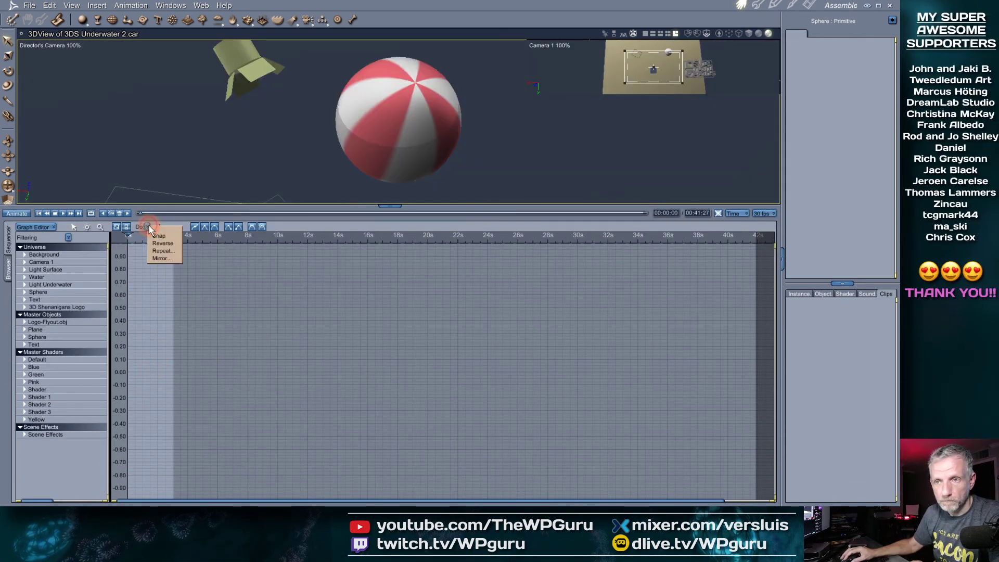
{"action": "left_click", "coordinate": [54, 228]}
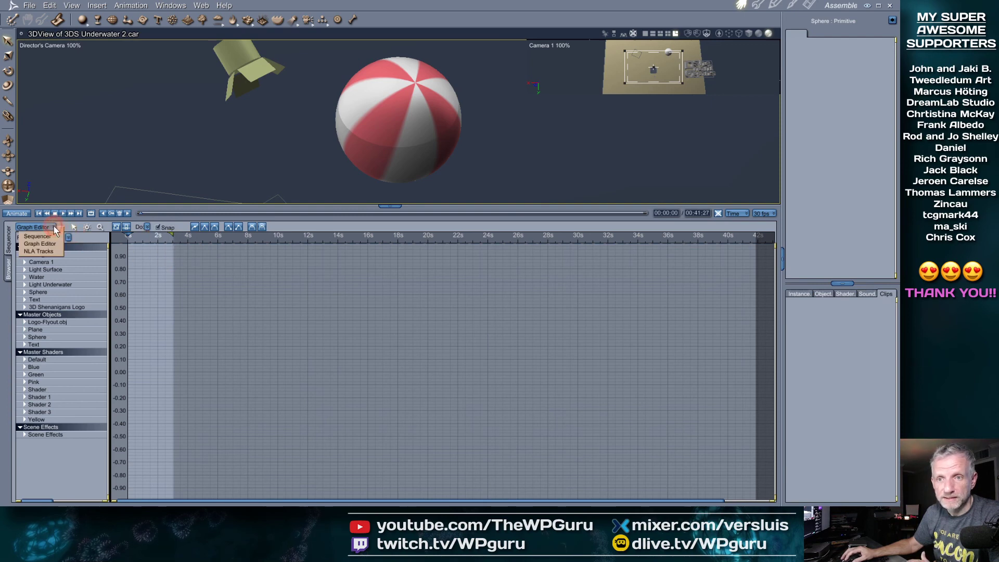
{"action": "left_click", "coordinate": [41, 252]}
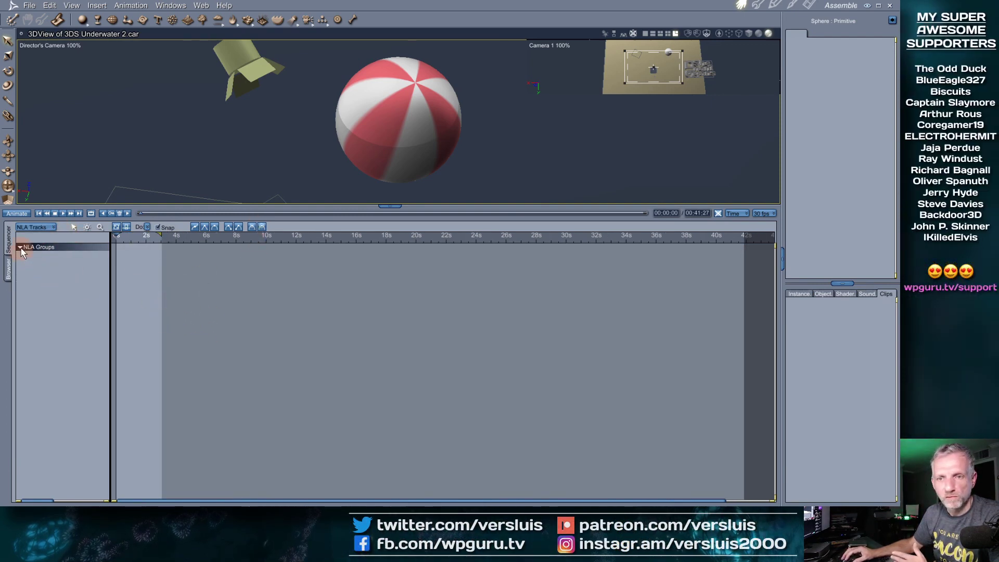
{"action": "right_click", "coordinate": [62, 290]}
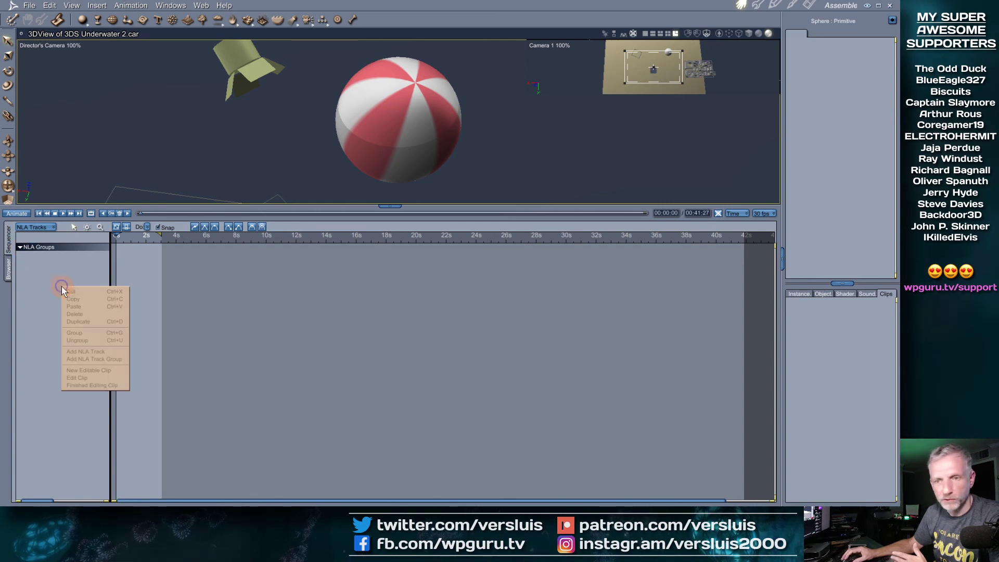
{"action": "right_click", "coordinate": [205, 281]}
{"action": "right_click", "coordinate": [136, 280]}
{"action": "left_click", "coordinate": [858, 321]}
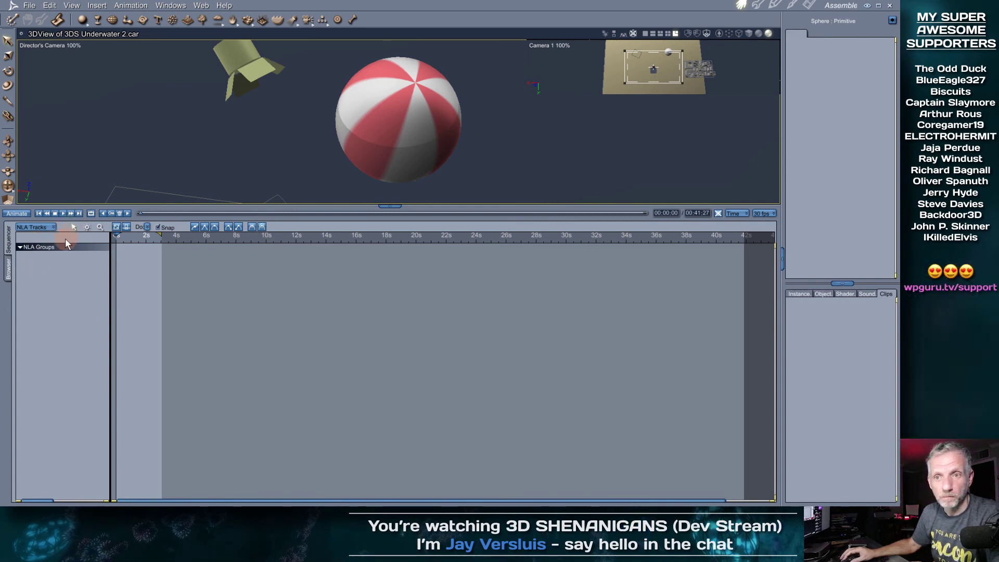
{"action": "left_click", "coordinate": [49, 231]}
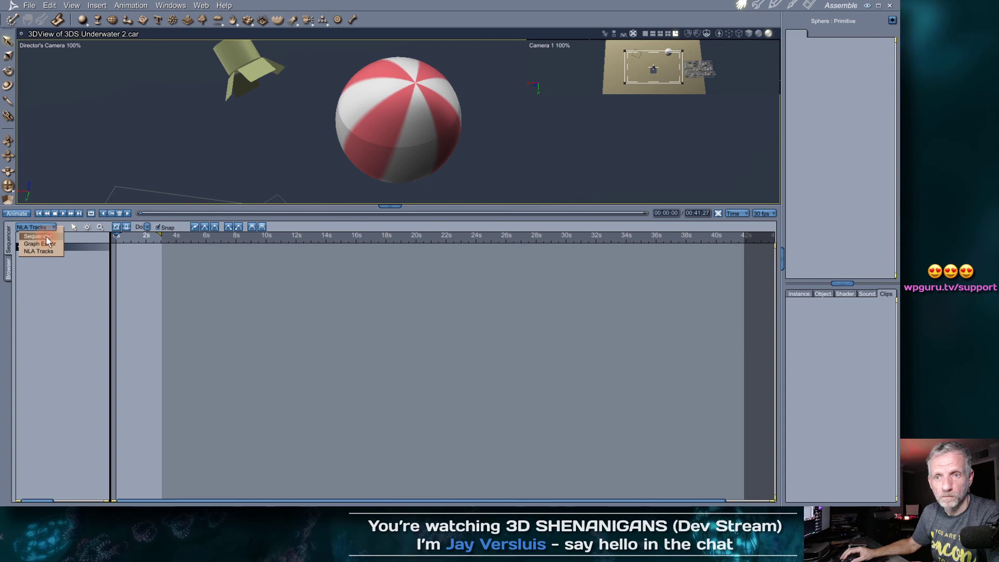
{"action": "left_click", "coordinate": [46, 236]}
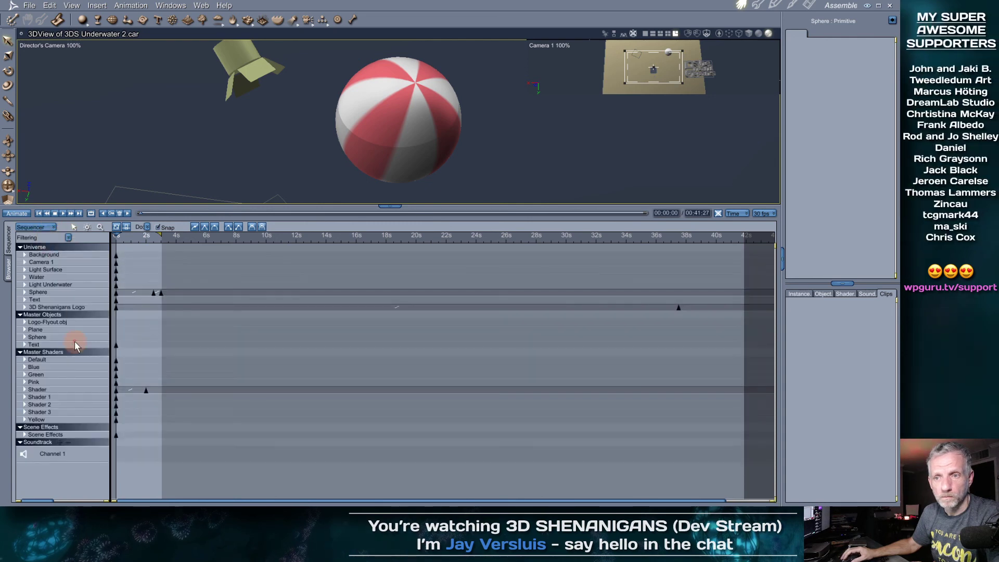
Select the Sphere in the Sequencer tree to view its keyframes and inspect its editing options
{"action": "left_click", "coordinate": [63, 292]}
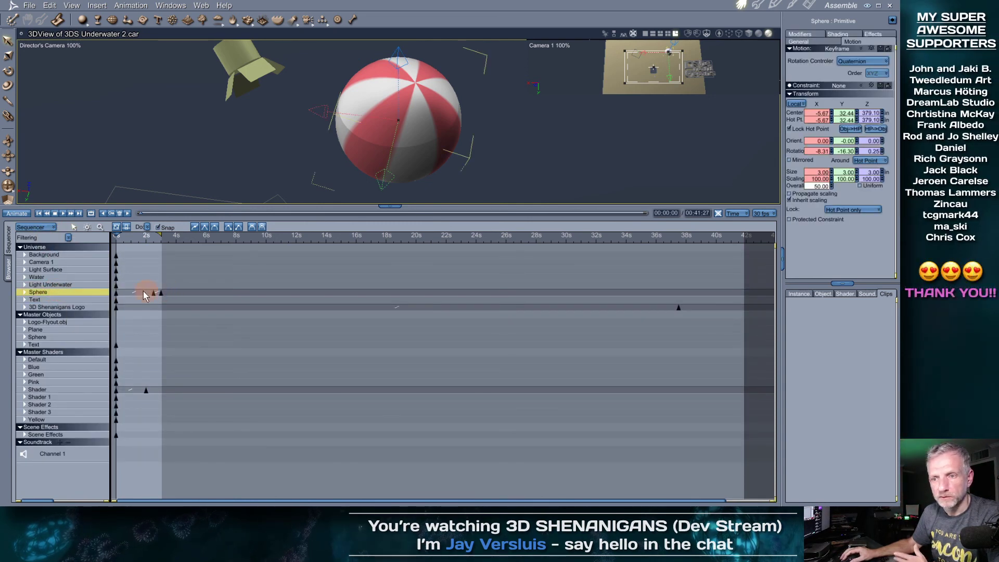
{"action": "left_click", "coordinate": [427, 325]}
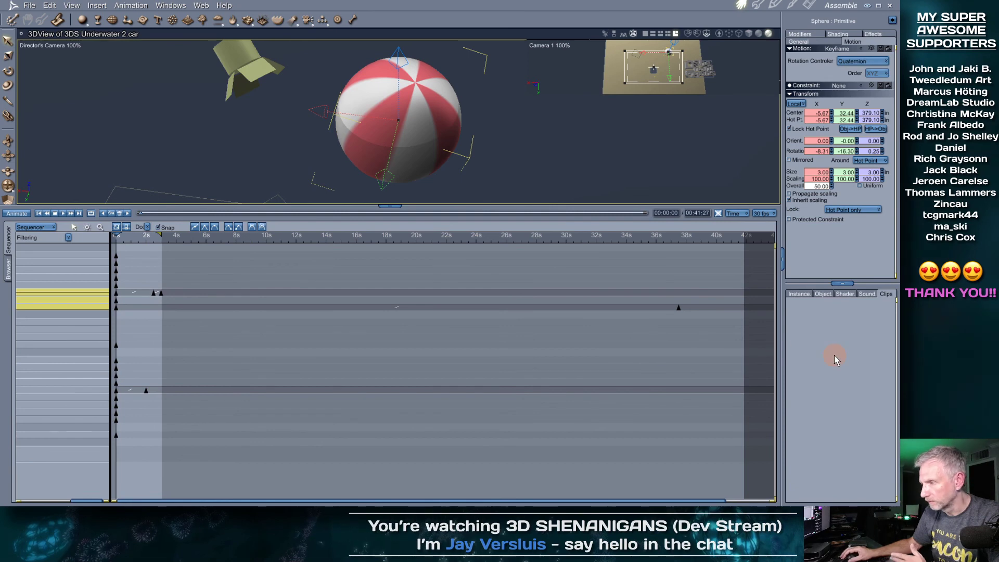
{"action": "left_click", "coordinate": [66, 287]}
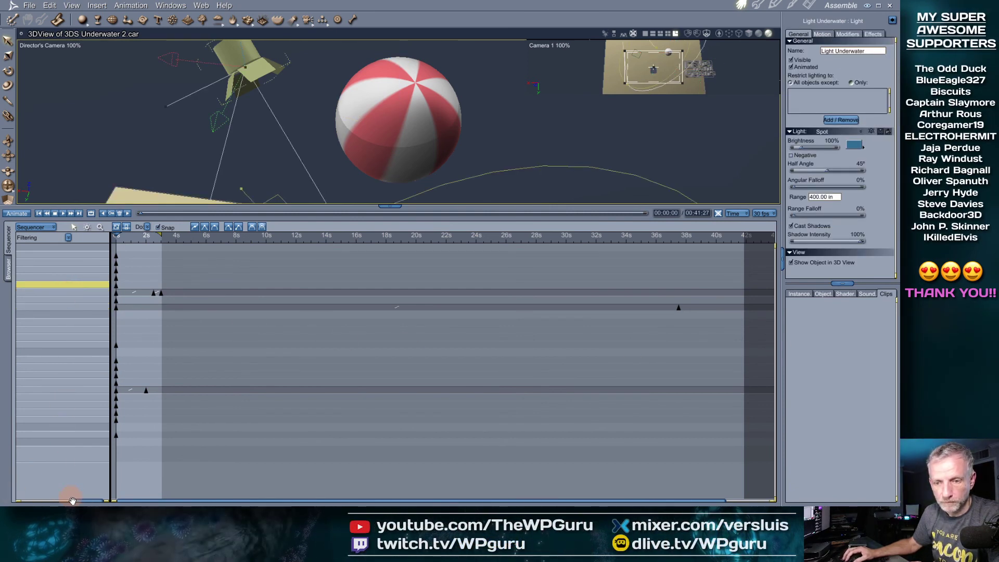
{"action": "left_click_drag", "start_coordinate": [84, 501], "coordinate": [233, 481]}
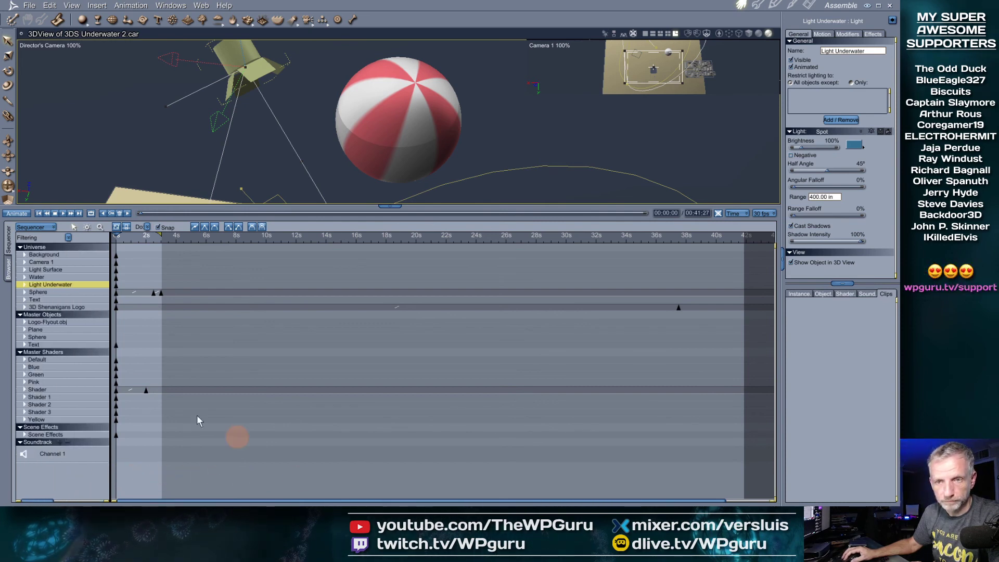
{"action": "left_click", "coordinate": [63, 292]}
{"action": "right_click", "coordinate": [62, 293]}
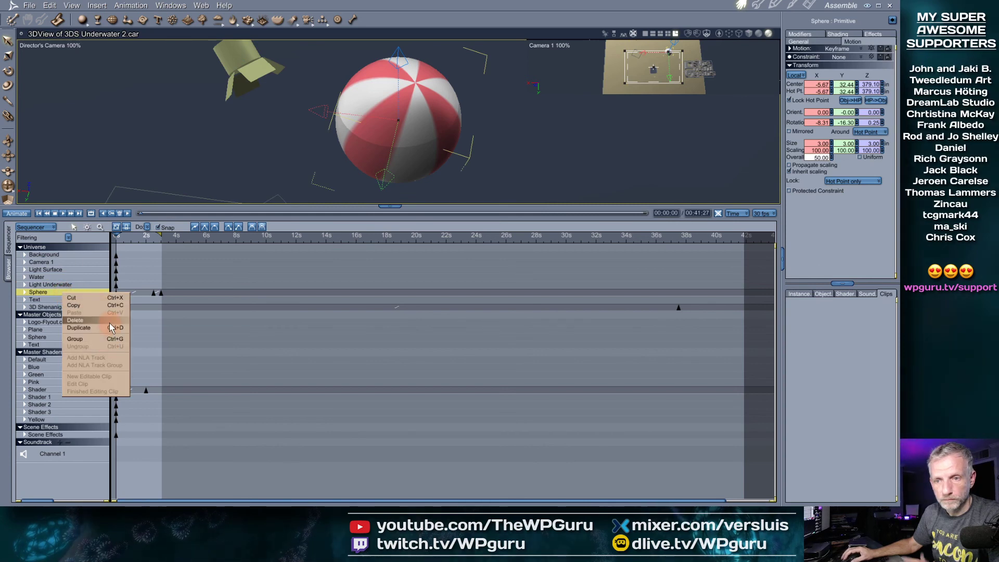
{"action": "left_click", "coordinate": [147, 227]}
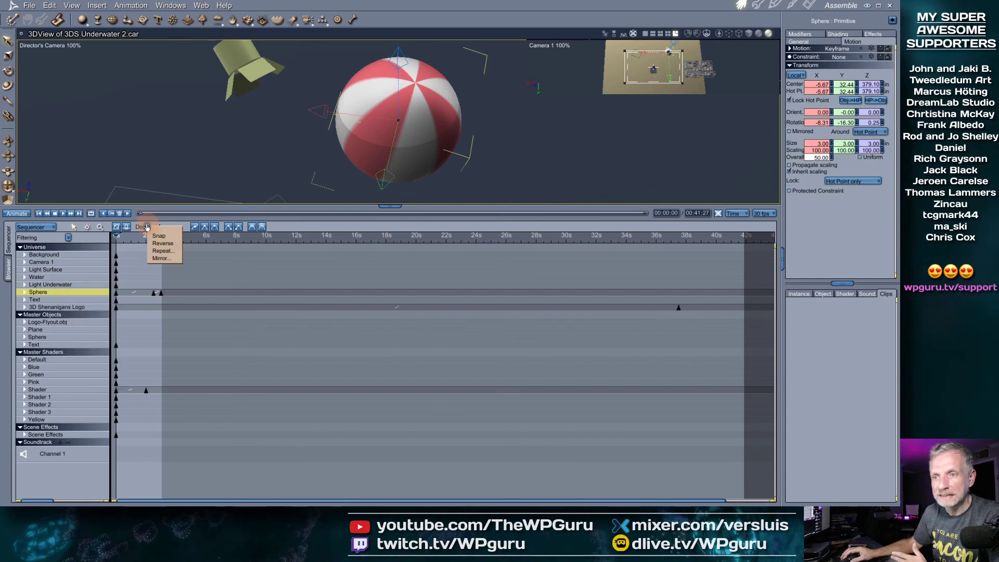
{"action": "left_click", "coordinate": [303, 231]}
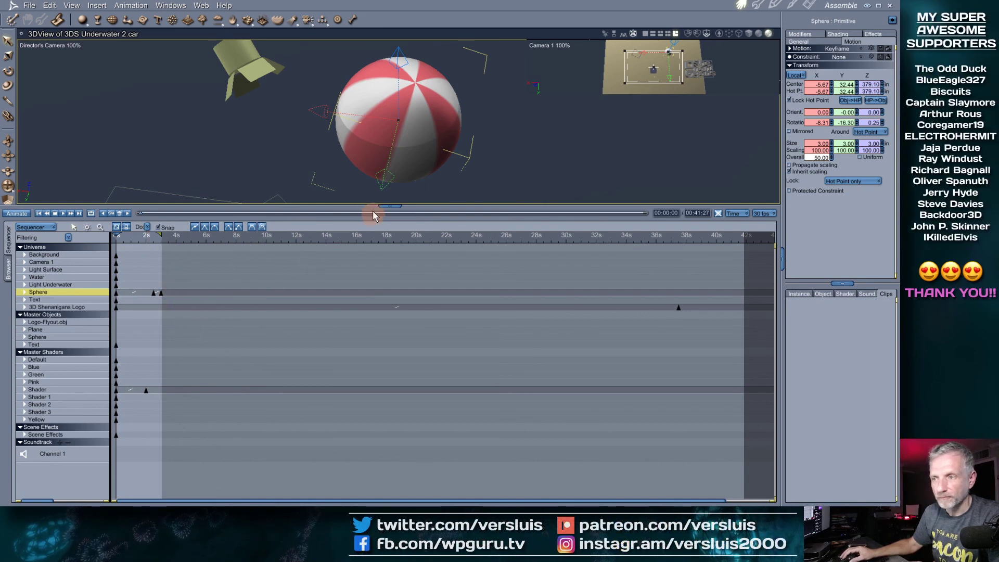
Enlarge the 3D view above the timeline and save the 3DS Underwater 2 scene
{"action": "left_click_drag", "start_coordinate": [373, 204], "coordinate": [366, 365]}
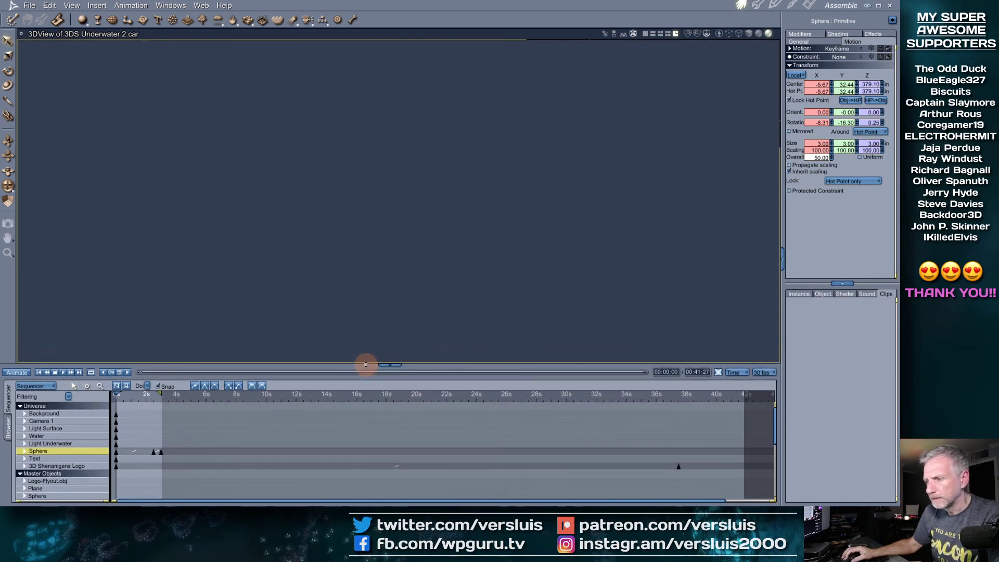
{"action": "left_click_drag", "start_coordinate": [366, 361], "coordinate": [369, 335]}
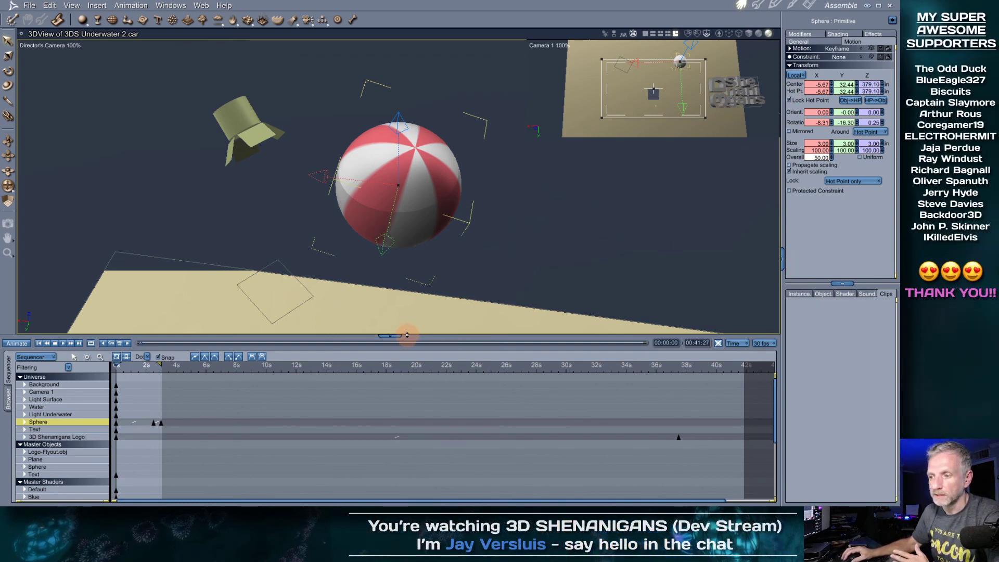
{"action": "left_click_drag", "start_coordinate": [407, 334], "coordinate": [405, 350]}
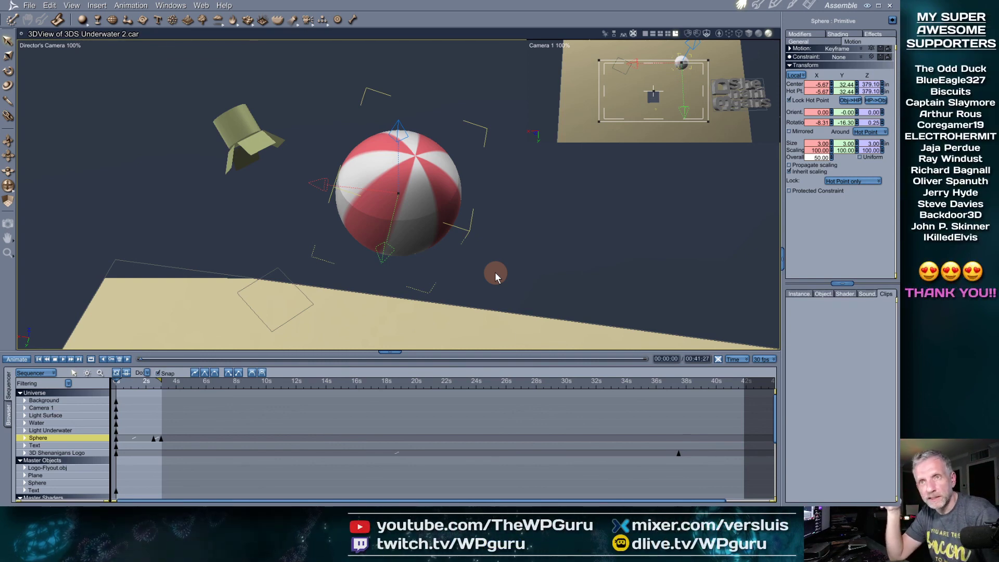
{"action": "left_click", "coordinate": [30, 5]}
{"action": "left_click", "coordinate": [46, 49]}
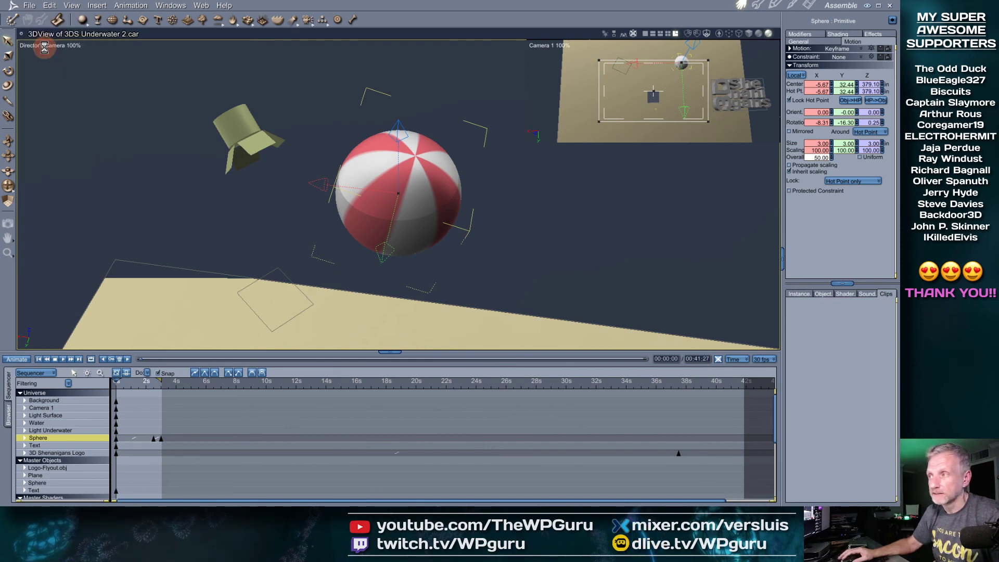